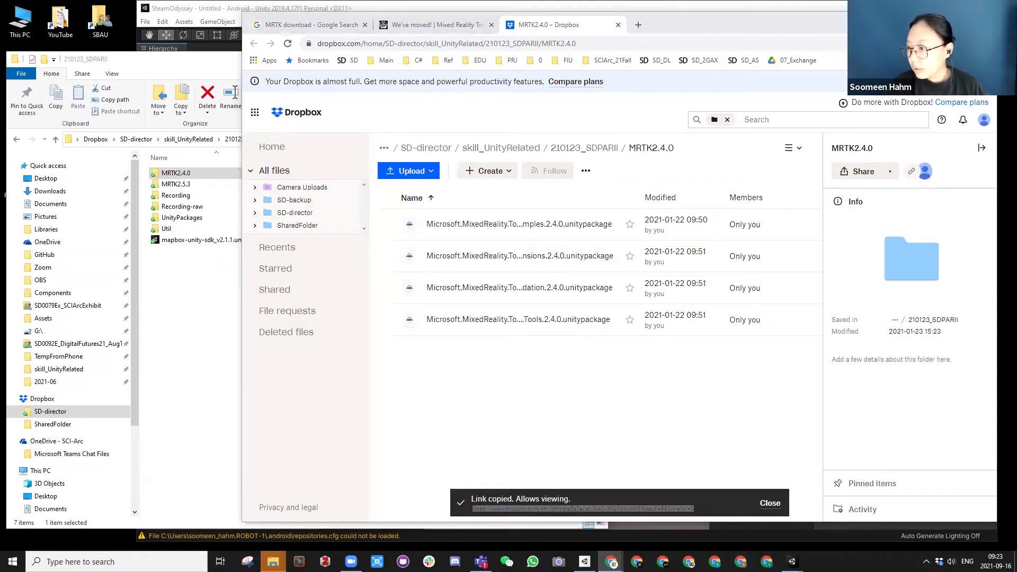
Step: Open the copied Dropbox link to the MRTK2.4.0 folder in a new browser tab and shift the browser window down
key("ctrl+t")
key("ctrl+v")
key("Return")
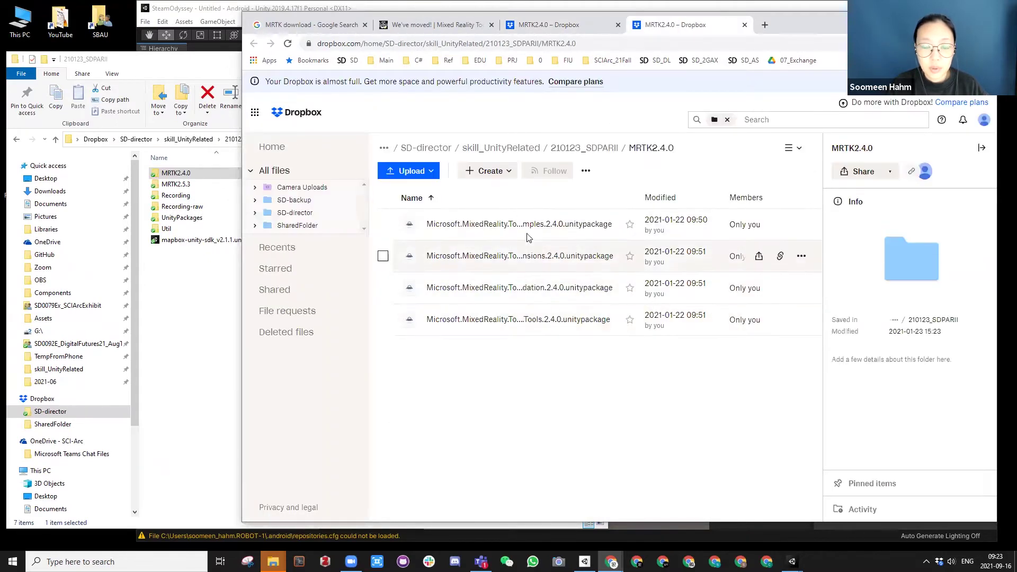
left_click_drag(818, 33, 802, 125)
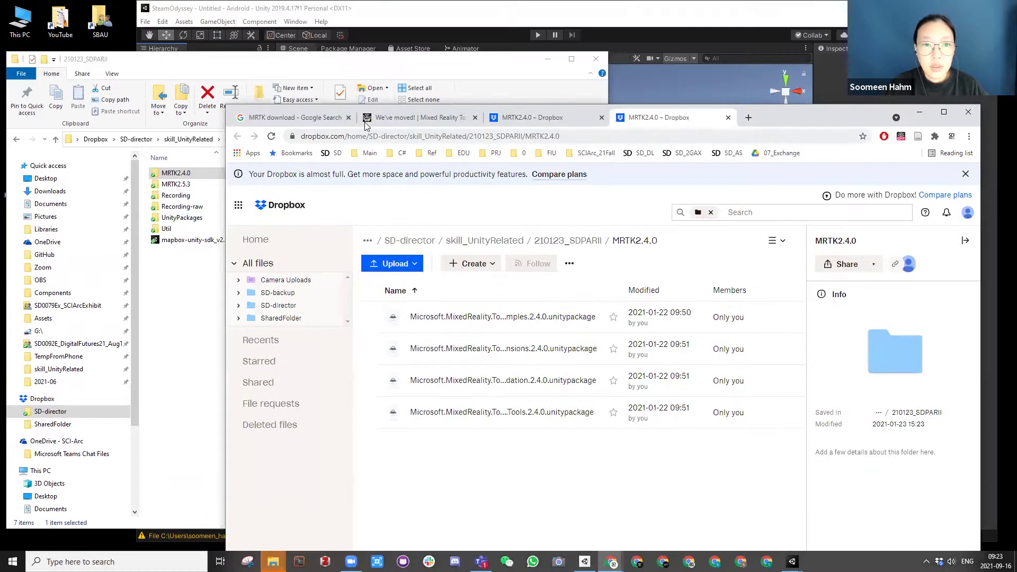
Step: Look through the Mixed Reality Toolkit 2.4.0 documentation page, from the documentation links to the UX building blocks
left_click(395, 120)
scroll(581, 275, "down", 10)
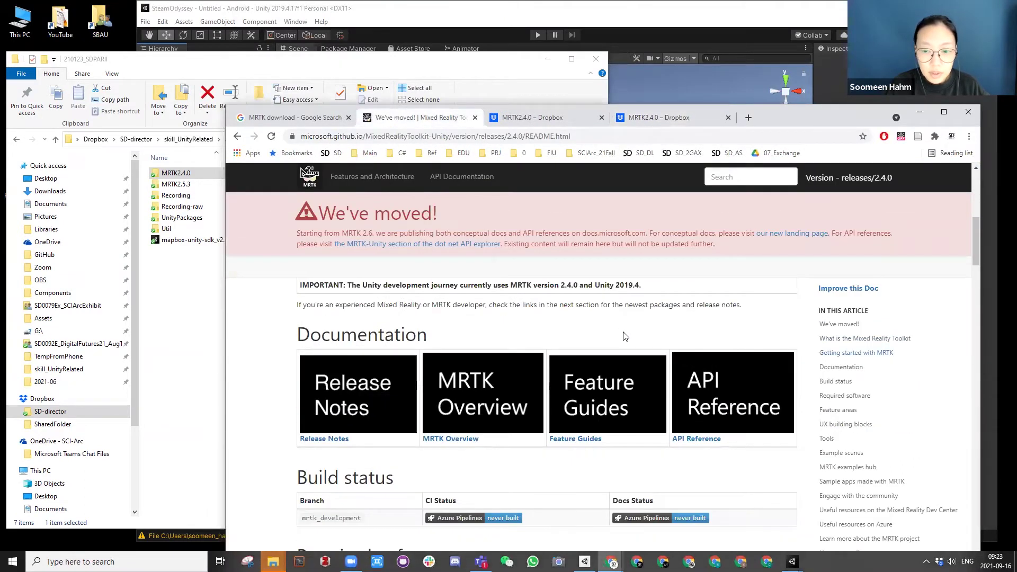
scroll(625, 399, "down", 10)
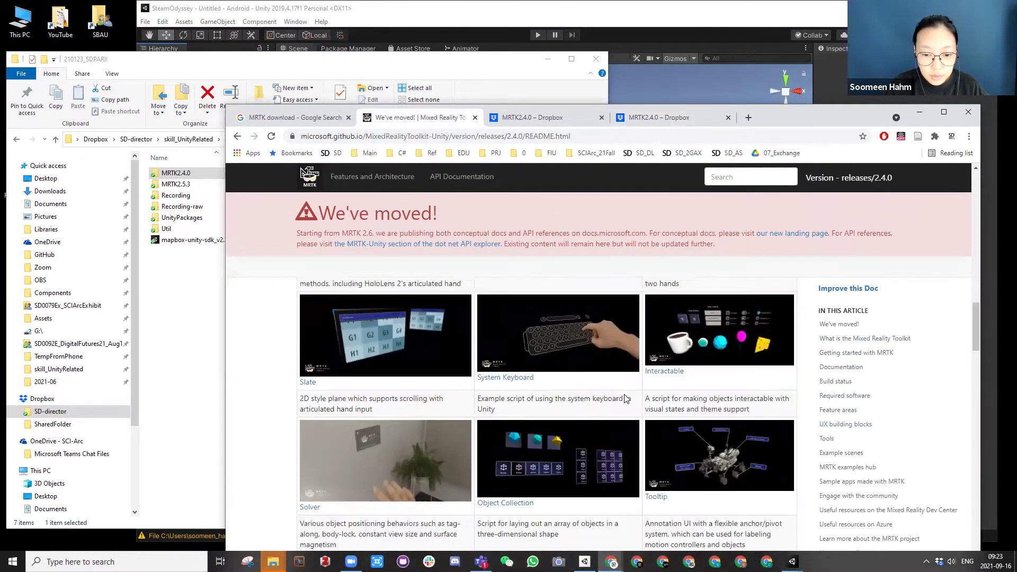
Step: Switch to the SteamOdyssey project in Unity and move the 210123_SDPARII folder window partly out of the way
left_click(643, 9)
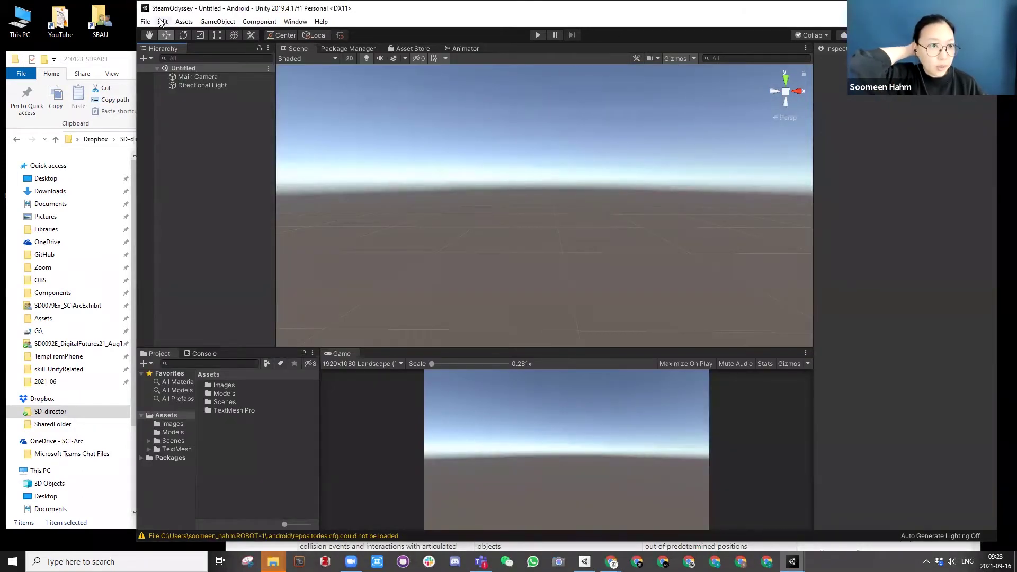
left_click(121, 64)
left_click_drag(121, 63, 54, 61)
left_click(178, 10)
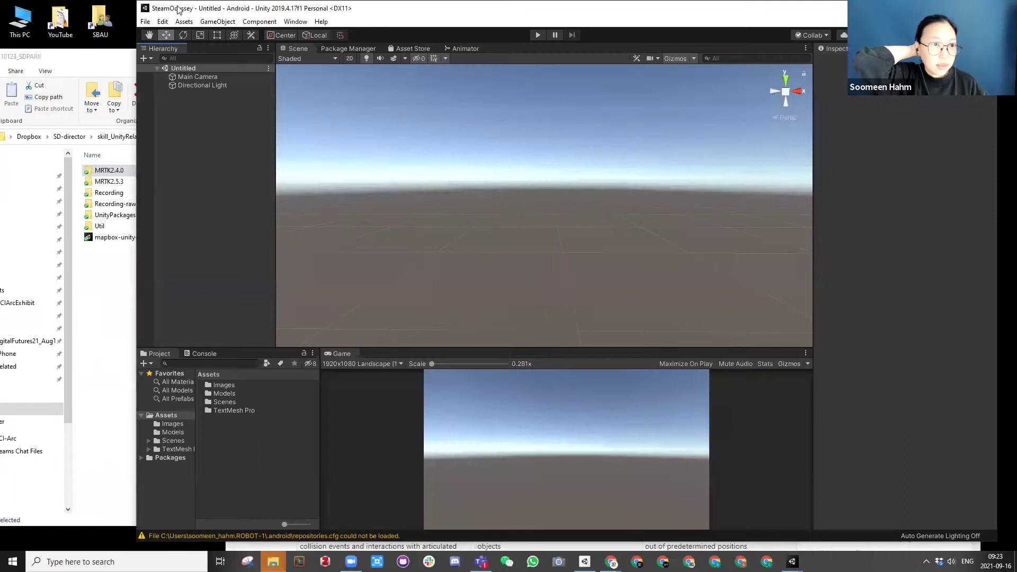
Step: Load Microsoft.MixedReality.Toolkit.Unity.Foundation.2.4.0.unitypackage from the MRTK2.4.0 folder as a custom package to import
left_click(162, 21)
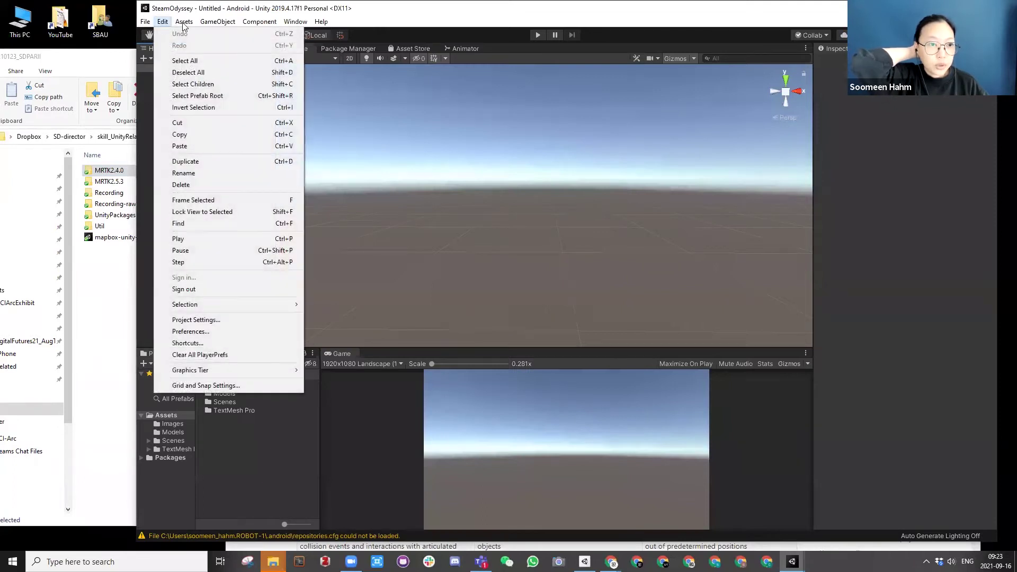
mouse_move(185, 22)
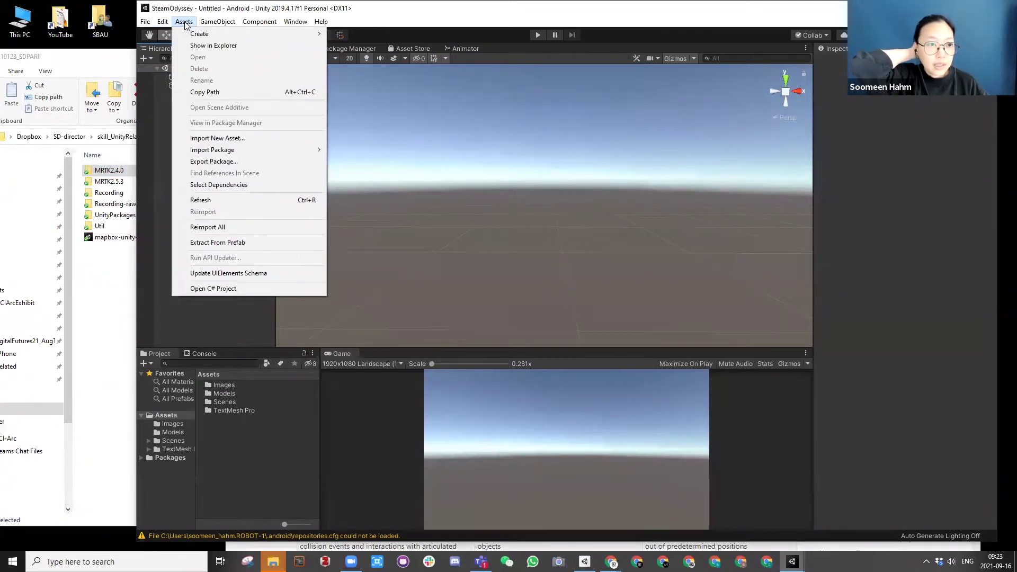
mouse_move(228, 153)
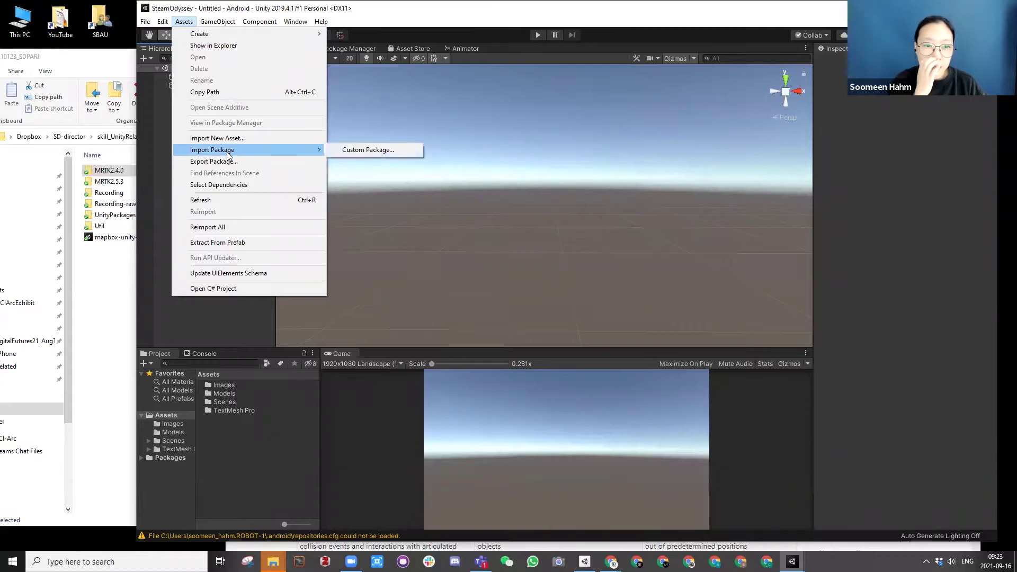
left_click(368, 150)
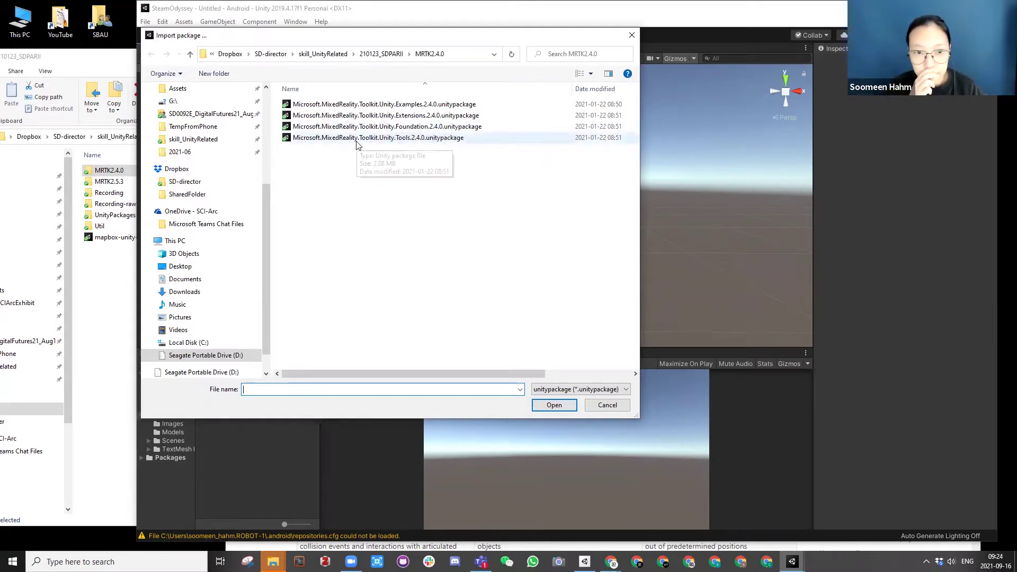
left_click(411, 128)
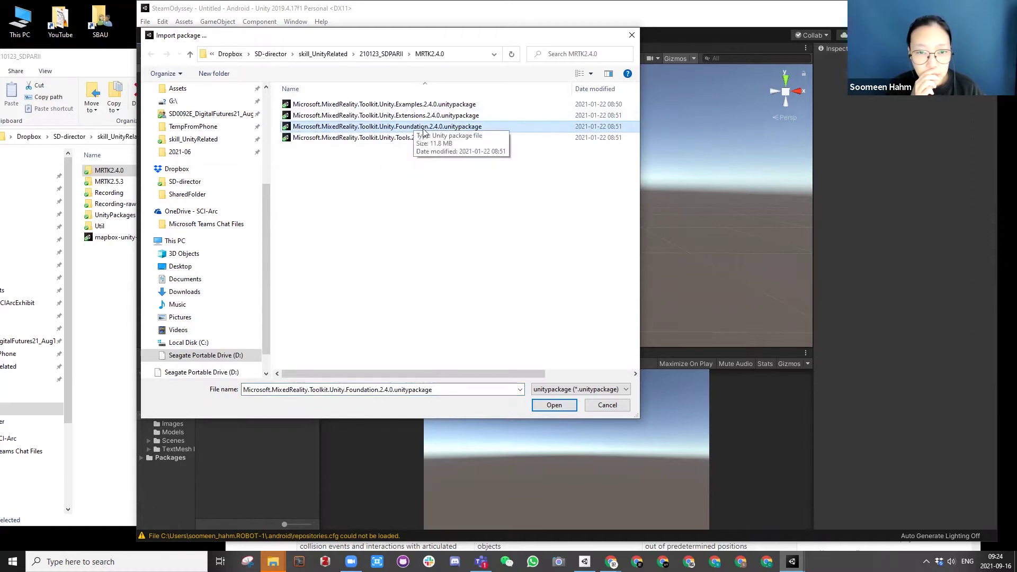
left_click(553, 406)
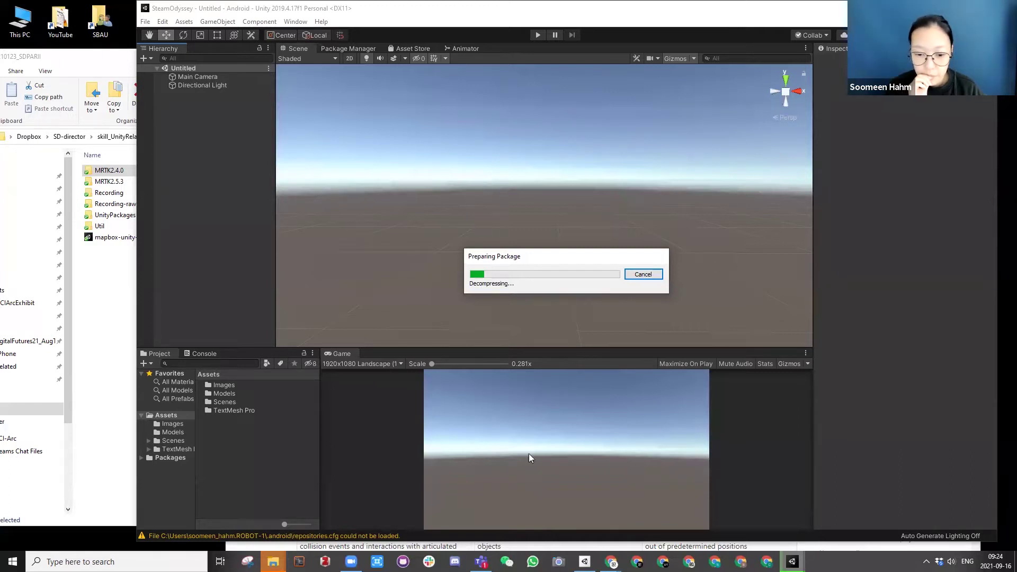
mouse_move(273, 561)
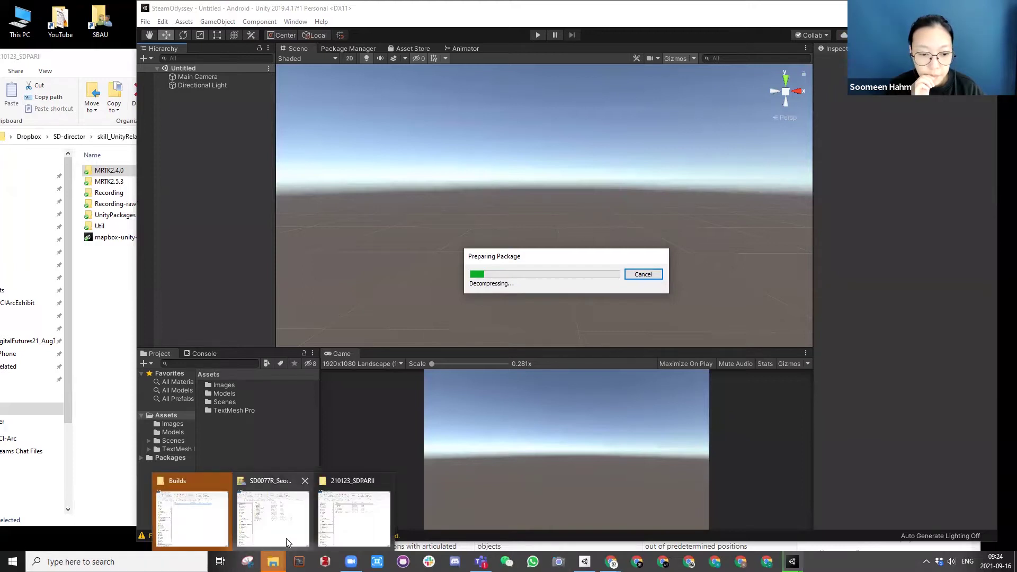
left_click(273, 519)
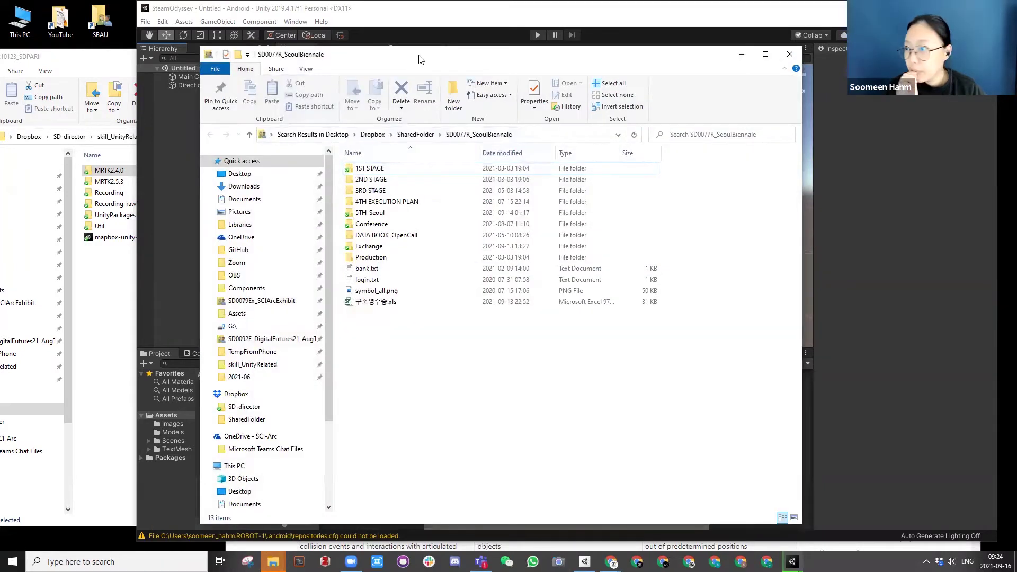
left_click_drag(419, 60, 0, 60)
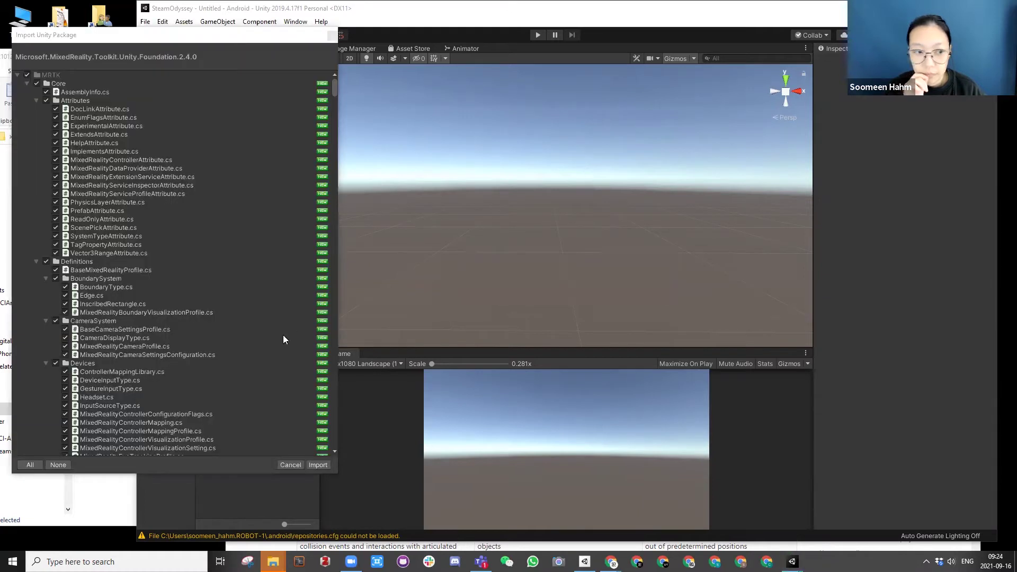
Step: Review the file list of the MRTK Foundation 2.4.0 package and import all of its contents into the project
scroll(212, 296, "down", 10)
scroll(249, 265, "down", 10)
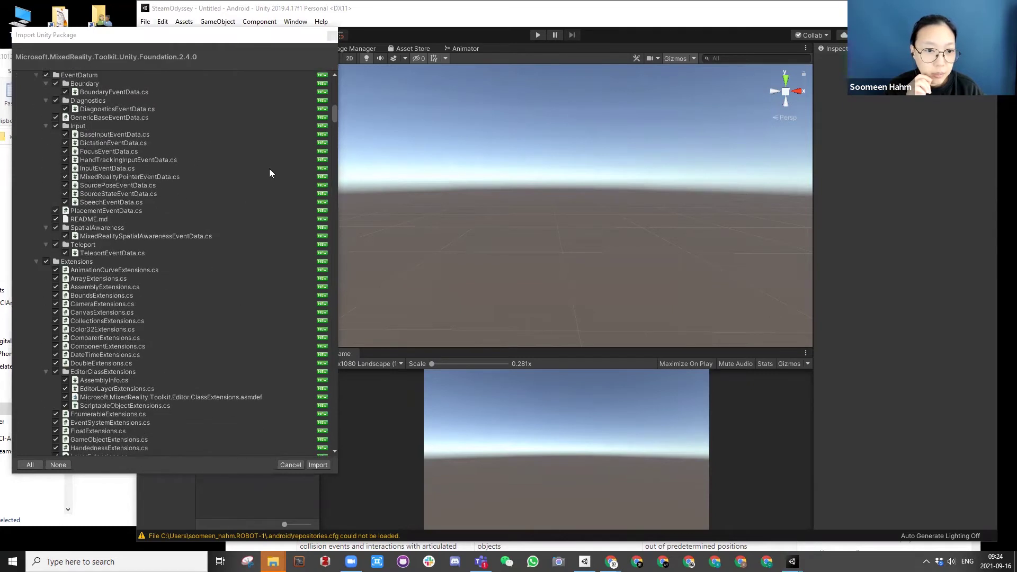
left_click(316, 464)
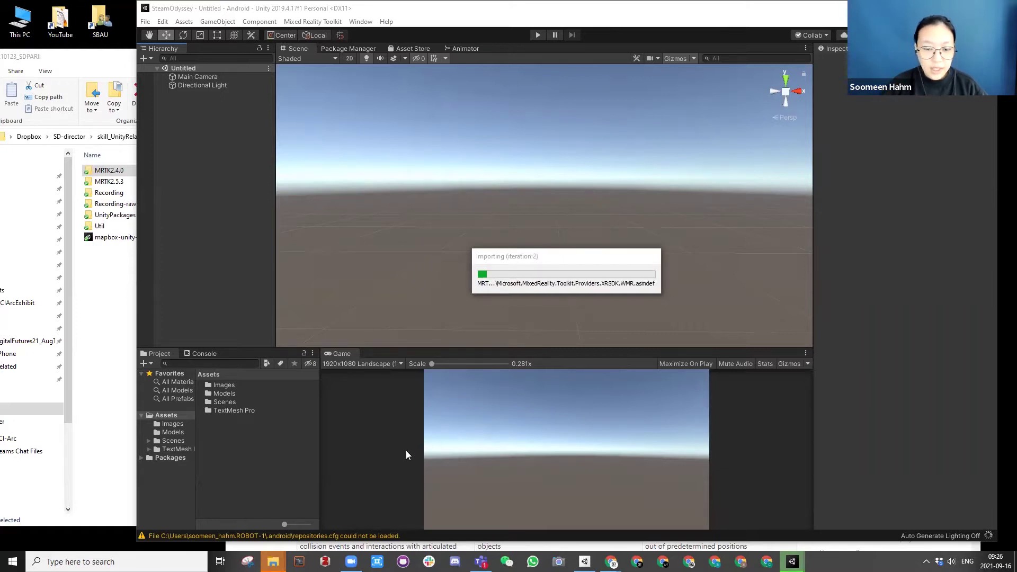
Step: Resize and reposition the 210123_SDPARII folder window so it is fully on screen below the upper desktop shortcuts
left_click(104, 319)
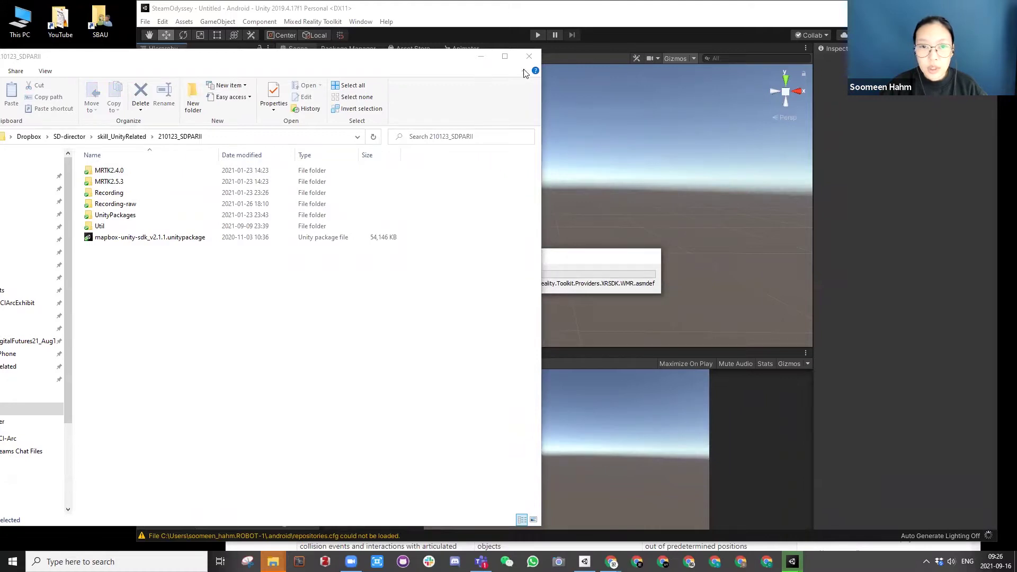
left_click_drag(541, 79, 250, 80)
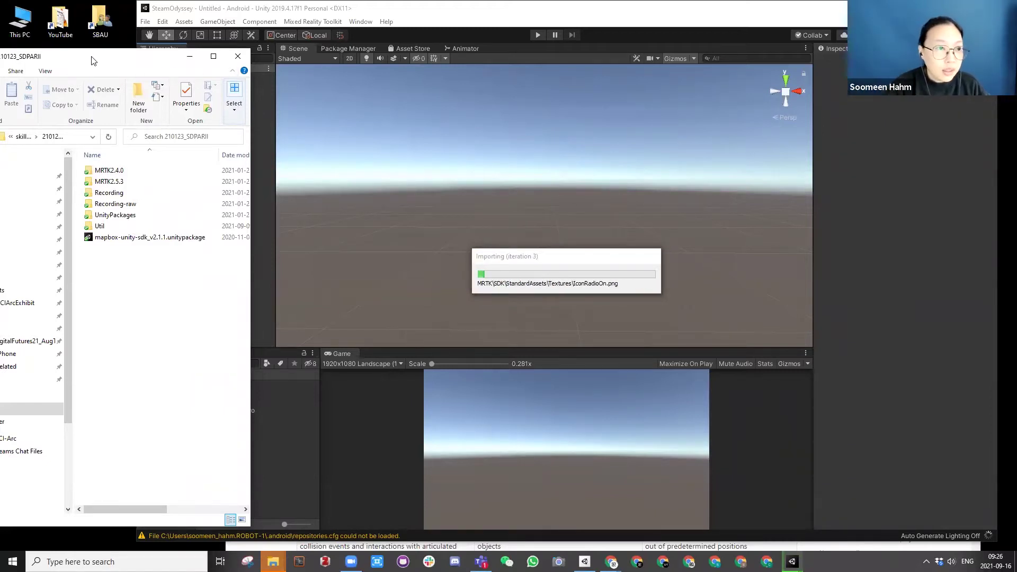
left_click_drag(91, 61, 159, 64)
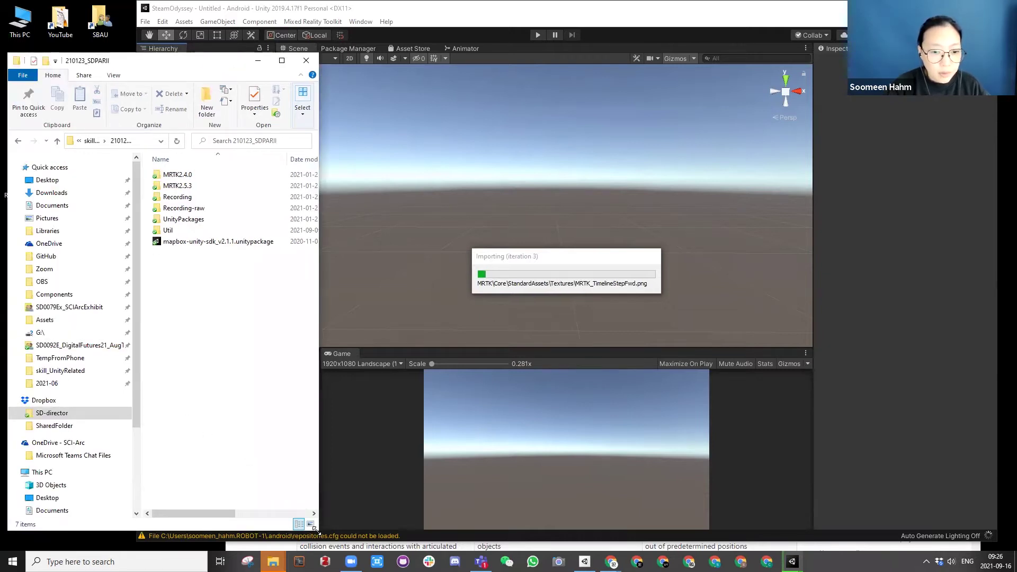
left_click_drag(314, 529, 390, 539)
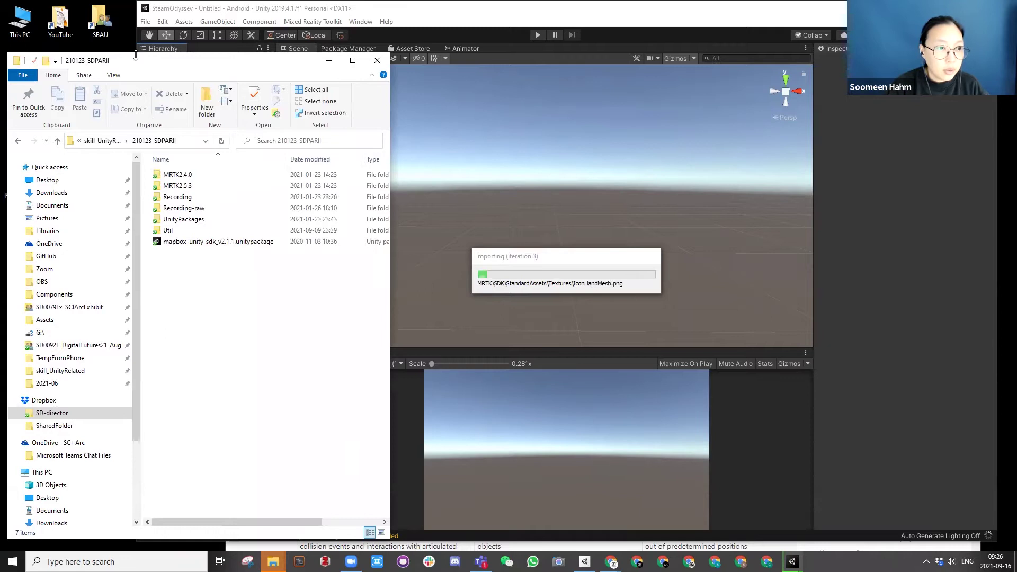
left_click_drag(136, 56, 135, 155)
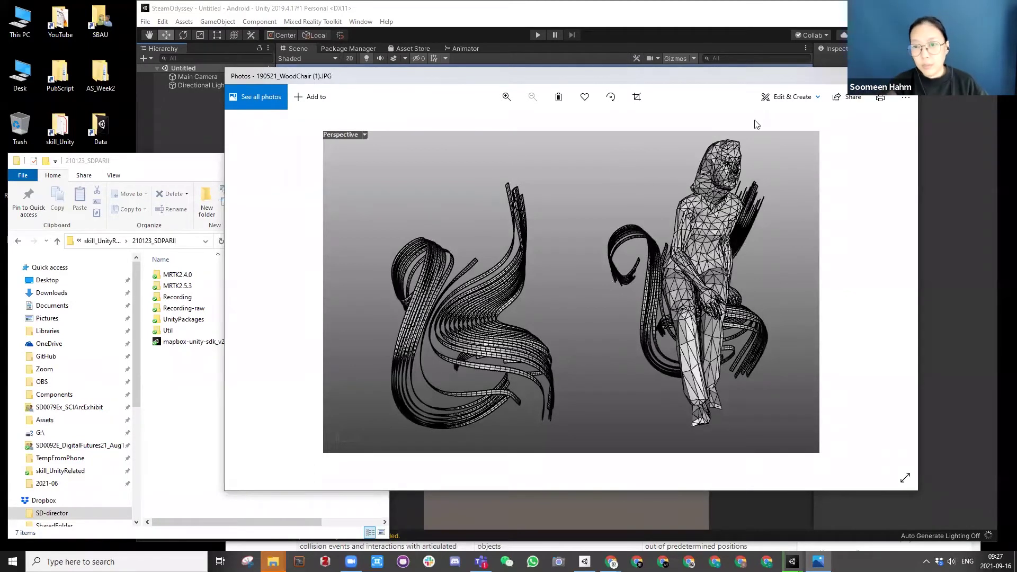
Step: Close the wood chair picture in the photo viewer and bring the Unity editor to the front
key("alt+F4")
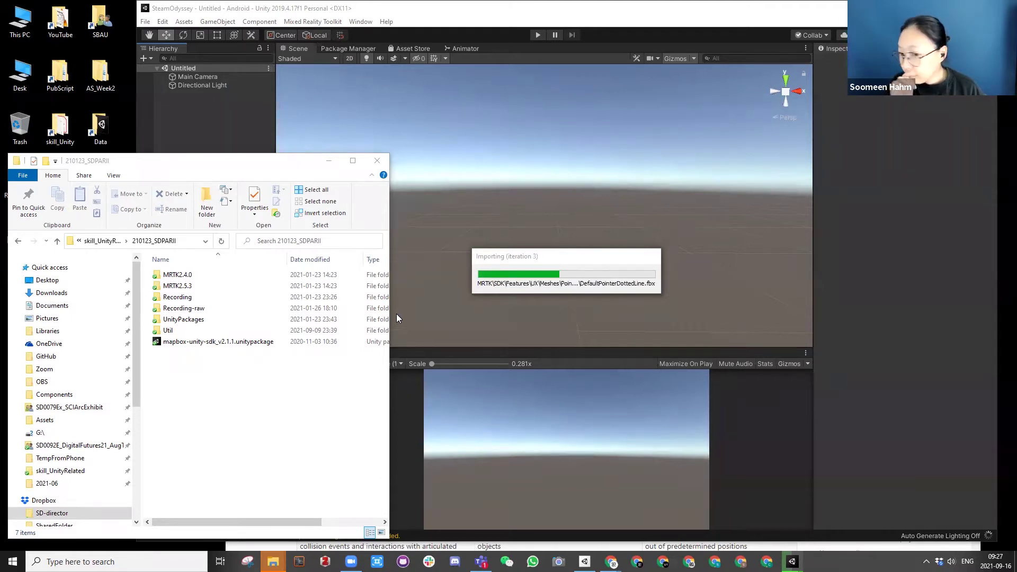
left_click(258, 8)
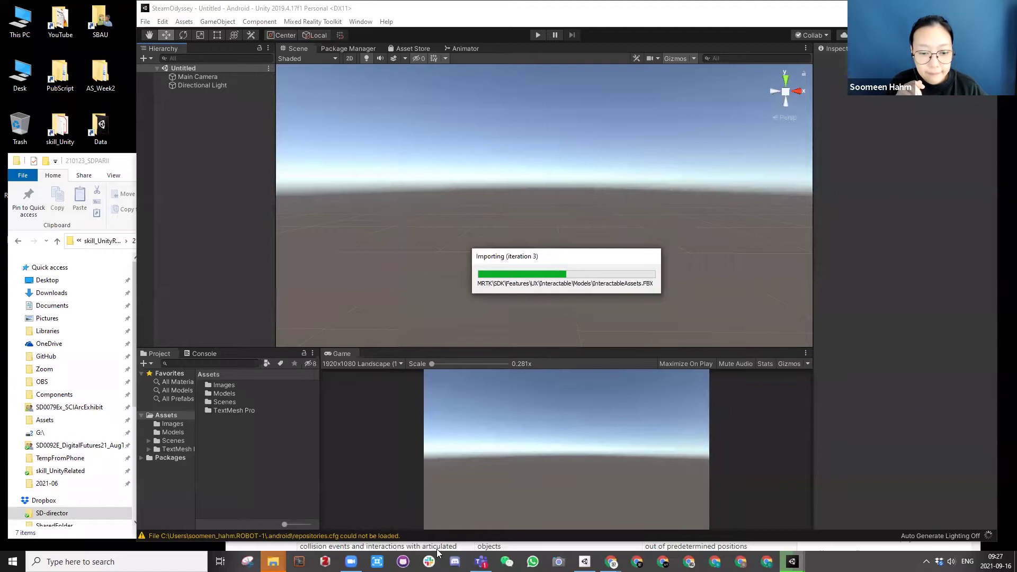
Step: Open 190521_WoodChair (1).3dm in Rhino and examine the chair surface, curves and seated figure from several angles
mouse_move(273, 561)
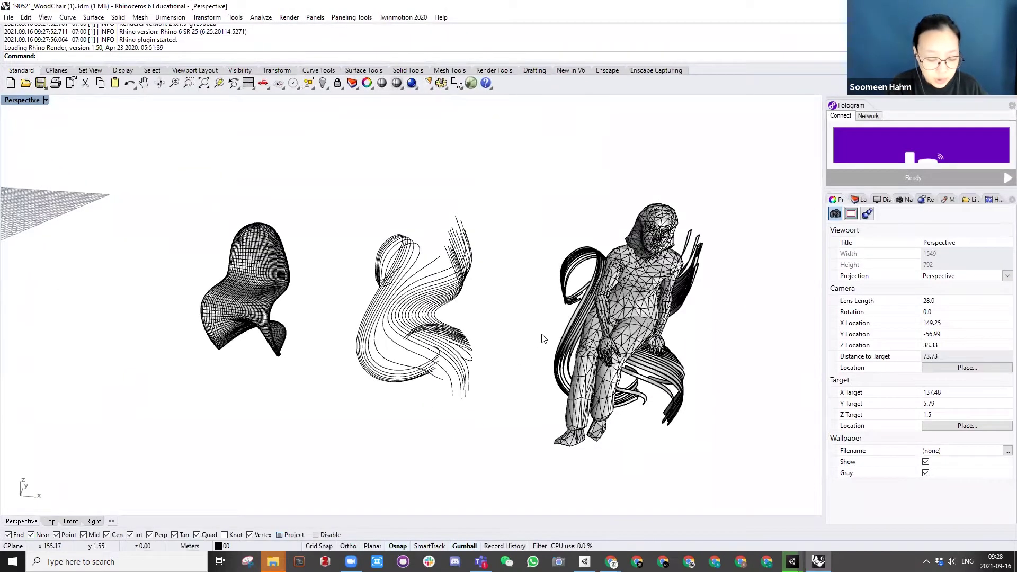
scroll(534, 333, "down", 6)
scroll(518, 387, "up", 3)
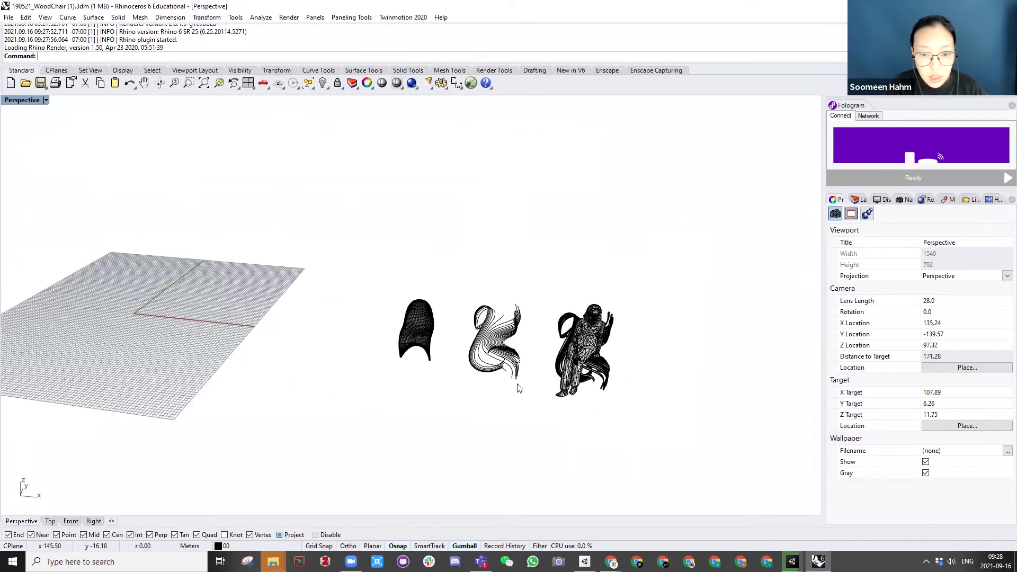
right_click_drag(503, 385, 510, 392)
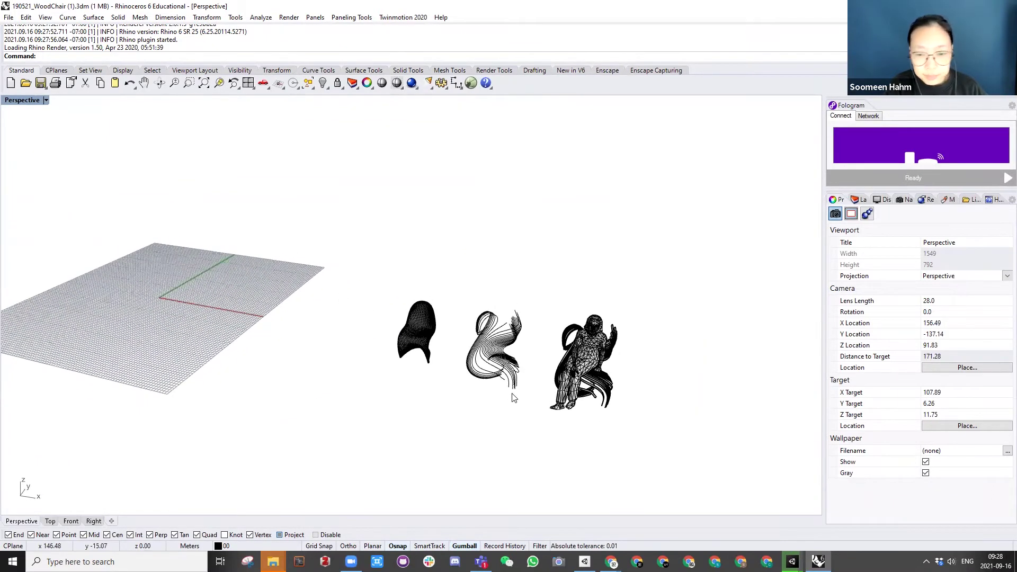
right_click_drag(661, 393, 494, 316)
scroll(561, 339, "up", 3)
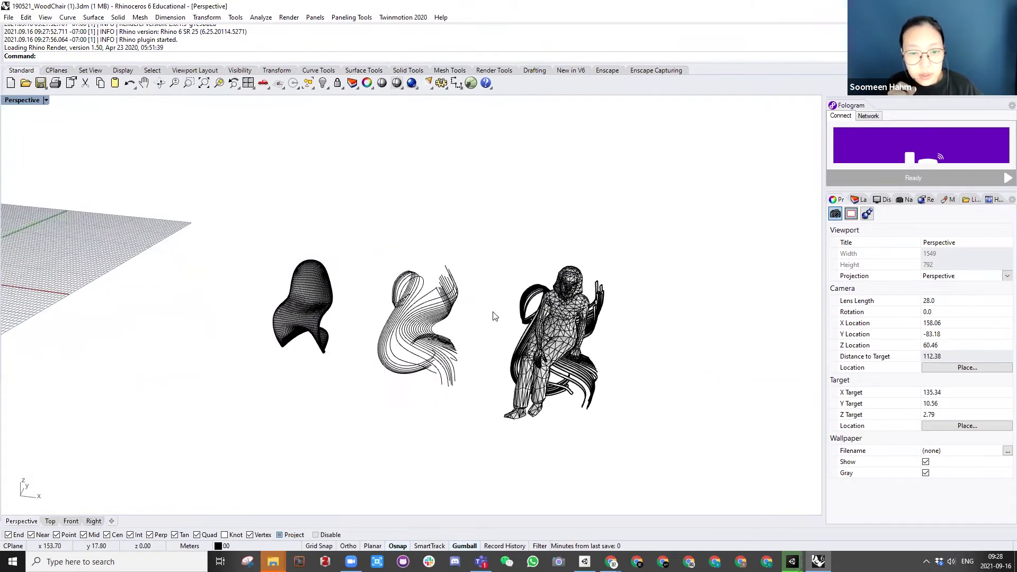
scroll(643, 342, "down", 3)
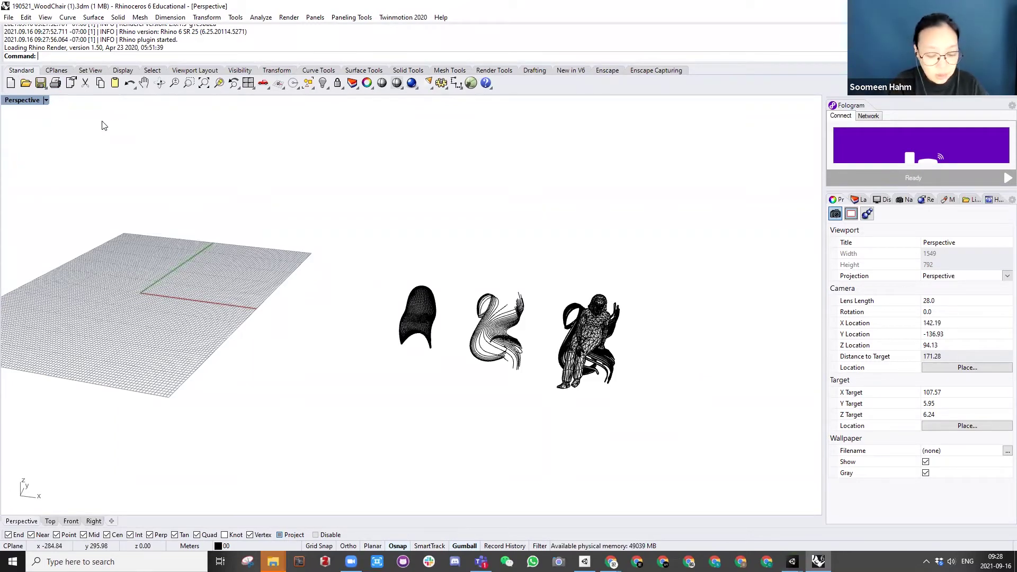
Step: Check the model units and tolerances in the document properties with the Units command
type("nit")
key("Return")
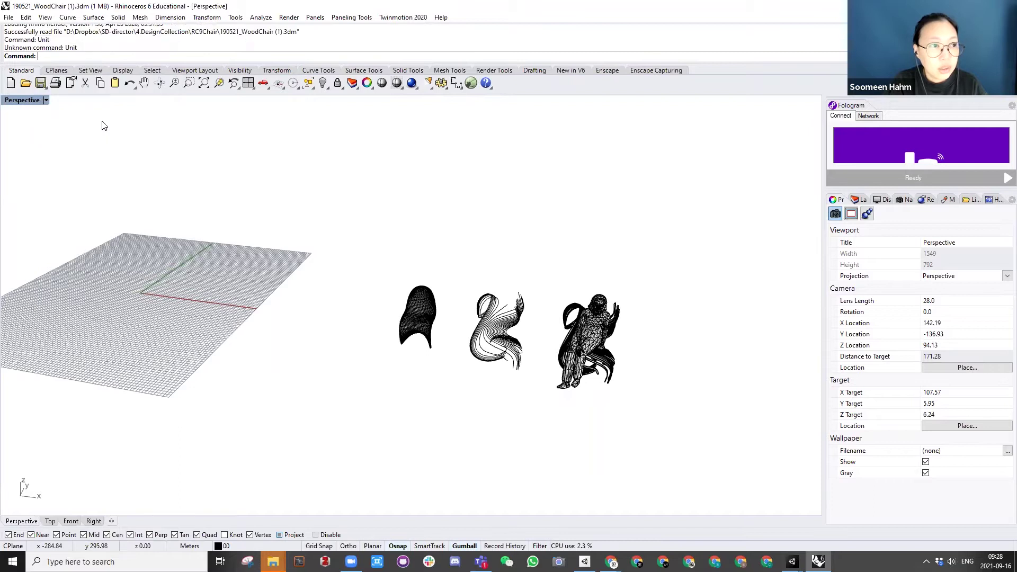
type("Units")
key("Return")
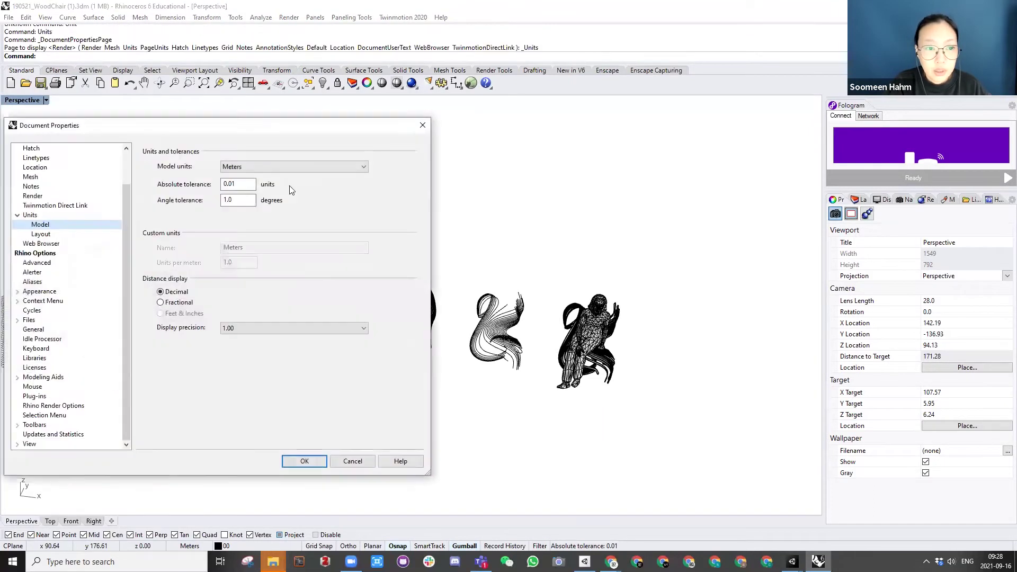
left_click(305, 461)
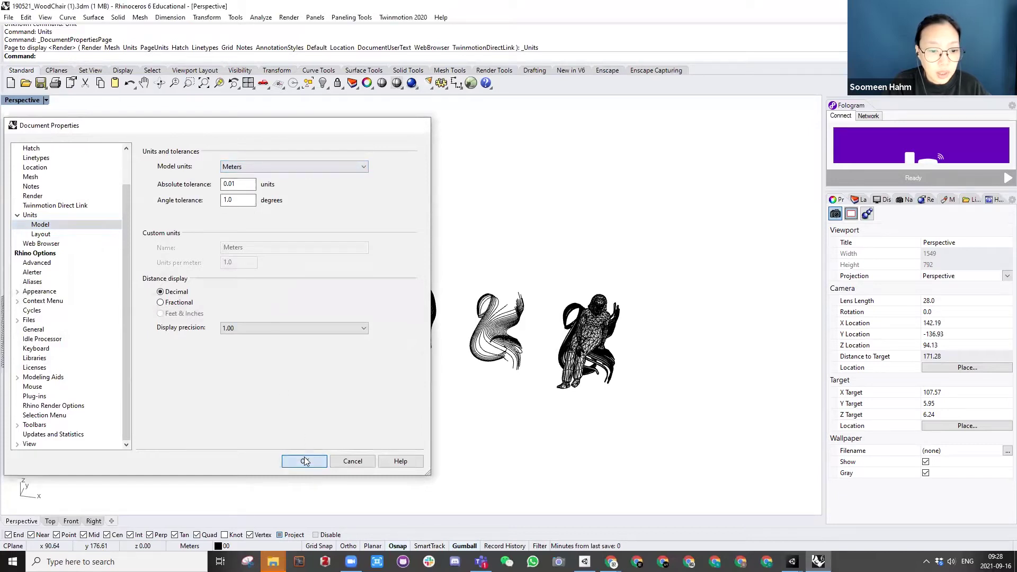
Step: Select all the chair geometry and move it horizontally in the Top view so the chair surface sits near the origin
left_click_drag(371, 254, 654, 413)
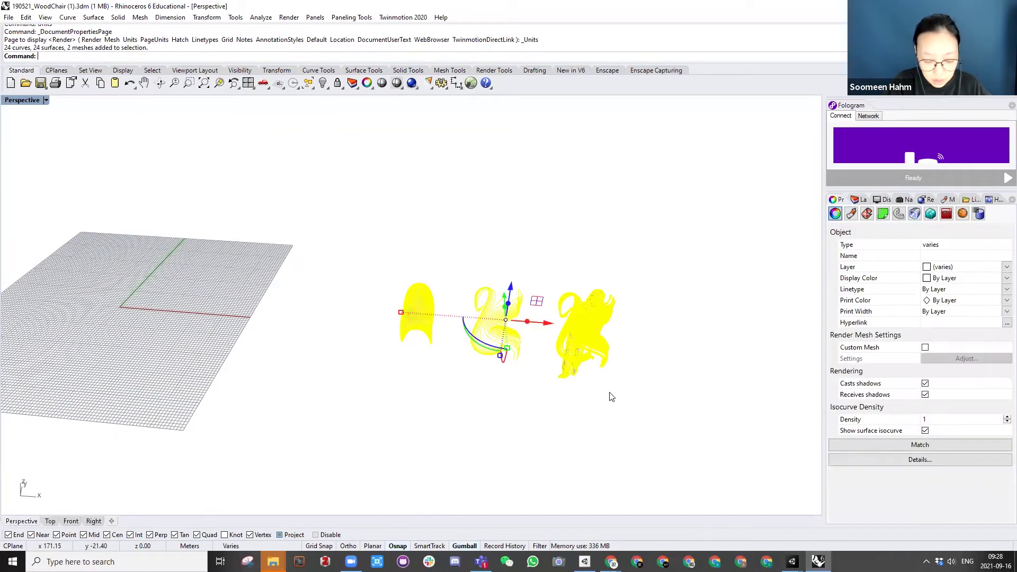
type("M")
key("Return")
scroll(506, 379, "down", 3)
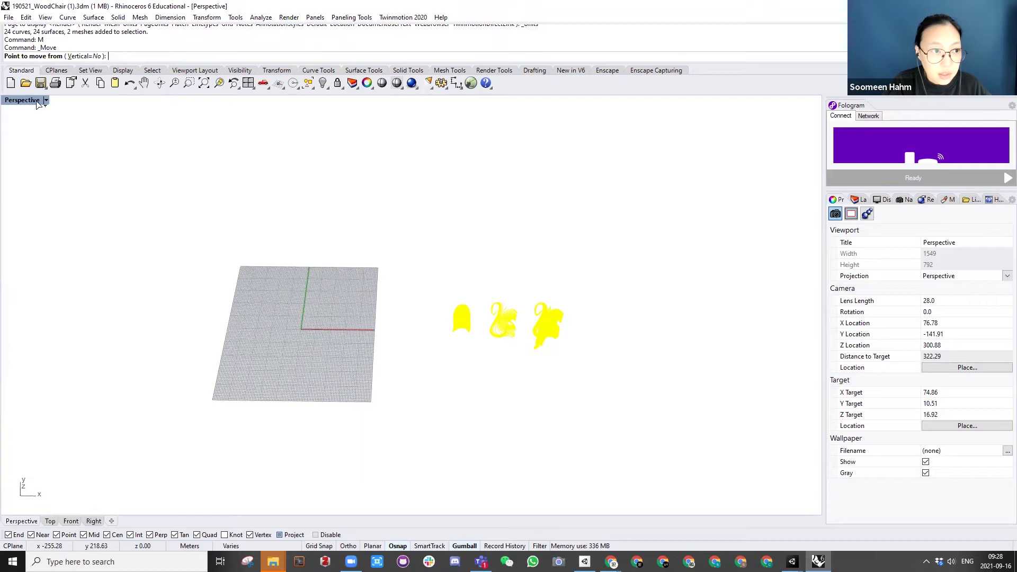
double_click(37, 103)
scroll(281, 225, "down", 5)
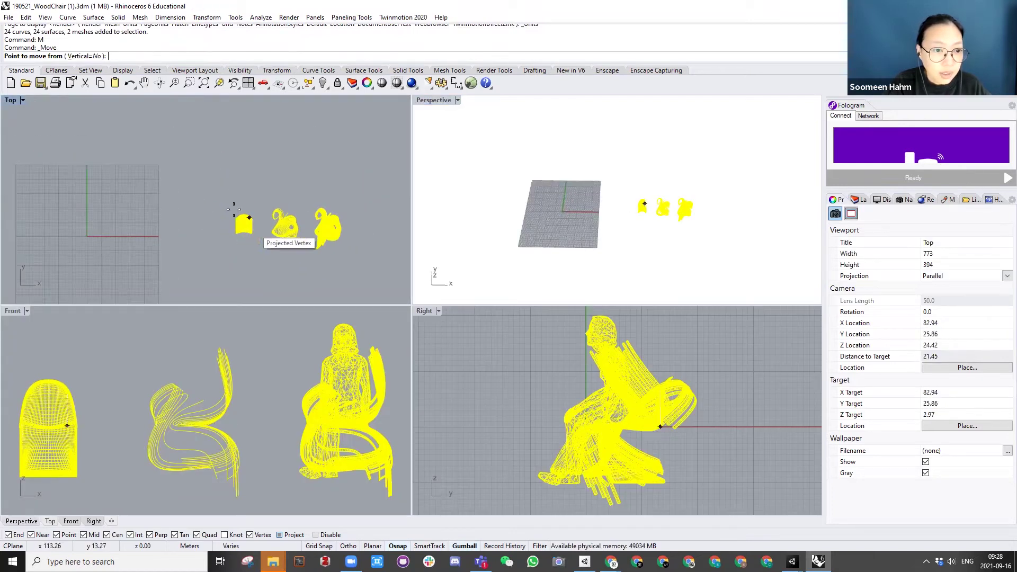
left_click(239, 264)
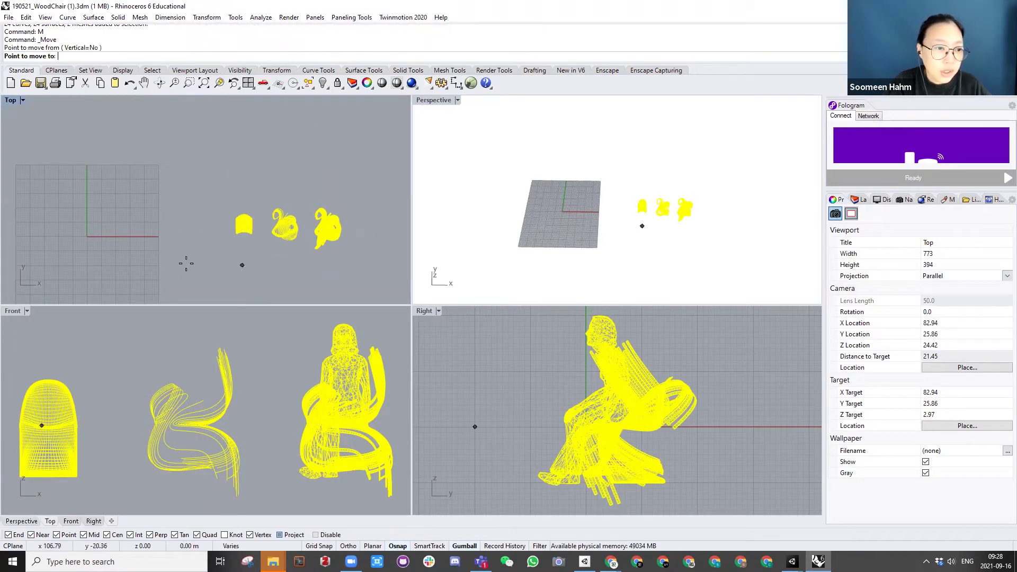
left_click(84, 272)
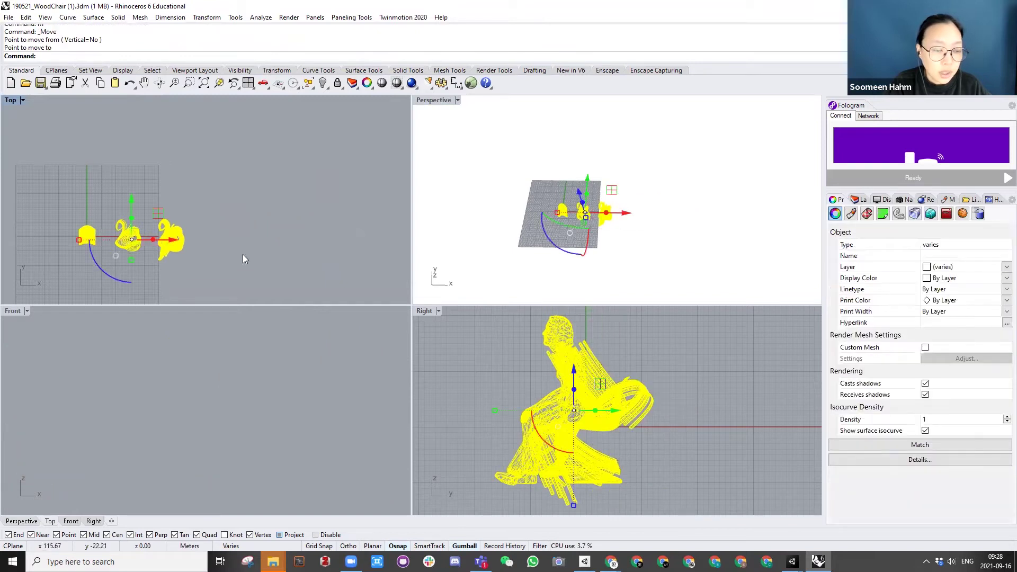
Step: Raise the whole model vertically in the Right view so the chair base sits near the ground line
right_click_drag(561, 220, 548, 151)
left_click_drag(572, 374, 569, 314)
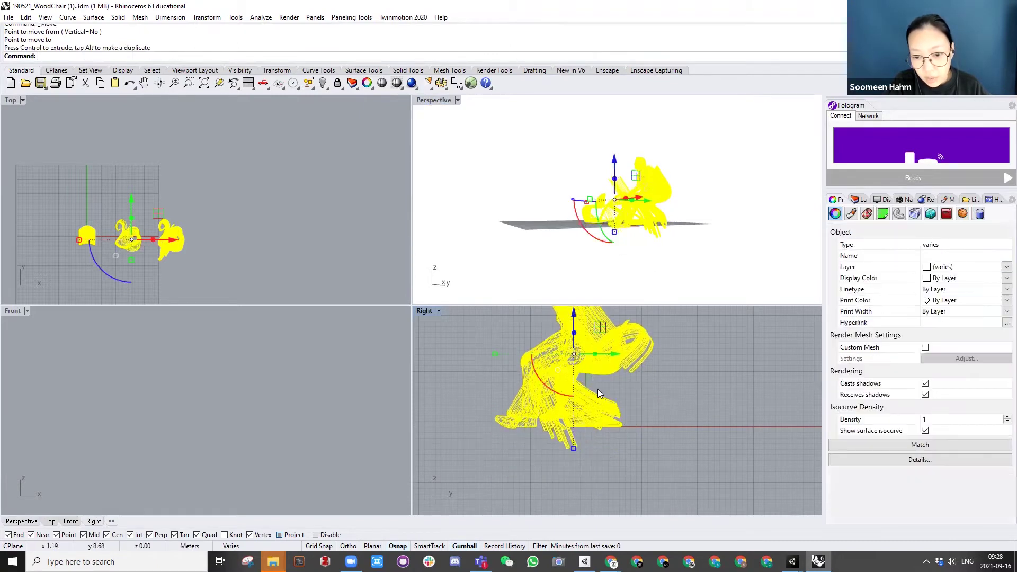
scroll(622, 419, "up", 14)
scroll(622, 422, "down", 10)
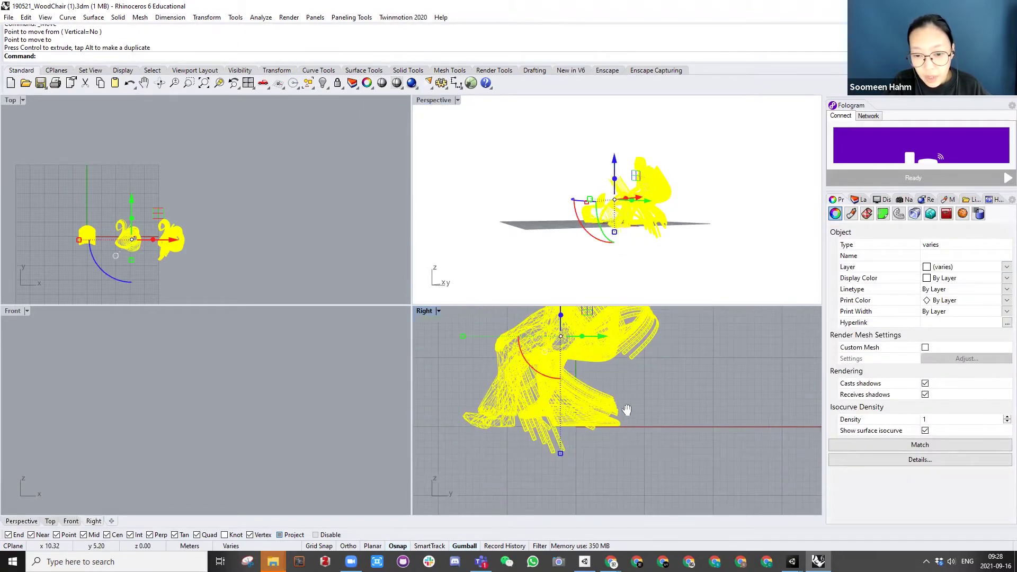
double_click(434, 311)
scroll(545, 324, "up", 5)
key("Escape")
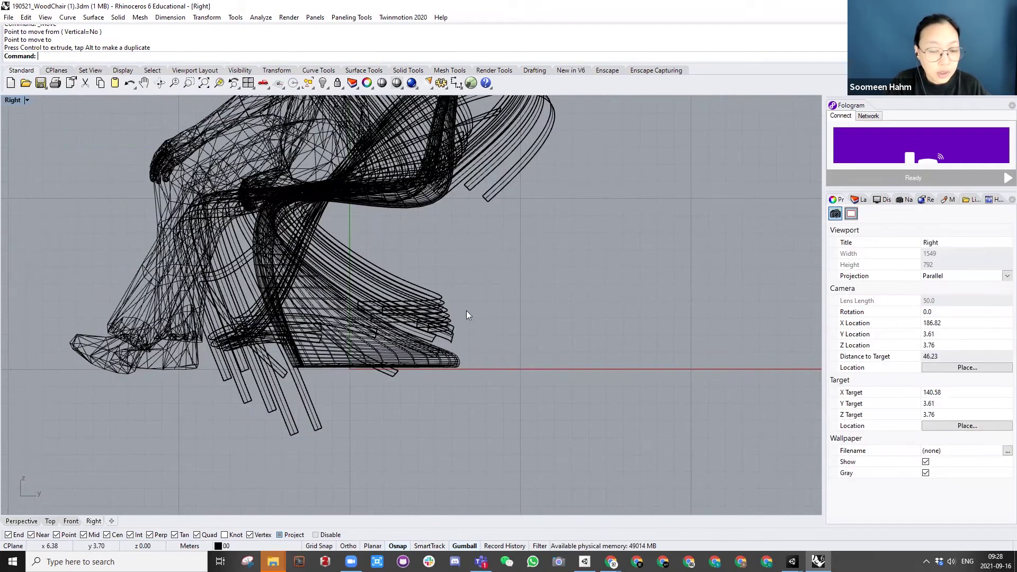
Step: Measure a short vertical distance up from the ground line beside the rear of the chair base
scroll(517, 347, "up", 4)
scroll(508, 353, "down", 2)
scroll(481, 329, "up", 2)
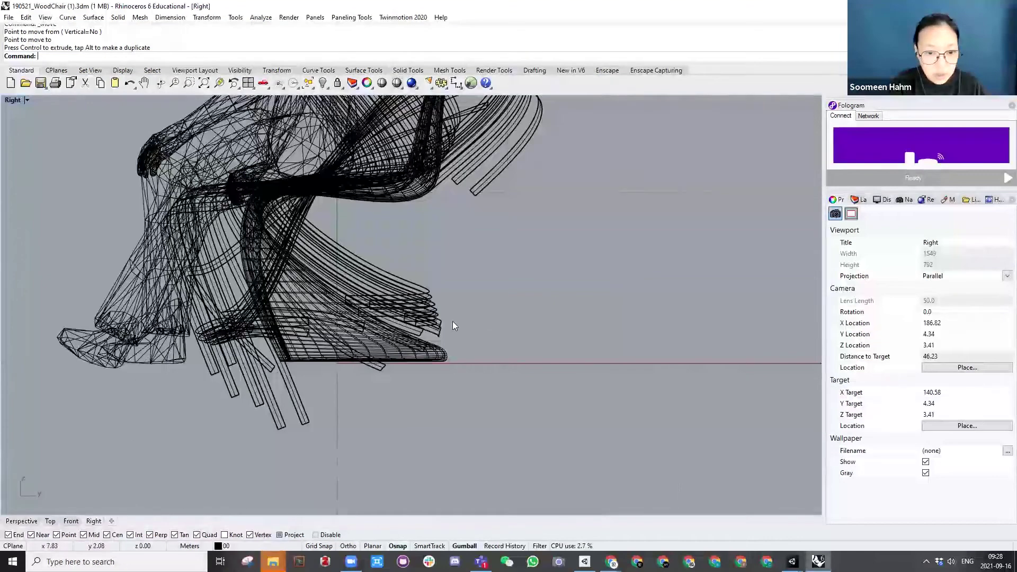
scroll(463, 362, "down", 1)
scroll(463, 363, "up", 2)
type("Distance")
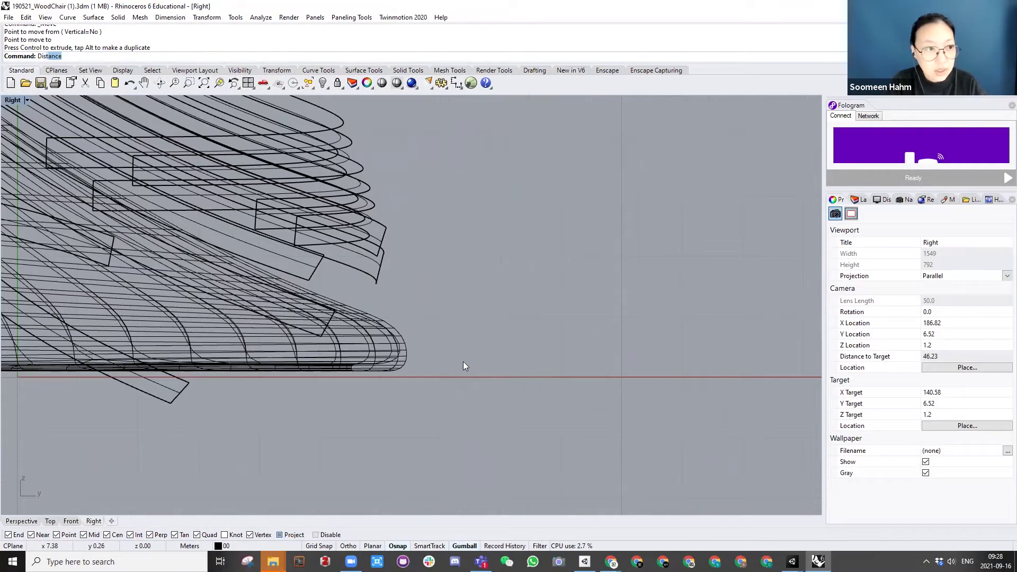
key("Return")
left_click(439, 377)
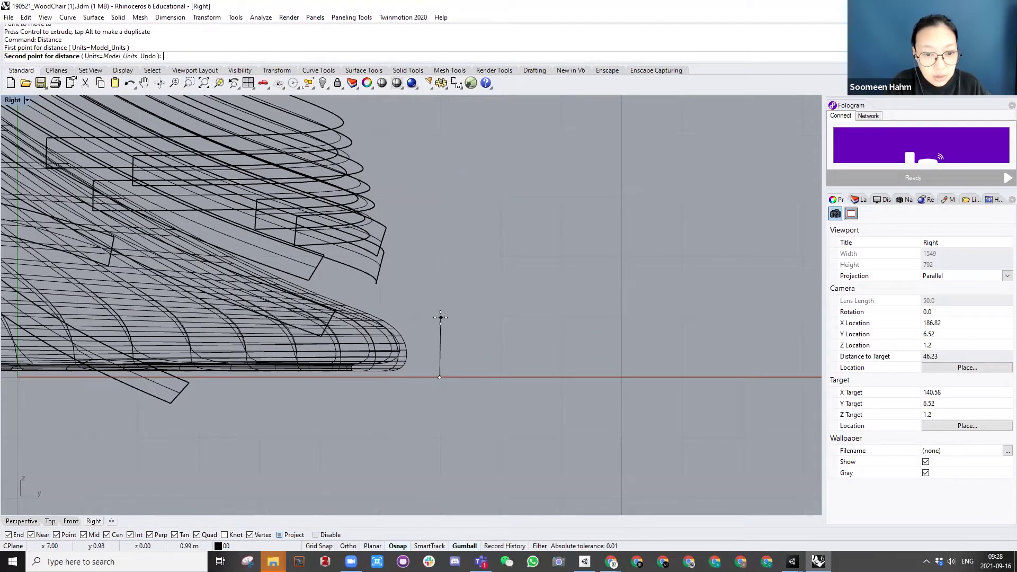
left_click(444, 316)
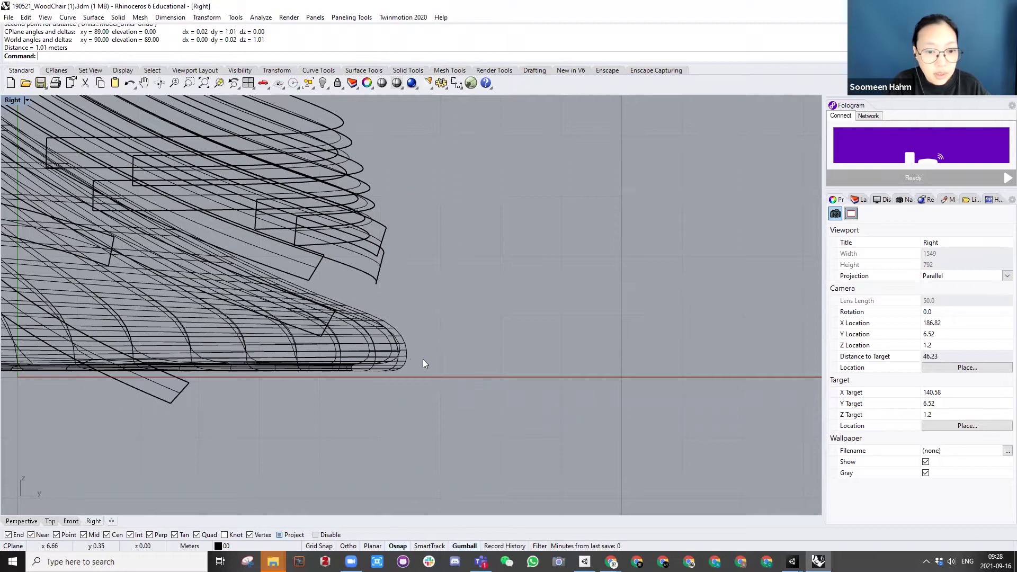
Step: Create a solid box from 0,0,0 with length, width and height of 0.45 m
scroll(445, 365, "down", 8)
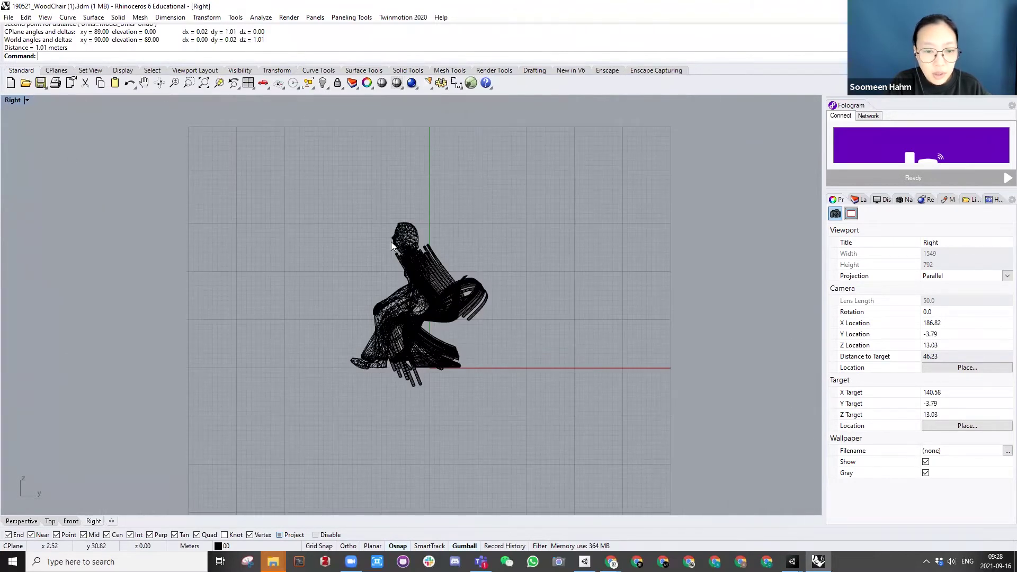
double_click(13, 100)
scroll(79, 196, "up", 6)
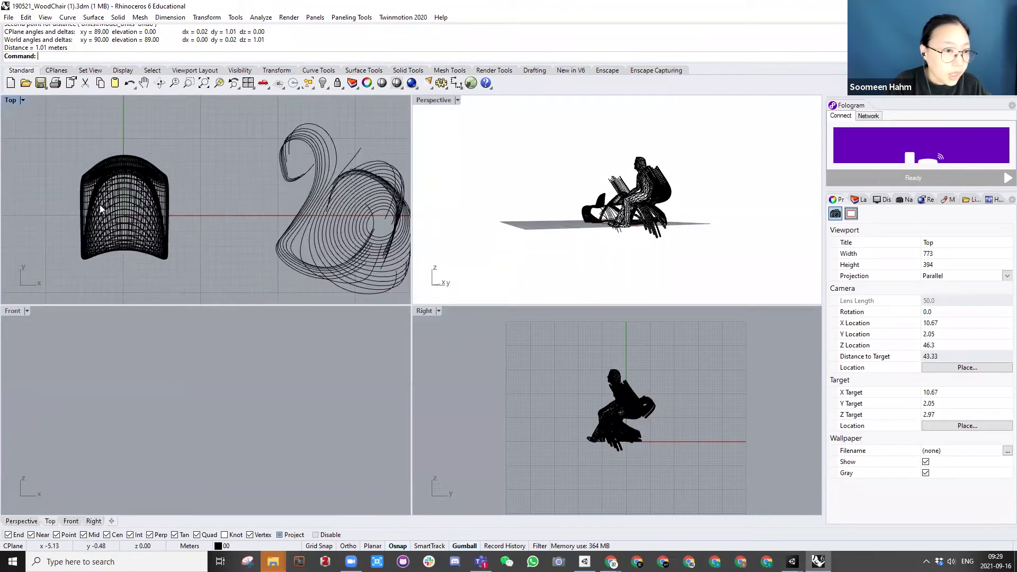
scroll(163, 222, "up", 5)
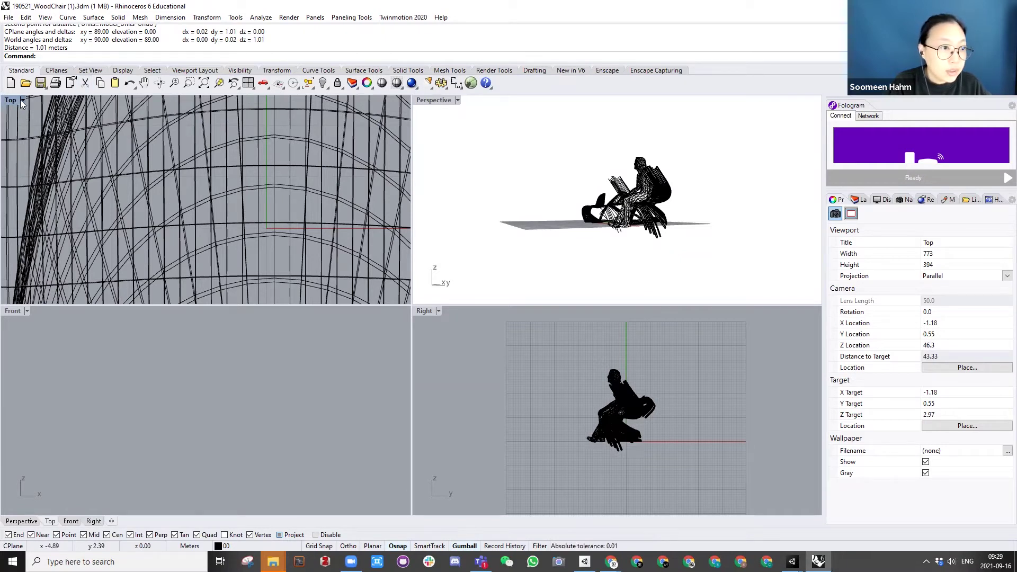
type("box")
key("Return")
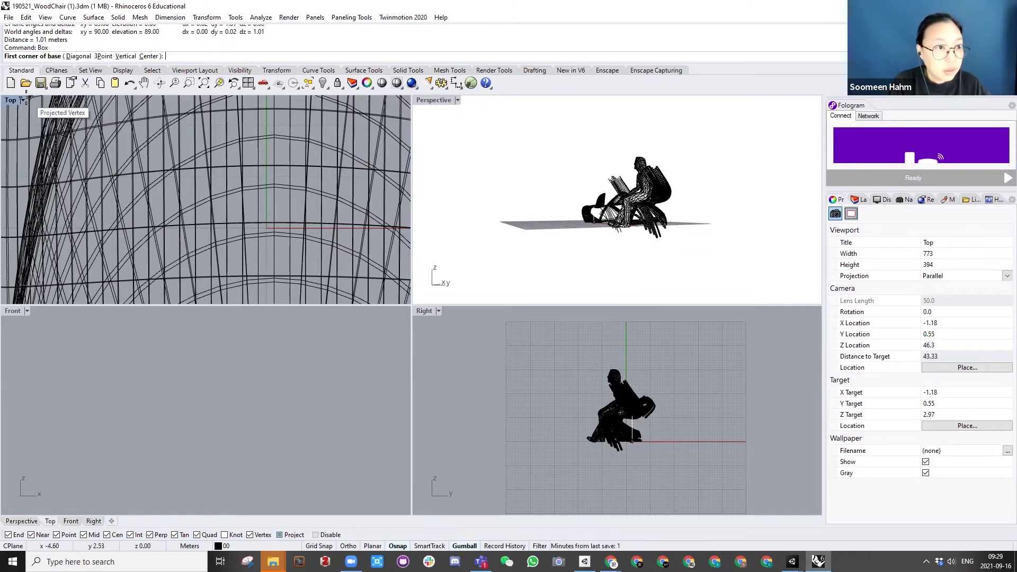
type("0,0")
key("Return")
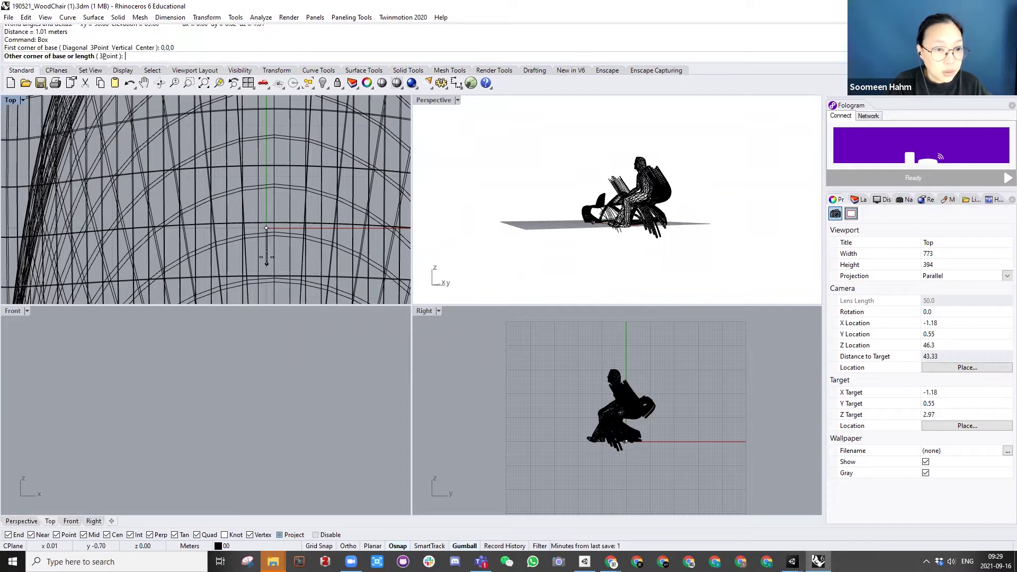
type("0.45")
key("Return")
type("0.45")
key("Return")
type("0.45")
key("Return")
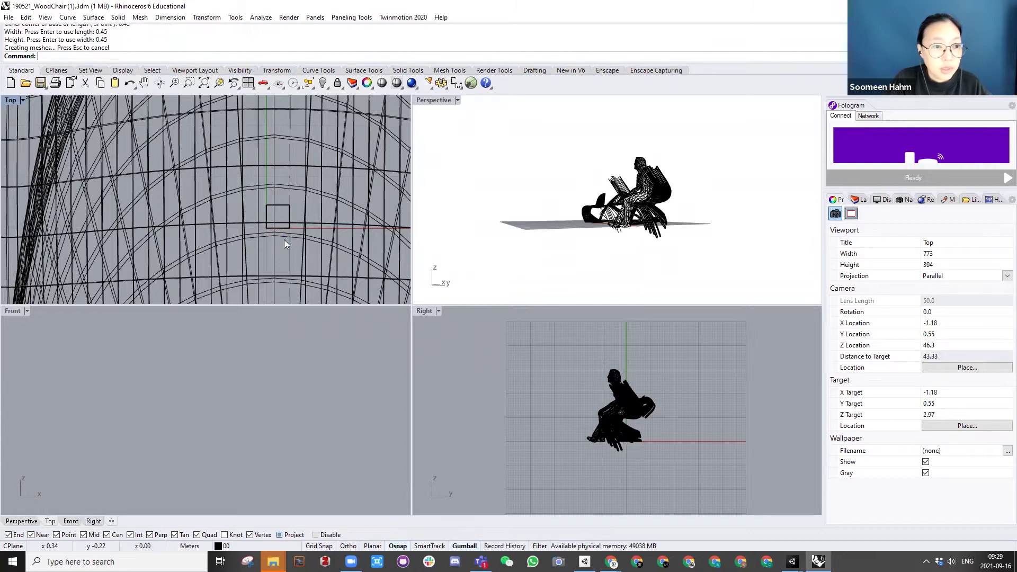
Step: Select the small cube at the origin and zoom all viewports to it
left_click(268, 206)
type("zs")
key("Return")
type("zsa")
key("Return")
right_click_drag(564, 229, 551, 242)
scroll(536, 175, "up", 5)
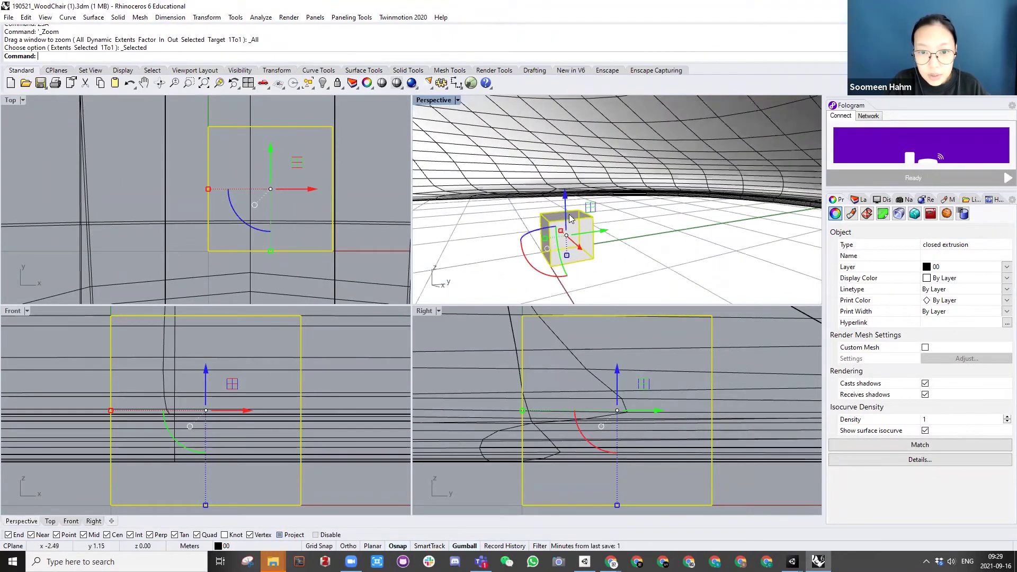
Step: Move the selected cube onto a newly created layer and set that layer's color to red
left_click(1006, 279)
left_click(1006, 278)
left_click(854, 199)
left_click(833, 211)
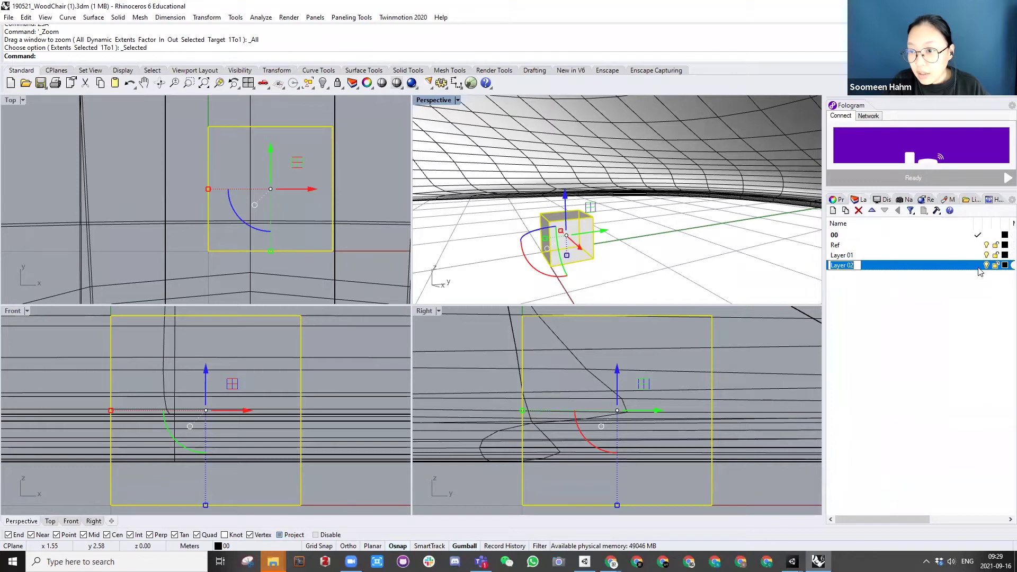
right_click(875, 267)
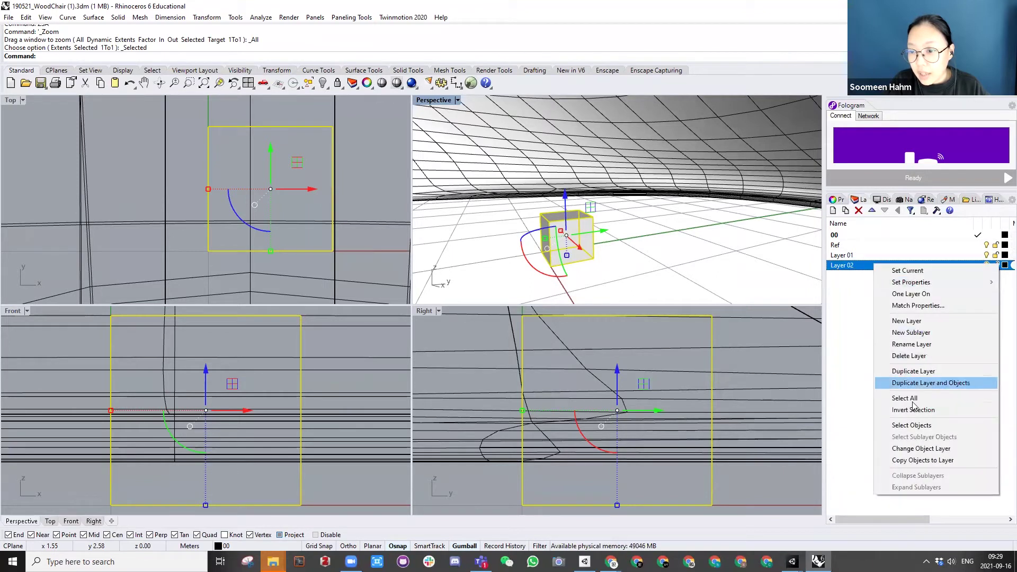
left_click(921, 448)
left_click(1004, 265)
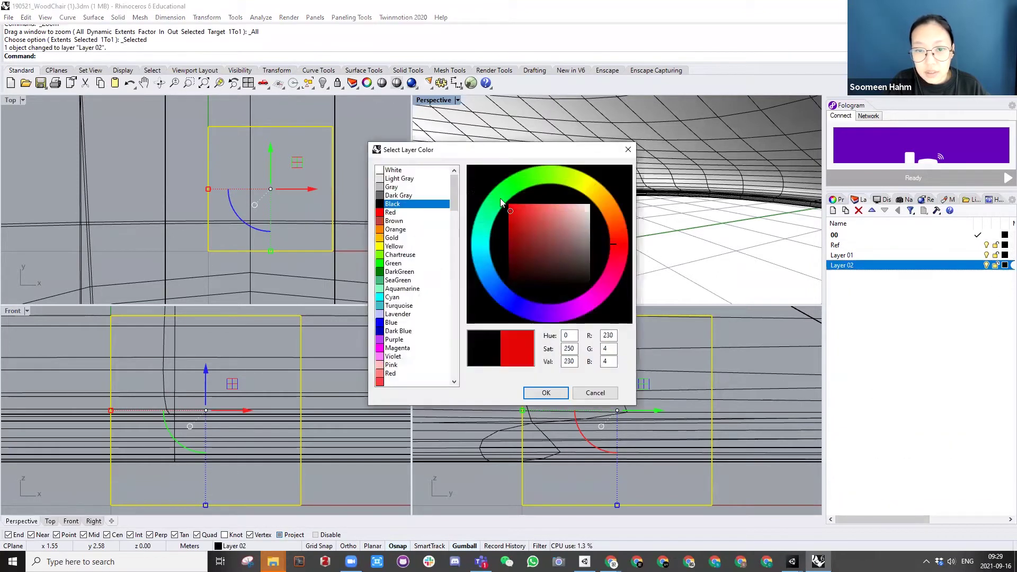
left_click(548, 395)
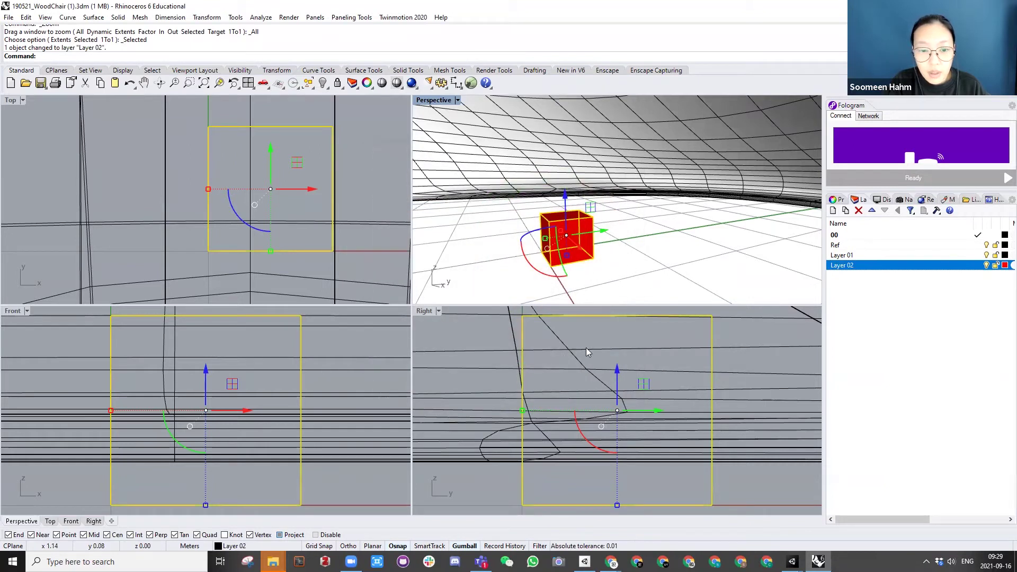
Step: Select everything in the Right view and lock the red cube's layer so only the chair geometry stays selected
scroll(599, 423, "down", 20)
left_click(538, 338)
scroll(603, 425, "down", 4)
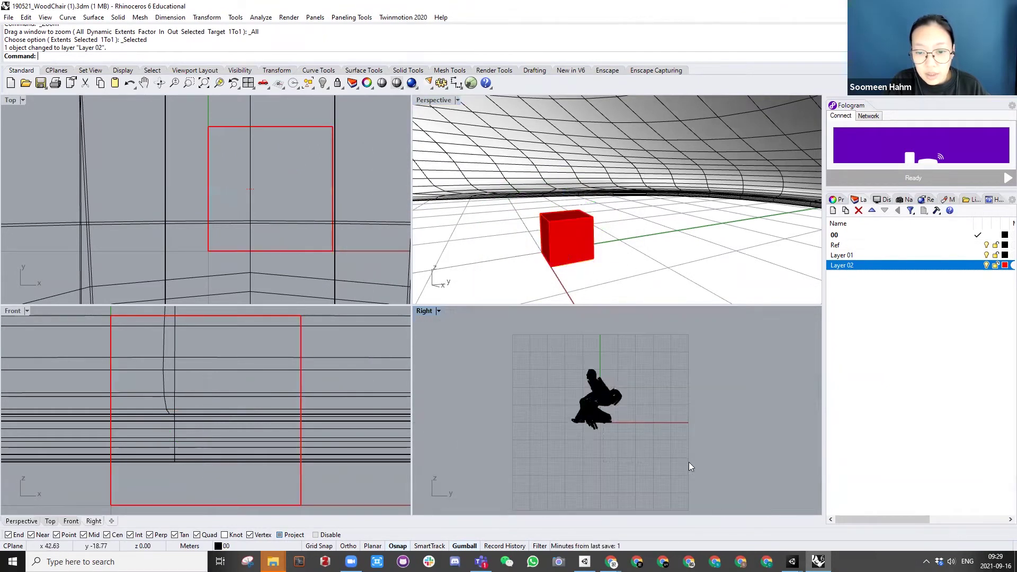
left_click_drag(690, 466, 530, 349)
scroll(699, 421, "up", 8)
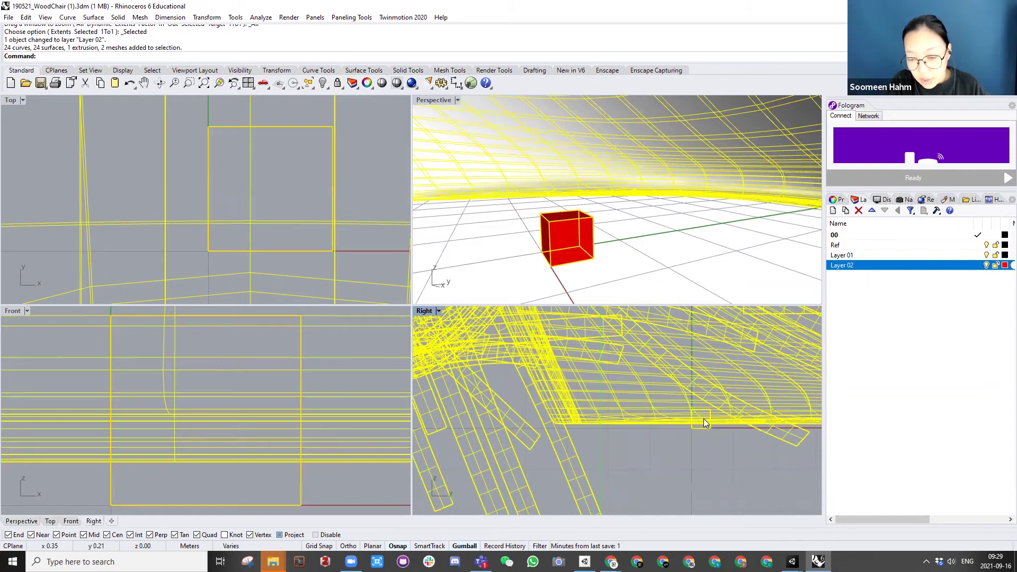
scroll(703, 419, "up", 4)
left_click(995, 265)
Step: Move the chair geometry straight down so the chair base meets the cube's lower corner at ground level
scroll(672, 420, "up", 2)
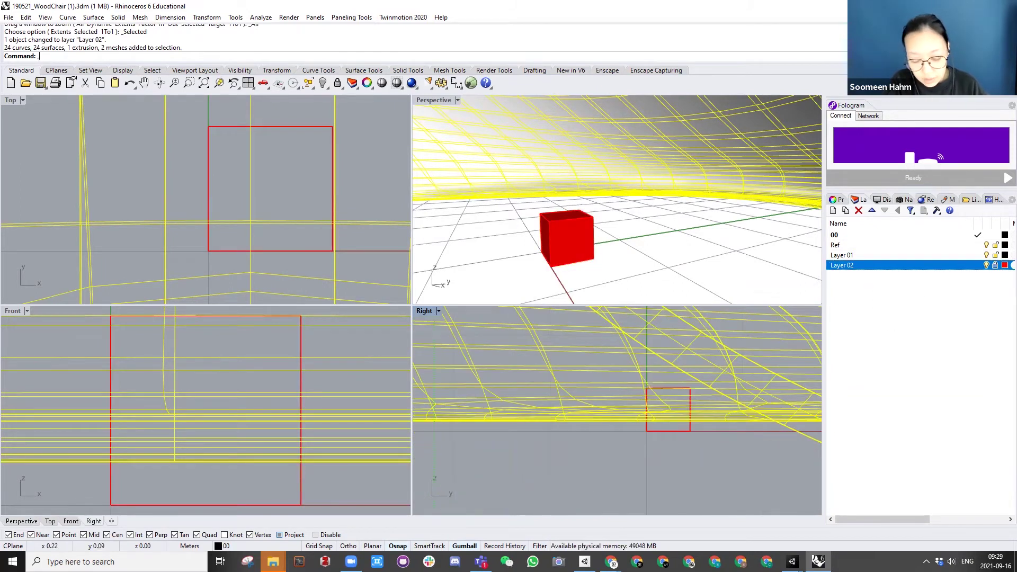
key("Return")
scroll(667, 436, "up", 4)
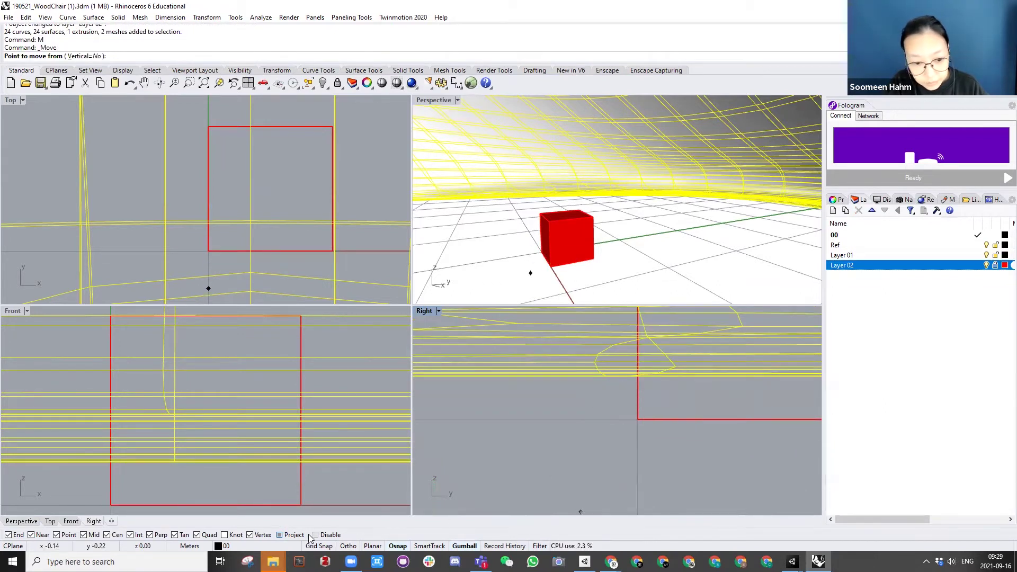
left_click(638, 375)
left_click(638, 419)
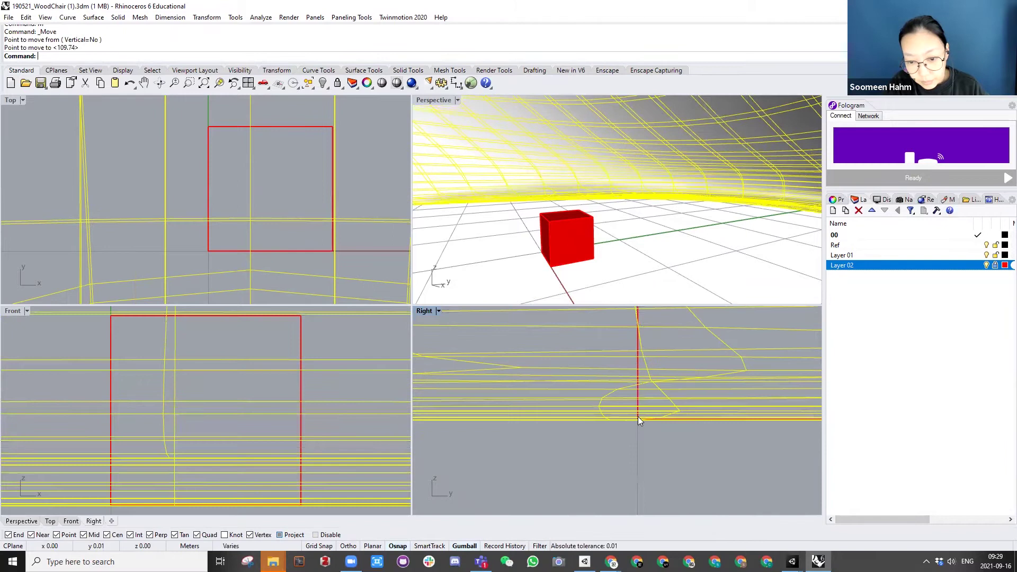
Step: Scale the chair geometry from the origin with object snaps disabled, matching the seat height to the top of the 0.45 m cube
key("Return")
left_click(639, 419)
scroll(620, 446, "down", 3)
scroll(620, 424, "up", 5)
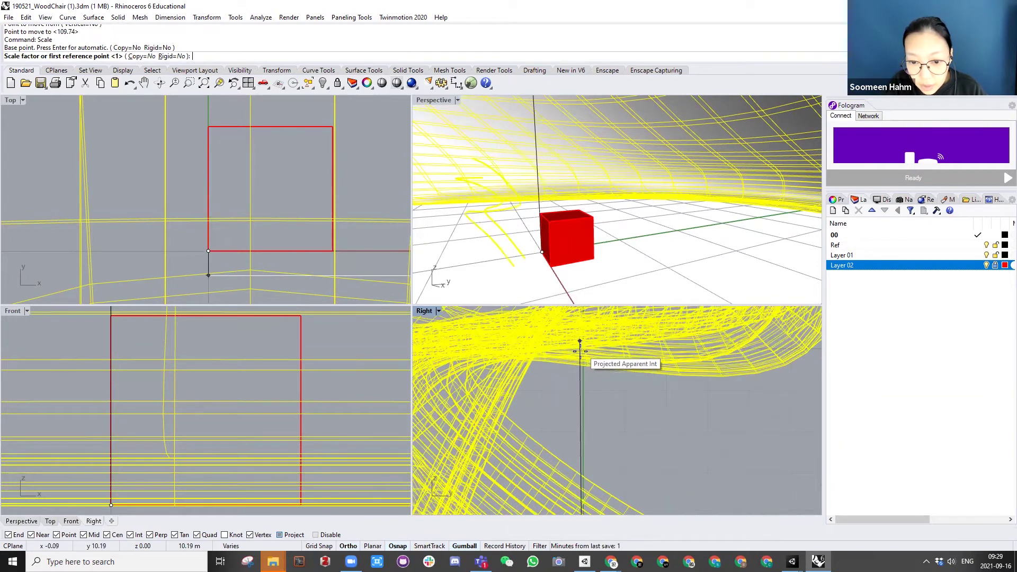
left_click(316, 535)
scroll(610, 357, "down", 4)
key("shift")
scroll(640, 350, "down", 1)
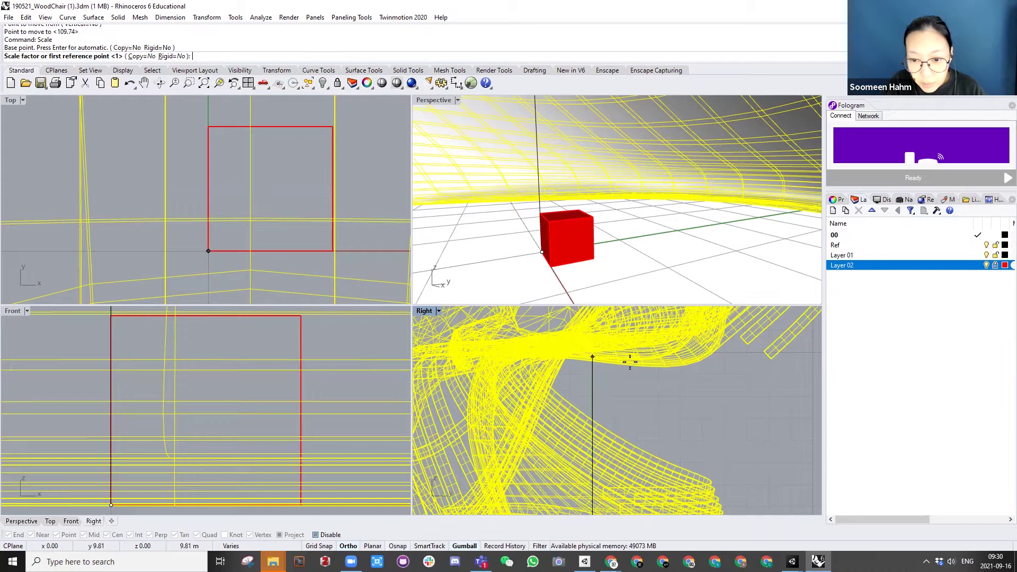
left_click(592, 361)
scroll(591, 365, "down", 3)
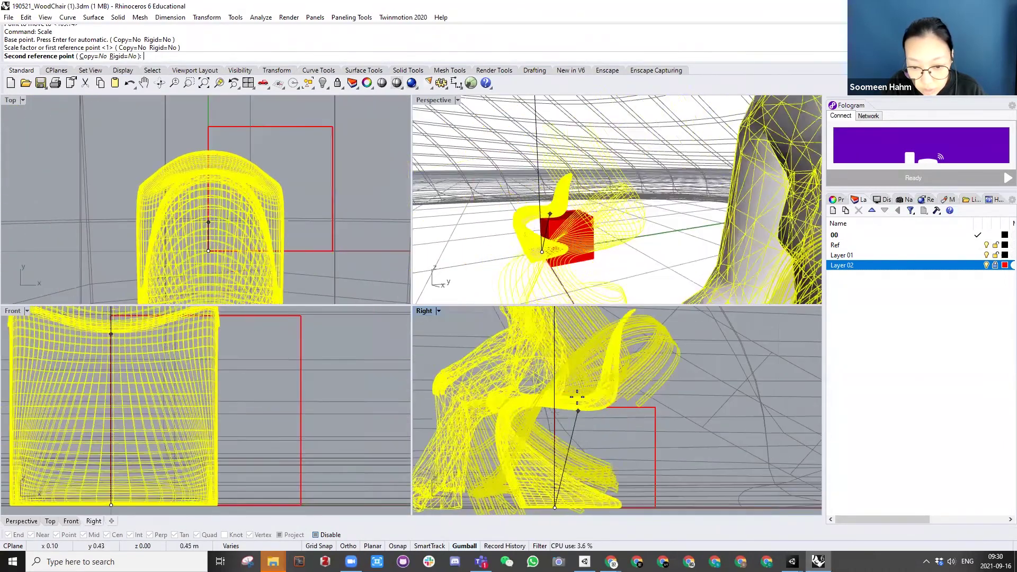
left_click(574, 408)
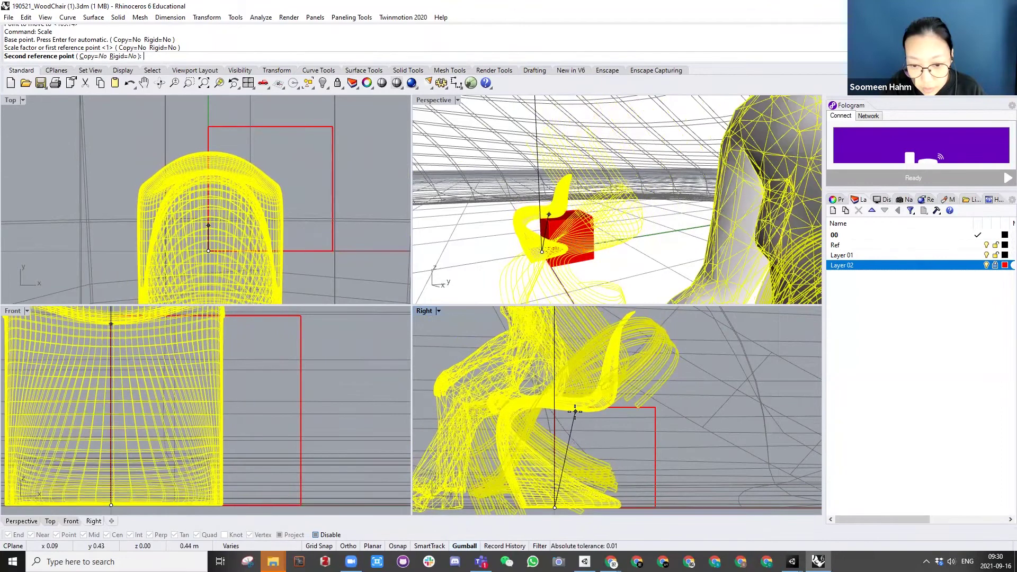
Step: Shift the scaled chair geometry with the gumball so the seated figure and its chair line up with the red cube
scroll(562, 411, "down", 3)
left_click_drag(576, 393, 593, 395)
right_click_drag(630, 254, 652, 264)
scroll(652, 264, "down", 5)
left_click_drag(624, 266, 631, 286)
right_click_drag(631, 286, 610, 173)
scroll(619, 245, "up", 5)
key("Escape")
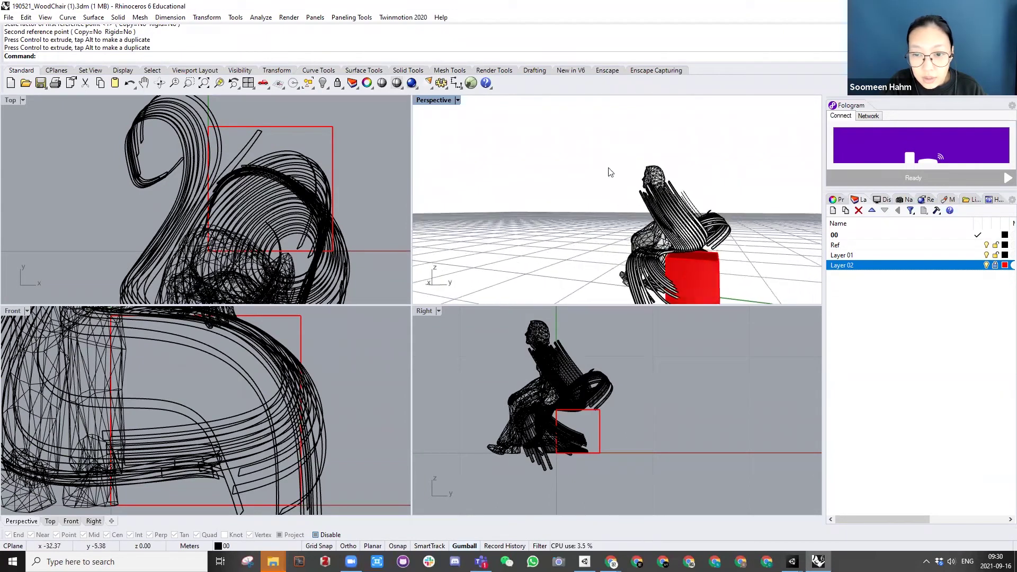
Step: Compare the seated figure and chair with the red cube in the Perspective and Right views
double_click(434, 100)
right_click_drag(461, 251, 445, 215)
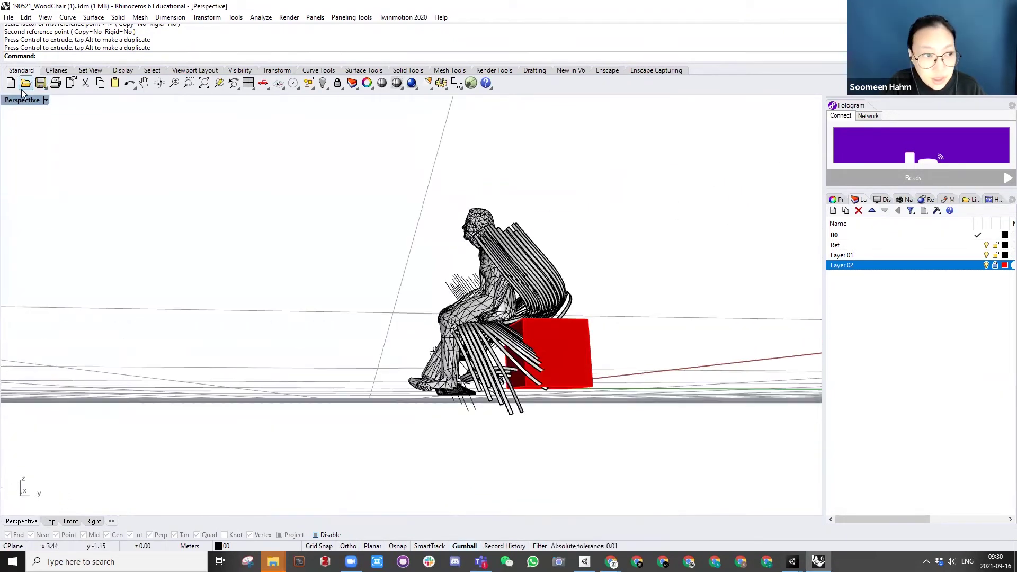
double_click(24, 100)
scroll(544, 464, "up", 5)
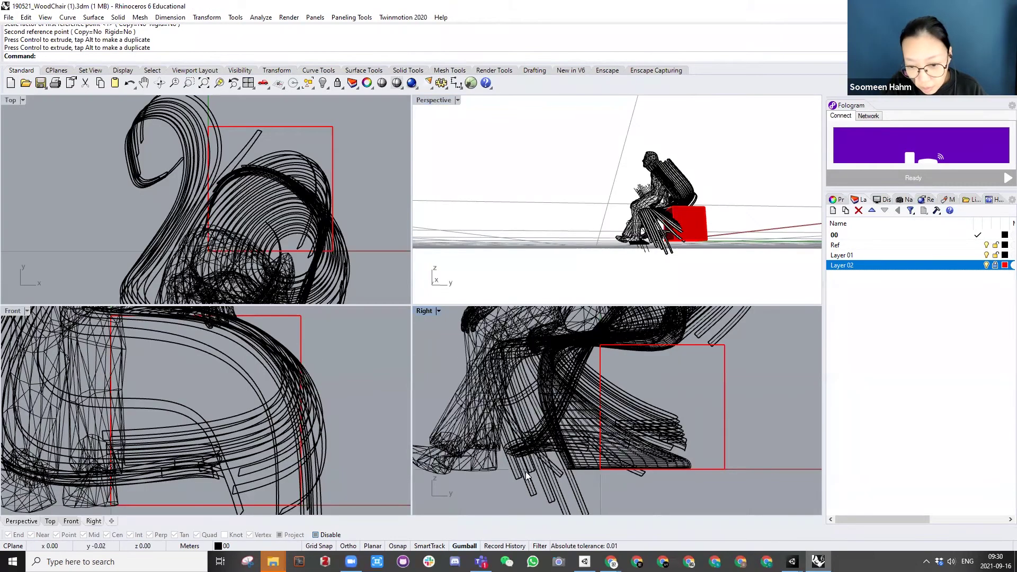
Step: Delete the seated figure meshes so that only the wood chair strips and the red cube remain
scroll(576, 467, "down", 5)
right_click_drag(642, 184, 582, 211)
scroll(642, 176, "up", 5)
scroll(582, 211, "down", 5)
left_click_drag(556, 209, 445, 186)
key("Delete")
scroll(596, 212, "up", 2)
left_click(601, 183)
right_click_drag(600, 183, 546, 183)
key("Delete")
Step: Select all the chair strips and nudge them slightly along the X axis with the gumball
left_click_drag(516, 161, 677, 301)
left_click_drag(647, 233, 657, 249)
right_click_drag(657, 249, 647, 212)
key("Escape")
scroll(554, 274, "up", 3)
right_click_drag(554, 274, 506, 263)
scroll(542, 379, "up", 3)
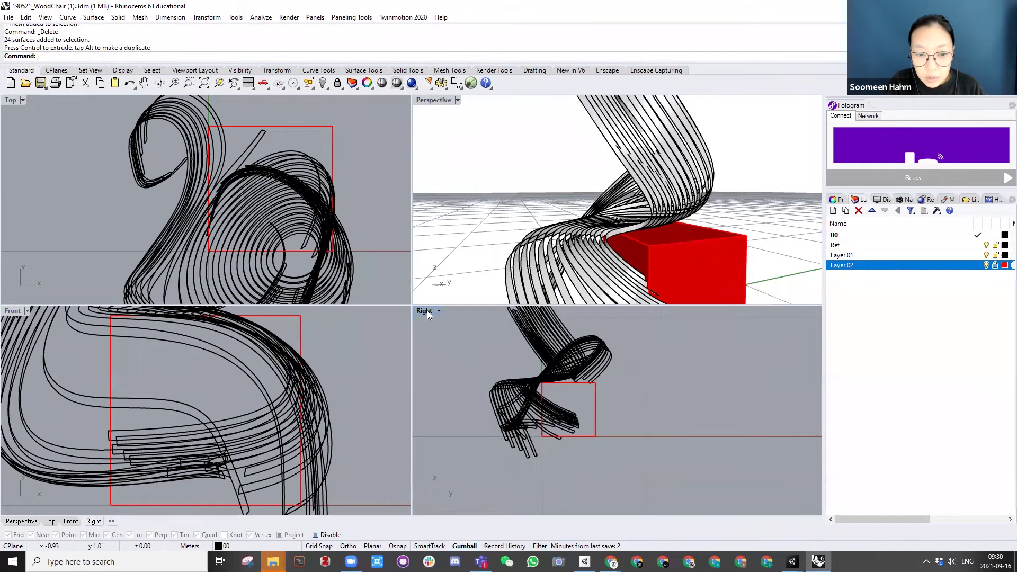
Step: Scale the chair strips down slightly in the Right view, using the red cube's lower corner at the origin as base point
double_click(426, 311)
scroll(535, 388, "up", 3)
left_click_drag(485, 207, 280, 392)
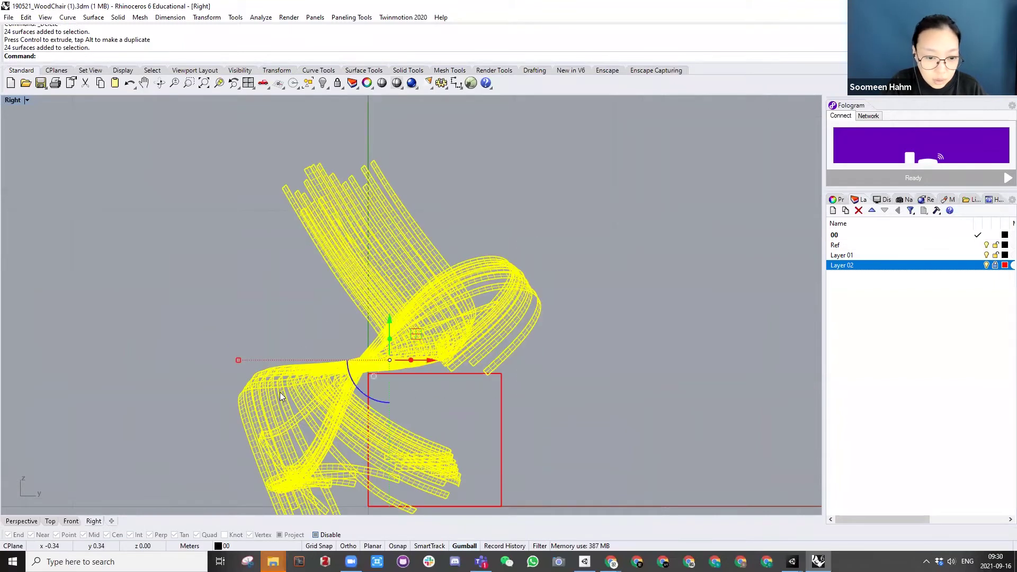
scroll(360, 355, "down", 4)
type("scale")
key("Return")
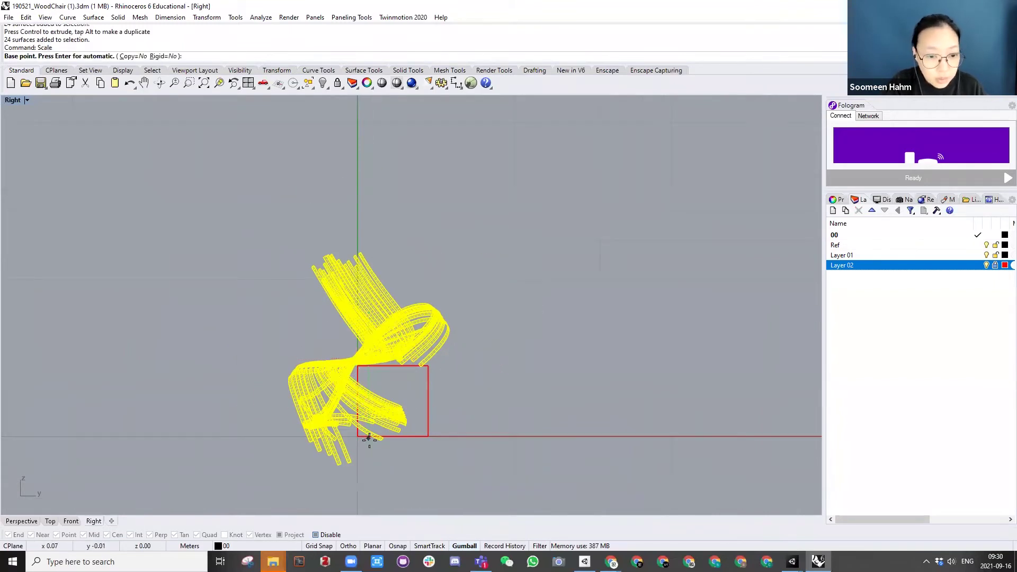
scroll(359, 434, "up", 2)
left_click(361, 439)
left_click(531, 272)
left_click(508, 279)
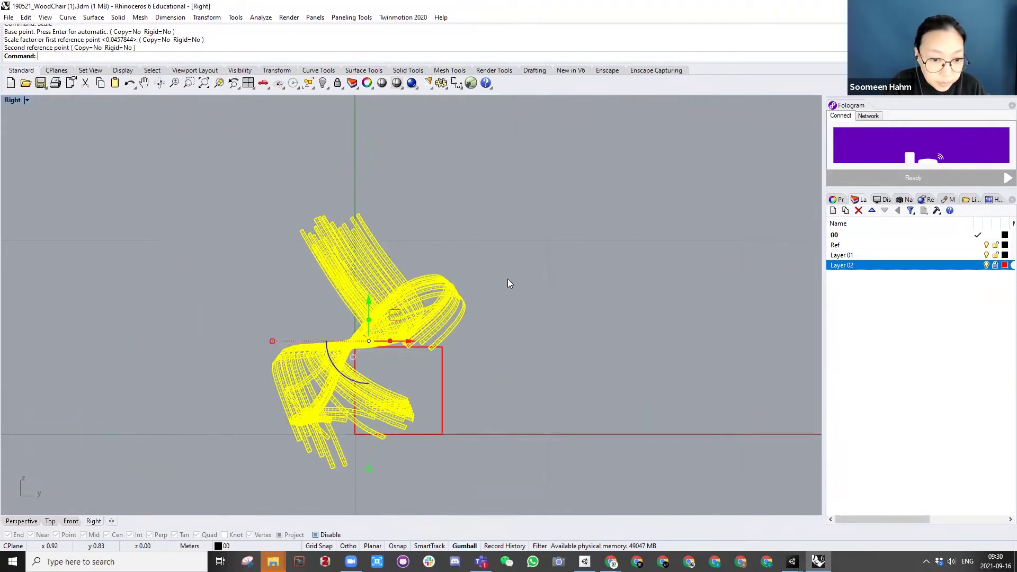
Step: Nudge the scaled chair about 0.02 m in the Right view so the seat lines up with the red cube's top
scroll(374, 325, "up", 2)
left_click(404, 339)
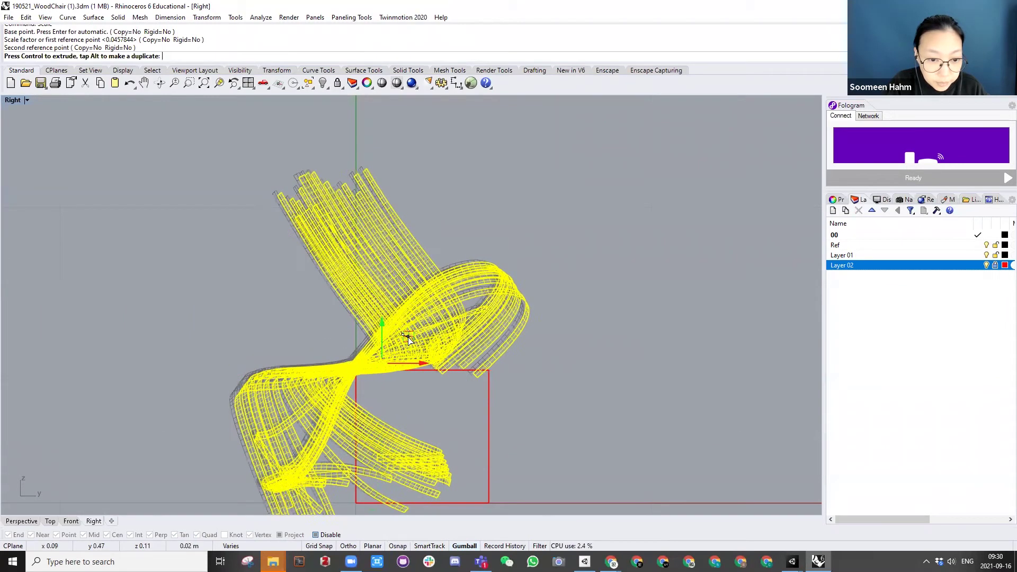
scroll(617, 339, "down", 3)
left_click(617, 339)
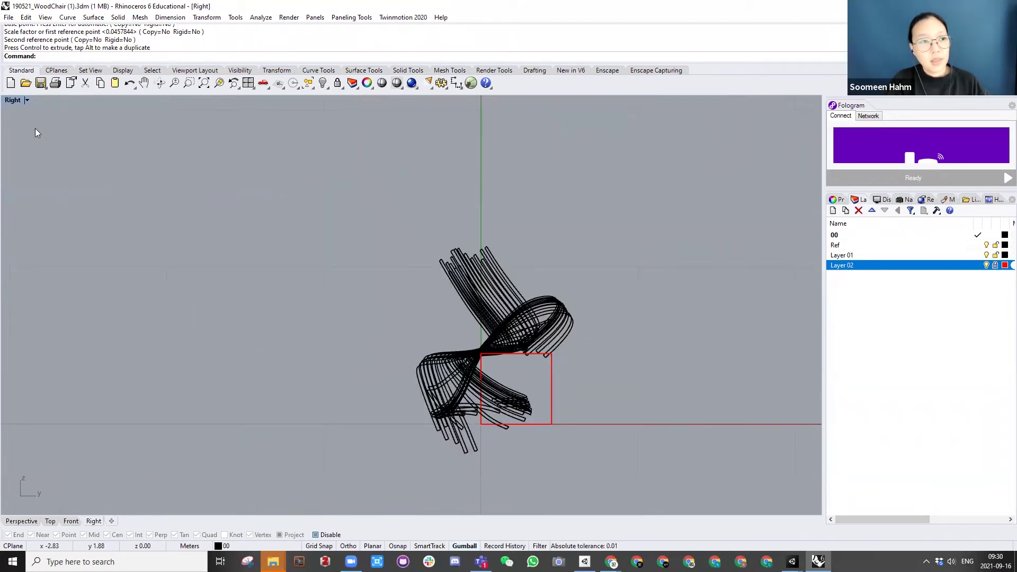
Step: Inspect the chair in the Perspective view by selecting a single strip and then the whole set of strips
double_click(12, 101)
right_click_drag(488, 148, 621, 186)
scroll(562, 222, "up", 6)
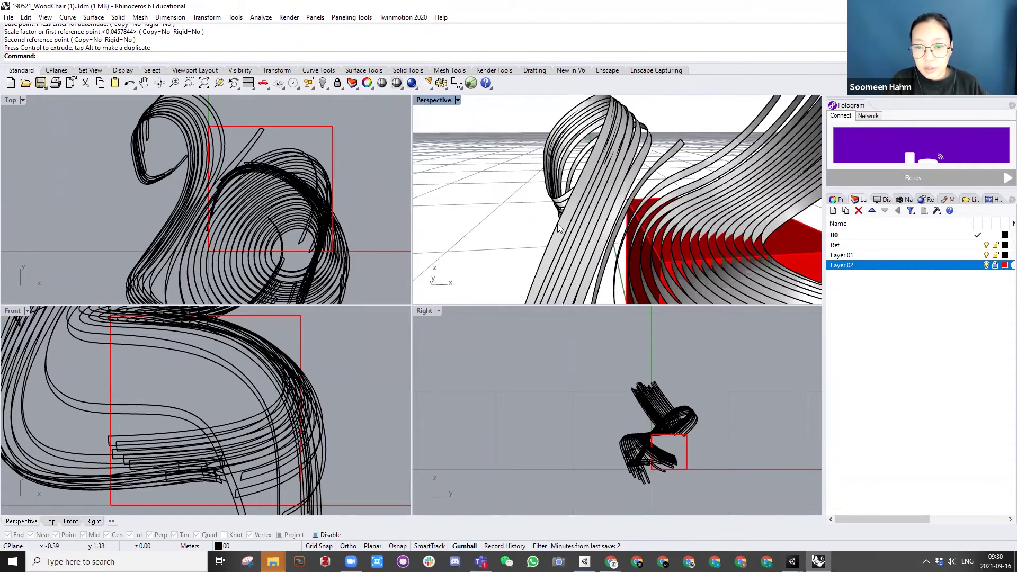
left_click(566, 221)
scroll(565, 222, "down", 3)
right_click_drag(565, 222, 609, 206)
scroll(577, 213, "up", 6)
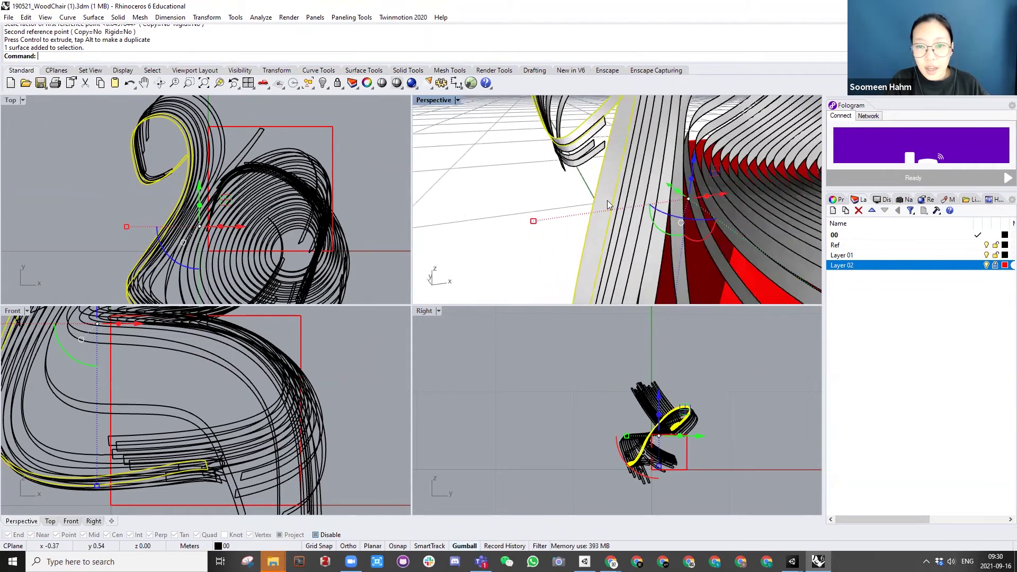
scroll(610, 206, "down", 8)
left_click(744, 194)
left_click_drag(553, 143, 552, 142)
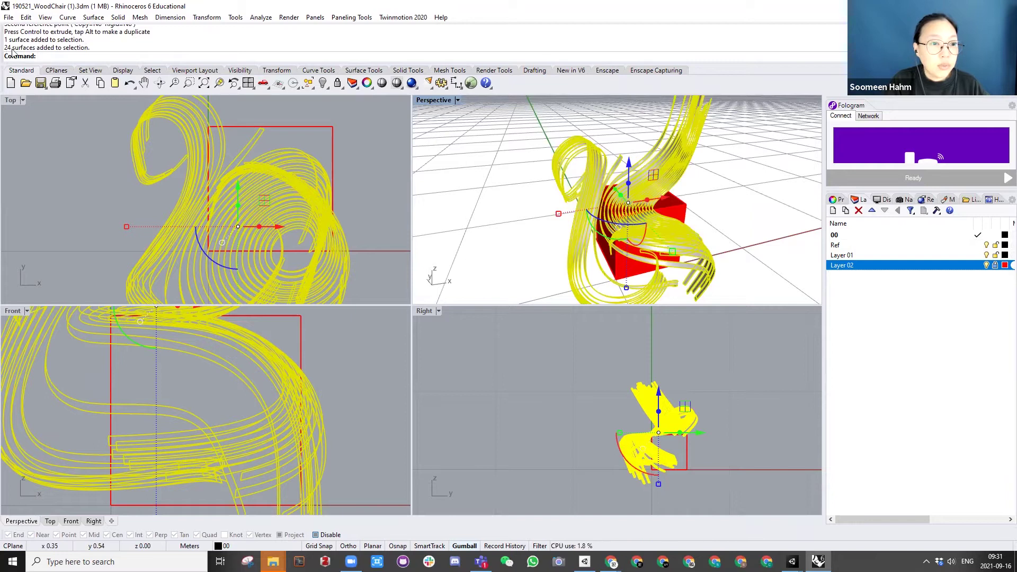
double_click(439, 100)
key("Escape")
Step: Select the side strips one after another from the outermost inward to examine their assembly order
right_click_drag(408, 400, 339, 334)
scroll(335, 339, "up", 6)
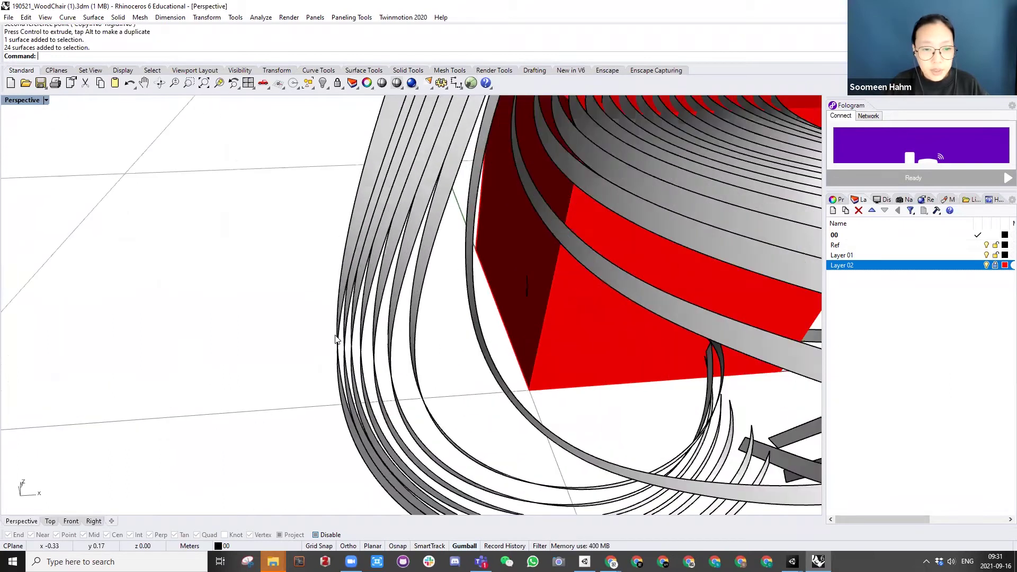
left_click(337, 339)
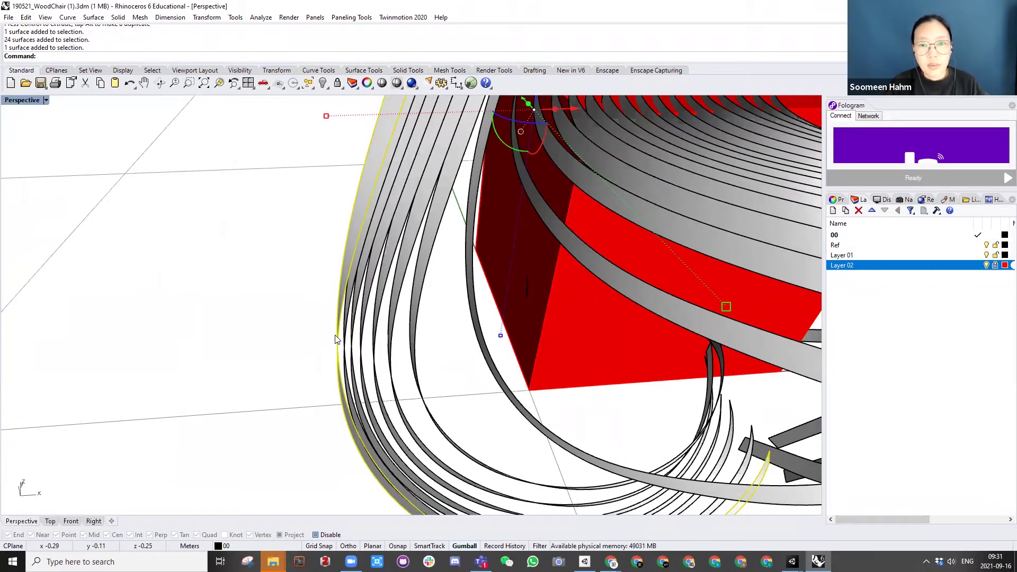
left_click(345, 354)
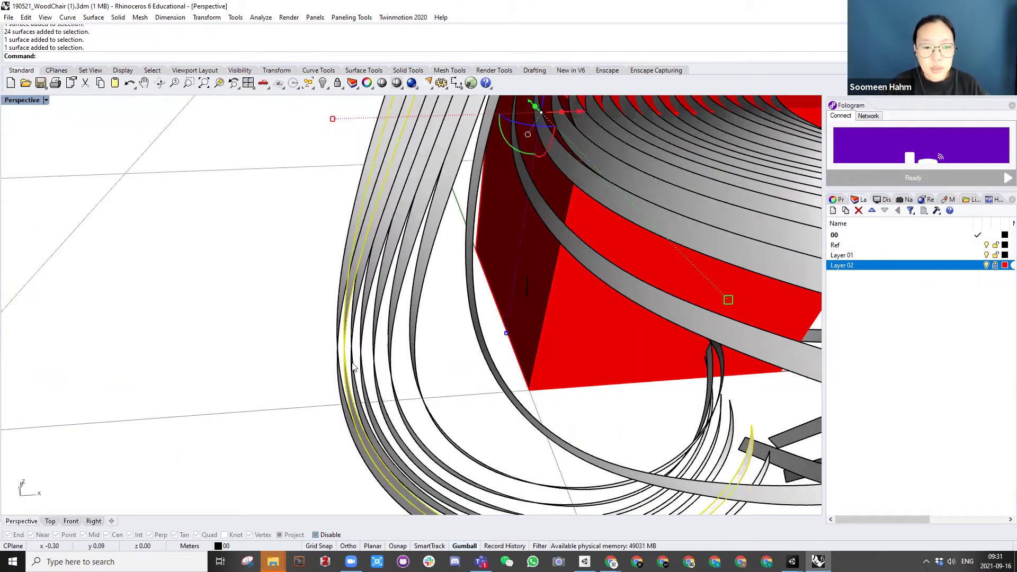
left_click(353, 366)
left_click(362, 366)
left_click(376, 367)
left_click(390, 369)
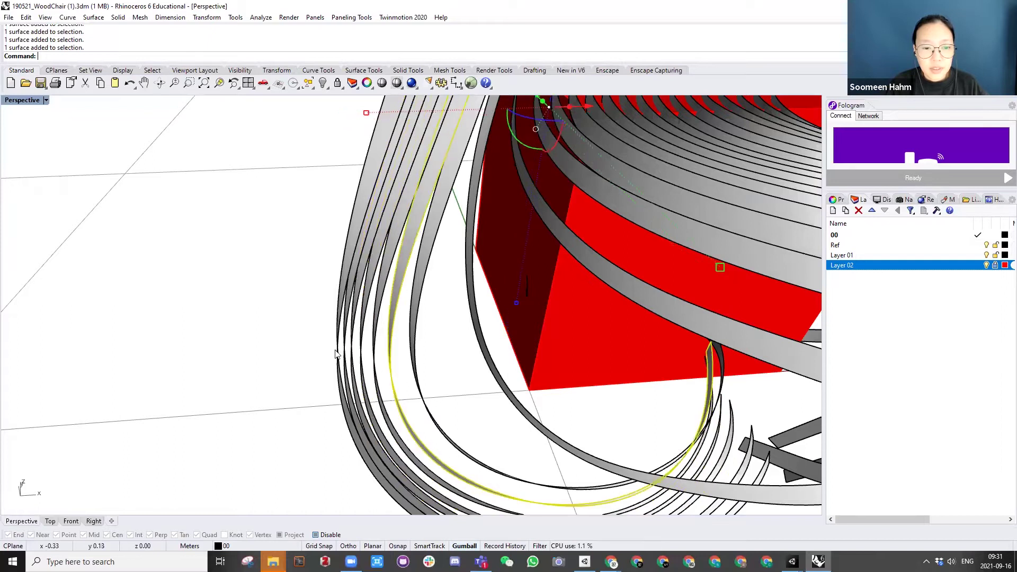
left_click(339, 357)
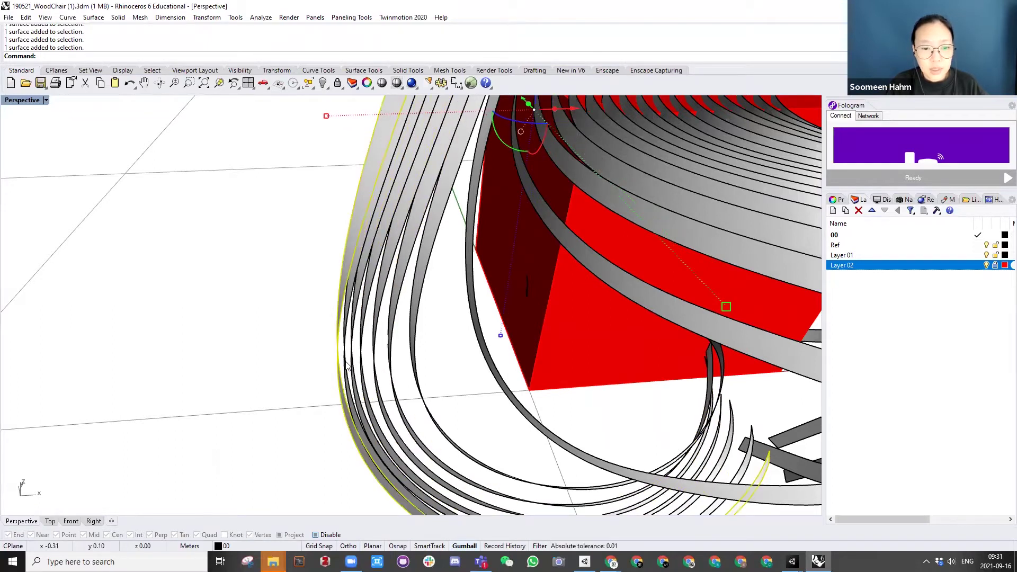
left_click(349, 368)
left_click(356, 371)
left_click(367, 374)
left_click(382, 376)
left_click(397, 378)
left_click(419, 375)
left_click(461, 363)
scroll(575, 375, "down", 5)
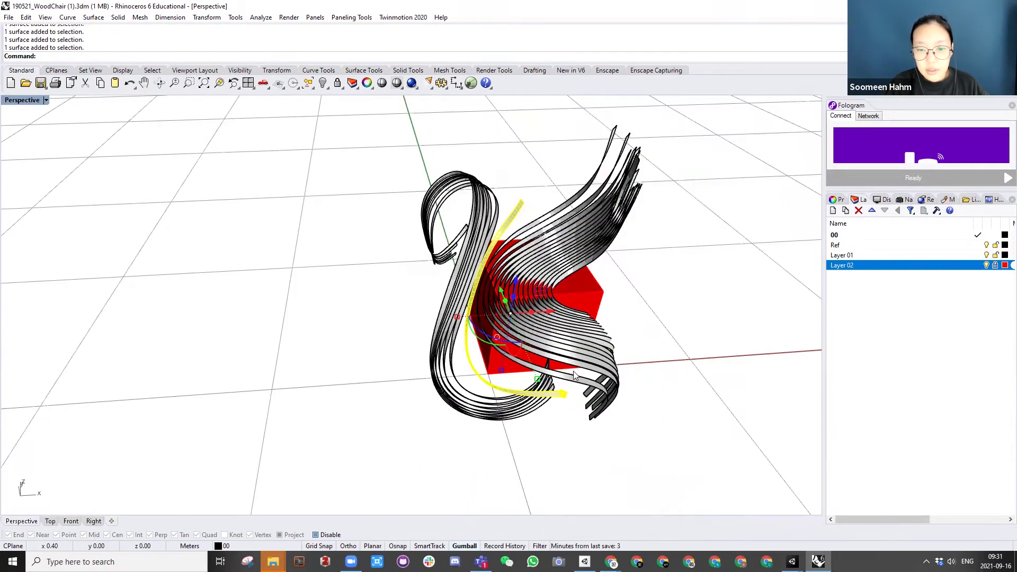
right_click_drag(575, 375, 625, 249)
scroll(471, 249, "up", 4)
left_click(469, 221)
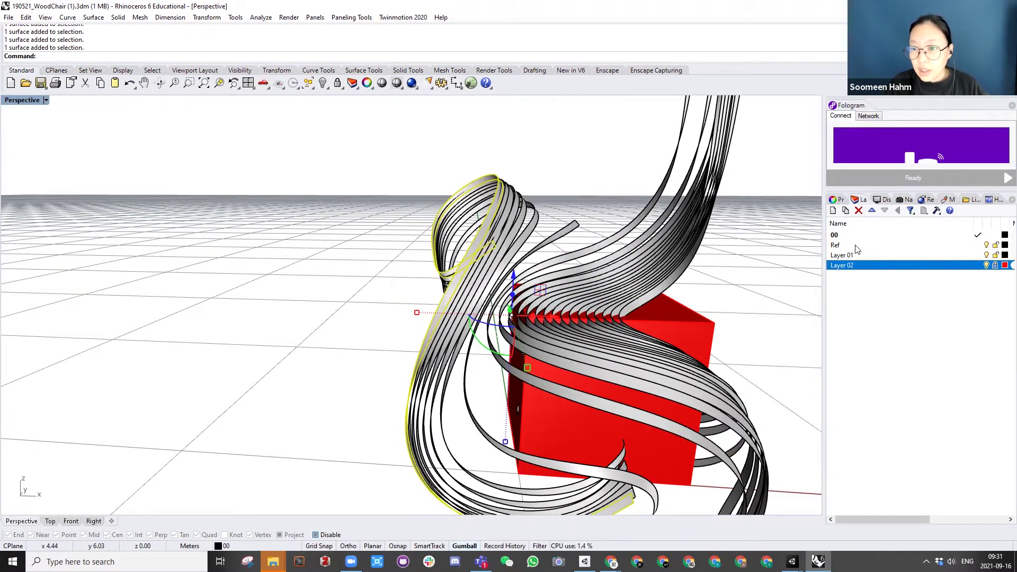
Step: Delete the Ref and Layer 01 layers, keeping layer 00 and the cube's Layer 02
key("ctrl+a")
left_click(859, 211)
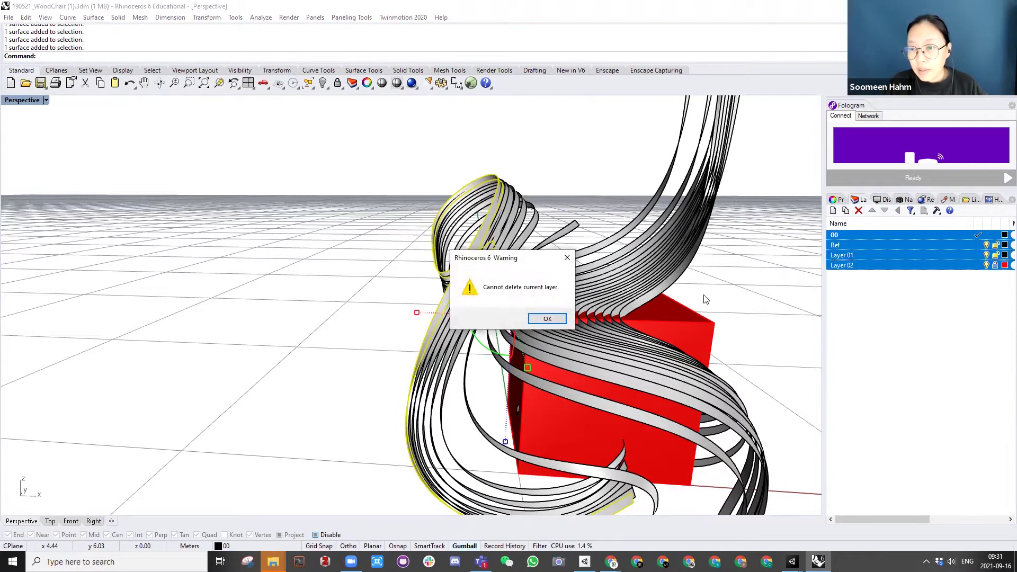
left_click(553, 321)
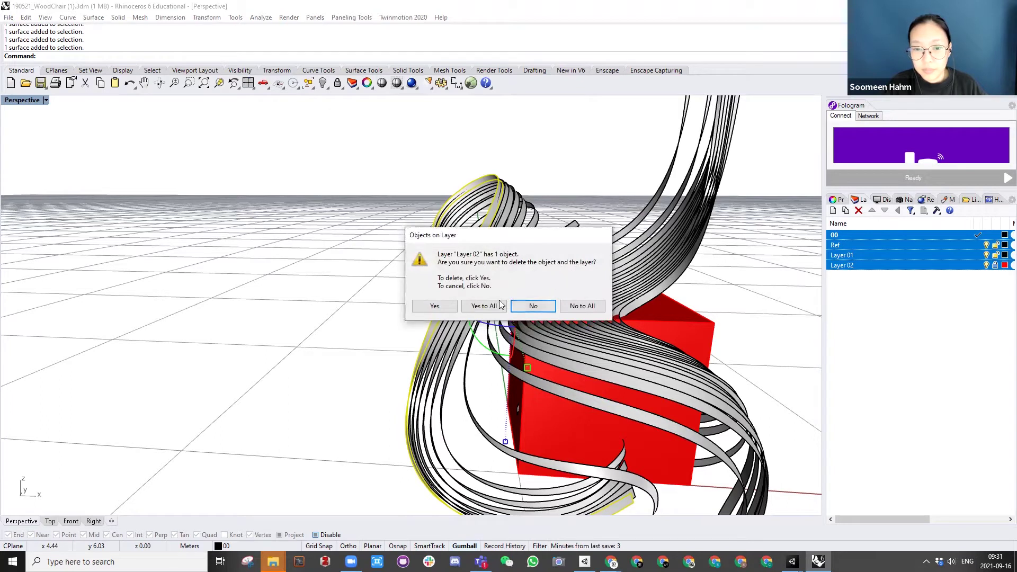
left_click(580, 306)
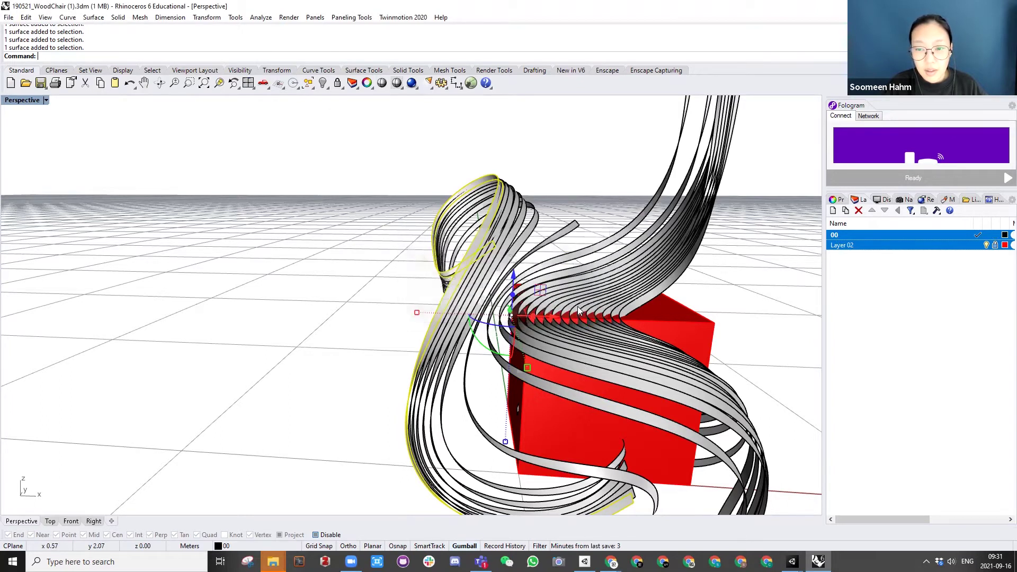
Step: Create sixteen new layers, Layer 03 to Layer 18, for the individual chair strips
left_click(833, 211)
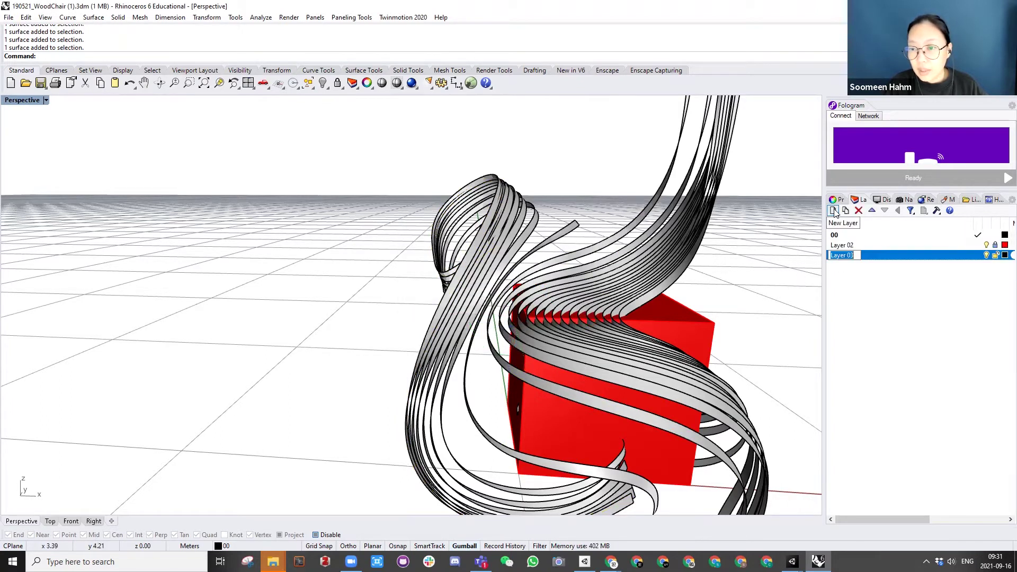
left_click(859, 245)
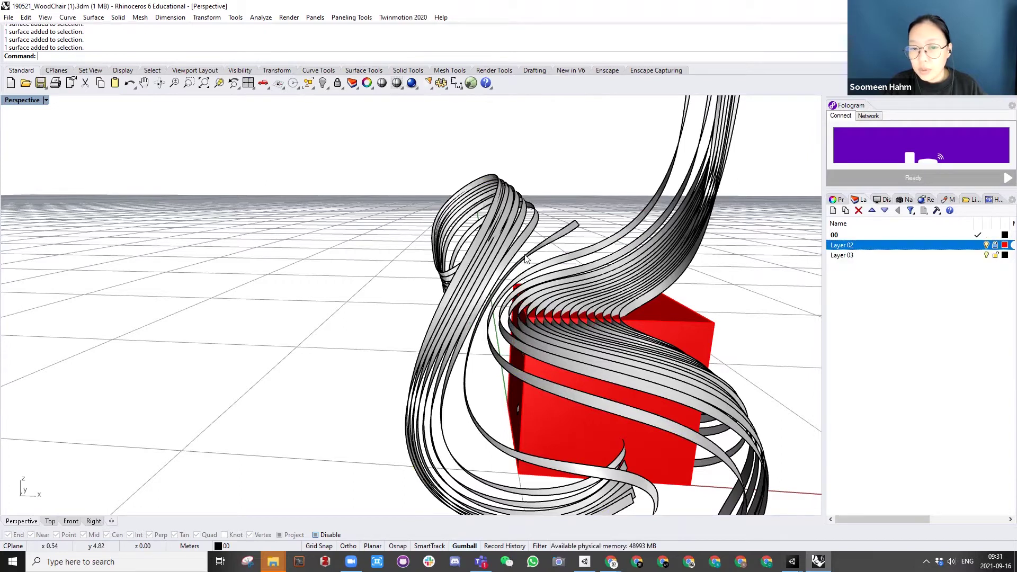
scroll(618, 279, "down", 3)
left_click(849, 255)
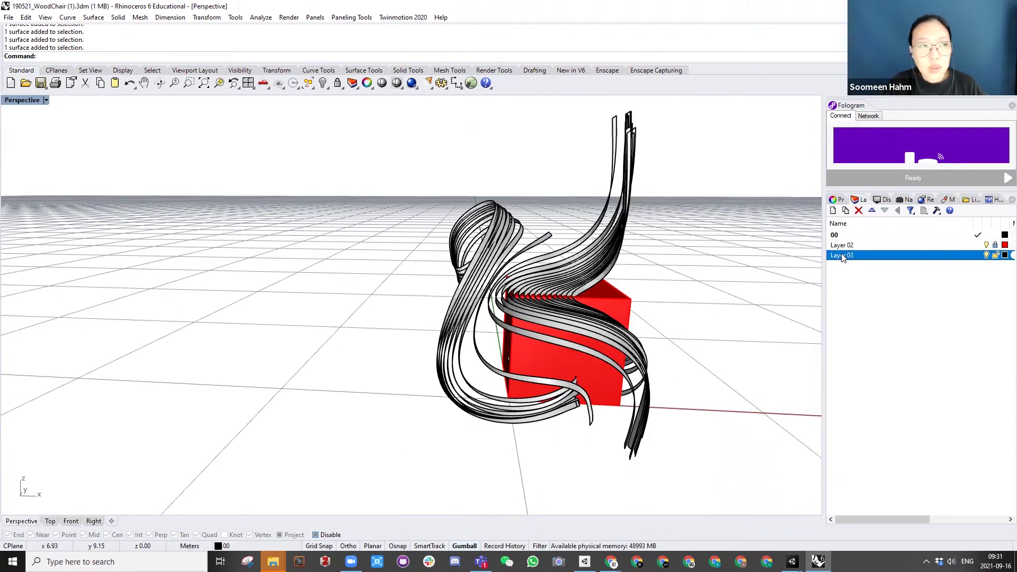
triple_click(834, 211)
triple_click(834, 211)
triple_click(833, 210)
triple_click(833, 211)
triple_click(833, 211)
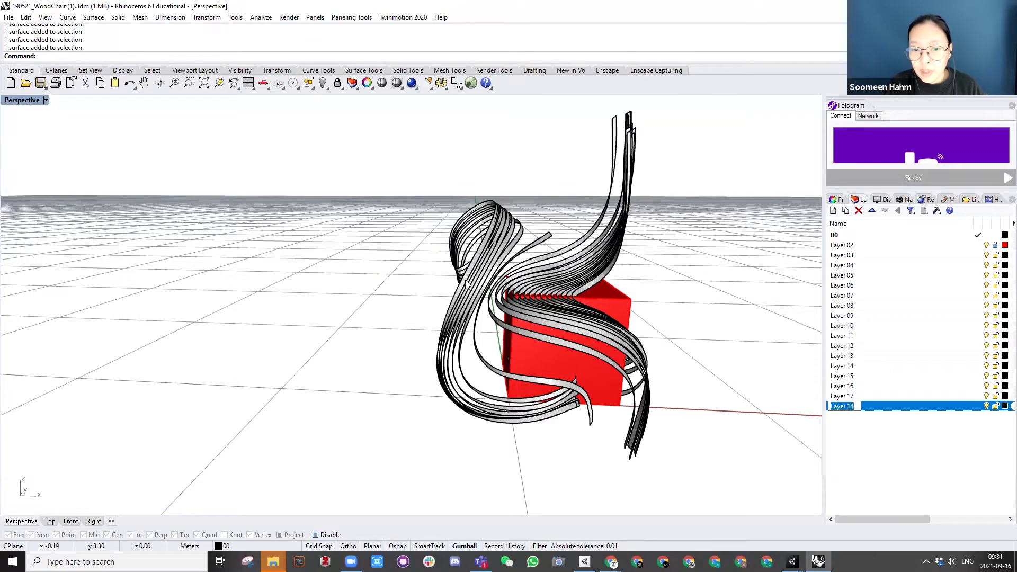
Step: Assign the outermost side strip to Layer 03 and hide that layer
left_click(450, 306)
right_click(840, 258)
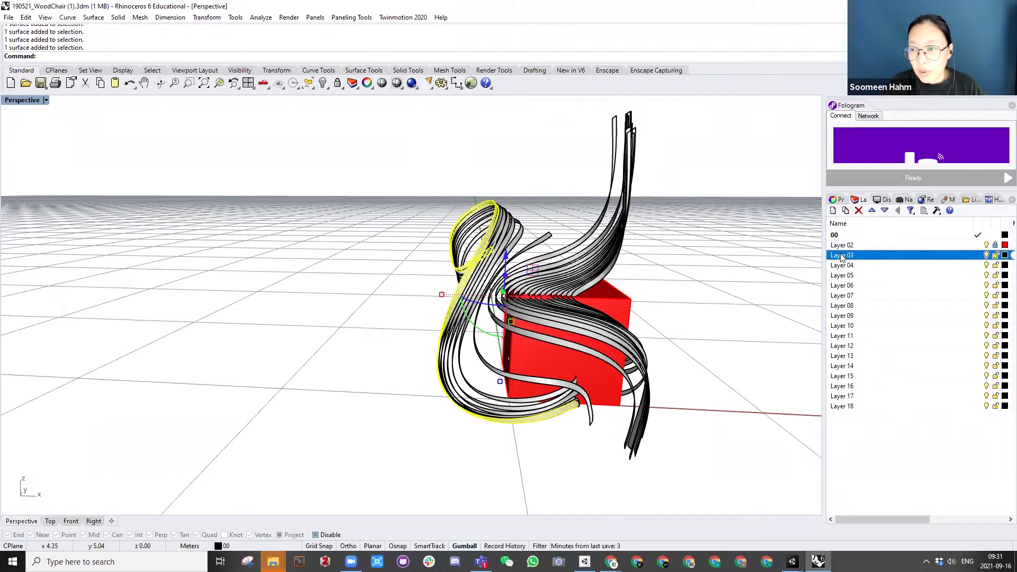
left_click(890, 439)
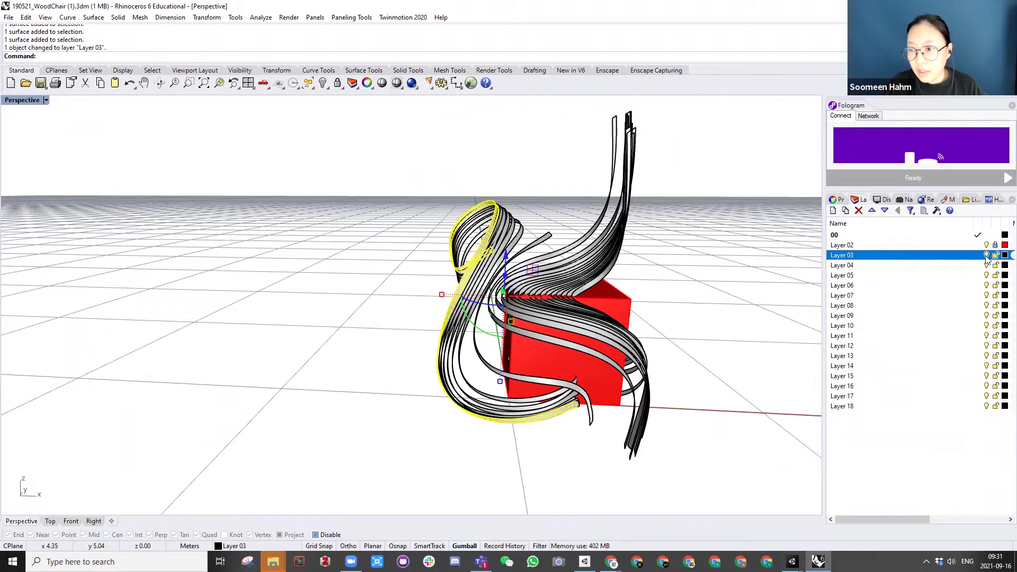
key("Escape")
Step: Assign the next outermost side strip to Layer 04 and hide that layer
left_click(455, 298)
right_click(847, 265)
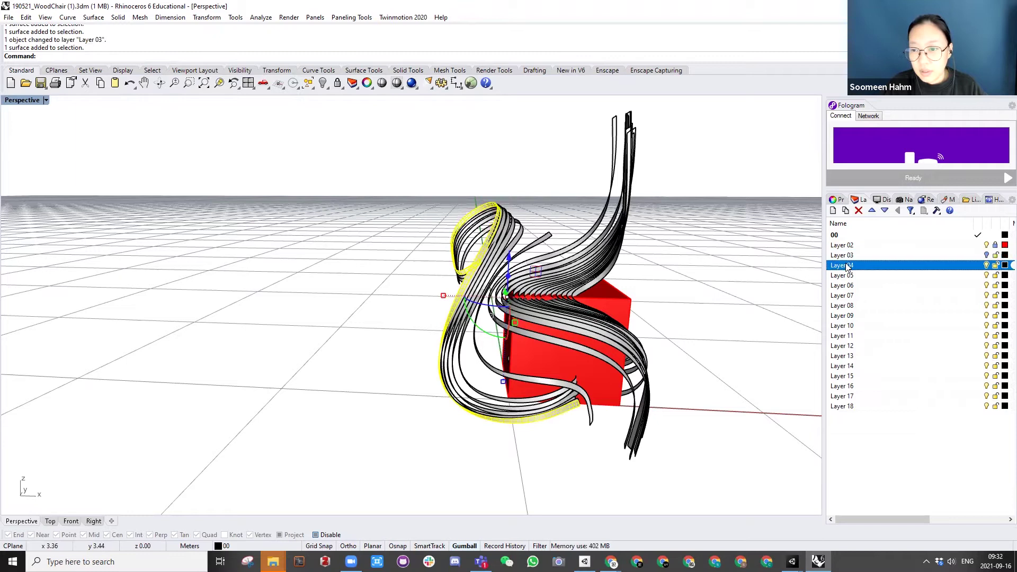
left_click(887, 450)
key("Escape")
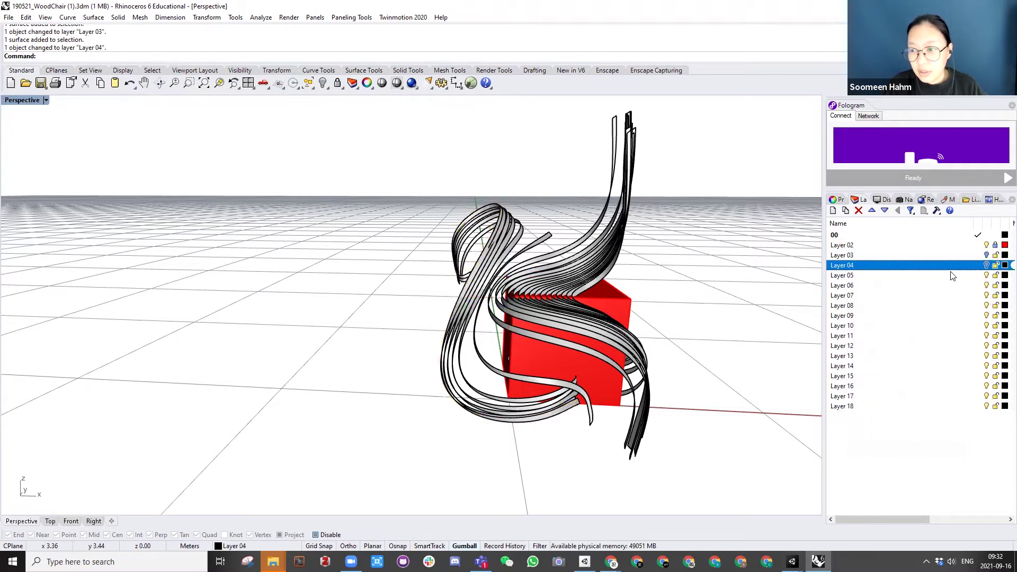
Step: Assign the outermost strip still visible on the side to Layer 05 and hide that layer
left_click(462, 300)
right_click(893, 276)
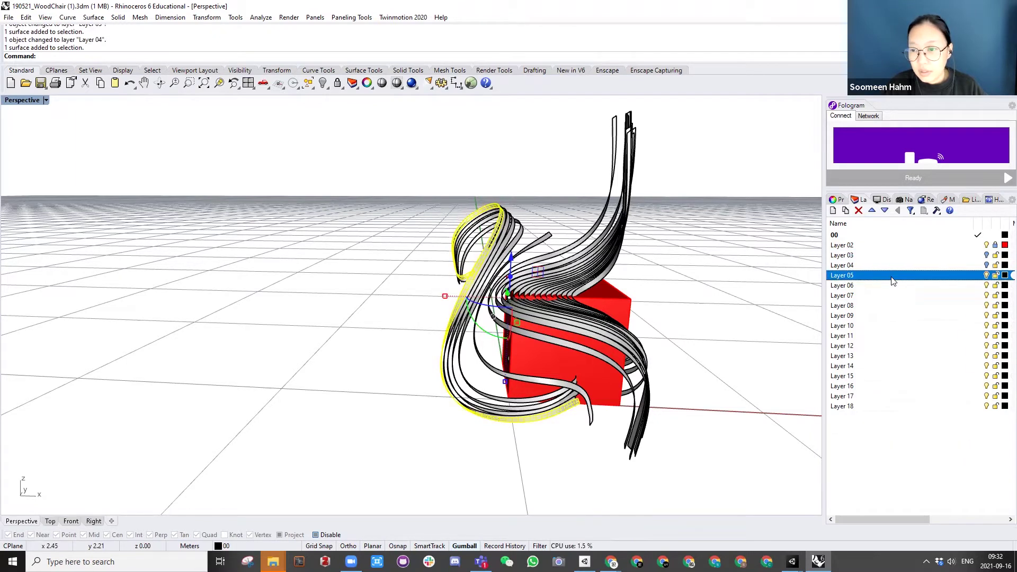
left_click(933, 462)
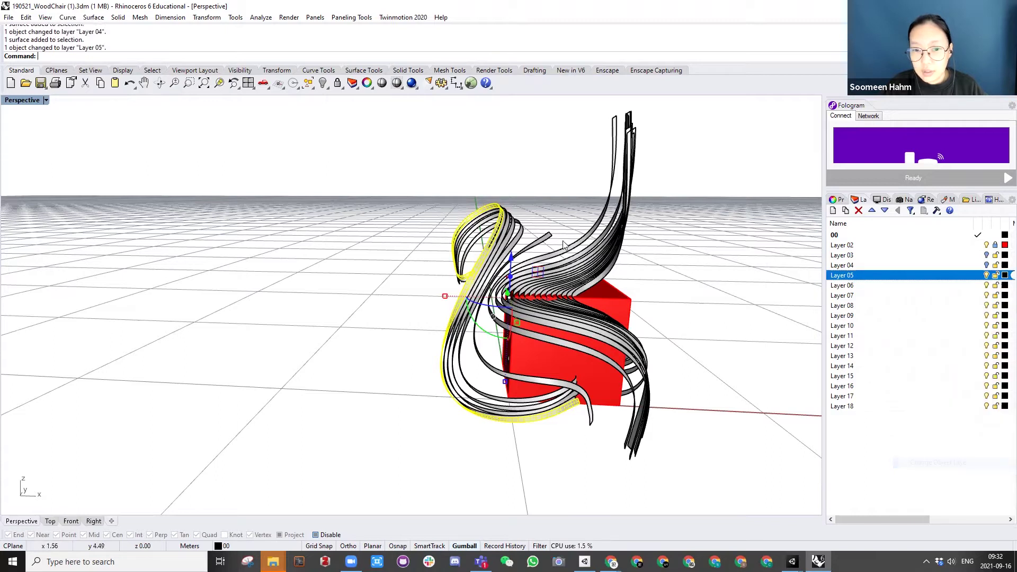
left_click(443, 290)
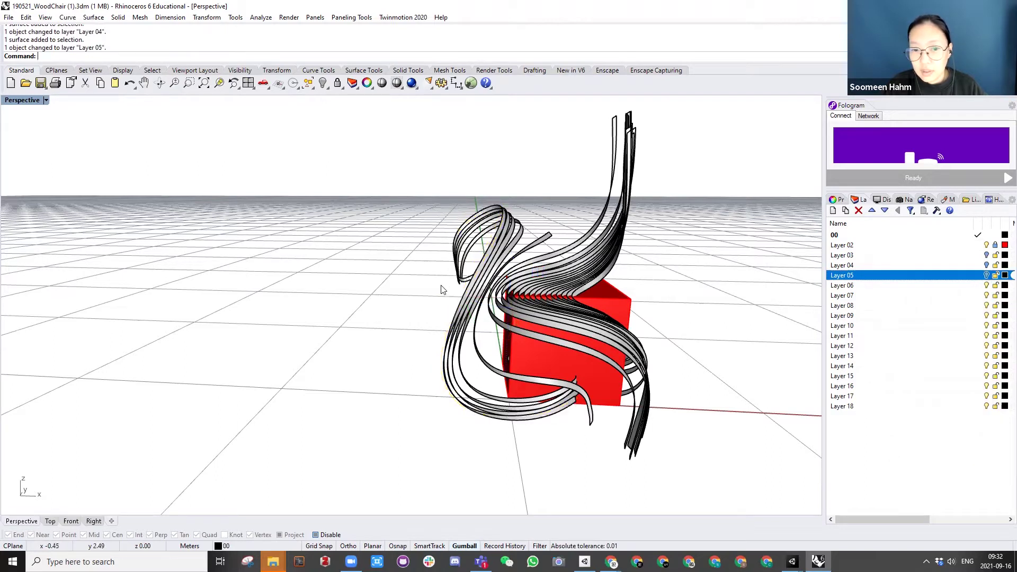
Step: Move the following side strip to Layer 06 and turn that layer off
left_click(475, 255)
right_click(961, 289)
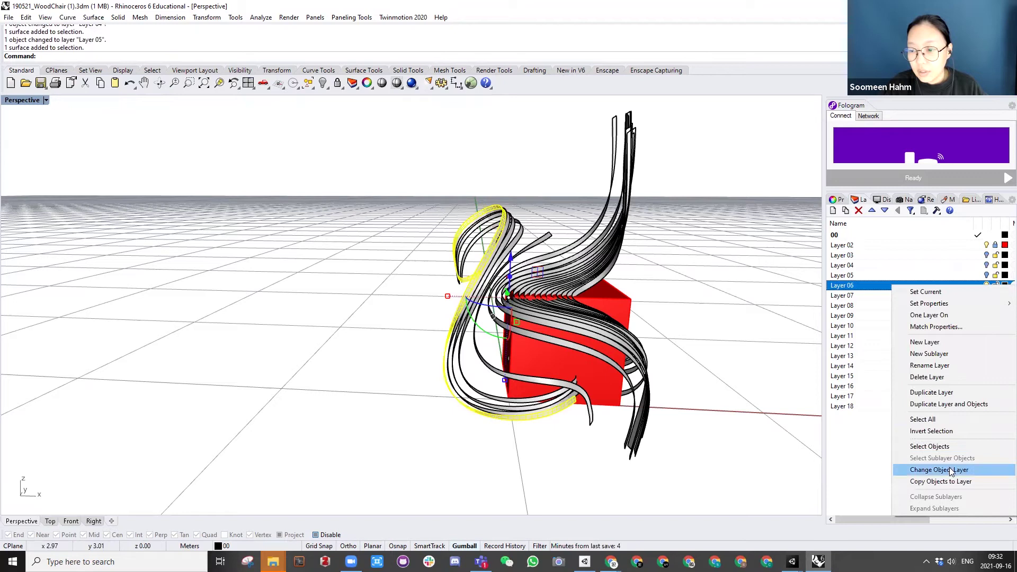
left_click(933, 471)
left_click(987, 286)
Step: Move the next side strip inward to Layer 07 and turn that layer off
left_click(480, 268)
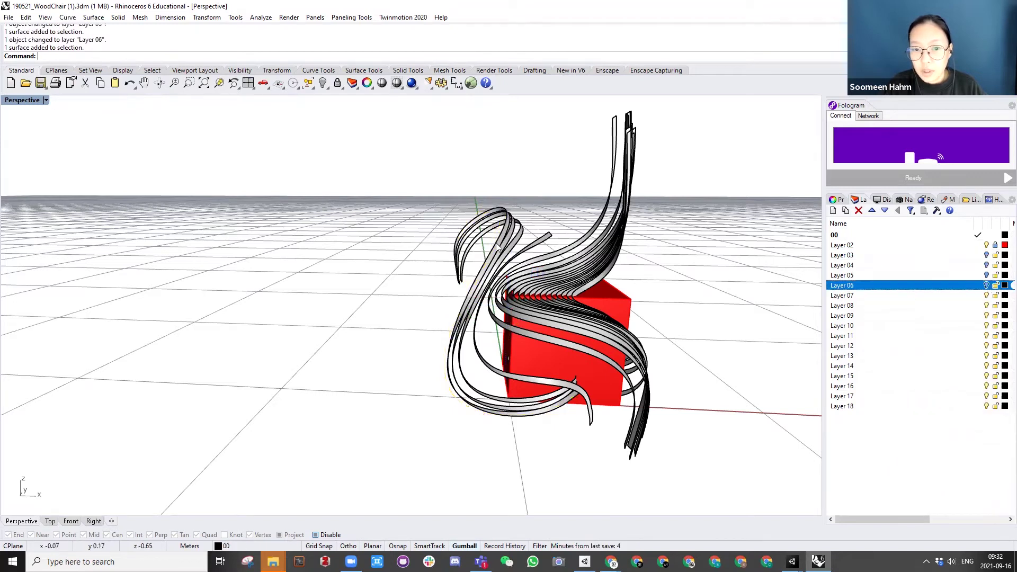
right_click(911, 298)
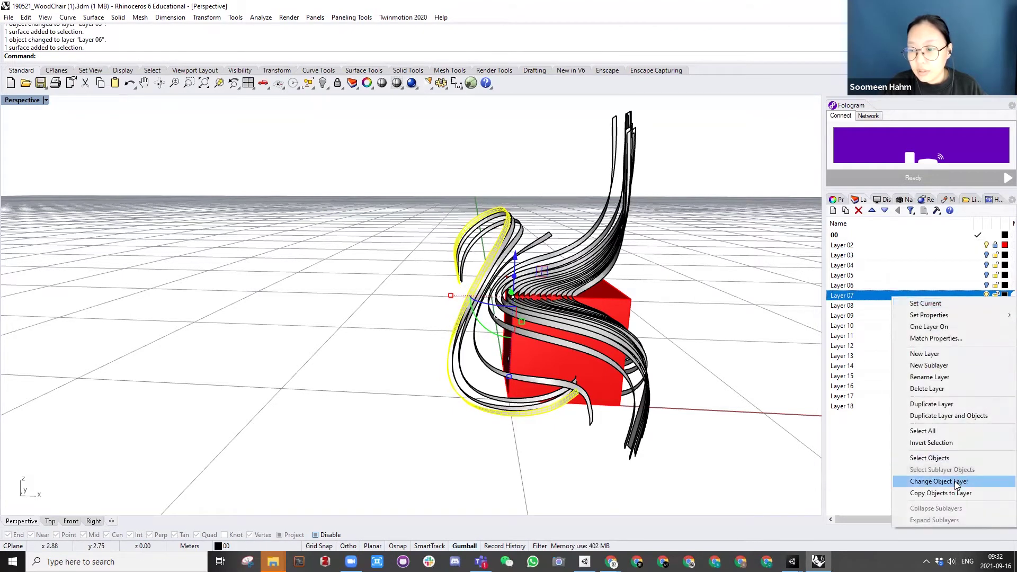
left_click(932, 481)
left_click(987, 295)
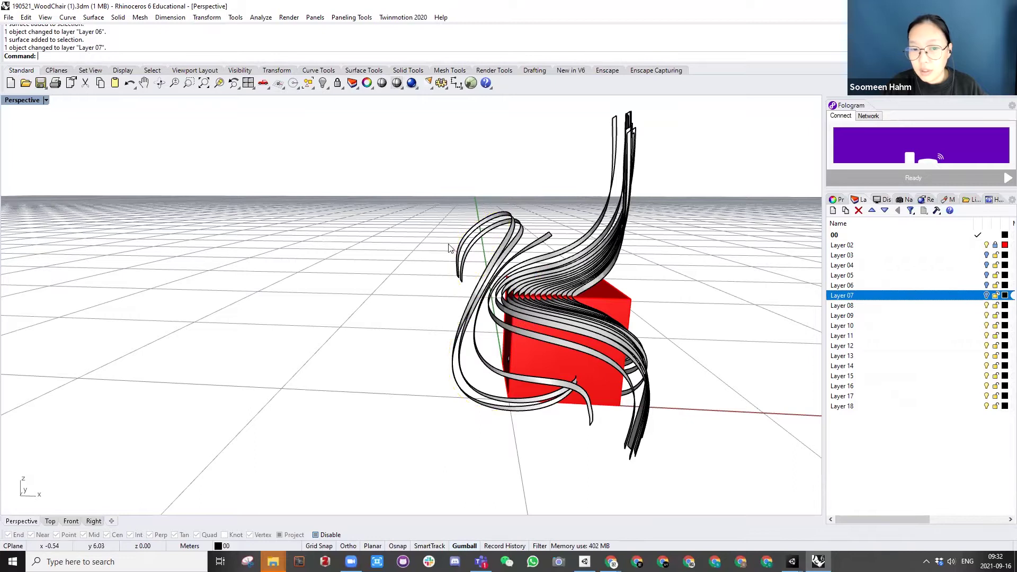
Step: Assign the outermost side strip still visible to Layer 08 and turn that layer off
left_click(492, 264)
right_click(896, 306)
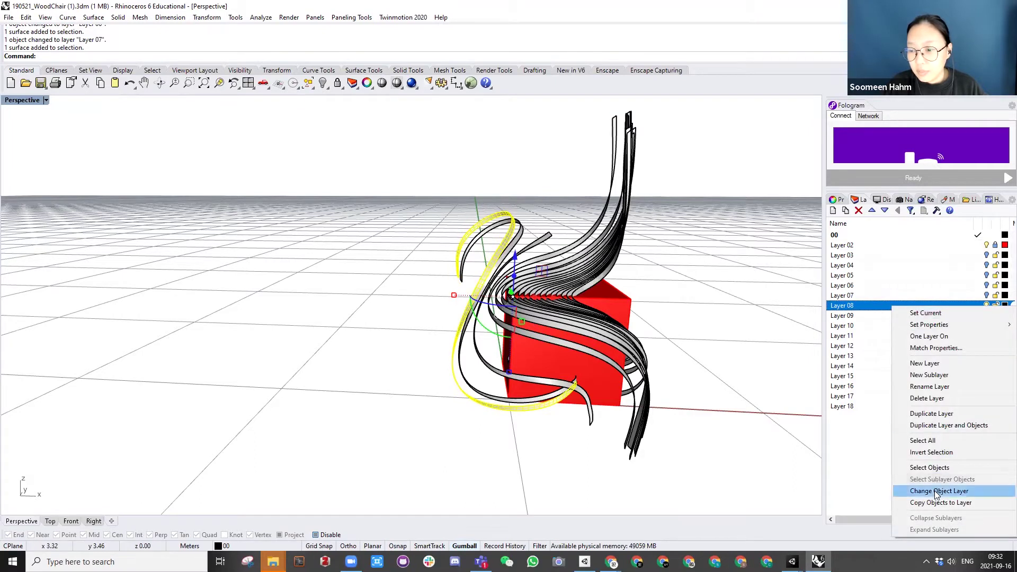
left_click(935, 492)
left_click(987, 306)
Step: Move the remaining looping side strip to Layer 09 and hide that layer
left_click(499, 263)
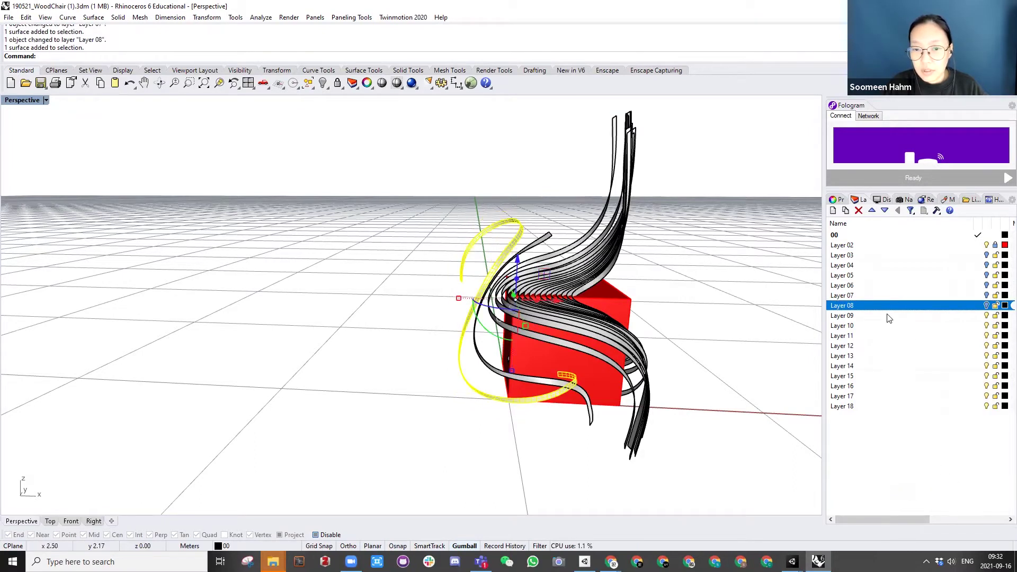
right_click(918, 315)
left_click(936, 501)
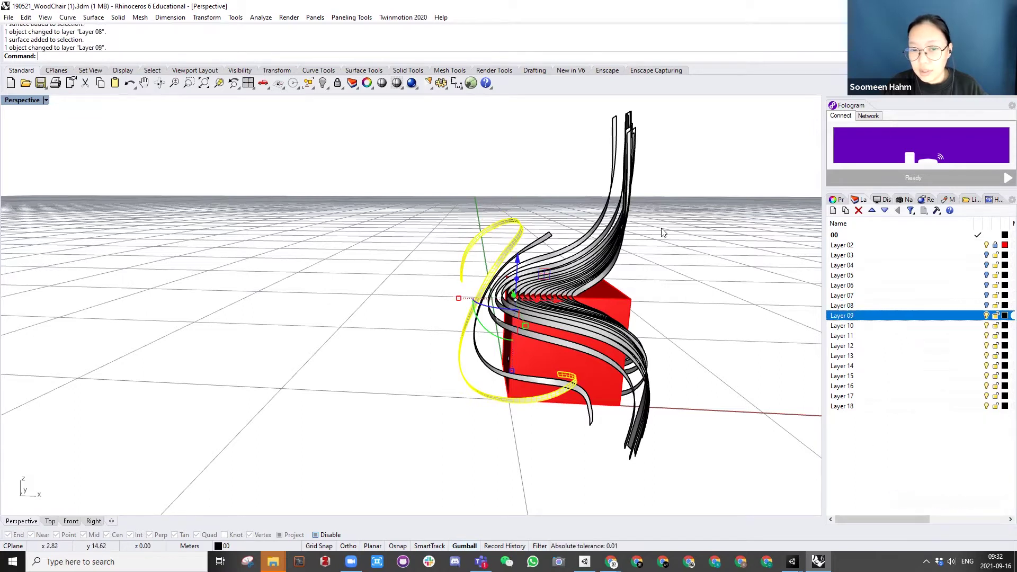
left_click(987, 316)
Step: Assign the short strip curving along the chair's front edge to Layer 10 and hide that layer
left_click(540, 243)
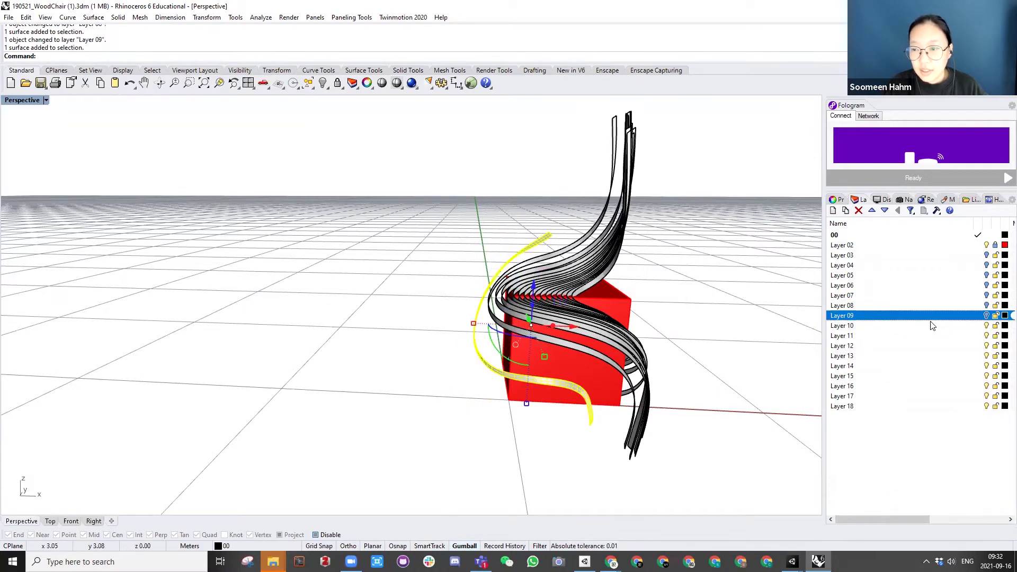
right_click(931, 325)
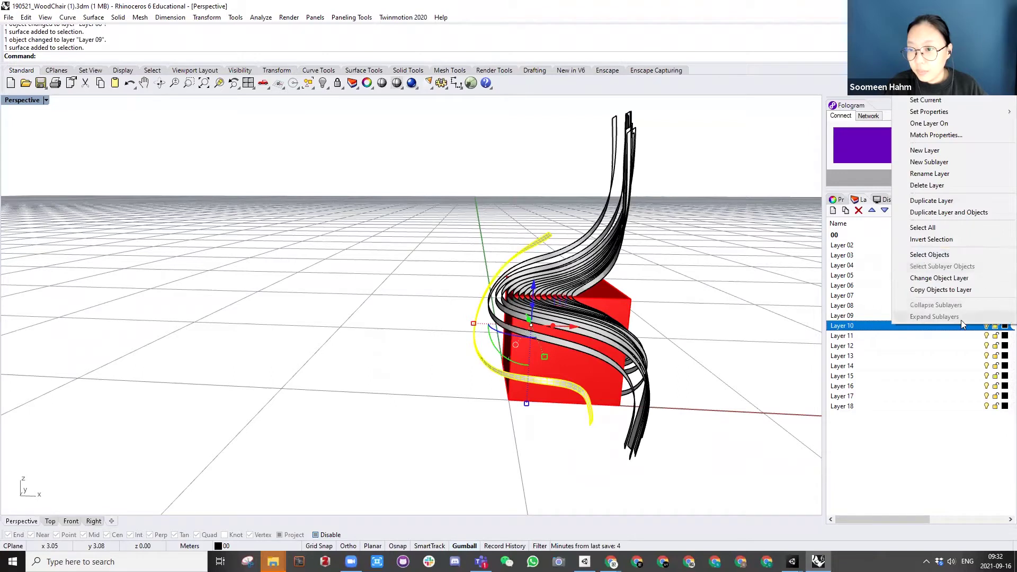
left_click(877, 326)
right_click(891, 329)
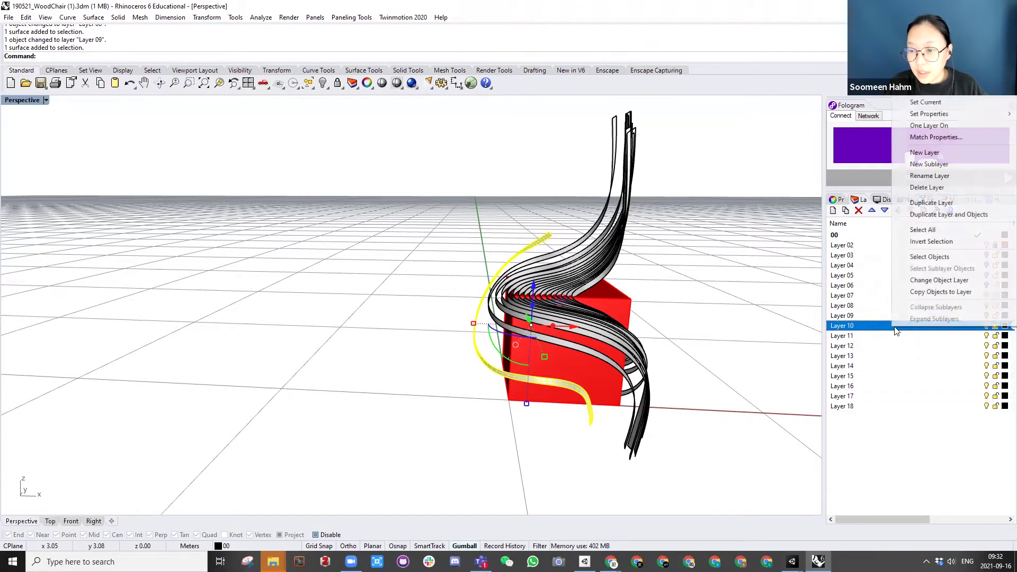
left_click(954, 257)
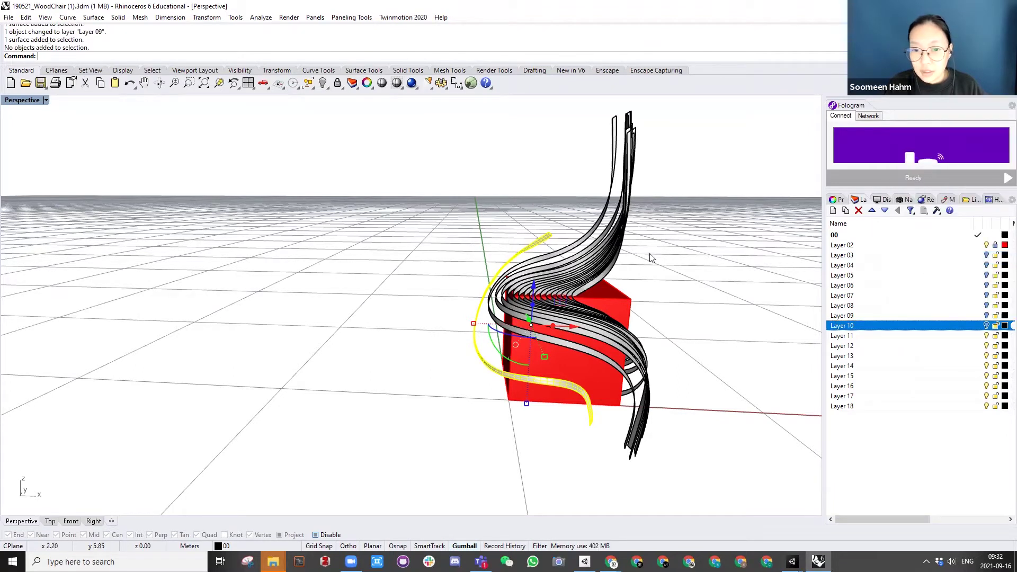
right_click(913, 329)
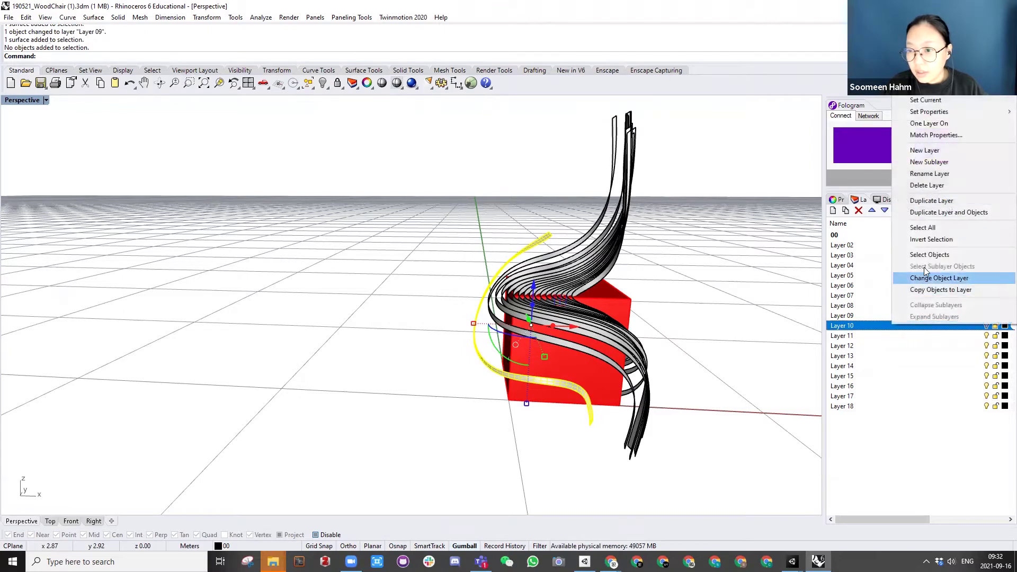
left_click(956, 255)
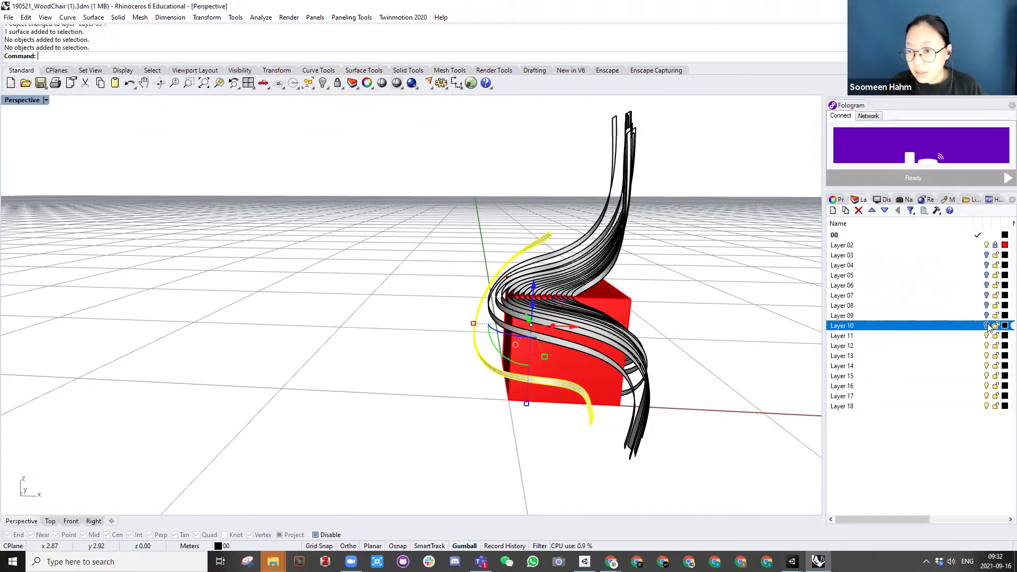
right_click(918, 329)
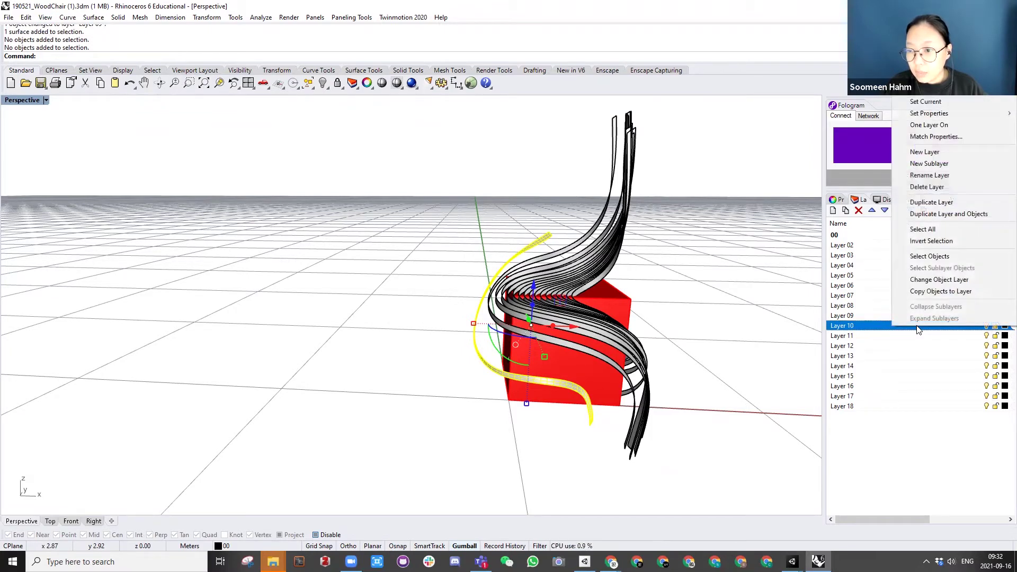
left_click(923, 281)
left_click(987, 326)
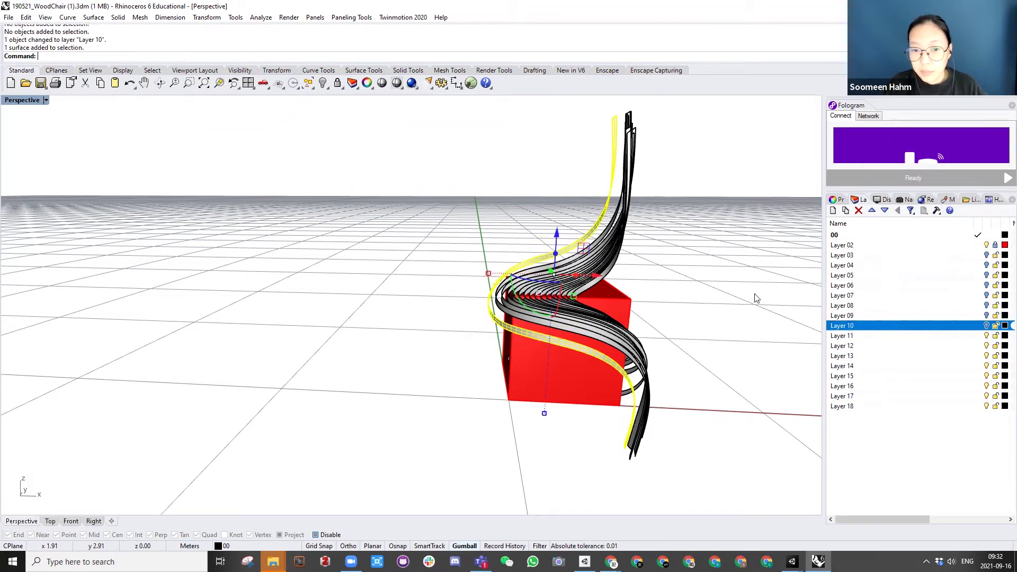
Step: Move the outermost seat-and-back strip to Layer 11 and turn that layer off
right_click(888, 336)
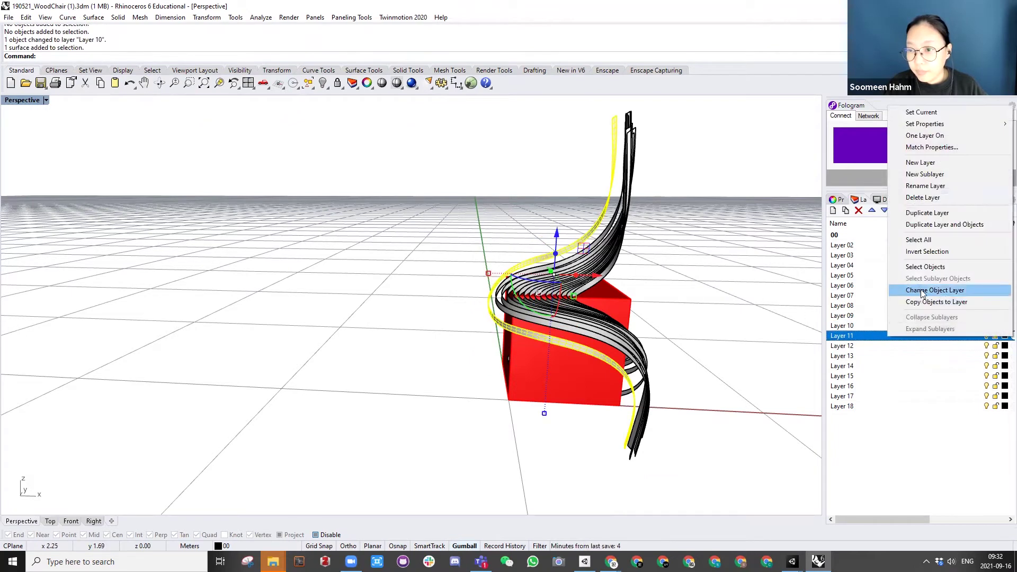
left_click(901, 290)
left_click(987, 336)
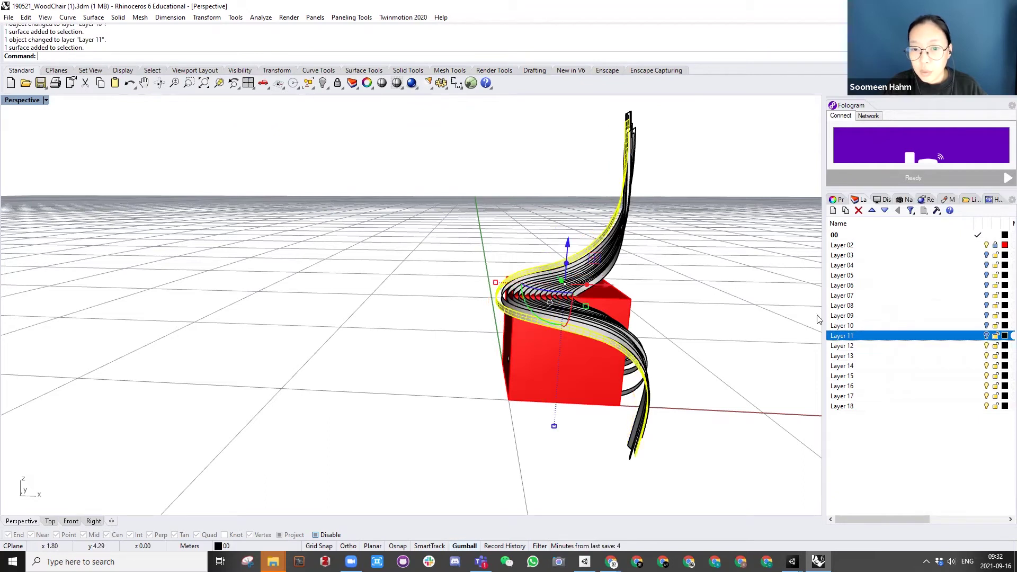
Step: Assign the next seat-and-back strip to Layer 12 and hide that layer
right_click(888, 348)
left_click(901, 293)
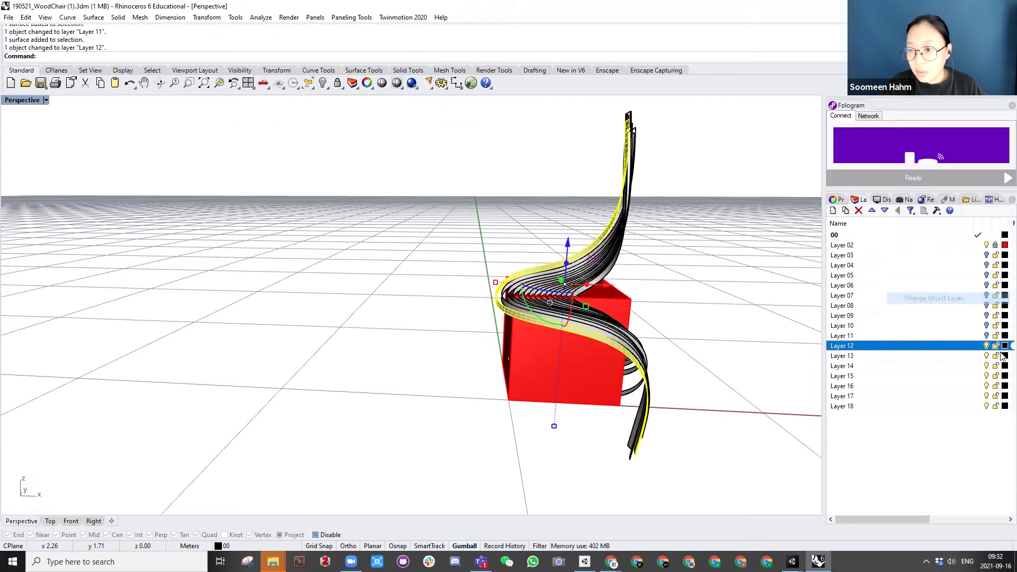
left_click(987, 346)
Step: Move the outermost strip of the remaining seat bundle to Layer 13 and turn that layer off
right_click_drag(626, 278, 704, 339)
scroll(532, 215, "up", 4)
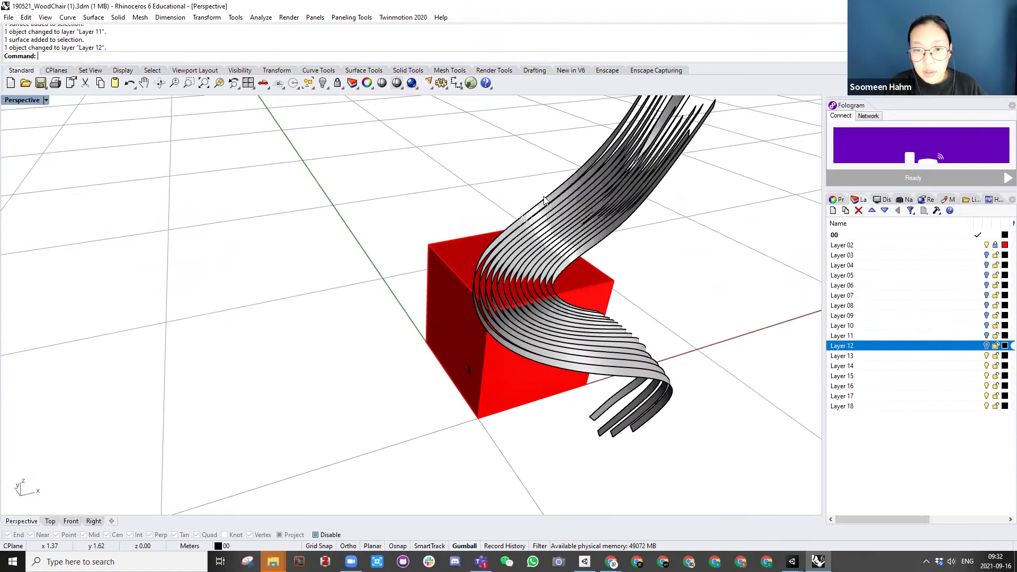
left_click(535, 210)
right_click(935, 357)
left_click(932, 310)
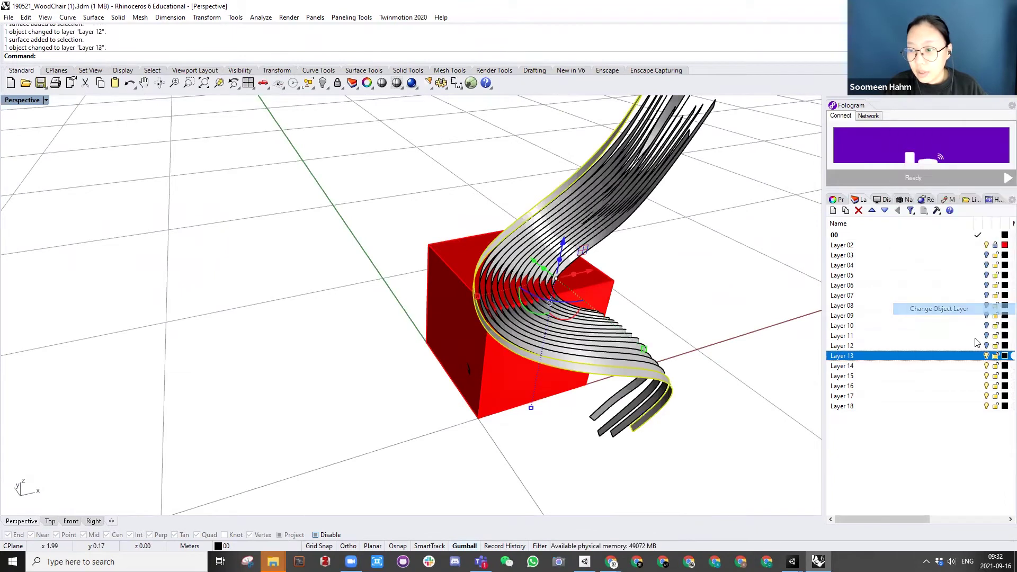
left_click(987, 356)
Step: Assign the next outermost seat strip to Layer 14 and hide that layer
left_click(541, 211)
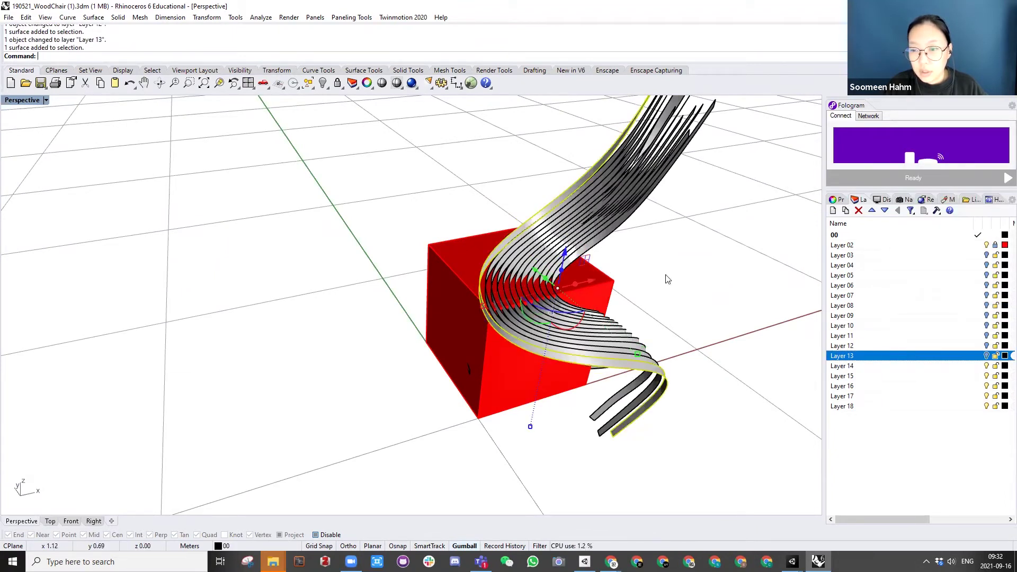
right_click(904, 366)
left_click(933, 320)
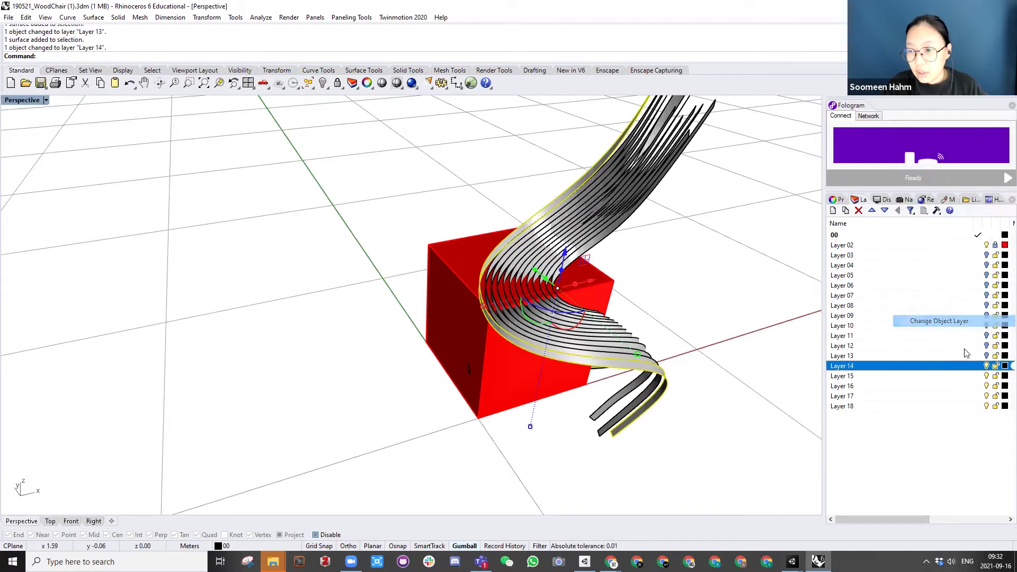
left_click(987, 366)
Step: Move the following seat strip to Layer 15 and turn that layer off
left_click(553, 213)
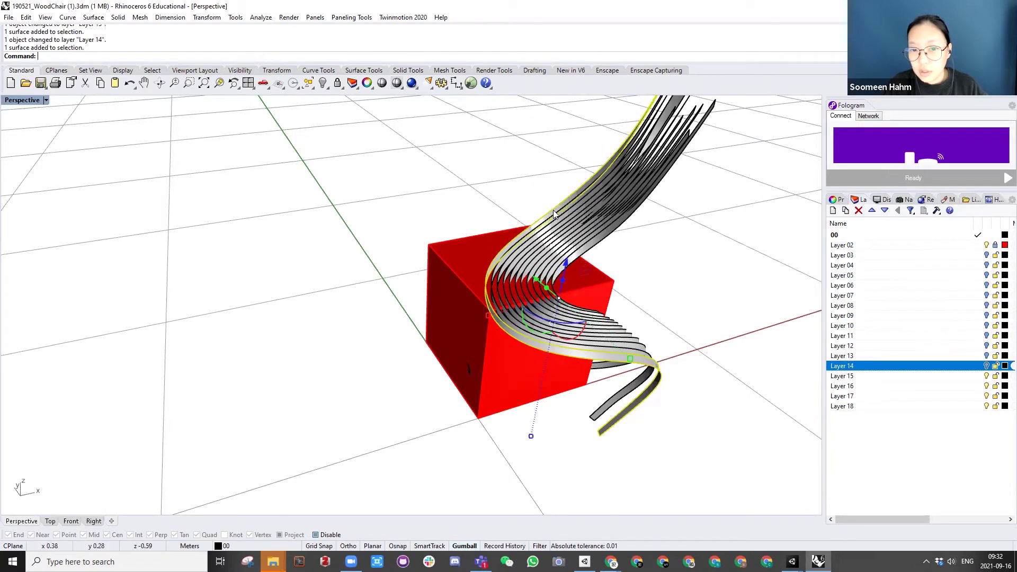
right_click(895, 377)
left_click(931, 328)
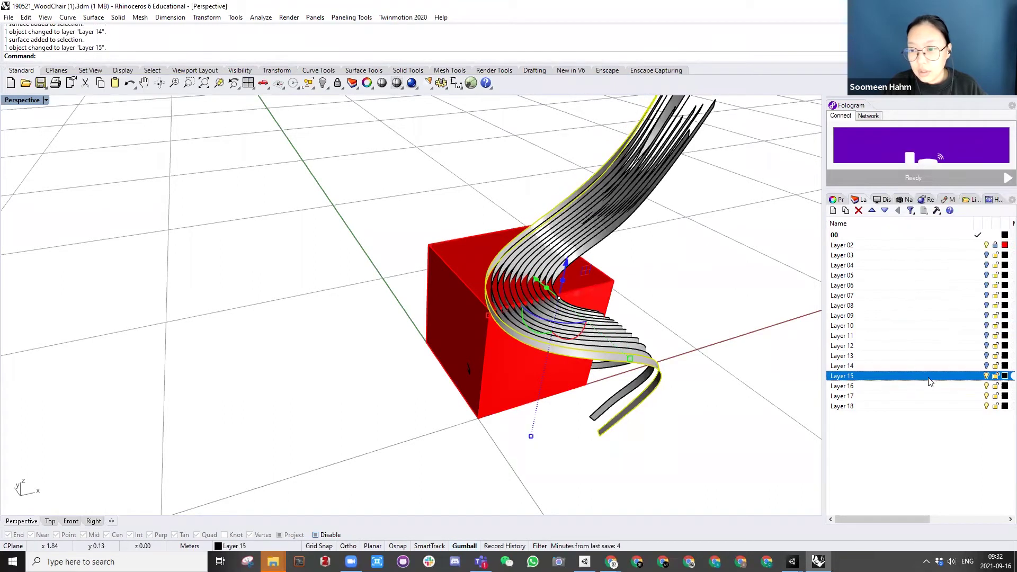
left_click(986, 376)
Step: Assign the outermost seat strip still visible to Layer 16 and hide that layer
left_click(590, 189)
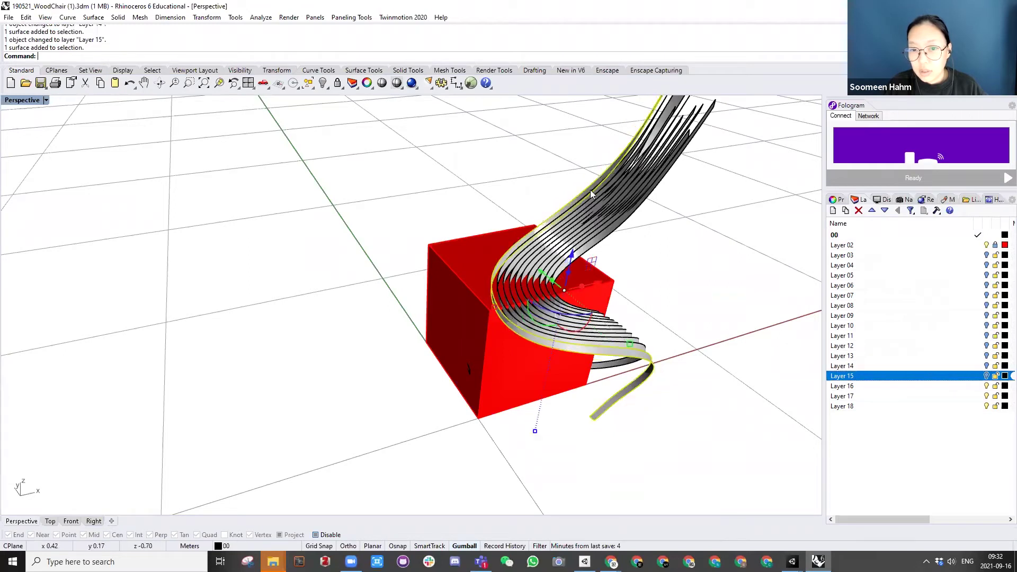
right_click(881, 386)
left_click(931, 337)
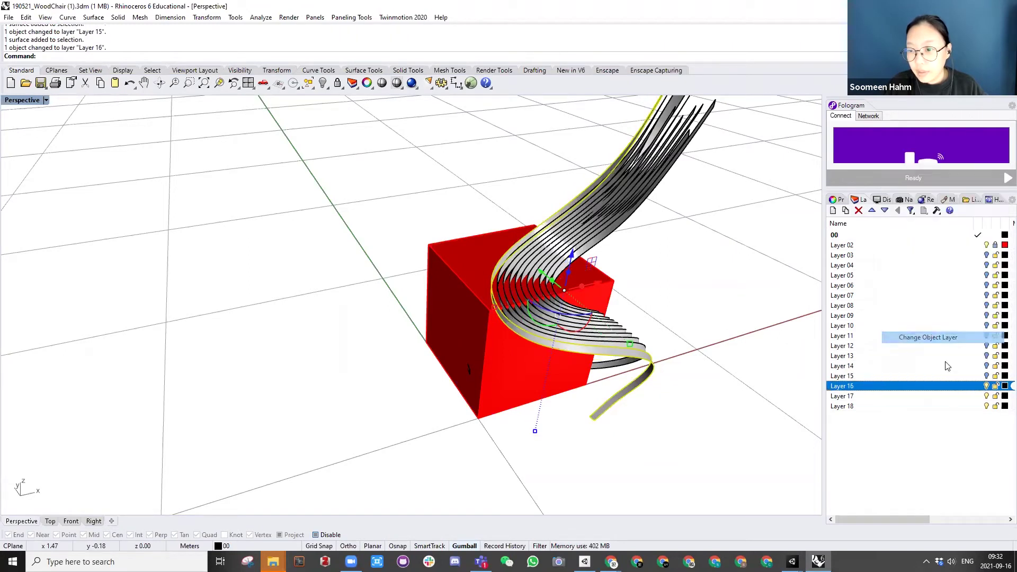
left_click(987, 387)
Step: Move the next seat strip inward to Layer 17 and turn that layer off
left_click(614, 171)
right_click(850, 398)
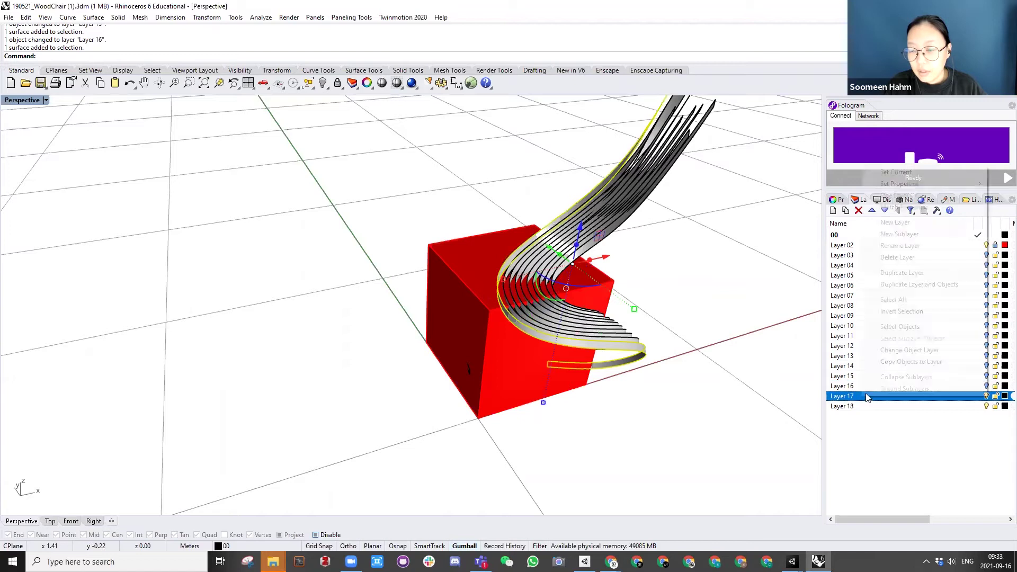
left_click(911, 351)
left_click(986, 397)
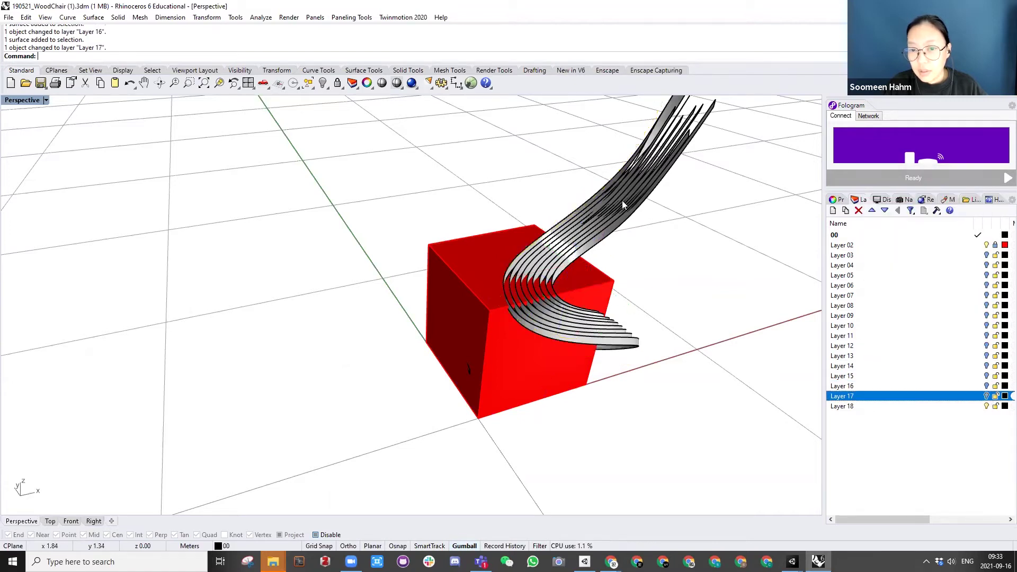
Step: Assign the outermost remaining seat strip to Layer 18 and hide that layer
left_click(623, 200)
left_click(593, 192)
right_click(866, 406)
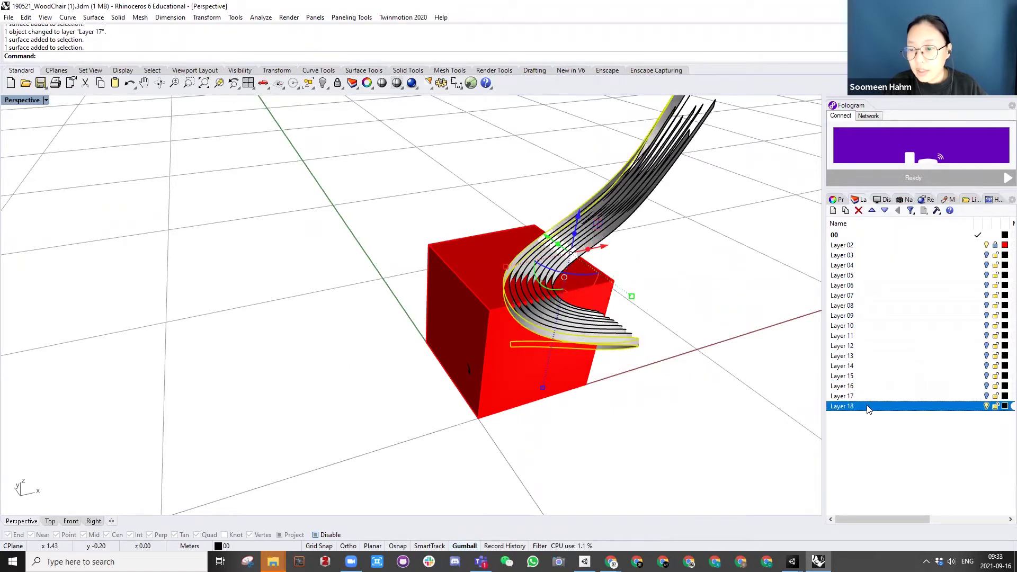
left_click(935, 359)
left_click(987, 406)
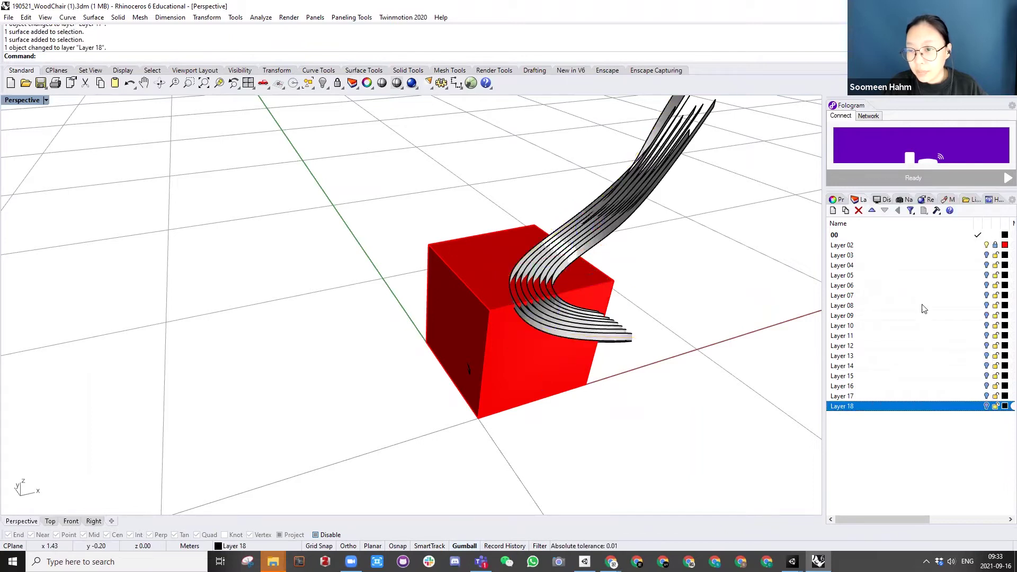
Step: Create six more layers, Layer 19 to Layer 24, for the remaining strips
left_click(834, 210)
left_click(835, 210)
left_click(835, 210)
left_click(835, 210)
left_click(835, 211)
left_click(834, 210)
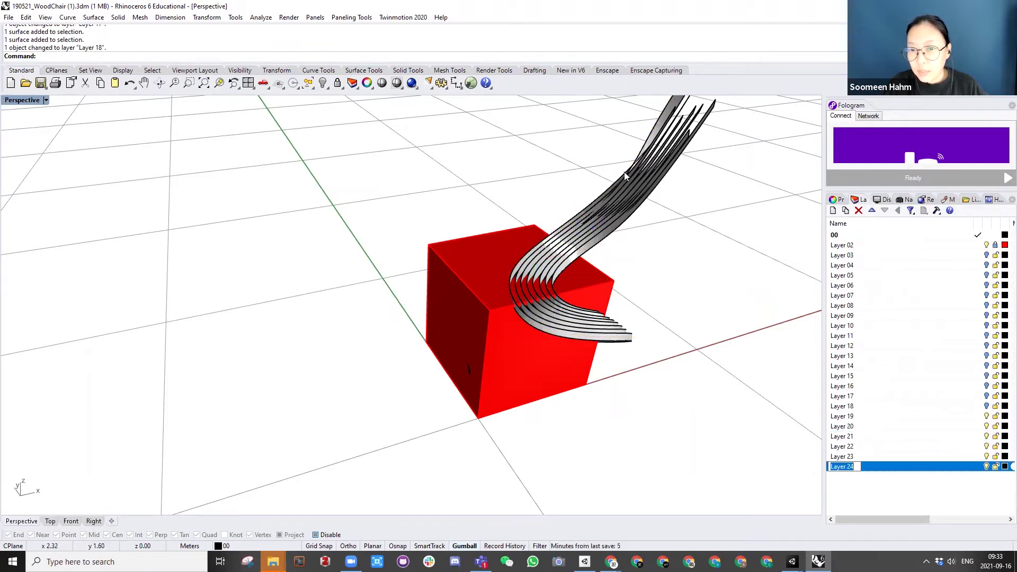
Step: Move the outermost visible seat strip to Layer 19 and turn that layer off
left_click(594, 204)
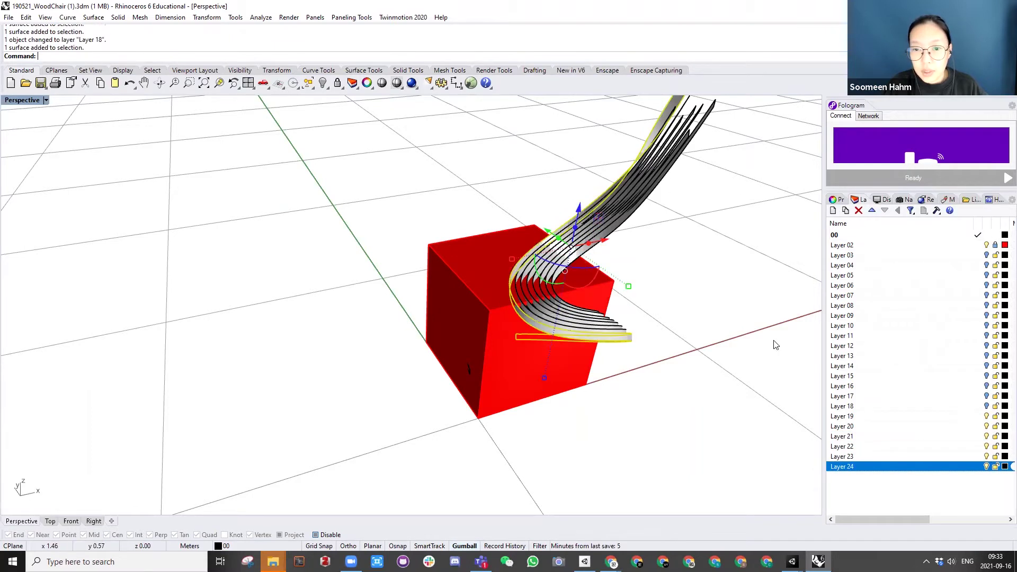
right_click(964, 417)
left_click(956, 372)
key("Escape")
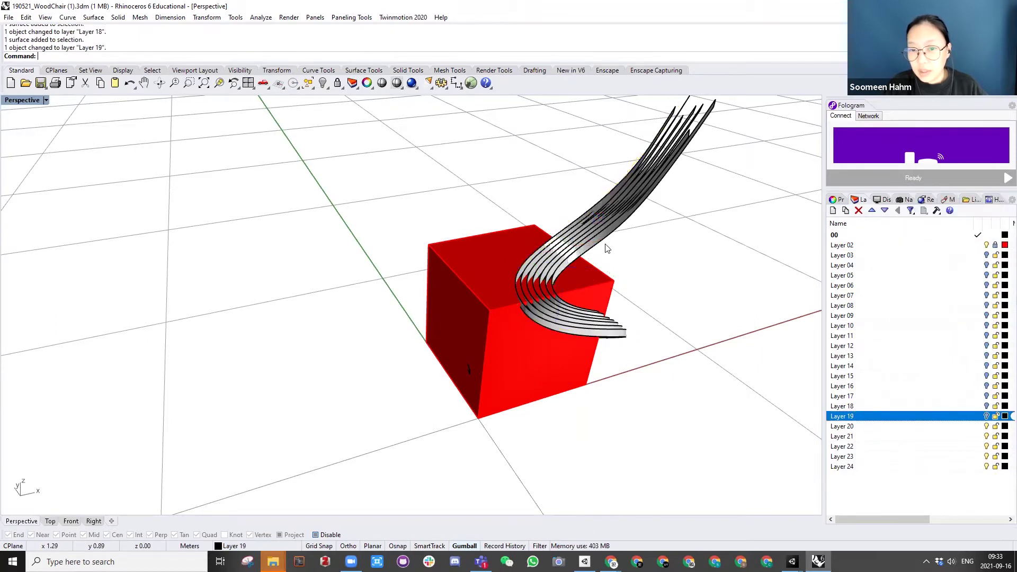
Step: Assign the next outermost seat strip to Layer 20 and hide that layer
left_click(576, 219)
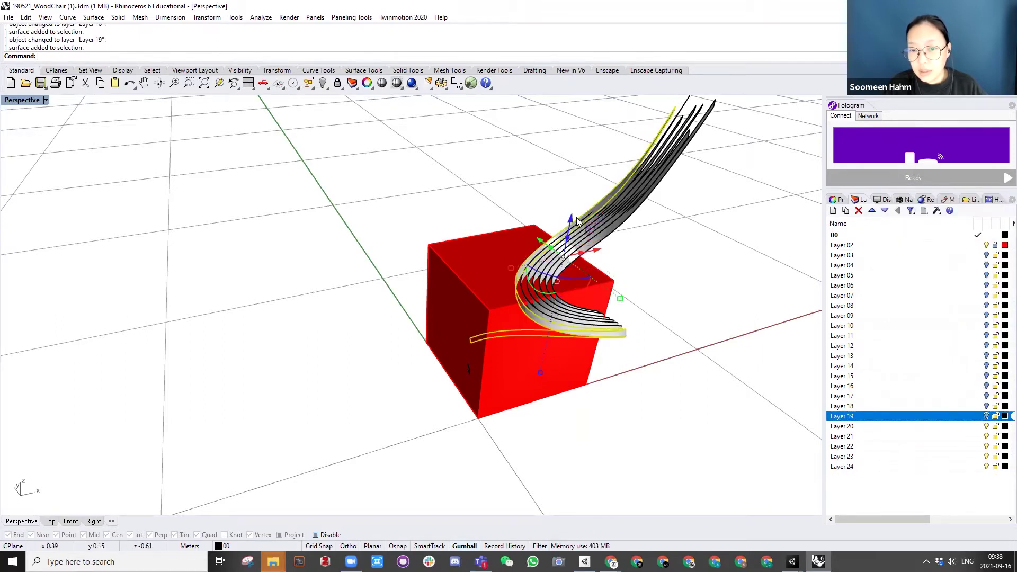
right_click(892, 427)
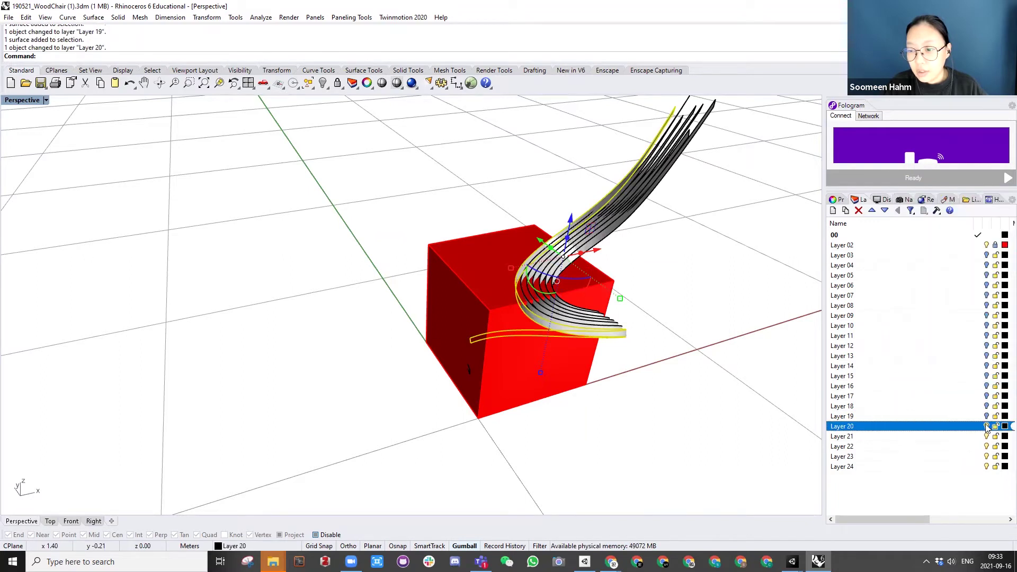
key("Escape")
Step: Move the following outer seat strip to Layer 21 and turn that layer off
left_click(598, 209)
left_click(597, 208)
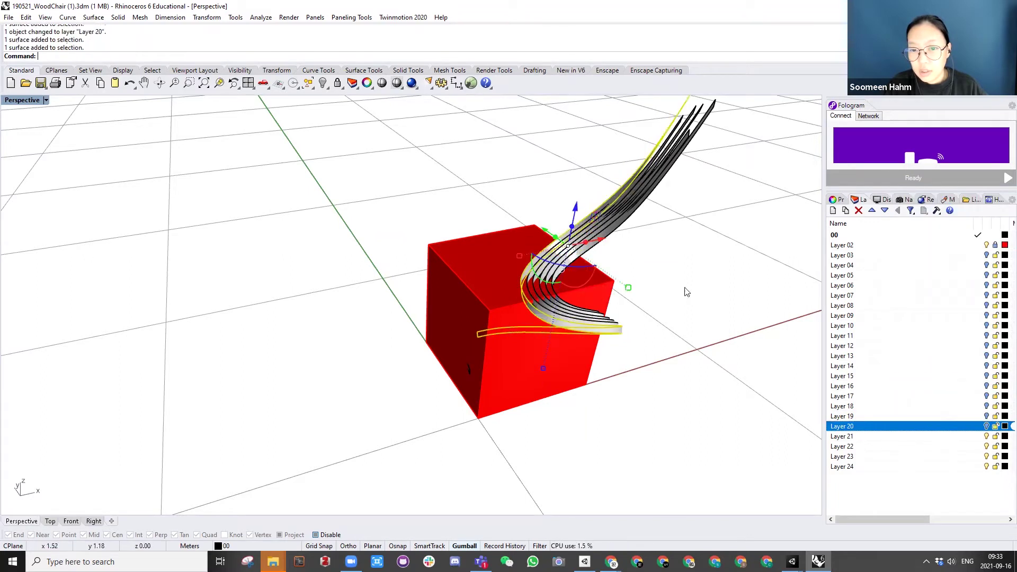
right_click(900, 436)
left_click(938, 388)
key("Escape")
Step: Assign the next seat strip inward to Layer 22 and hide that layer
left_click(633, 228)
left_click(886, 450)
right_click(887, 450)
left_click(900, 398)
key("Escape")
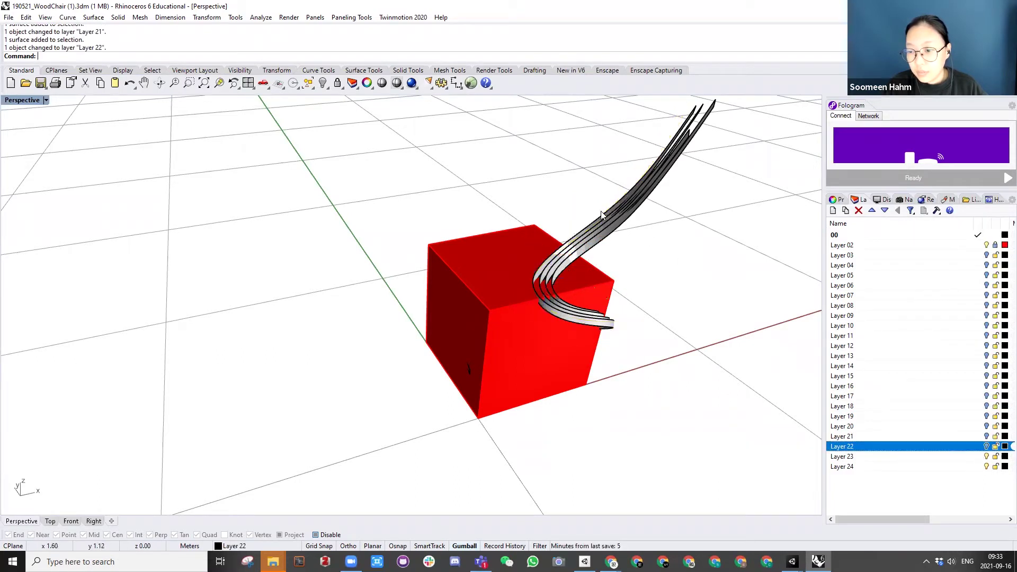
Step: Move the outermost visible seat strip to Layer 23 and turn that layer off
left_click(586, 227)
left_click(599, 222)
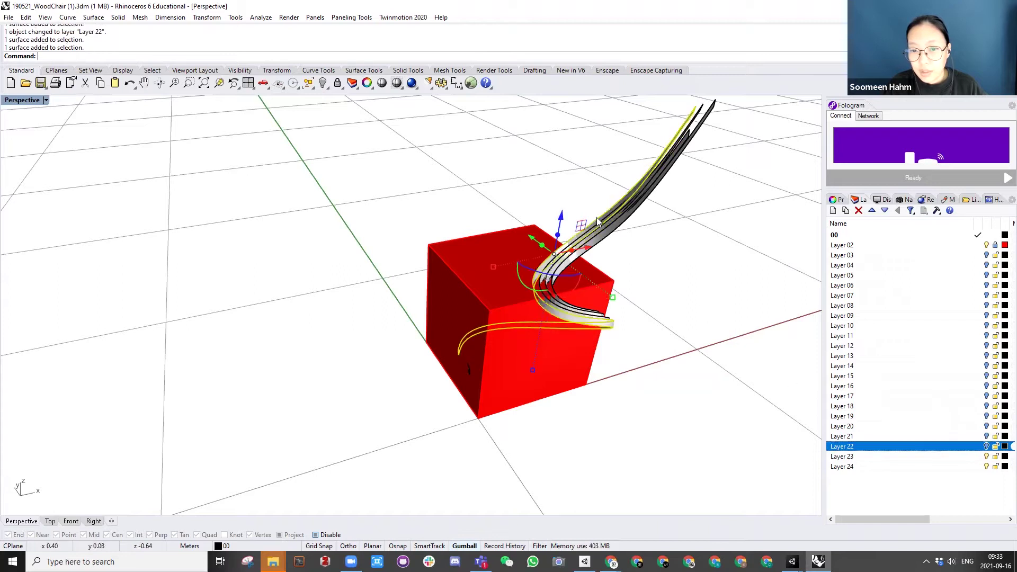
left_click(867, 457)
right_click(912, 456)
left_click(928, 411)
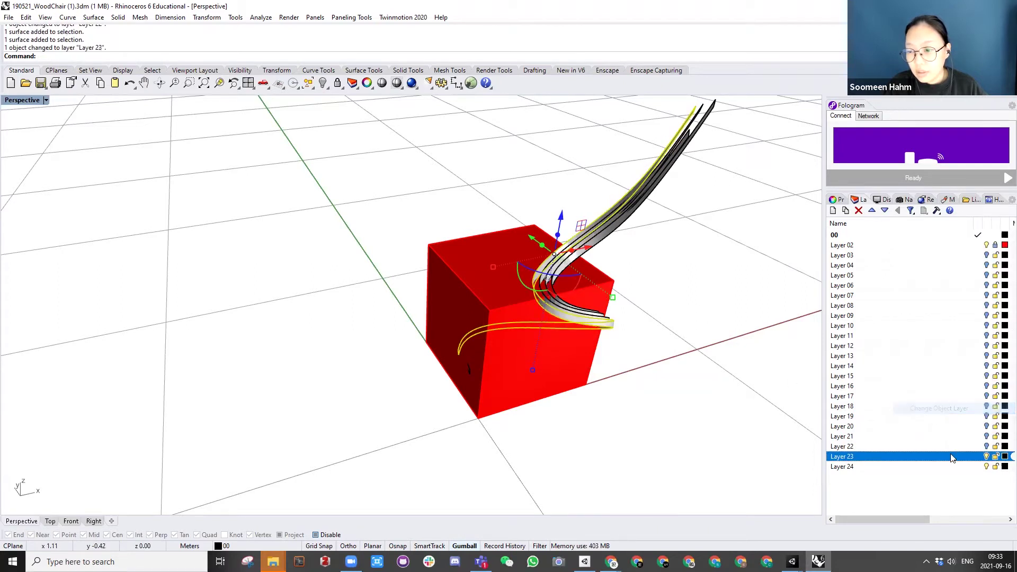
left_click(987, 457)
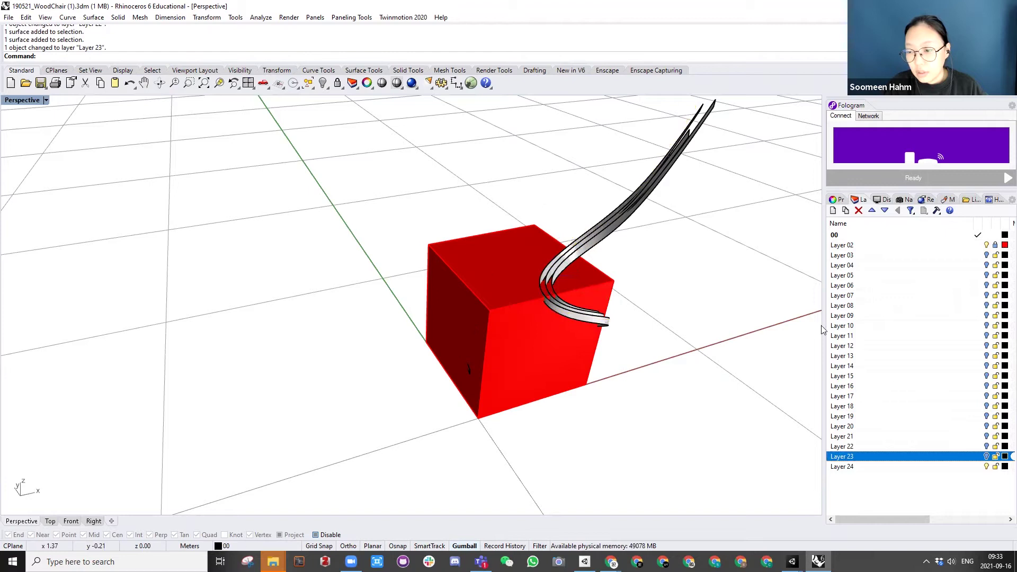
Step: Assign the outermost of the three remaining seat strips to Layer 24
left_click(607, 222)
left_click(608, 215)
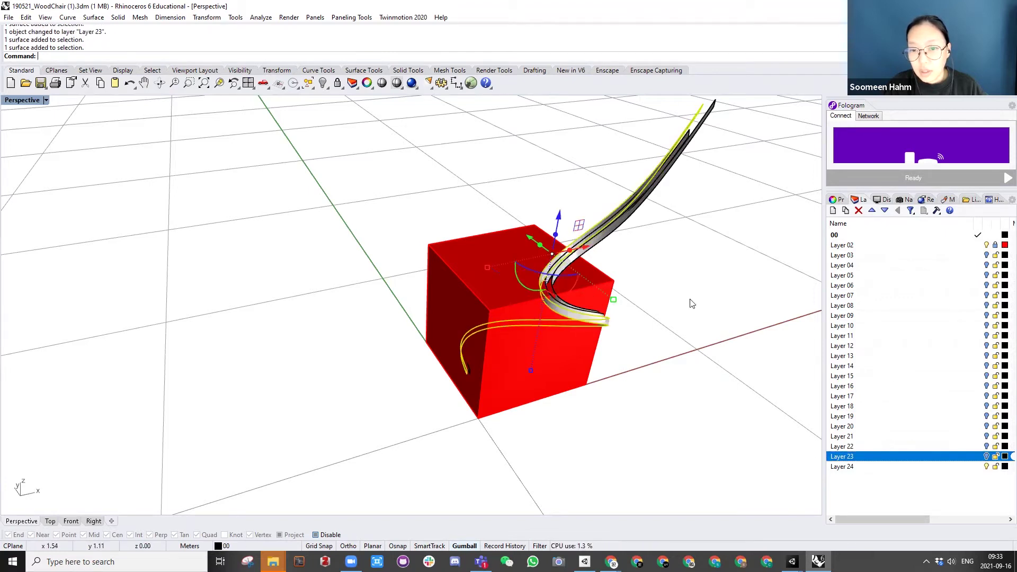
right_click(881, 467)
left_click(929, 421)
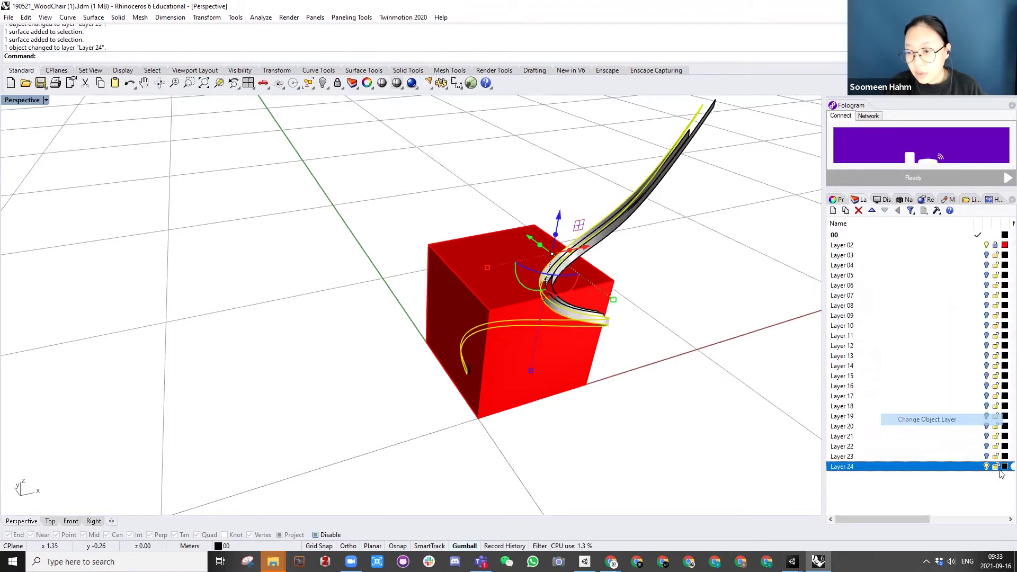
Step: Add two new layers at the end of the layer list and turn Layer 24 off
left_click(833, 211)
left_click(833, 211)
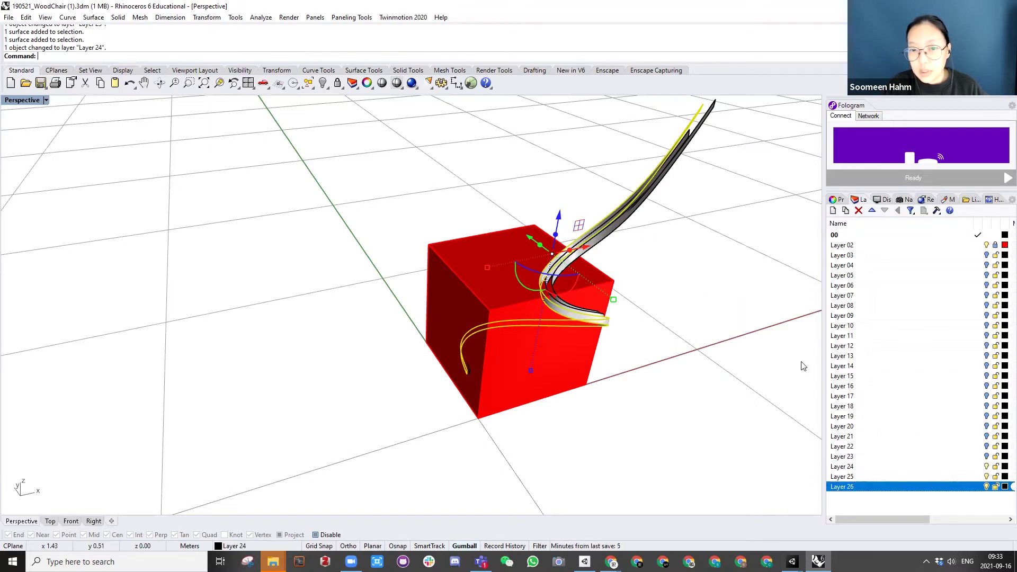
left_click(988, 468)
left_click(988, 469)
Step: Move the outer of the two remaining seat strips to Layer 25 and hide that layer
left_click(604, 228)
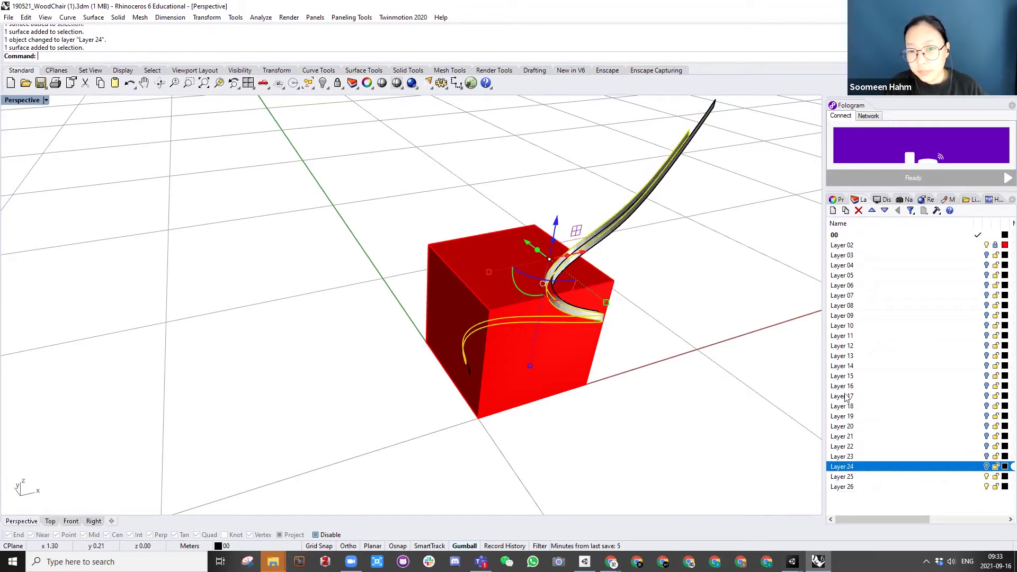
left_click(937, 477)
right_click(937, 477)
left_click(949, 431)
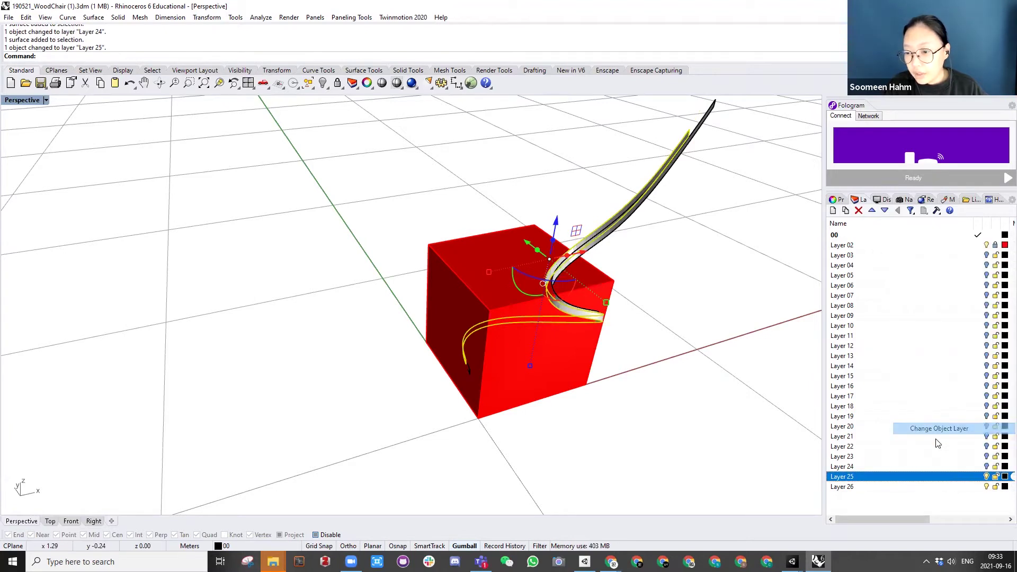
Step: Assign the last remaining seat strip to Layer 26 and turn that layer off
left_click(753, 337)
left_click(892, 477)
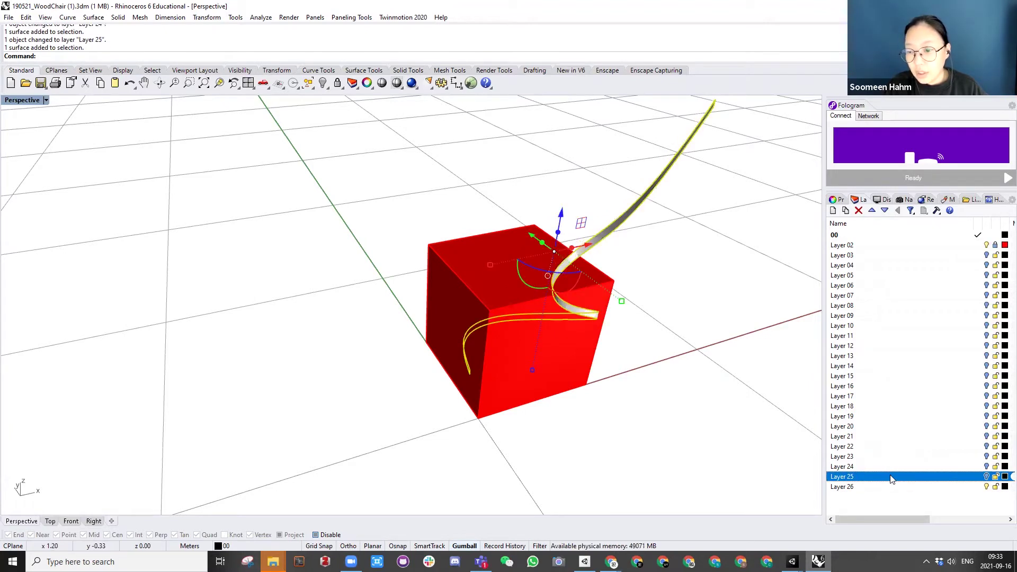
right_click(892, 486)
left_click(918, 439)
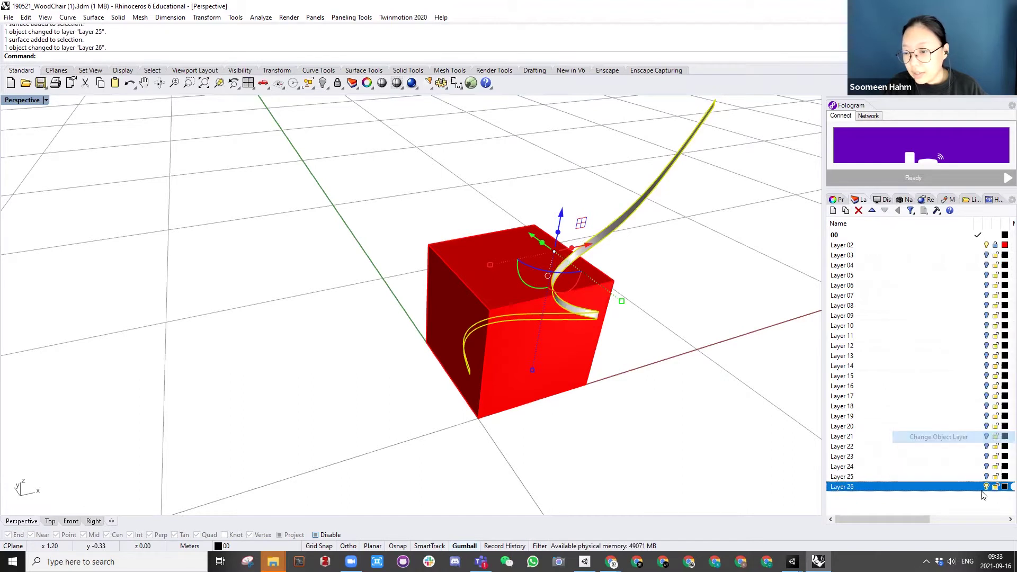
left_click(986, 486)
Step: Make Layer 03 the current layer and rename the red cube's Layer 02 as BoundingBox
scroll(232, 245, "down", 3)
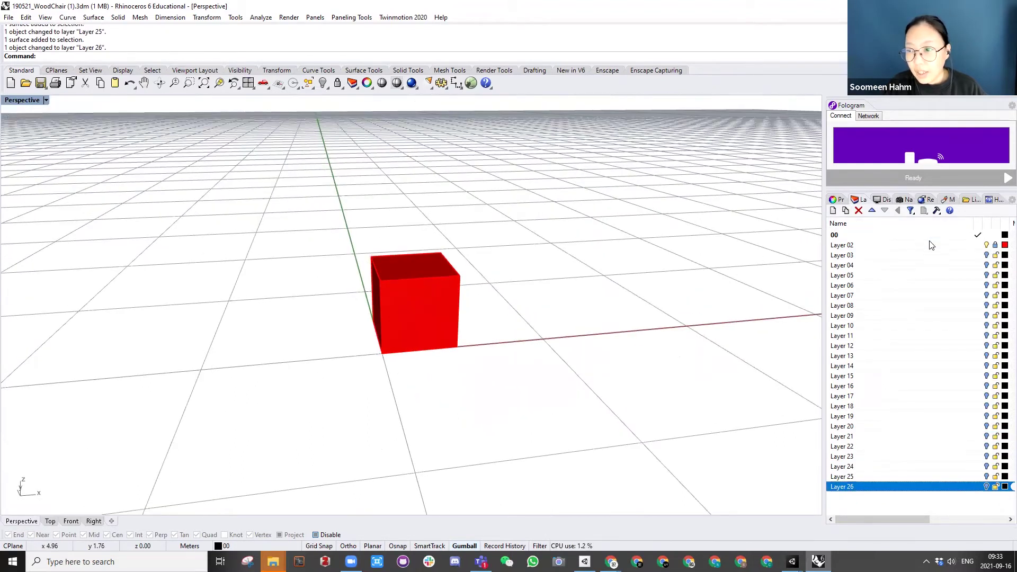
left_click(931, 257)
left_click(978, 255)
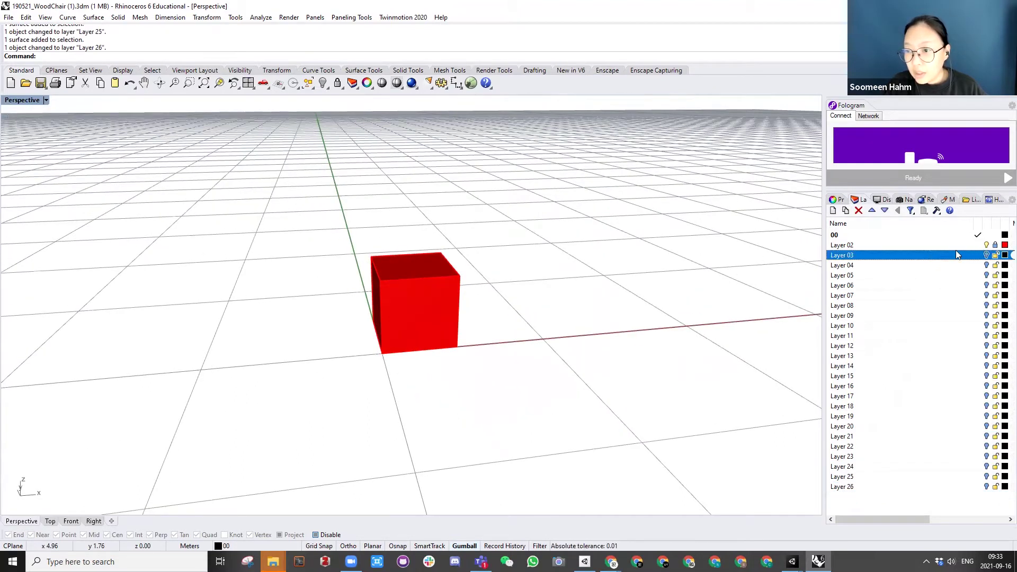
left_click(853, 244)
left_click(844, 245)
type("BoundingBox")
key("Return")
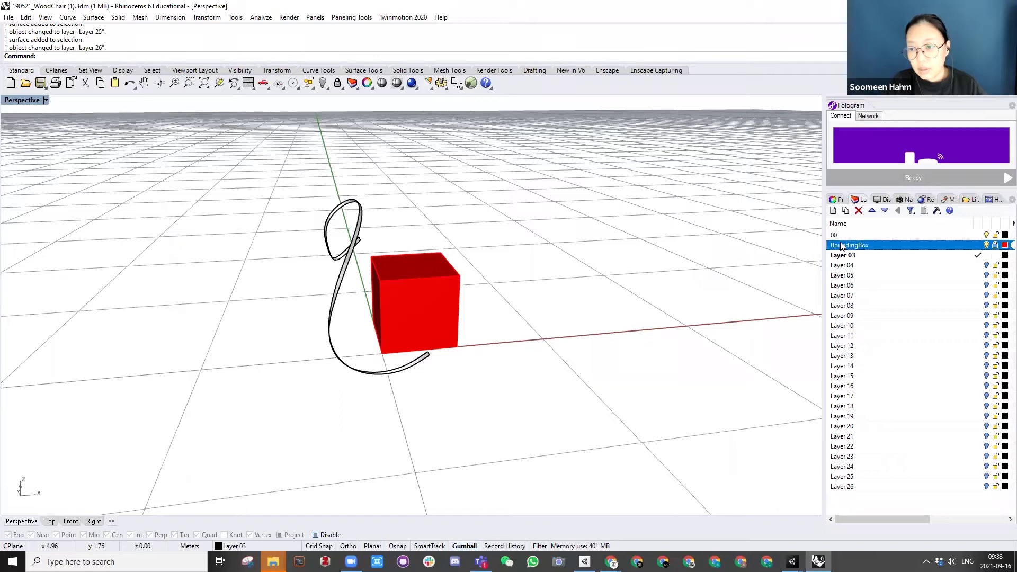
Step: Turn off the BoundingBox layer and make layer 00 the current layer again
left_click(987, 244)
left_click(987, 236)
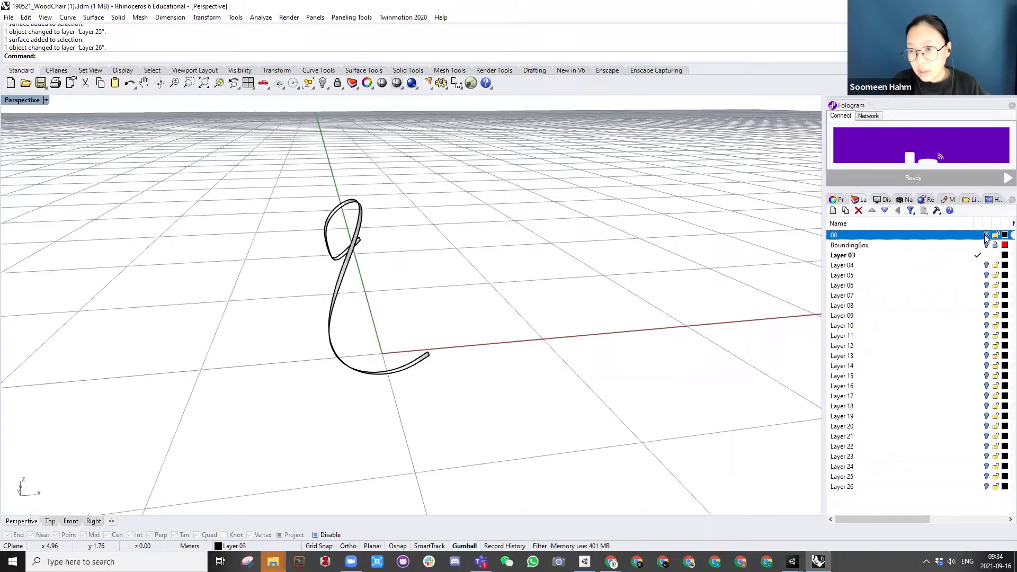
left_click(979, 235)
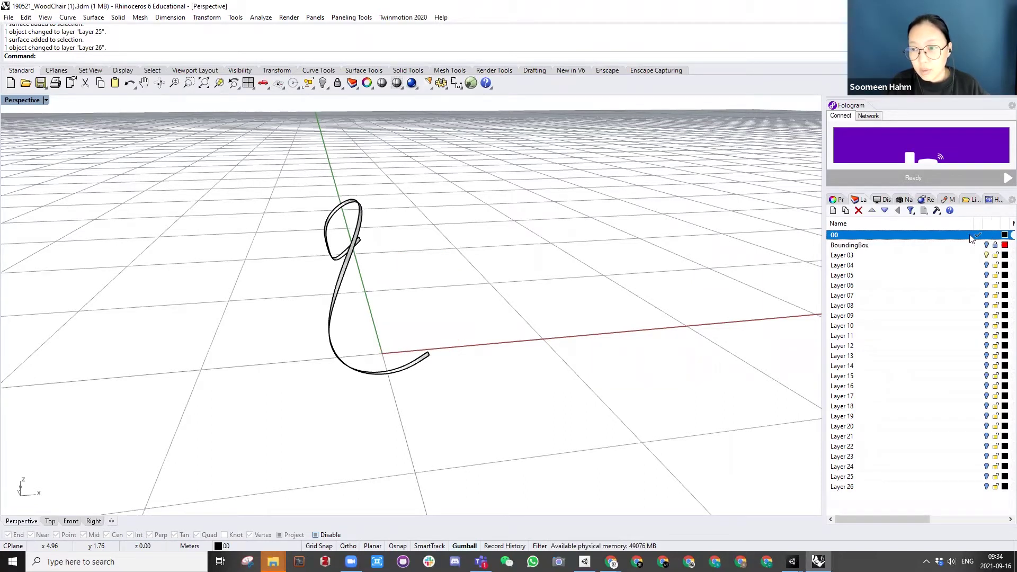
left_click(957, 249)
left_click(975, 237)
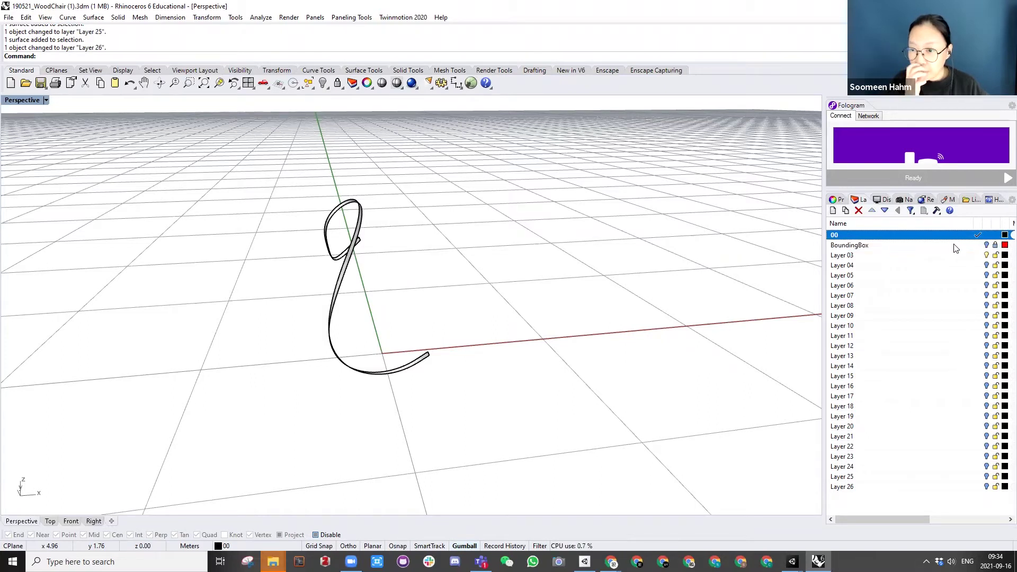
Step: Turn on all the strip layers from Layer 03 through Layer 26 together
left_click(986, 256)
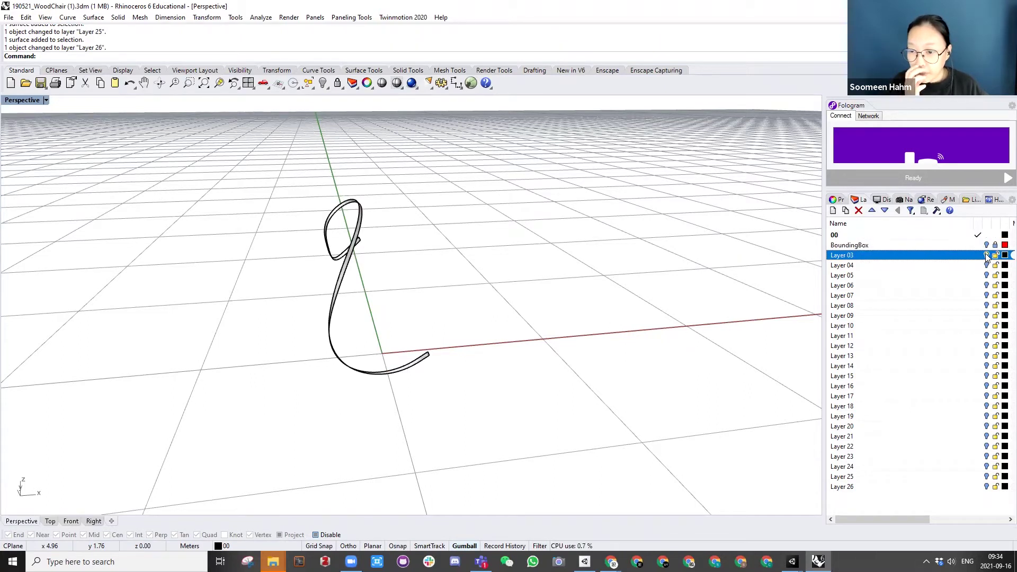
left_click(987, 256)
left_click(987, 256)
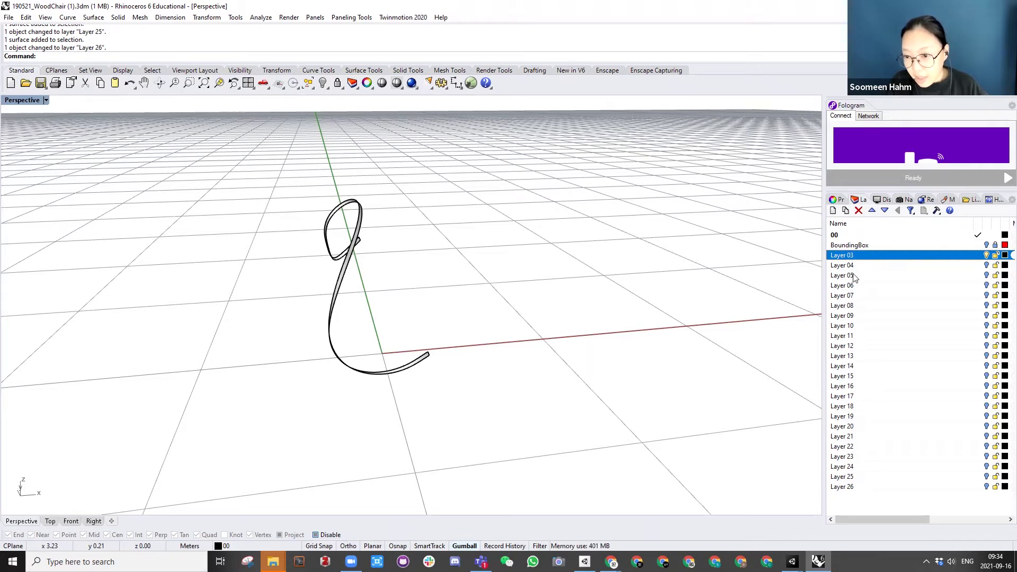
left_click(932, 487, "shift")
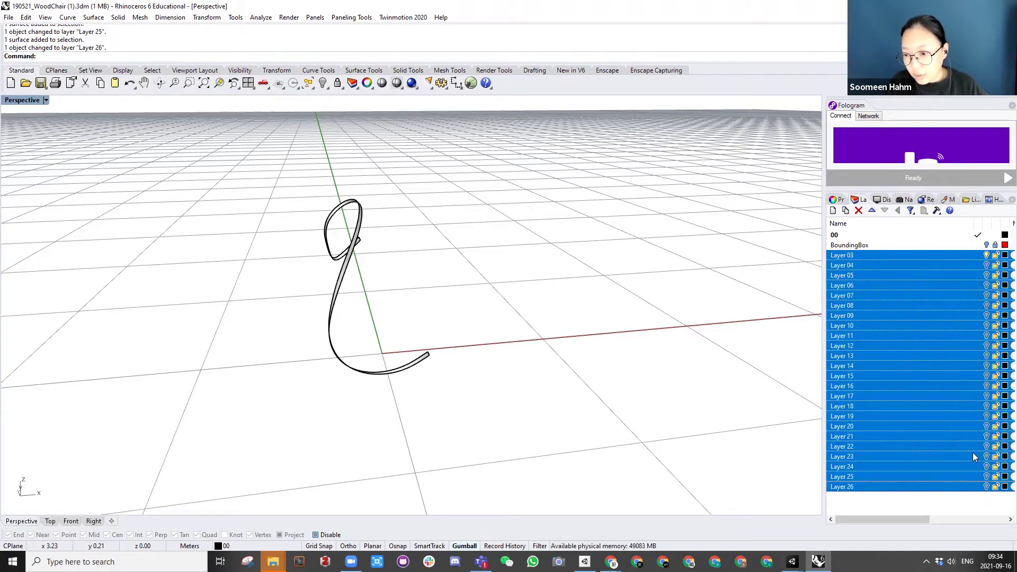
left_click(988, 448)
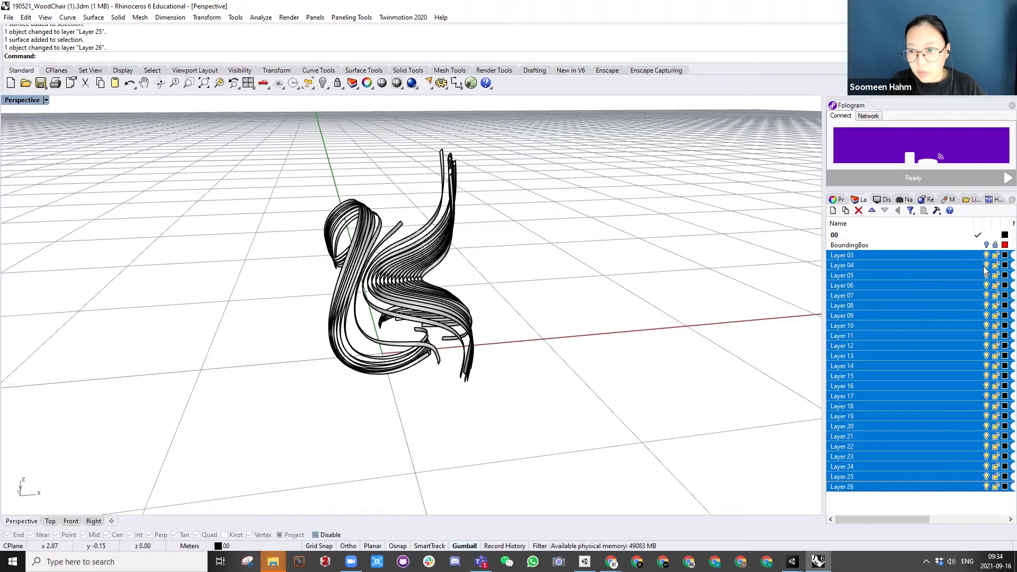
Step: Select all the chair strips and set up an export of the selection in MotionBuilder (*.fbx) format
right_click_drag(594, 265, 167, 6)
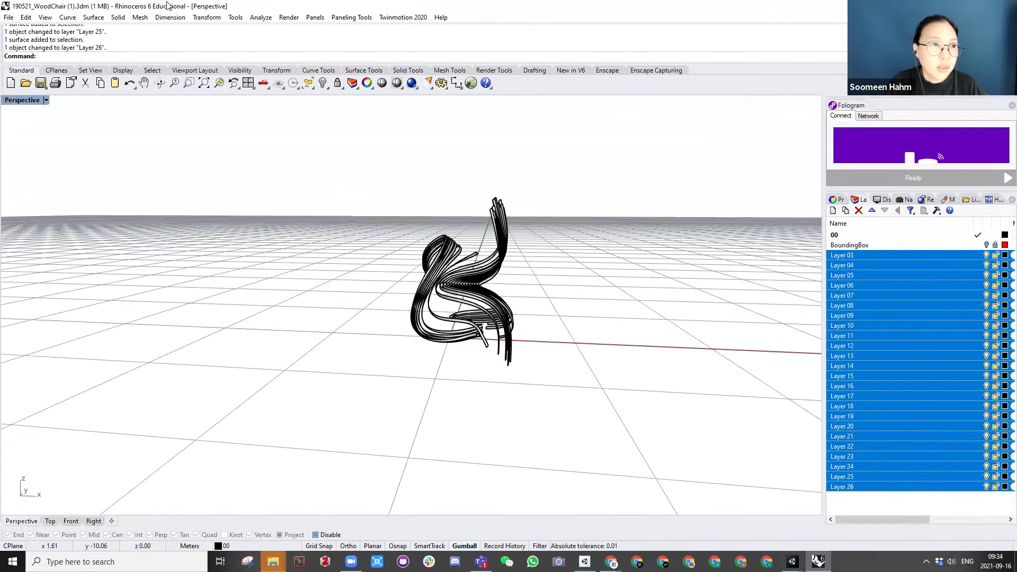
key("ctrl+a")
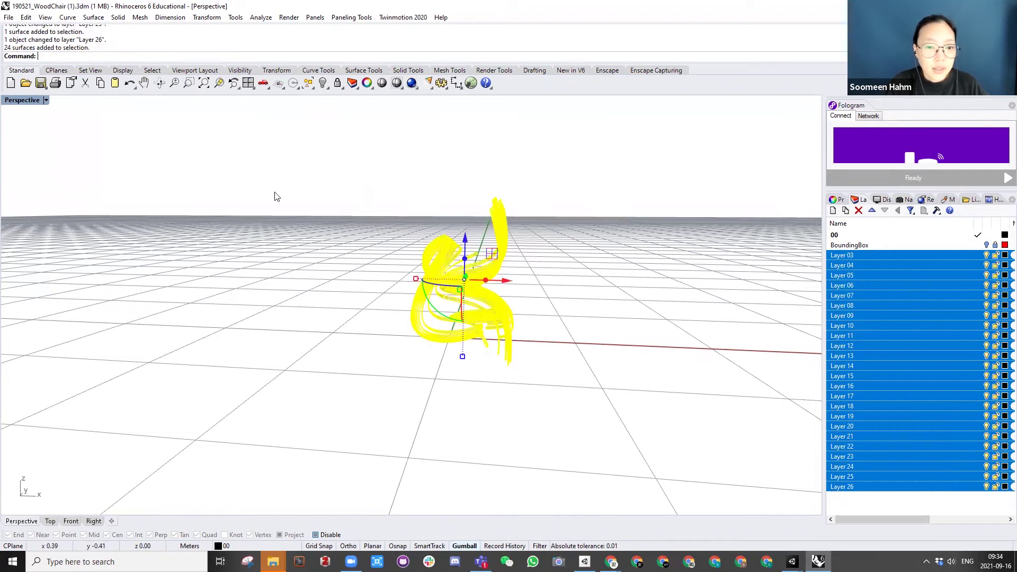
left_click(8, 17)
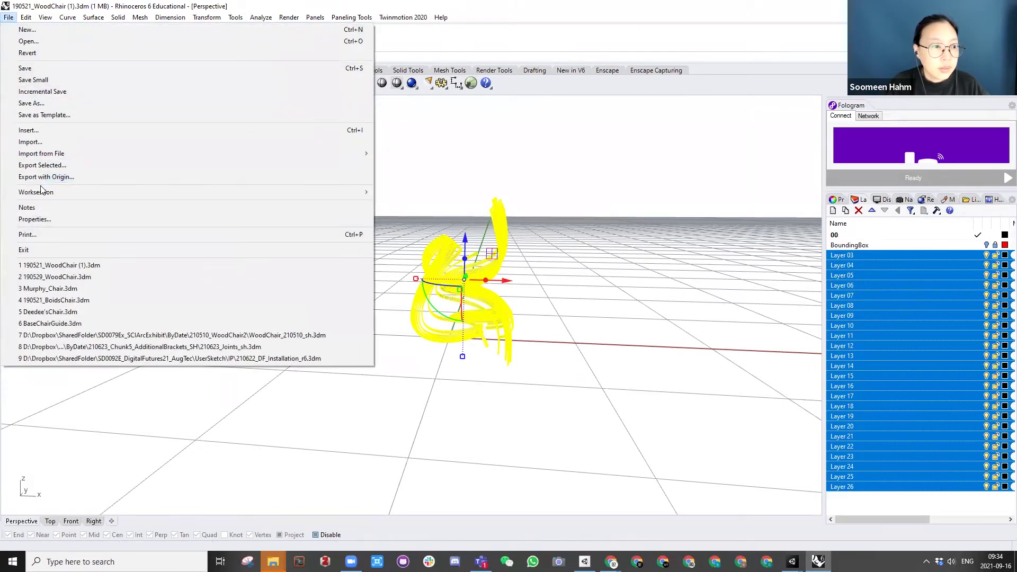
left_click(41, 165)
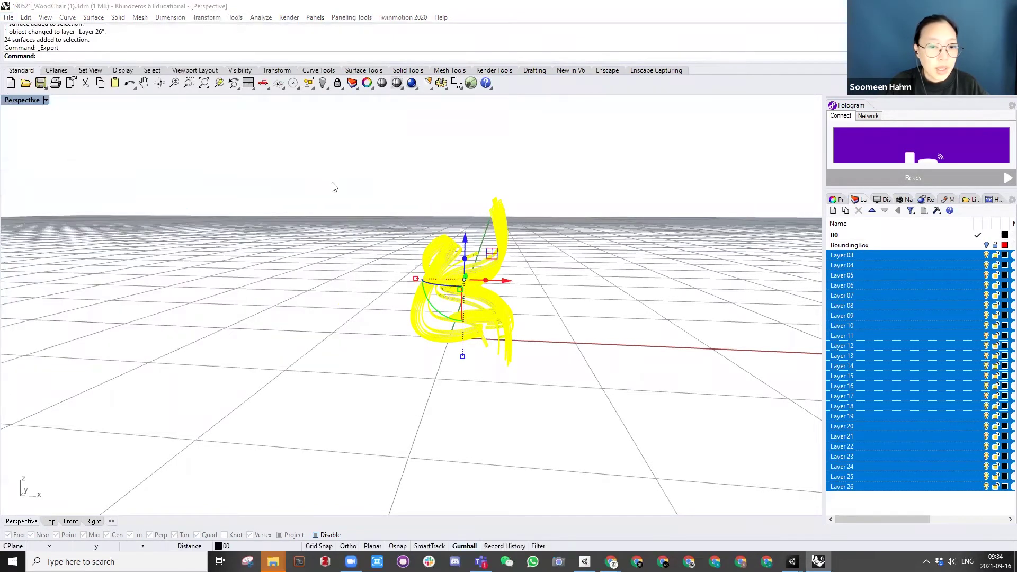
left_click(143, 268)
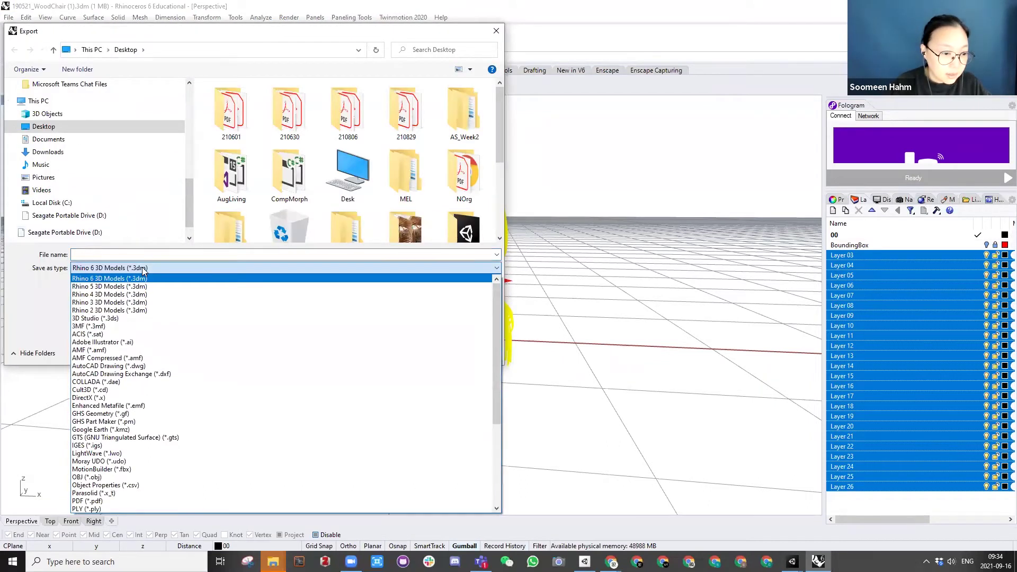
left_click(114, 406)
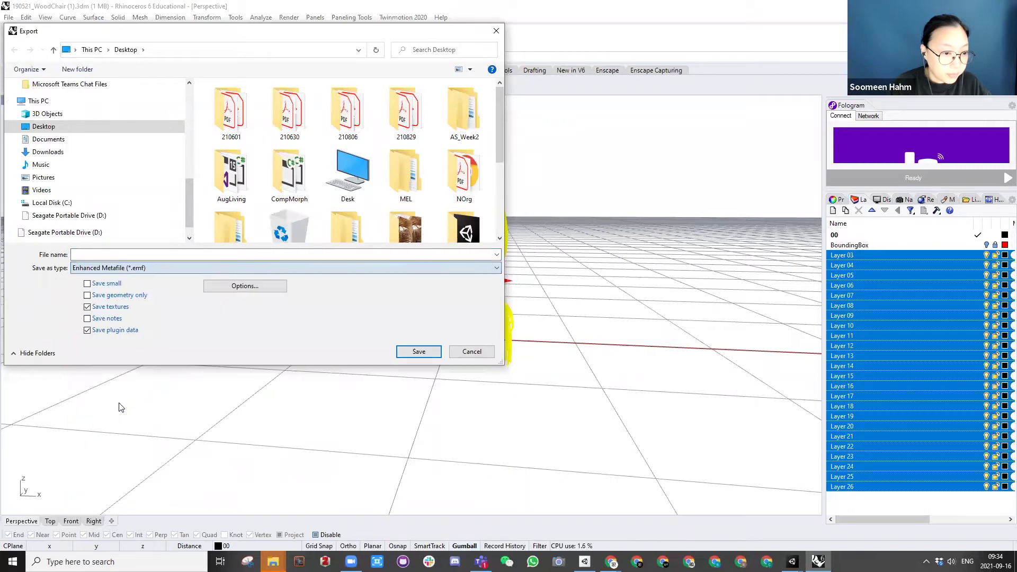
left_click(110, 272)
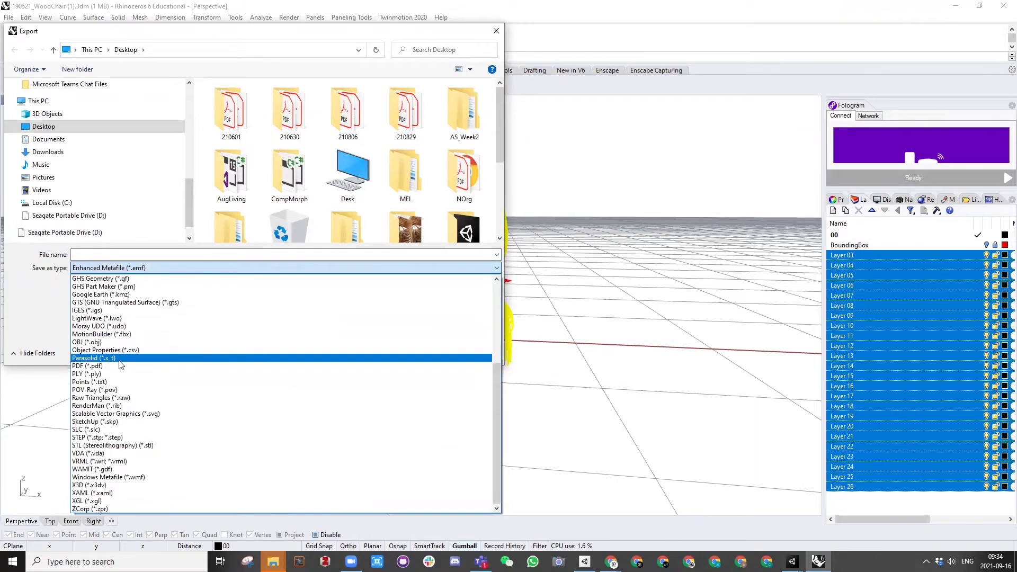
scroll(121, 365, "up", 2)
scroll(120, 364, "up", 4)
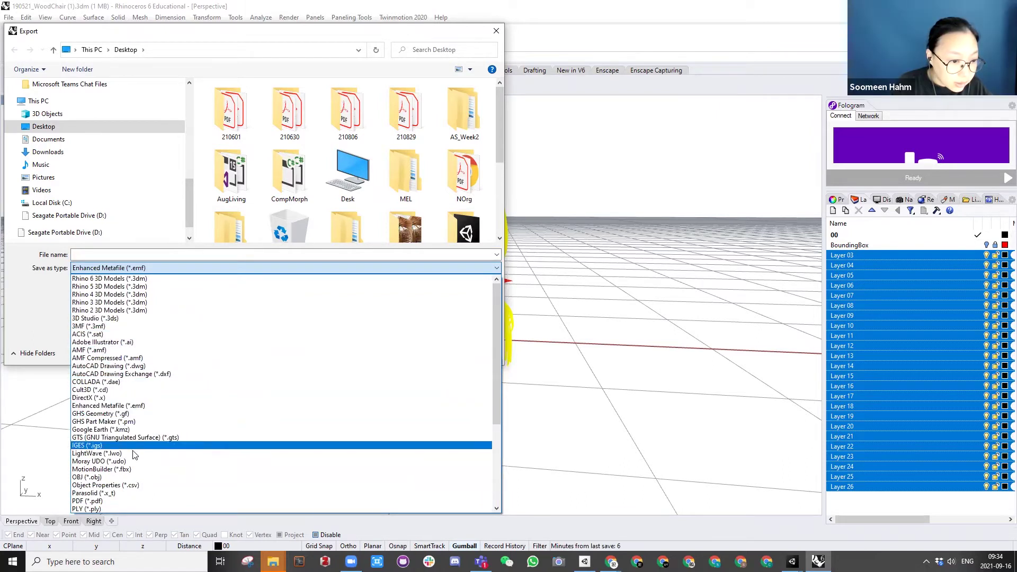
left_click(132, 470)
Step: Export the chair to the Desktop as SOChair, using meshes only, Lambert materials, Version 7 binary and the default polygon density
left_click(93, 254)
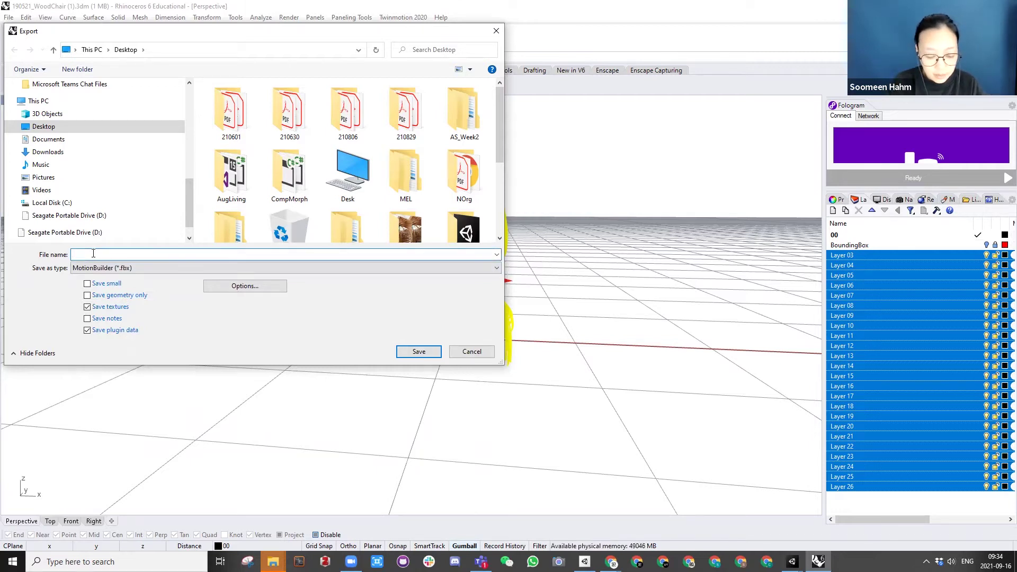
type("S")
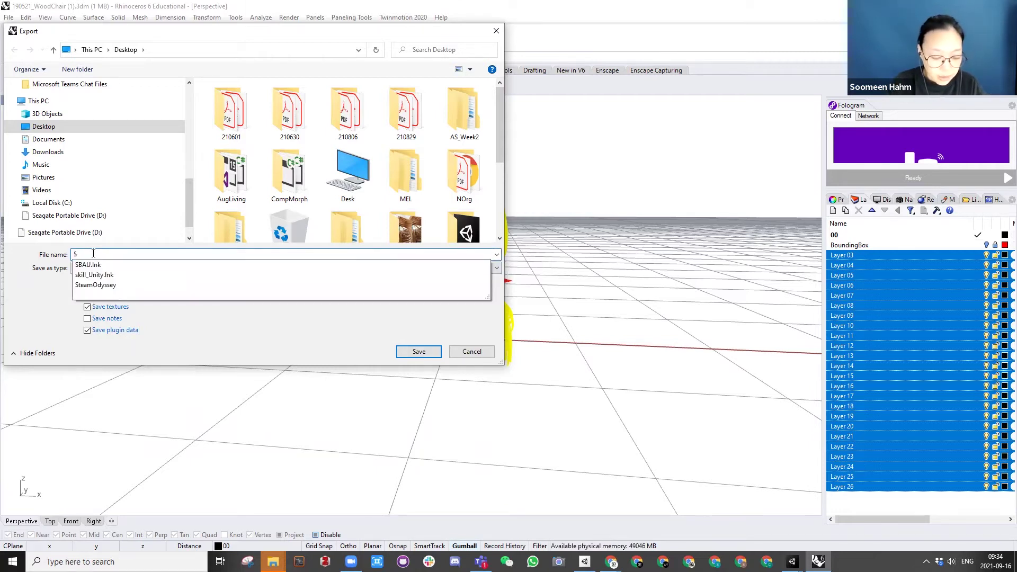
type("OChair")
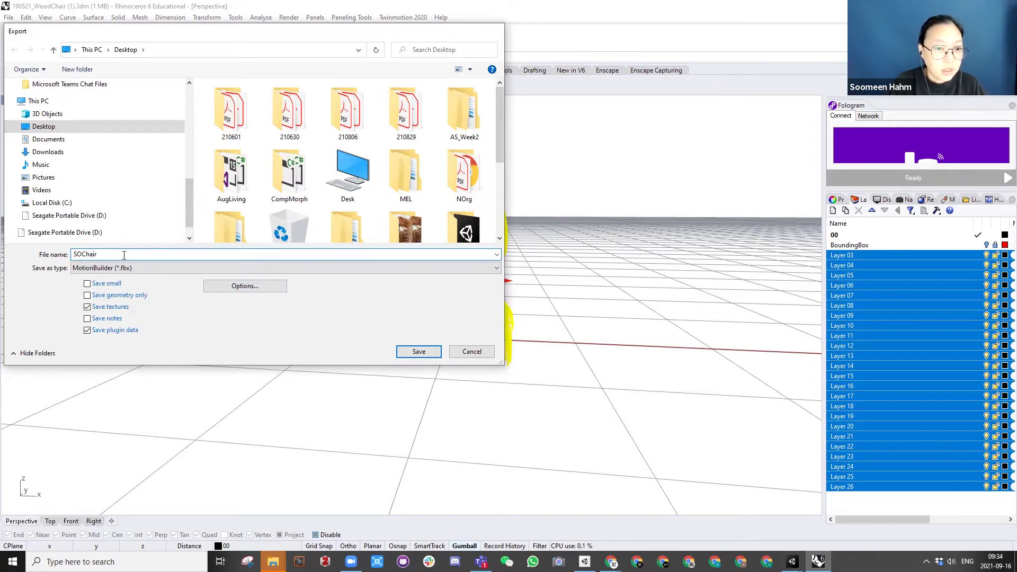
key("Return")
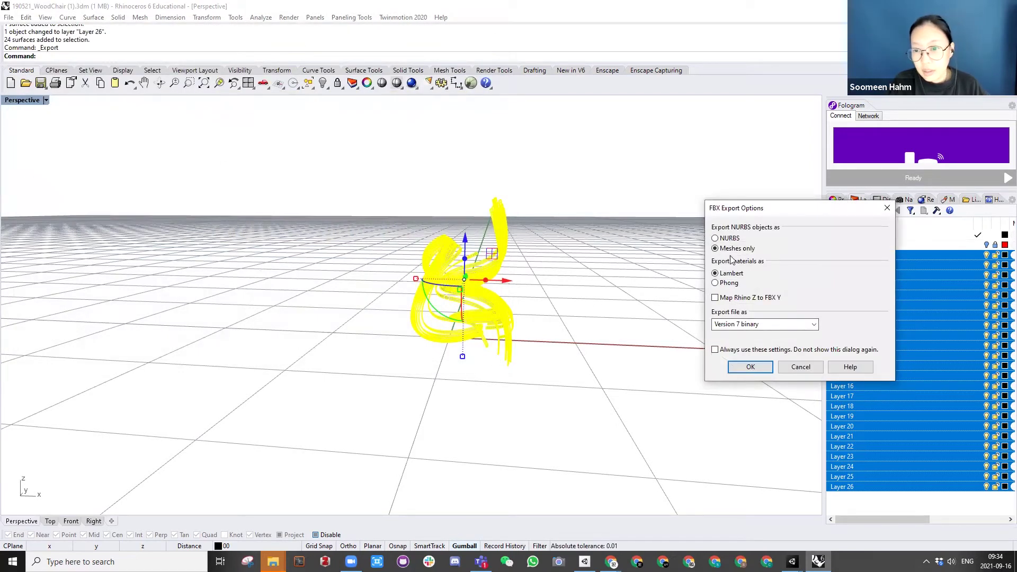
left_click(739, 369)
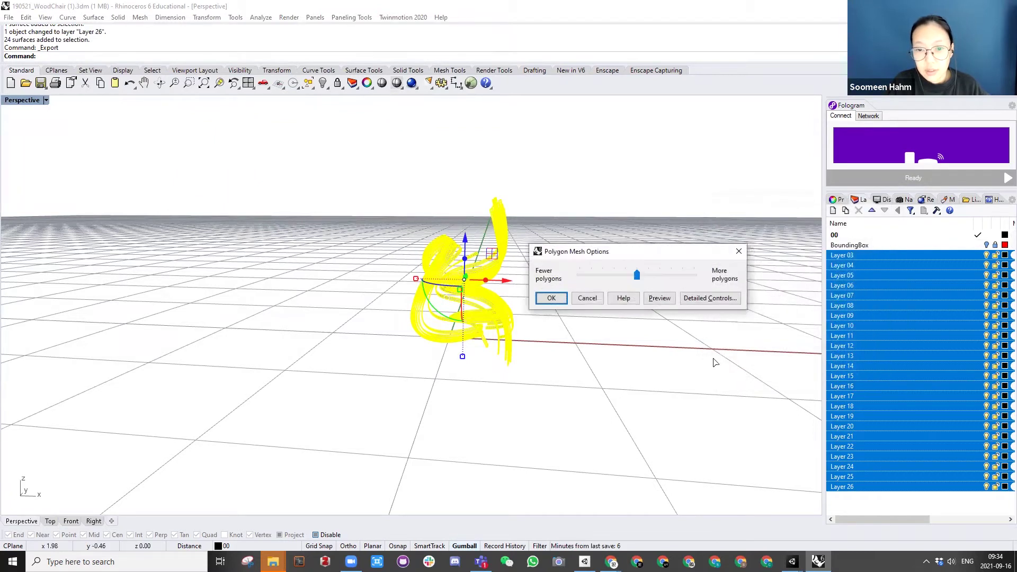
left_click(564, 303)
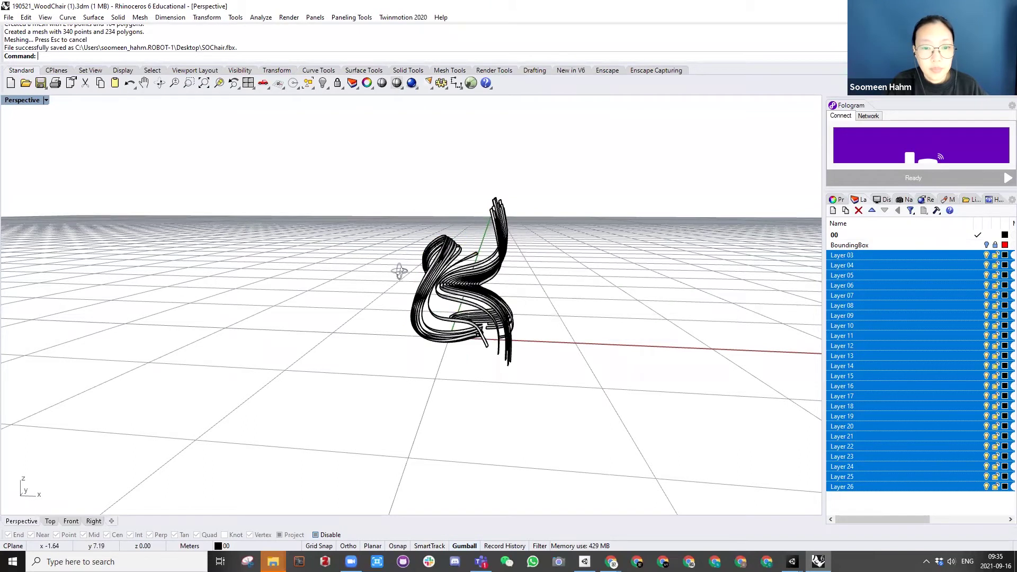
Step: Reduce the Rhino window from full screen to expose the Unity editor and desktop behind it
right_click_drag(400, 271, 476, 10)
left_click(981, 6)
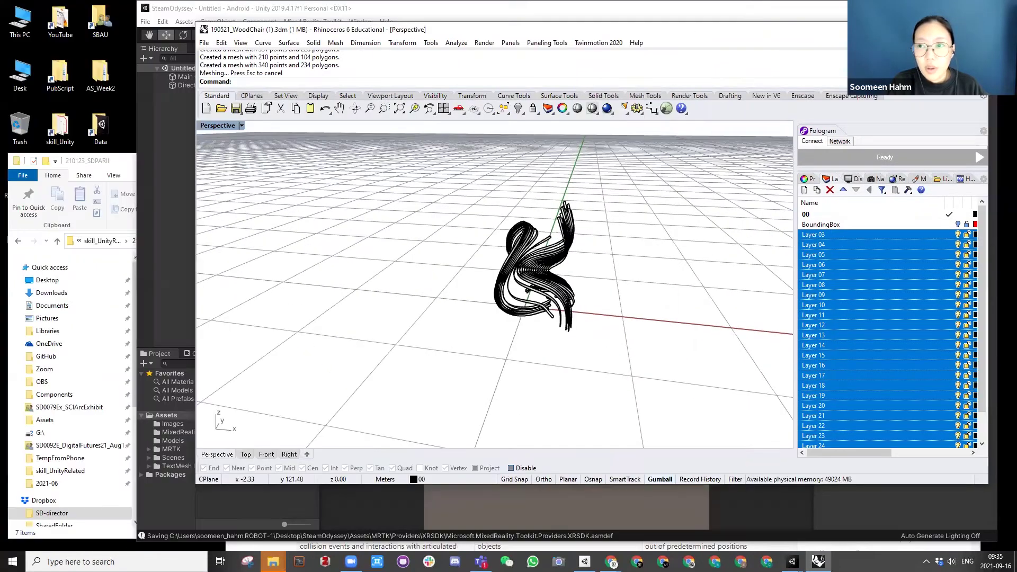
Step: Return to Rhino and save the model to the Desktop as 190521_WoodChair (1).3dm, keeping textures and plugin data
key("alt+Tab")
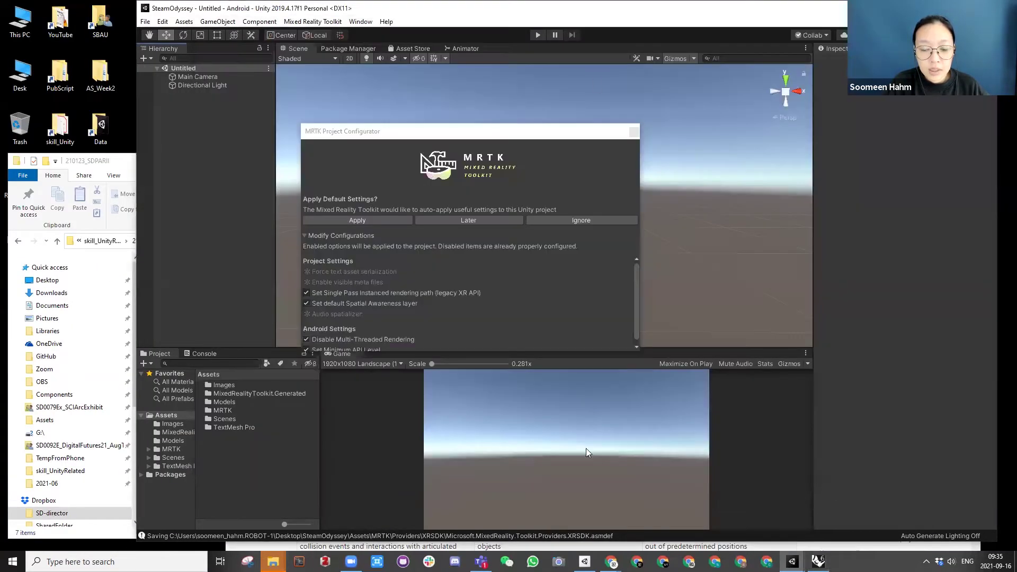
left_click(818, 561)
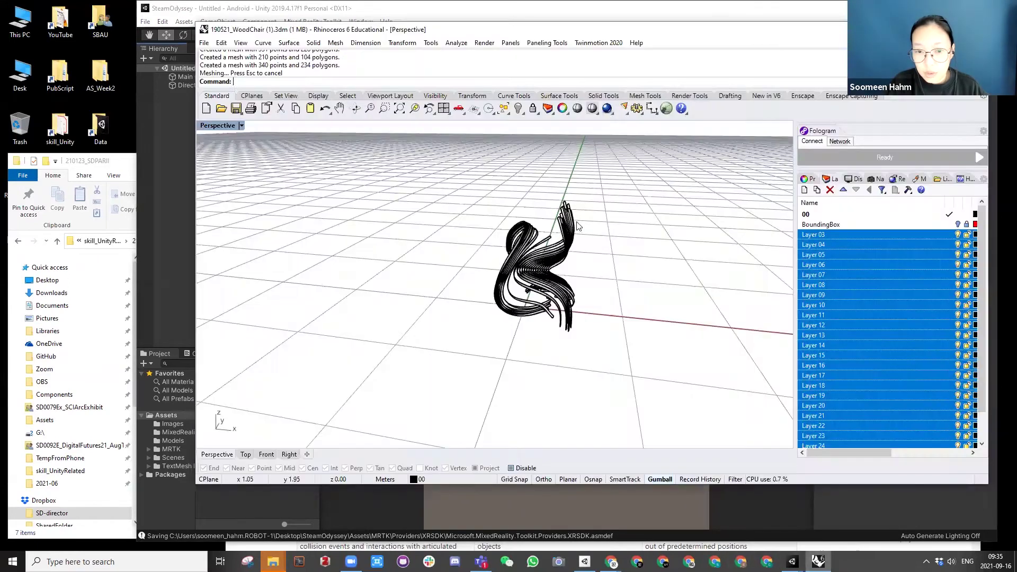
left_click(207, 43)
left_click(239, 129)
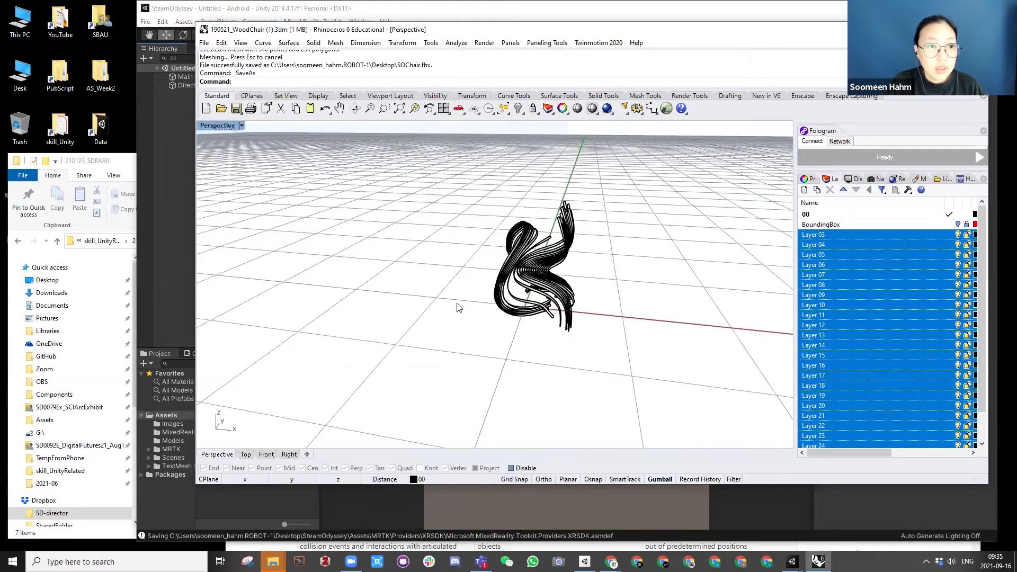
left_click(239, 152)
left_click(371, 280)
key("ctrl+a")
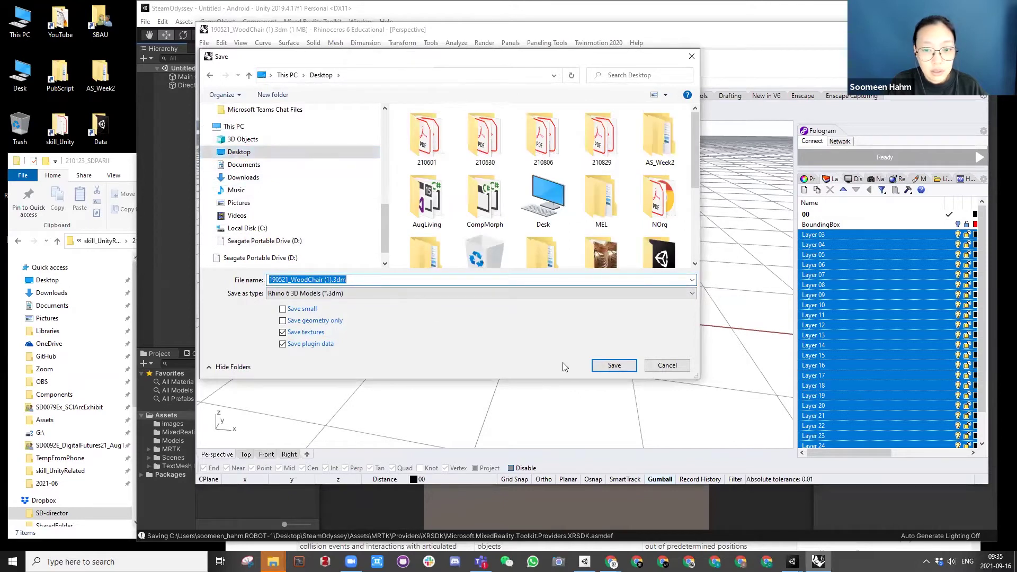
left_click(612, 366)
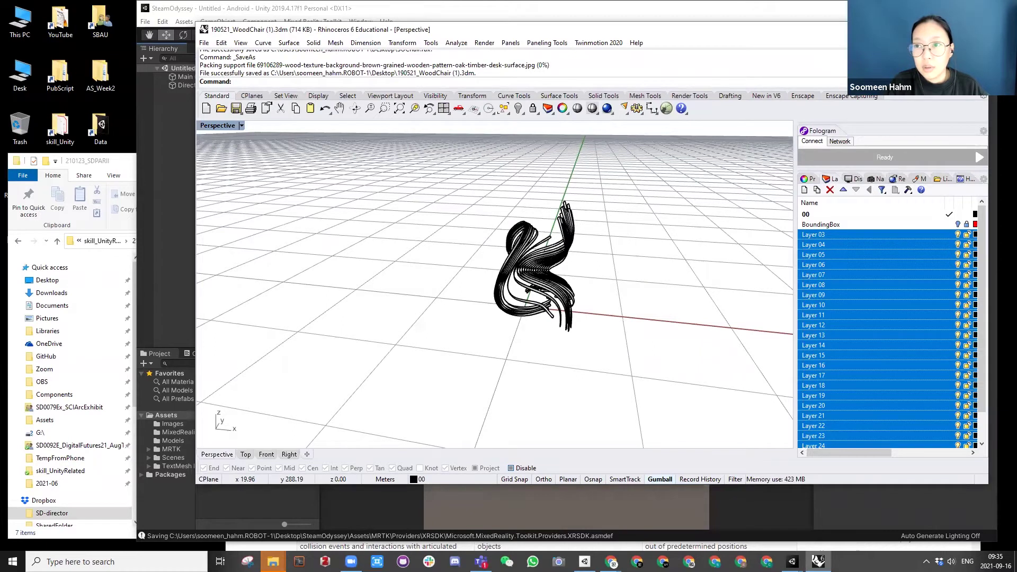
Step: Switch to the Unity editor and apply the MRTK Project Configurator's default settings to the project
left_click(574, 19)
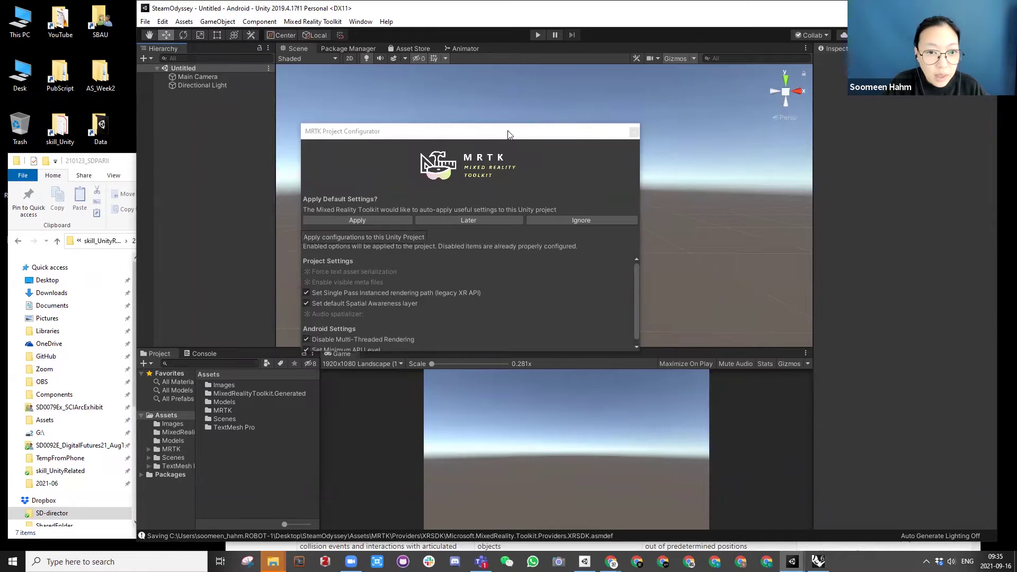
left_click(493, 136)
left_click_drag(492, 136, 569, 121)
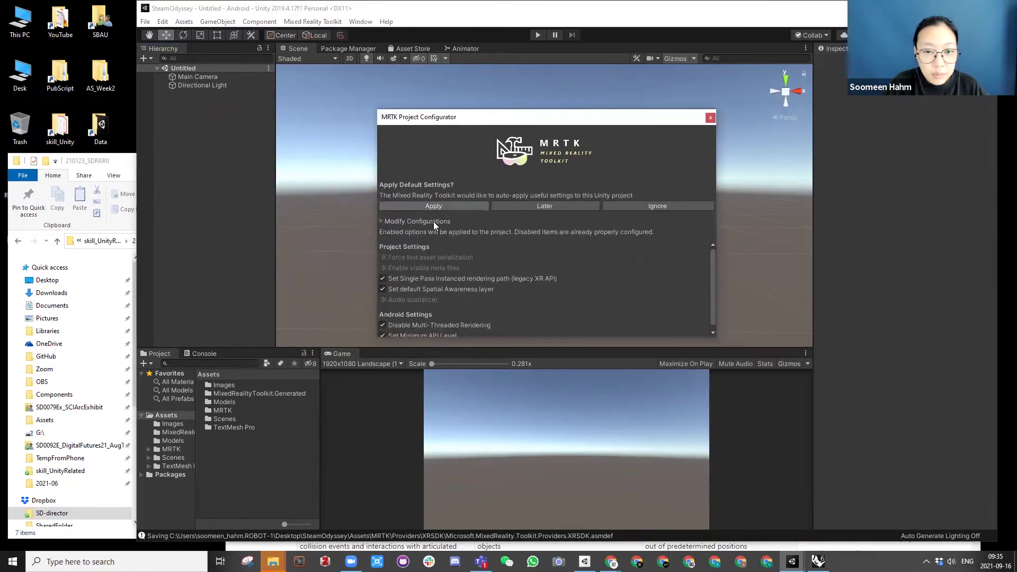
left_click(418, 205)
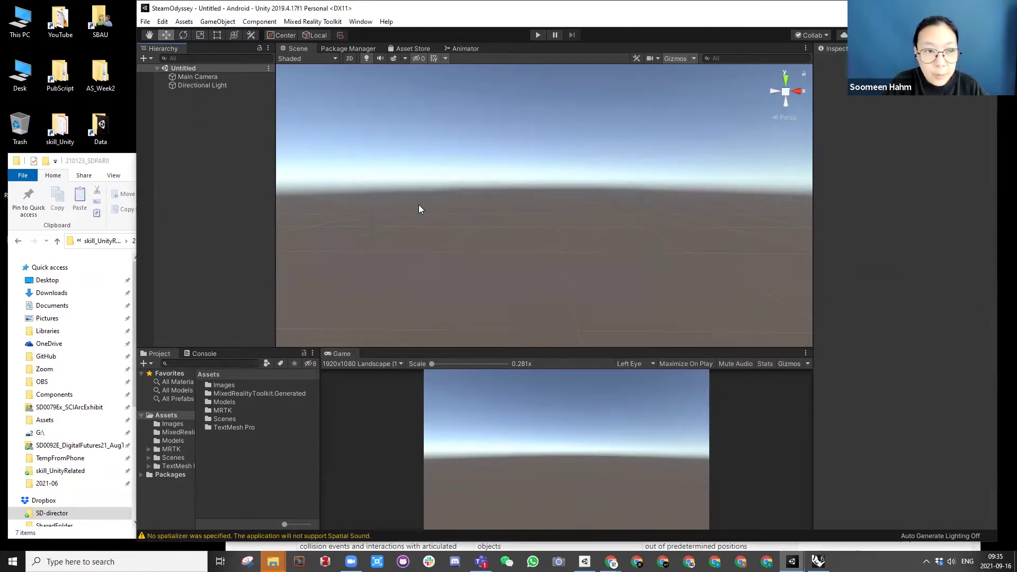
Step: Import the custom package Microsoft.MixedReality.Toolkit.Unity.Examples.2.4.0.unitypackage from the MRTK2.4.0 folder
left_click(184, 21)
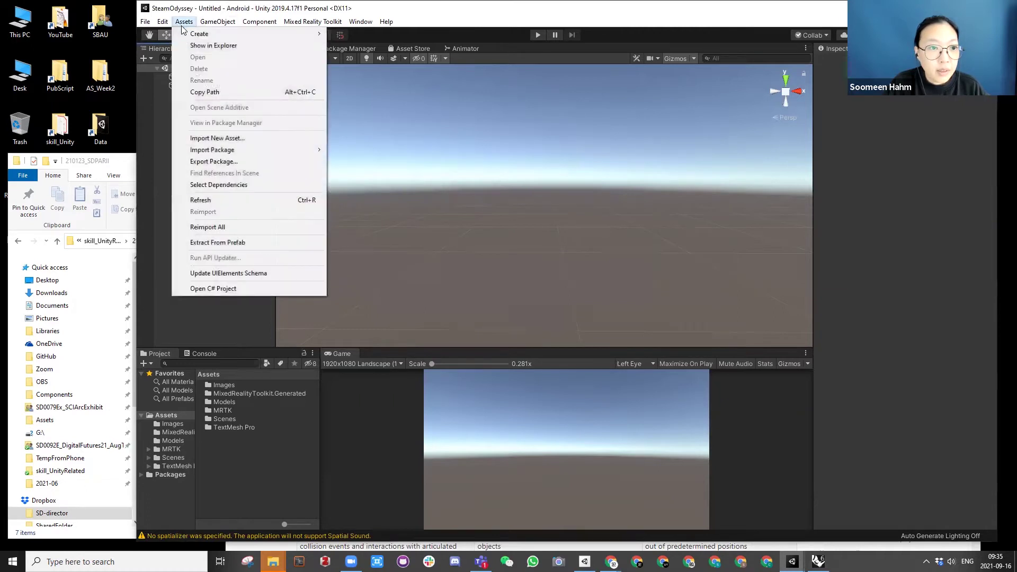
mouse_move(212, 150)
left_click(335, 147)
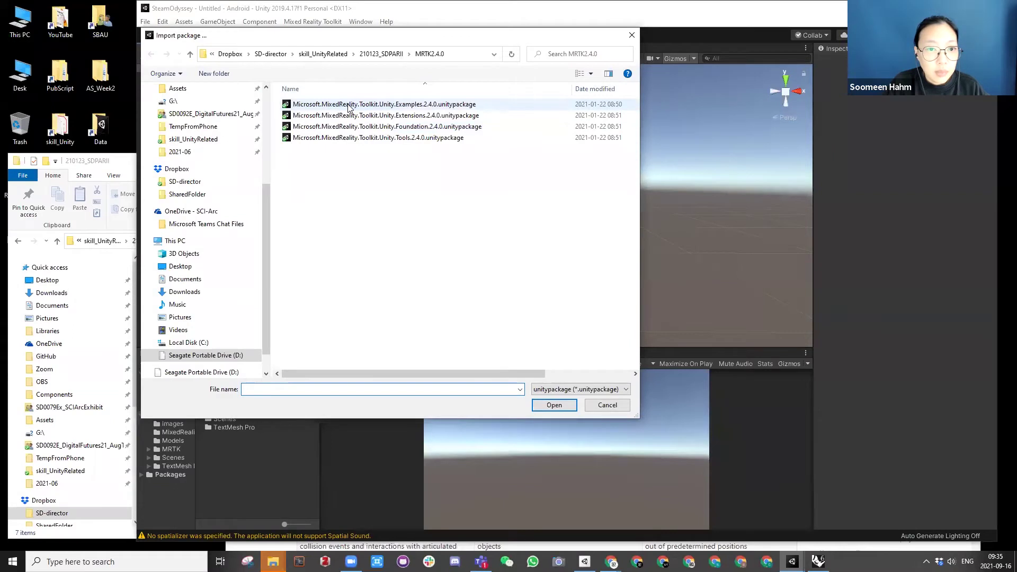
left_click(349, 106)
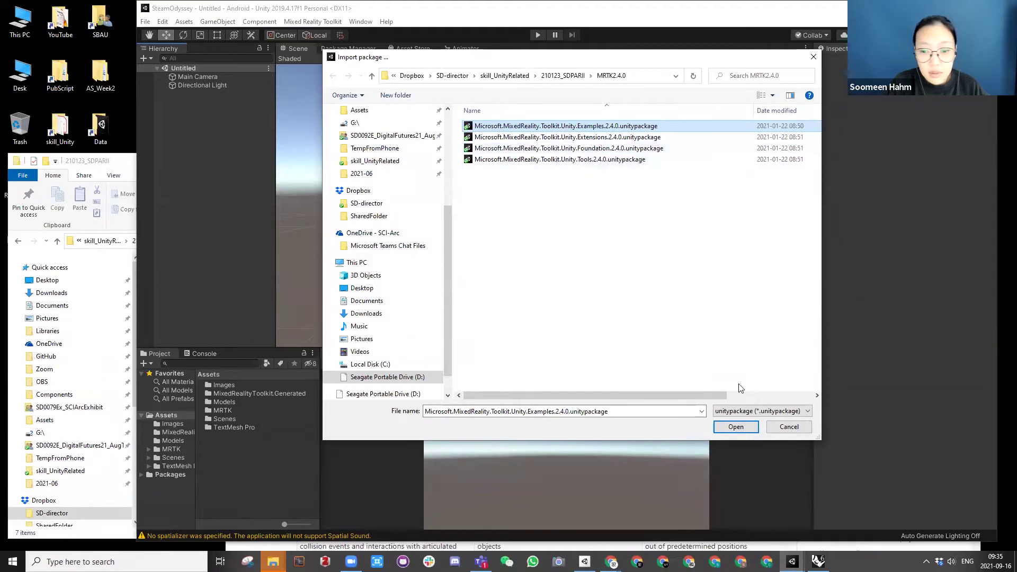
left_click(738, 431)
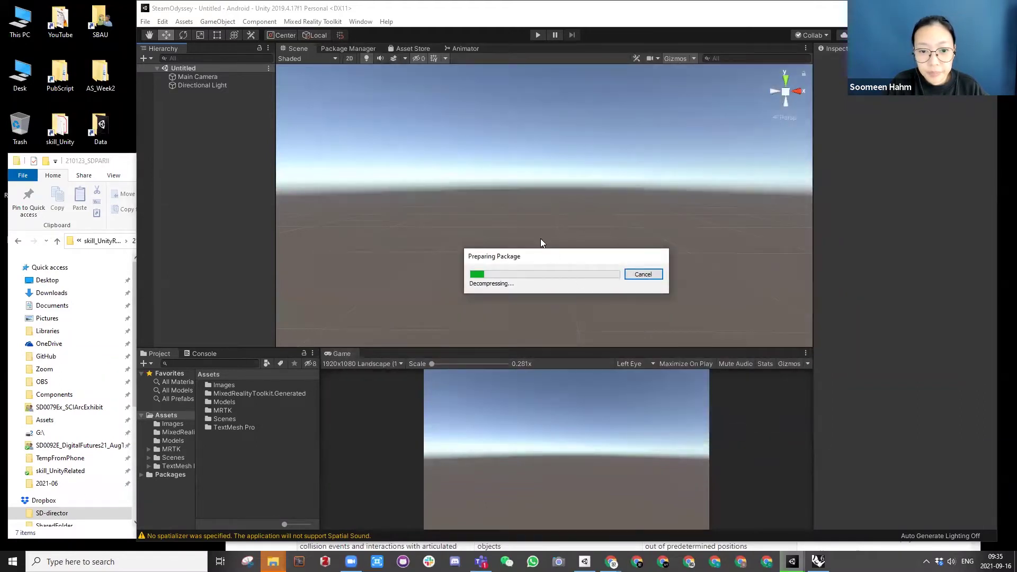
Step: Close the File Explorer window showing the 210123_SDPARII folder
left_click(93, 163)
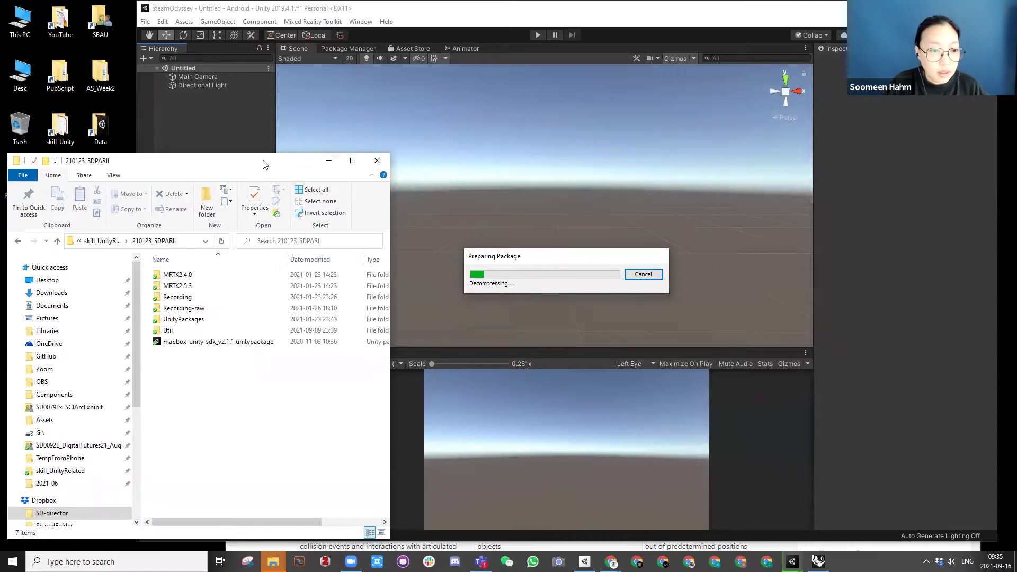
left_click_drag(264, 160, 265, 160)
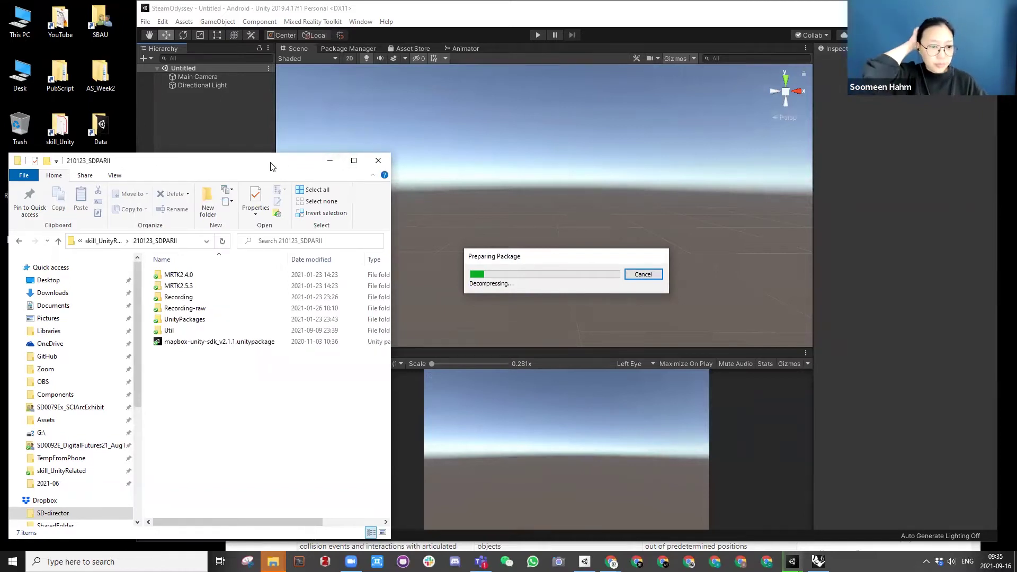
left_click(377, 165)
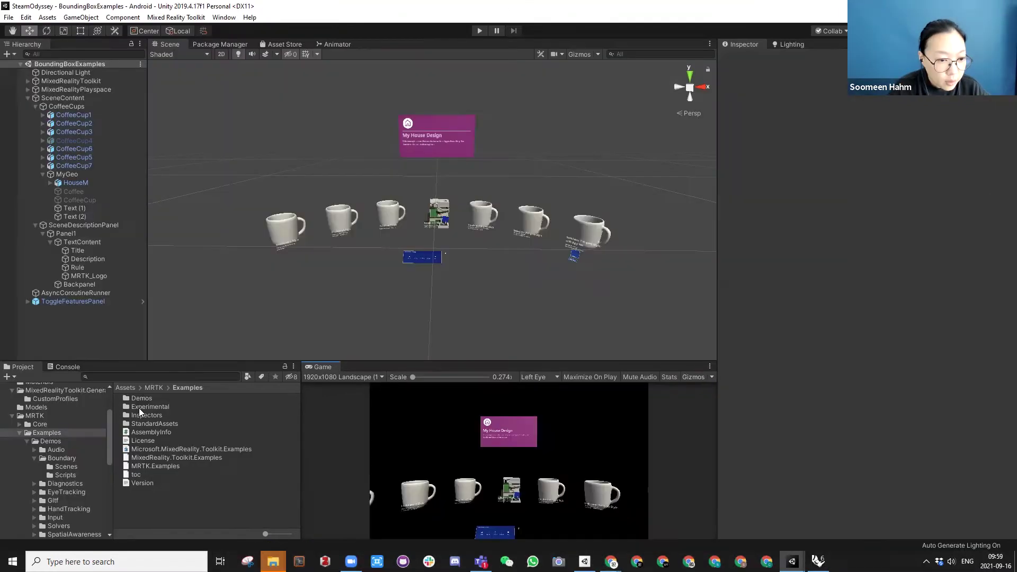
Step: Open the HandInteractionExamples scene from the MRTK Examples > Demos > HandTracking > Scenes folder
left_click(142, 398)
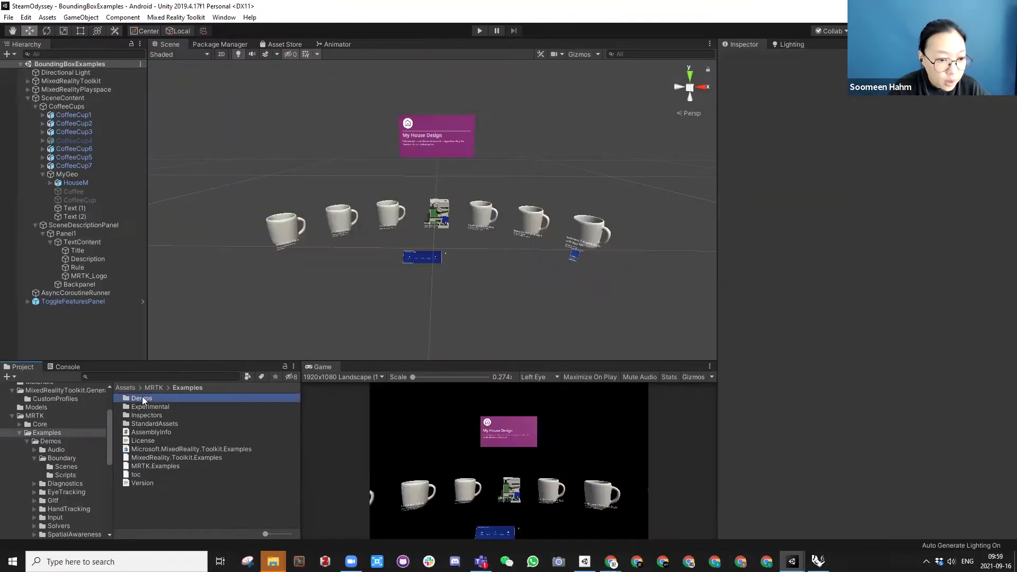
double_click(142, 399)
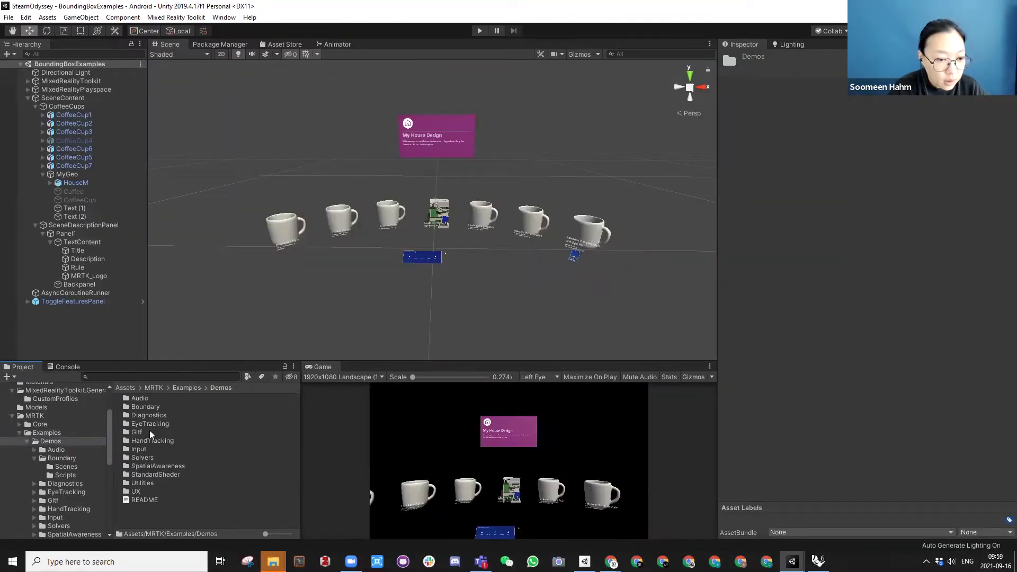
double_click(149, 442)
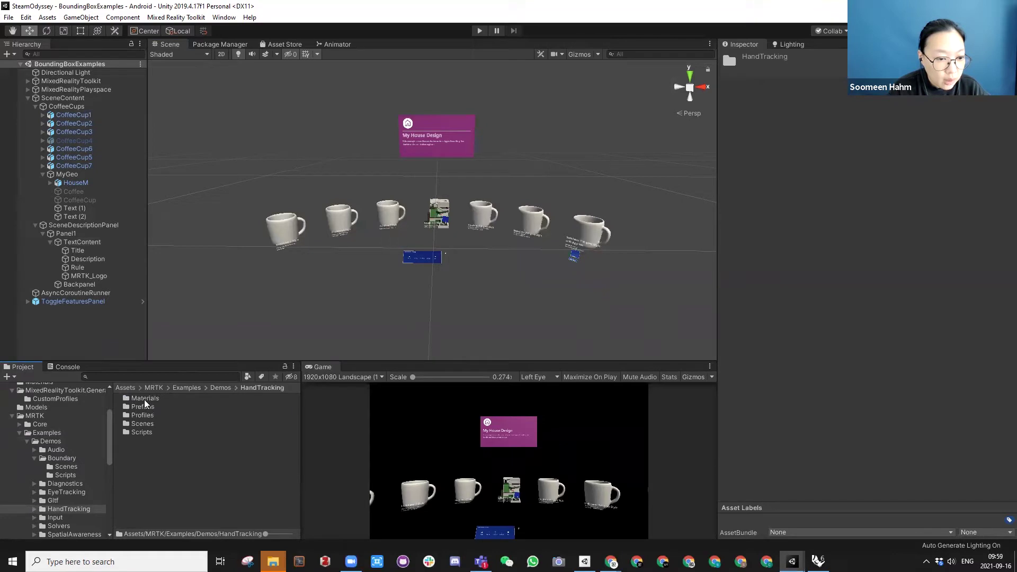
double_click(142, 423)
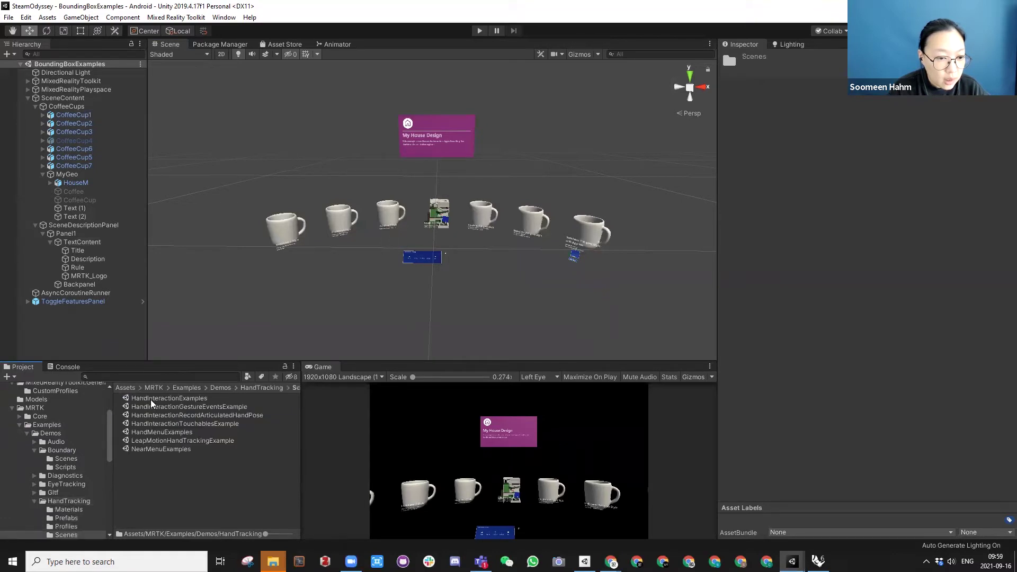
left_click(177, 401)
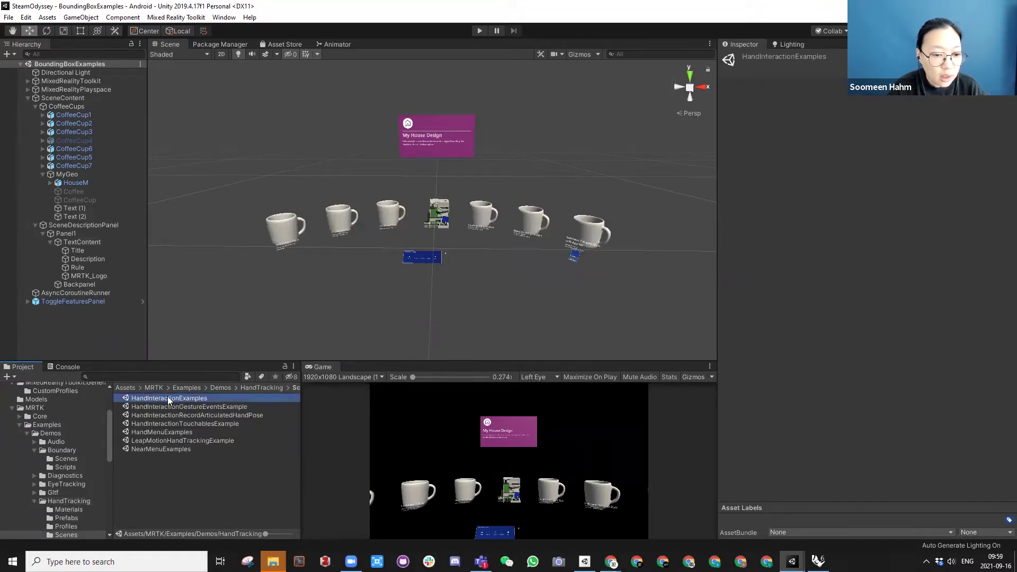
double_click(169, 398)
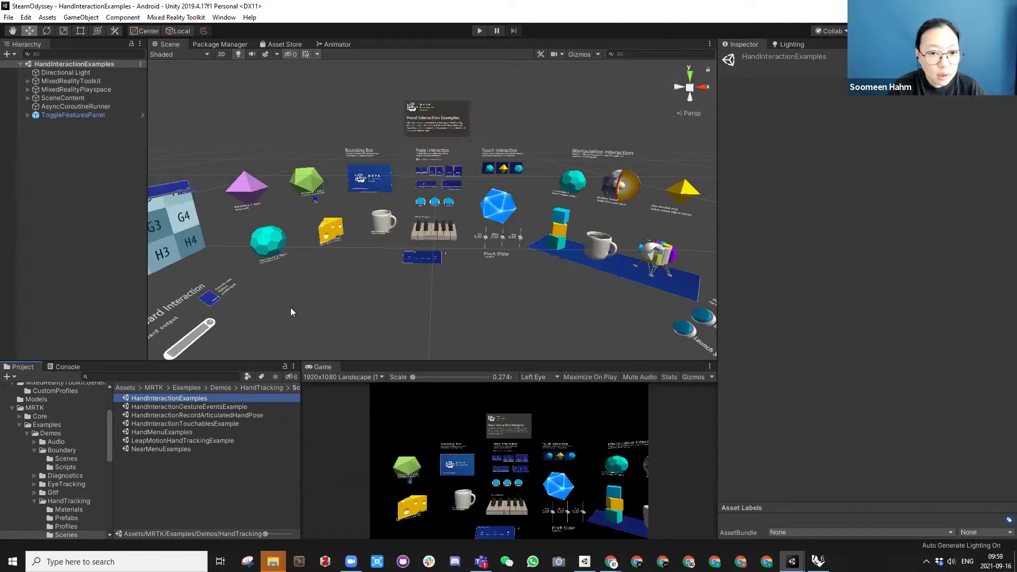
Step: Examine the hand interaction scene's examples, including the bounding box, press, touch, pinch slider and manipulation objects
scroll(434, 282, "down", 3)
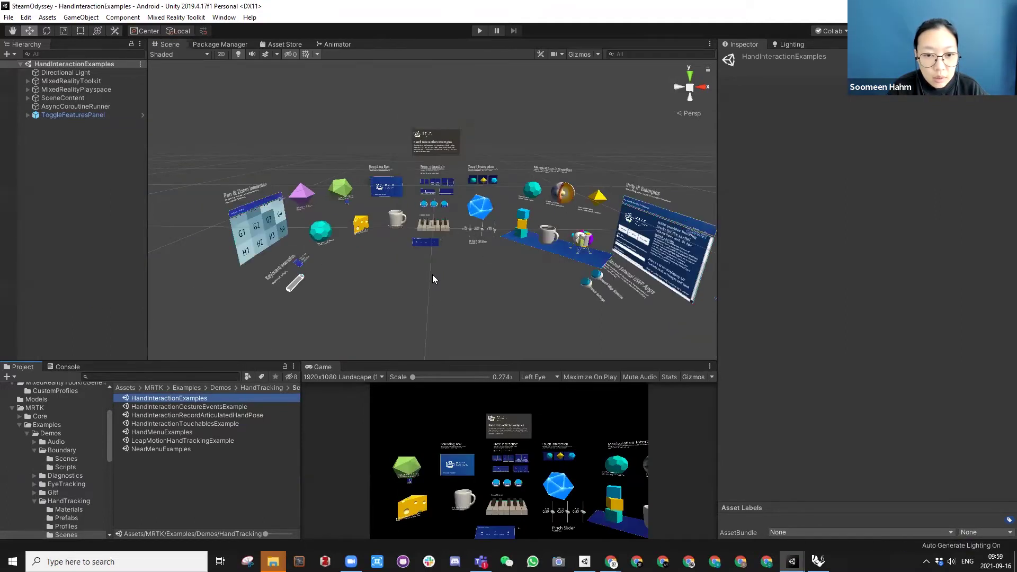
mouse_move(430, 264)
left_mouse_down("alt")
mouse_move(454, 274)
mouse_move(424, 249)
left_mouse_up("alt")
scroll(400, 254, "up", 5)
scroll(403, 256, "up", 4)
scroll(392, 256, "down", 4)
middle_click_drag(433, 236, 550, 239)
scroll(550, 240, "down", 4)
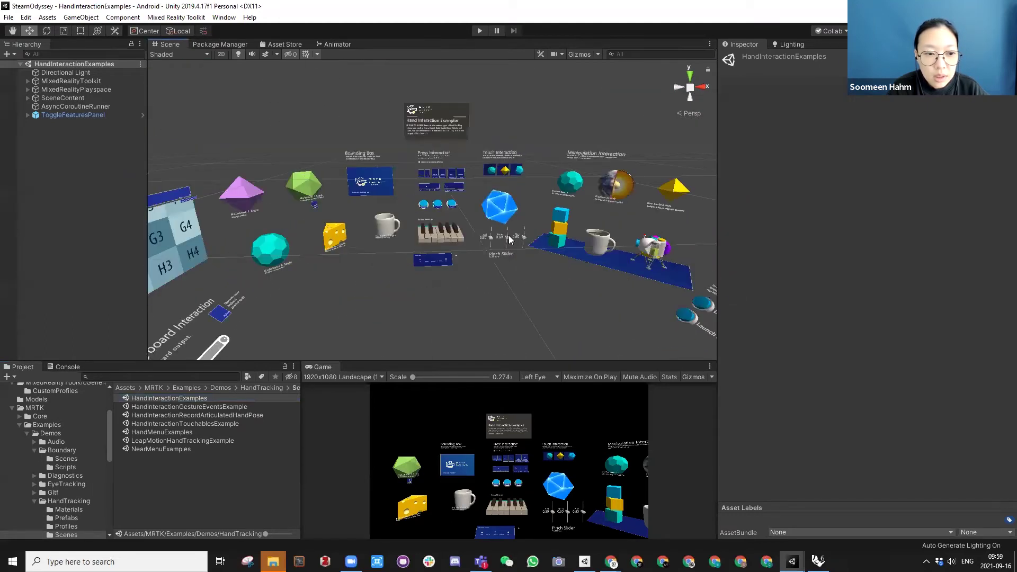
scroll(448, 232, "down", 3)
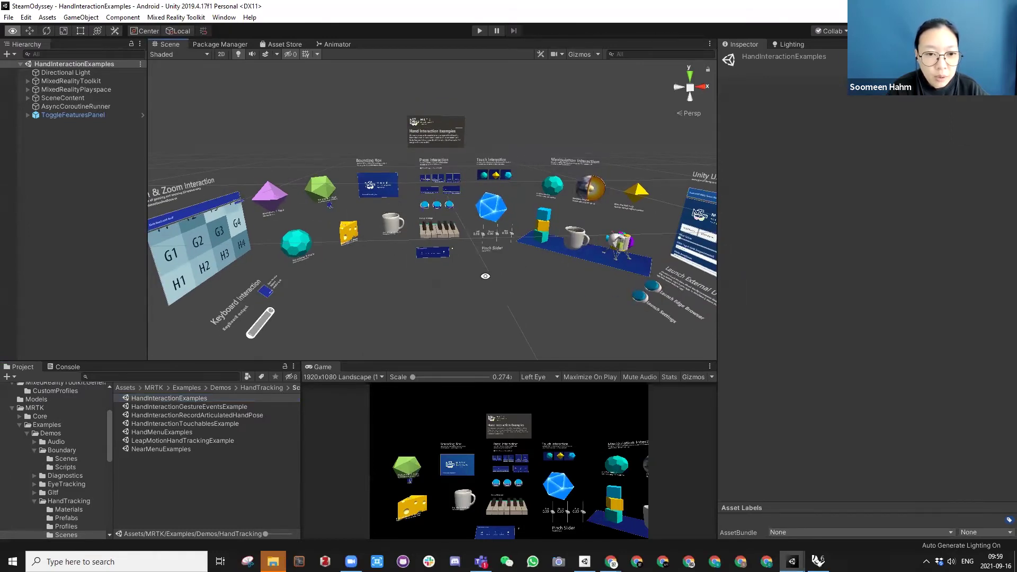
scroll(462, 281, "up", 1)
left_click_drag(378, 288, 395, 269, "alt")
scroll(388, 267, "up", 2)
scroll(388, 266, "up", 3)
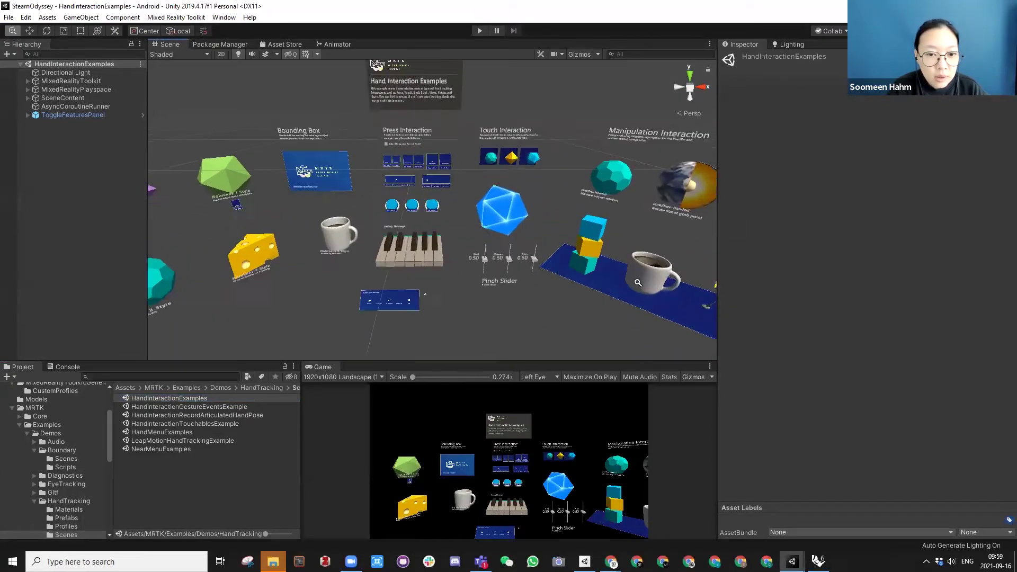
right_click_drag(401, 204, 438, 194, "alt")
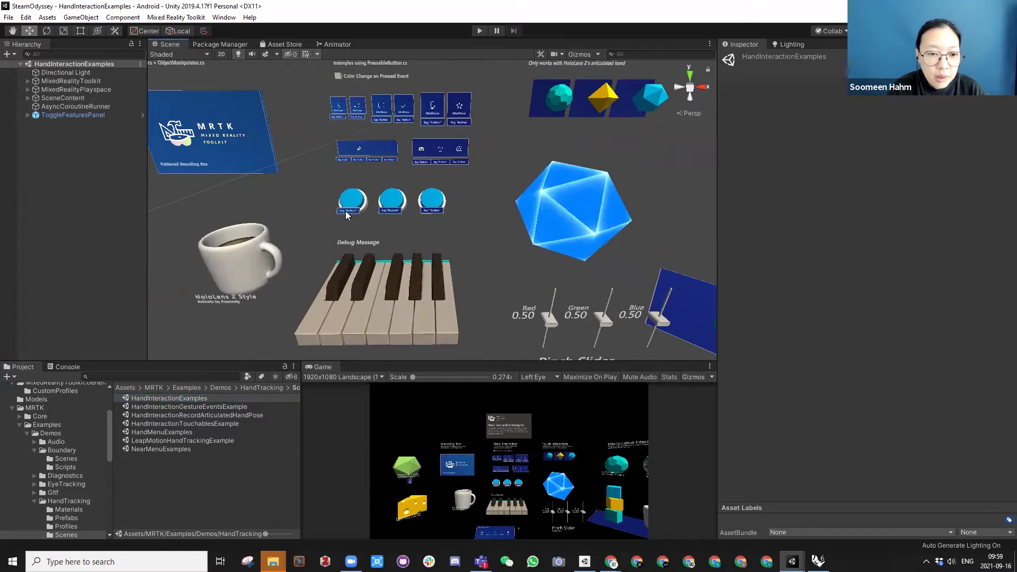
scroll(363, 212, "down", 5)
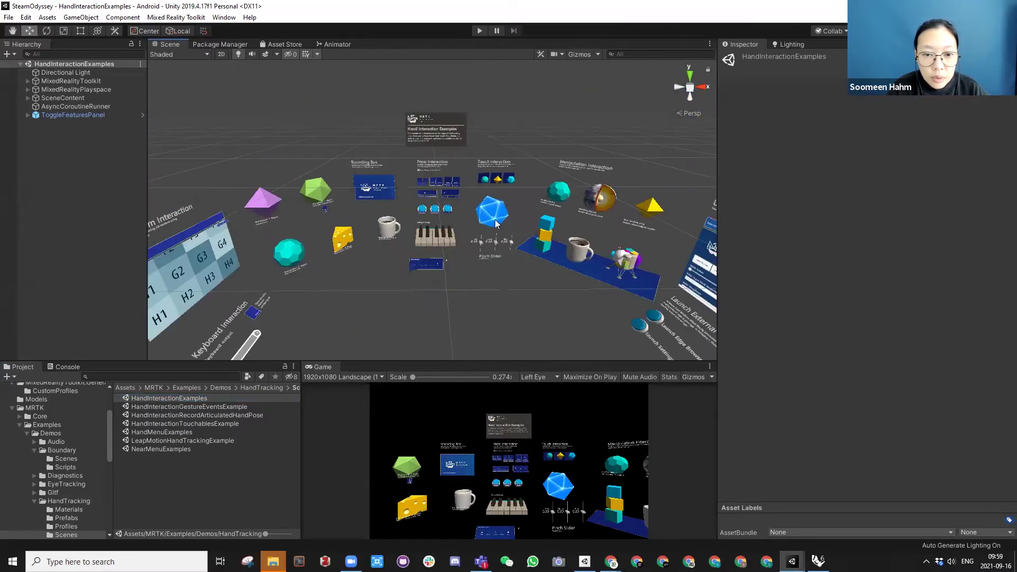
left_click_drag(493, 249, 477, 215, "alt")
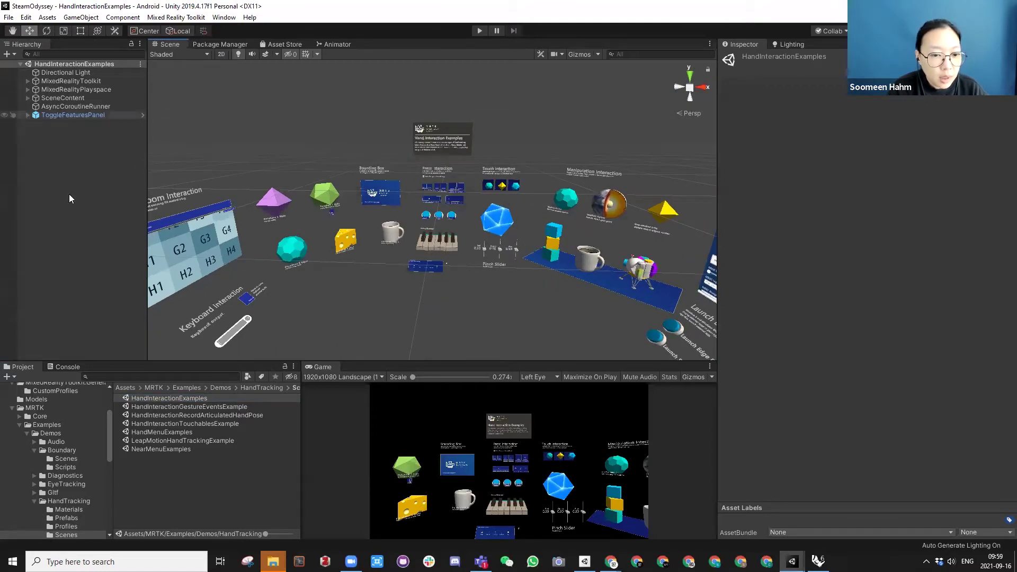
left_click(8, 17)
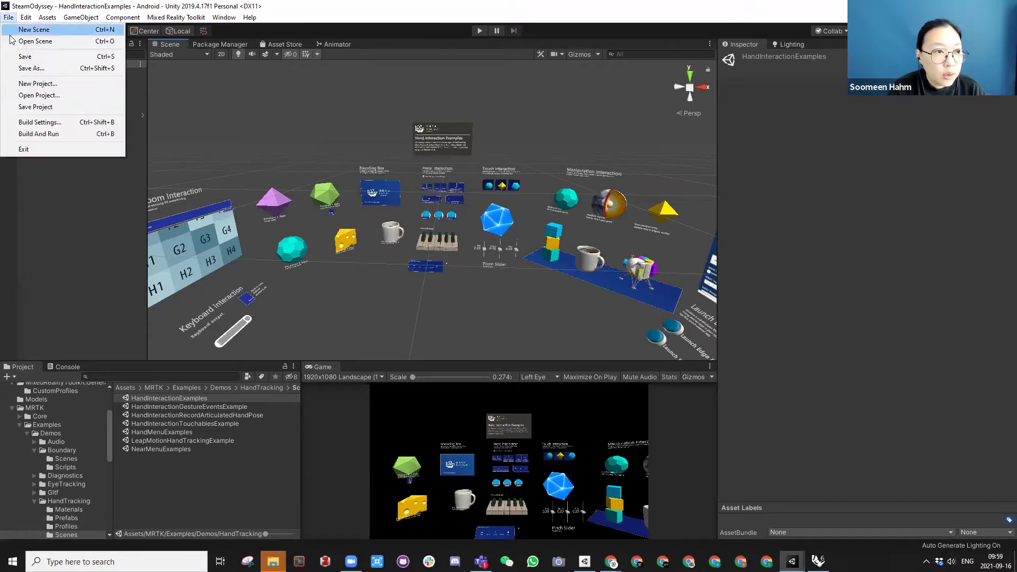
left_click(32, 68)
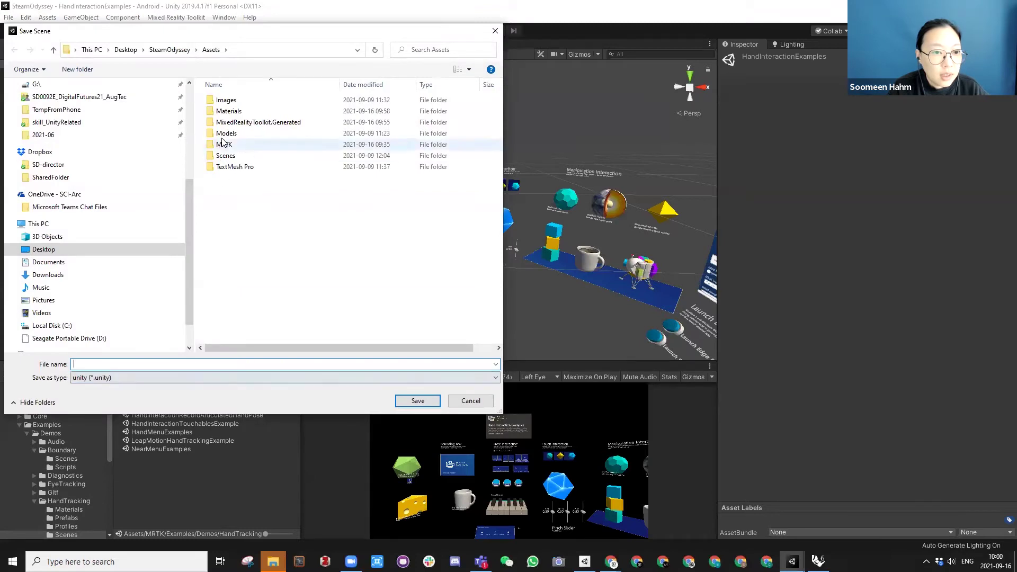
double_click(226, 155)
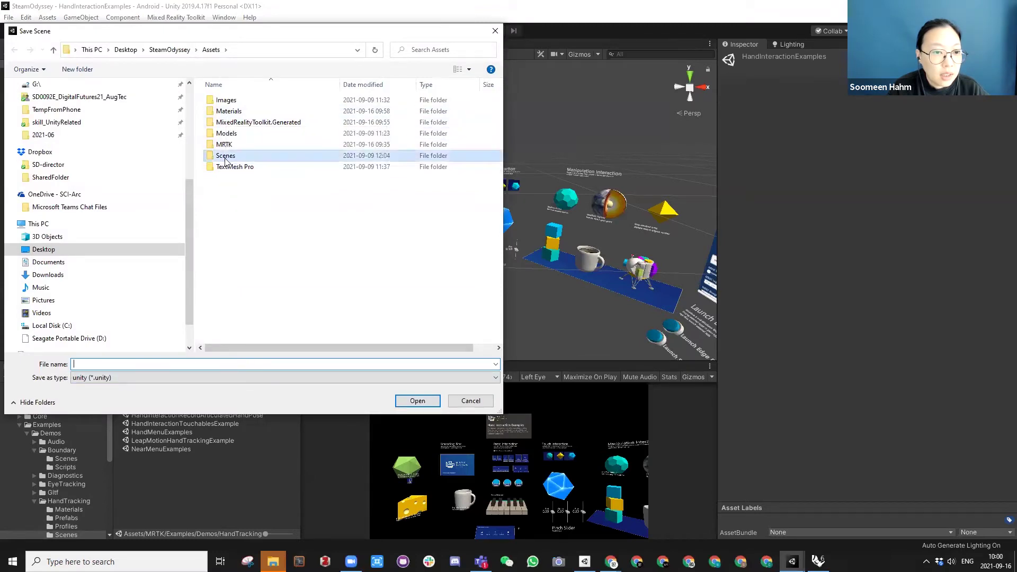
left_click(459, 404)
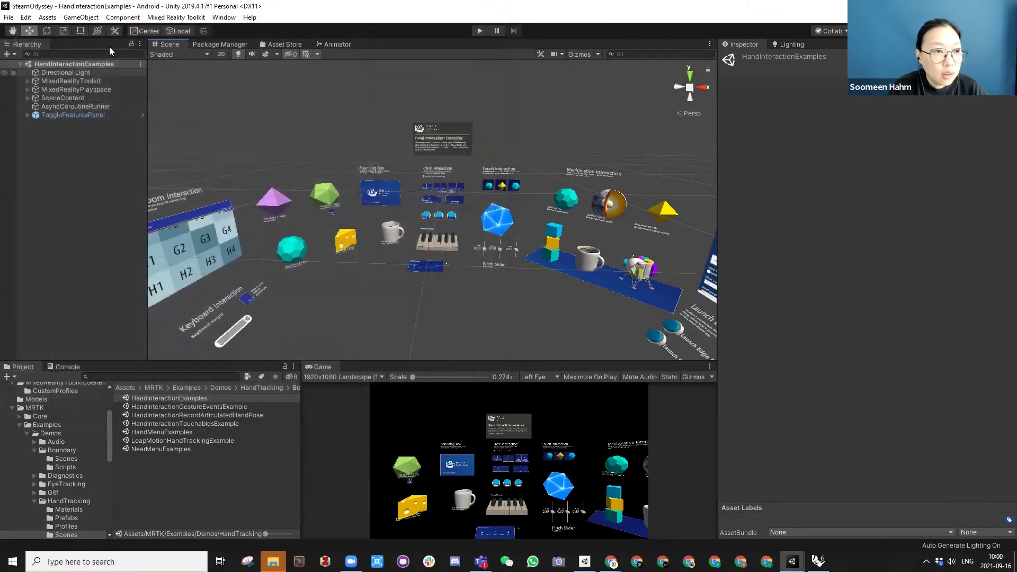
left_click(8, 18)
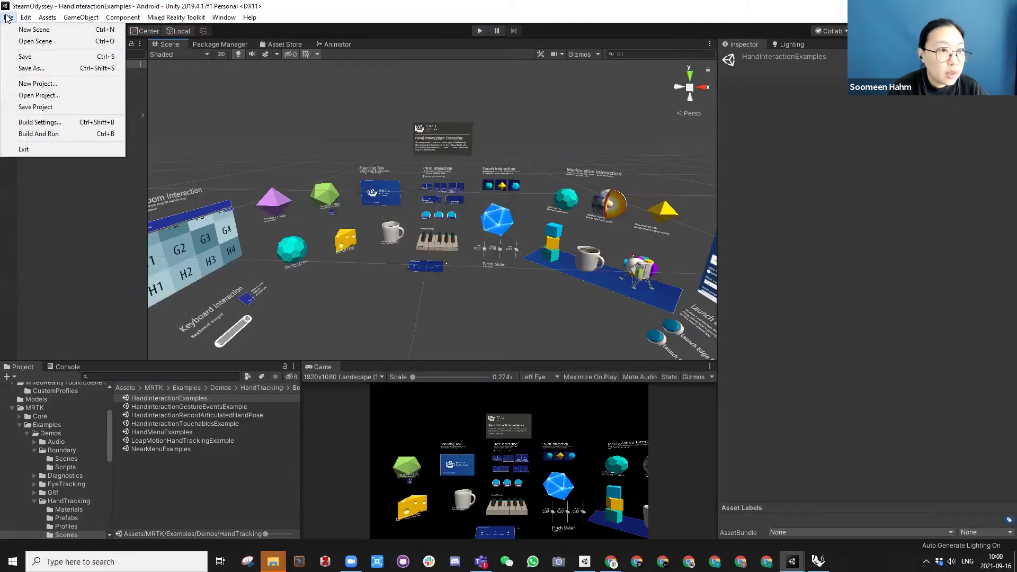
left_click(33, 69)
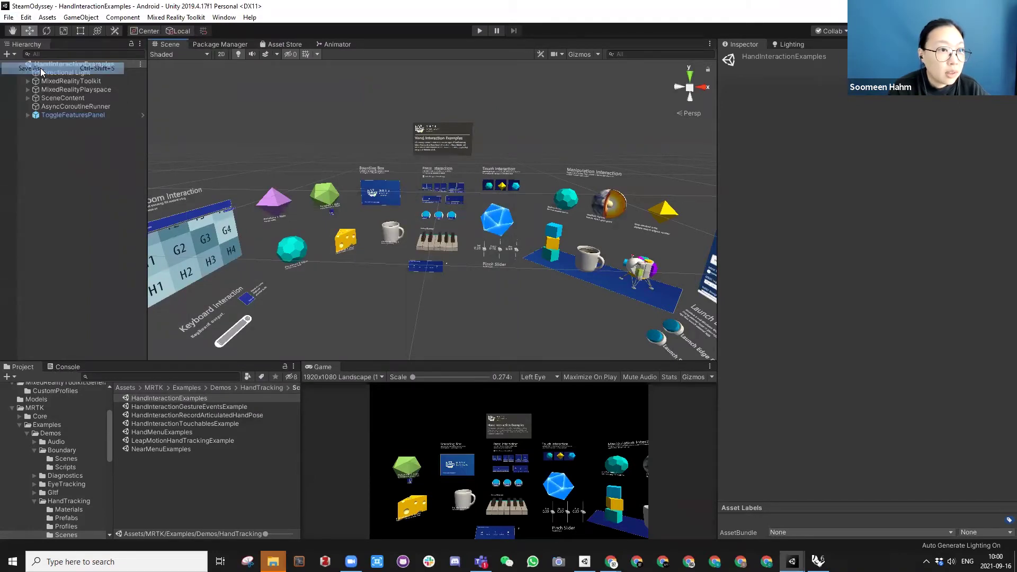
left_click(494, 31)
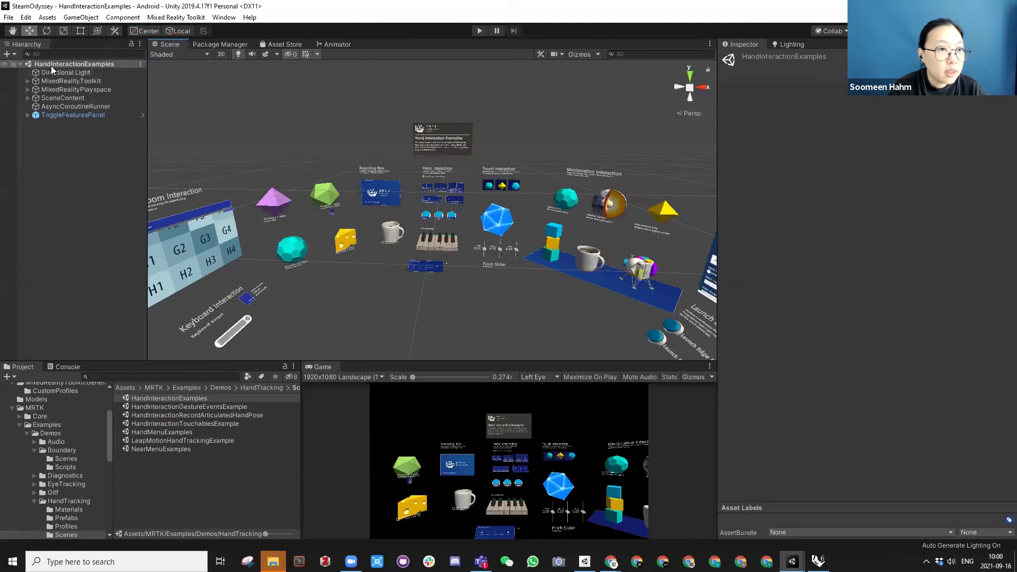
left_click(8, 17)
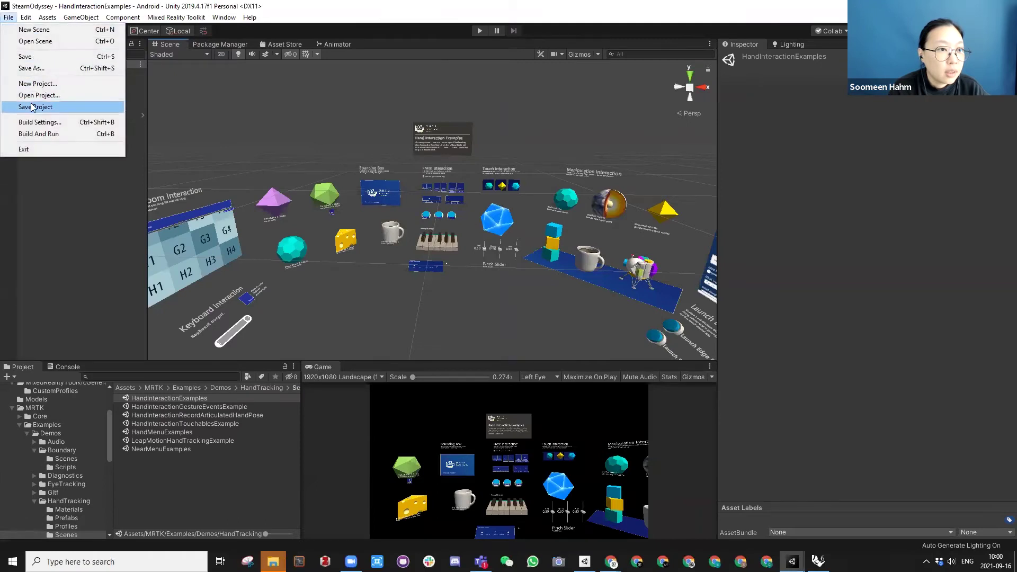
left_click(33, 68)
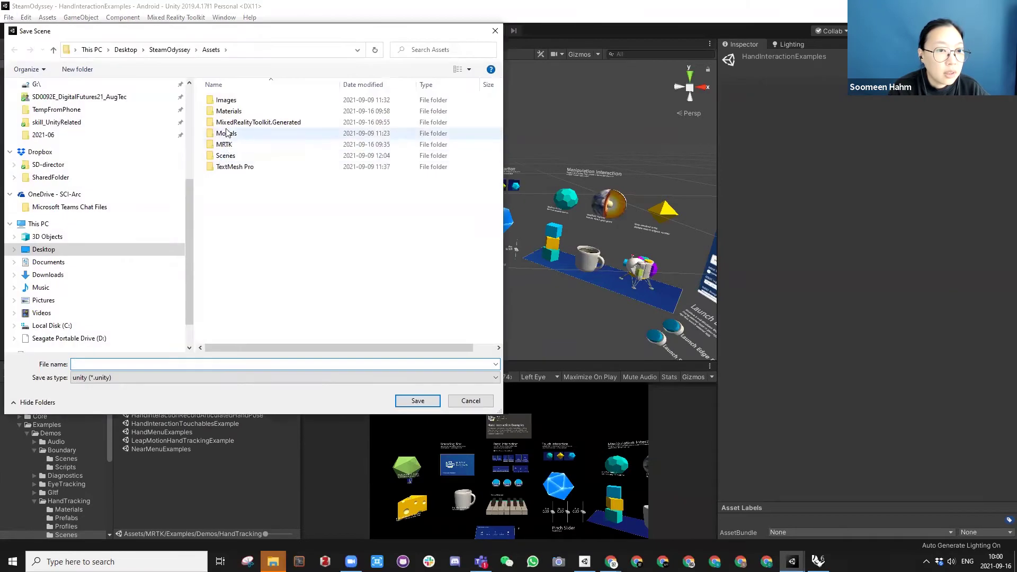
double_click(235, 156)
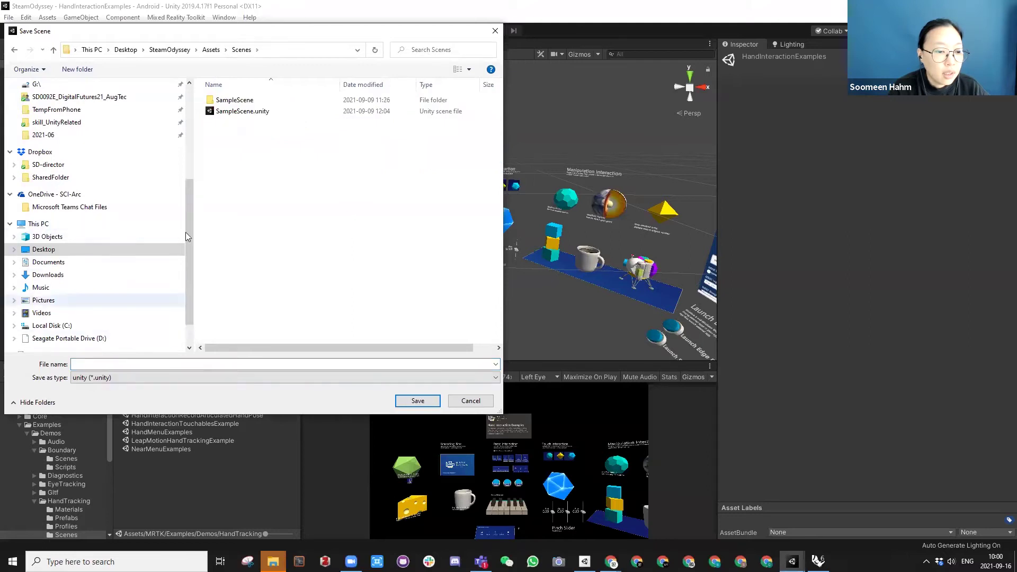
left_click(470, 401)
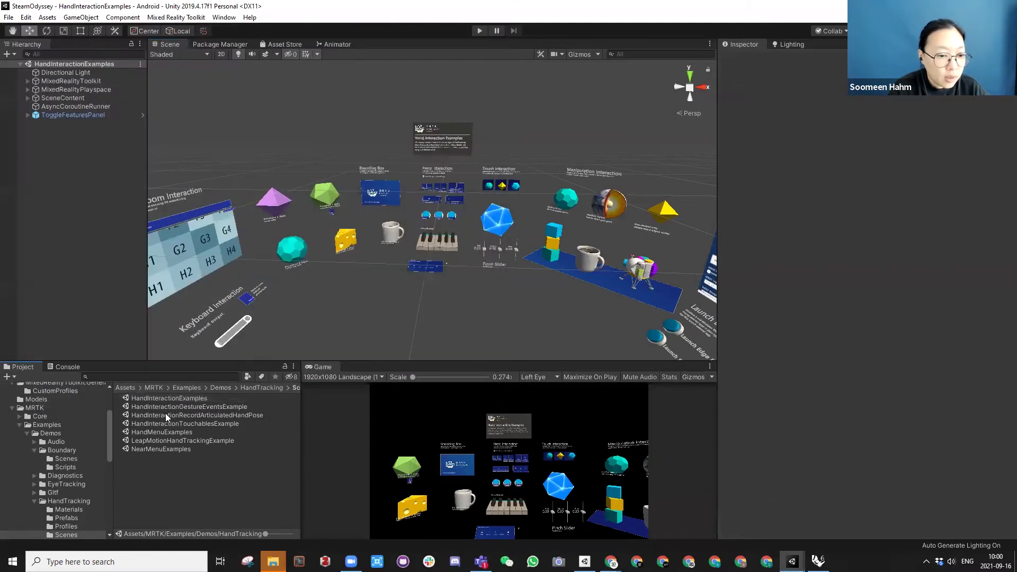
Step: Duplicate the HandInteractionExamples scene, name the copy HandInteractionExamples_SH and open it
key("ctrl+d")
left_click(206, 398)
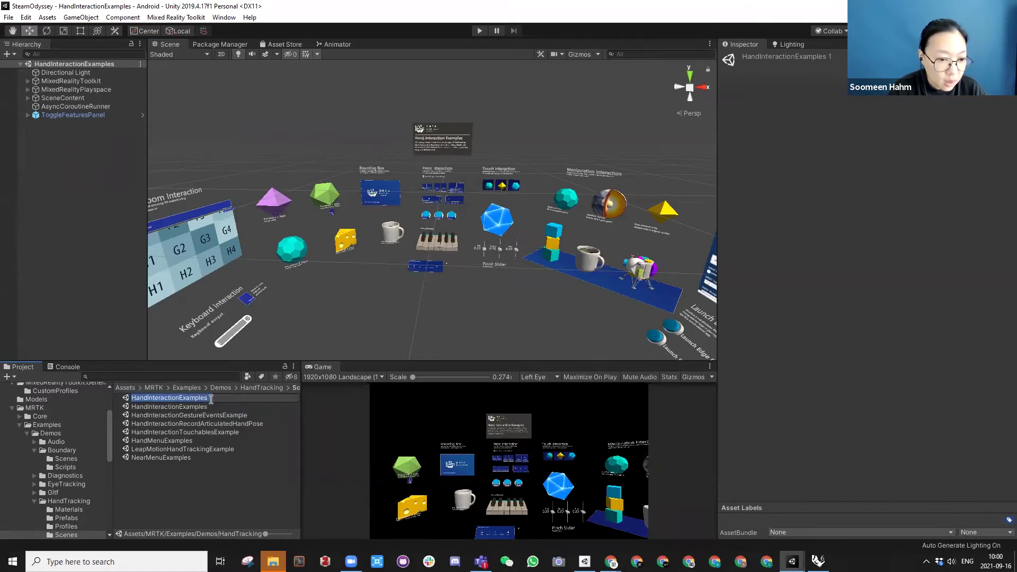
key("BackSpace")
type("_")
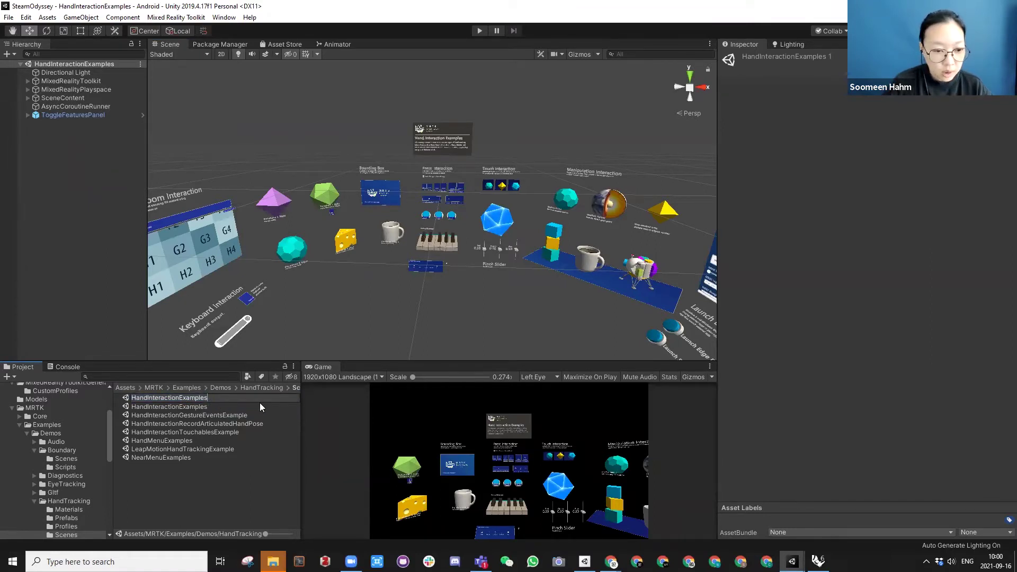
type("SH")
key("Return")
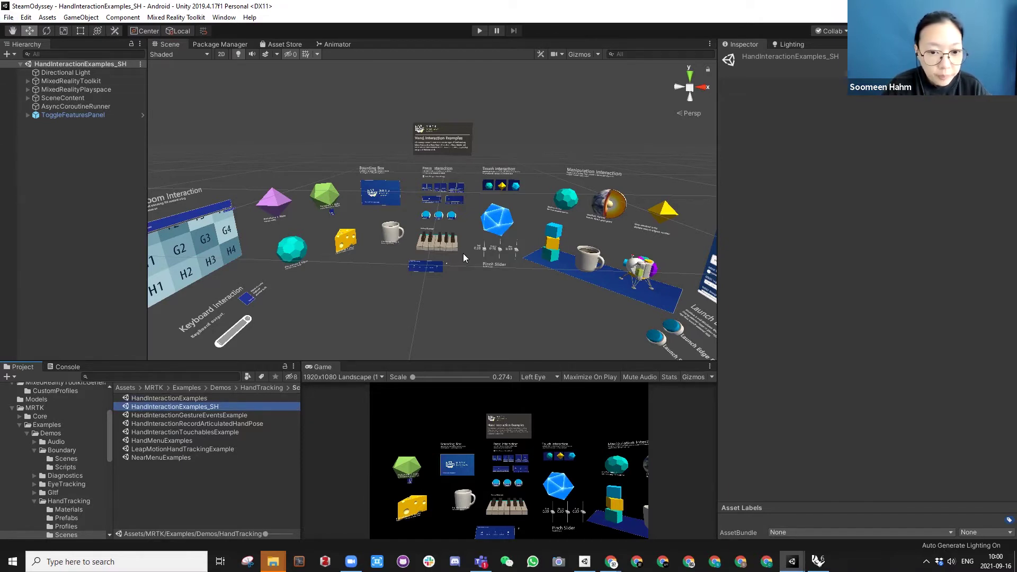
Step: Examine which scene objects belong to each example group under SceneContent
left_click_drag(466, 253, 545, 246, "alt")
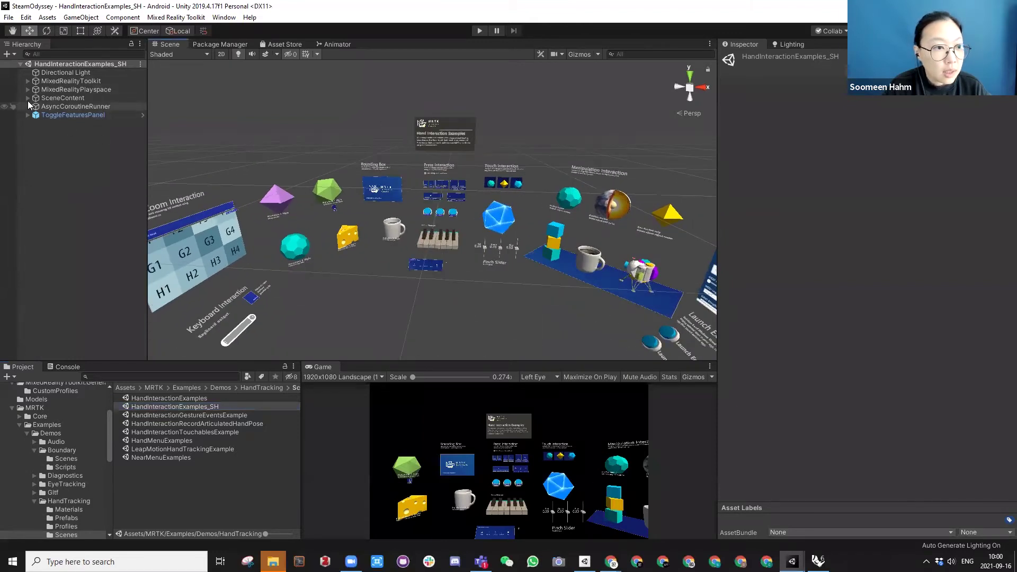
left_click(27, 98)
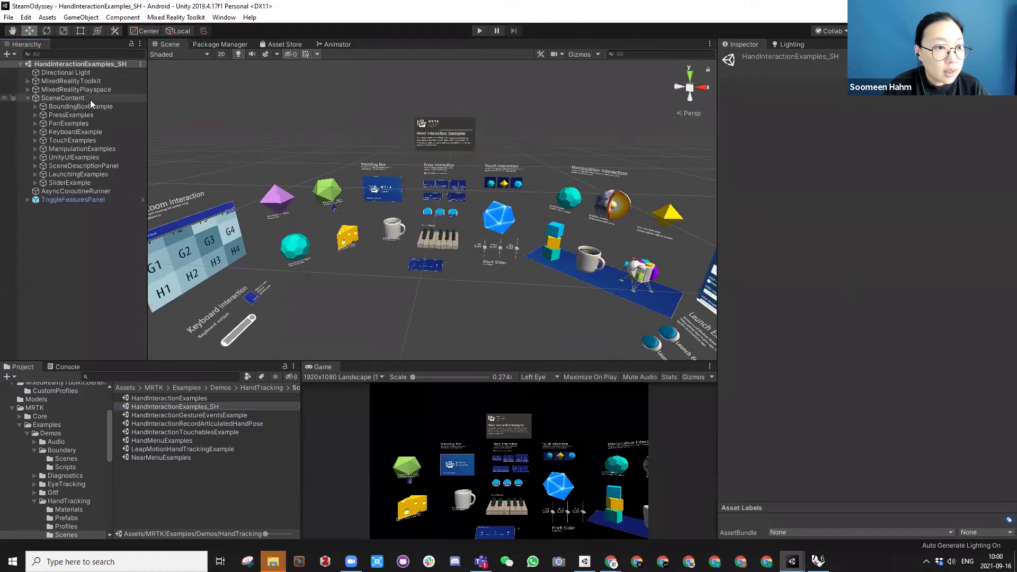
scroll(232, 151, "down", 5)
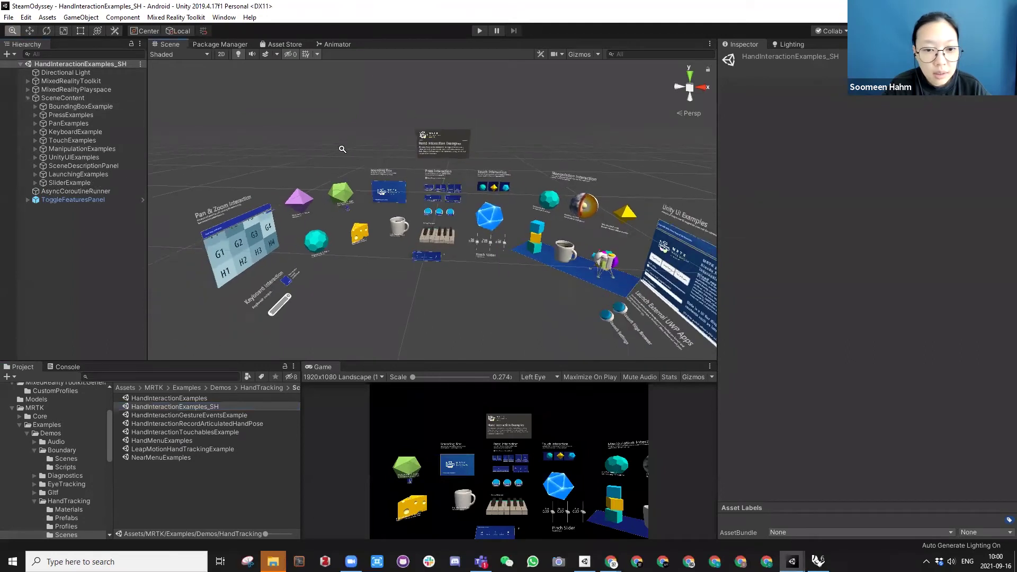
left_click(80, 115)
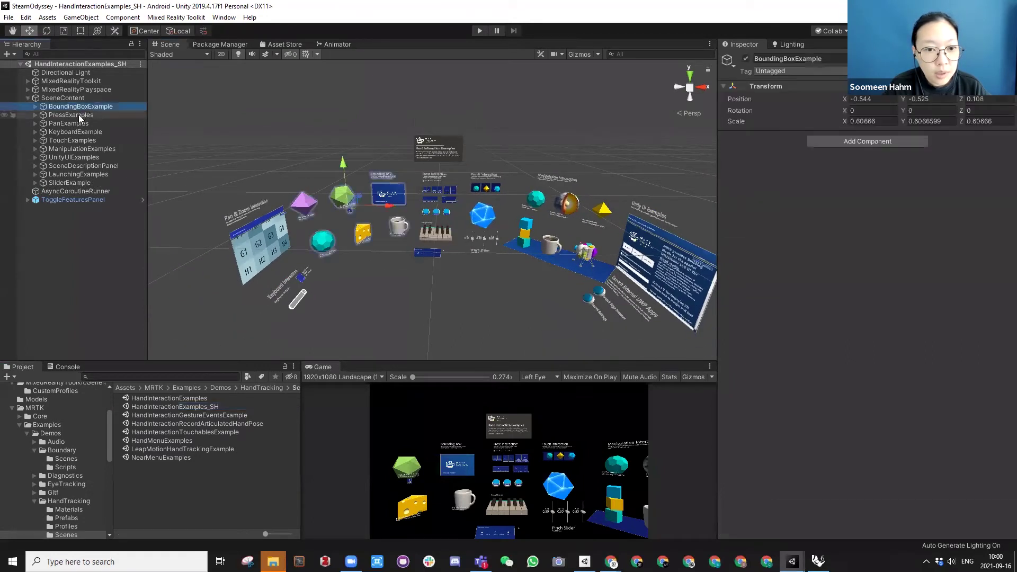
left_click(76, 133)
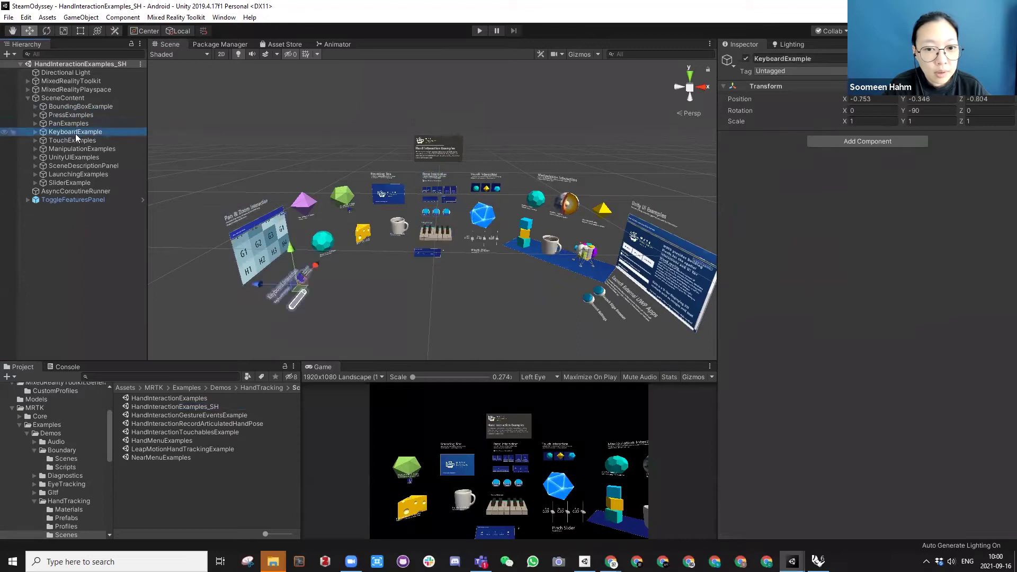
left_click(74, 141)
left_click(75, 149)
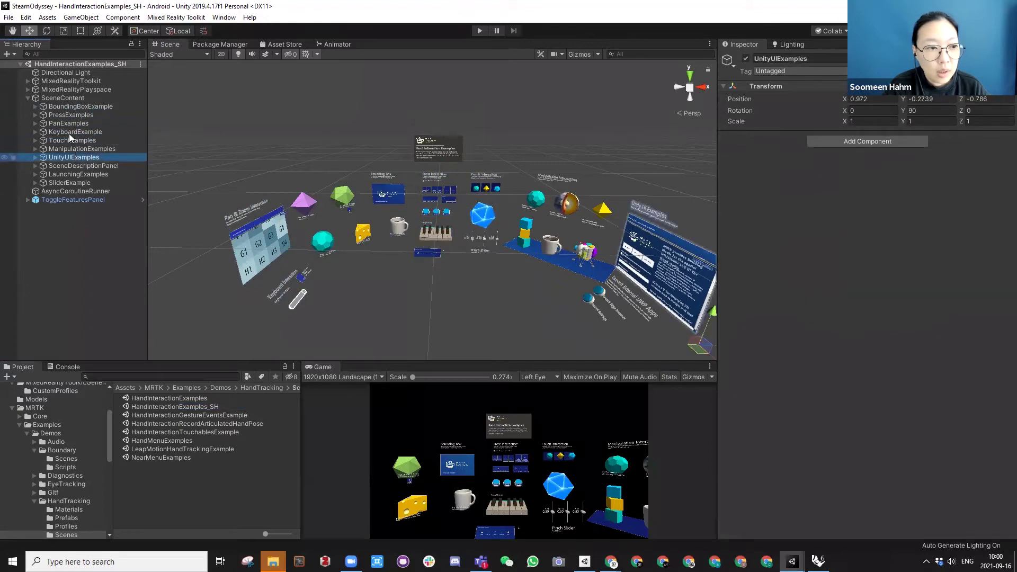
left_click(69, 116)
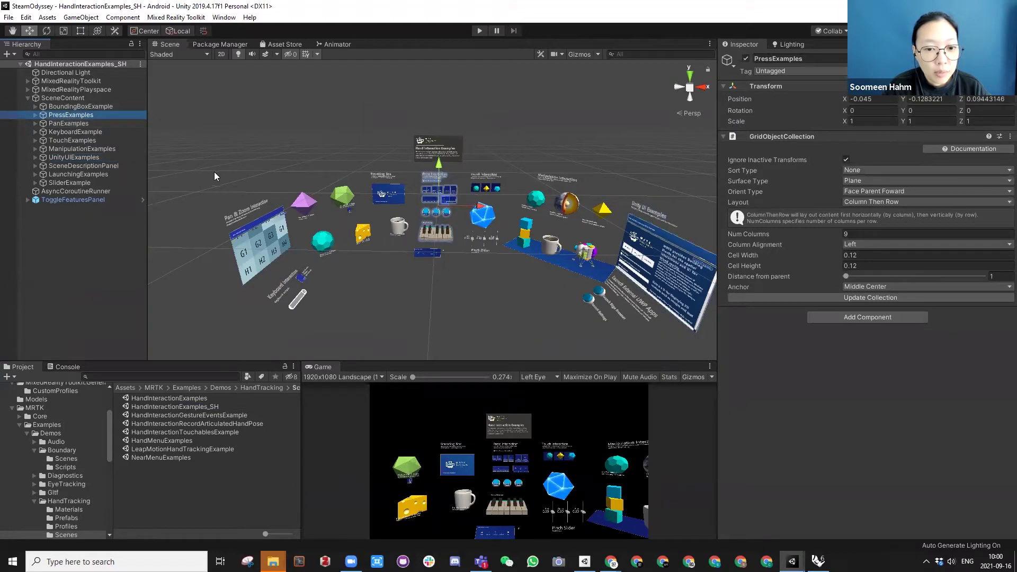
Step: Delete the BoundingBoxExample, PanExamples, TouchExamples and UnityUIExamples groups from SceneContent
left_click(76, 106)
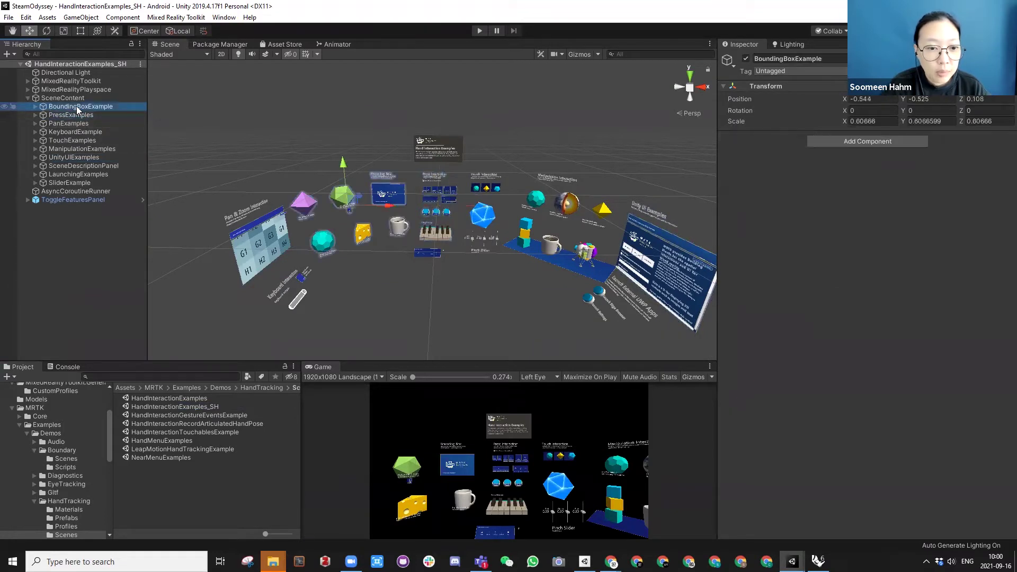
key("Delete")
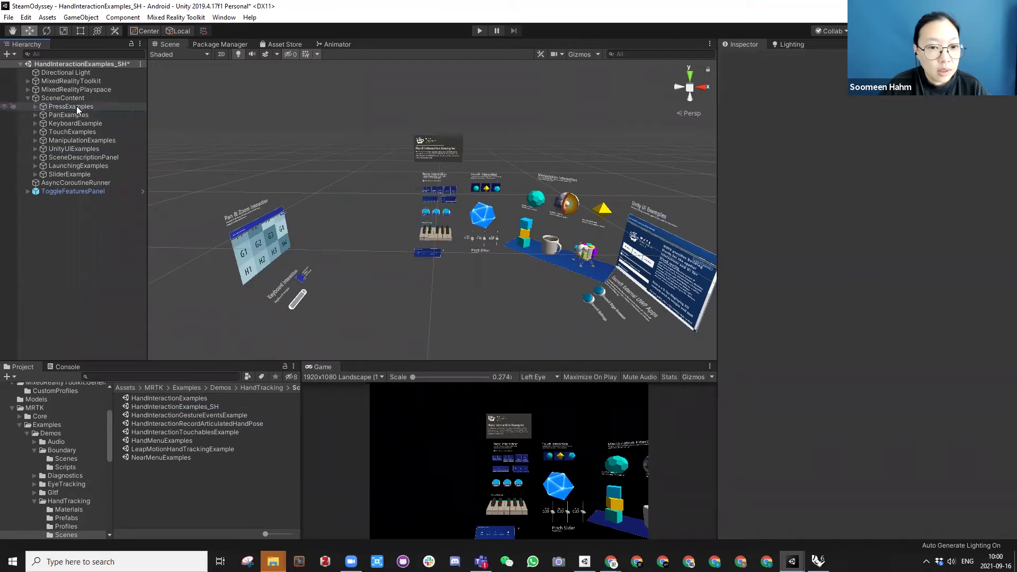
left_click(72, 114)
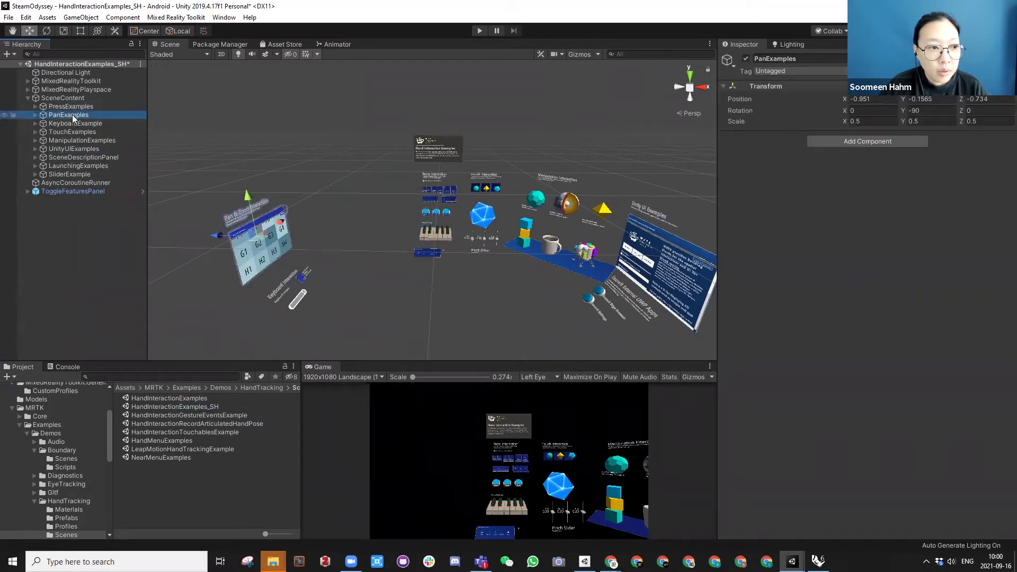
key("Delete")
left_click(72, 124)
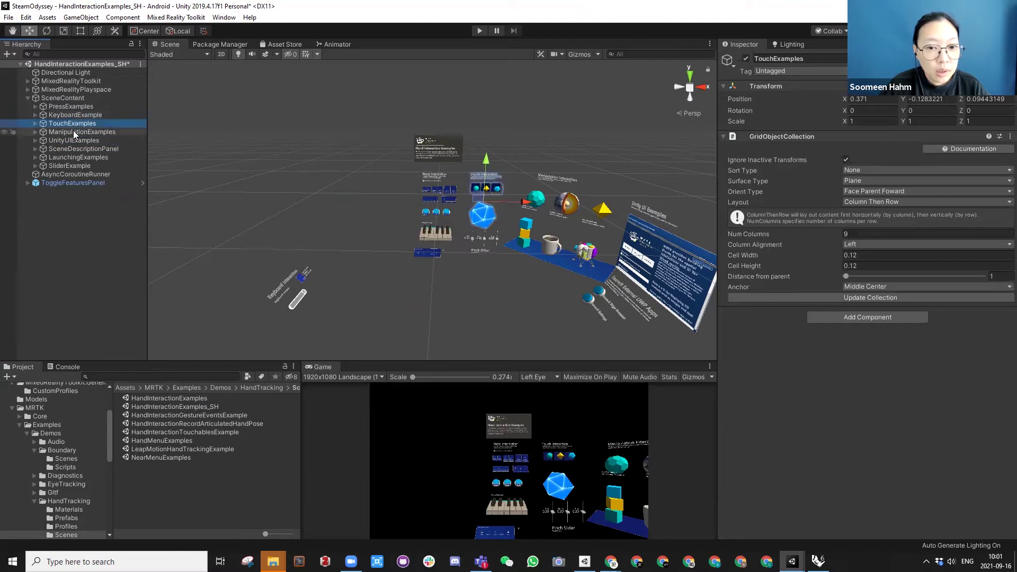
key("Delete")
left_click(73, 132)
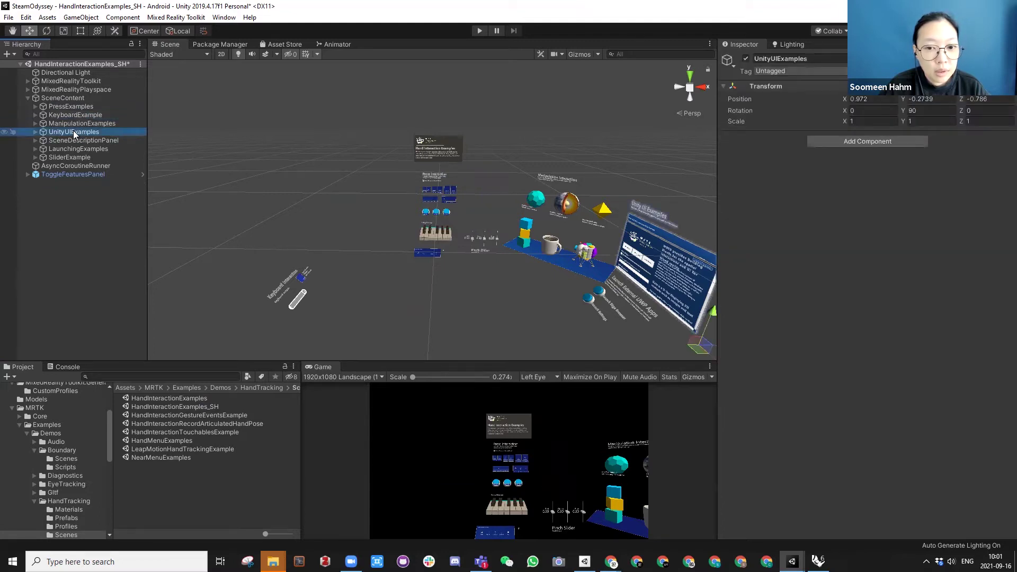
key("Delete")
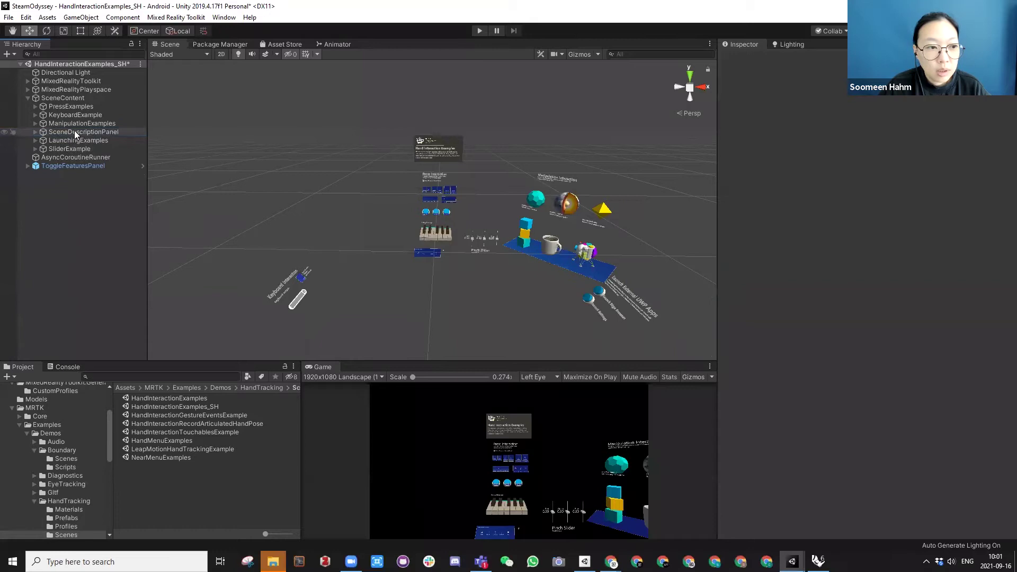
Step: Delete the LaunchingExamples and SliderExample groups from SceneContent
left_click(74, 133)
left_click(76, 141)
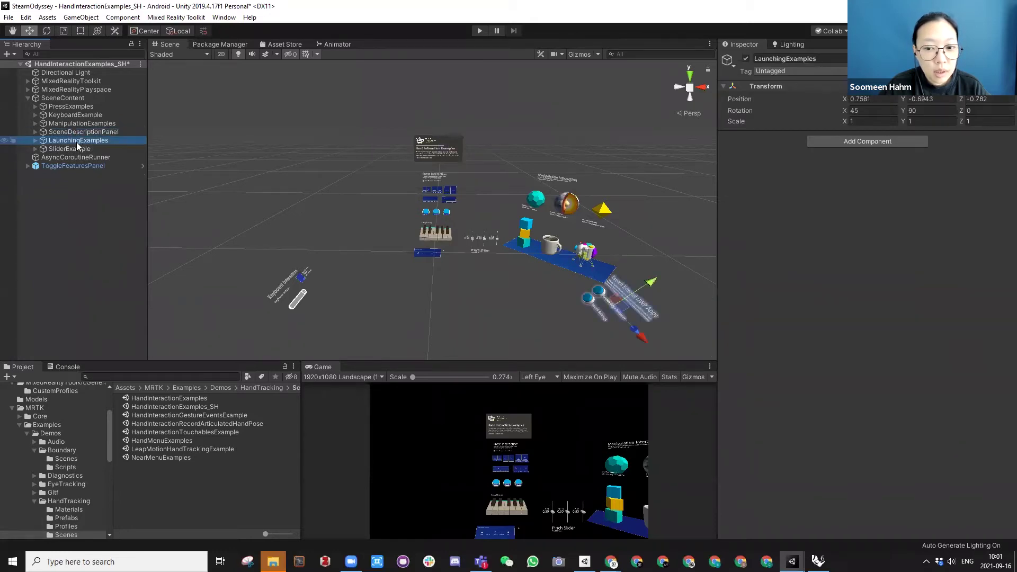
key("Delete")
left_click(76, 139)
key("Delete")
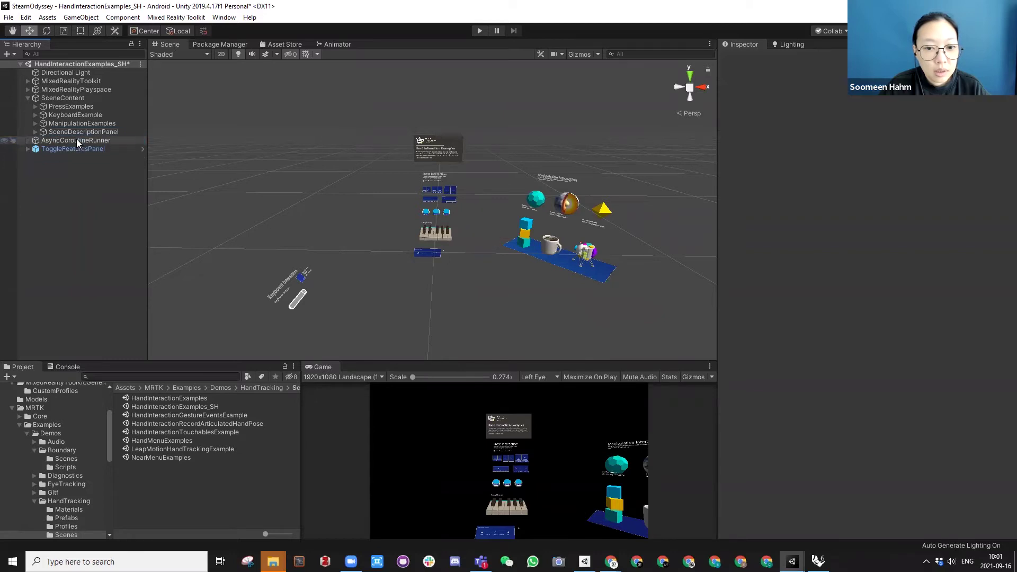
Step: Find the group that contains the lunar module and delete that ManipulationExamples group from SceneContent
left_click(76, 140)
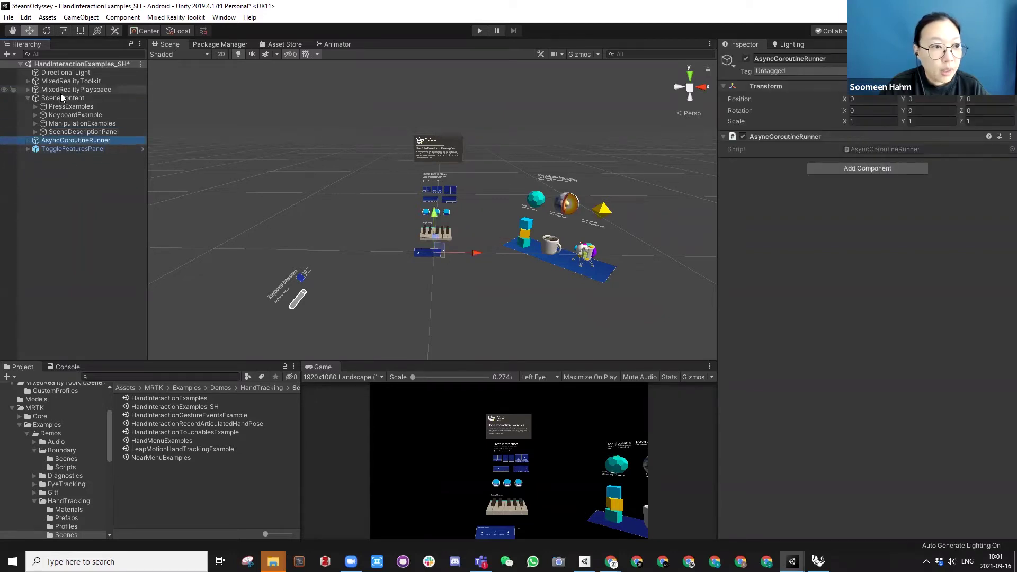
left_click(57, 107)
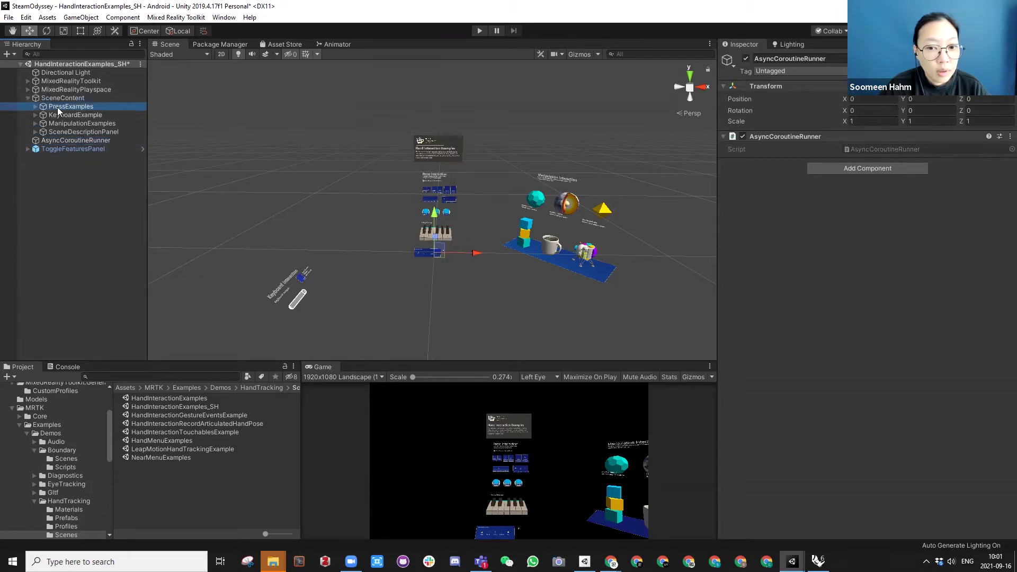
left_click(578, 256)
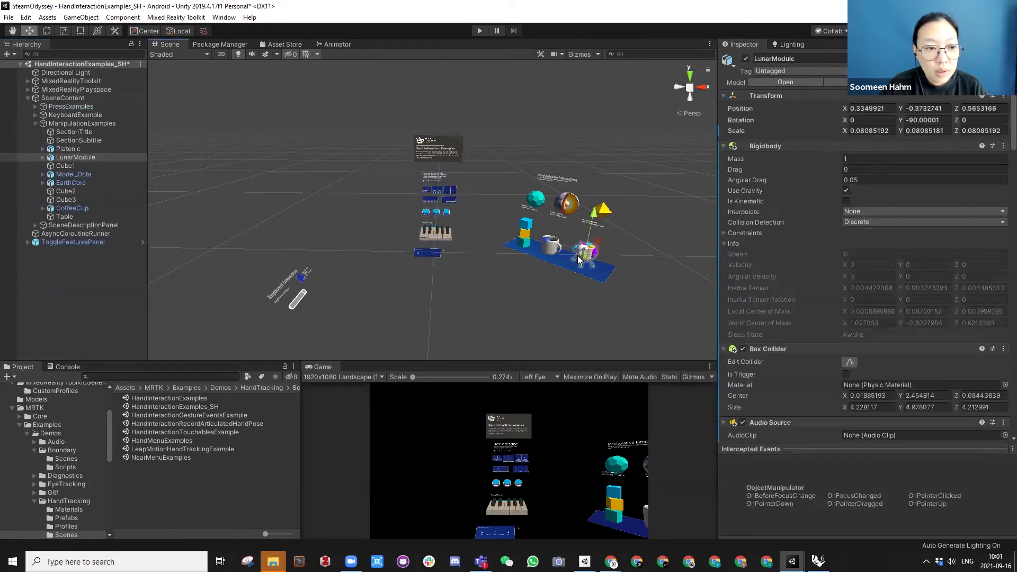
left_click(68, 126)
left_click(36, 124)
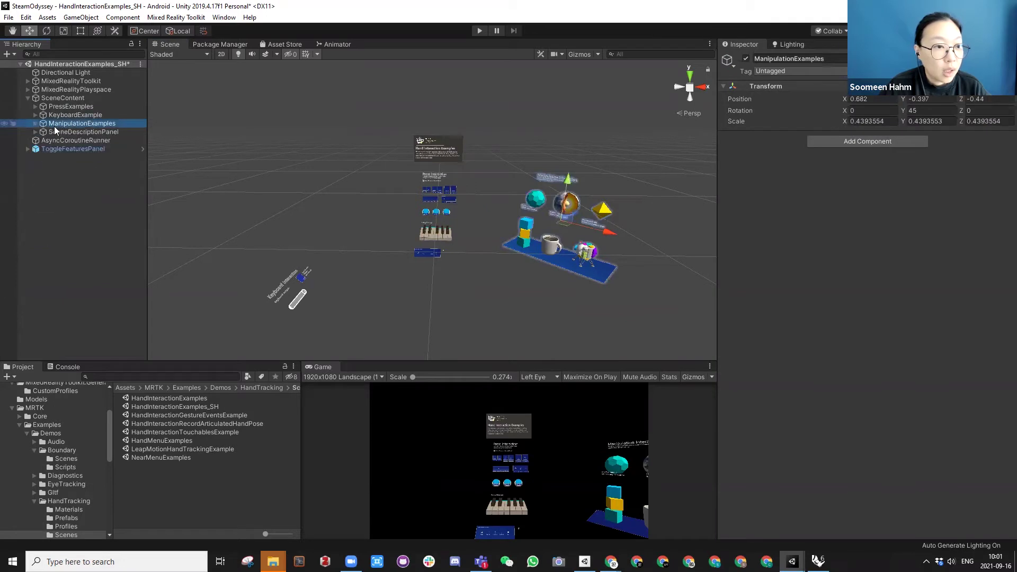
key("Delete")
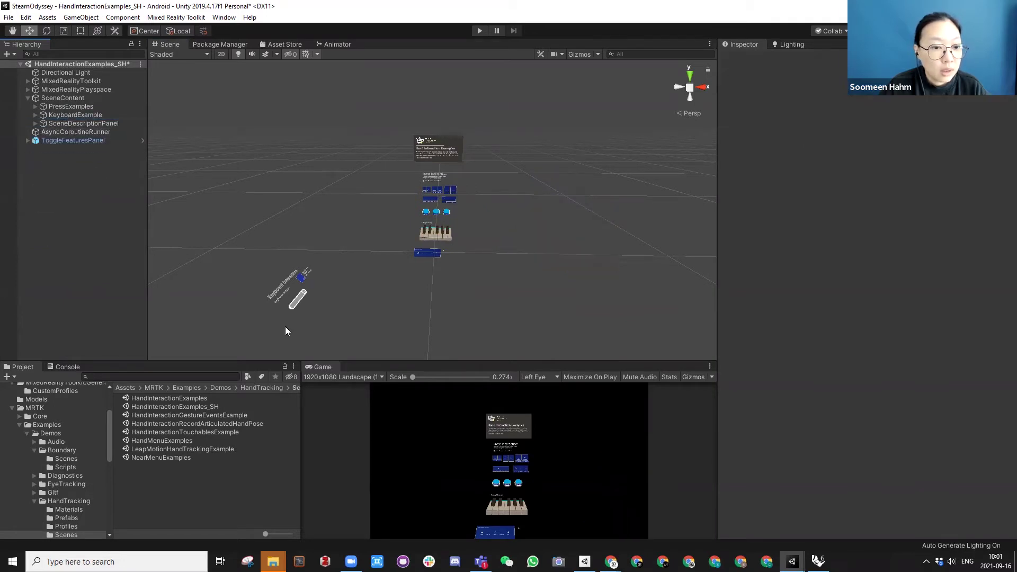
Step: Delete the KeyboardExample group from SceneContent, keeping PressExamples and SceneDescriptionPanel
left_click(282, 292)
left_click(69, 115)
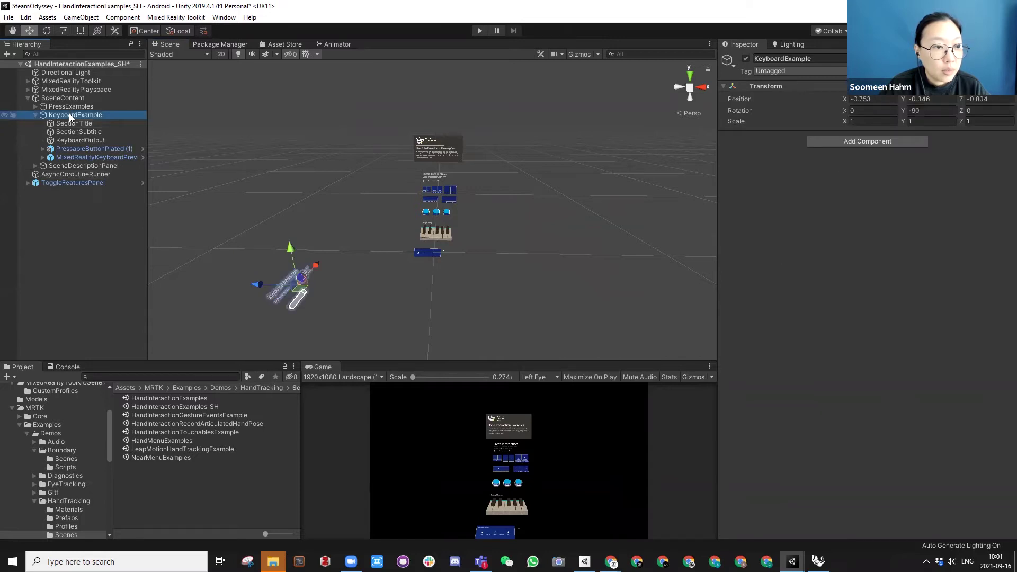
left_click(35, 115)
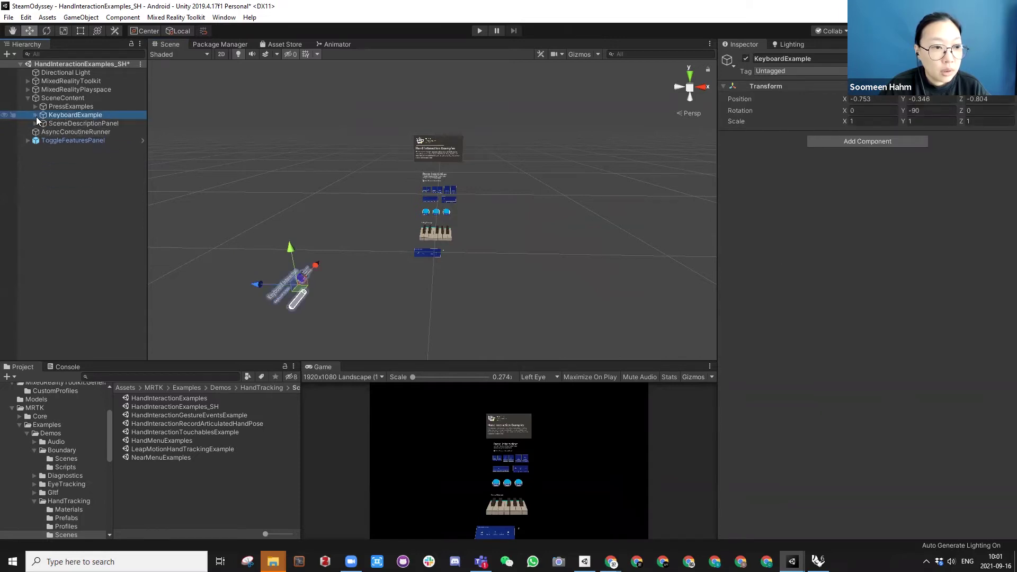
left_click(72, 114)
key("BackSpace")
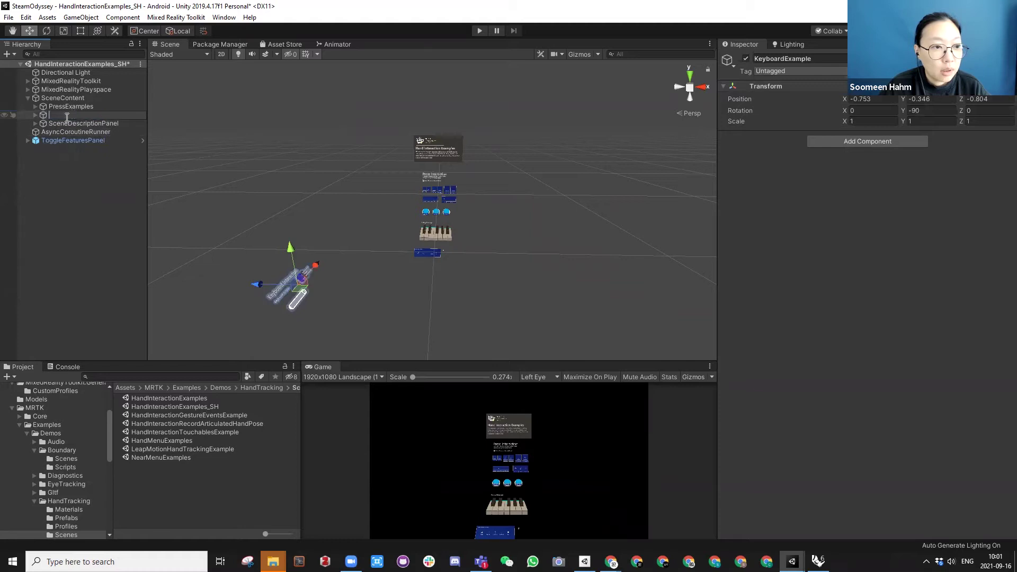
key("Delete")
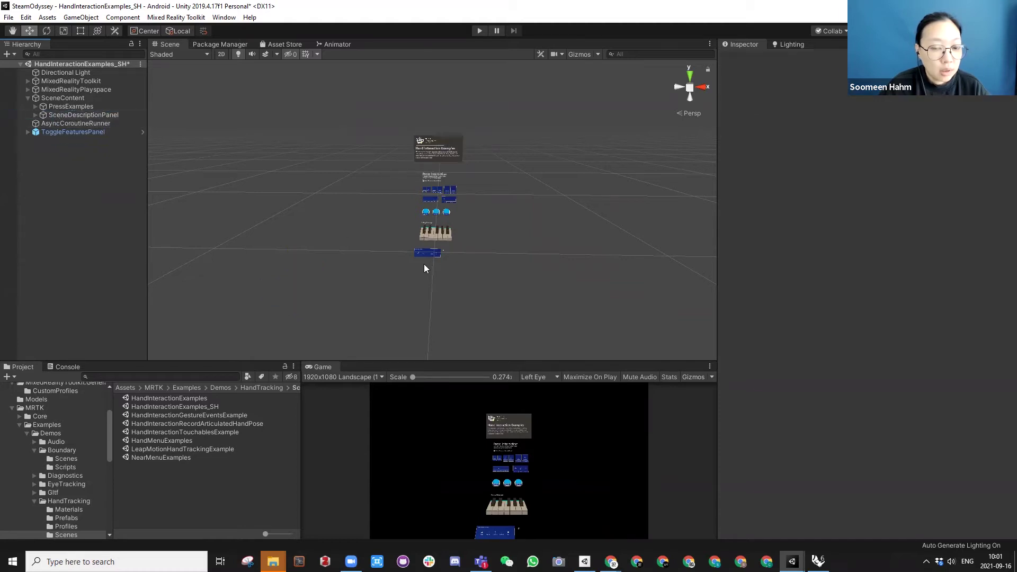
Step: Enlarge the Game view and run the reduced press interaction scene in play mode
scroll(433, 259, "up", 3)
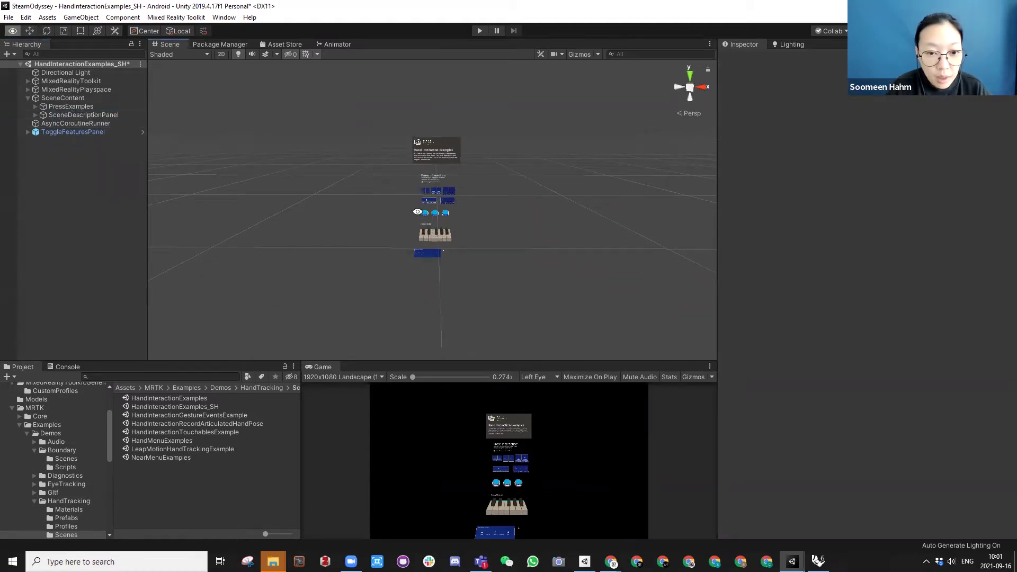
scroll(488, 240, "up", 5)
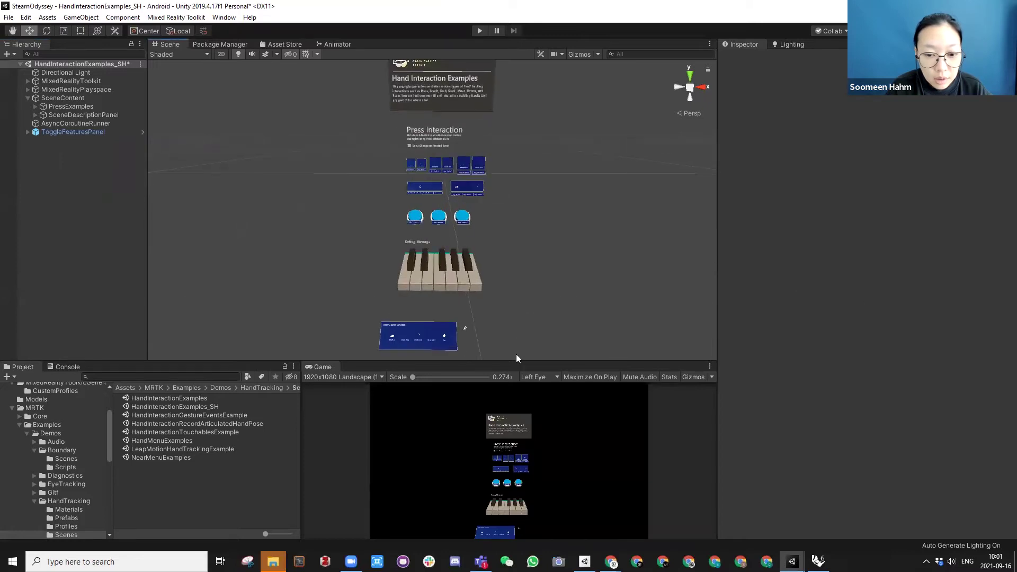
left_click_drag(516, 362, 479, 156)
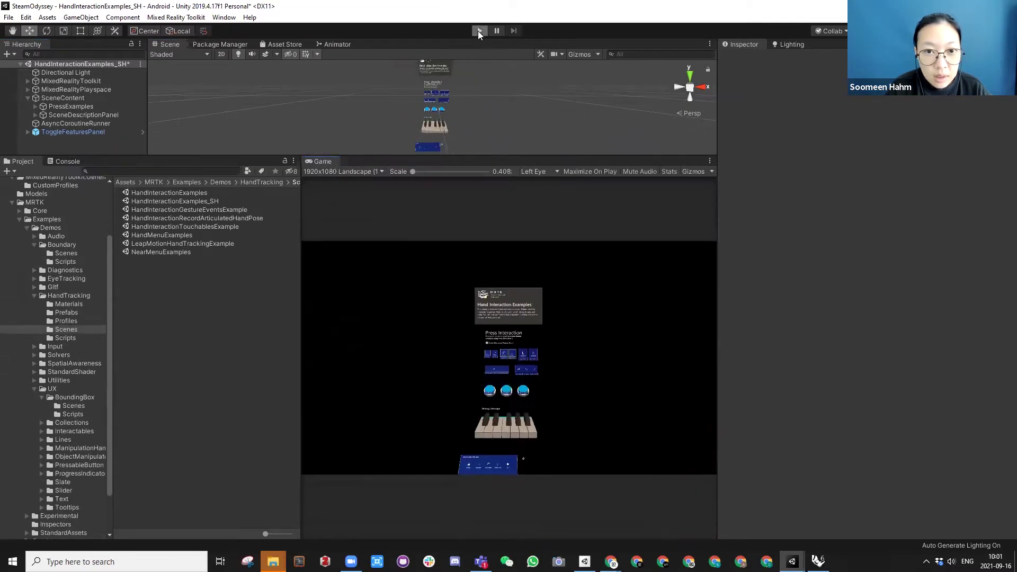
left_click(479, 31)
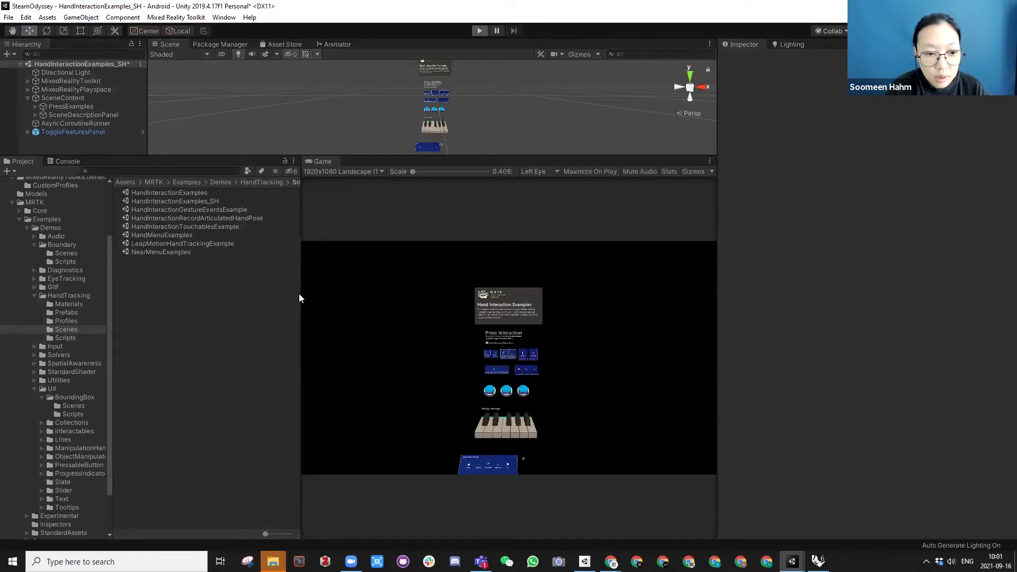
Step: Widen the Game view and test the middle round button and the Color Change on Pressed Event checkbox in play mode
left_click_drag(299, 291, 123, 290)
key("w")
mouse_move(420, 356)
right_mouse_down()
mouse_move(420, 367)
mouse_move(429, 356)
mouse_move(416, 339)
mouse_move(415, 355)
right_mouse_up()
left_click(421, 357)
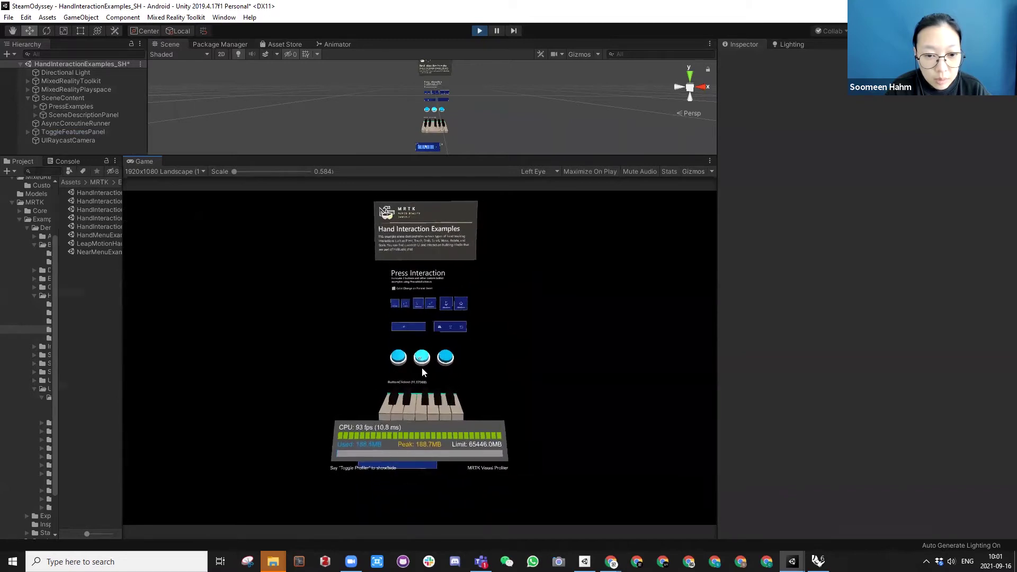
left_click(394, 289)
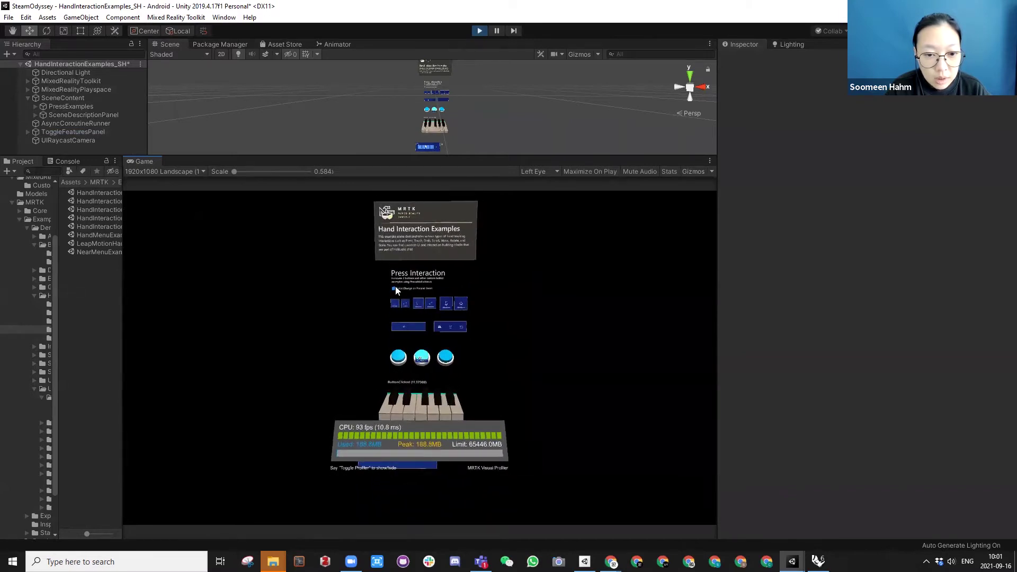
left_click(422, 357)
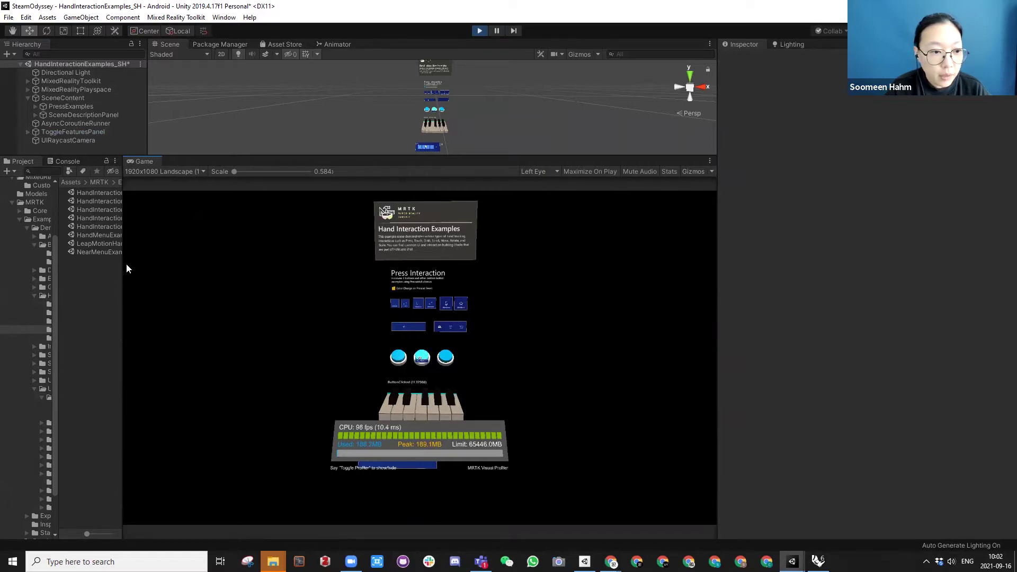
Step: Shrink the Game view, enlarge the Scene view and stop play mode
left_click_drag(123, 270, 340, 295)
left_click_drag(398, 156, 422, 397)
left_click(480, 30)
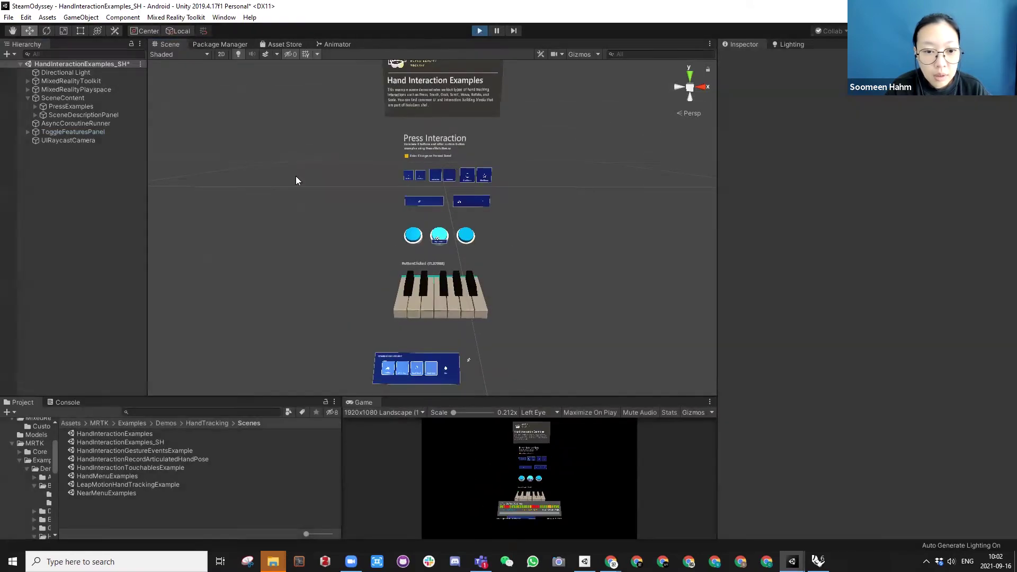
Step: Delete the Piano object from the PressExamples group
left_click(409, 296)
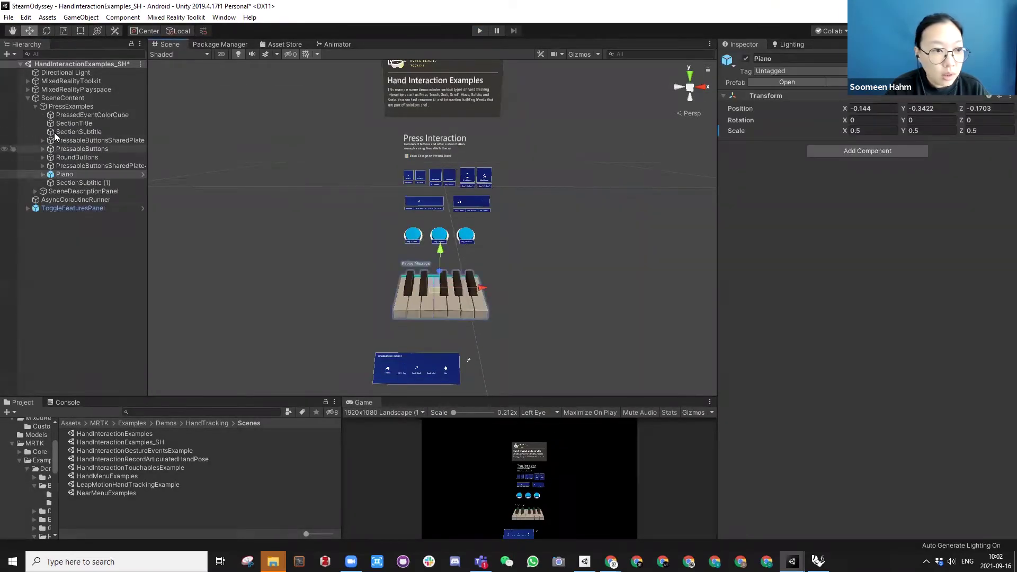
left_click(42, 174)
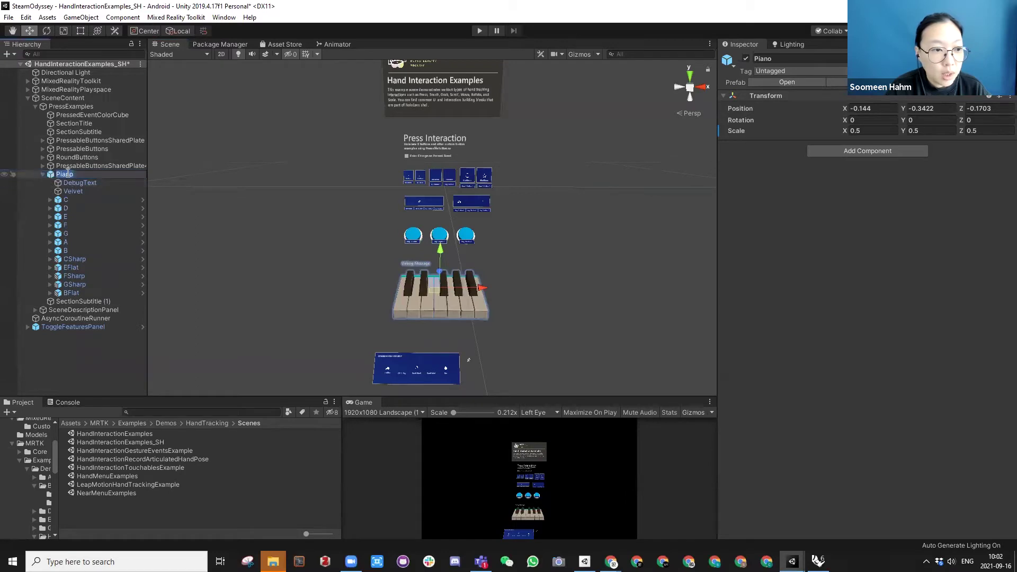
left_click(64, 168)
left_click(64, 174)
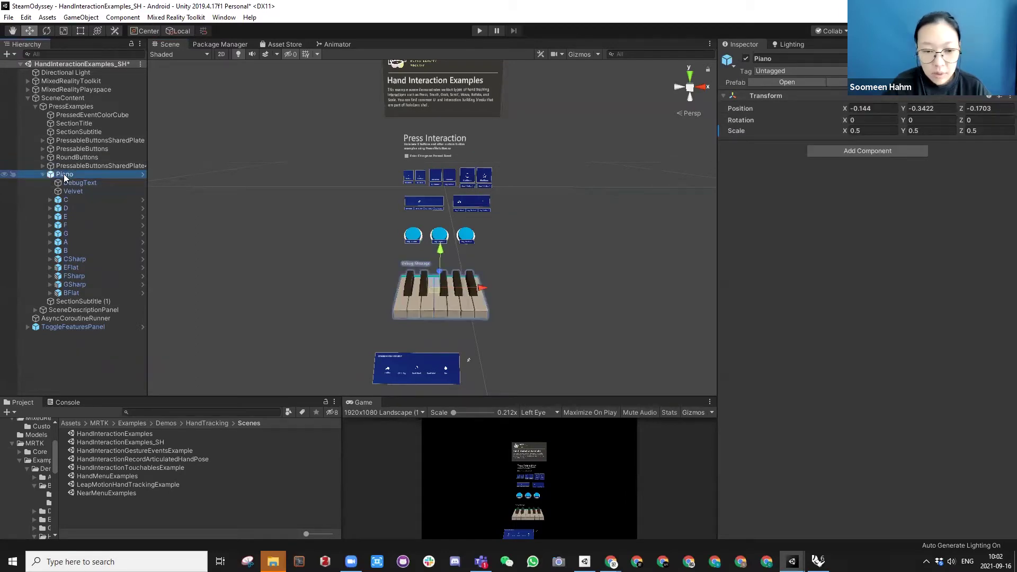
key("Delete")
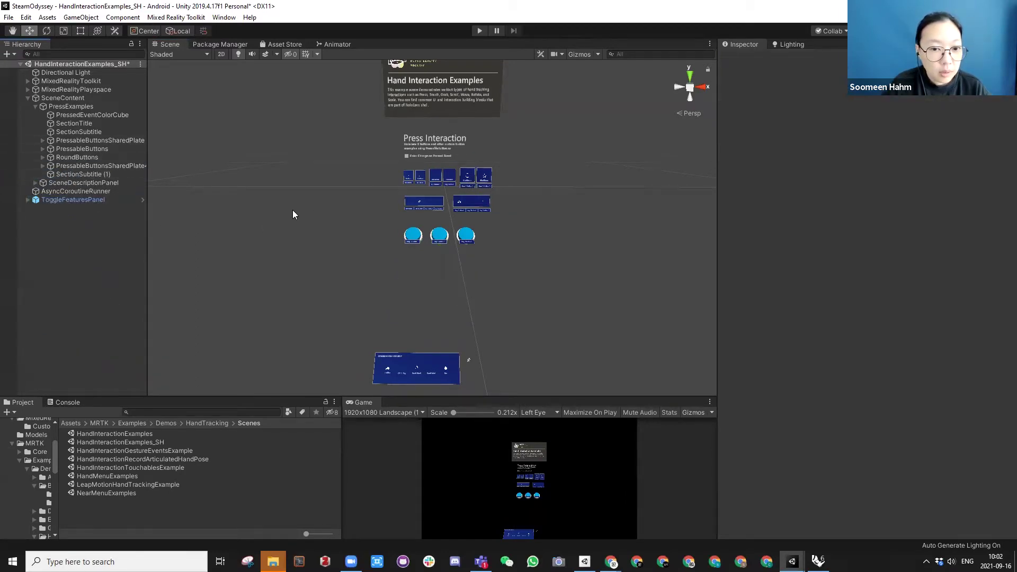
Step: Widen the Hierarchy, select PressableRoundButton (1) in RoundButtons and examine it among the press example buttons in the scene
scroll(405, 225, "up", 5)
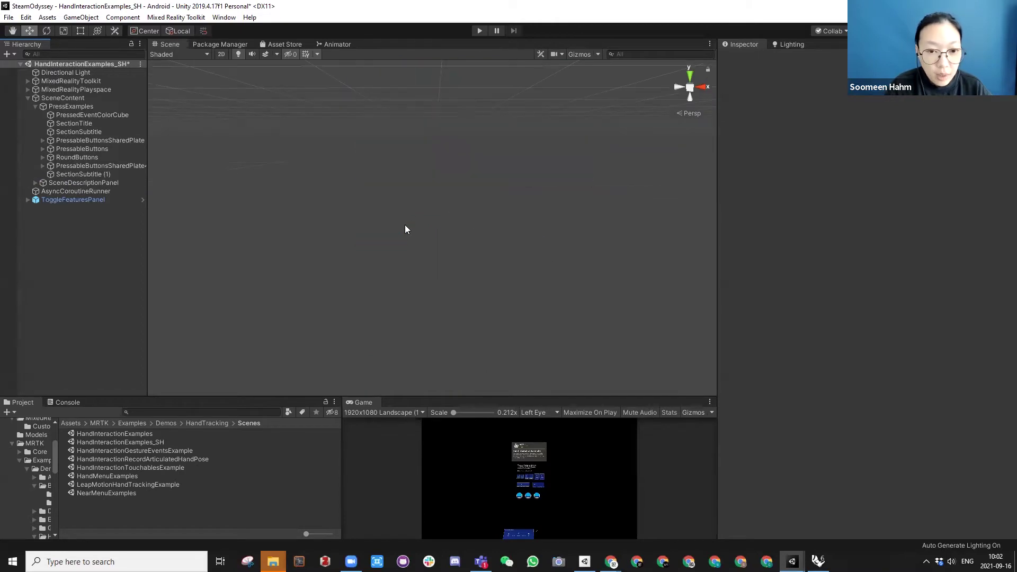
key("w")
left_click(403, 260)
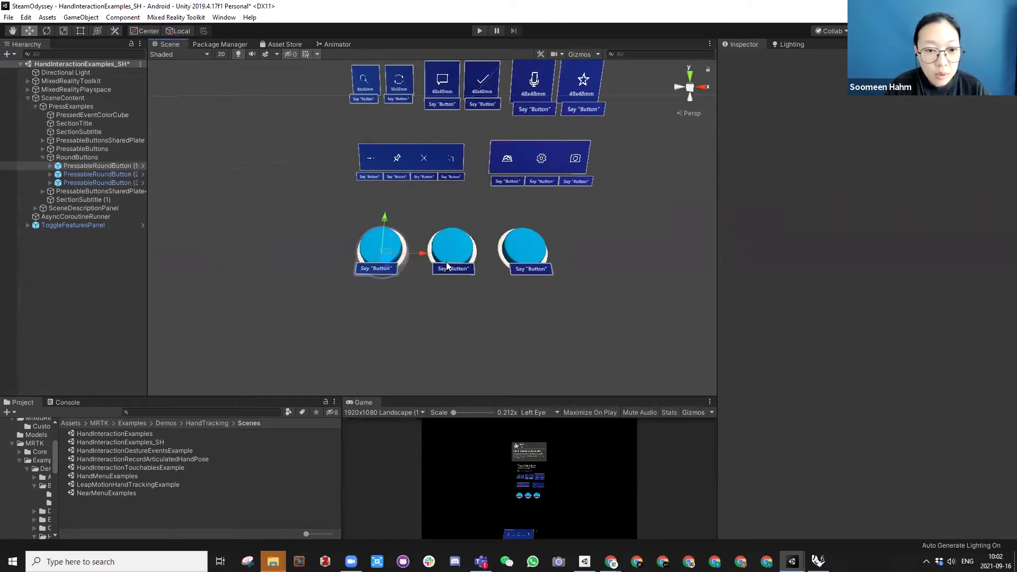
left_click_drag(145, 209, 172, 206)
left_click(264, 249)
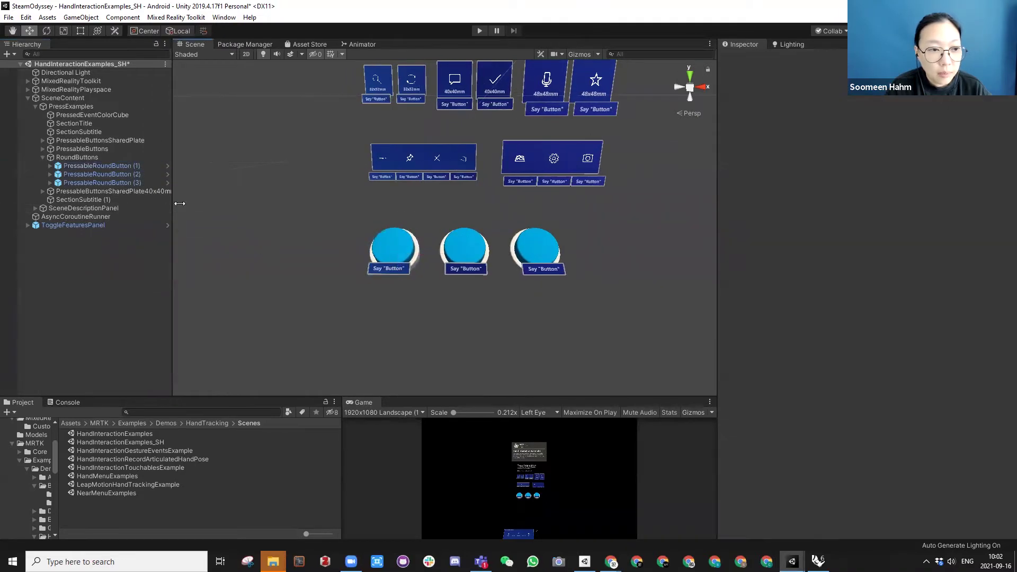
left_click(122, 166)
scroll(390, 277, "down", 5)
mouse_move(439, 265)
left_mouse_down("alt")
mouse_move(274, 275)
mouse_move(165, 218)
mouse_move(493, 270)
mouse_move(448, 261)
mouse_move(438, 231)
mouse_move(452, 259)
left_mouse_up("alt")
scroll(424, 238, "up", 6)
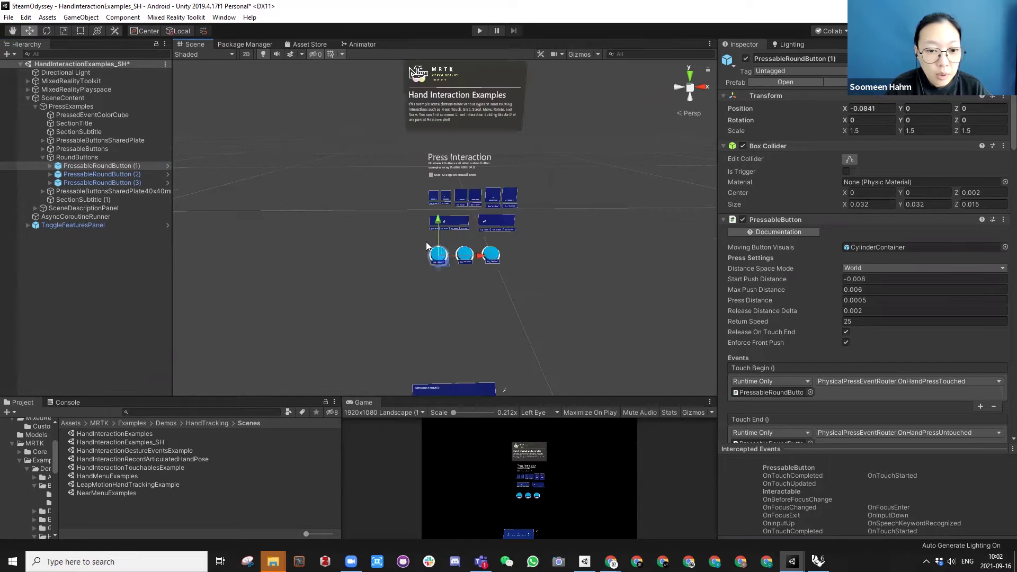
middle_click_drag(428, 278, 397, 261)
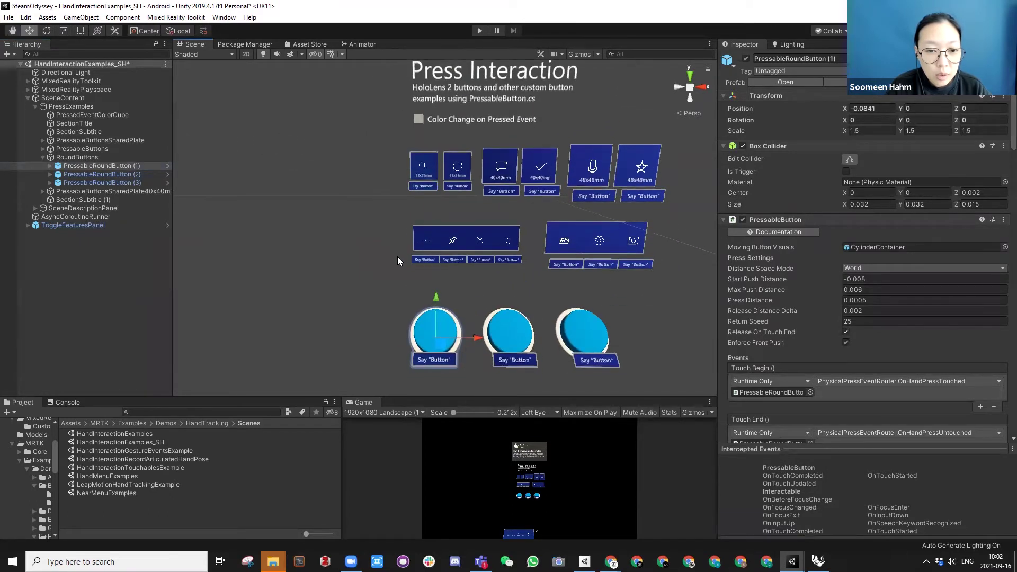
Step: Restore the Unity window to a smaller size that exposes the desktop and widen the project's folder tree
double_click(348, 12)
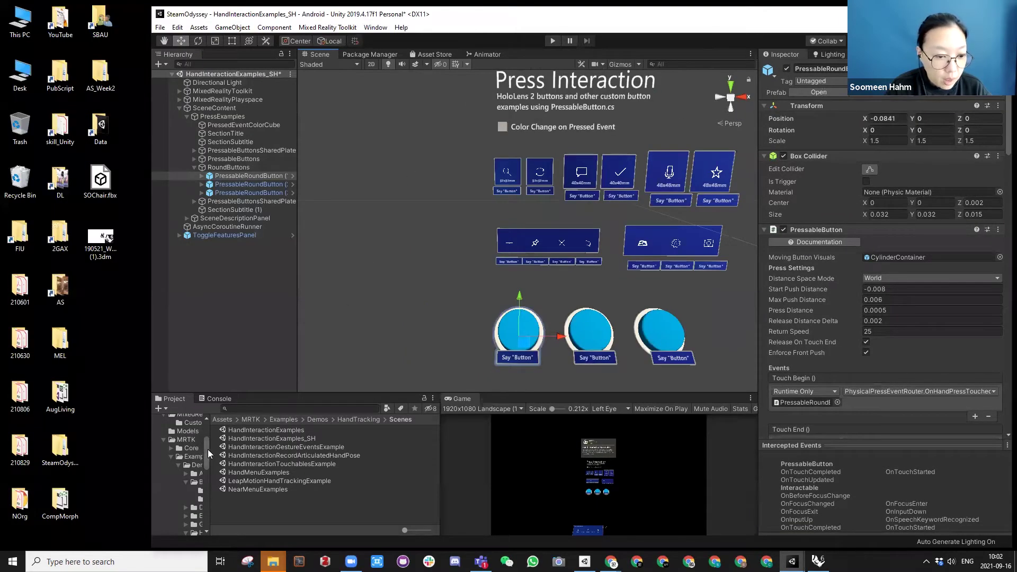
left_click_drag(209, 453, 269, 448)
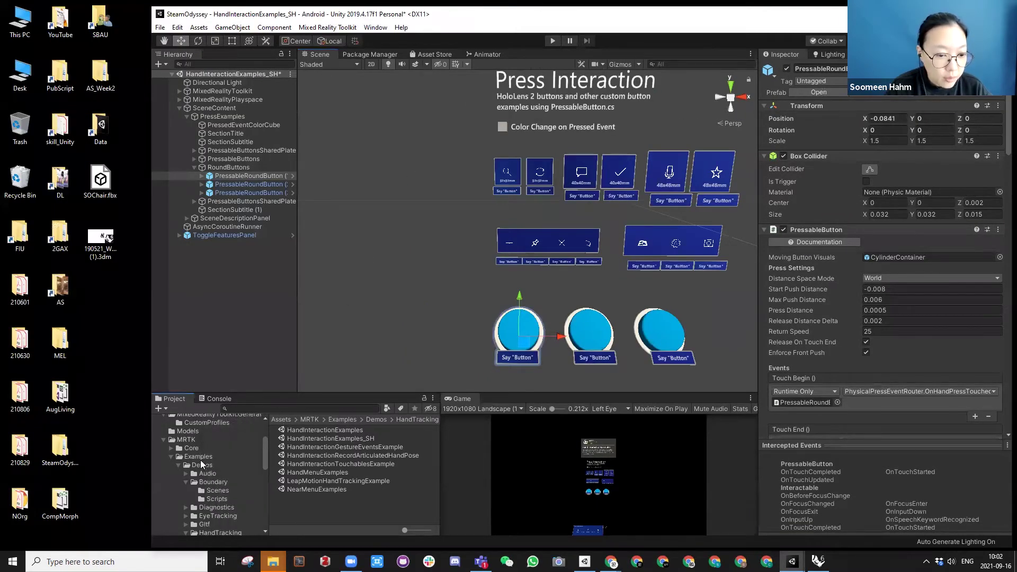
scroll(200, 469, "up", 5)
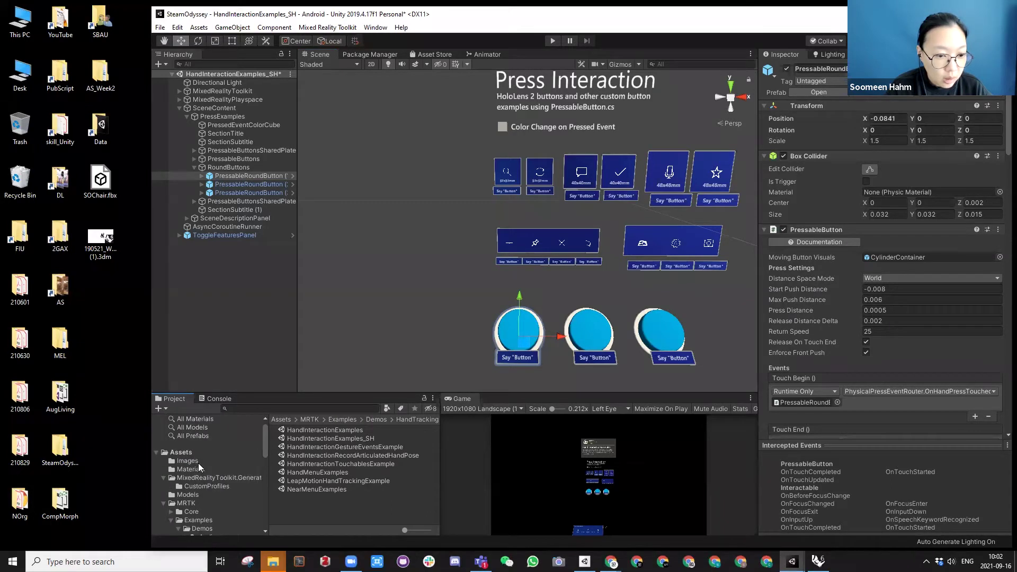
scroll(437, 217, "down", 5)
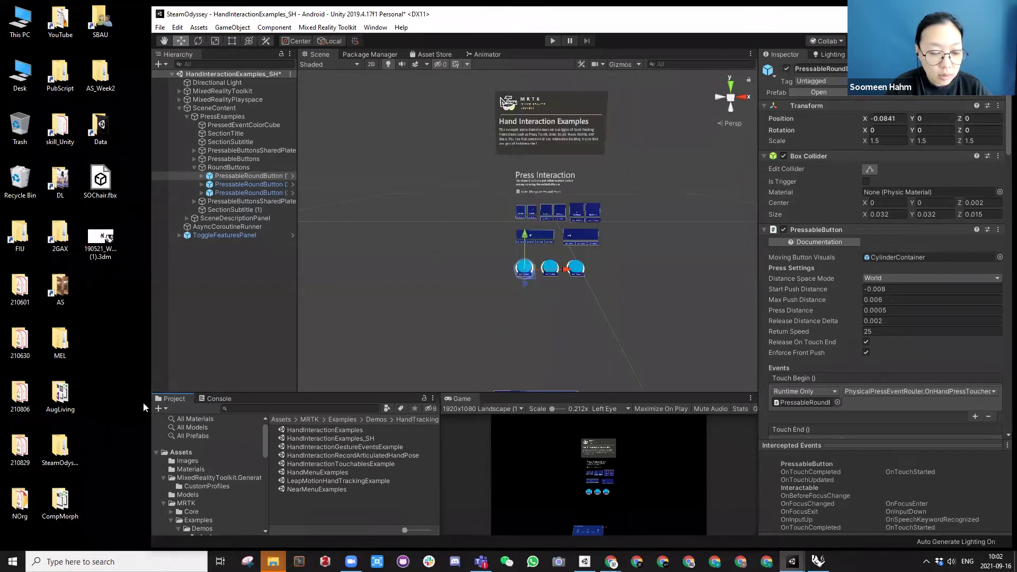
Step: Create a new folder named Scripts directly under Assets
left_click(182, 452)
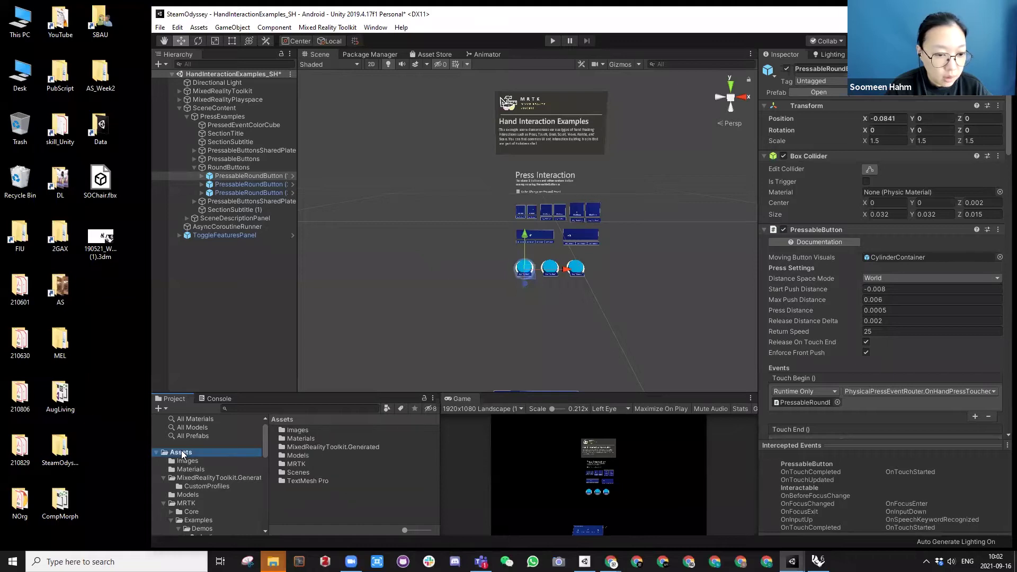
left_click(301, 493)
right_click(300, 493)
mouse_move(362, 237)
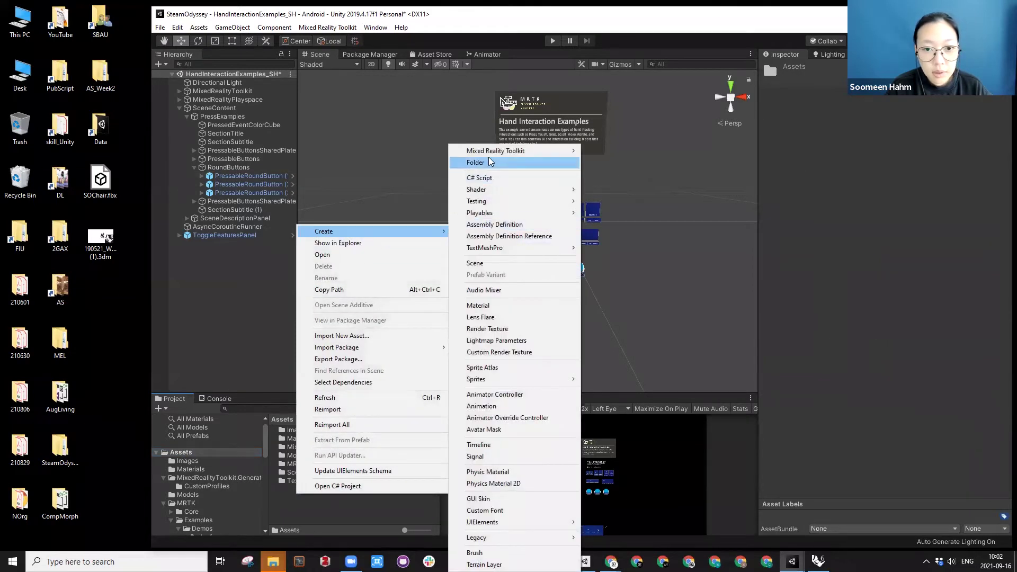
left_click(510, 167)
type("Scripts")
key("Return")
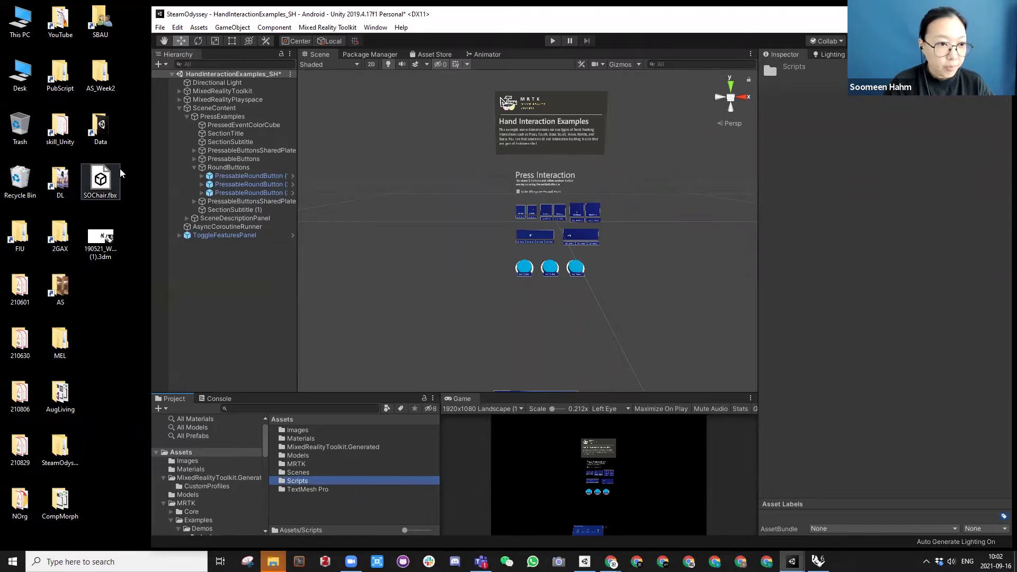
Step: Reposition the Unity window beside the desktop icons and paste the copied DisplayOnClick C# script onto the desktop
mouse_move(281, 13)
left_mouse_down()
mouse_move(229, 16)
mouse_move(282, 9)
left_mouse_up()
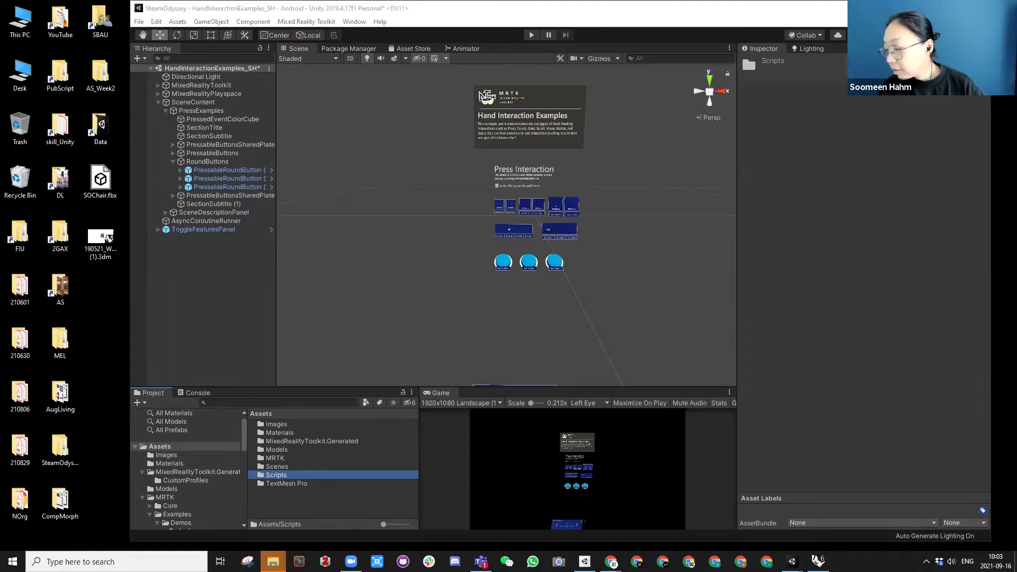
left_click(91, 303)
key("ctrl+v")
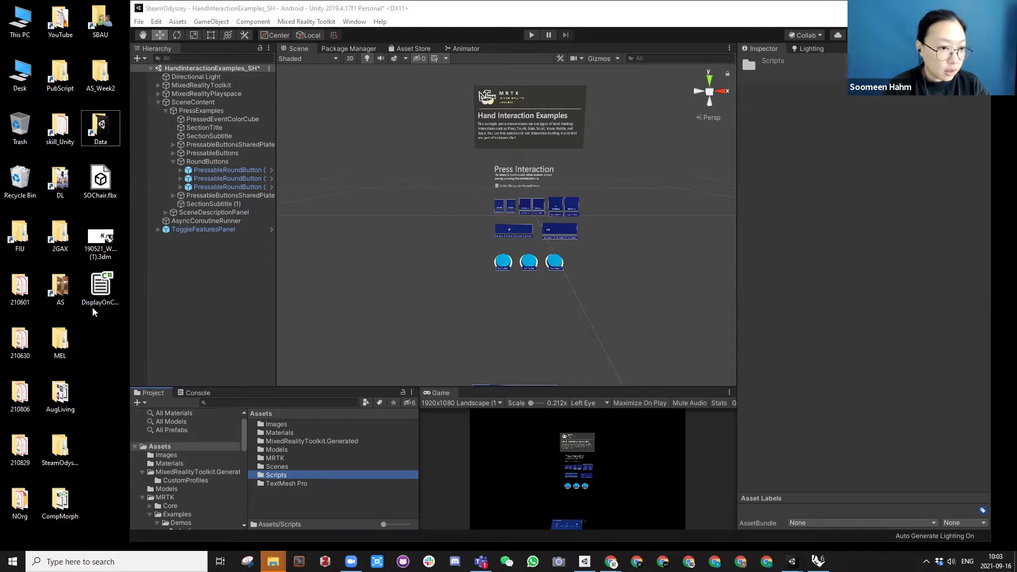
Step: Rename the pasted script file on the desktop as DisplayOnClick.cs
left_click(101, 313)
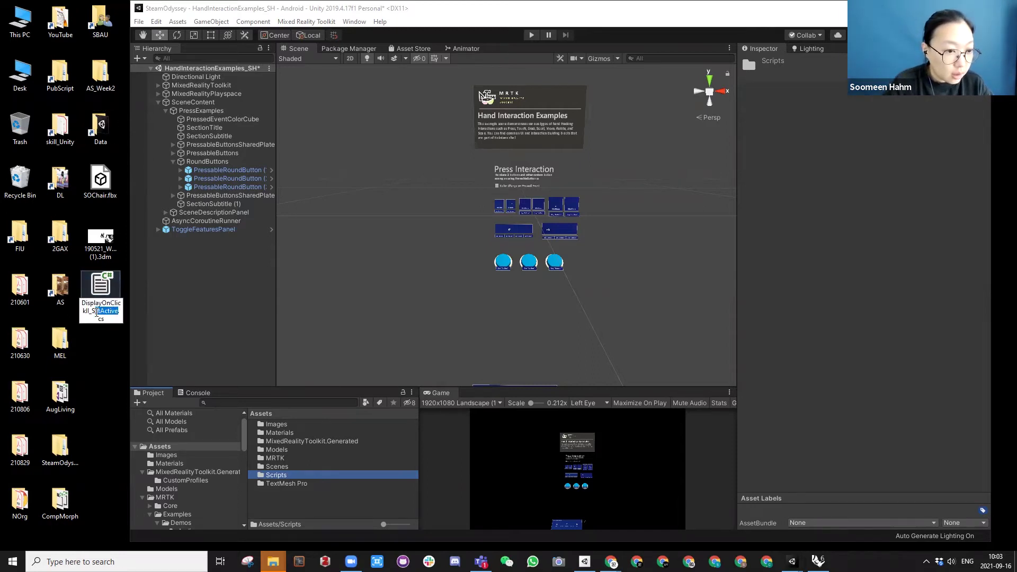
left_click(94, 320)
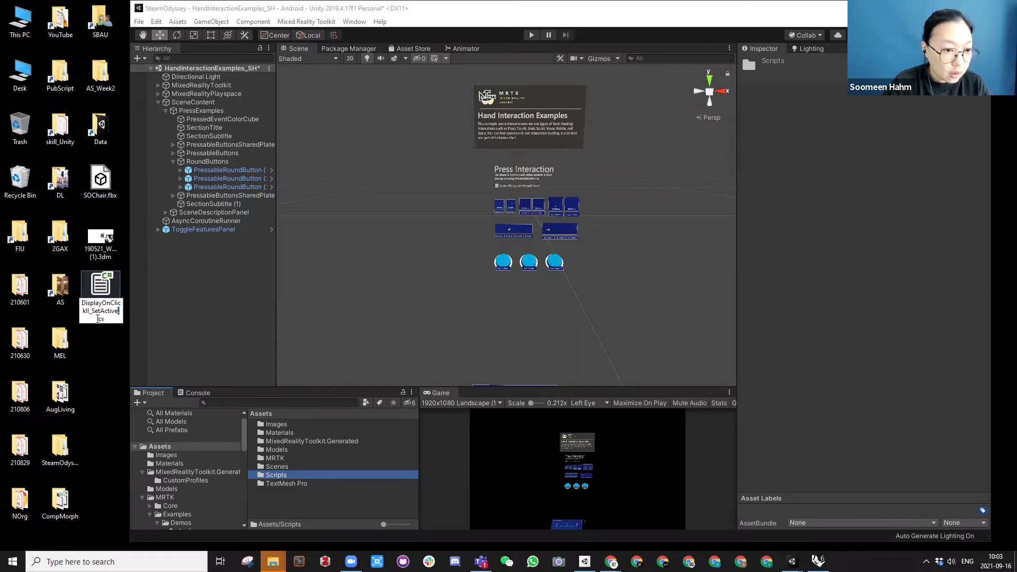
key("BackSpace")
key("BackSpace")
key("BackSpace")
key("BackSpace")
key("BackSpace")
key("BackSpace")
key("BackSpace")
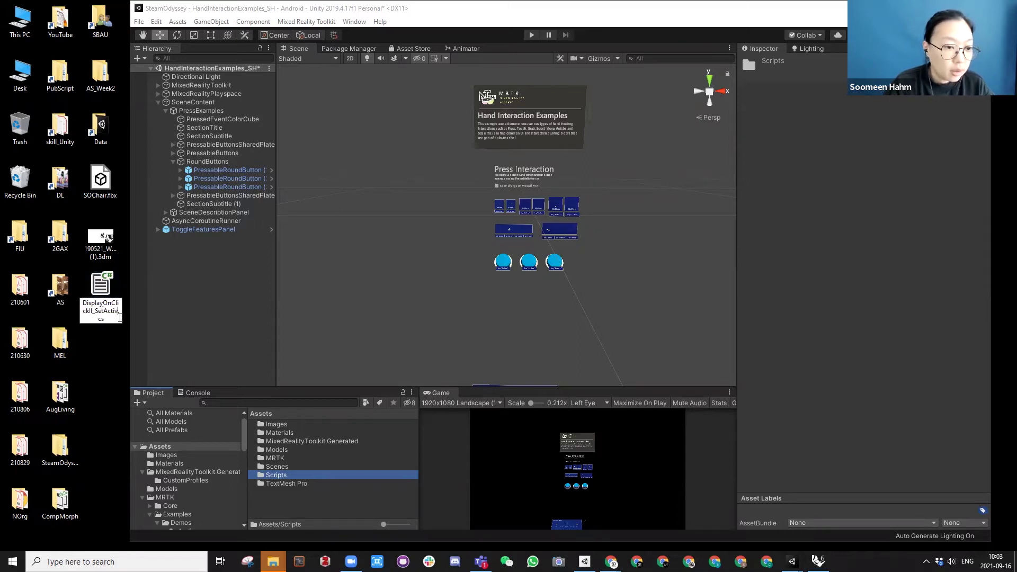
key("BackSpace")
key("BackSpace")
key("BackSpace")
key("Return")
Step: Switch to the browser and open the shared Google Drive folder linked on the AS2765_SteamOdyssey course page
left_click(610, 562)
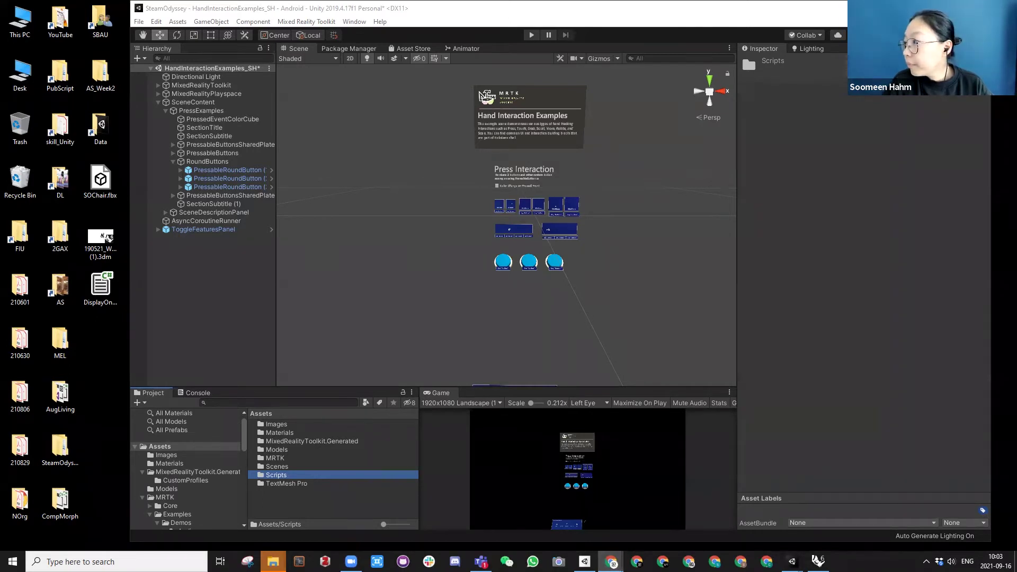
key("alt+Tab")
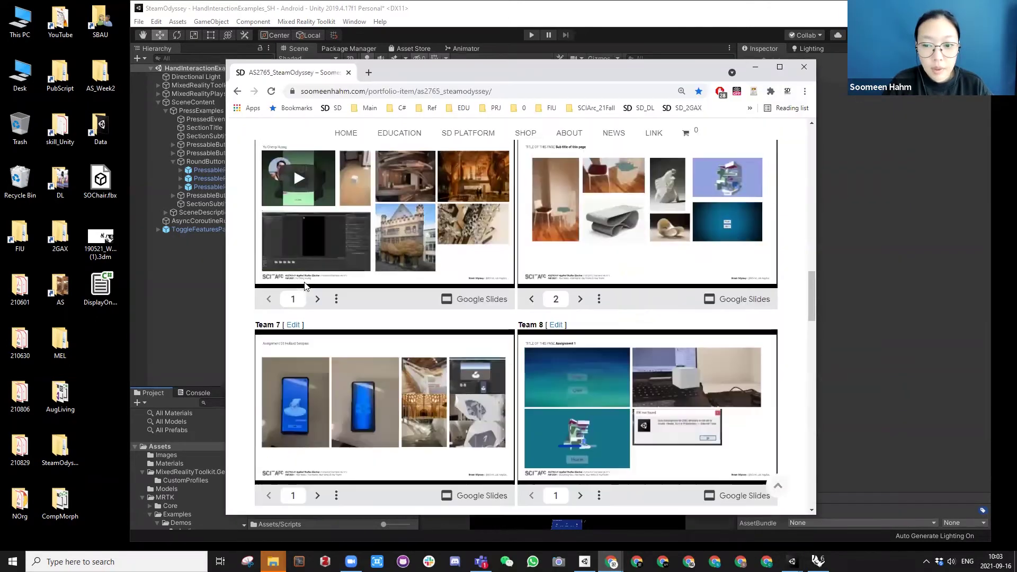
scroll(304, 281, "up", 15)
scroll(304, 282, "down", 3)
scroll(313, 278, "down", 1)
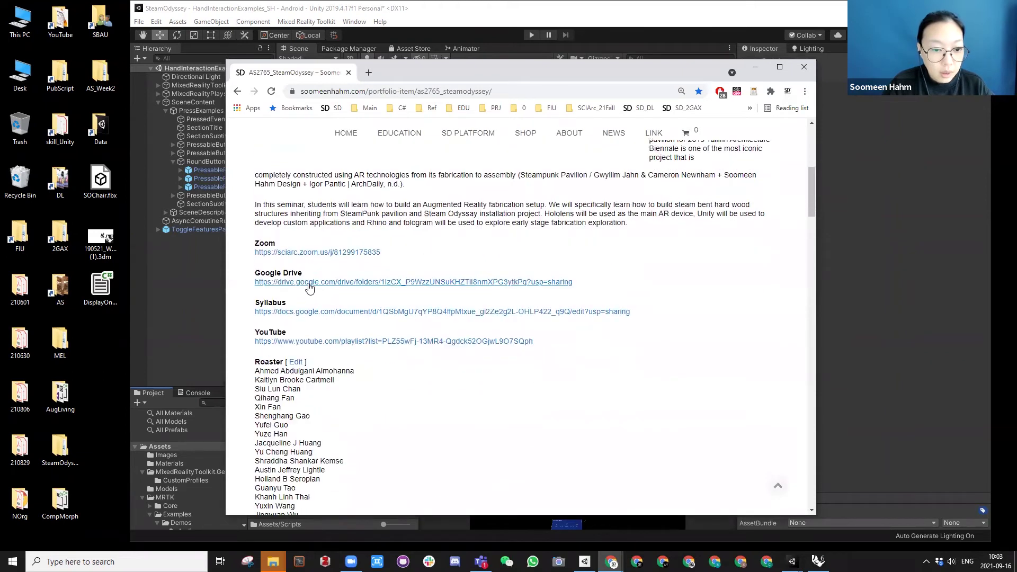
left_click(309, 288)
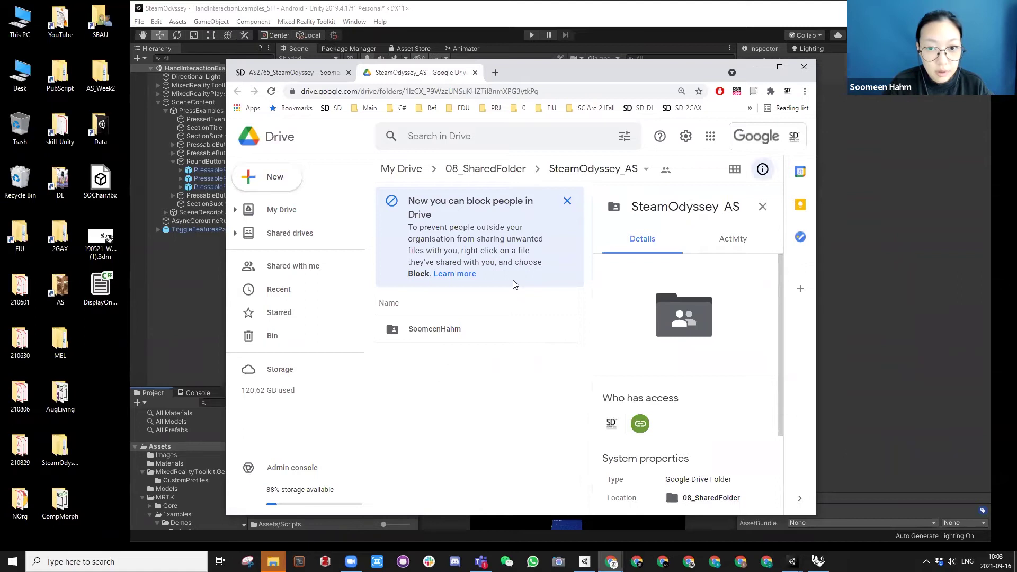
Step: Upload DisplayOnClick.cs from the desktop into the instructor's Drive folder and enlarge the browser window
double_click(416, 330)
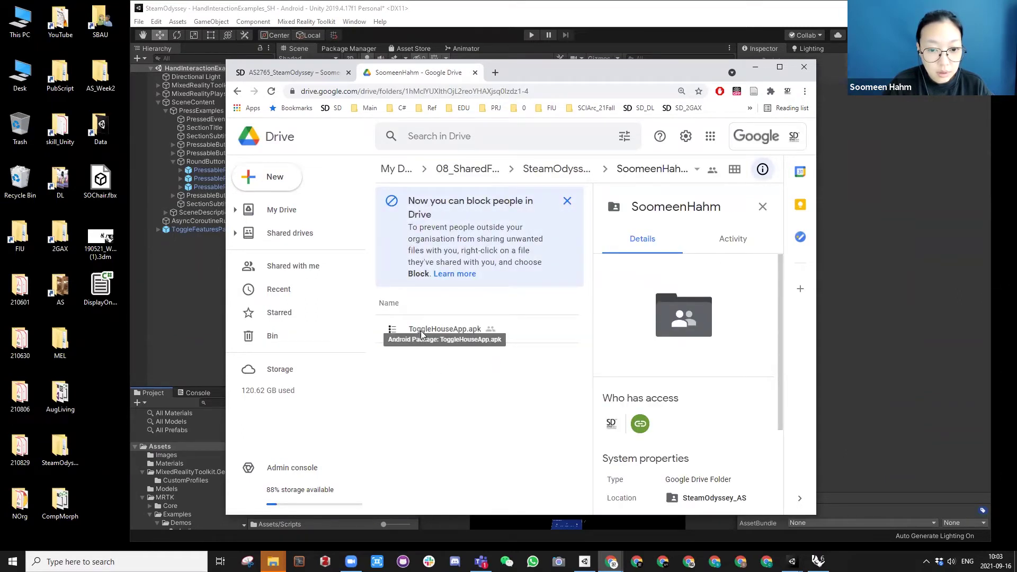
left_click_drag(100, 287, 516, 402)
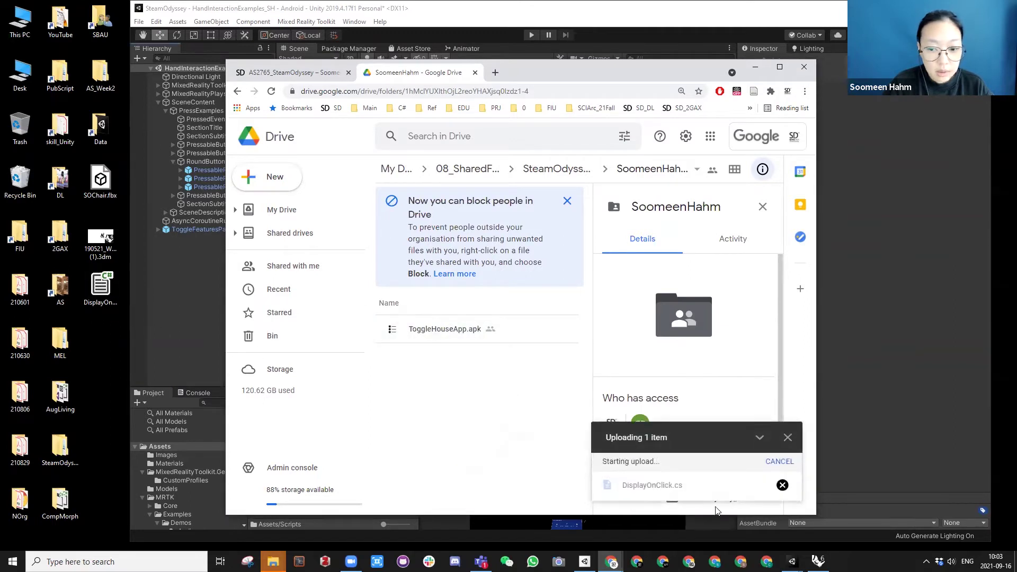
left_click_drag(815, 516, 973, 526)
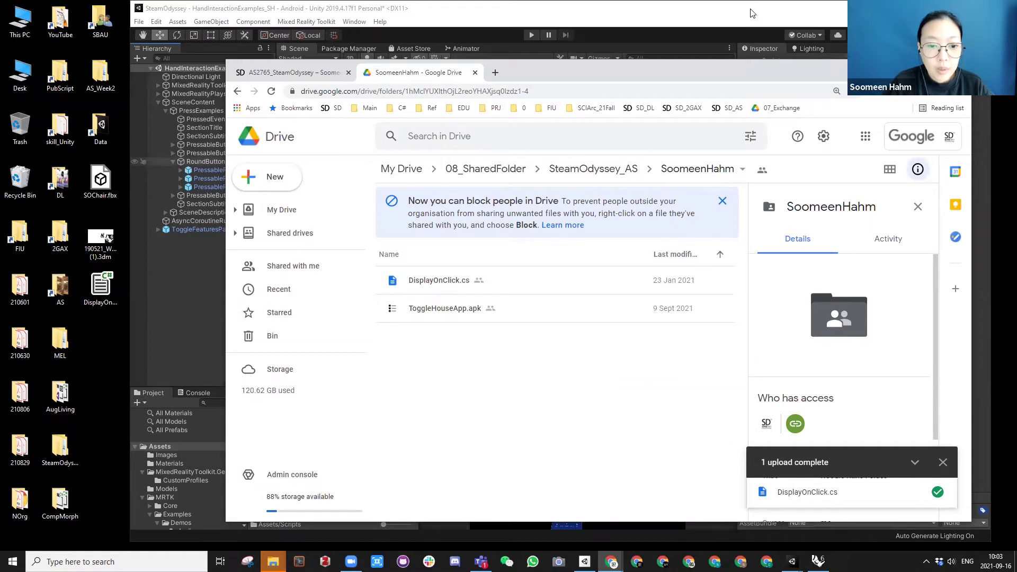
Step: Open DisplayOnClick.cs from the desktop in Visual Studio and examine its class name and its ToggleDisplayAllOnClick, GrowOnClick and GoBackOnClick methods
left_click(444, 6)
left_click(101, 289)
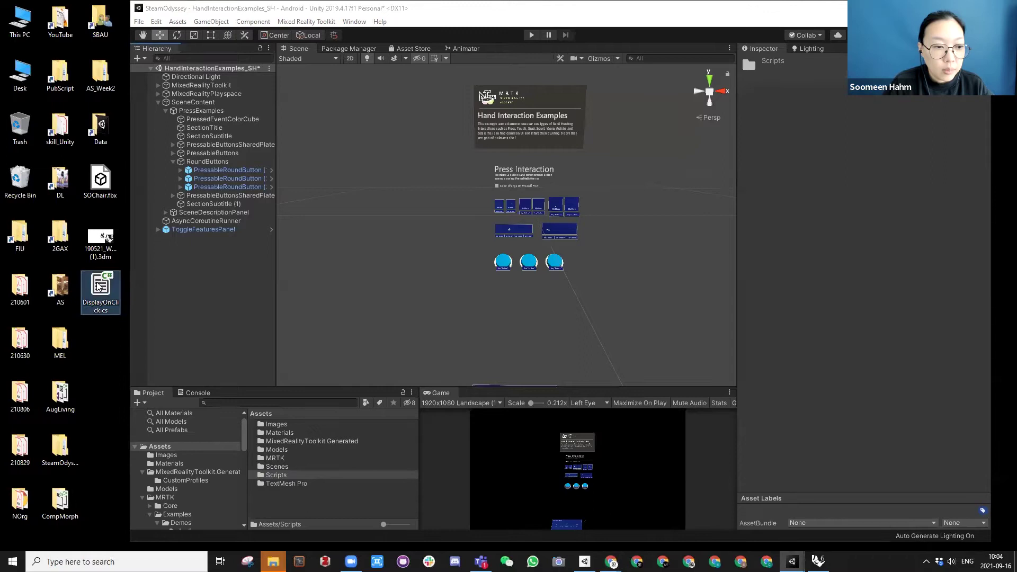
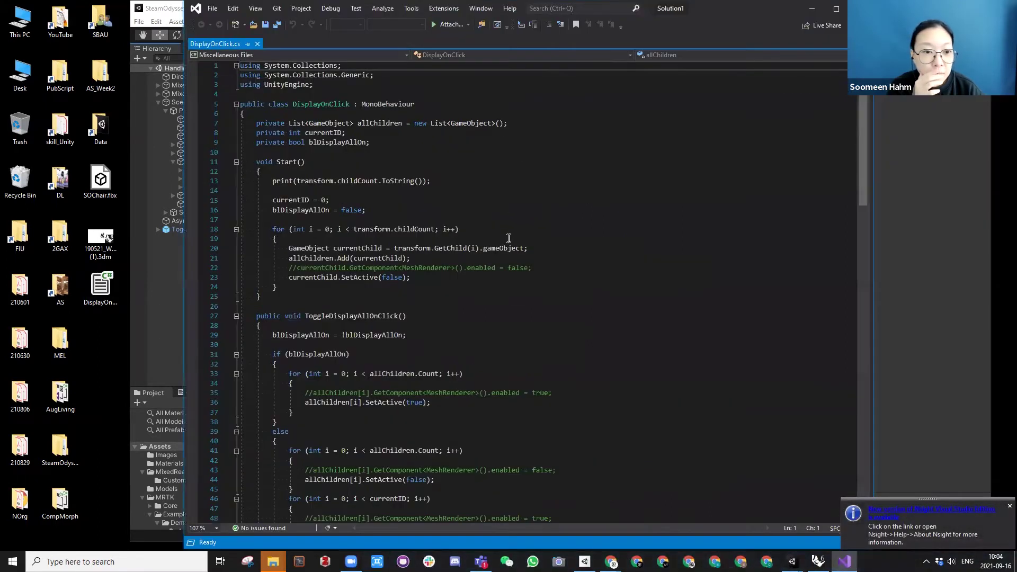
scroll(397, 322, "down", 2)
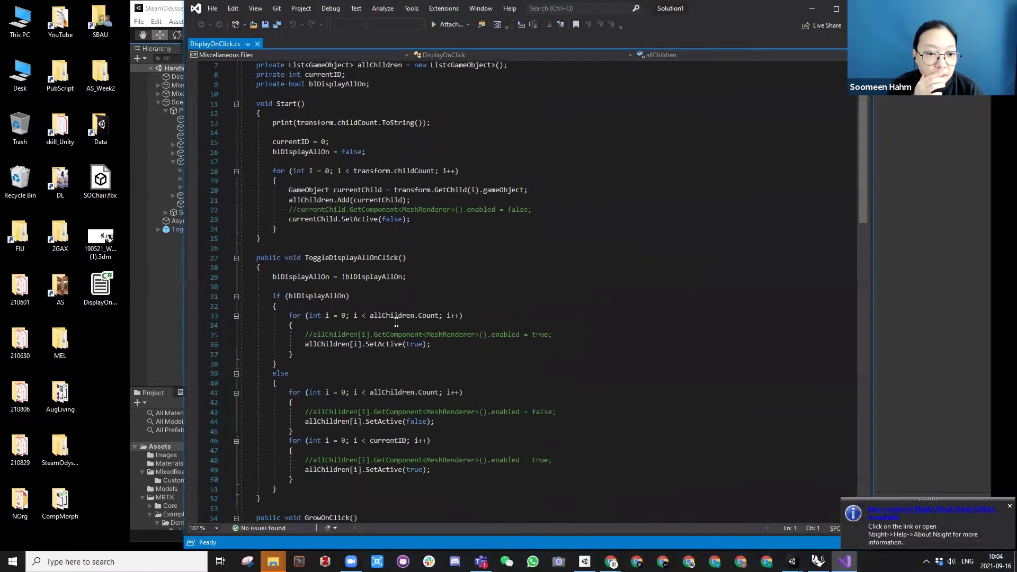
double_click(289, 104)
double_click(351, 258)
scroll(388, 247, "down", 2)
scroll(388, 247, "down", 6)
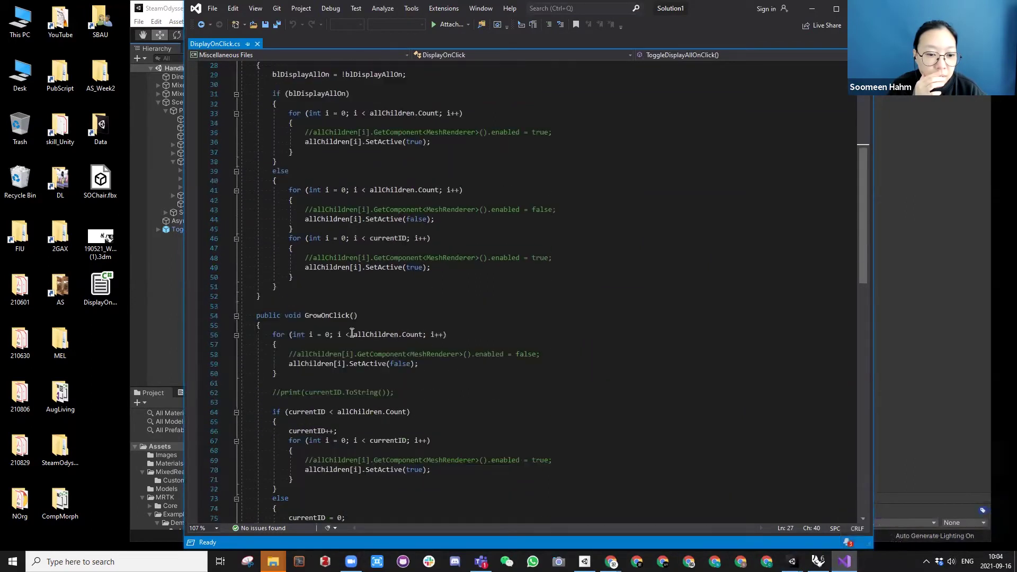
double_click(335, 288)
scroll(335, 288, "down", 5)
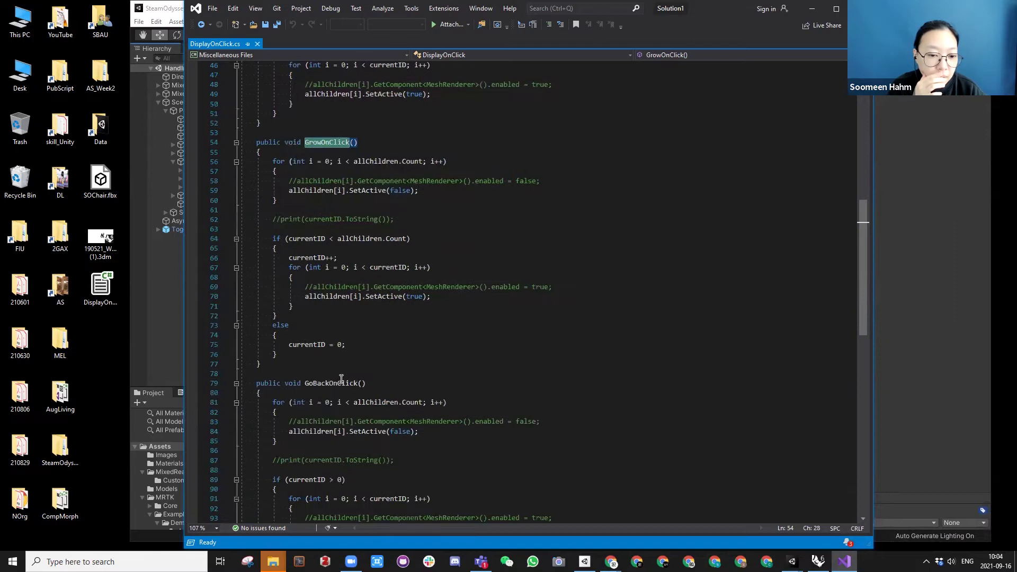
double_click(335, 384)
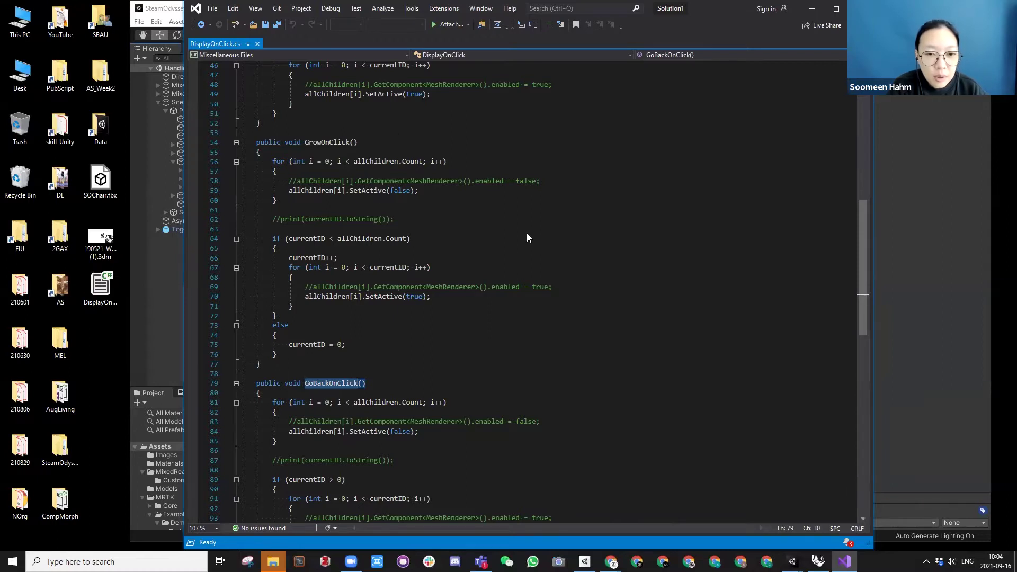
Step: Read the script to its end and examine the SetActive(false) call in the loop of the Start method
scroll(505, 181, "down", 10)
scroll(774, 320, "up", 20)
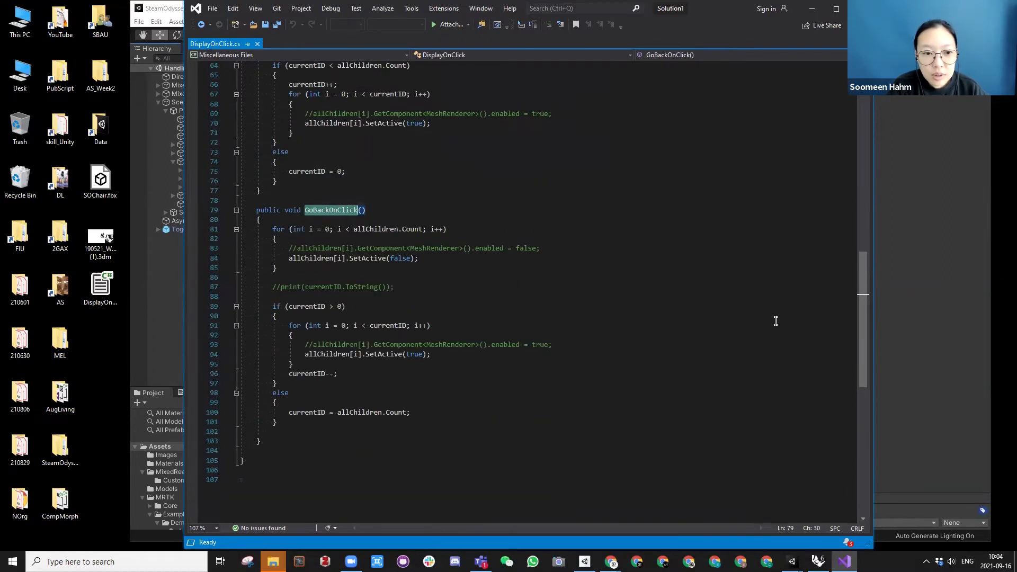
scroll(775, 321, "up", 5)
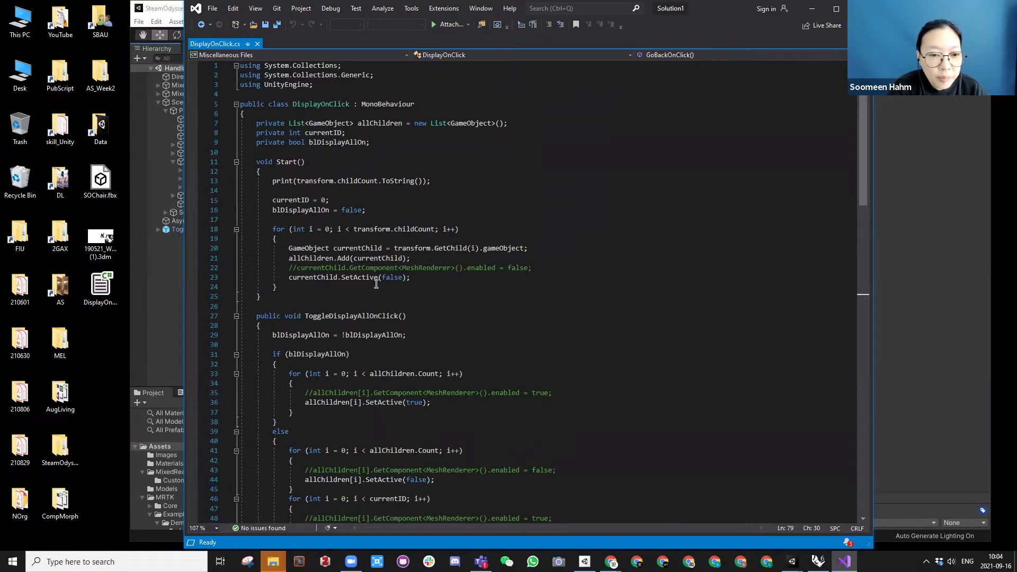
double_click(384, 277)
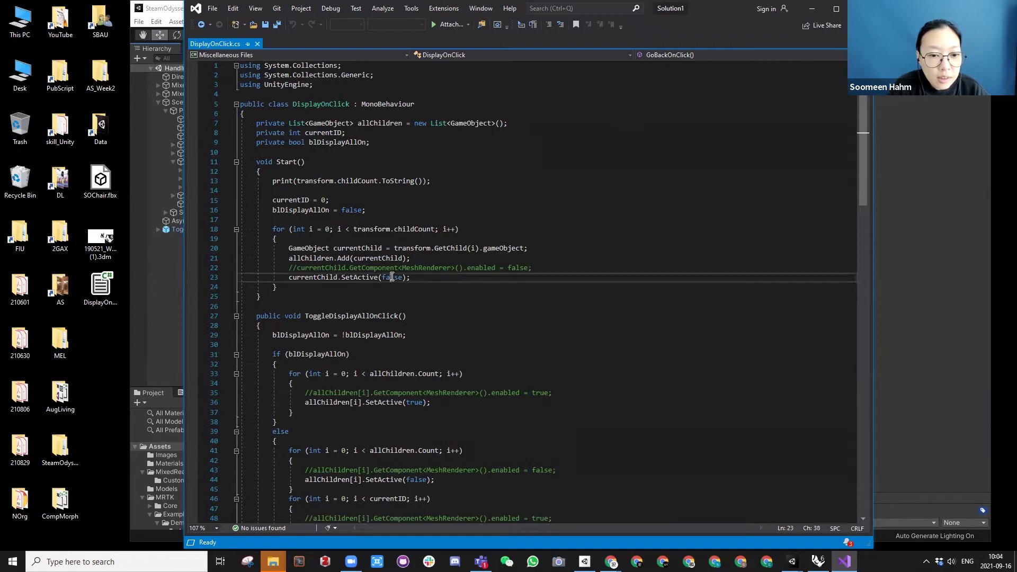
left_click_drag(343, 277, 374, 275)
left_click(425, 285)
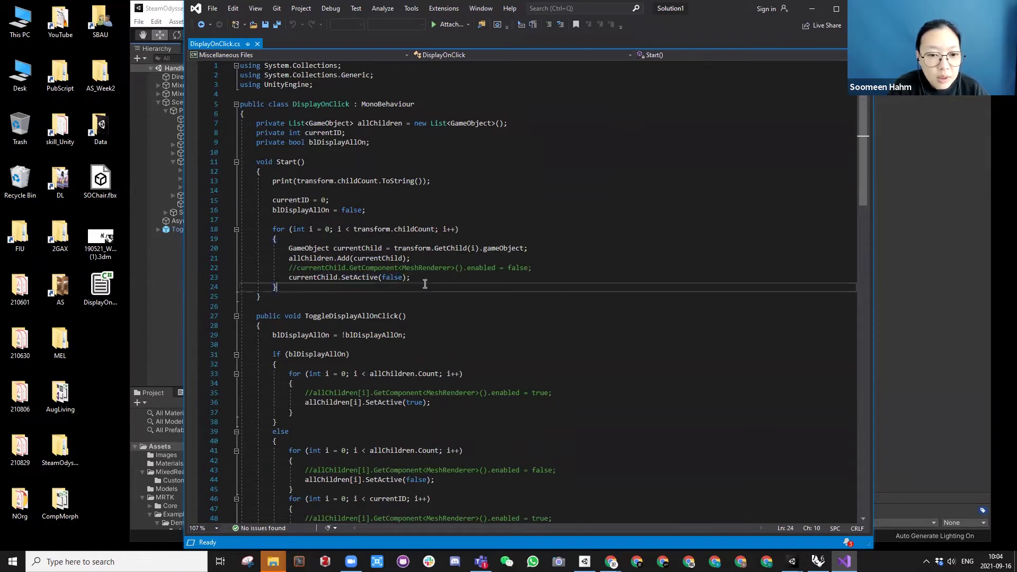
Step: Examine how the ToggleDisplayAllOnClick, GrowOnClick and GoBackOnClick methods switch the child objects on and off
scroll(371, 228, "down", 3)
scroll(350, 211, "down", 1)
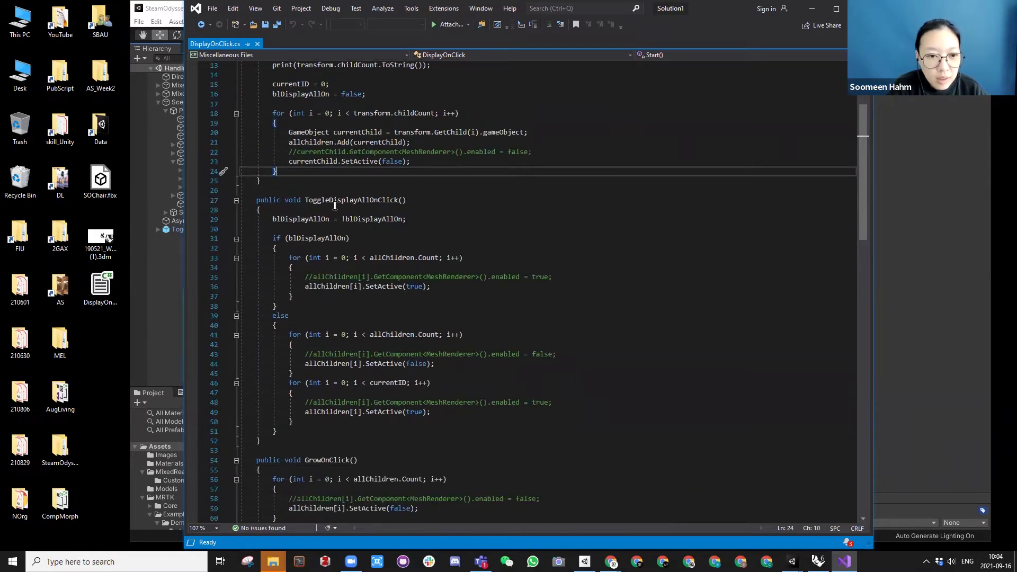
double_click(326, 201)
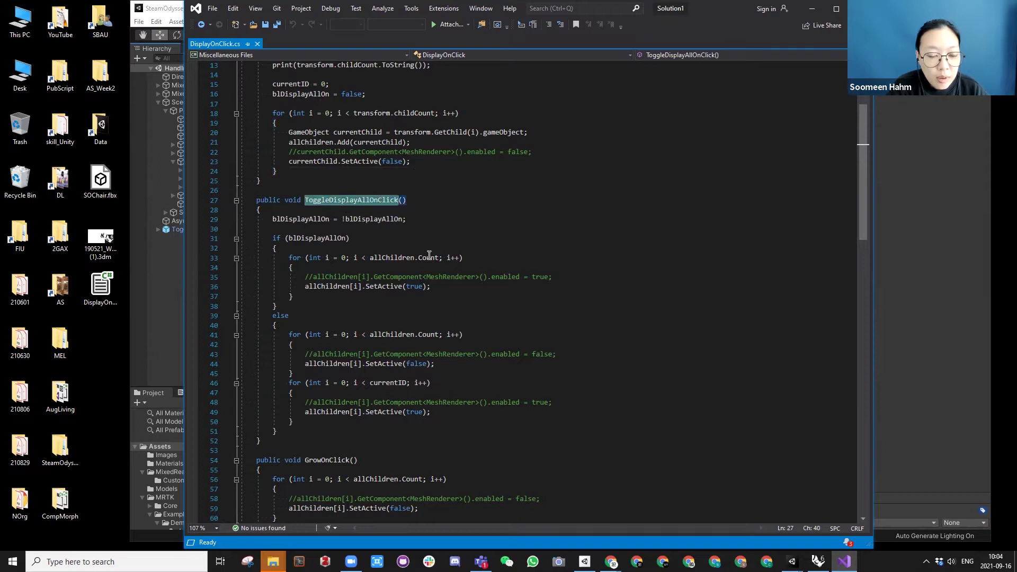
scroll(493, 292, "down", 2)
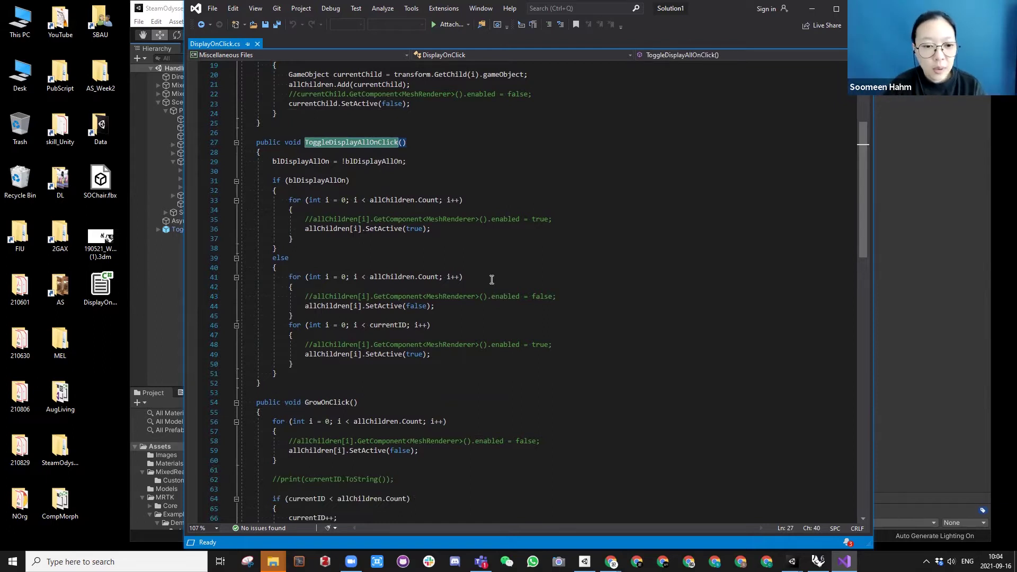
scroll(492, 280, "down", 5)
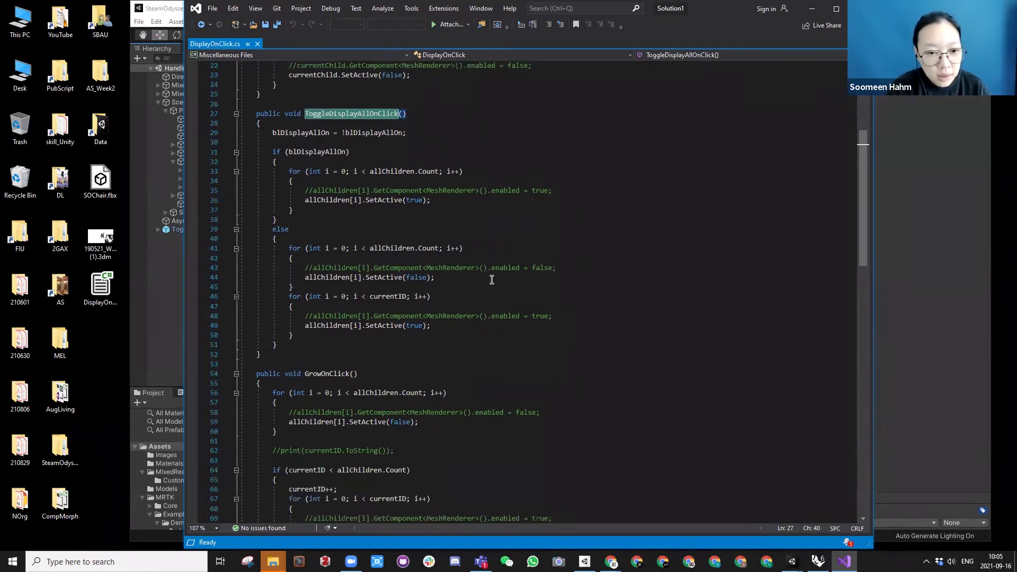
double_click(330, 258)
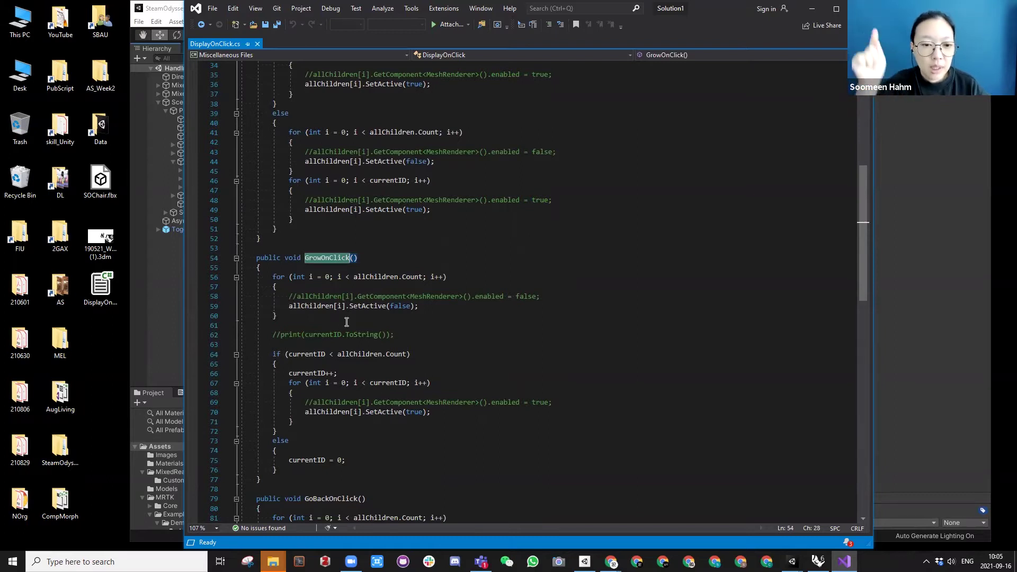
scroll(347, 322, "down", 6)
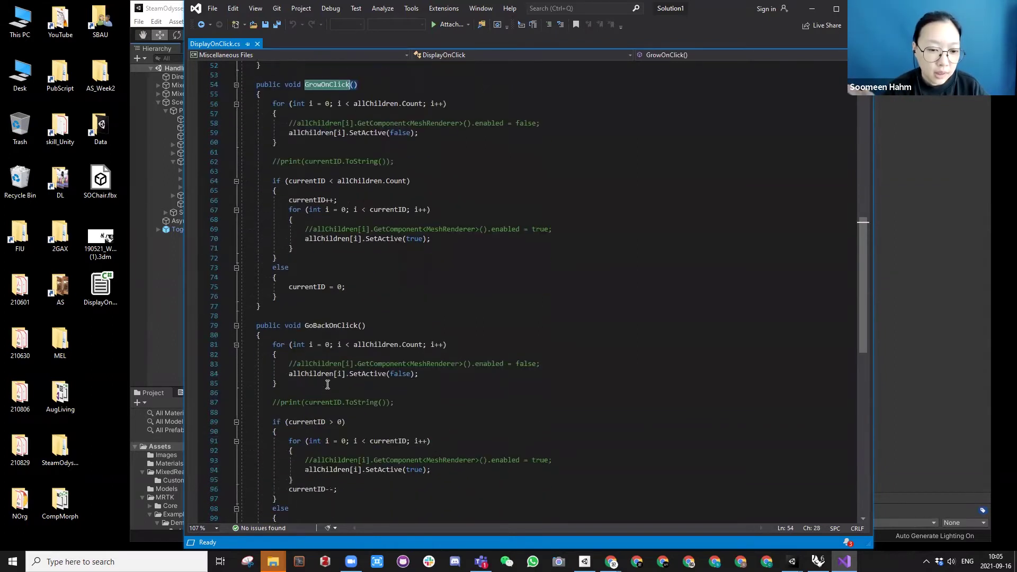
left_click(326, 325)
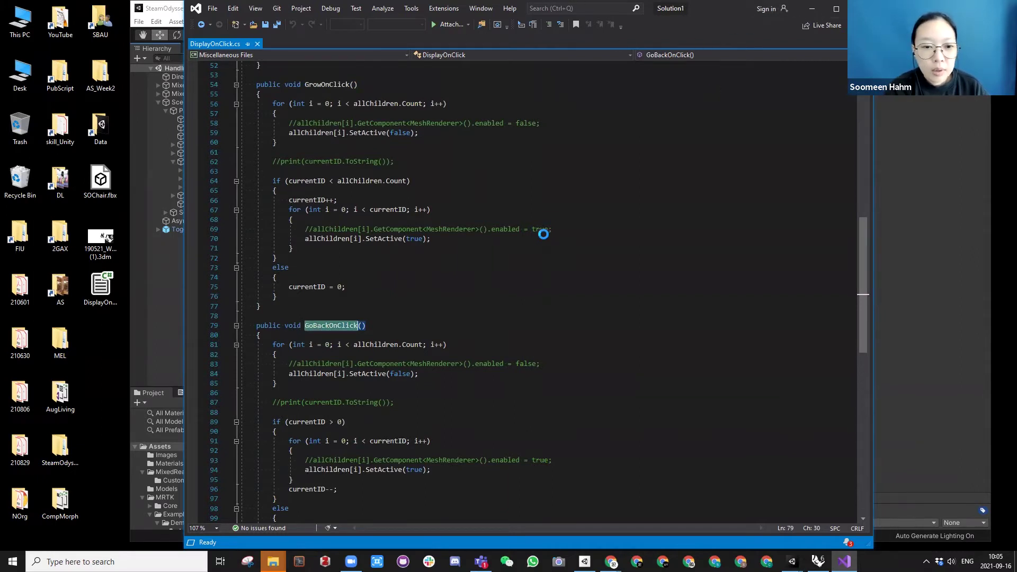
Step: Switch back to Unity and import DisplayOnClick.cs from the desktop into the Assets/Scripts folder
key("alt+Tab")
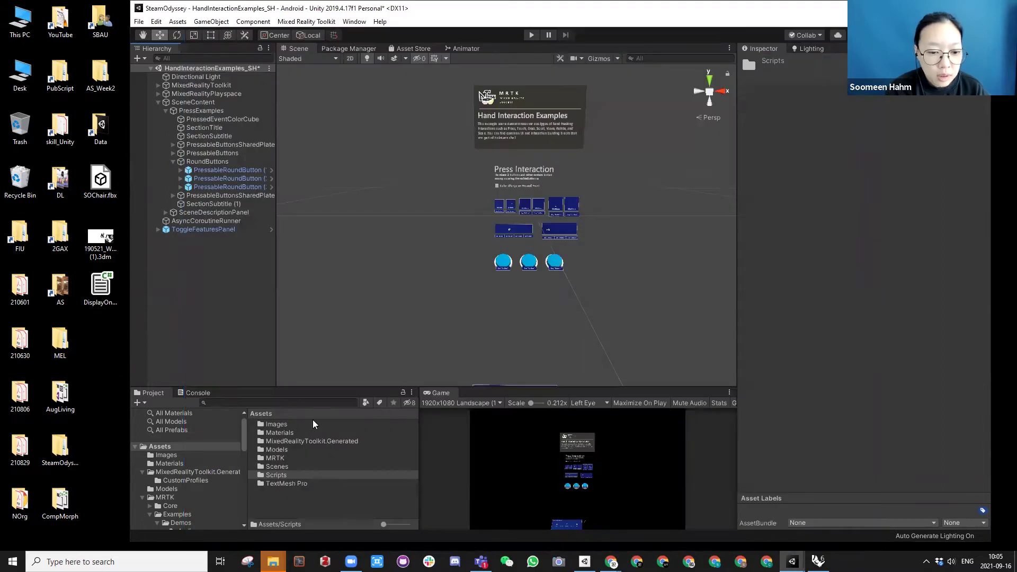
double_click(276, 474)
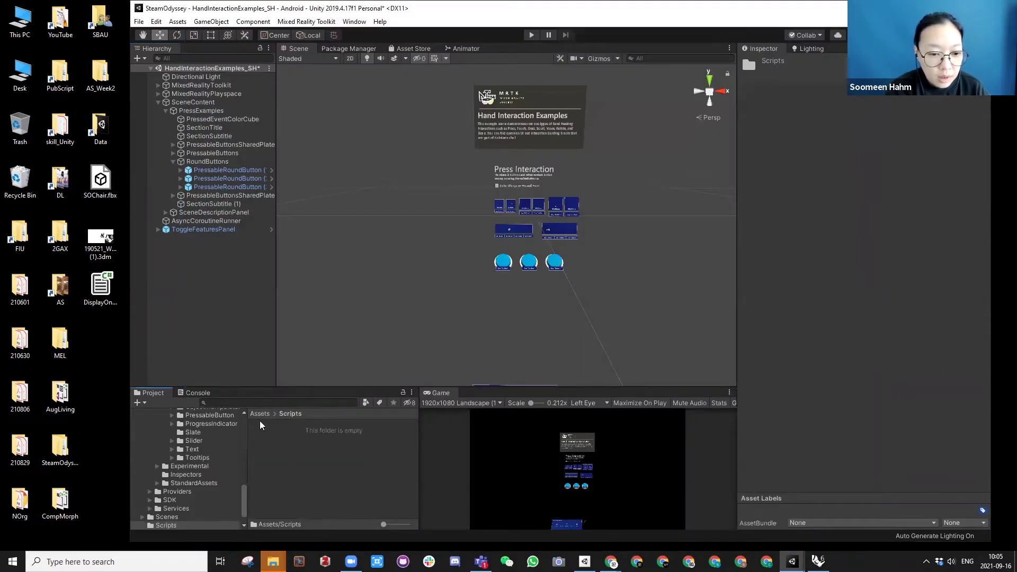
left_click_drag(98, 289, 287, 450)
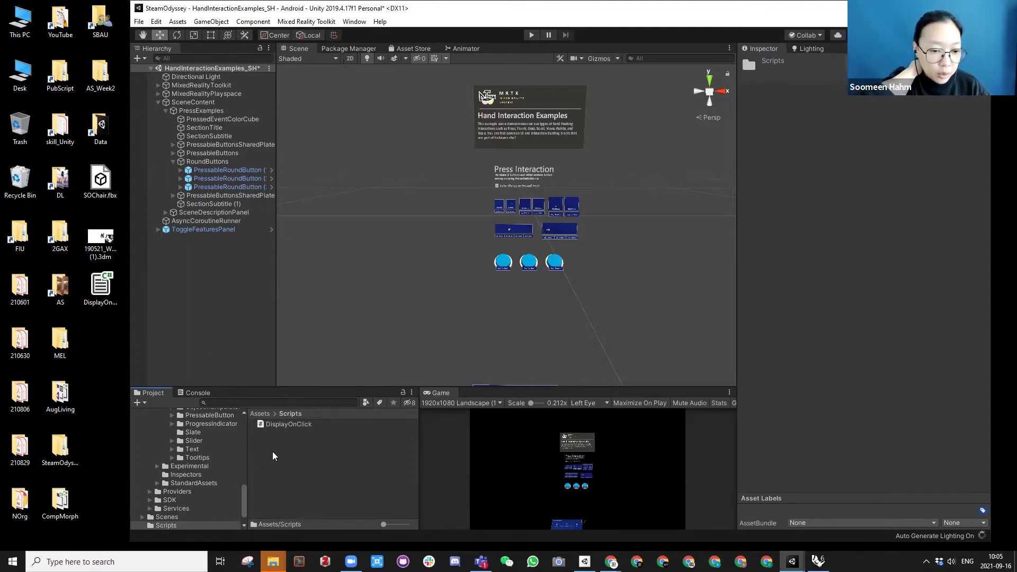
Step: Import SOChair.fbx from the desktop into the Assets/Models folder and save the scene
left_click(260, 414)
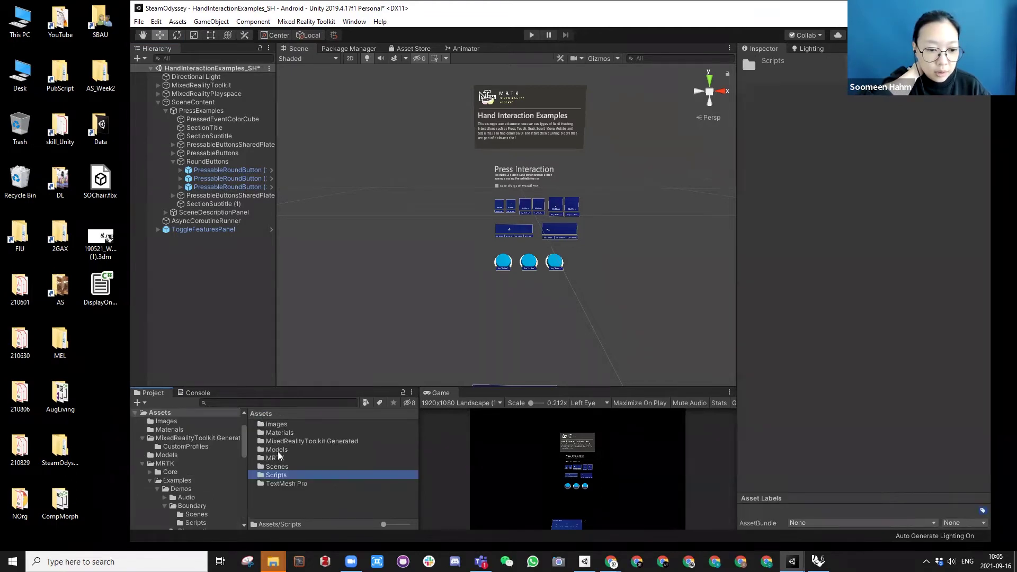
double_click(280, 450)
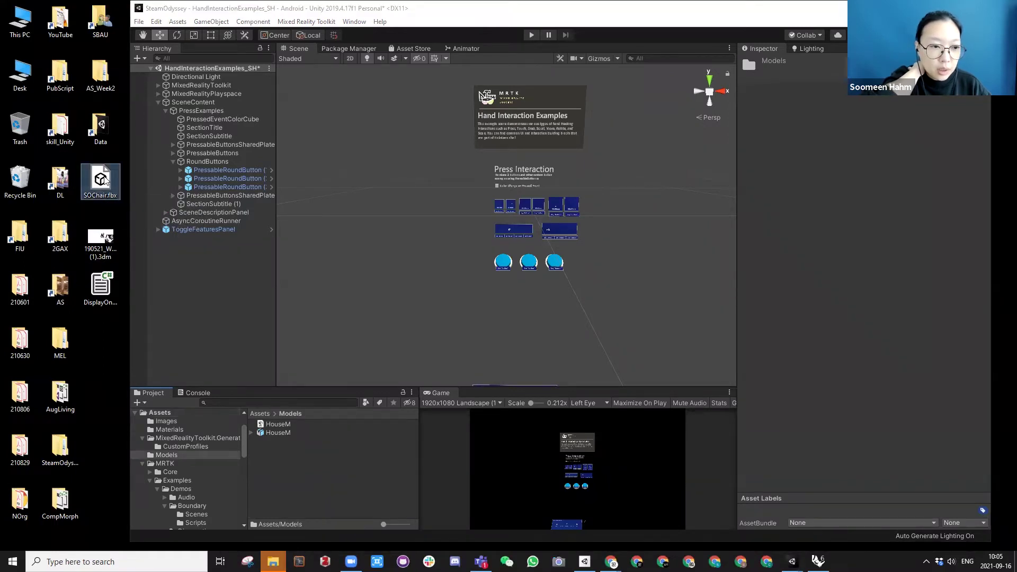
left_click_drag(105, 180, 293, 460)
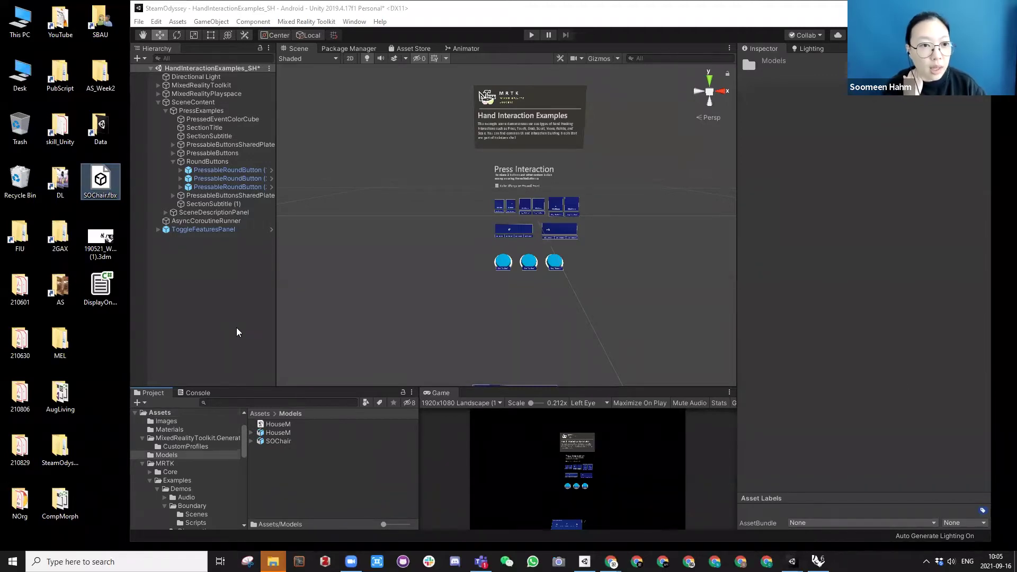
left_click(229, 311)
key("ctrl+s")
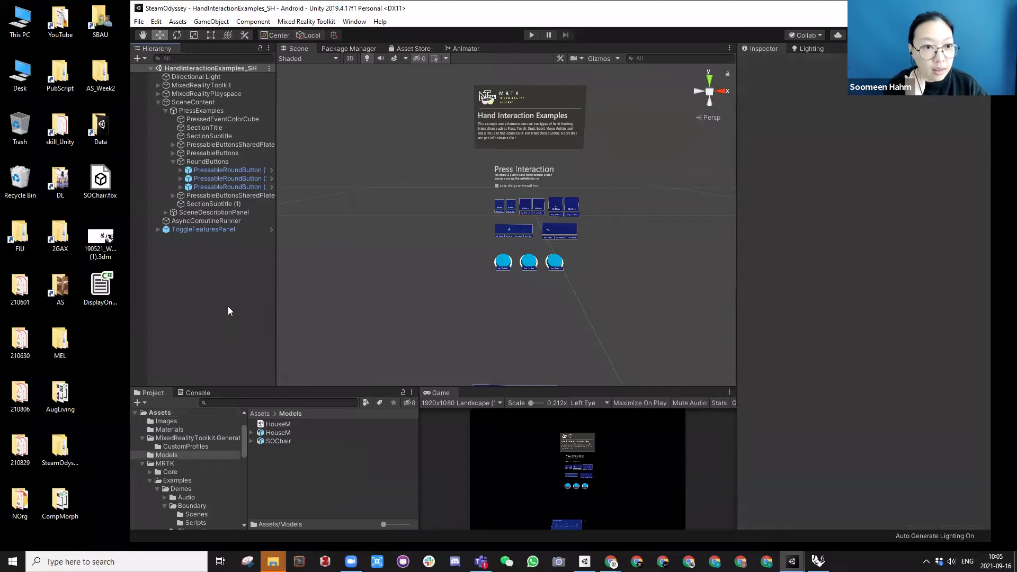
Step: Place the SOChair model in the scene to the left of the press buttons and maximize the Unity window
left_click(276, 441)
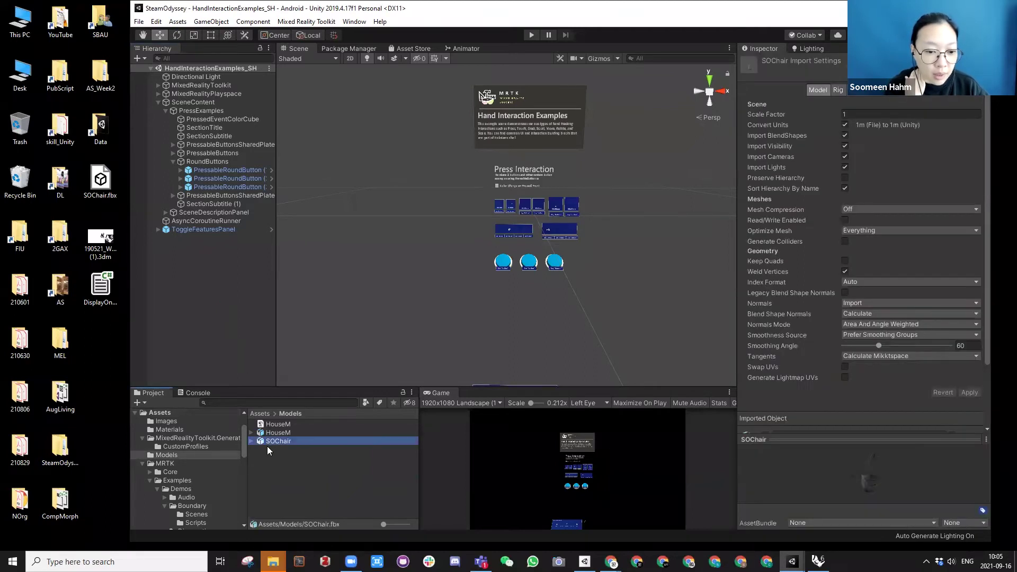
left_click_drag(271, 441, 400, 270)
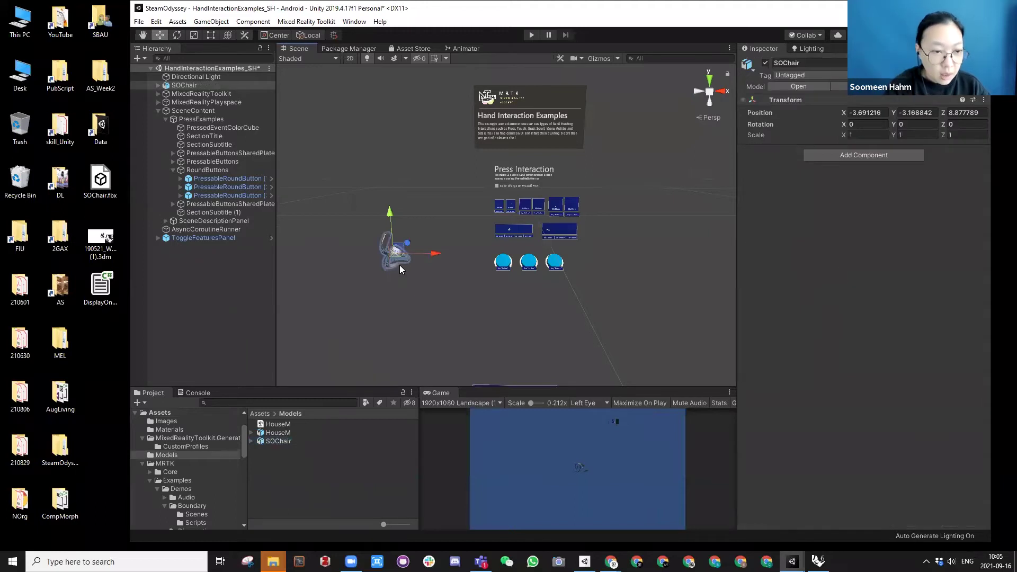
key("alt")
mouse_move(416, 278)
left_mouse_down("alt")
mouse_move(396, 300)
mouse_move(417, 298)
left_mouse_up("alt")
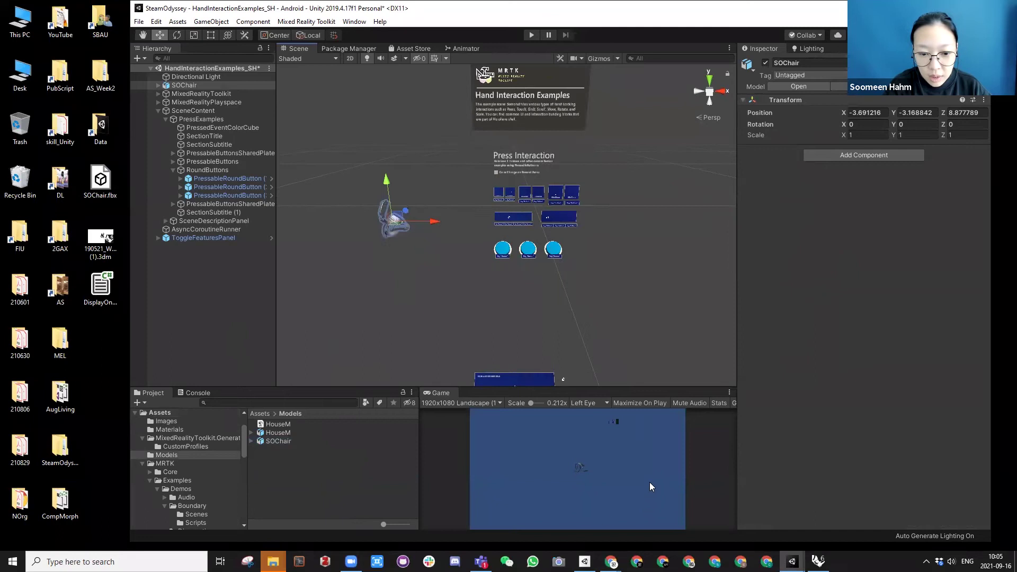
double_click(651, 12)
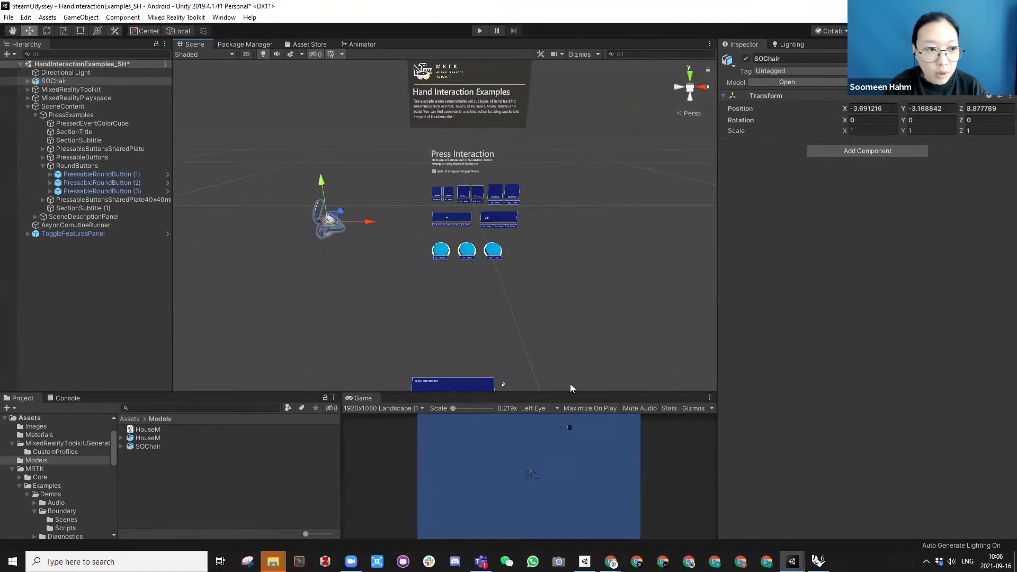
Step: Expand SOChair in the scene hierarchy to show its layers and unpack its prefab
left_click(27, 81)
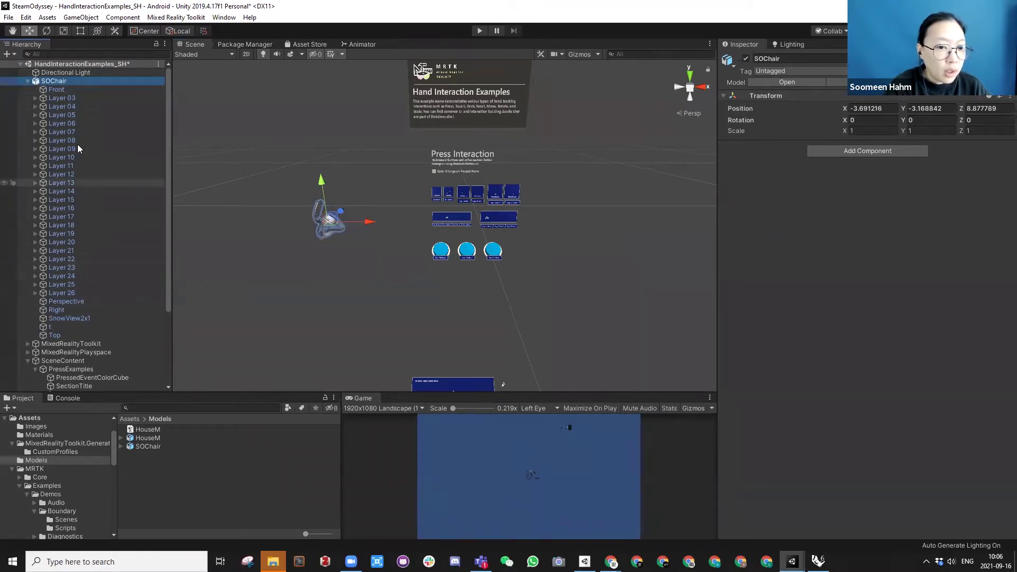
left_click(62, 132)
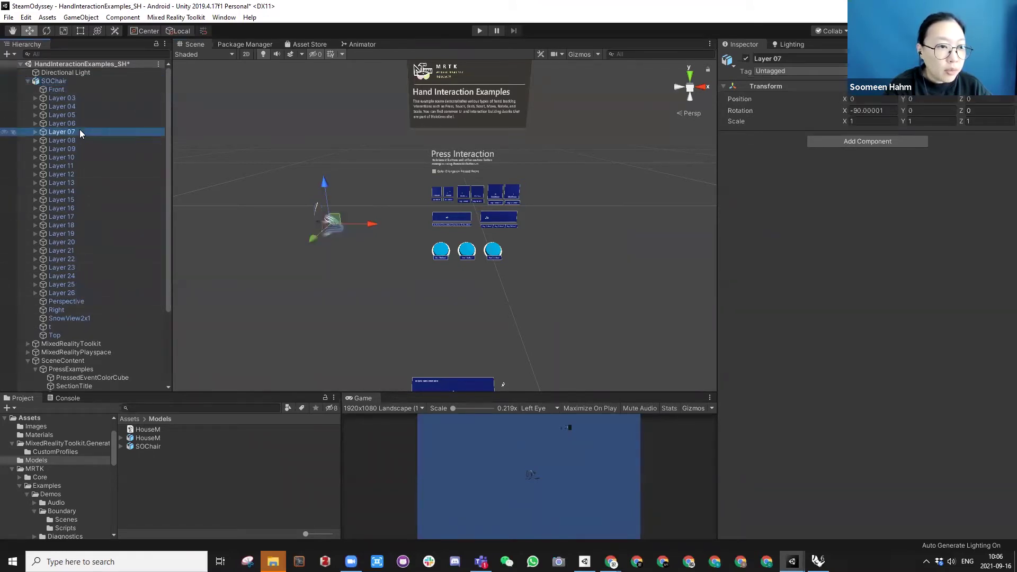
left_click(59, 82)
right_click(67, 83)
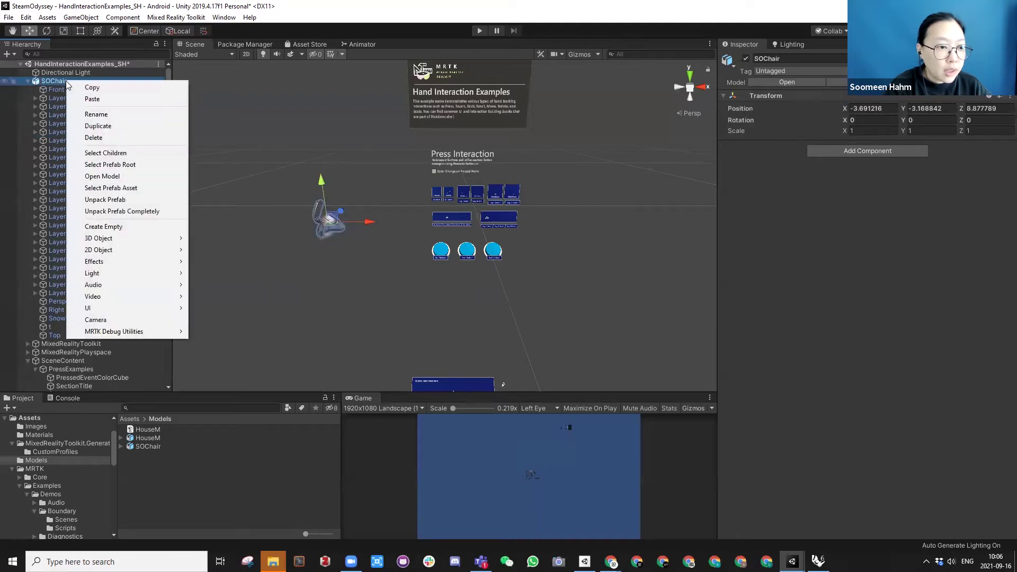
left_click(122, 211)
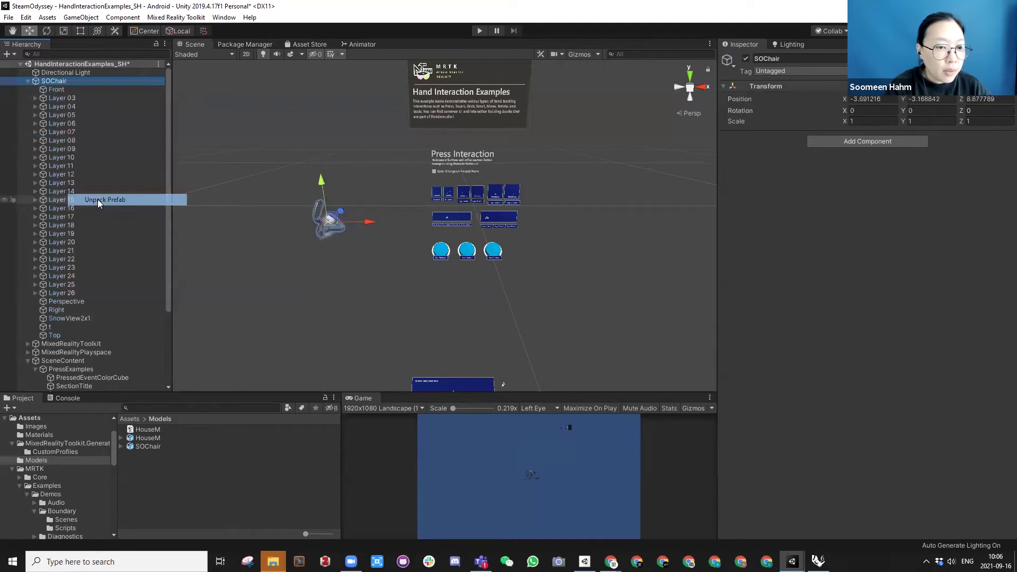
Step: Delete the Front, Perspective, Right, SnowView2x1, t and Top objects from SOChair, keeping Layer 03 to Layer 26, and select SOChair
left_click(55, 91)
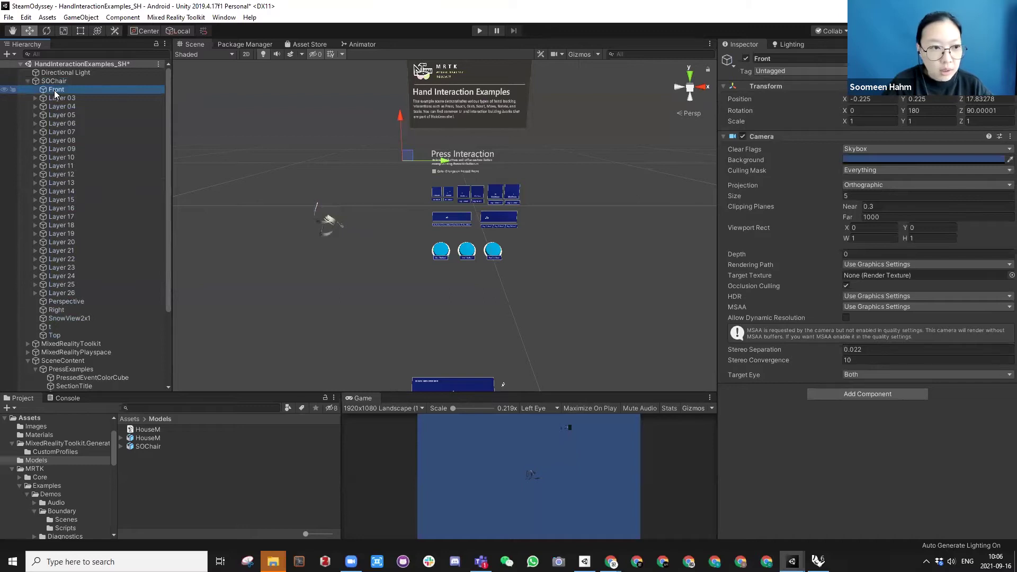
key("Delete")
left_click(65, 294)
key("Delete")
left_click(65, 295)
key("Delete")
left_click(64, 295)
key("Delete")
left_click(64, 294)
key("Delete")
left_click(63, 292)
key("Delete")
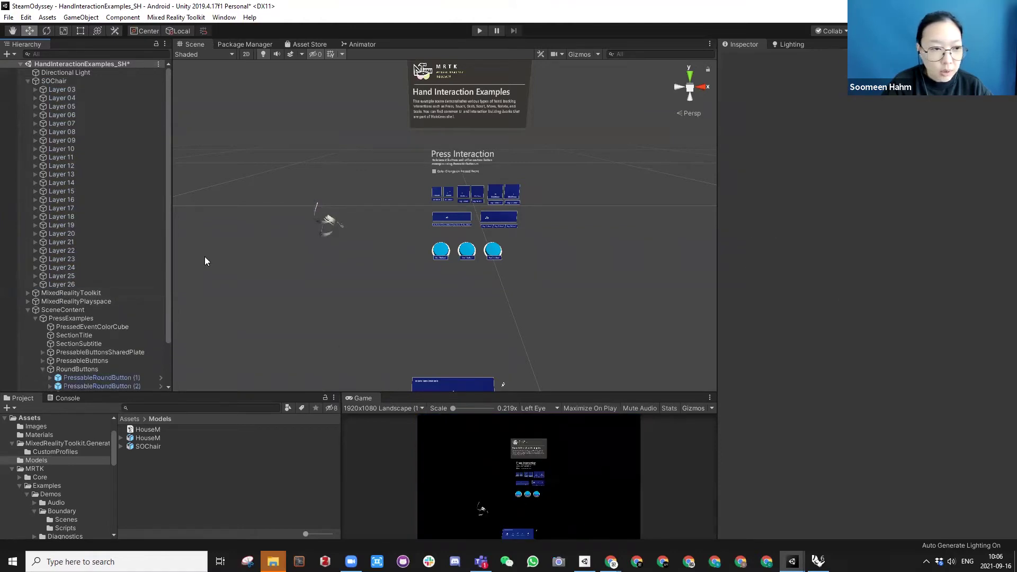
left_click(55, 81)
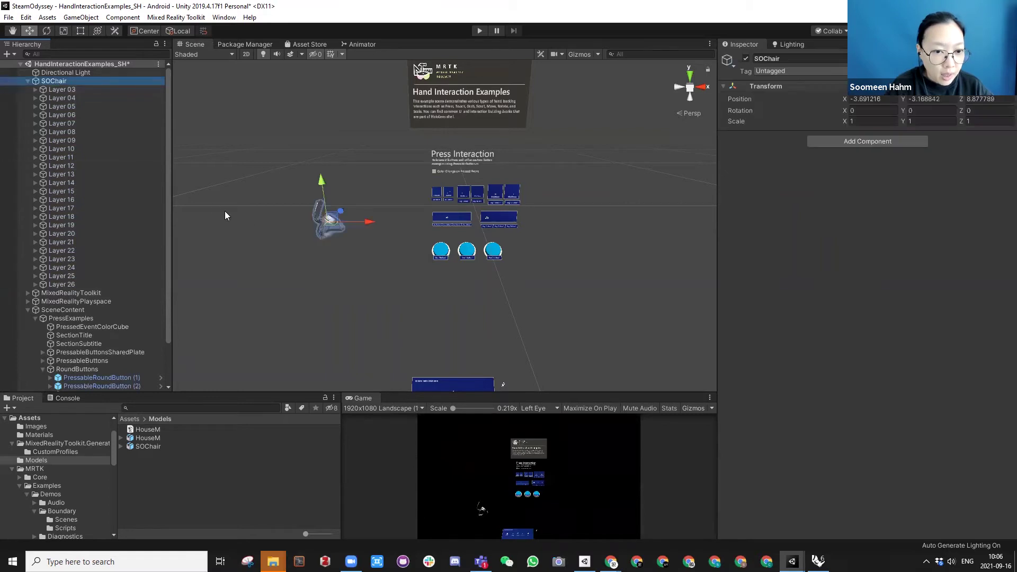
Step: Move SOChair beside the press buttons to about X -1.07, Y -0.43, Z 0.84 and rotate it about 129° around Y
left_click_drag(313, 230, 359, 250, "alt")
scroll(365, 230, "down", 5)
key("e")
key("w")
left_click_drag(285, 204, 404, 250)
left_click_drag(424, 335, 618, 233)
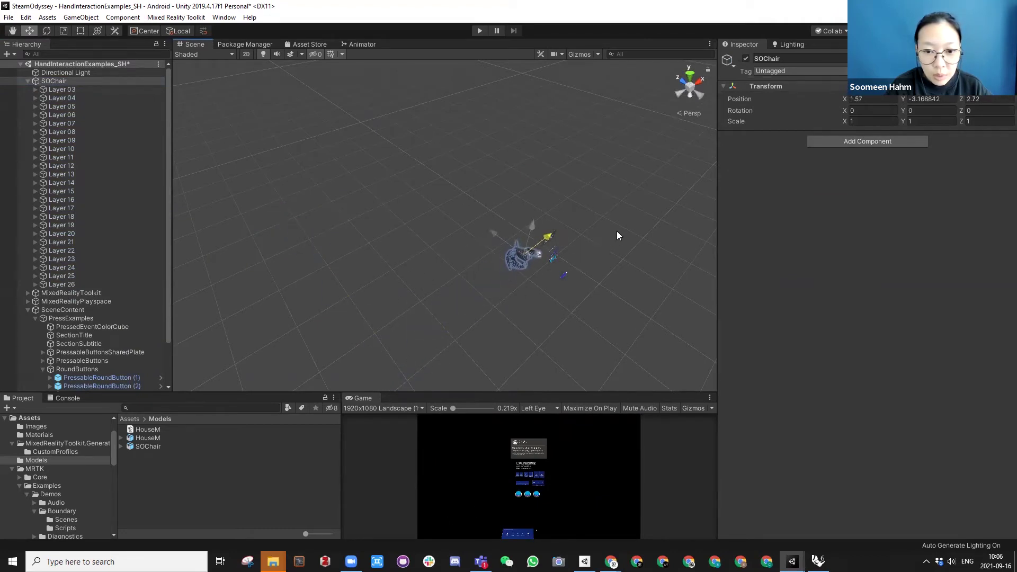
left_click_drag(553, 257, 583, 235, "alt")
left_click_drag(582, 285, 443, 297)
key("f")
key("e")
key("w")
left_click_drag(445, 240, 457, 217)
Step: Select Layer 03 through Layer 09 of SOChair one after another to examine which chair strips each layer contains
left_click(78, 90)
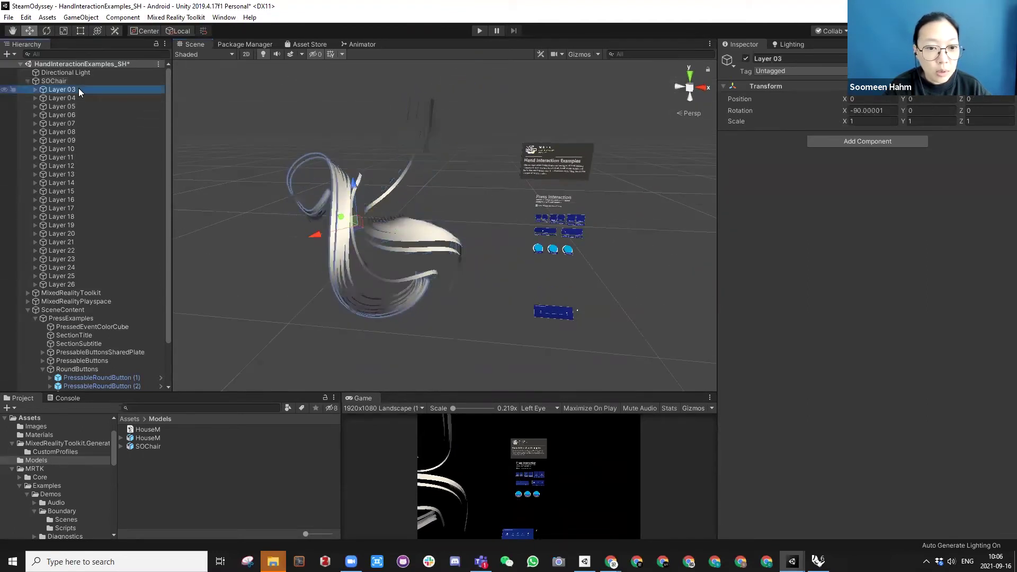
left_click(74, 97)
left_click(70, 106)
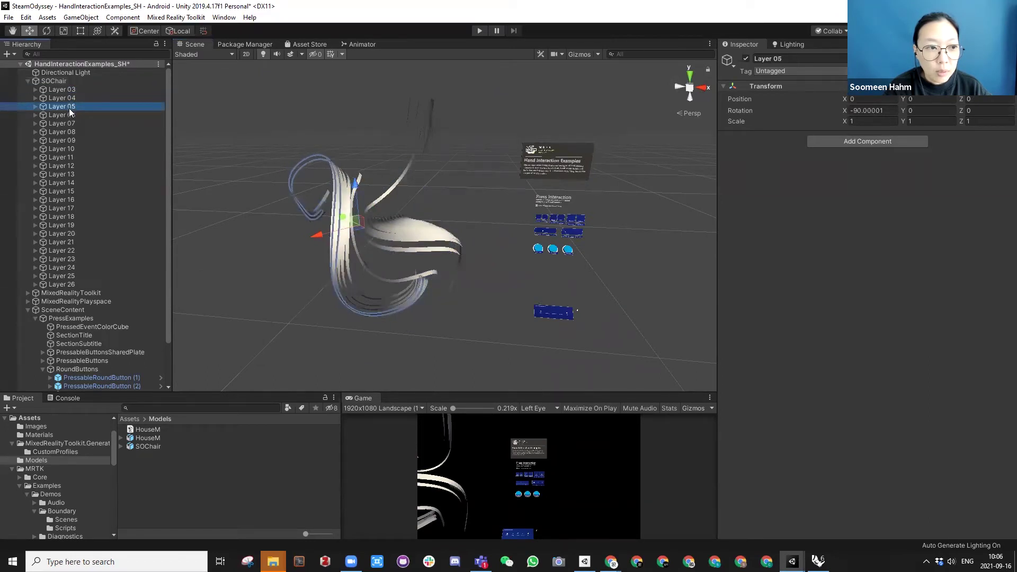
left_click(68, 114)
left_click(68, 123)
left_click(67, 131)
left_click(65, 140)
left_click_drag(320, 253, 468, 206, "alt")
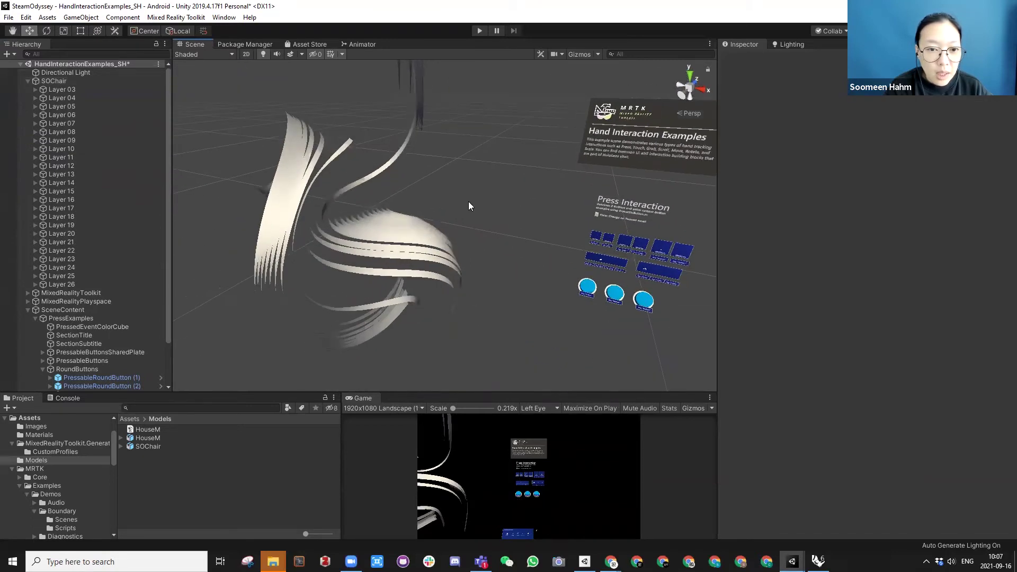
scroll(469, 206, "down", 3)
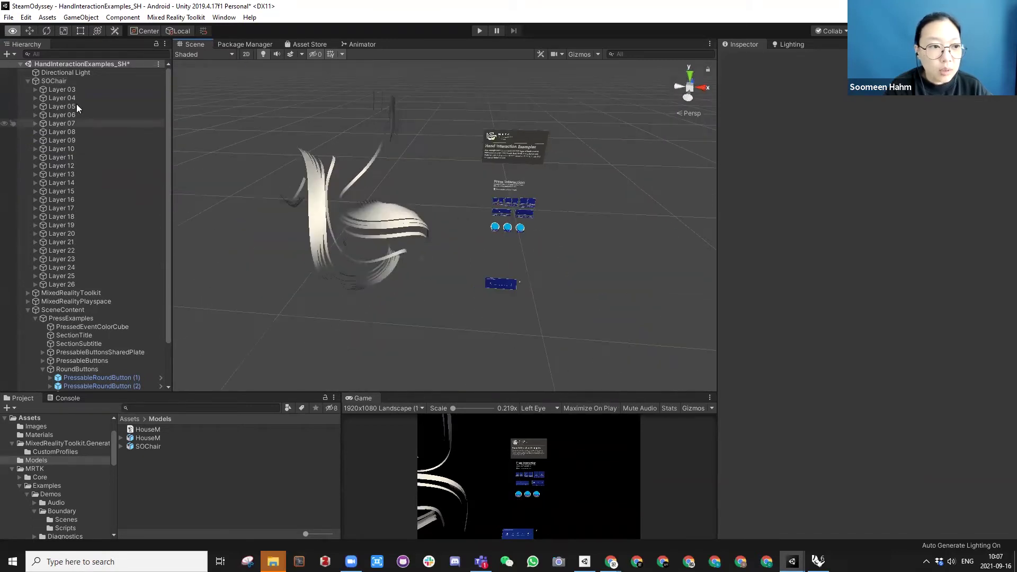
Step: Collapse SOChair in the scene hierarchy with the object selected, and save the scene
left_click(27, 81)
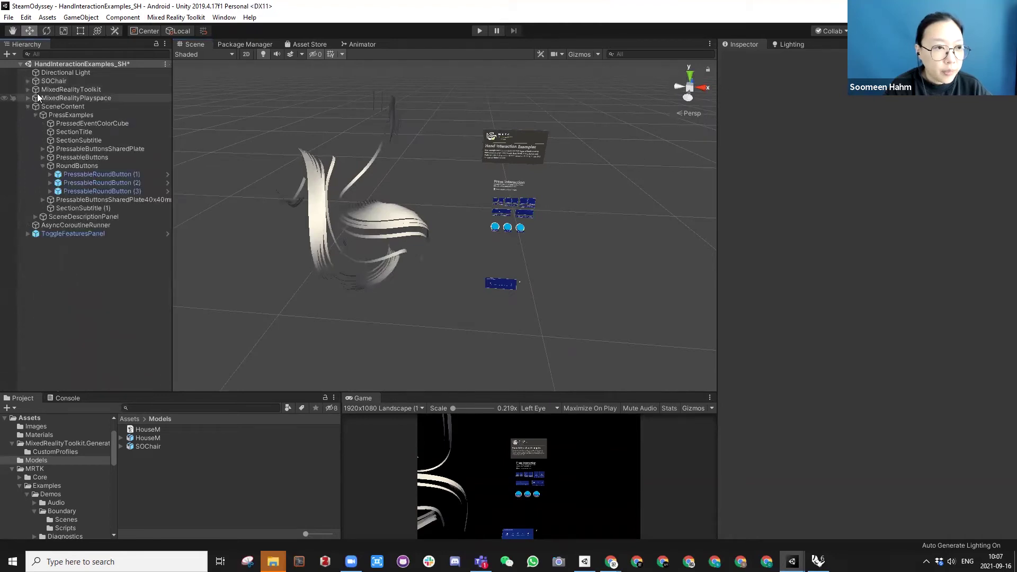
left_click(54, 81)
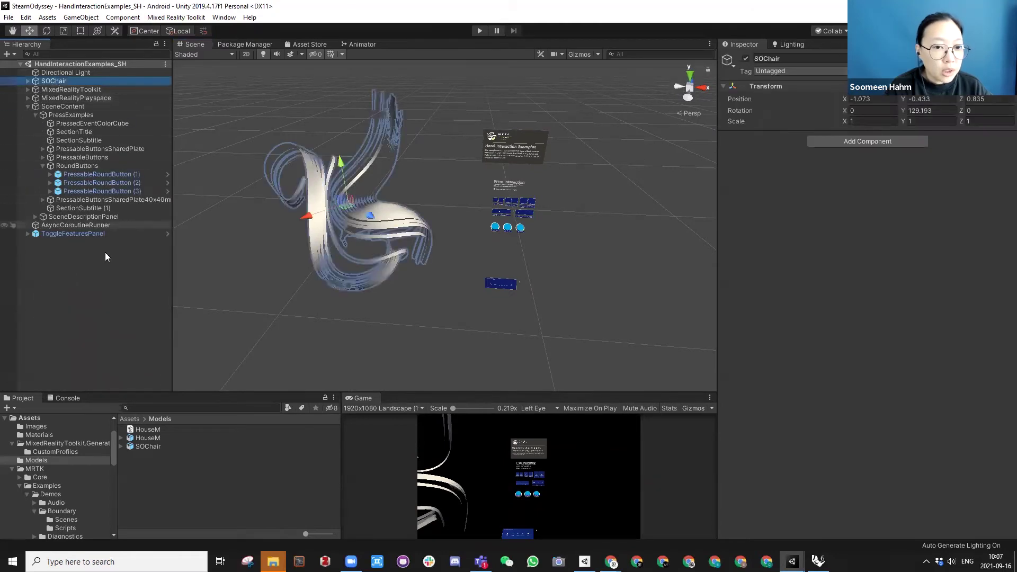
Step: Create a new material named WoodDoubleSide in the project's Materials folder
left_click(130, 419)
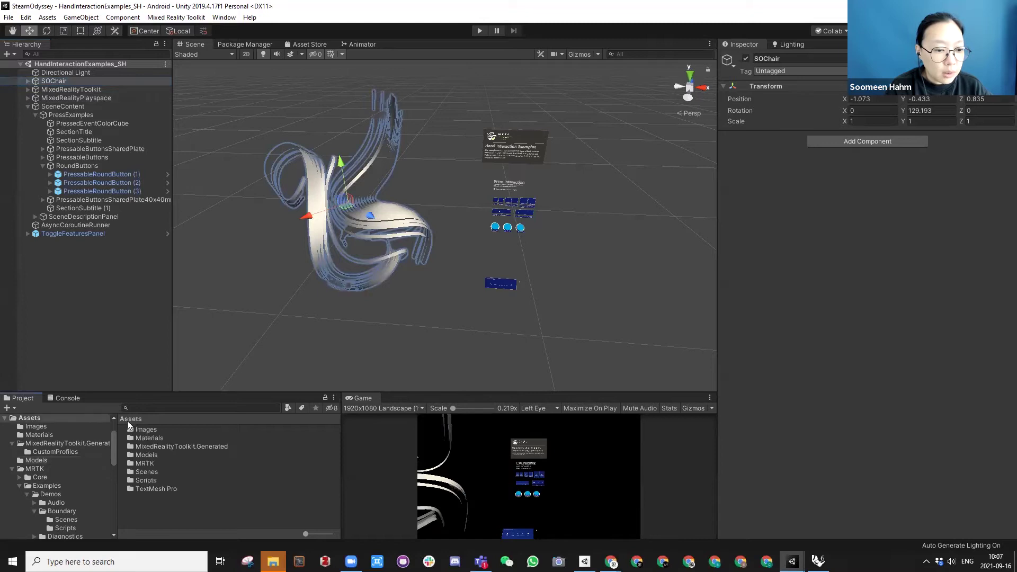
double_click(153, 438)
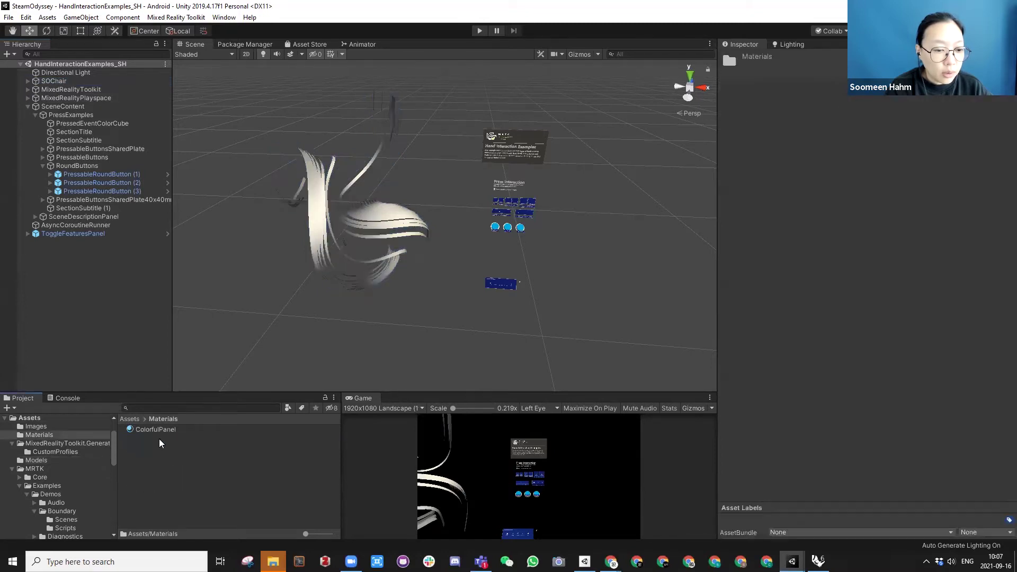
right_click(160, 449)
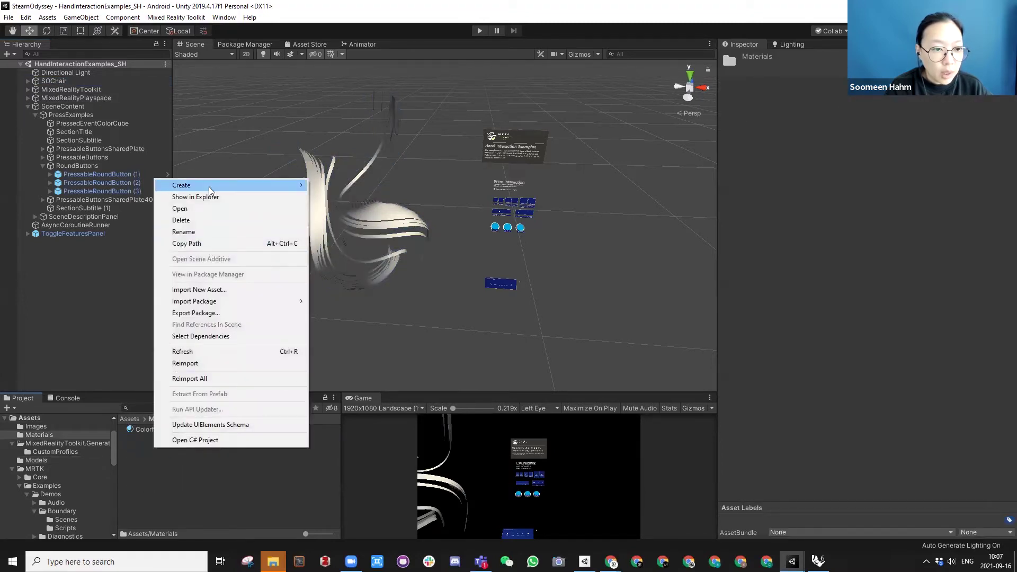
mouse_move(209, 190)
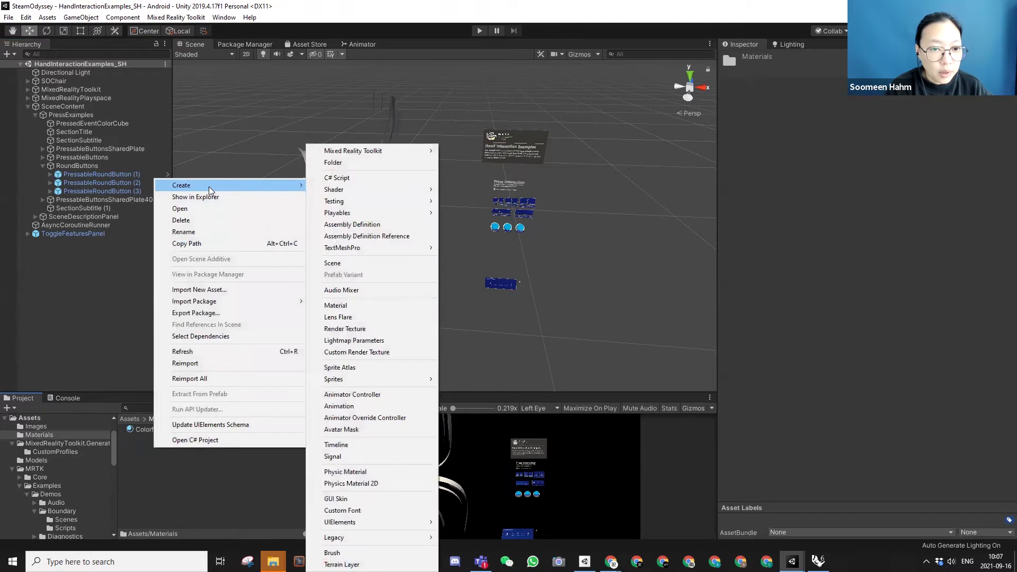
left_click(336, 305)
type("Wood")
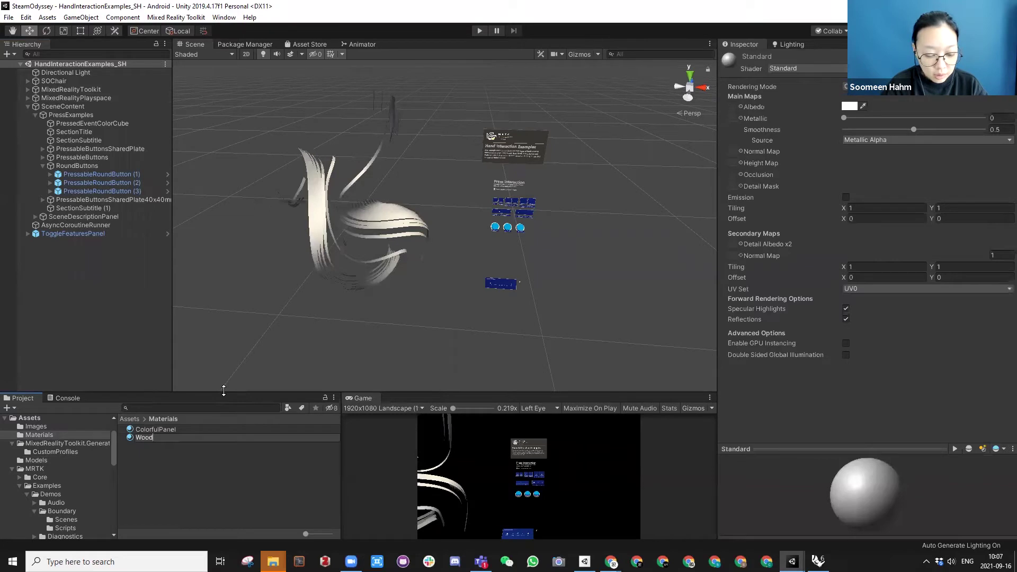
type("DoubleSide")
key("Return")
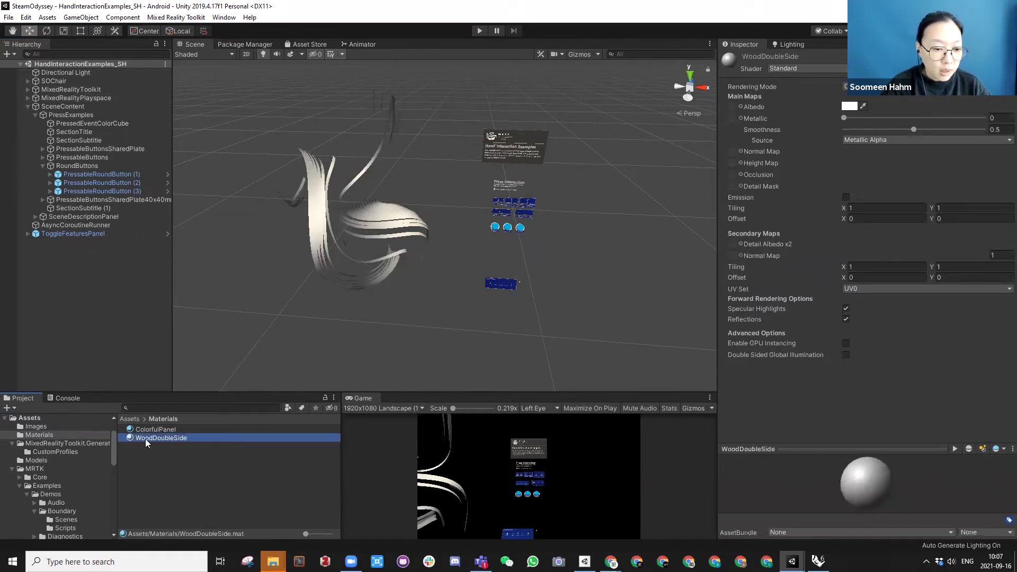
Step: Examine the shaders available for the WoodDoubleSide material without changing its shader
left_click(810, 68)
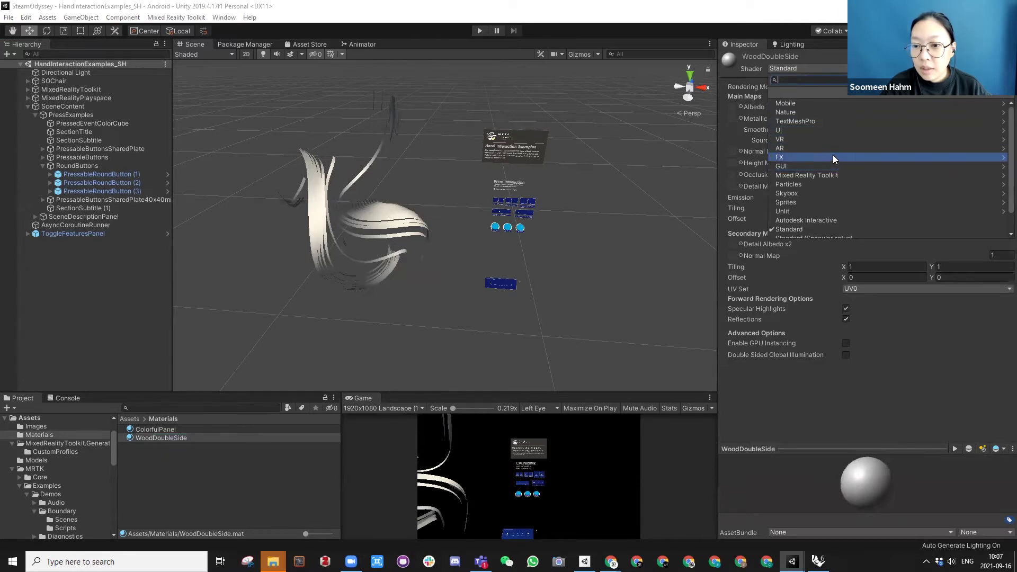
scroll(833, 156, "down", 1)
scroll(823, 108, "up", 1)
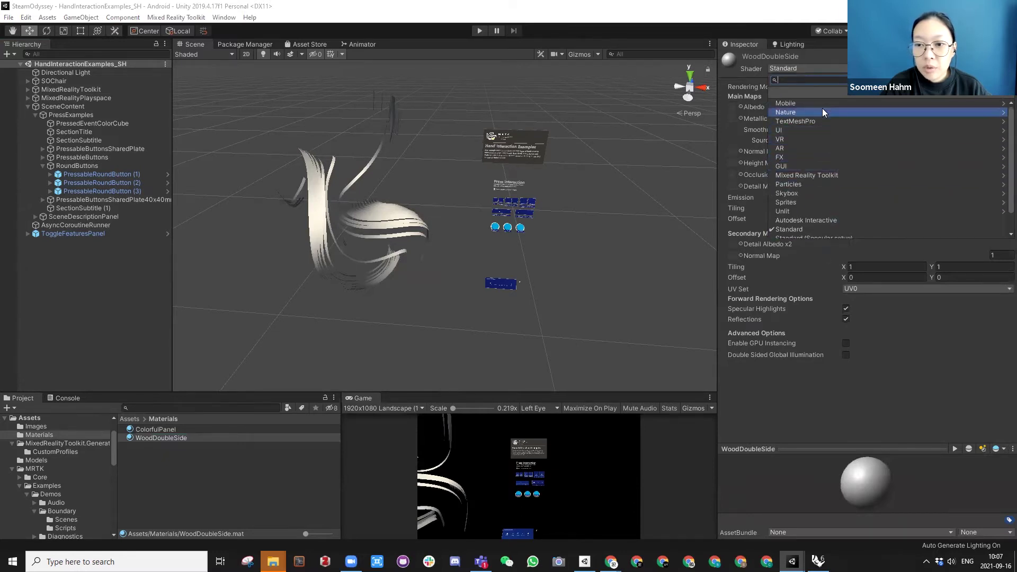
left_click(822, 68)
left_click(822, 69)
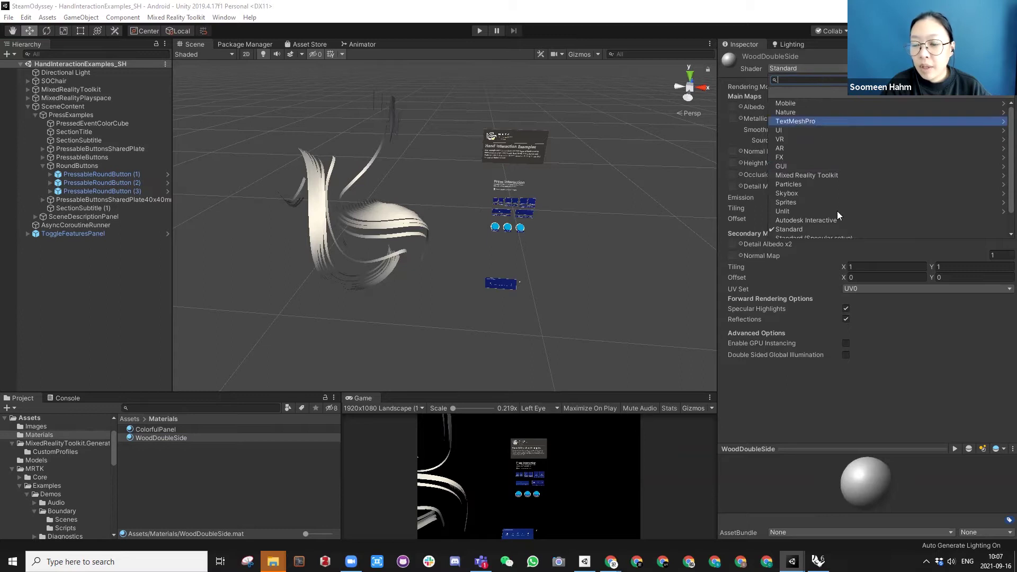
left_click(831, 408)
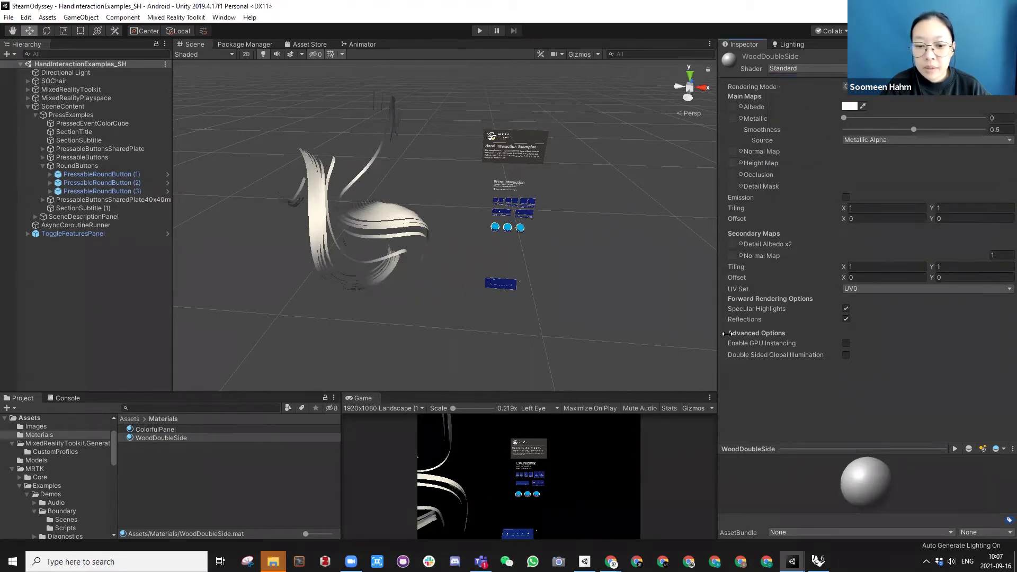
Step: Search the Unity Asset Store for "double side"
left_click(312, 43)
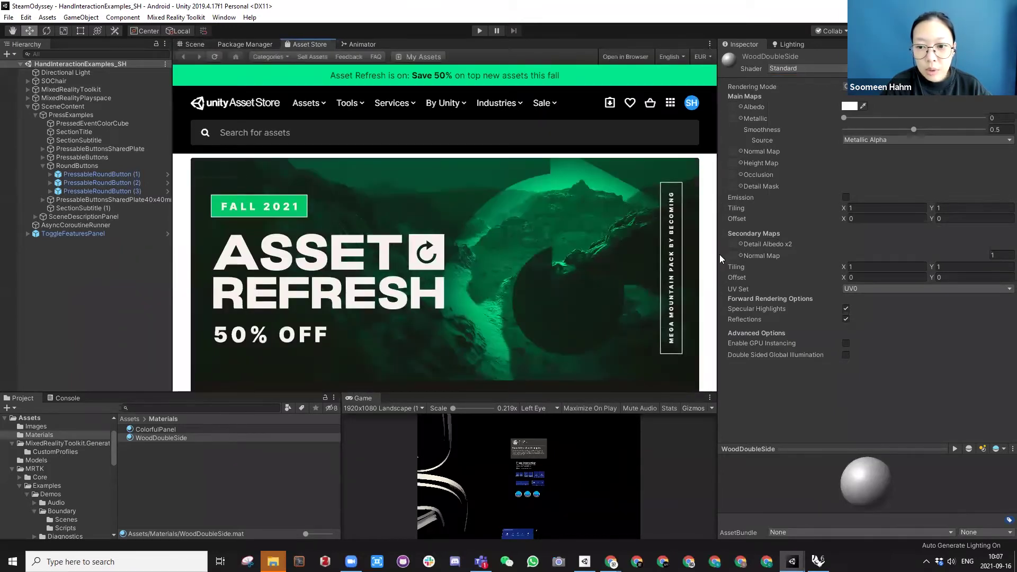
left_click_drag(718, 255, 818, 255)
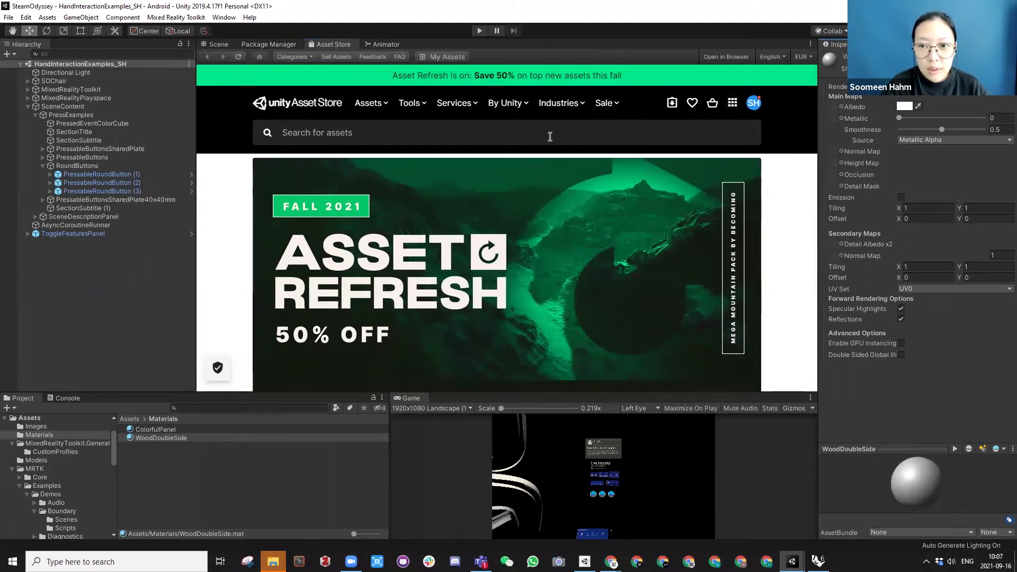
left_click(331, 134)
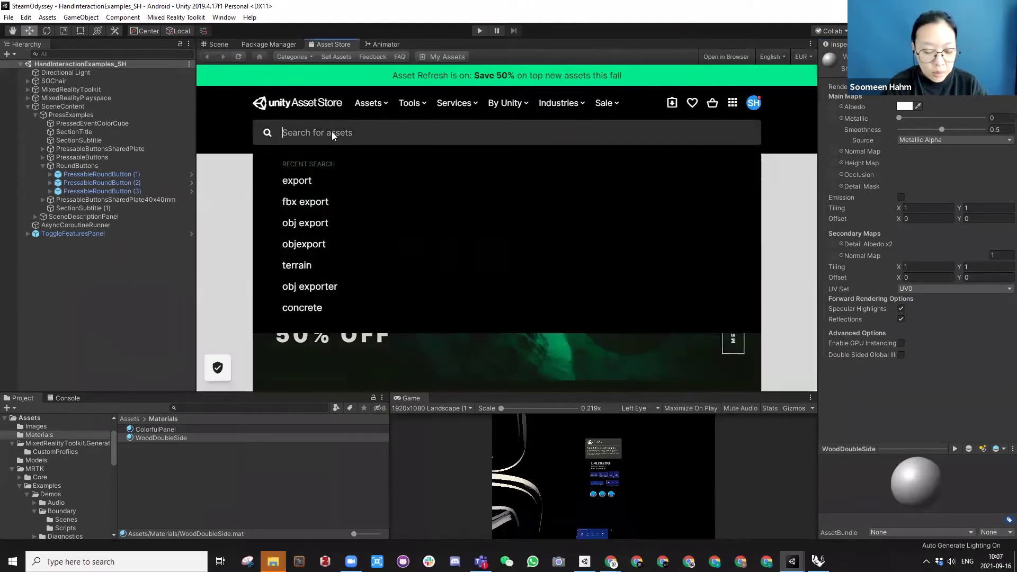
type("double")
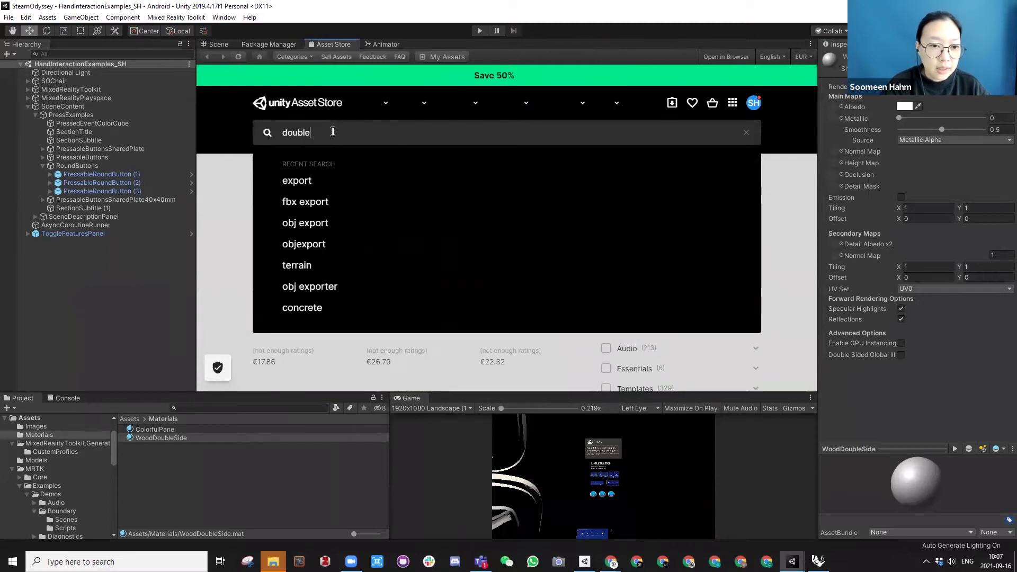
type(" side")
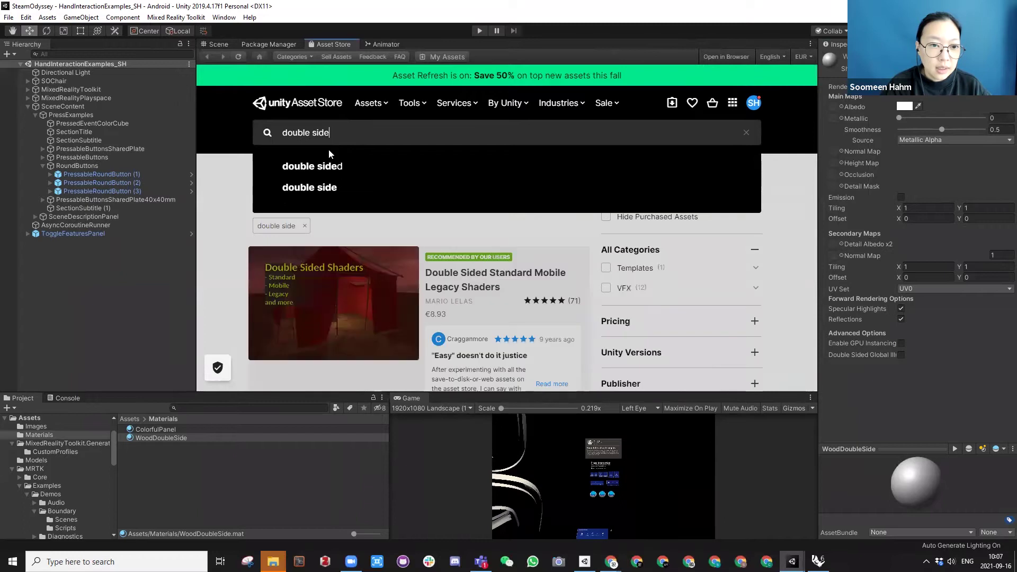
key("Return")
Step: Import the complete Free Double Sided Shaders package by Ciconia Studio and return to the Scene view
scroll(425, 191, "down", 3)
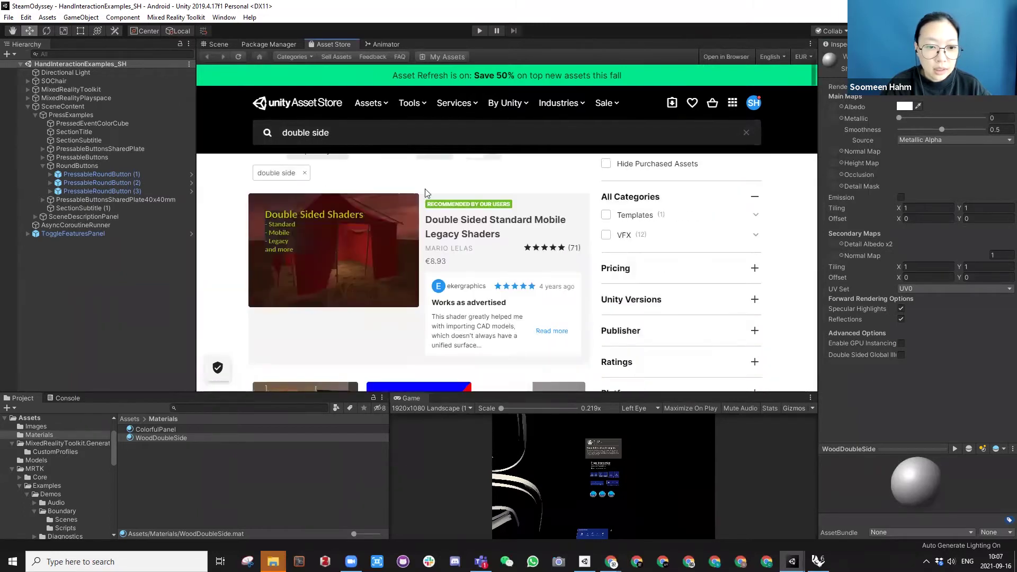
scroll(353, 146, "down", 3)
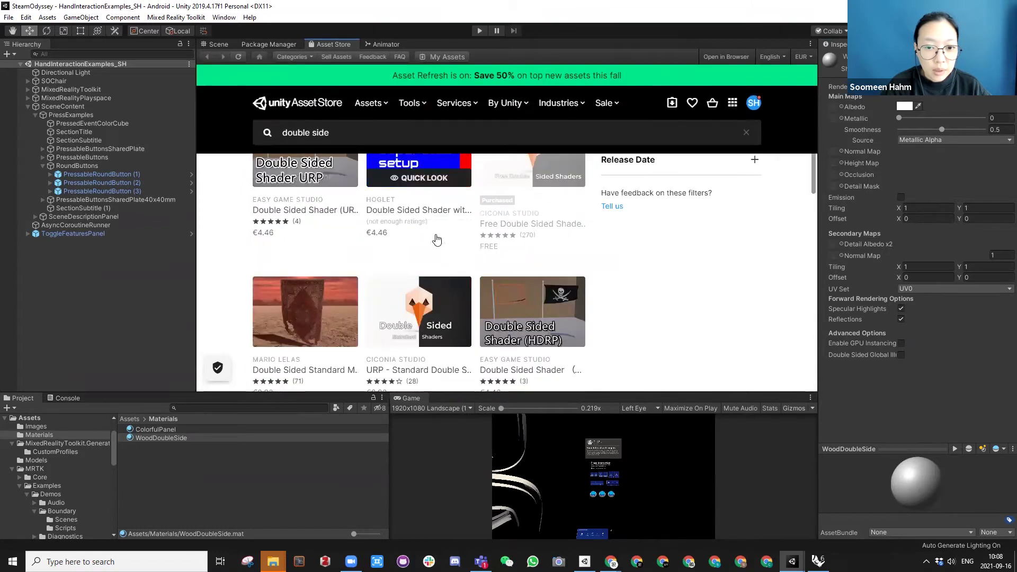
scroll(521, 249, "up", 1)
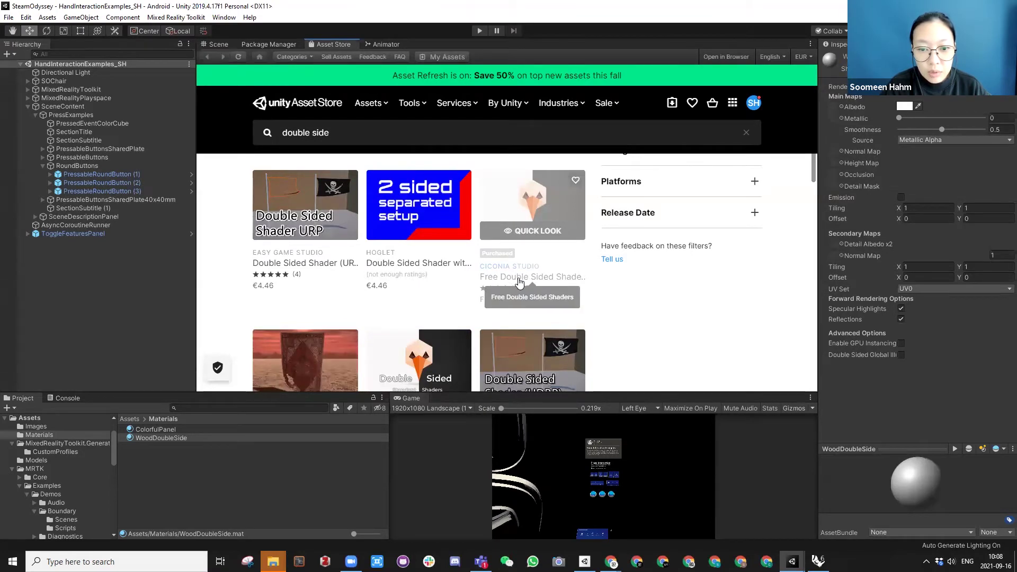
left_click(545, 279)
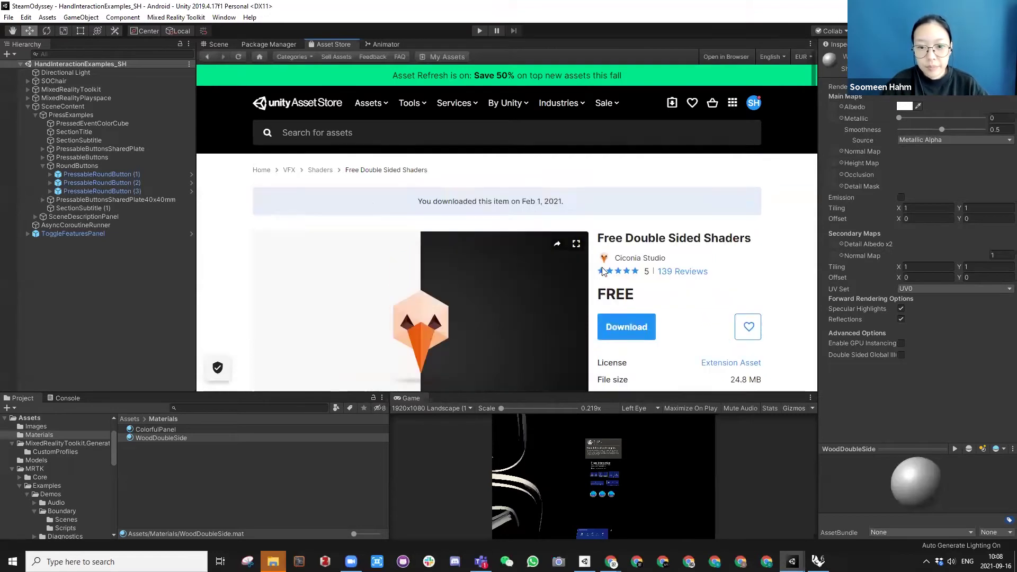
scroll(505, 248, "down", 4)
scroll(604, 259, "up", 2)
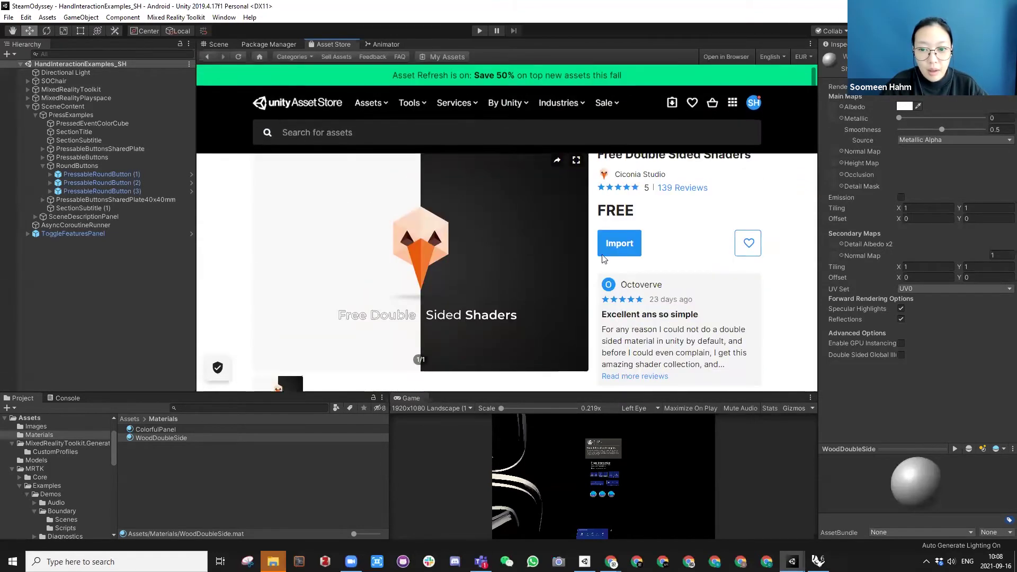
left_click(620, 249)
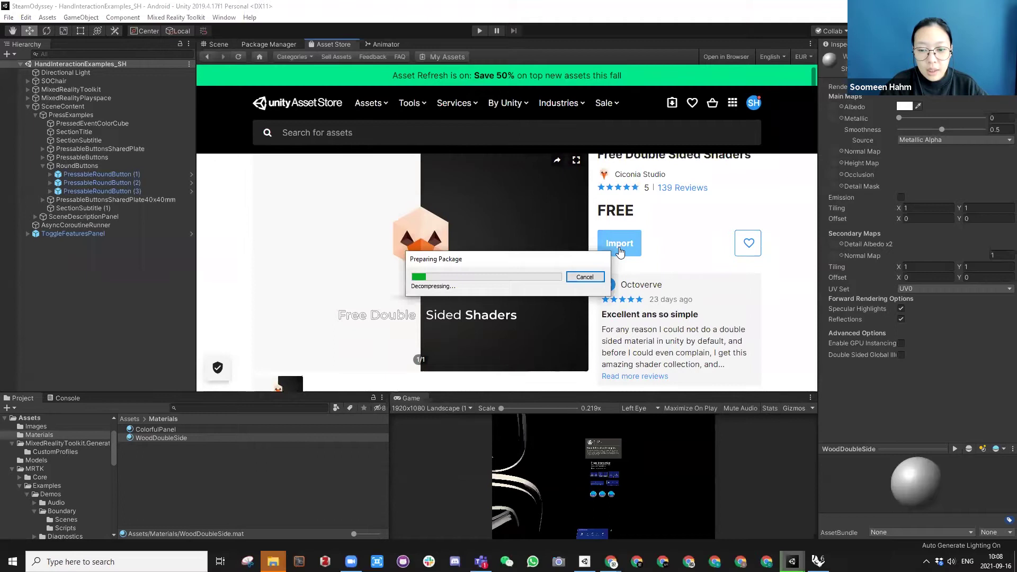
scroll(226, 385, "down", 15)
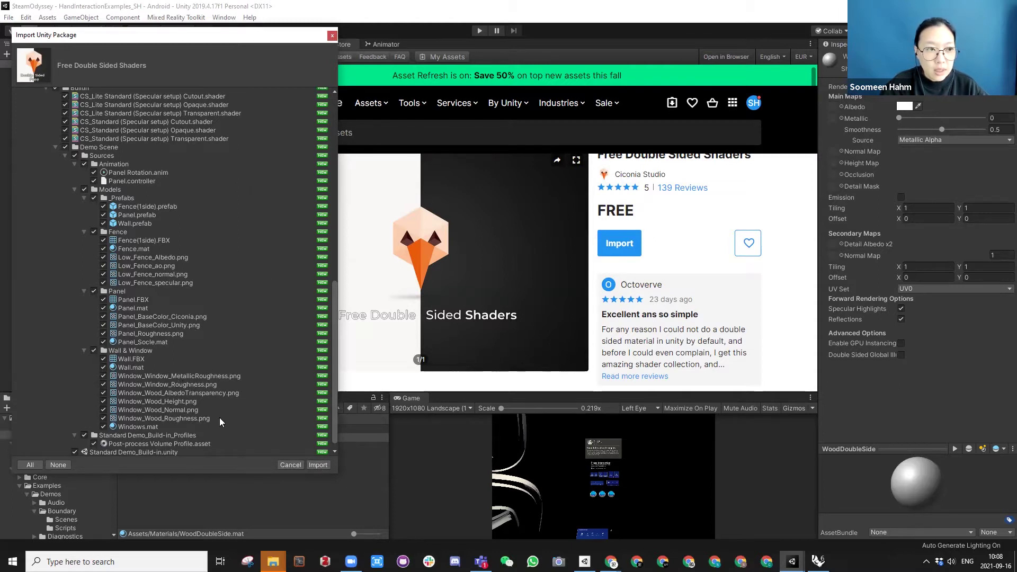
left_click(318, 465)
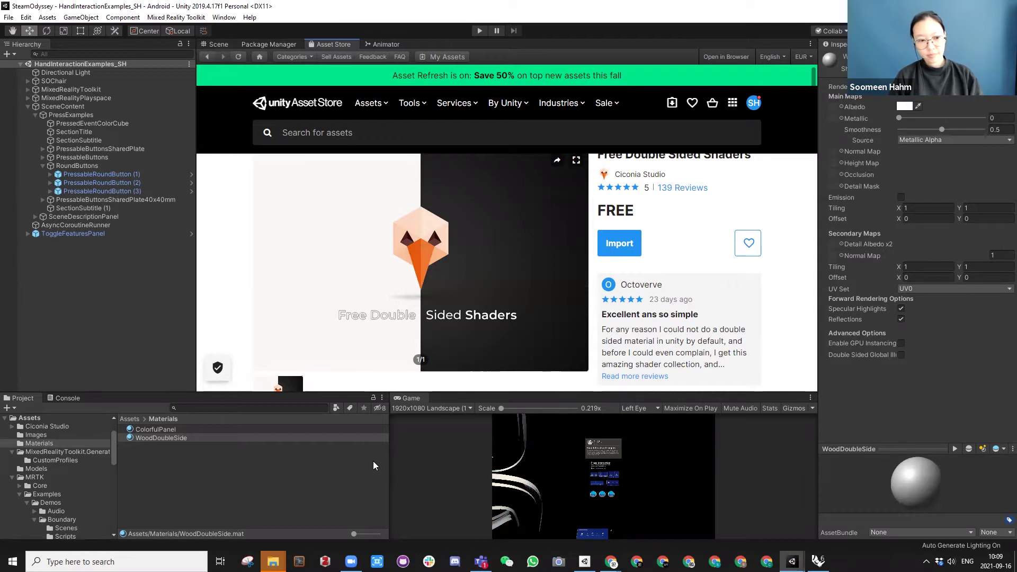
left_click(214, 46)
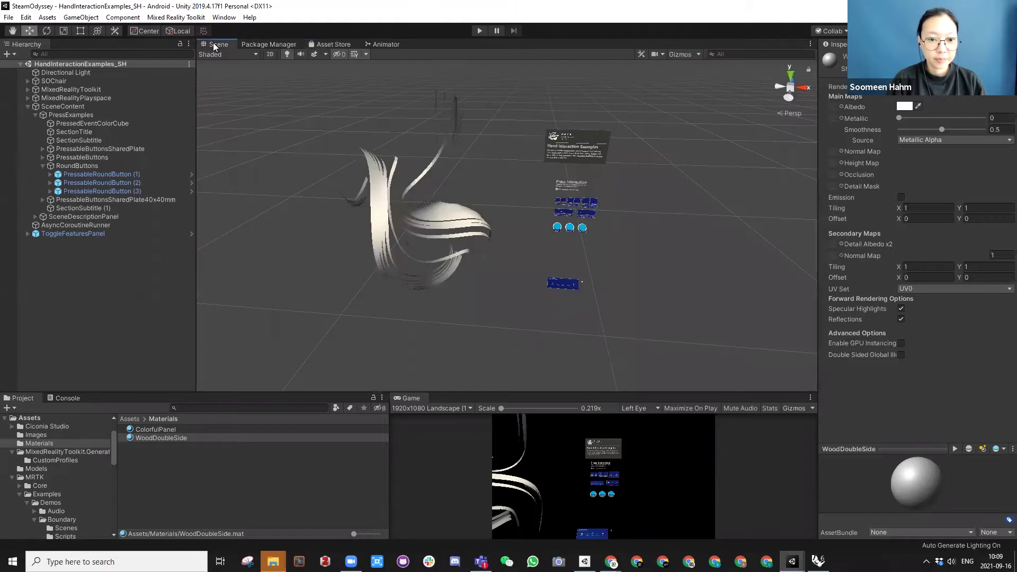
left_click(380, 214)
left_click(163, 437)
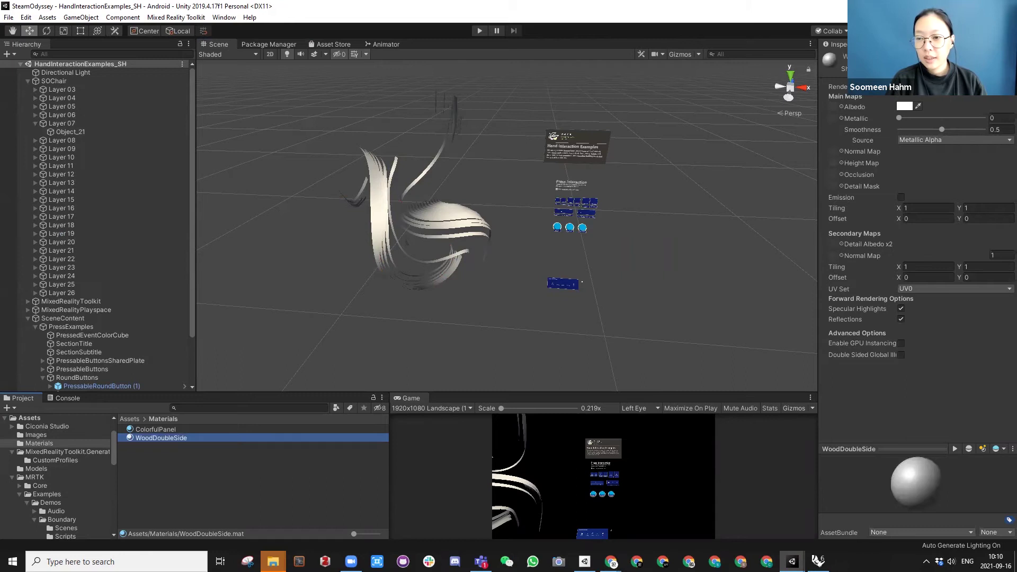
left_click_drag(172, 438, 161, 412)
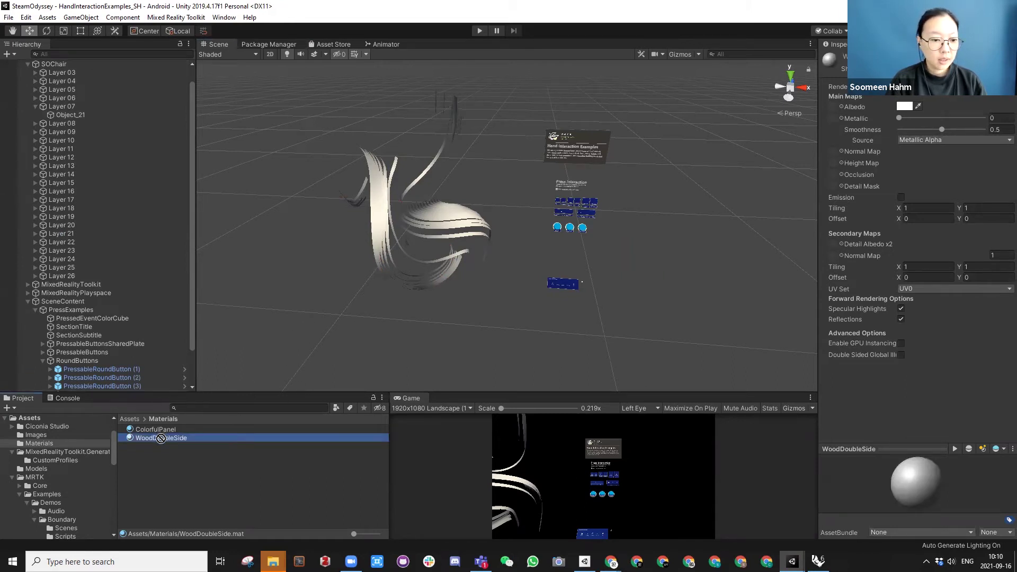
left_click(35, 107)
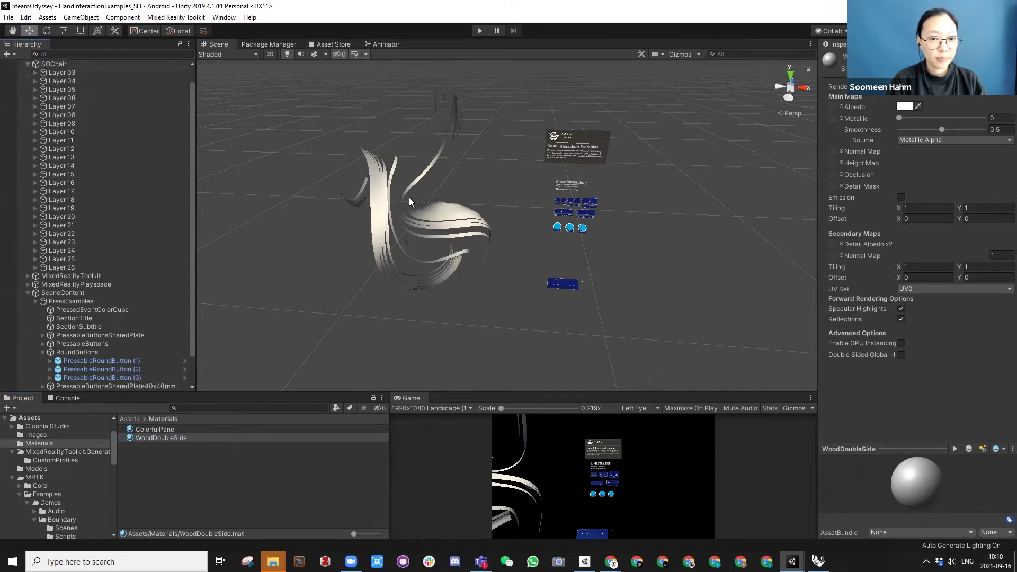
Step: Select all the SOChair mesh objects together and assign WoodDoubleSide as the material in their Mesh Renderer's Element 0
left_click_drag(484, 183, 359, 283)
left_click_drag(477, 313, 326, 117)
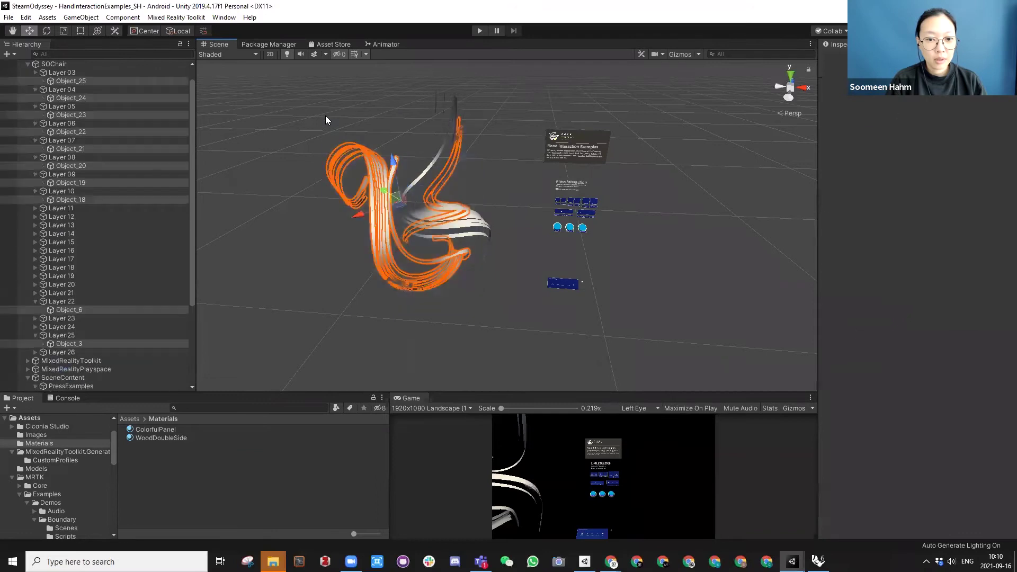
left_click_drag(516, 317, 295, 63)
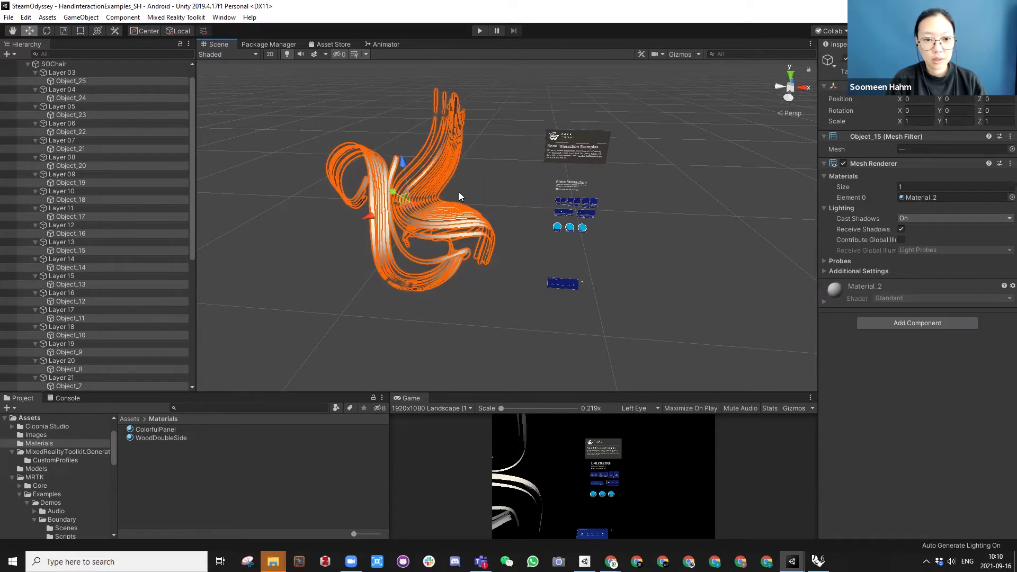
left_click_drag(146, 438, 907, 197)
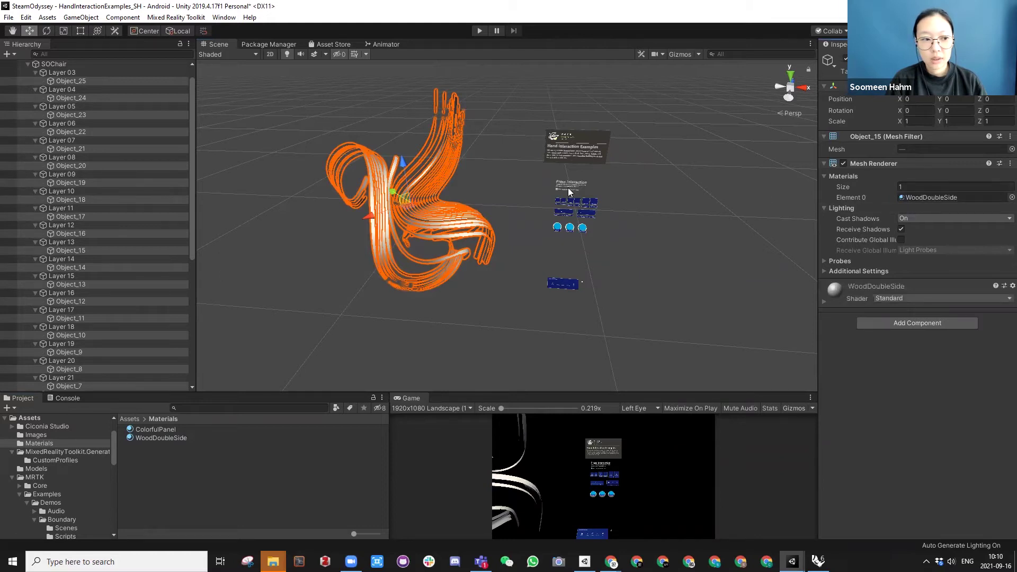
left_click(495, 193)
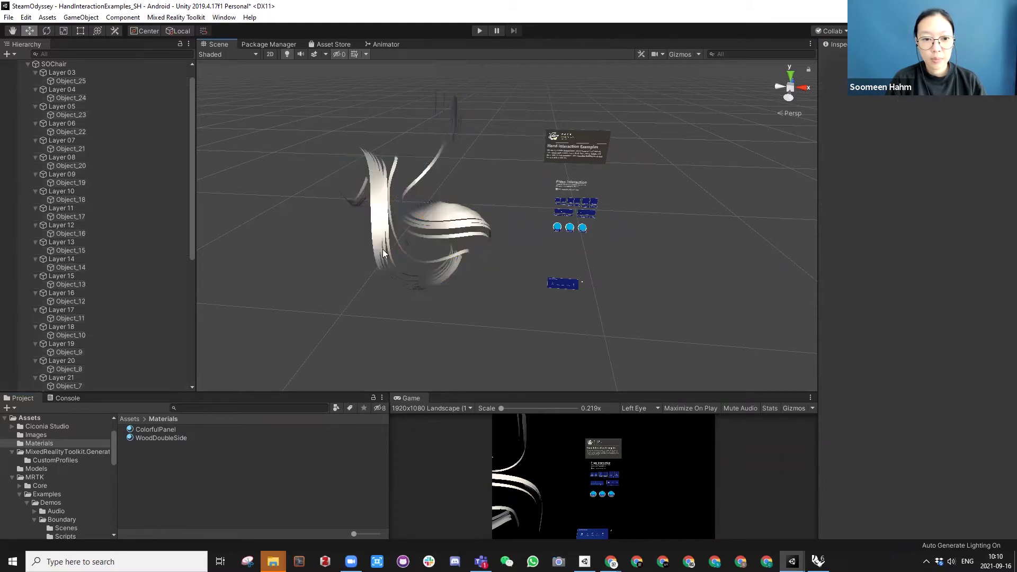
Step: Set the WoodDoubleSide material's albedo colour to a wood brown of about RGB 118, 82, 34
left_click(159, 437)
left_click(905, 106)
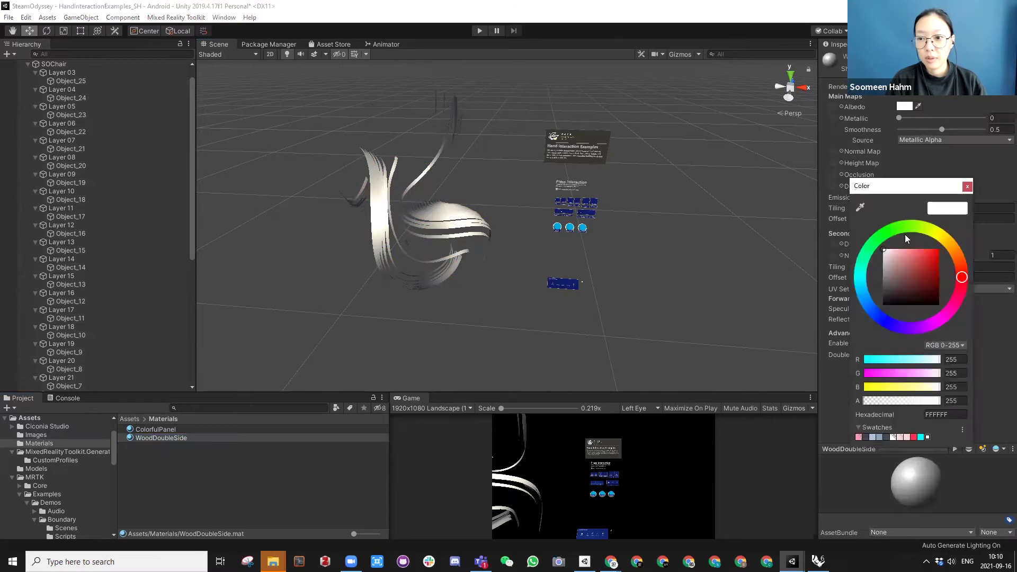
mouse_move(944, 276)
left_mouse_down()
mouse_move(957, 258)
mouse_move(922, 252)
mouse_move(925, 284)
mouse_move(954, 250)
left_mouse_up()
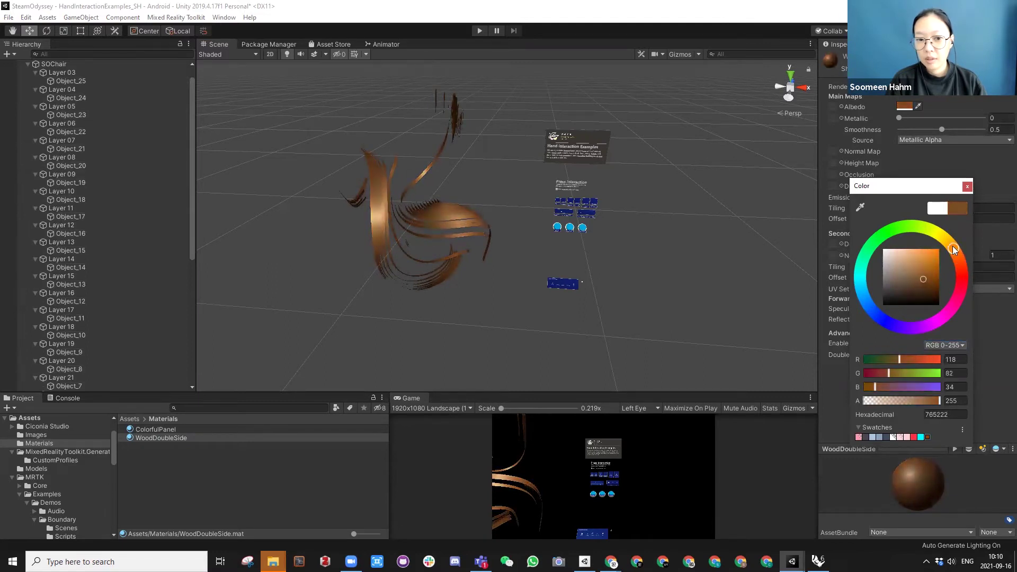
left_click(967, 187)
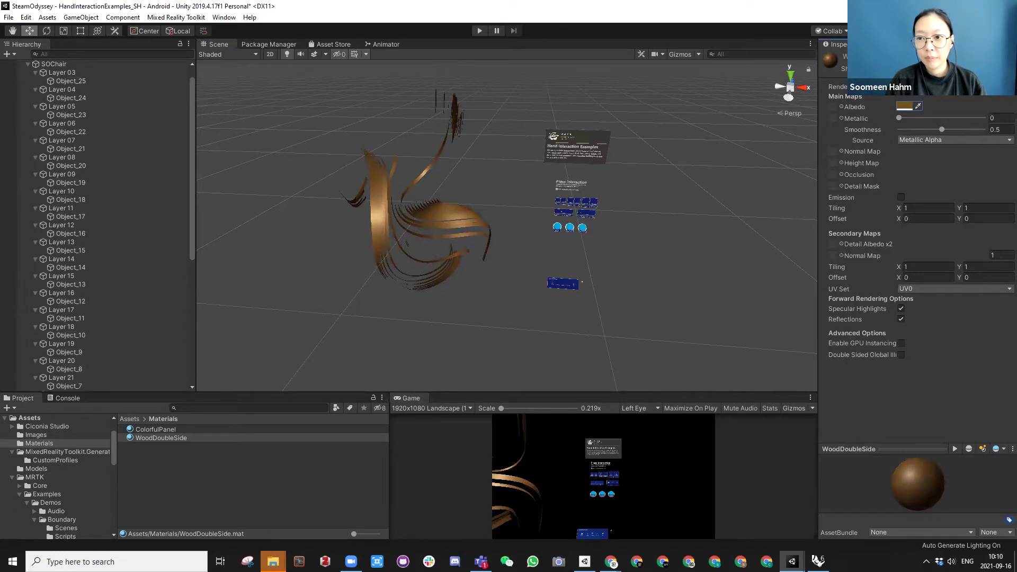
Step: Change the WoodDoubleSide material's shader from Standard to one of the Ciconia Studio CS_Standard double-sided shaders
left_click(928, 68)
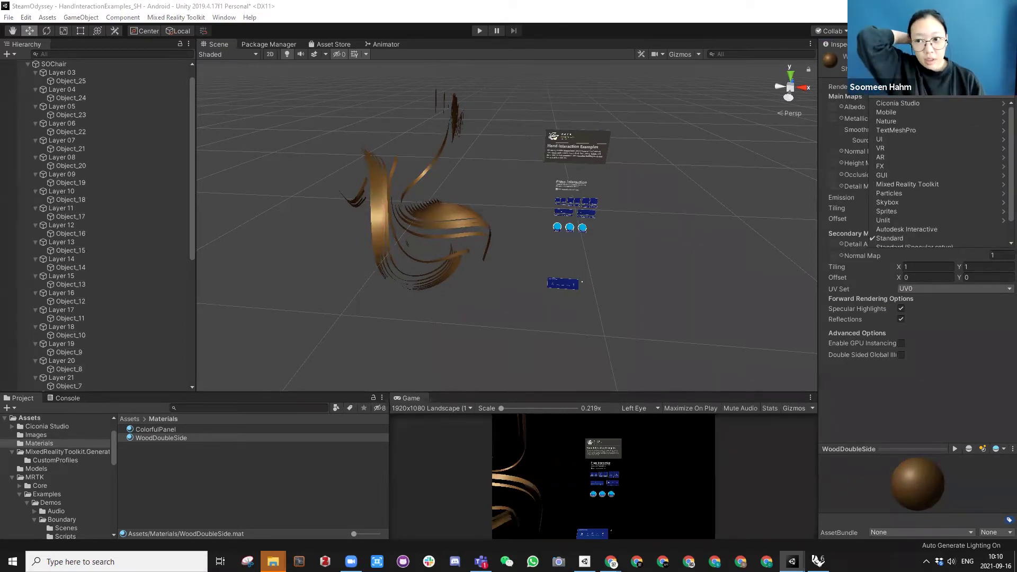
left_click(881, 104)
left_click(903, 102)
left_click(903, 102)
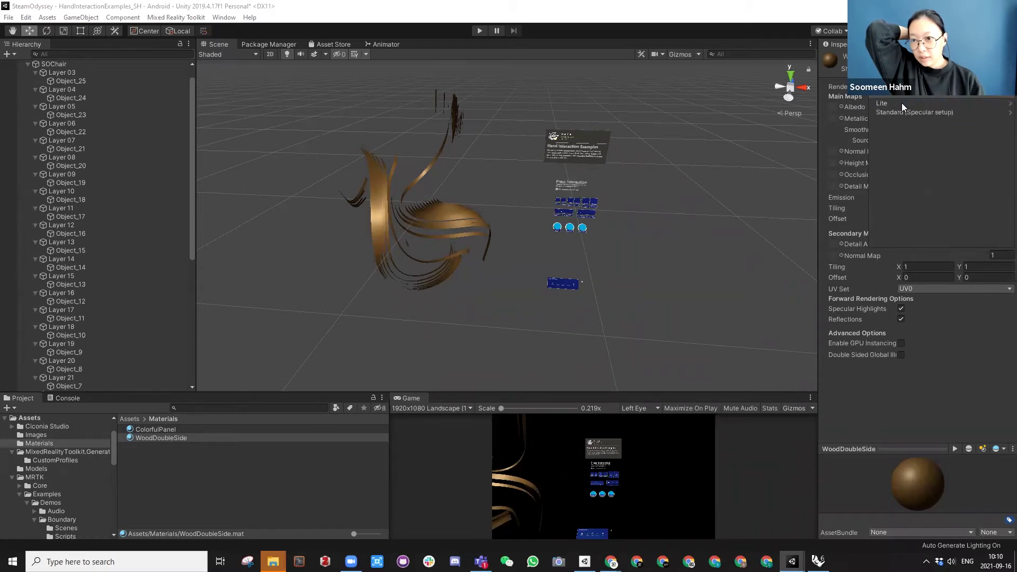
left_click(910, 104)
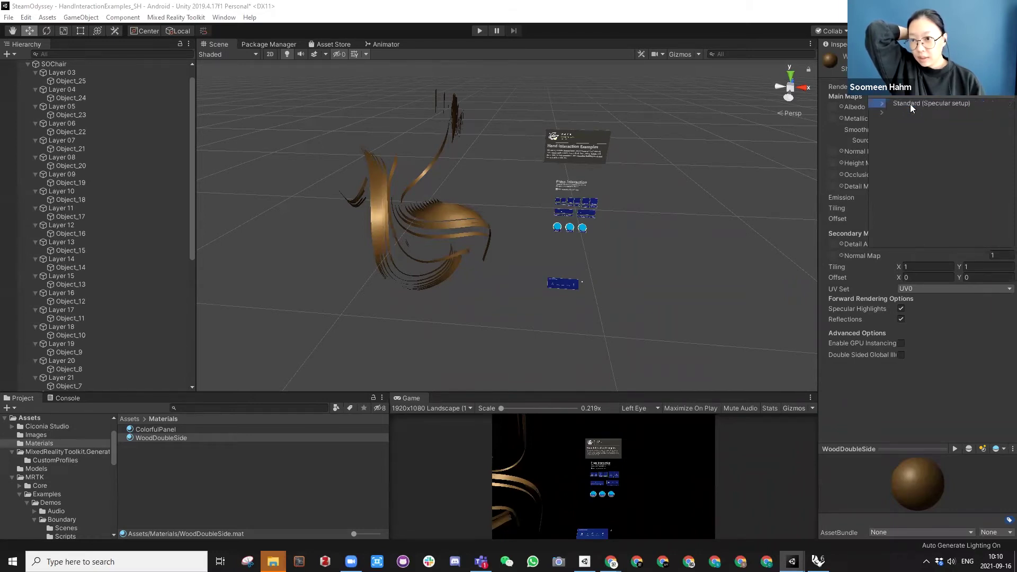
left_click(914, 104)
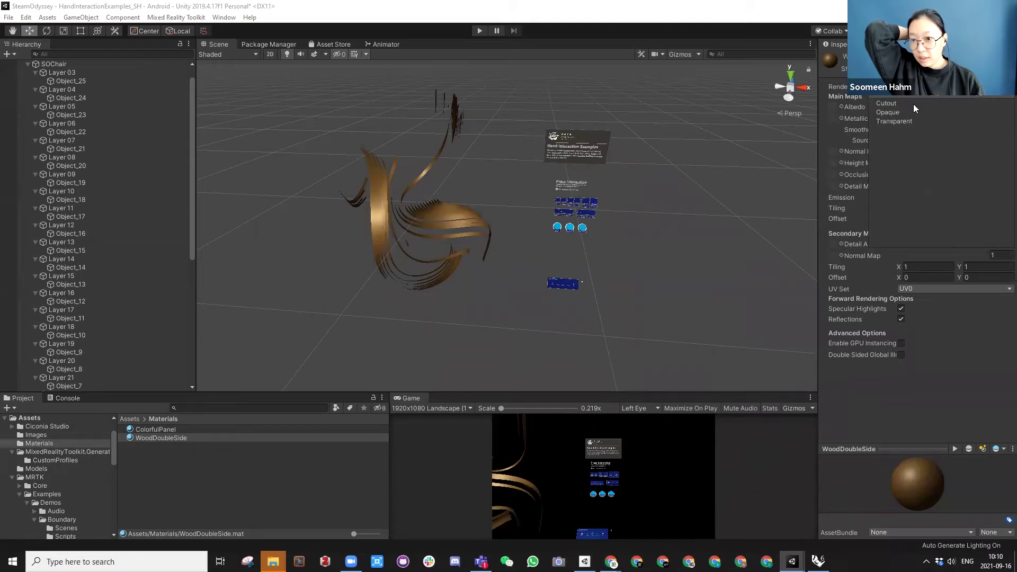
key("Left")
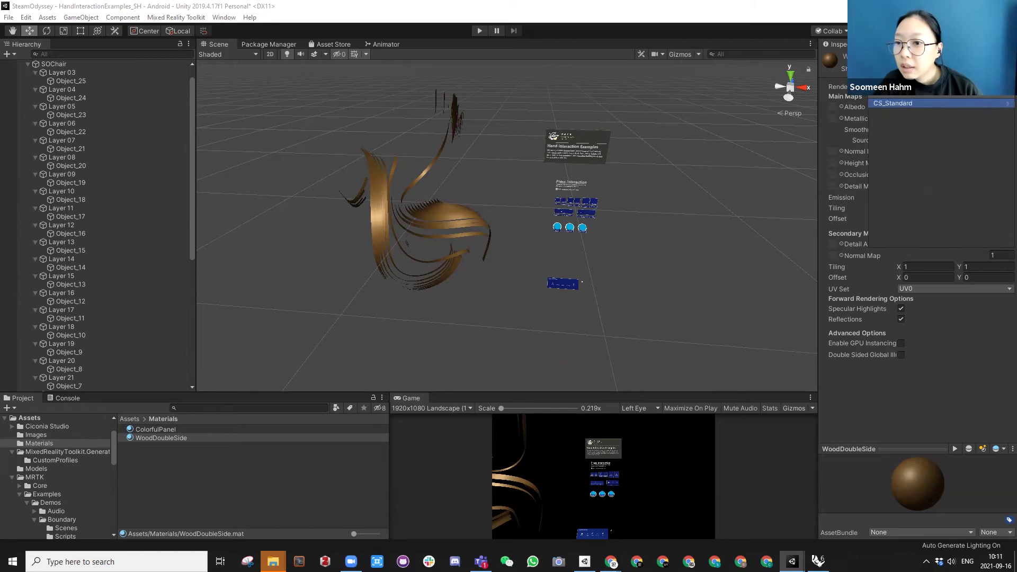
key("Left")
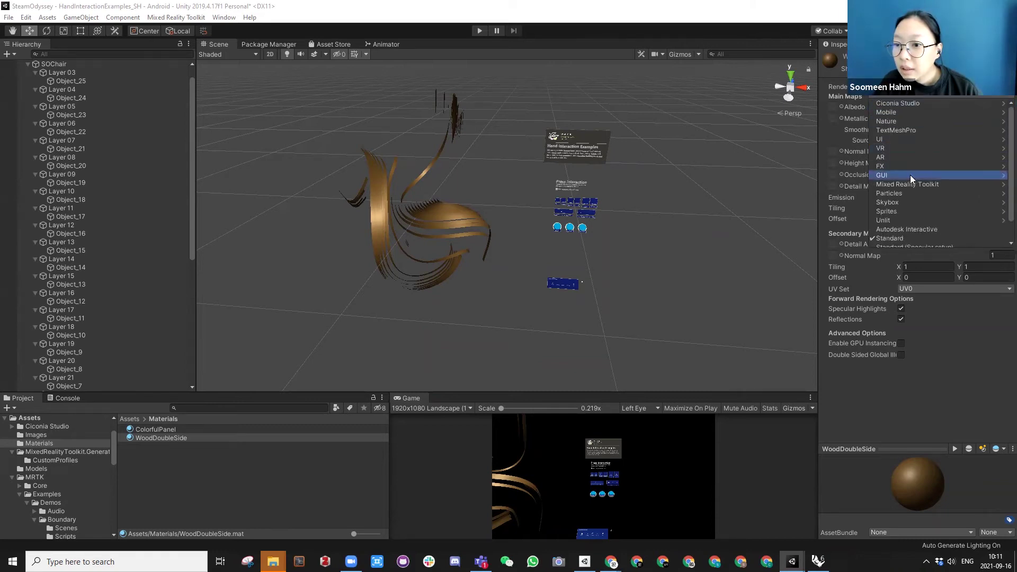
key("Left")
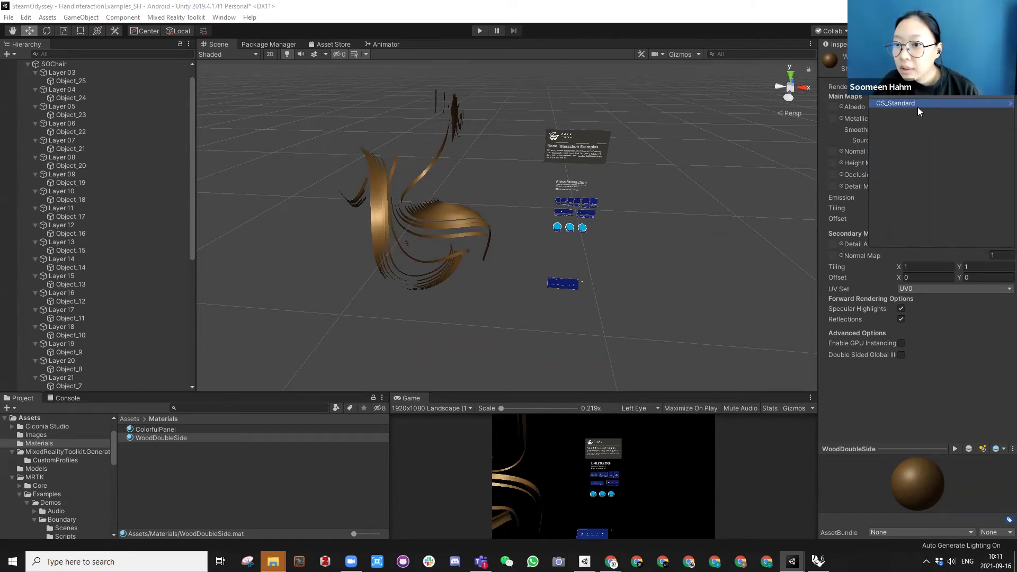
key("Right")
key("Down")
key("Right")
left_click(915, 112)
Step: Reselect the WoodDoubleSide material and set its shader to the Opaque variant in Ciconia Studio's CS_Standard Builtin Lite group
left_click_drag(415, 214, 355, 269, "alt")
middle_click_drag(355, 266, 462, 180)
mouse_move(479, 189)
left_mouse_down("alt")
mouse_move(321, 197)
mouse_move(477, 280)
mouse_move(476, 172)
left_mouse_up("alt")
scroll(475, 172, "up", 10)
left_click_drag(509, 278, 548, 189, "alt")
left_click(548, 188)
left_click(172, 465)
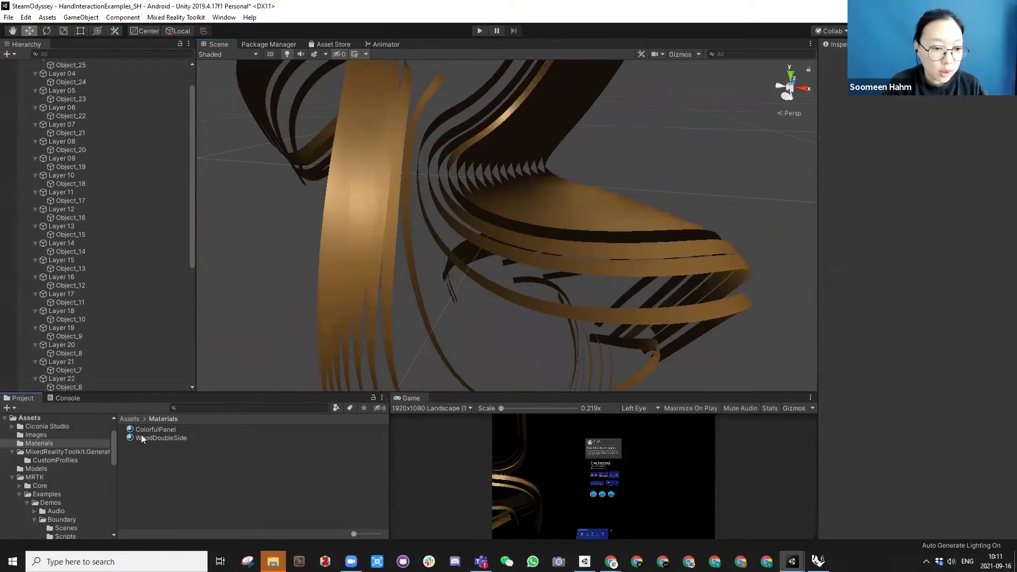
left_click(141, 438)
left_click(901, 68)
left_click(898, 103)
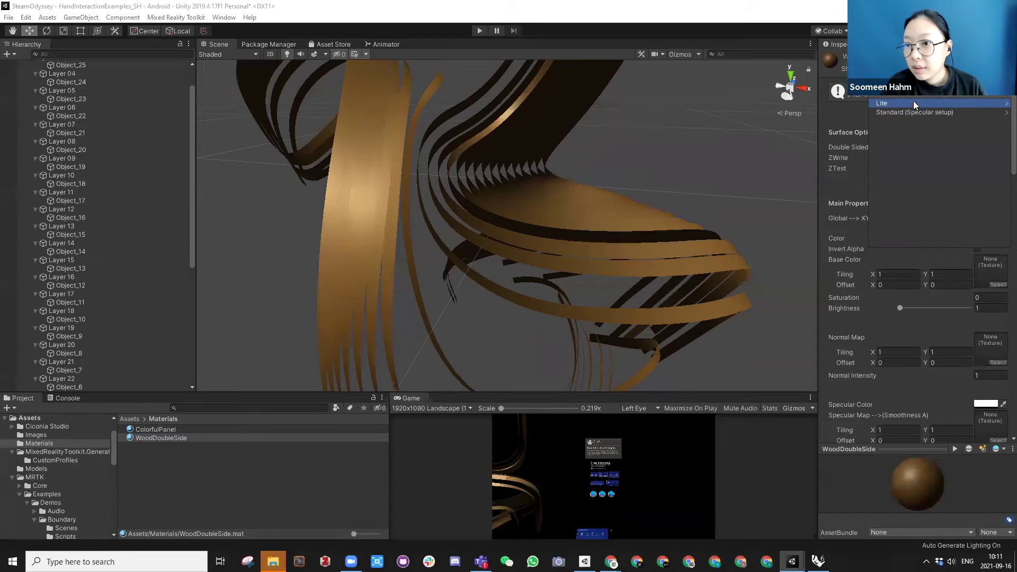
left_click(913, 102)
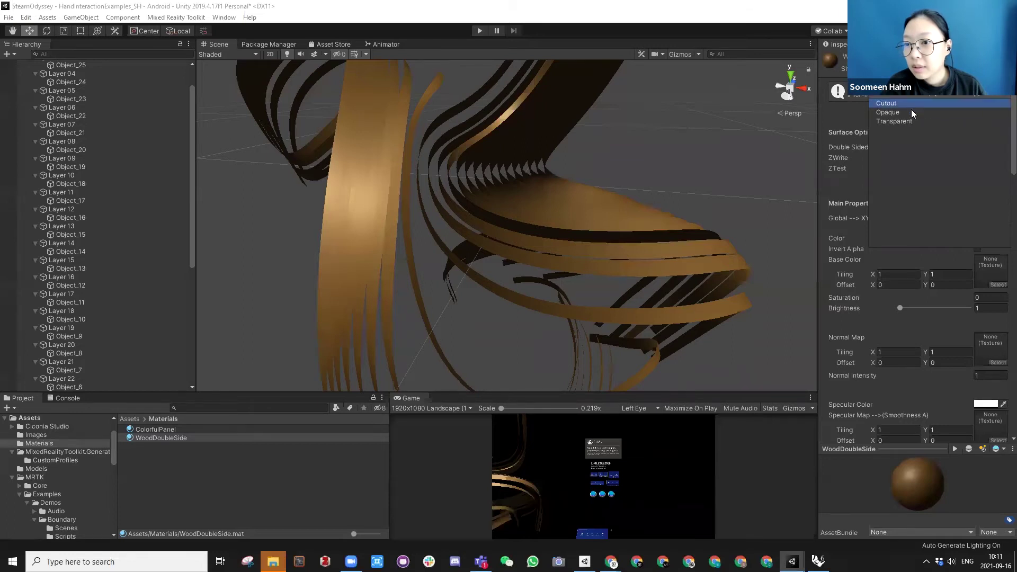
left_click(911, 111)
scroll(477, 212, "down", 3)
scroll(551, 184, "down", 3)
mouse_move(551, 184)
left_mouse_down("alt")
mouse_move(509, 204)
mouse_move(511, 241)
mouse_move(516, 198)
mouse_move(609, 284)
mouse_move(561, 268)
mouse_move(501, 104)
mouse_move(535, 159)
mouse_move(607, 222)
mouse_move(690, 233)
mouse_move(545, 243)
mouse_move(610, 265)
left_mouse_up("alt")
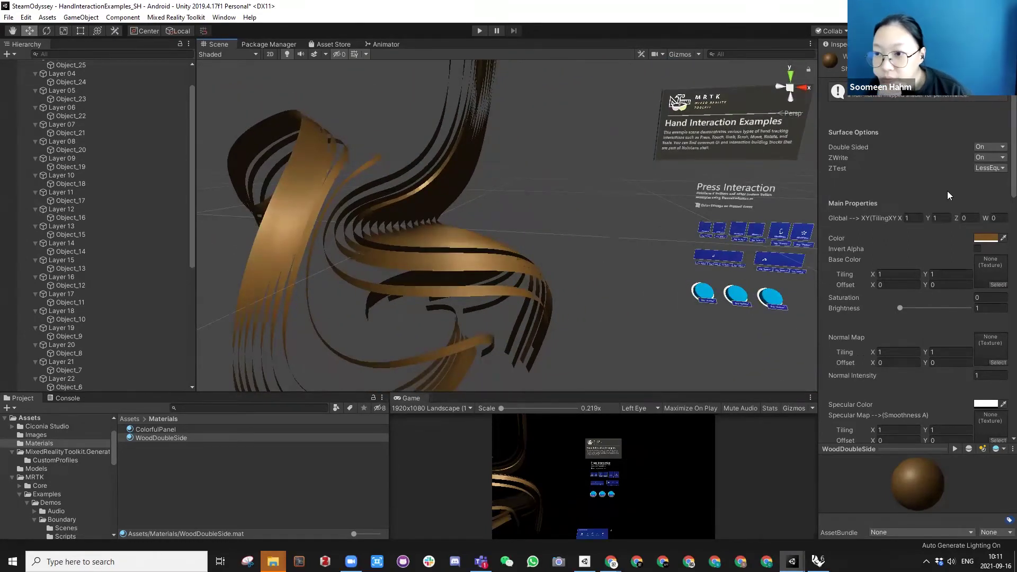
Step: Try the Equal, Disabled and Never options for the WoodDoubleSide material's ZTest, and return it to LessEqual
left_click(982, 147)
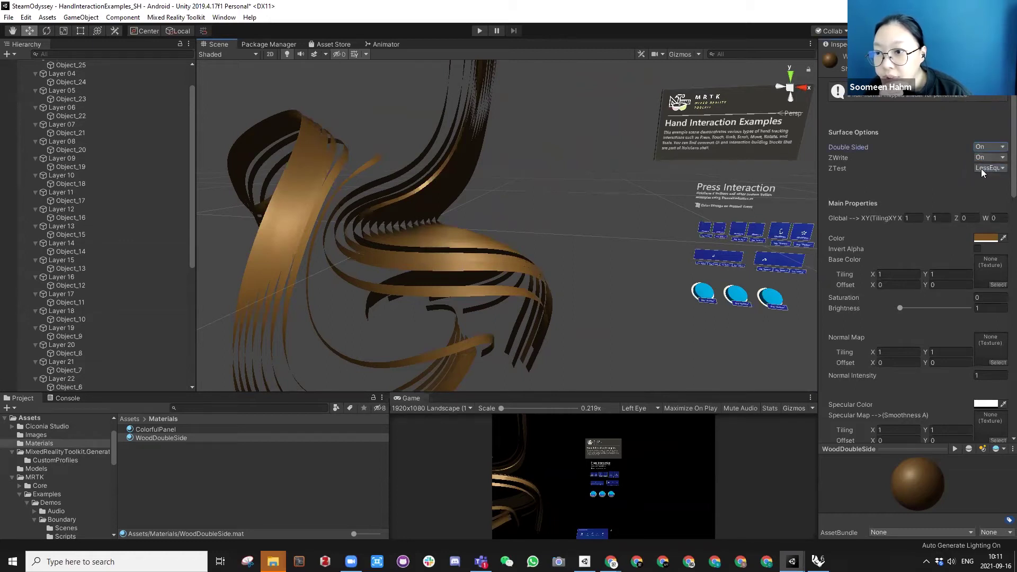
left_click(989, 158)
left_click(989, 158)
left_click(989, 169)
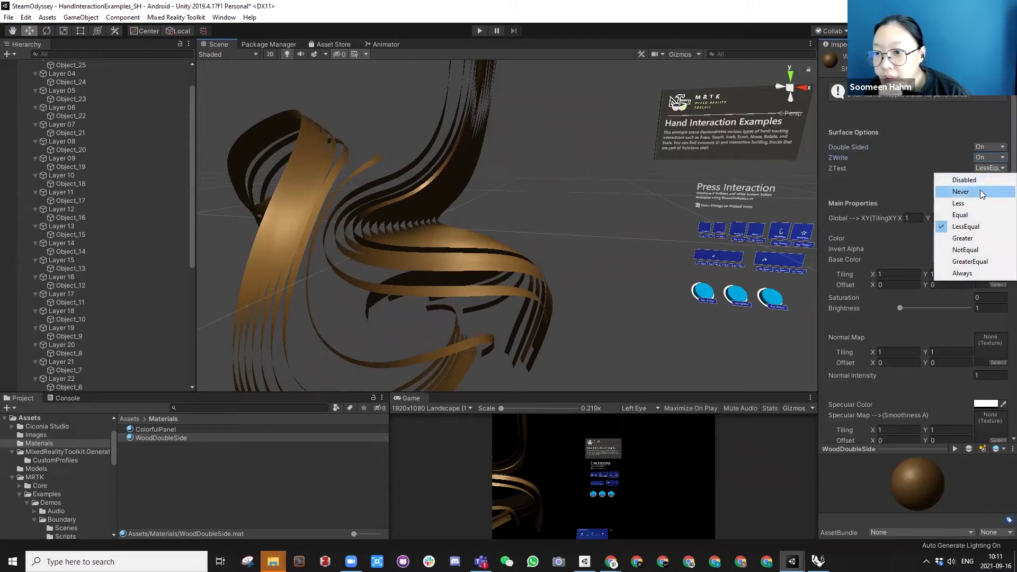
left_click(976, 214)
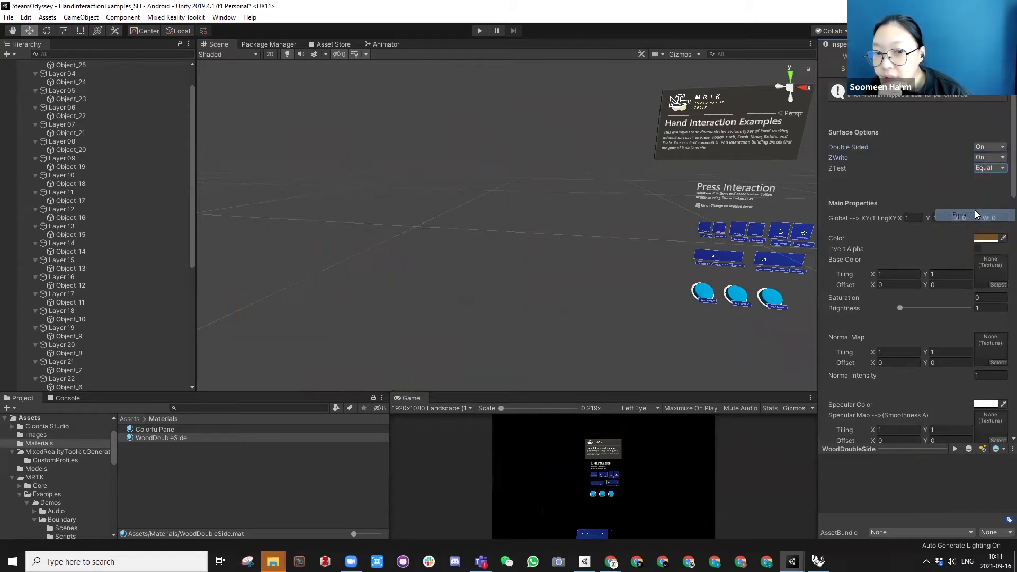
left_click(980, 169)
left_click(972, 181)
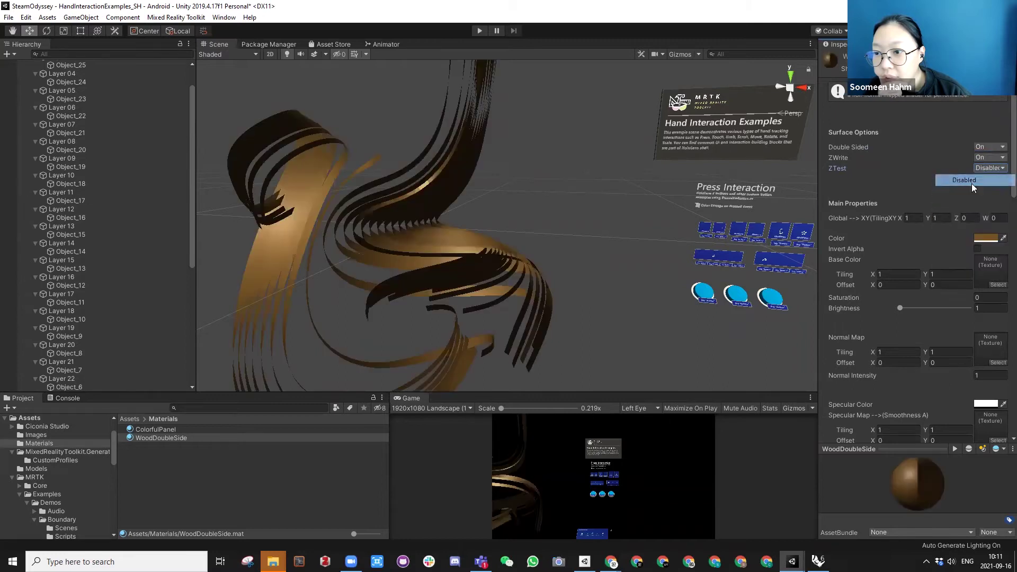
left_click(982, 168)
left_click(979, 191)
left_click(988, 169)
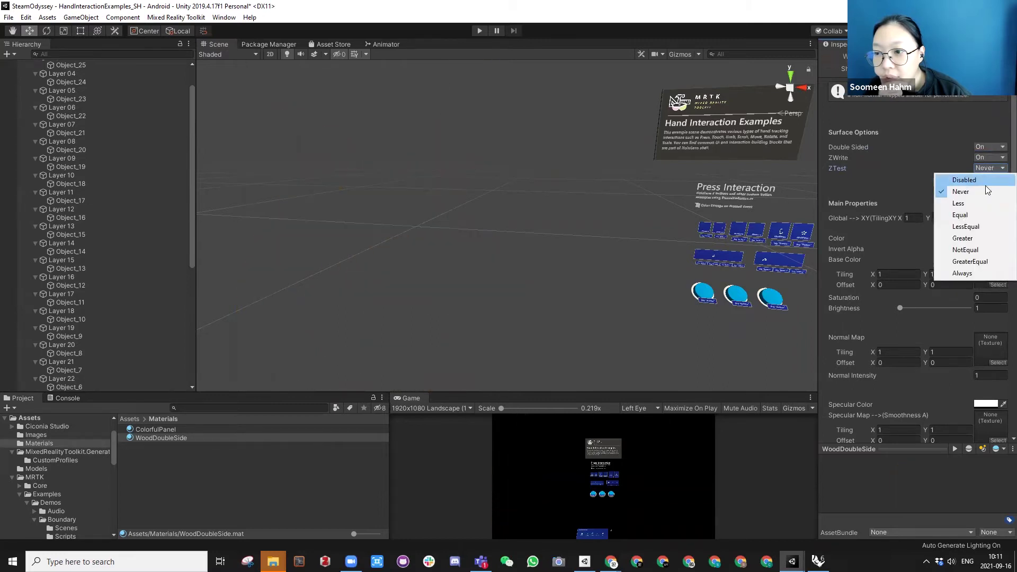
left_click(974, 226)
Step: Examine the chair's ribbons up close and from several angles to check how both faces render
mouse_move(510, 229)
left_mouse_down("alt")
mouse_move(488, 266)
mouse_move(583, 277)
mouse_move(570, 254)
mouse_move(585, 159)
mouse_move(614, 249)
mouse_move(477, 318)
mouse_move(511, 294)
mouse_move(590, 298)
mouse_move(456, 318)
mouse_move(366, 275)
mouse_move(563, 263)
mouse_move(499, 302)
mouse_move(716, 318)
mouse_move(786, 290)
mouse_move(729, 186)
mouse_move(772, 190)
mouse_move(464, 212)
mouse_move(413, 224)
mouse_move(397, 277)
mouse_move(408, 233)
mouse_move(374, 254)
mouse_move(447, 258)
mouse_move(461, 218)
mouse_move(556, 201)
mouse_move(598, 163)
mouse_move(563, 199)
mouse_move(718, 189)
mouse_move(740, 225)
mouse_move(741, 277)
mouse_move(316, 341)
mouse_move(460, 319)
mouse_move(391, 223)
mouse_move(77, 200)
left_mouse_up("alt")
scroll(567, 194, "up", 3)
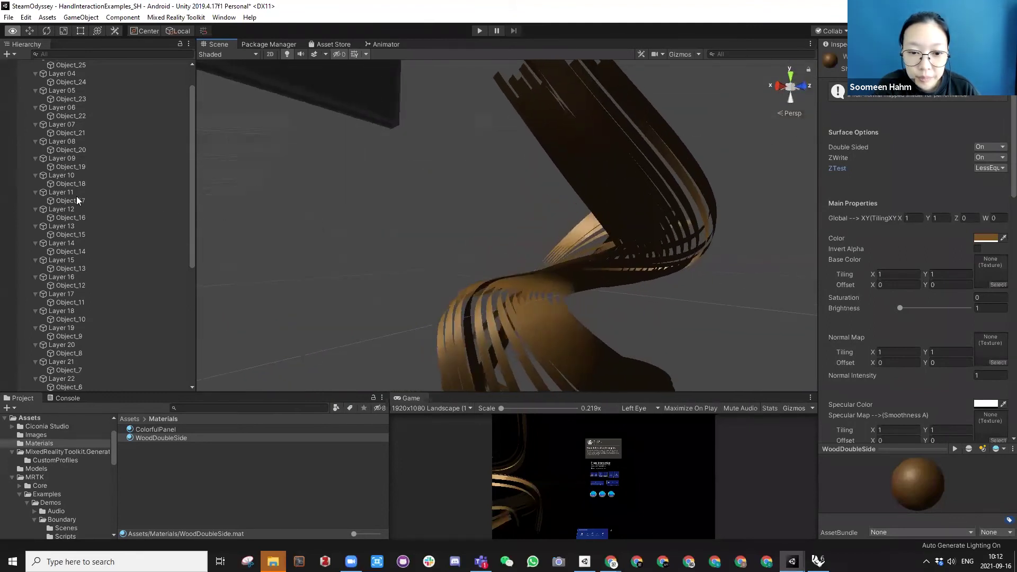
left_click(446, 319)
key("f")
mouse_move(443, 288)
left_mouse_down("alt")
mouse_move(843, 383)
mouse_move(495, 297)
mouse_move(517, 282)
left_mouse_up("alt")
scroll(517, 282, "down", 10)
scroll(517, 281, "up", 8)
left_click_drag(678, 227, 598, 231, "alt")
left_click(605, 254)
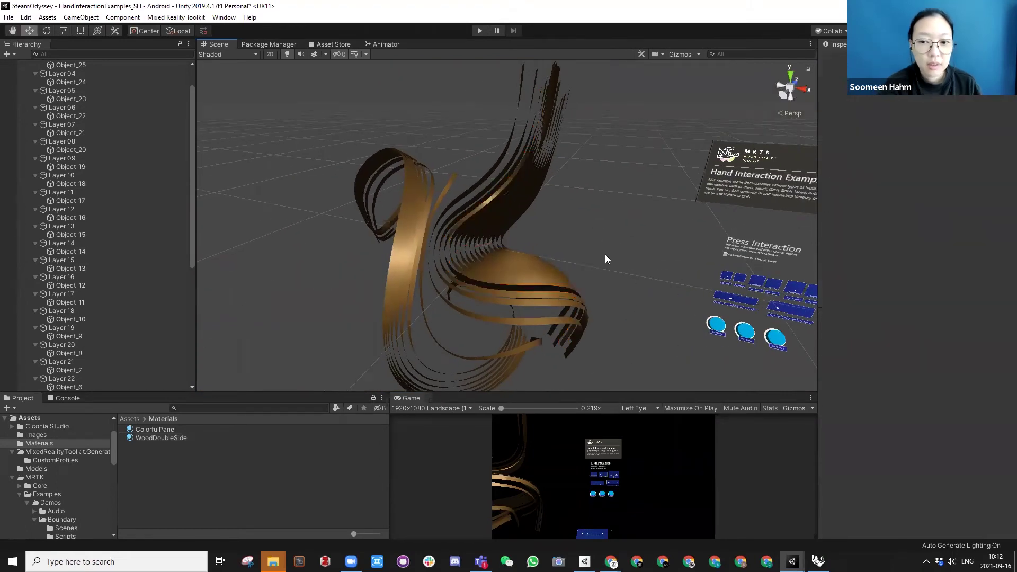
mouse_move(523, 247)
left_mouse_down("alt")
mouse_move(481, 147)
mouse_move(466, 182)
mouse_move(702, 125)
left_mouse_up("alt")
scroll(525, 248, "down", 6)
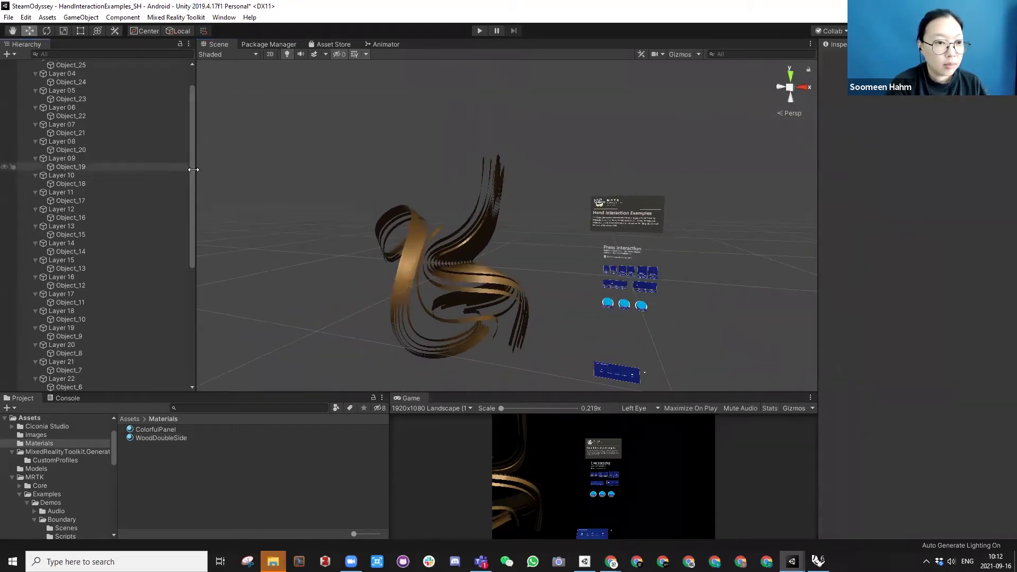
Step: Narrow the Hierarchy and collapse the SOChair object's tree of layers
left_click_drag(194, 170, 142, 158)
scroll(95, 150, "up", 3)
left_click(27, 81)
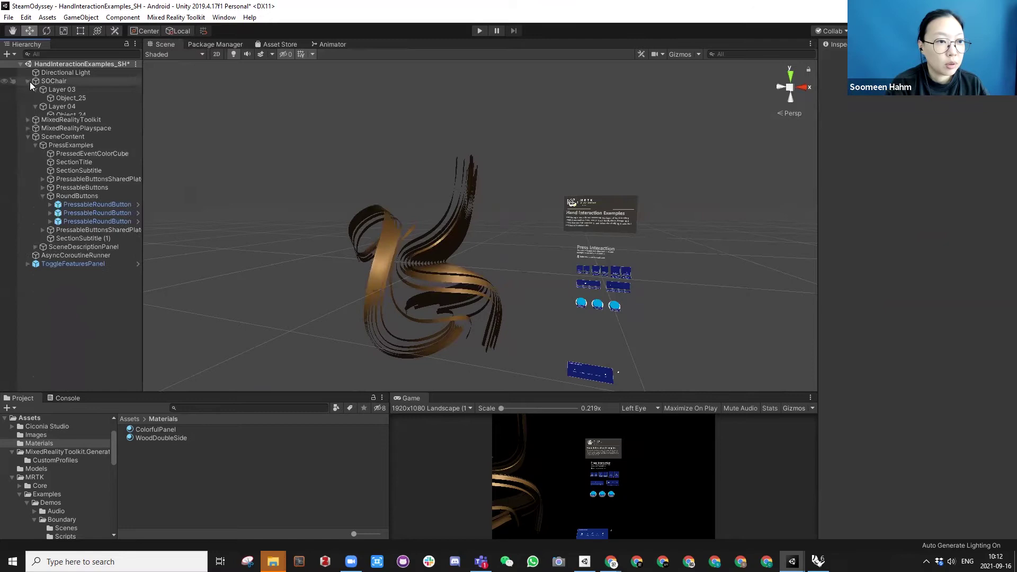
mouse_move(366, 257)
left_mouse_down("alt")
mouse_move(414, 318)
mouse_move(484, 358)
left_mouse_up("alt")
left_click_drag(484, 358, 318, 188)
left_click(28, 81)
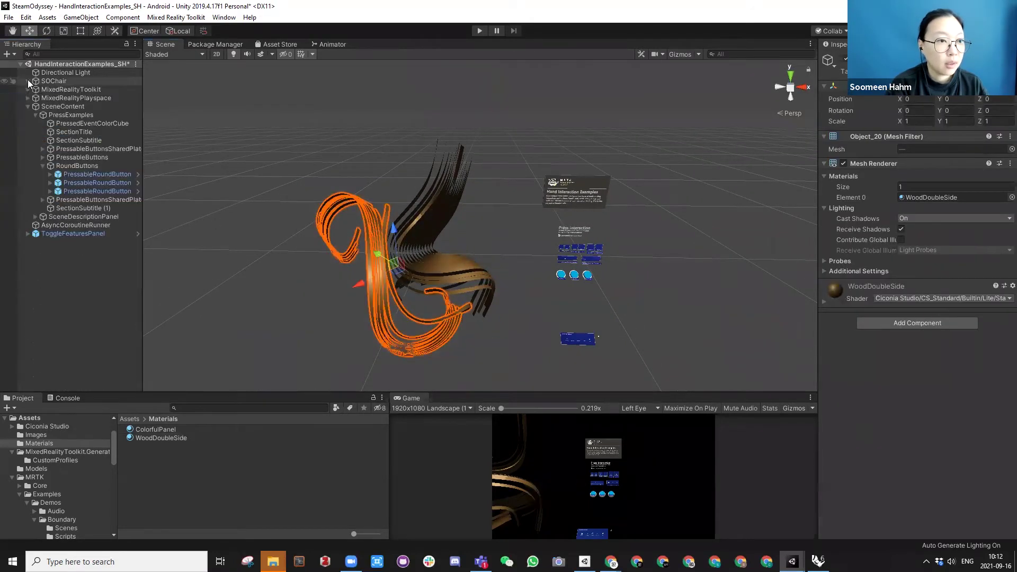
Step: Examine the chair alongside the Press Interaction buttons in the scene
key("q")
middle_click_drag(526, 256, 452, 229)
left_click_drag(452, 229, 456, 210, "alt")
left_click(546, 318)
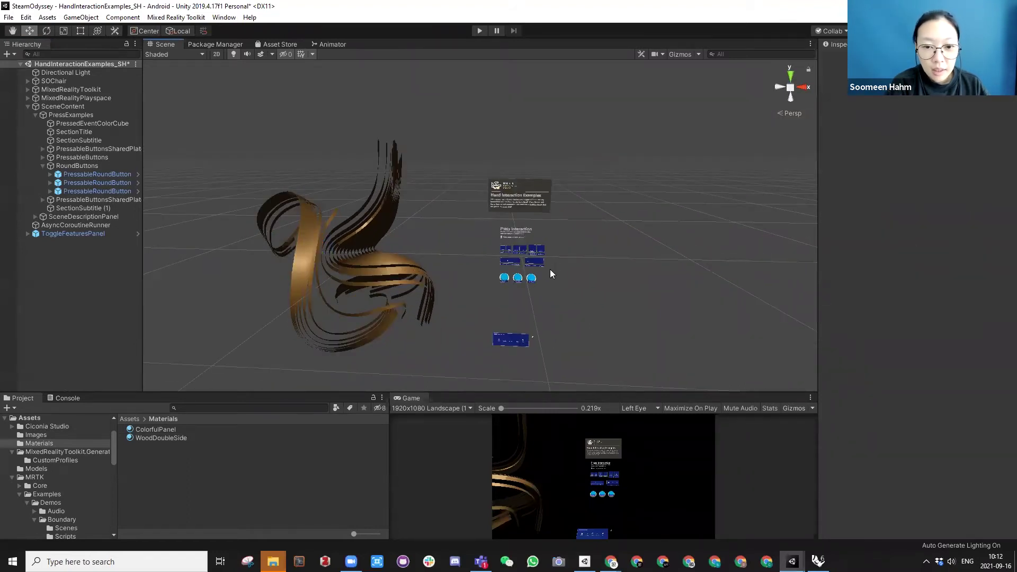
scroll(547, 274, "up", 5)
left_click_drag(504, 256, 380, 212, "alt")
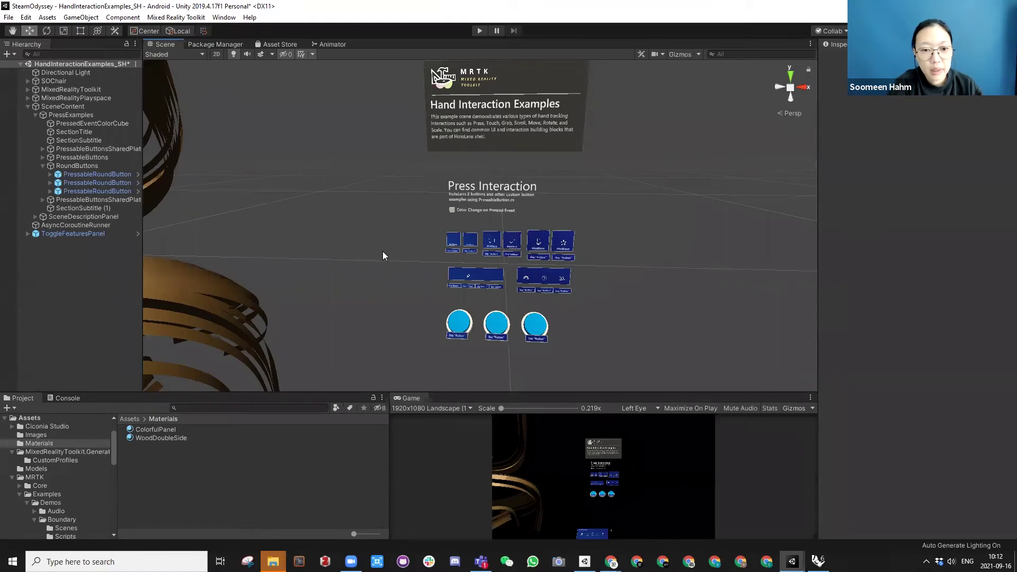
left_click_drag(315, 280, 437, 241, "alt")
scroll(486, 281, "up", 5)
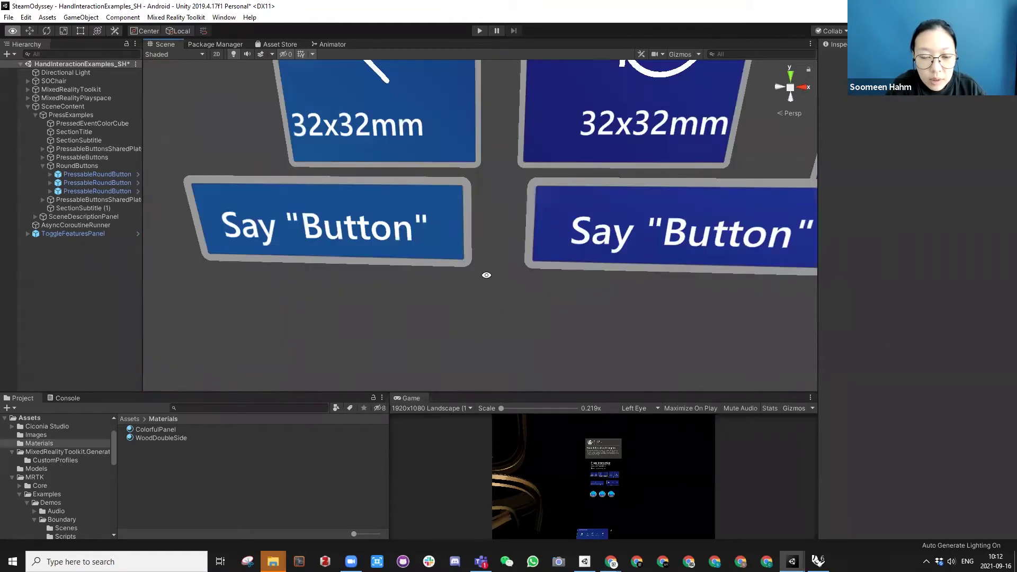
scroll(482, 276, "up", 5)
scroll(482, 281, "down", 10)
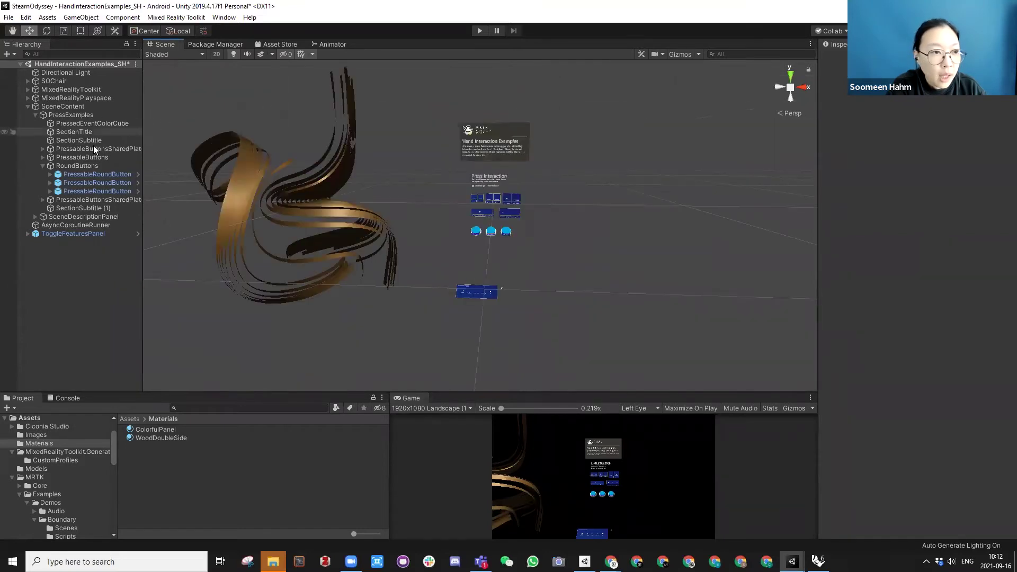
Step: Rename the SOChair object as WoodChair and collapse its child layers from Layer 03 to Layer 09
left_click(50, 80)
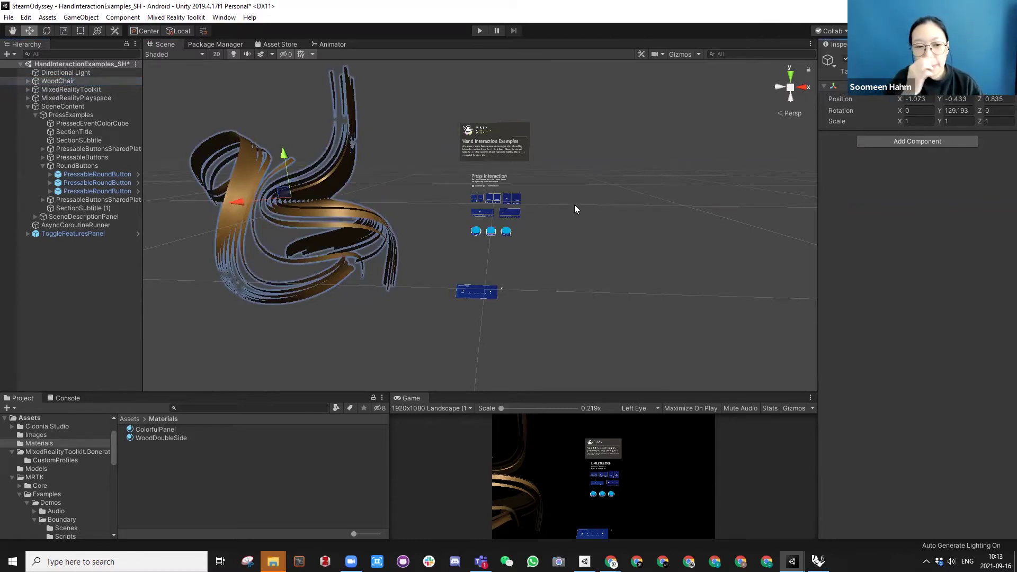
left_click(26, 81, "alt")
left_click(34, 89)
left_click(34, 98)
left_click(34, 106)
left_click(34, 115)
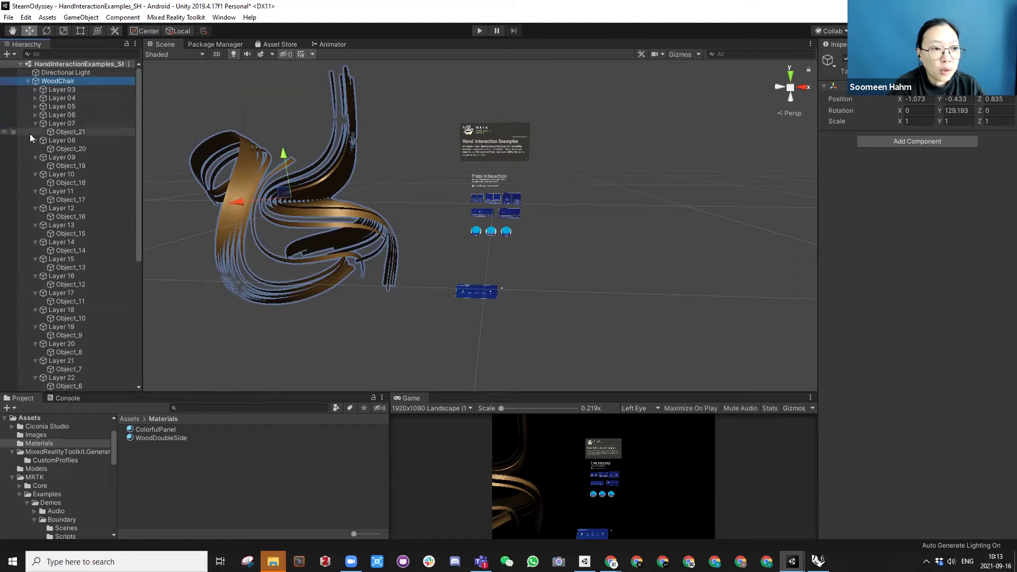
left_click(35, 123)
left_click(35, 132)
left_click(35, 140)
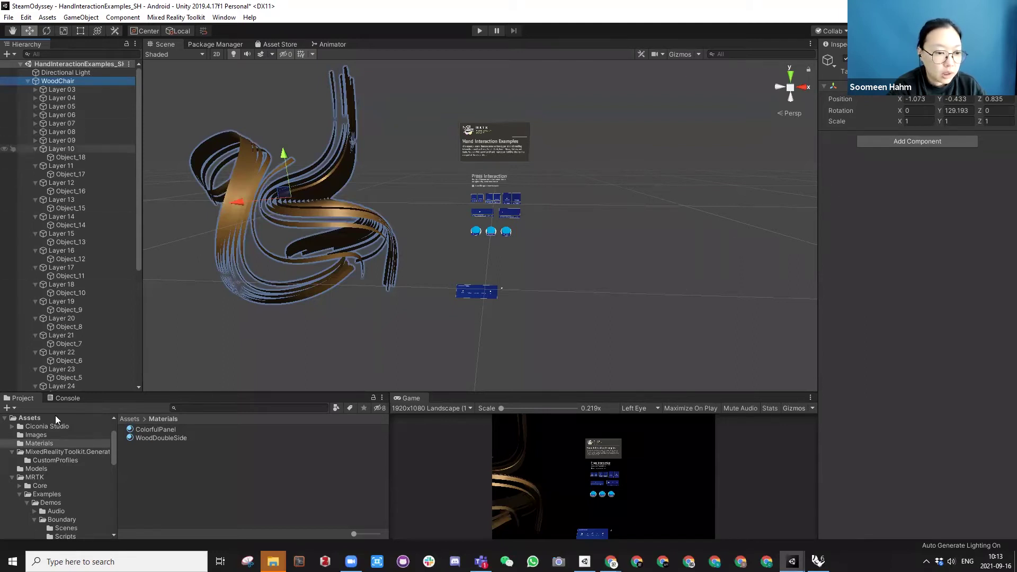
Step: Attach the DisplayOnClick script from the project's Scripts folder to the WoodChair object and collapse its tree
scroll(62, 515, "up", 2)
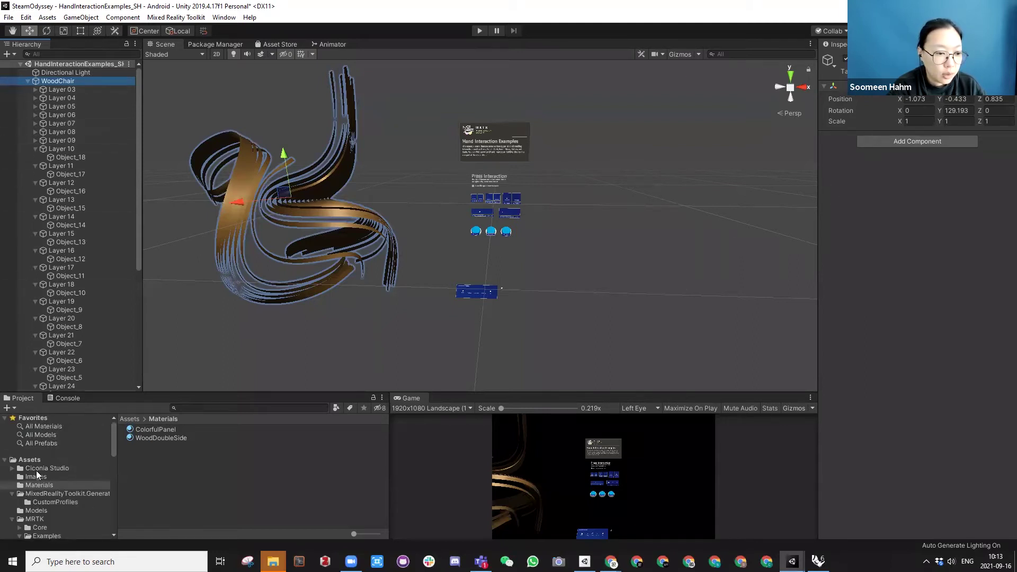
left_click(30, 460)
double_click(147, 488)
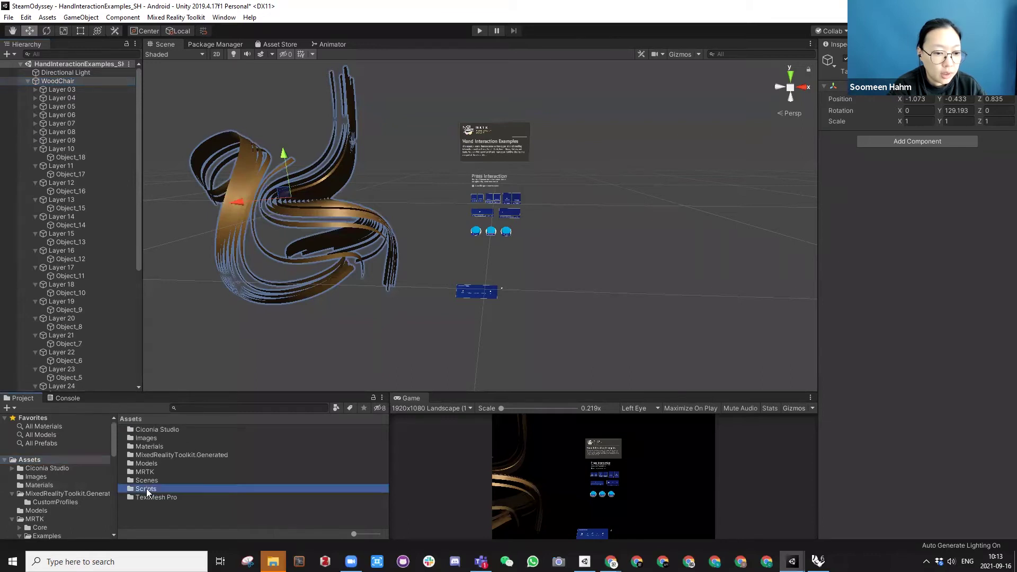
left_click_drag(146, 433, 53, 82)
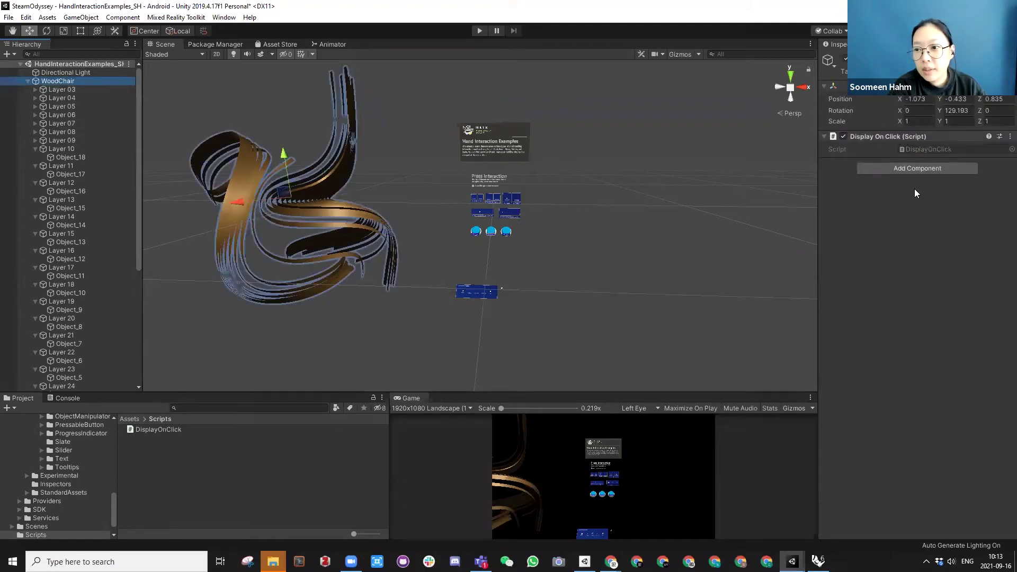
left_click(27, 81)
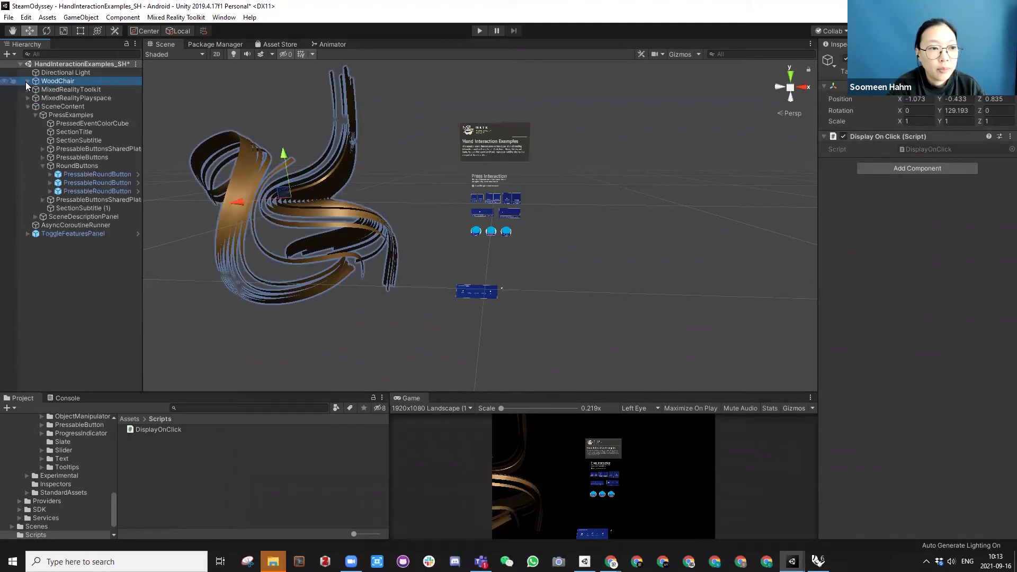
Step: Enlarge the Game view by shrinking the Scene view's height and the Project browser's width
left_click_drag(408, 222, 438, 227, "alt")
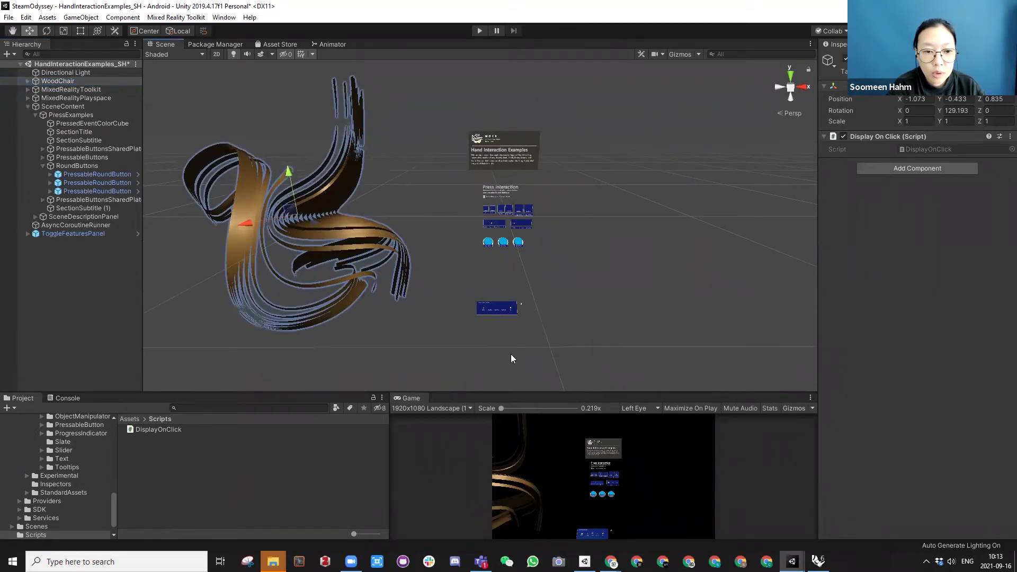
left_click_drag(268, 229, 461, 297, "alt")
left_click_drag(522, 394, 509, 186)
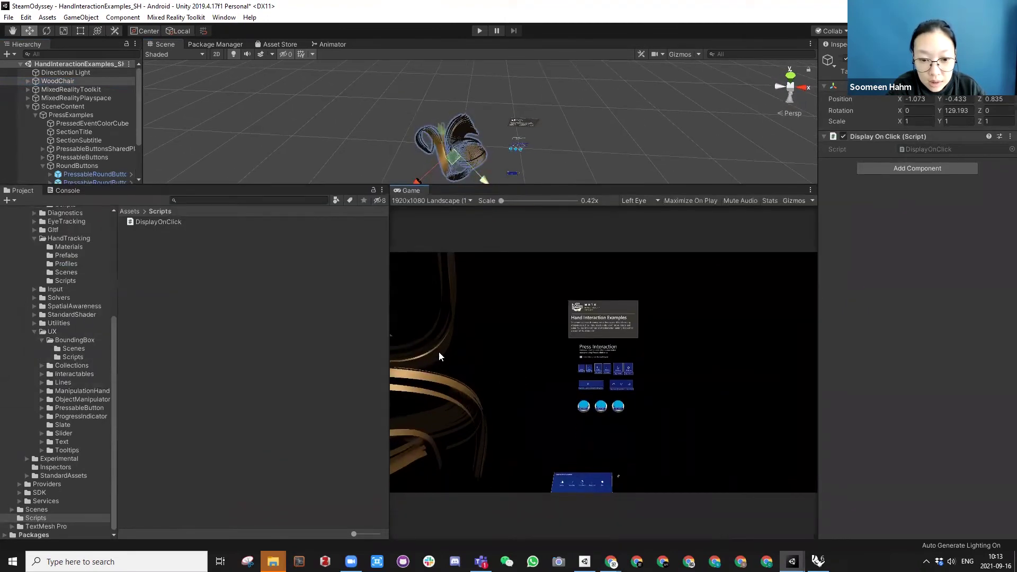
left_click_drag(389, 365, 254, 349)
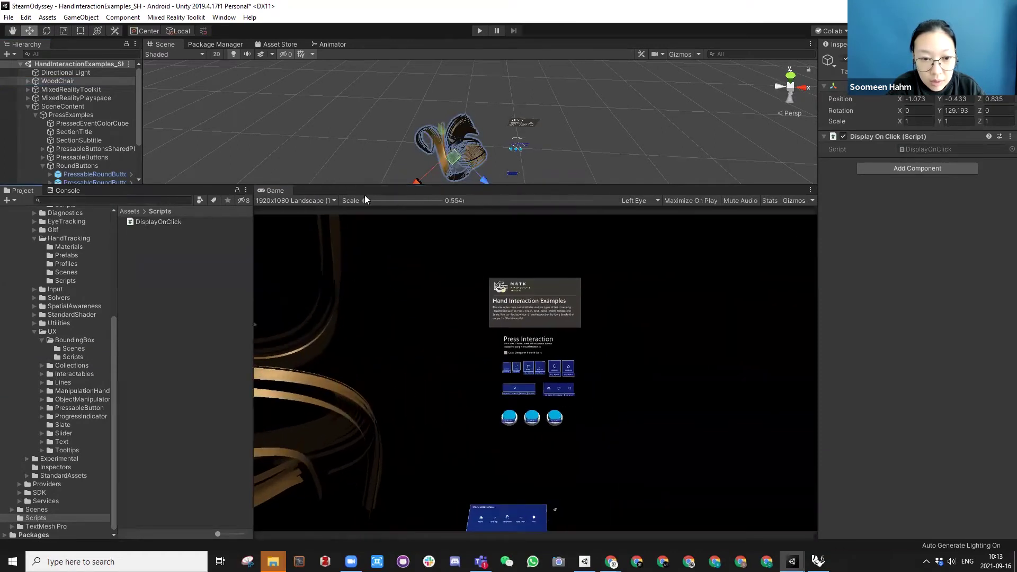
Step: Move the WoodChair object beside the Press Interaction panels, to about X -0.739, Y -0.469, Z 1.235
left_click_drag(387, 211, 403, 342)
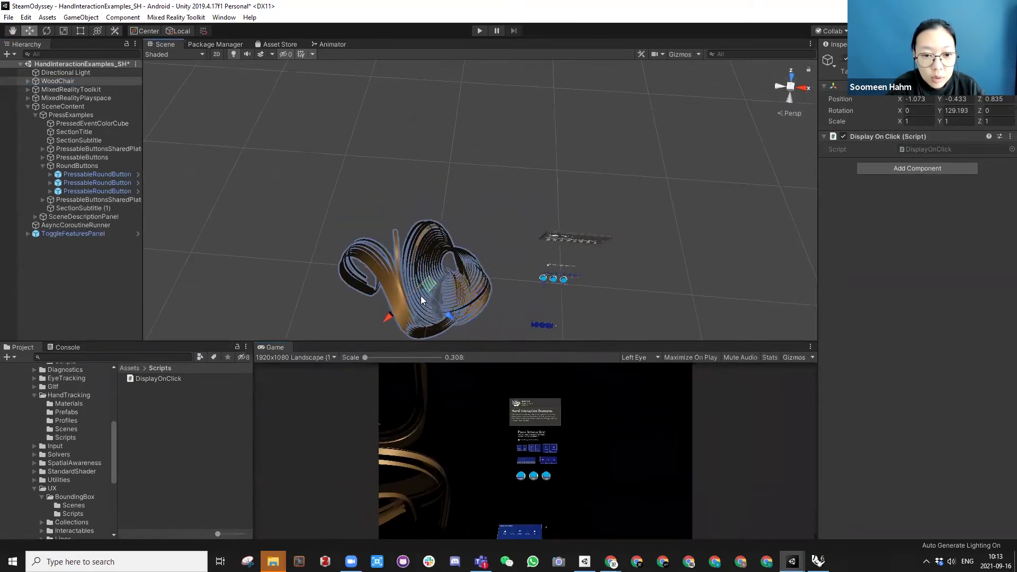
left_click(69, 81)
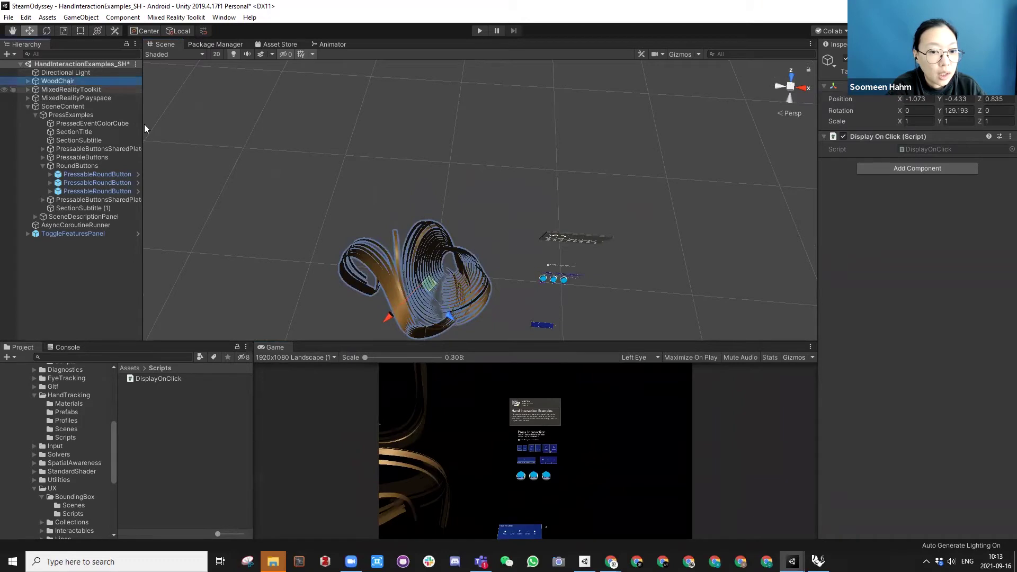
left_click_drag(432, 281, 483, 235)
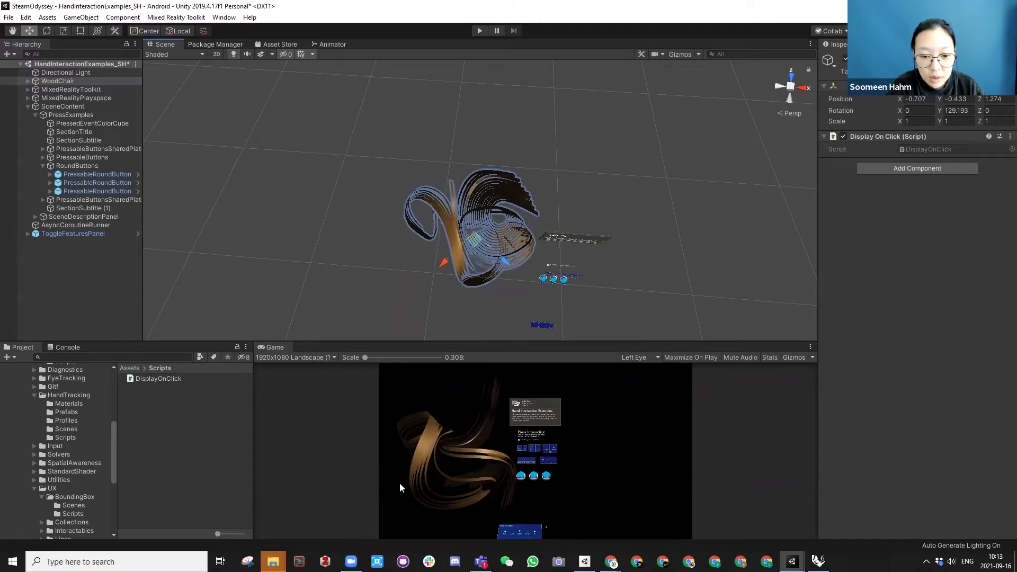
left_click_drag(472, 223, 473, 132, "alt")
left_click_drag(432, 195, 427, 198)
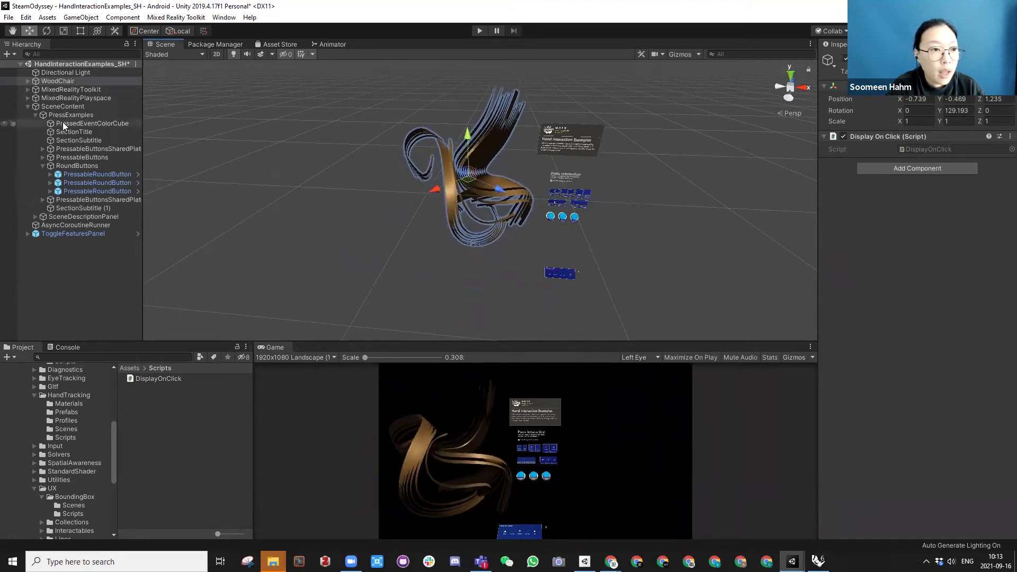
Step: Enlarge the Scene view and select the third round button in the RoundButtons group
left_click(97, 174)
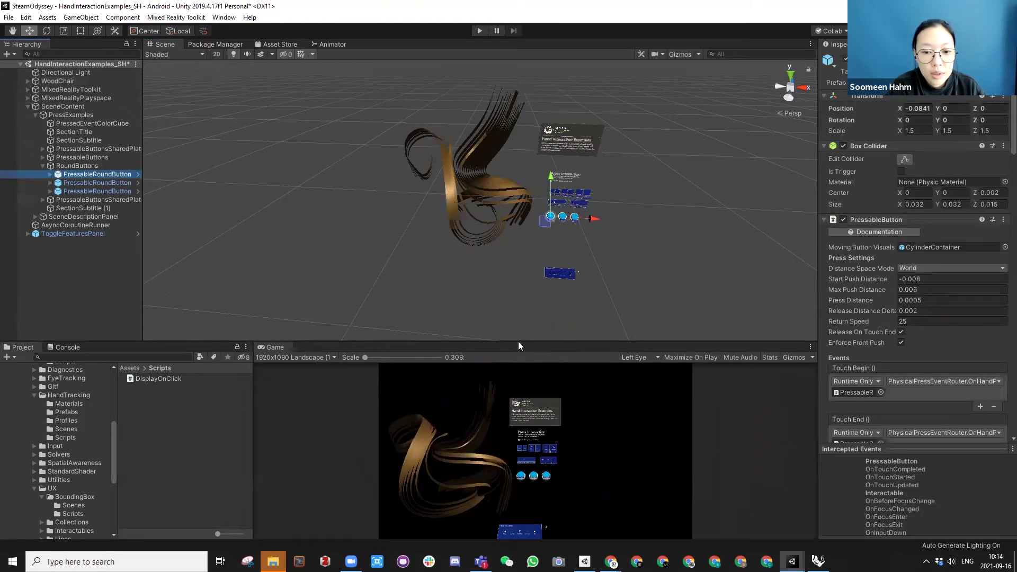
left_click_drag(519, 339, 564, 397)
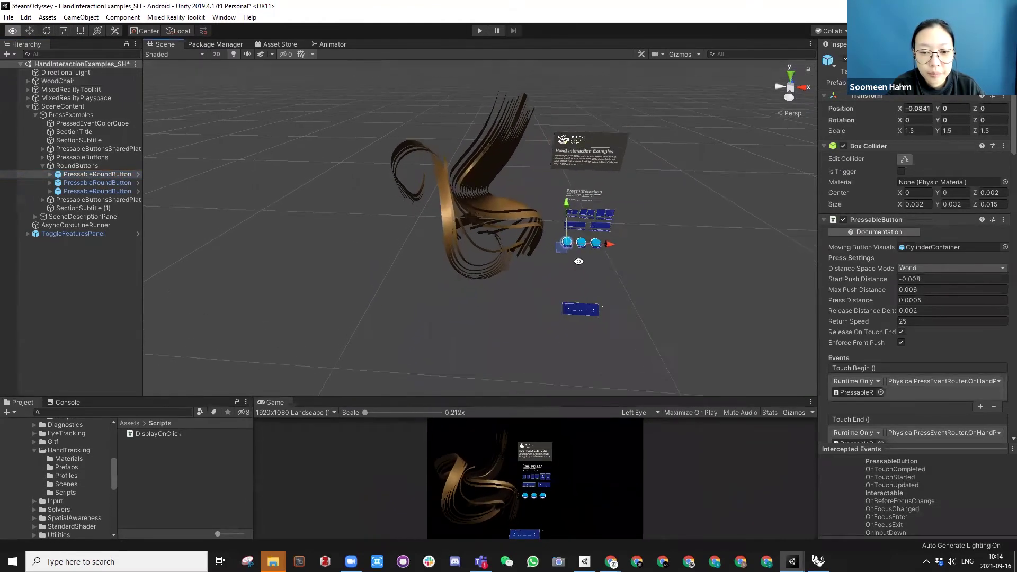
scroll(579, 262, "up", 5)
scroll(403, 242, "down", 10)
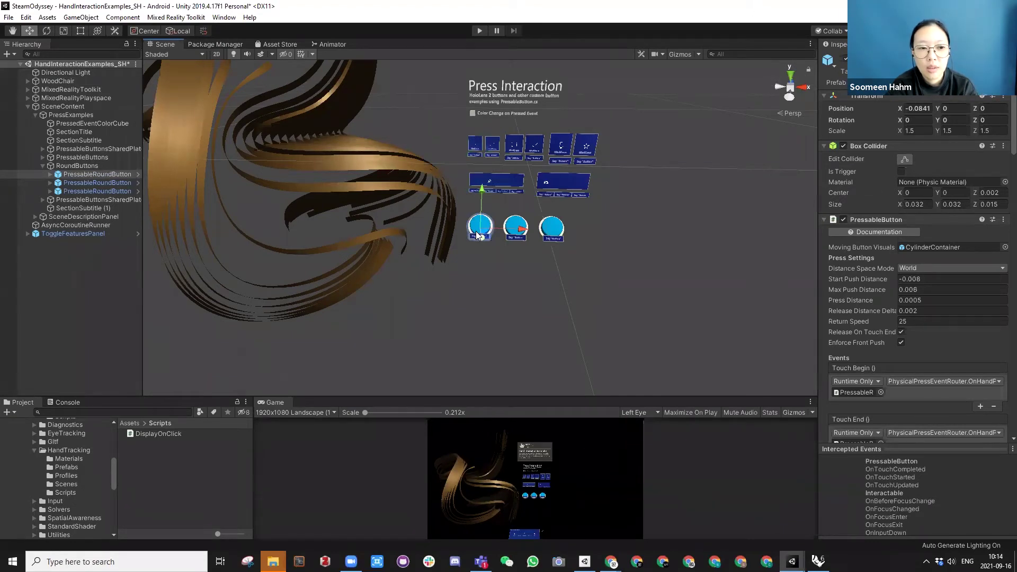
left_click(551, 227)
left_click(519, 227)
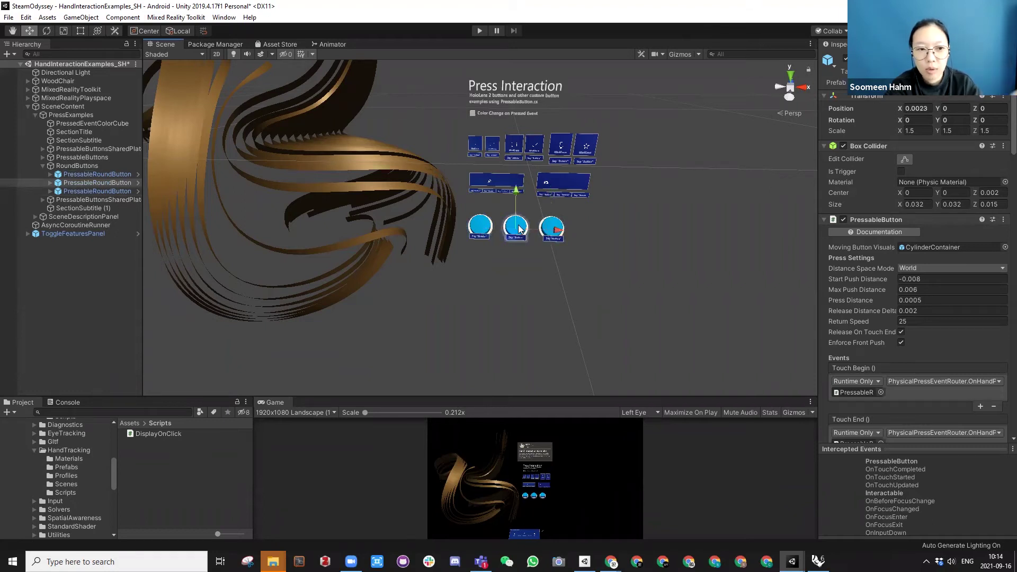
left_click(527, 274)
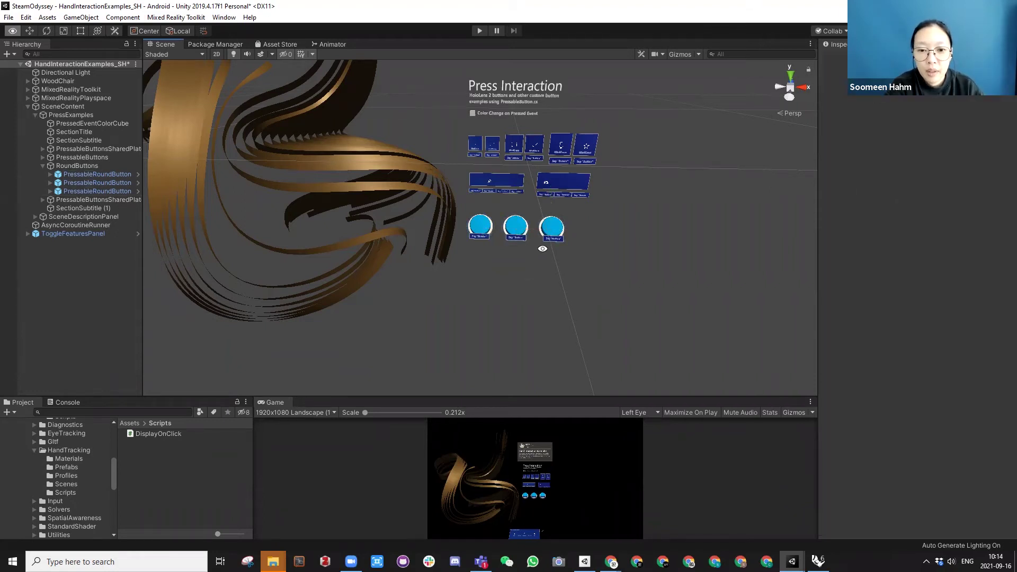
scroll(529, 259, "up", 5)
scroll(668, 306, "up", 5)
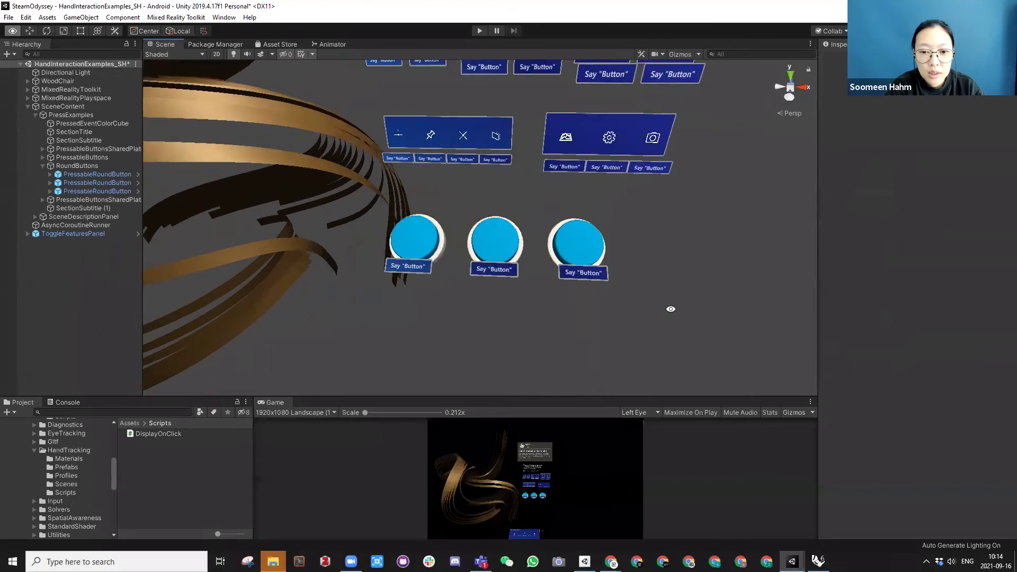
left_click(587, 233)
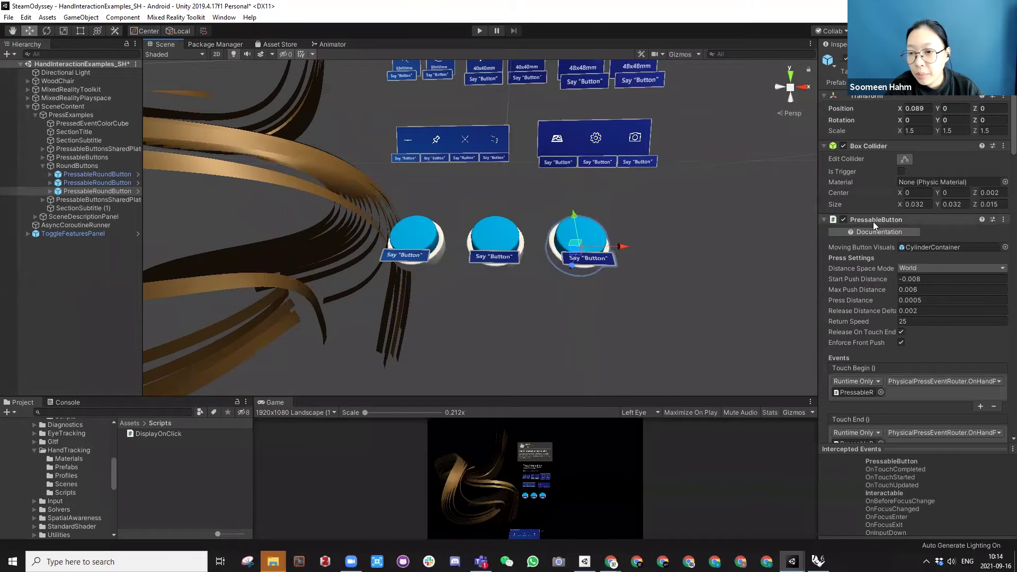
Step: Review the third round button's PressableButton events and its Interactable OnClick event, leaving the PressableButton component collapsed
left_click(824, 219)
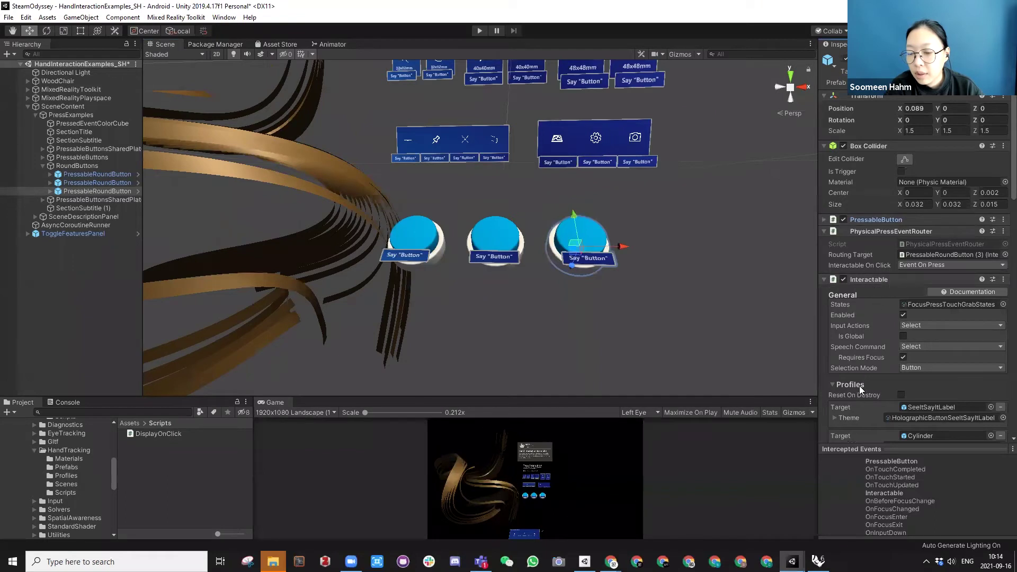
scroll(859, 386, "down", 3)
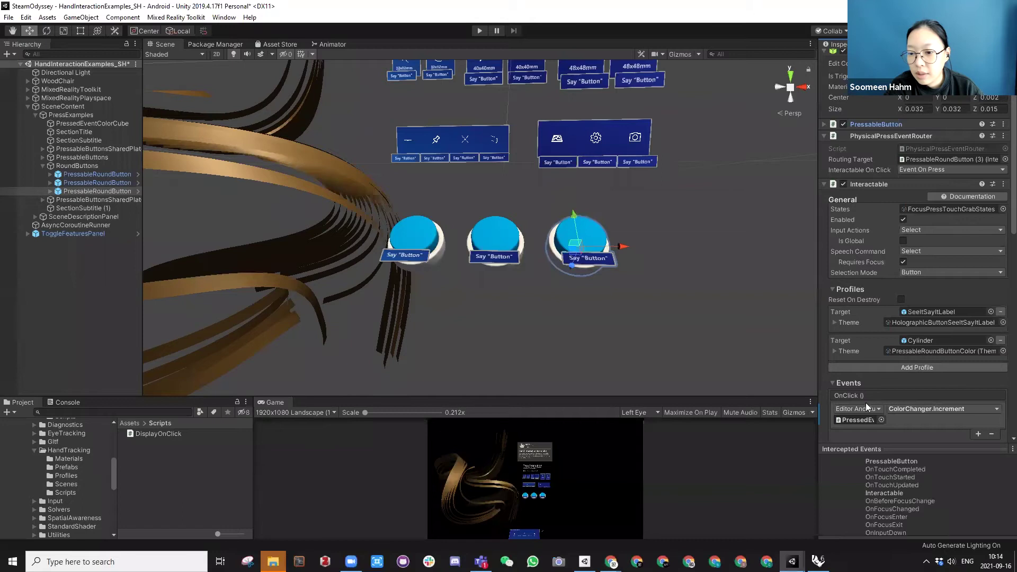
left_click(826, 125)
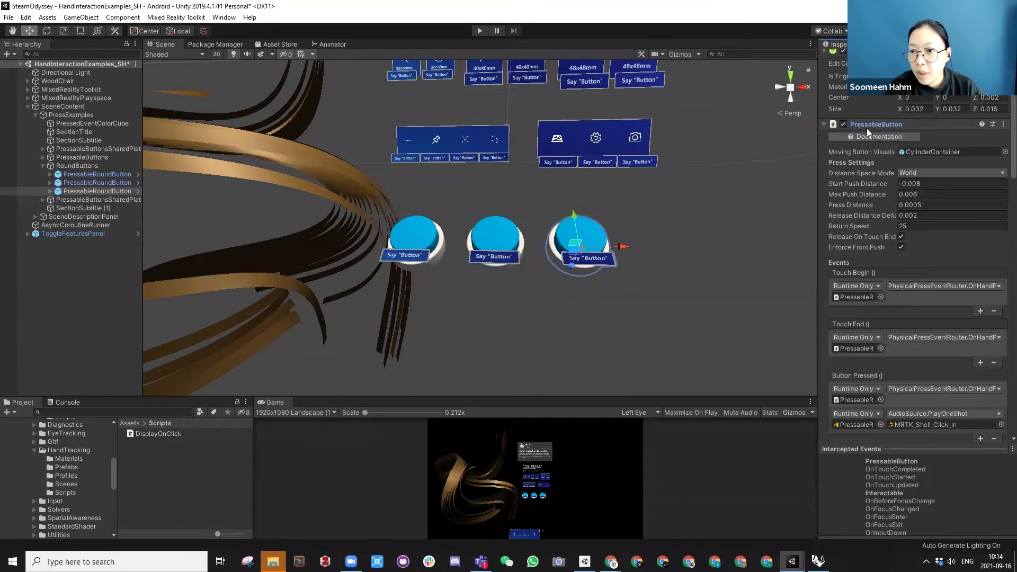
scroll(855, 324, "down", 6)
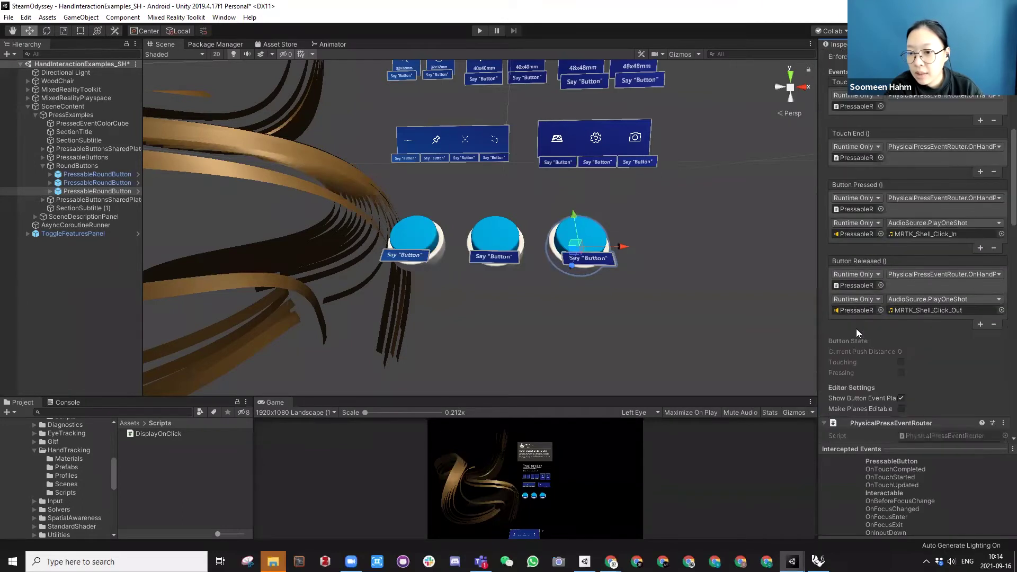
scroll(857, 329, "up", 3)
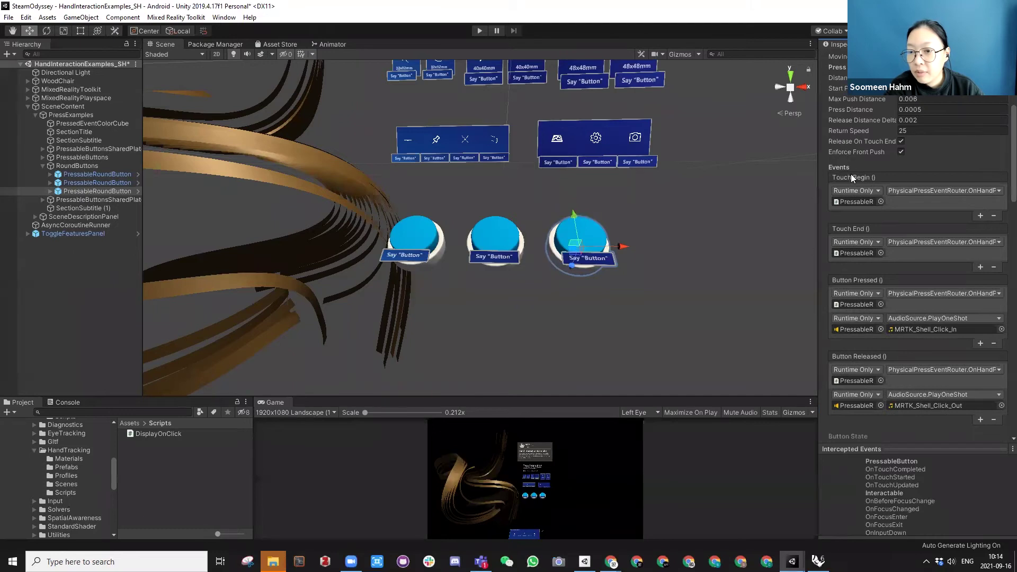
scroll(852, 178, "up", 3)
left_click(824, 124)
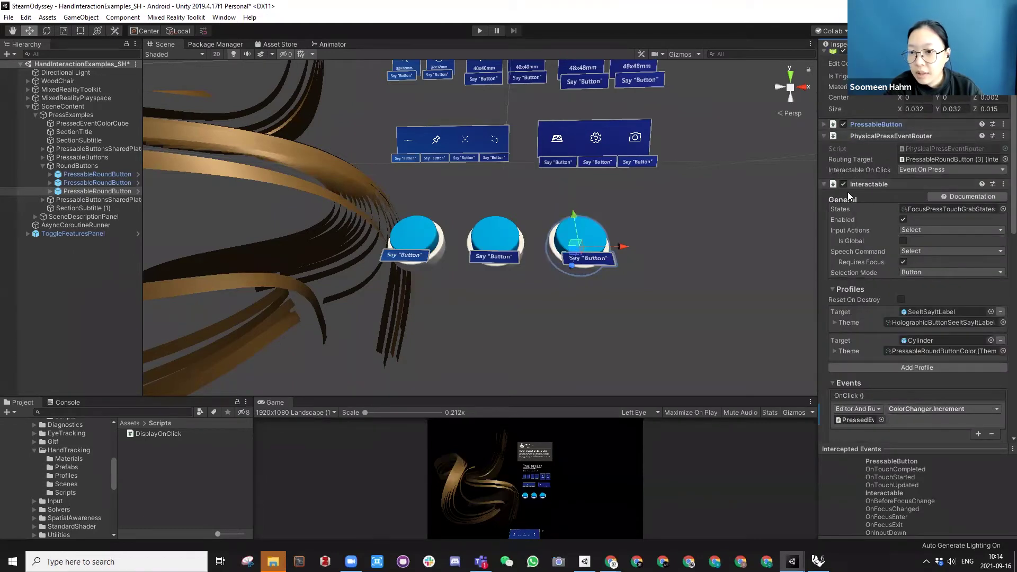
scroll(865, 330, "down", 3)
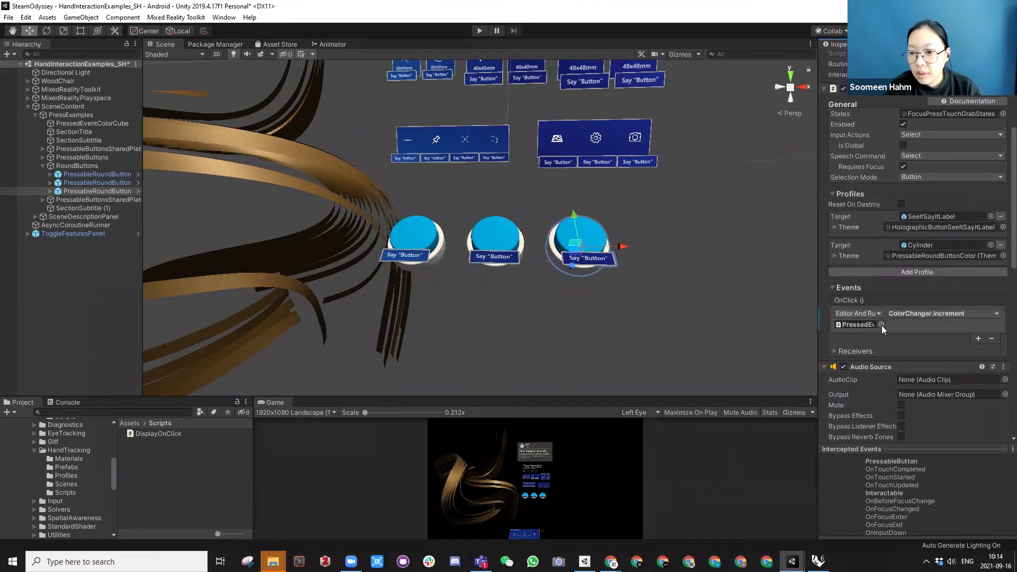
Step: Assign WoodChair as the target of the third round button's OnClick event and set its function to DisplayOnClick.GrowOnClick
left_click_drag(661, 276, 669, 245, "alt")
middle_click_drag(669, 245, 696, 318)
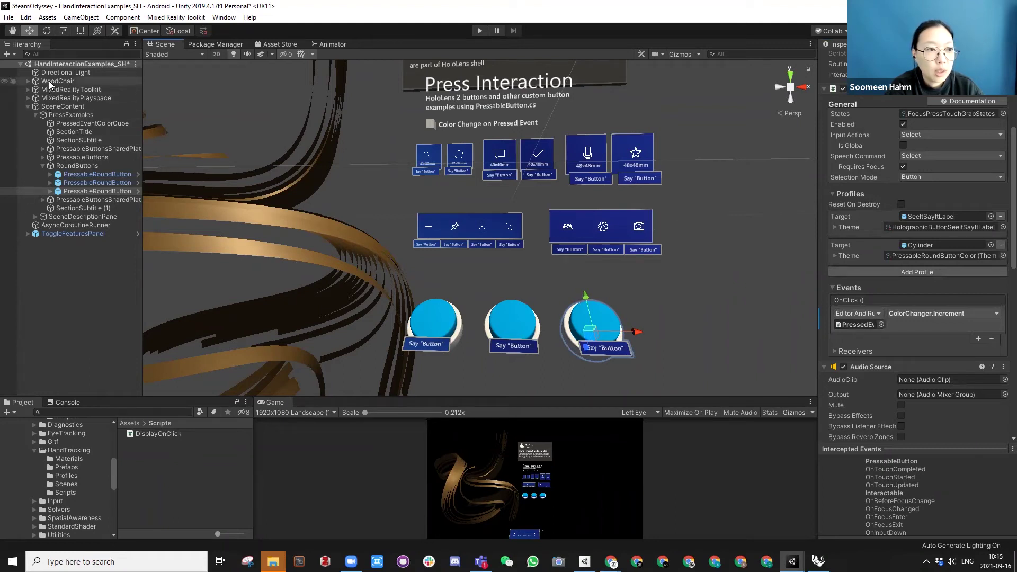
left_click_drag(842, 273, 855, 325)
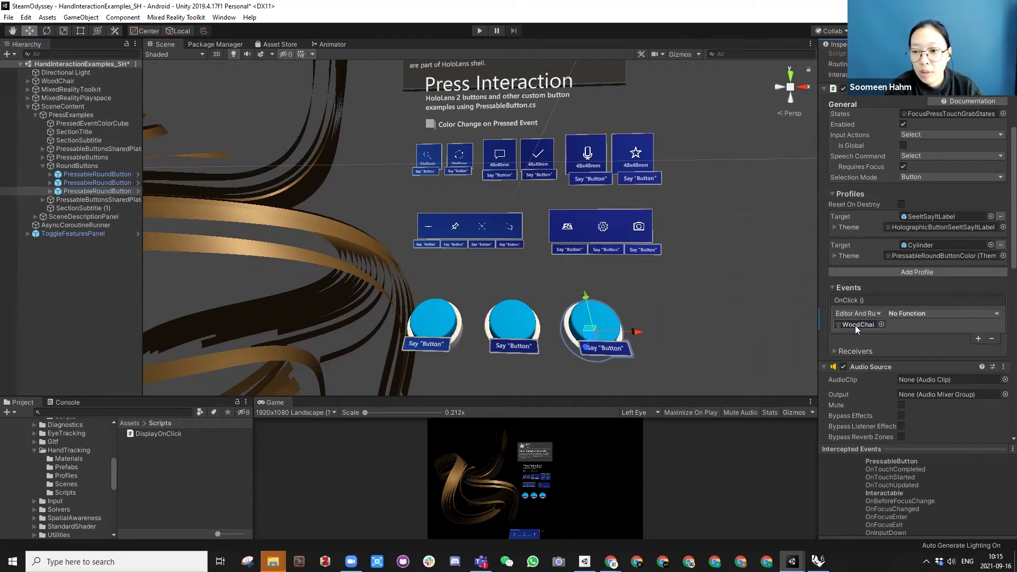
left_click(904, 314)
mouse_move(912, 366)
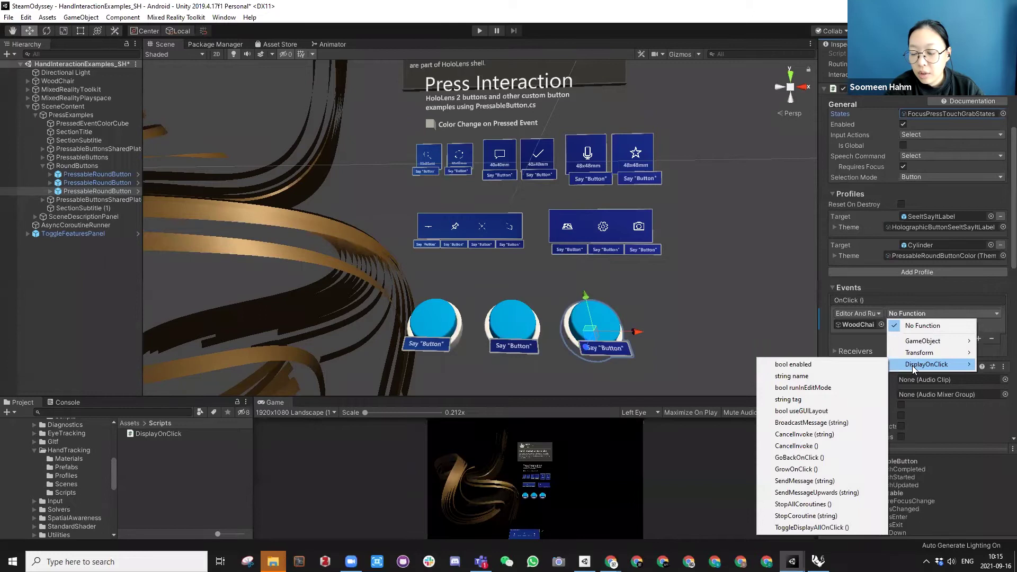
left_click(800, 469)
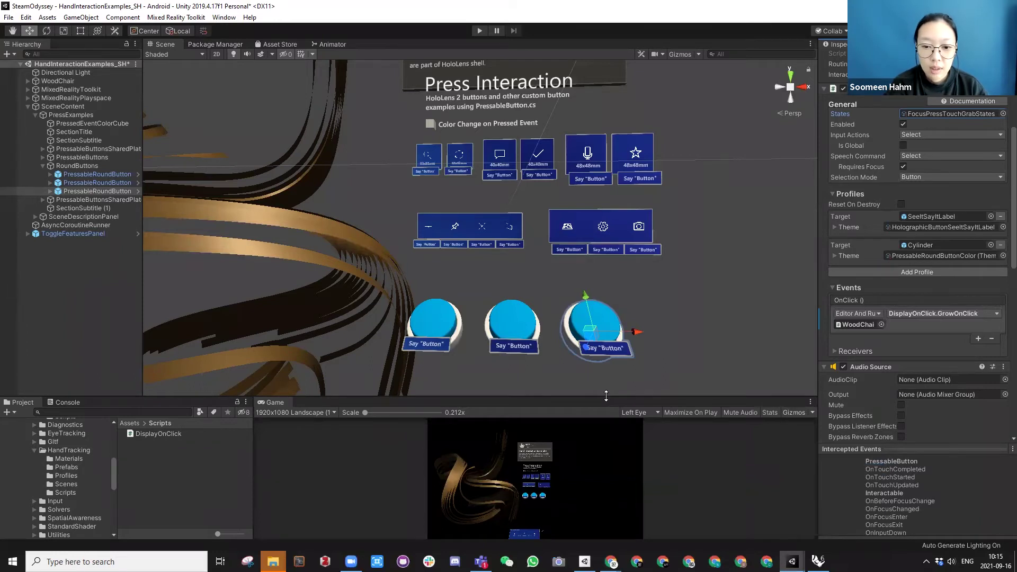
Step: Run the scene in an enlarged Game view, trigger the third round button repeatedly to test the chair's growth, and stop play mode
left_click_drag(614, 396, 428, 50)
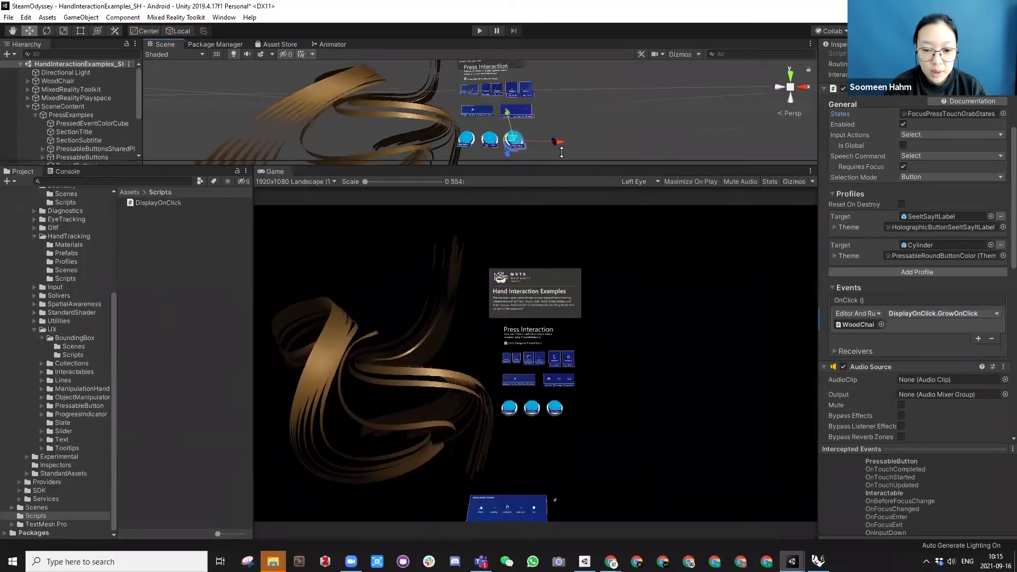
left_click(479, 31)
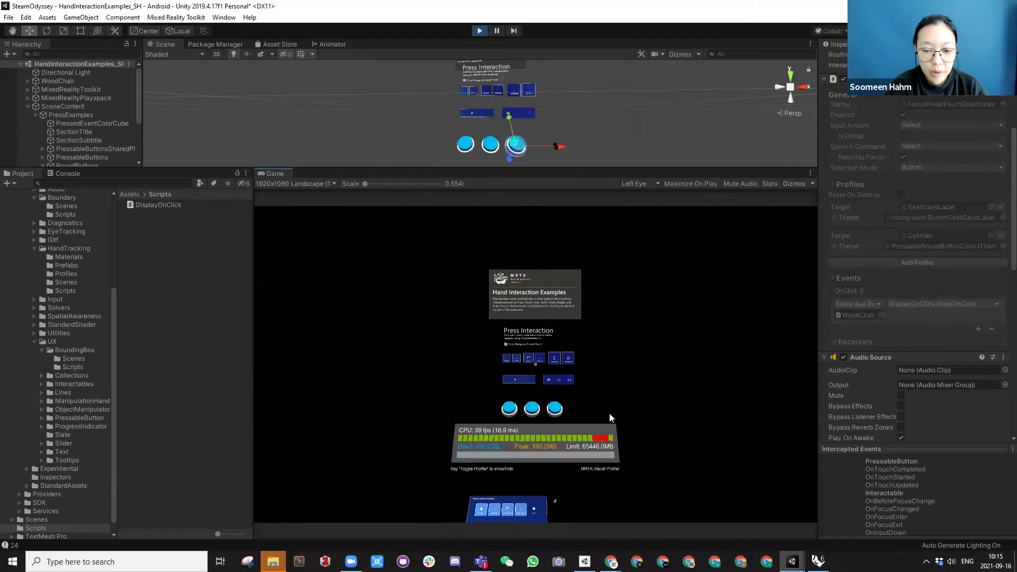
right_click_drag(628, 394, 647, 437)
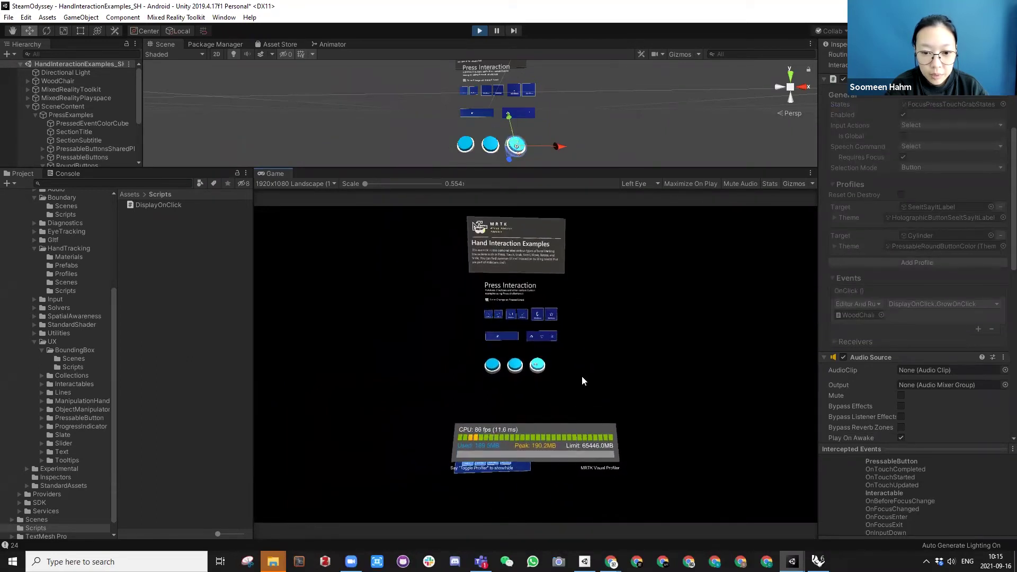
left_click(538, 365)
left_click(538, 365)
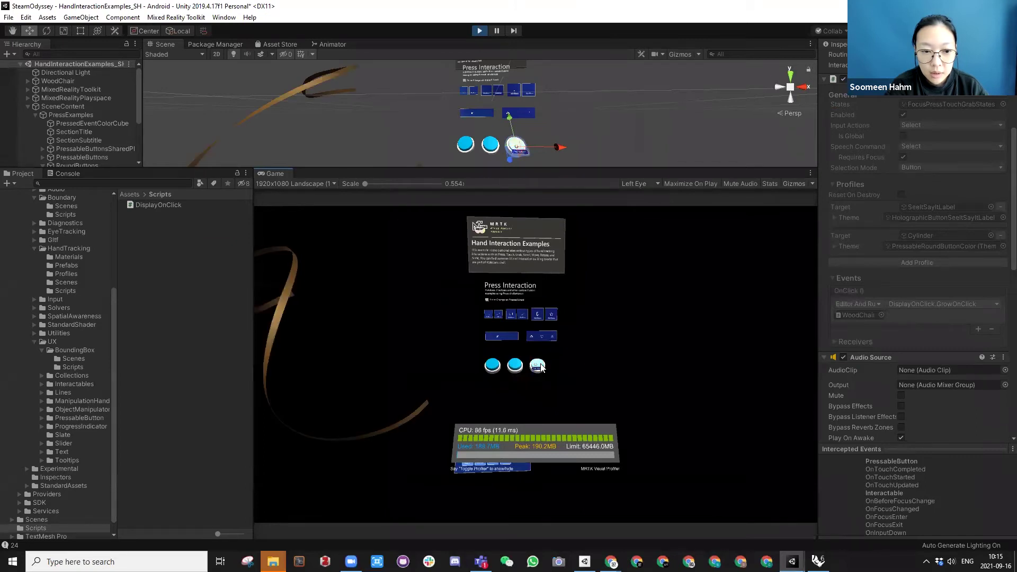
left_click(539, 366)
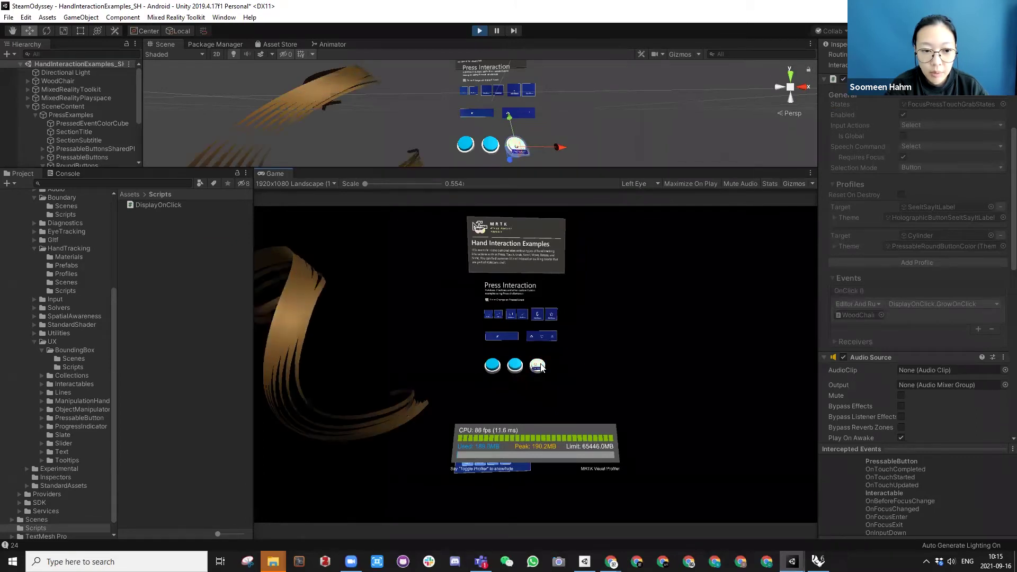
left_click(542, 368)
left_click(539, 366)
left_click(538, 365)
left_click(538, 365)
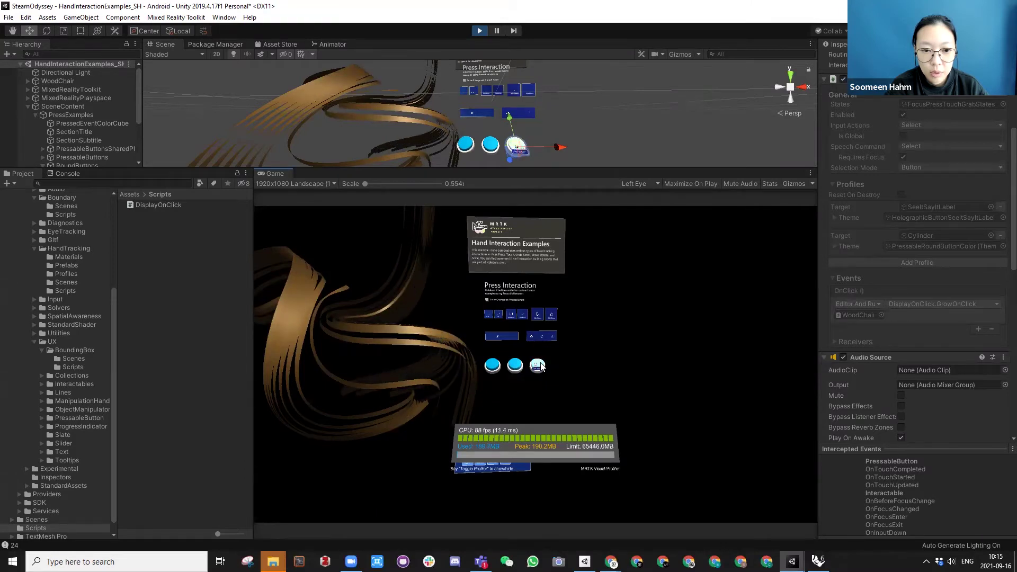
left_click(539, 366)
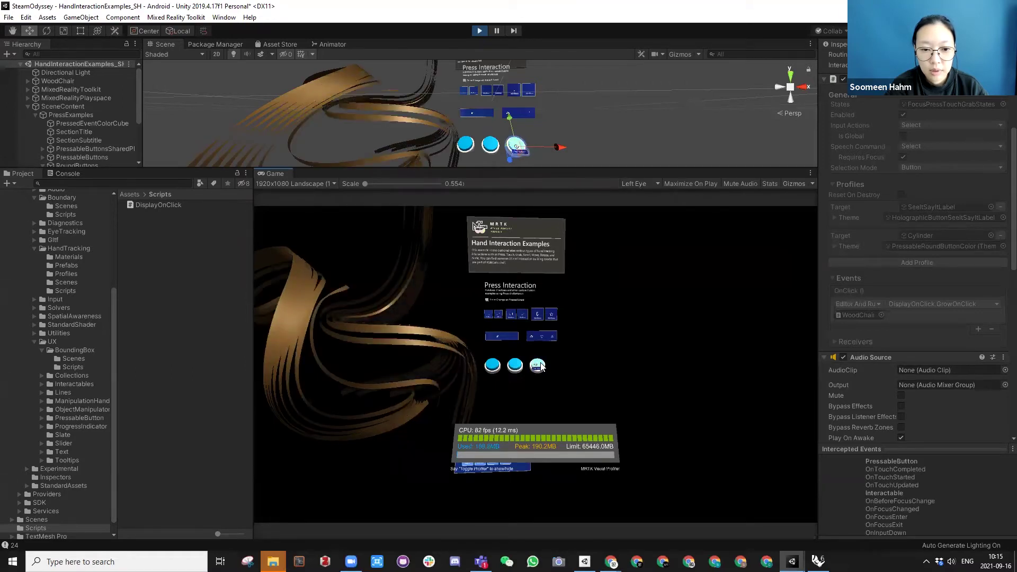
left_click(538, 366)
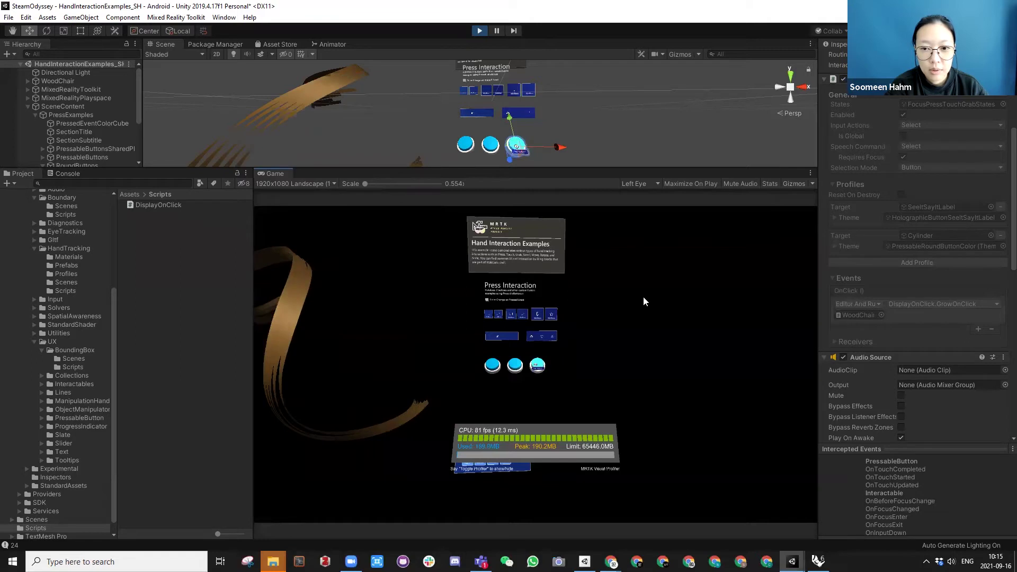
left_click(480, 31)
Step: Assign WoodChair to the second round button's OnClick event and set its function to DisplayOnClick.ToggleDisplayAllOnClick
left_click_drag(569, 167, 601, 352)
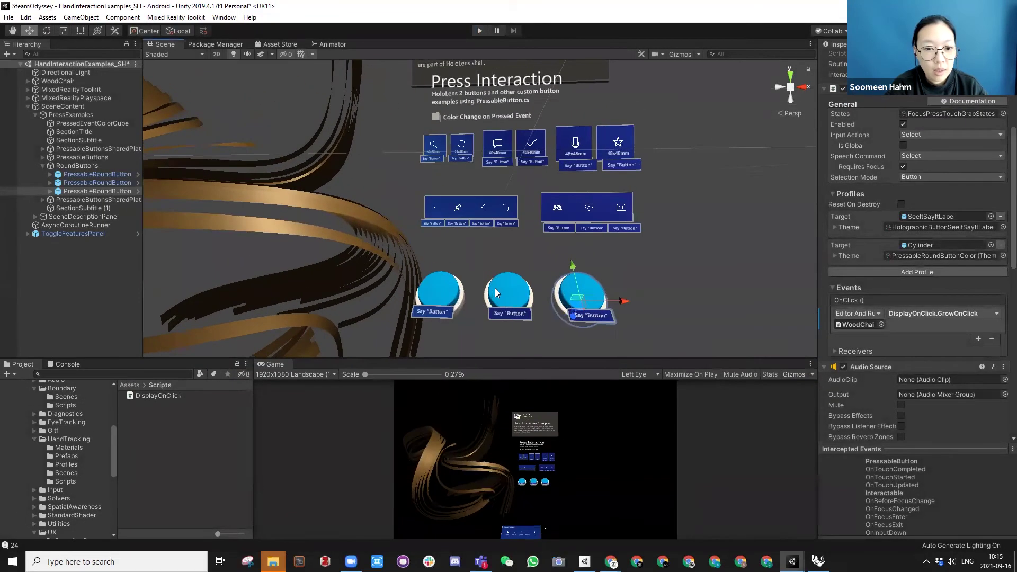
left_click(522, 300)
left_click(92, 182)
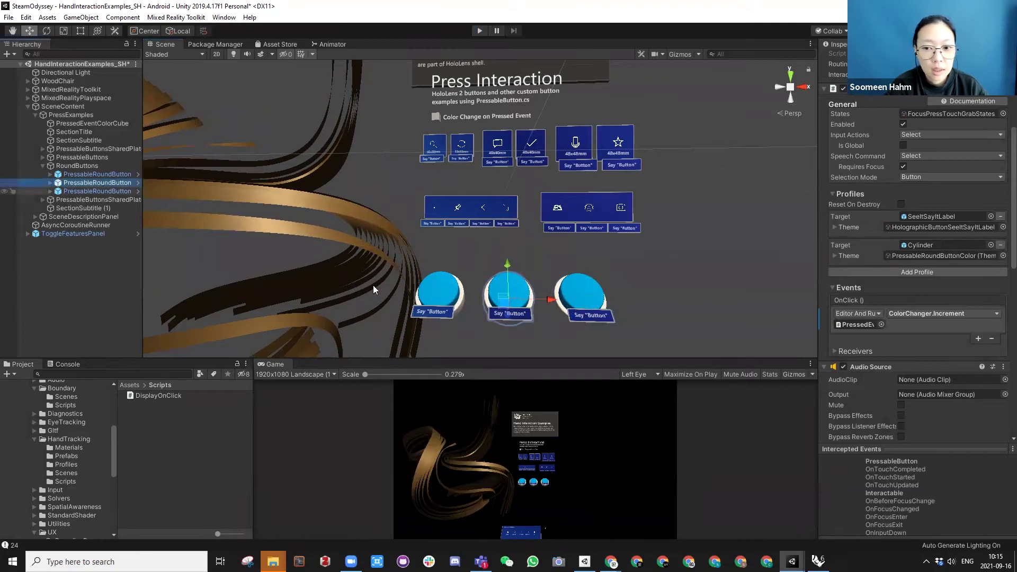
left_click_drag(46, 79, 848, 325)
left_click(906, 311)
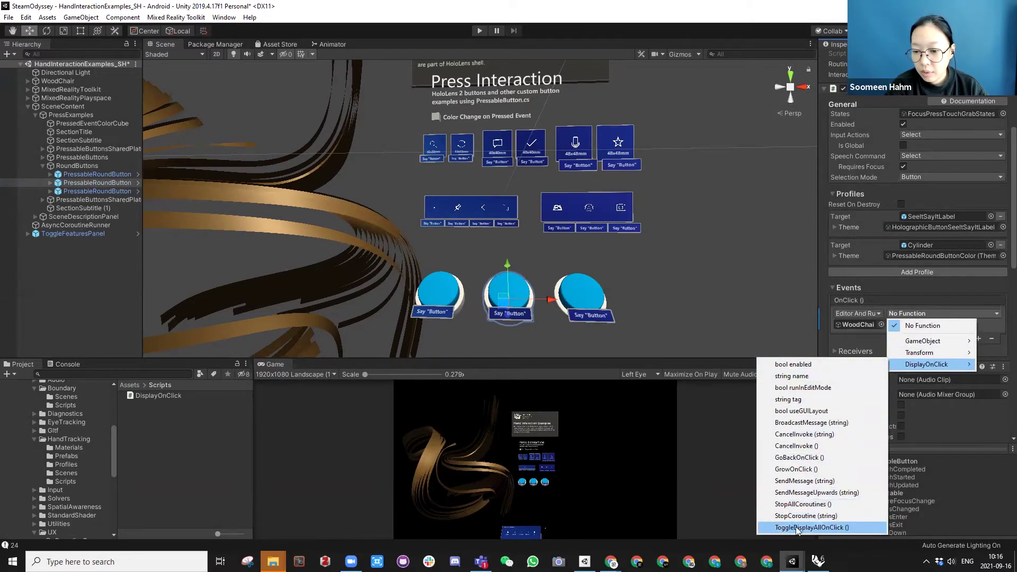
left_click(812, 528)
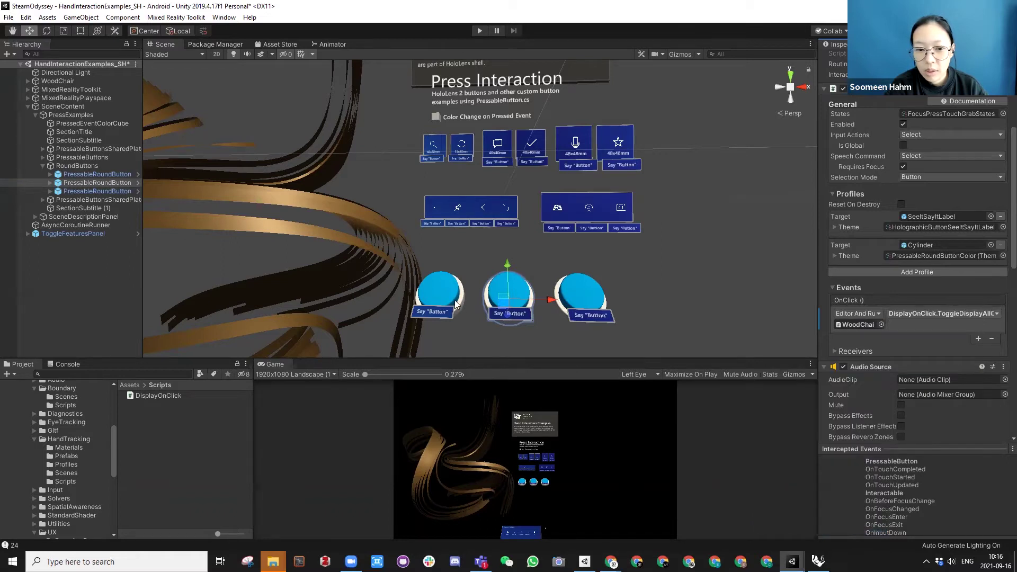
Step: Assign WoodChair to the first round button's OnClick event and set its function to DisplayOnClick.GoBackOnClick
left_click(92, 176)
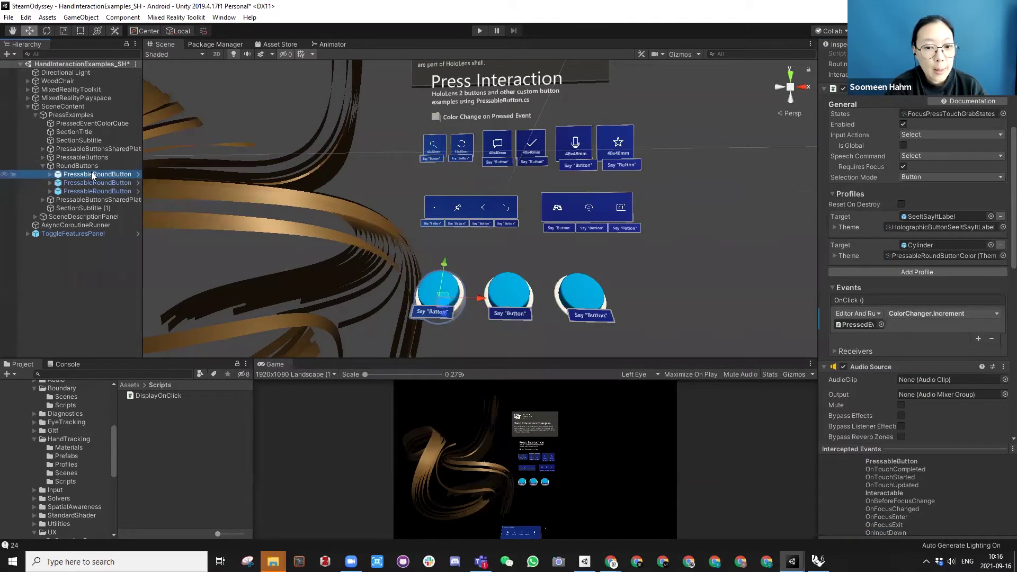
left_click_drag(92, 176, 846, 328)
left_click(924, 314)
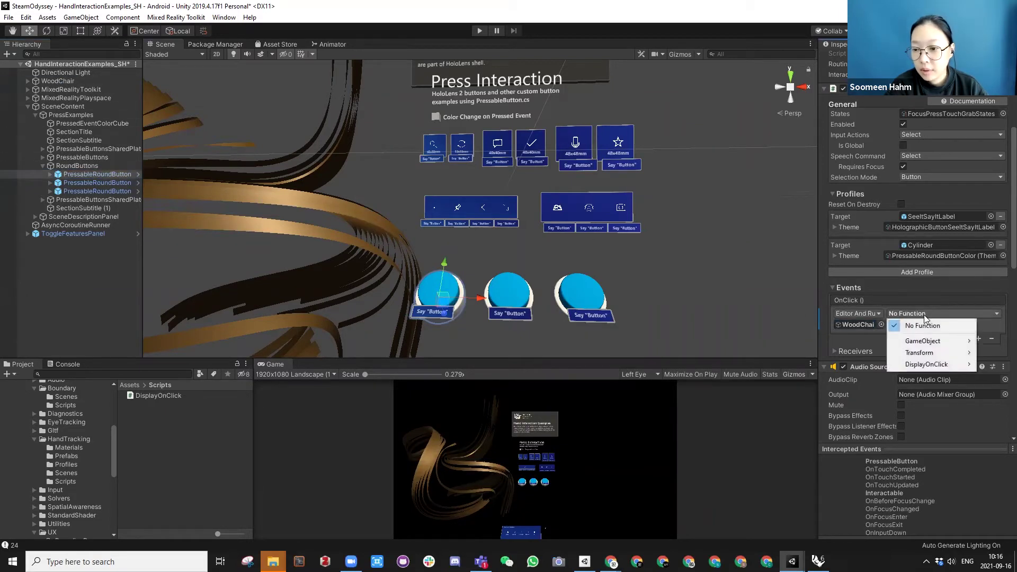
mouse_move(929, 365)
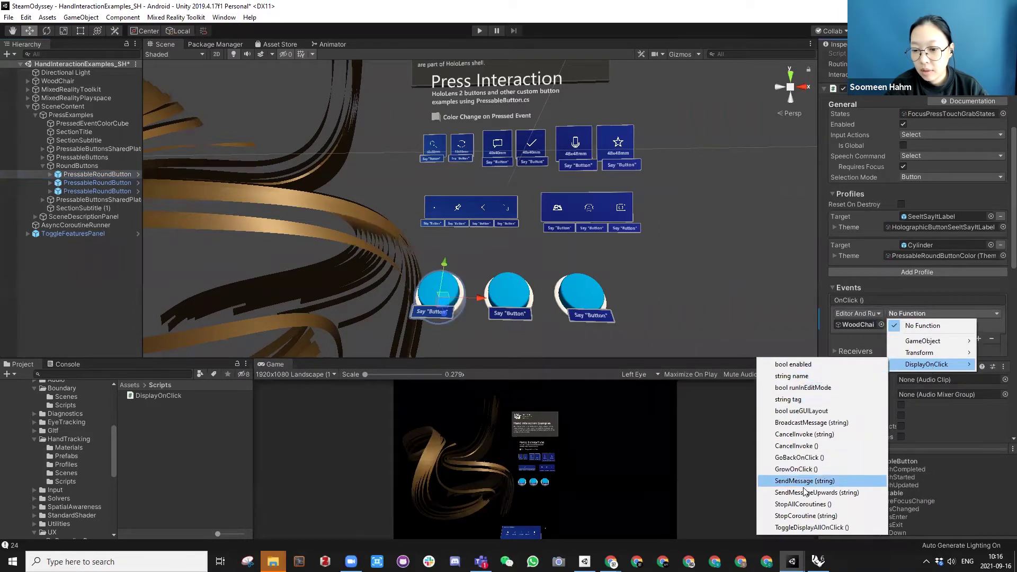
left_click(796, 459)
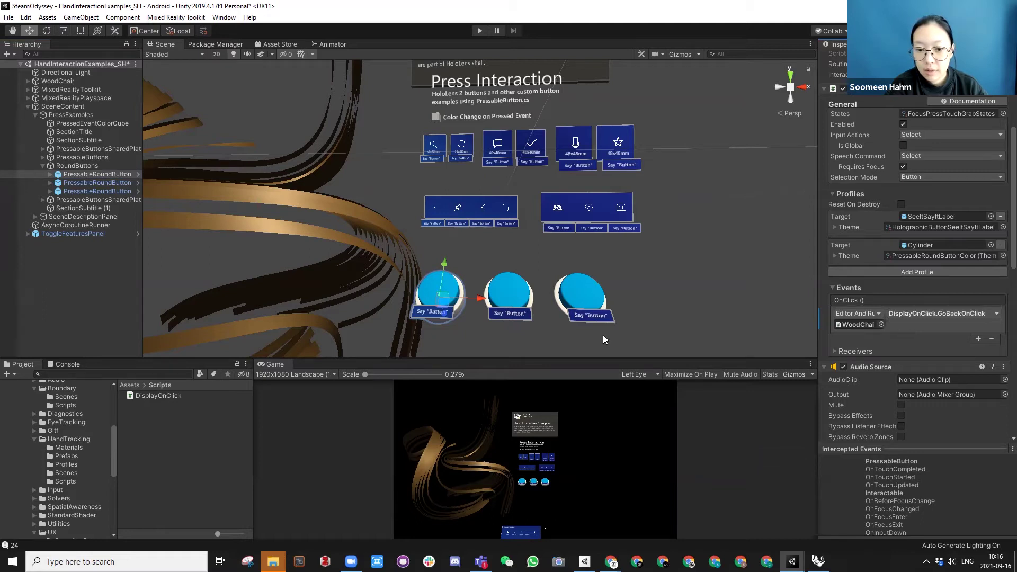
Step: Run the scene in an enlarged Game view, test the chair's response to the first and third round buttons, and stop play mode
left_click(480, 31)
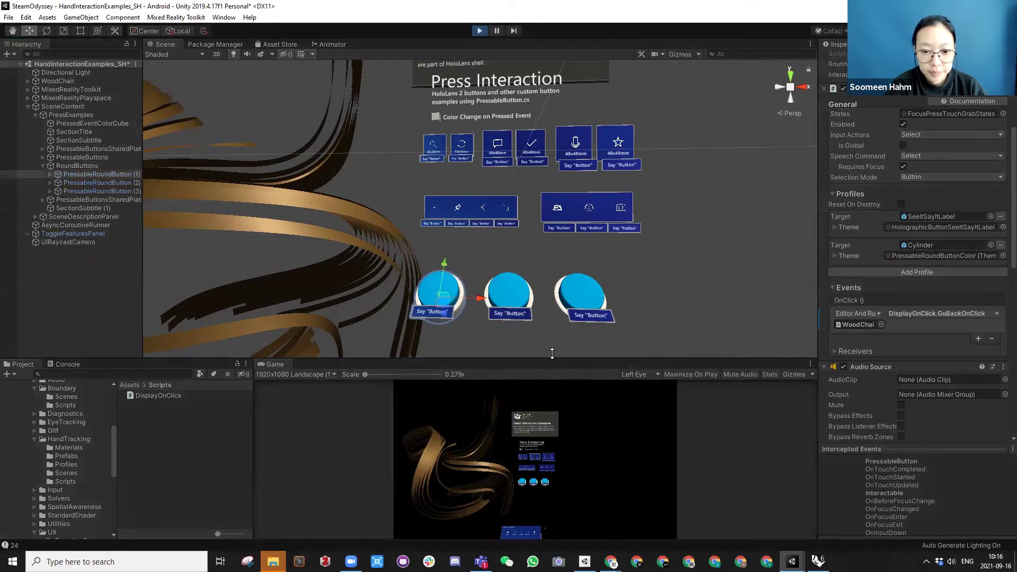
left_click_drag(552, 359, 553, 155)
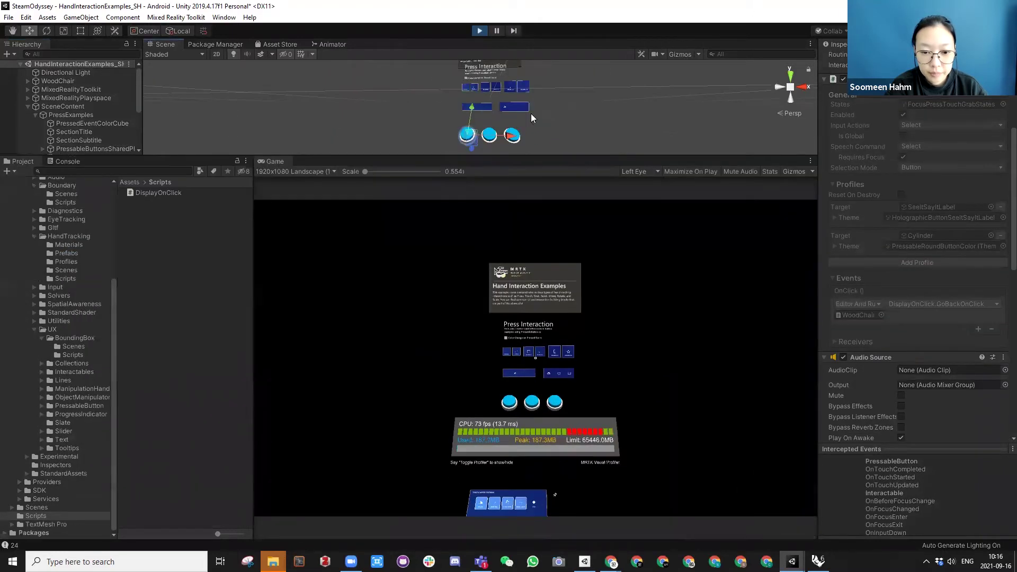
mouse_move(541, 354)
right_mouse_down()
mouse_move(536, 364)
mouse_move(558, 358)
right_mouse_up()
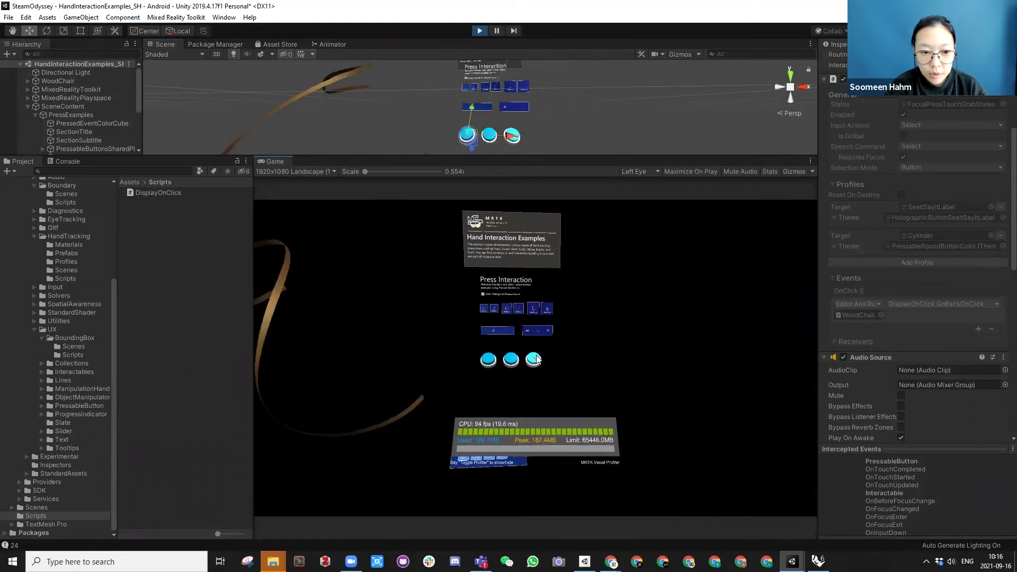
left_click(541, 358)
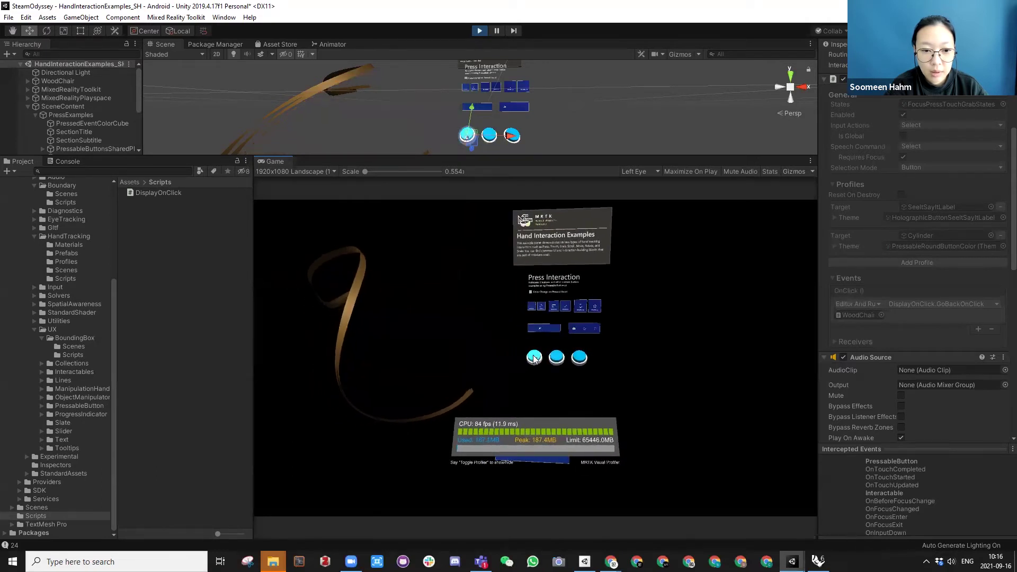
right_click_drag(593, 366, 550, 361)
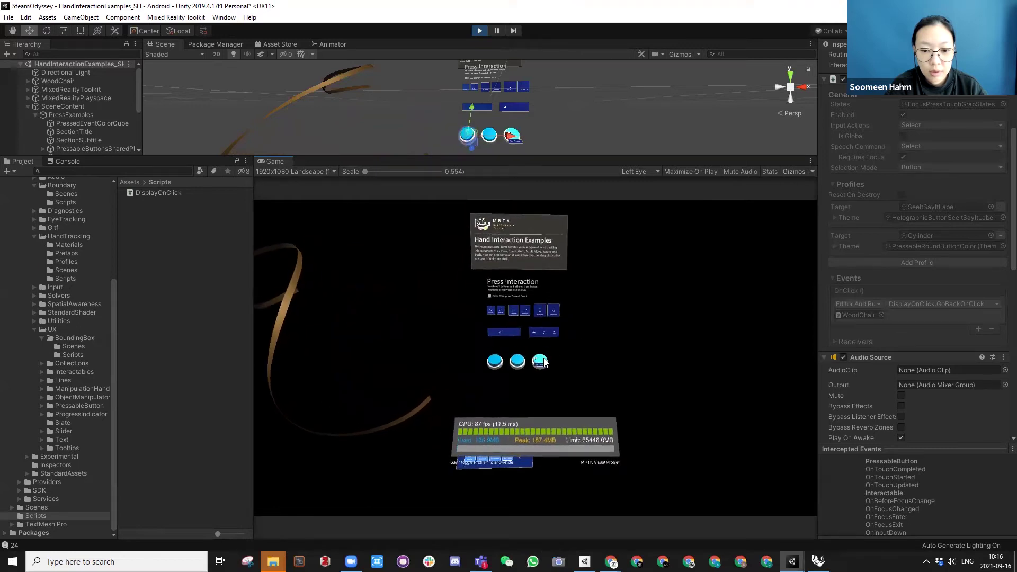
left_click(544, 361)
right_click_drag(574, 368, 536, 363)
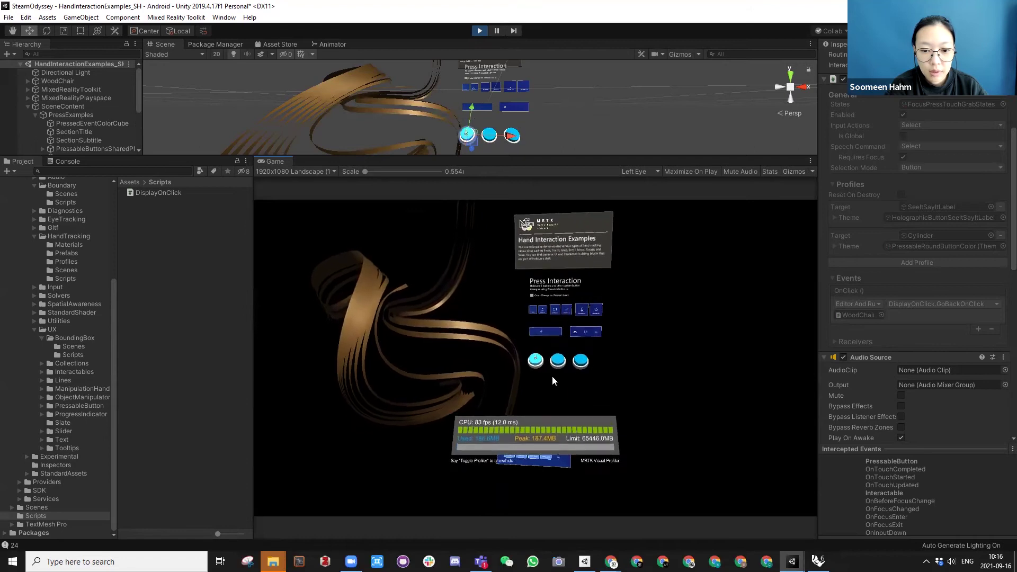
left_click(536, 362)
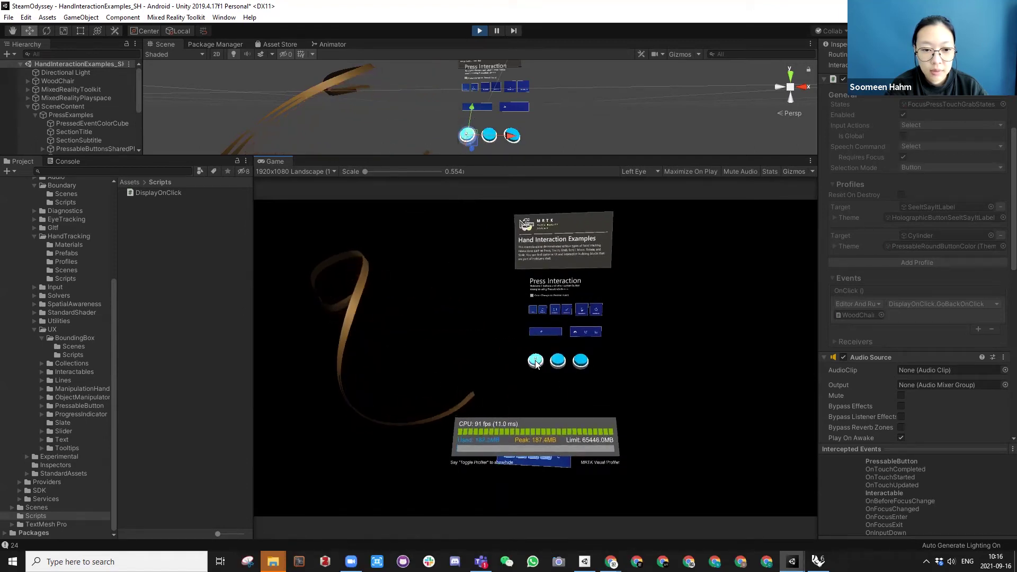
right_click_drag(635, 366, 695, 368)
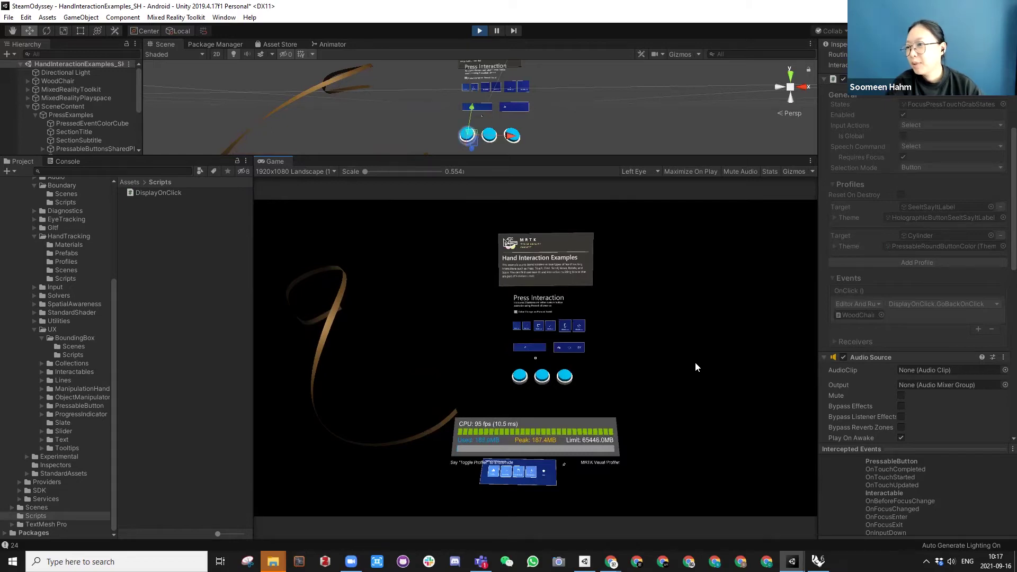
left_click(478, 31)
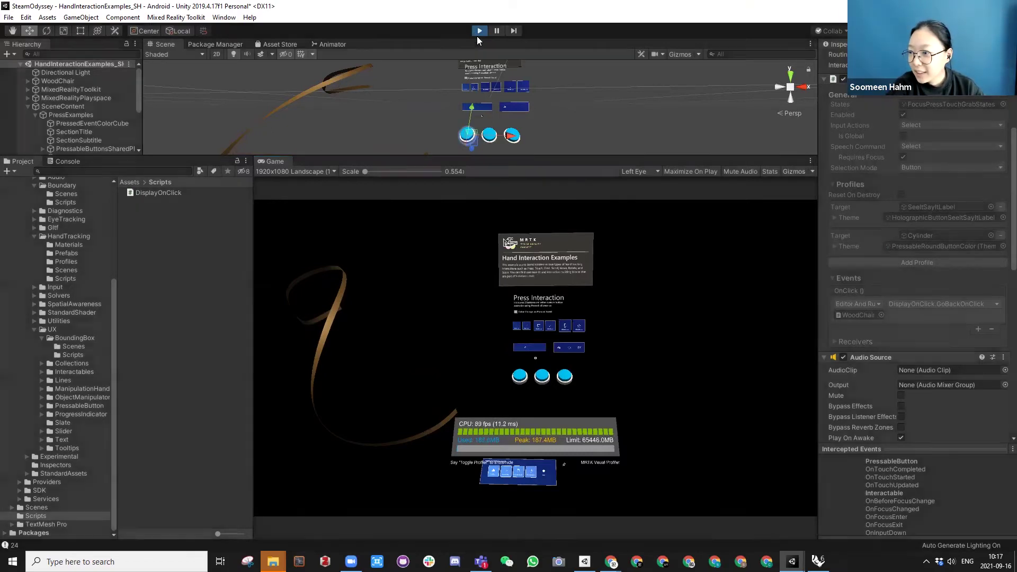
left_click_drag(573, 155, 573, 399)
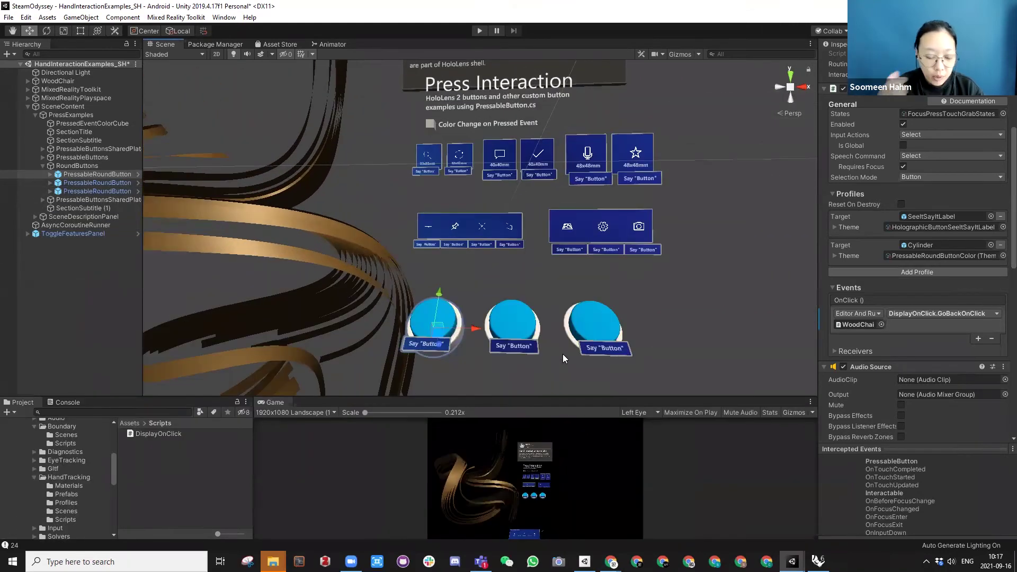
Step: Inspect the second and third round buttons' child hierarchies and review the components on the third button's root object
right_click_drag(494, 297, 564, 263)
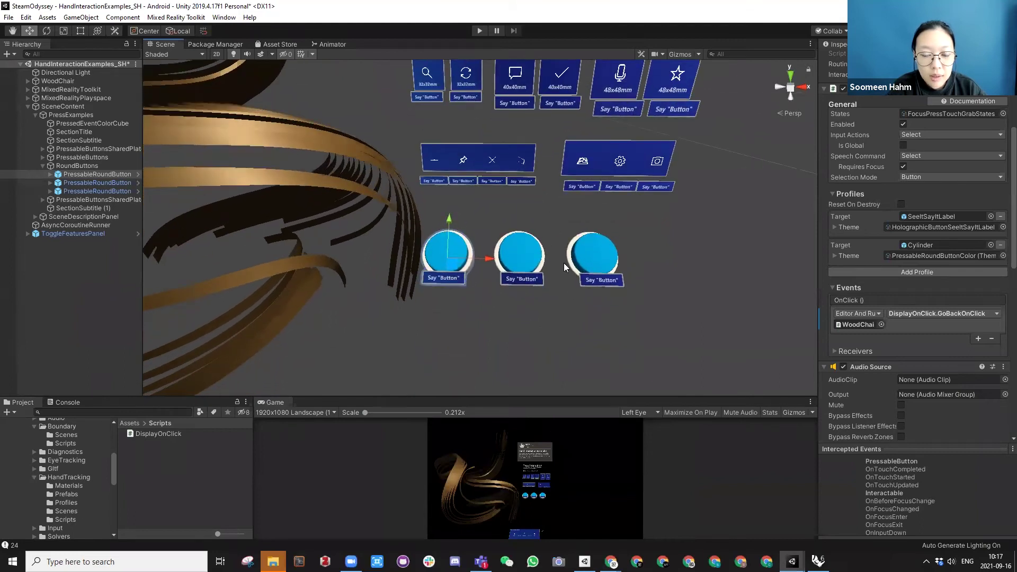
left_click(536, 255)
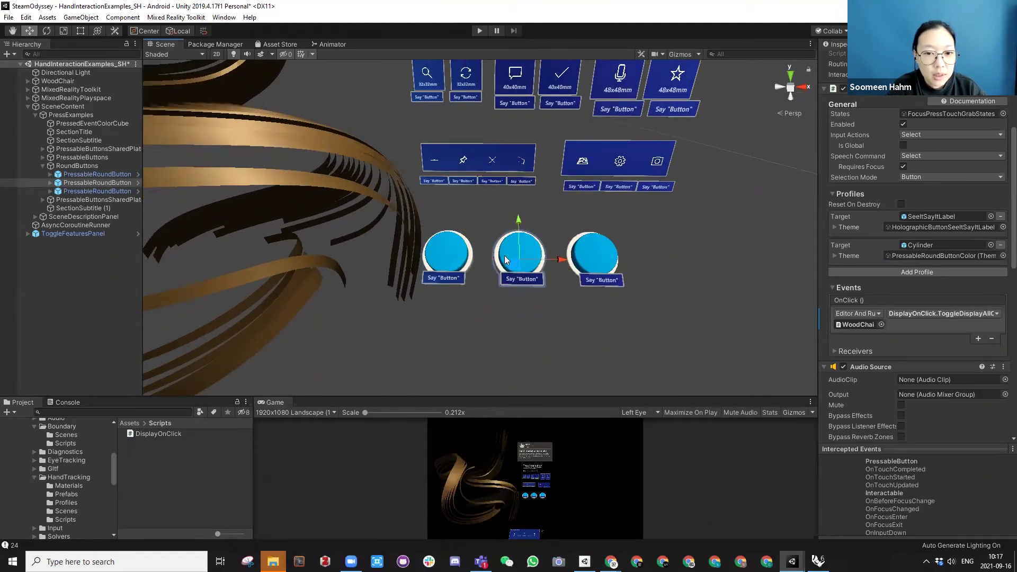
left_click(49, 182)
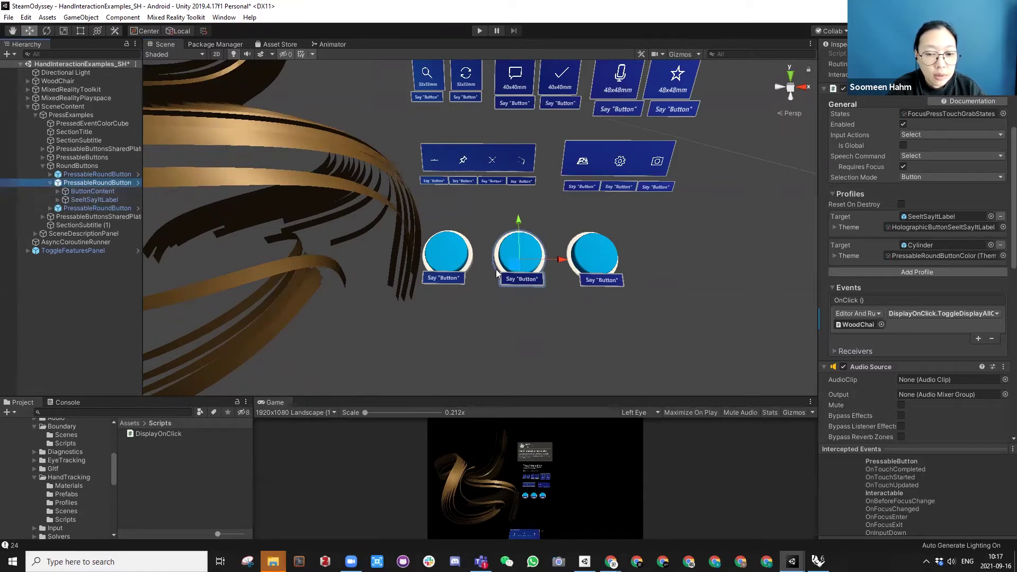
left_click(103, 210)
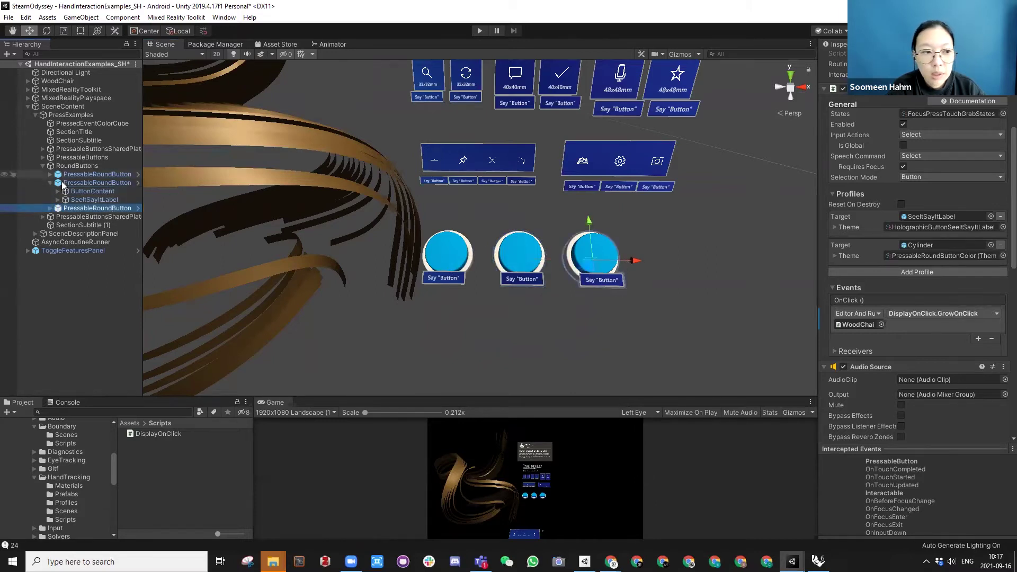
left_click(50, 208)
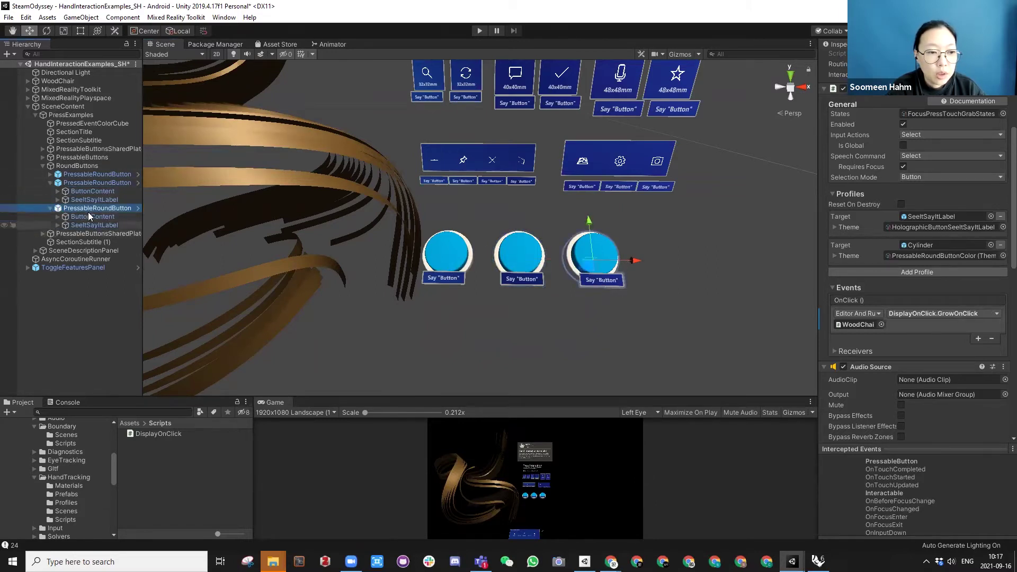
left_click(58, 217)
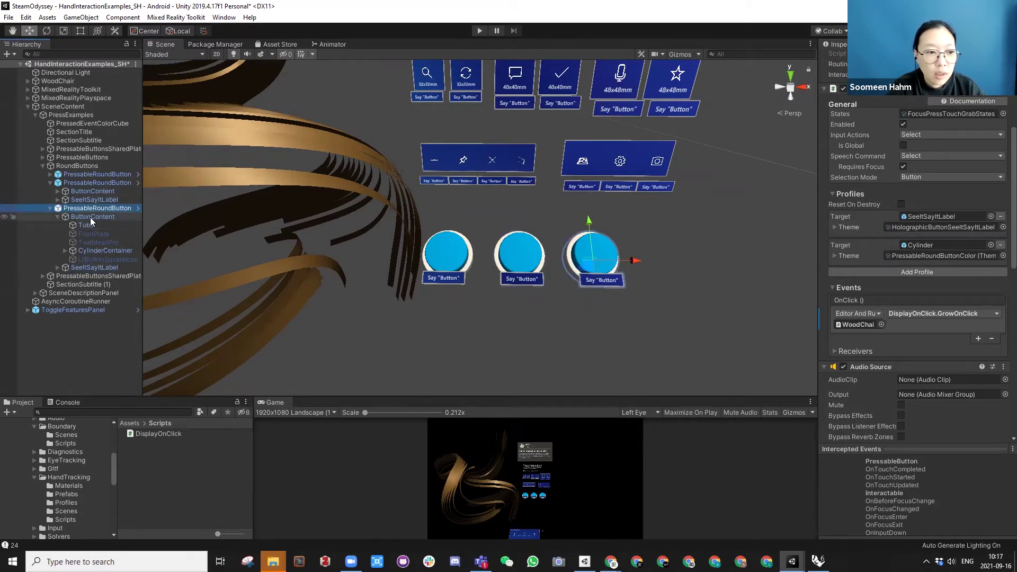
left_click(90, 217)
left_click(88, 209)
scroll(906, 238, "down", 10)
scroll(915, 318, "up", 10)
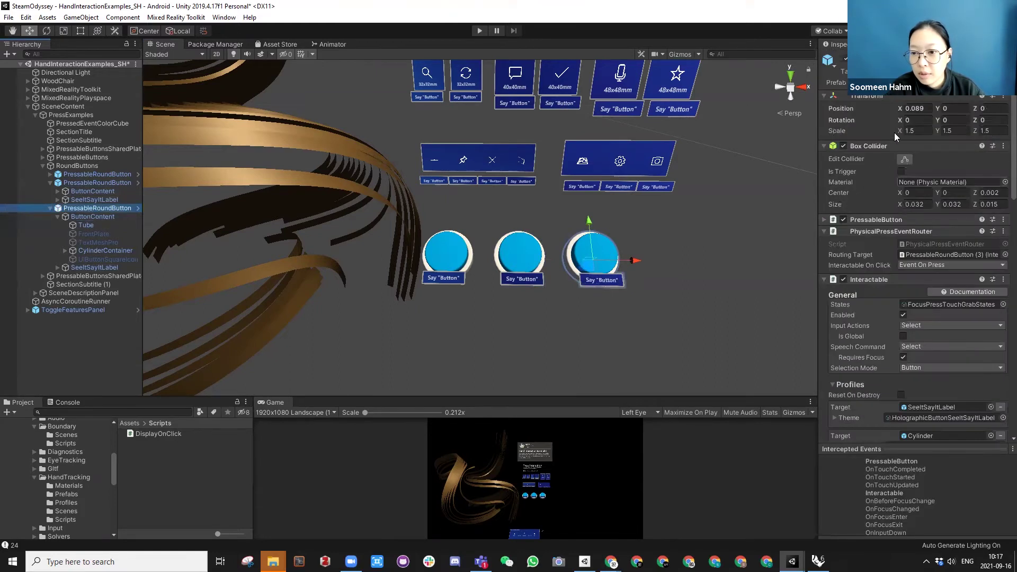
Step: Examine the ButtonContent, Tube and CylinderContainer parts that make up the third round button
left_click(87, 218)
left_click(87, 225)
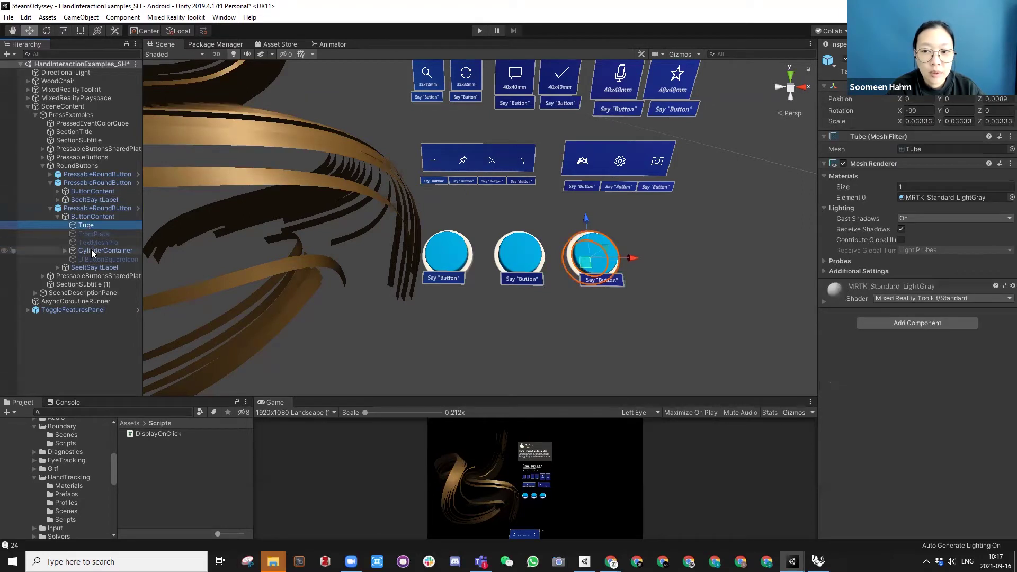
left_click(91, 250)
left_click(87, 217)
left_click(88, 225)
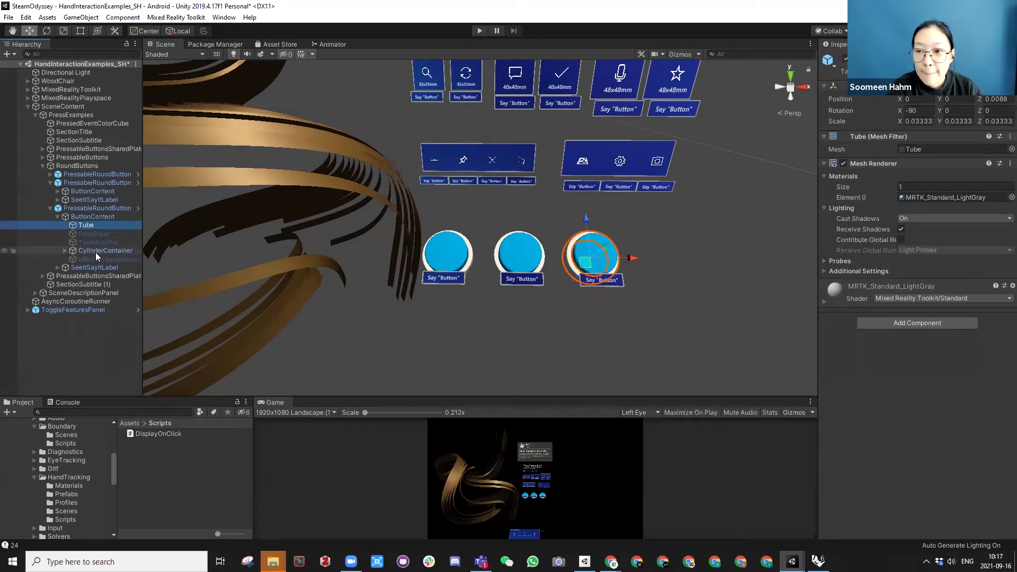
right_click_drag(517, 248, 901, 339, "alt")
left_click_drag(596, 225, 591, 252, "alt")
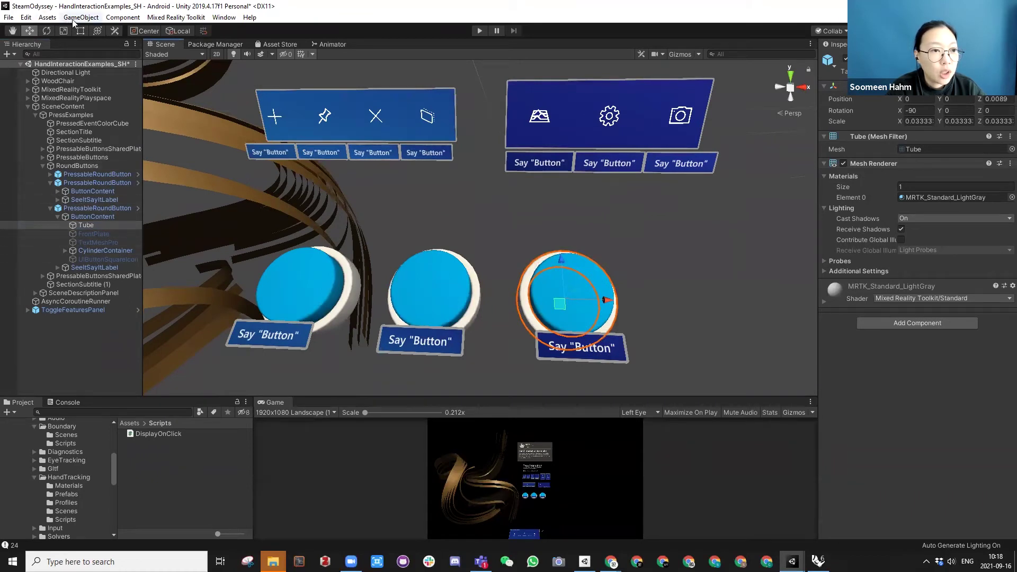
Step: Collapse the RoundButtons group and set its X rotation to 0 so the three buttons stand upright
scroll(550, 286, "down", 10)
left_click_drag(540, 282, 355, 288, "alt")
scroll(460, 244, "up", 5)
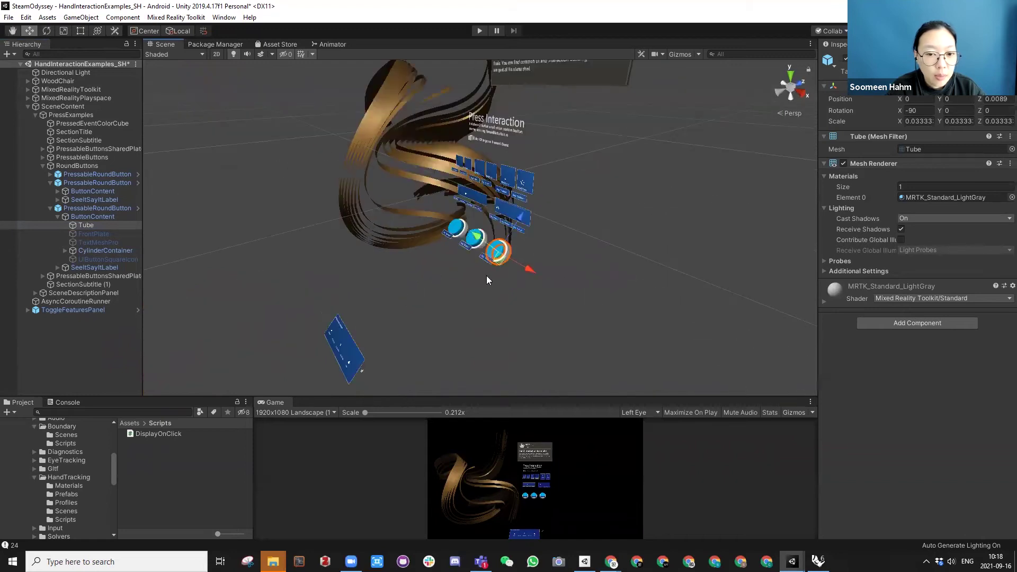
left_click(42, 165)
left_click(76, 166)
left_click_drag(358, 216, 286, 234, "alt")
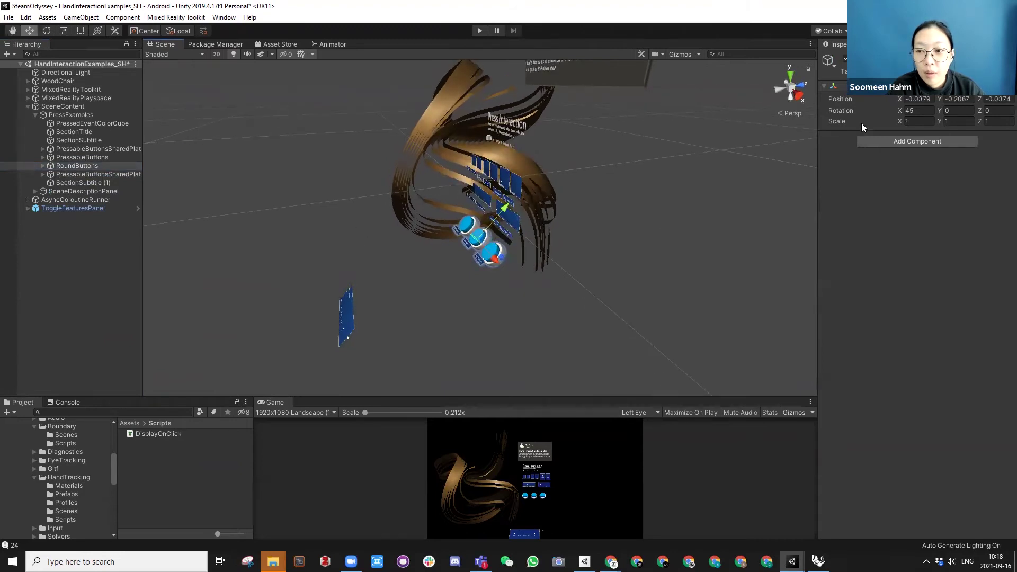
type("0")
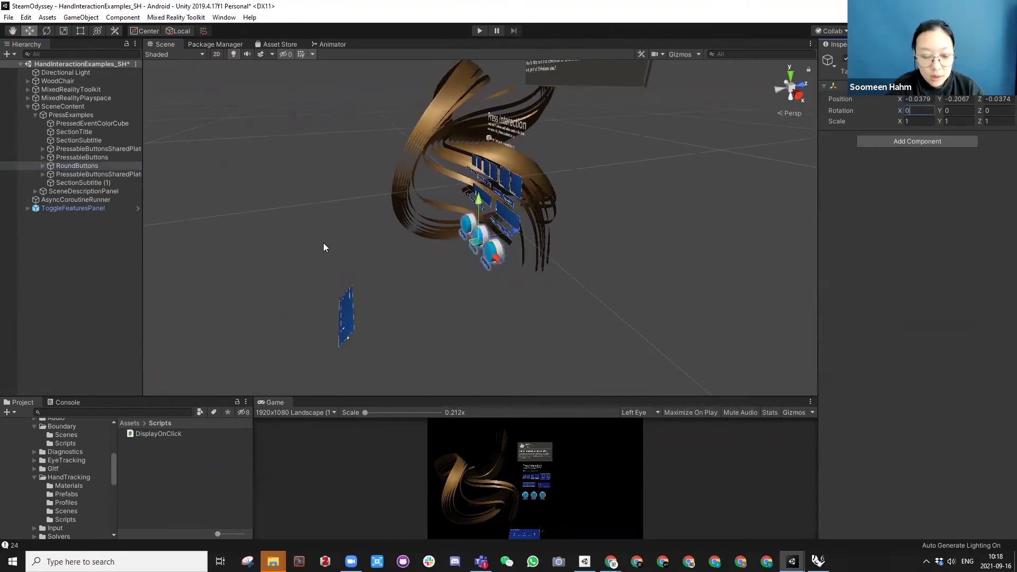
left_click_drag(291, 227, 21, 32, "alt")
key("f")
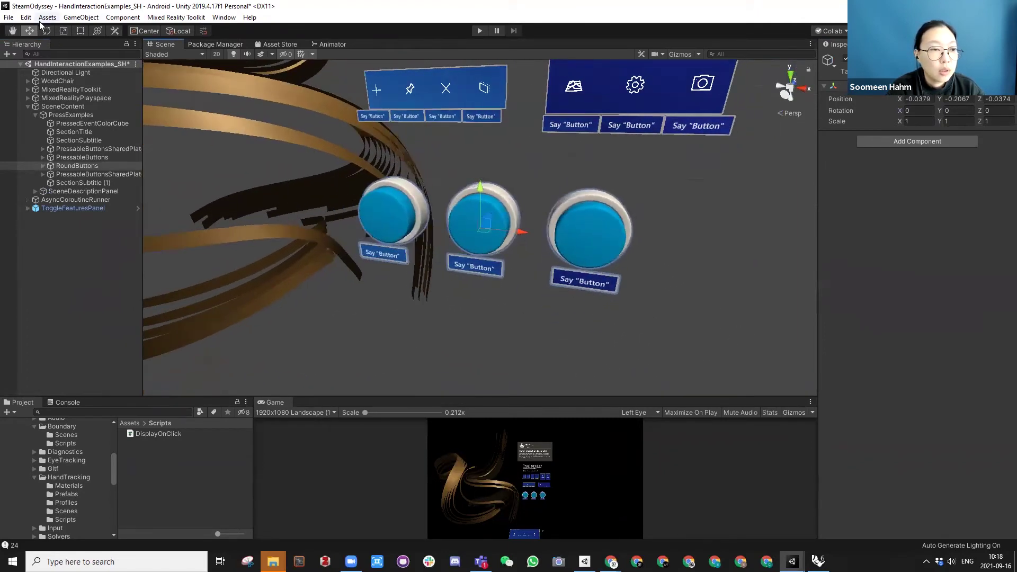
left_click(67, 226)
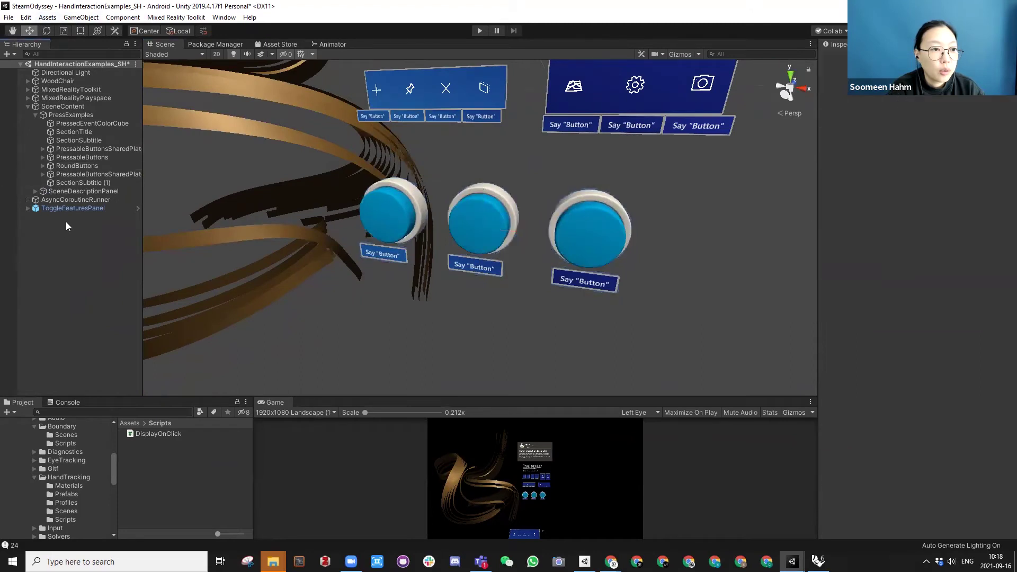
left_click(81, 17)
mouse_move(94, 55)
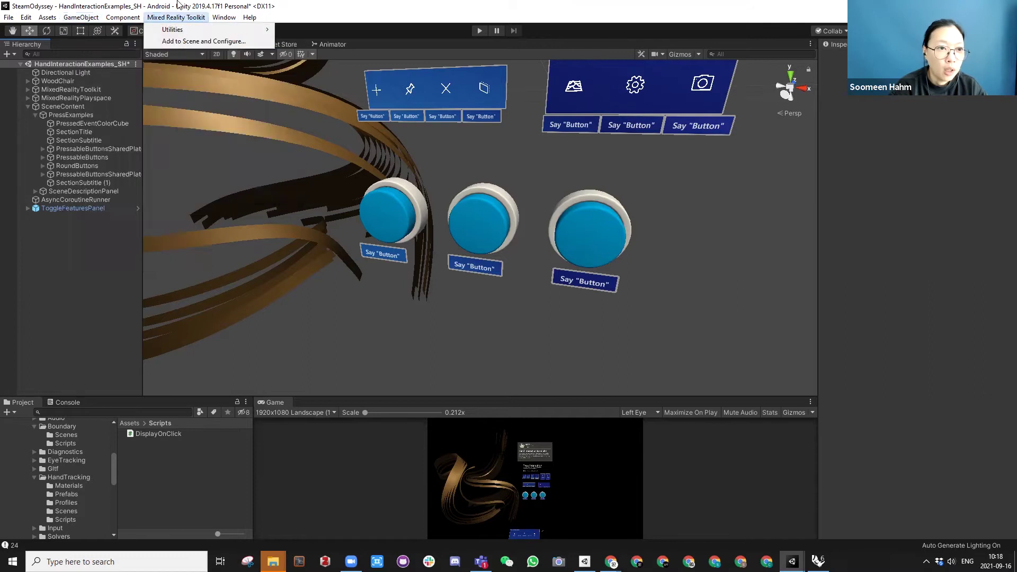
left_click(177, 4)
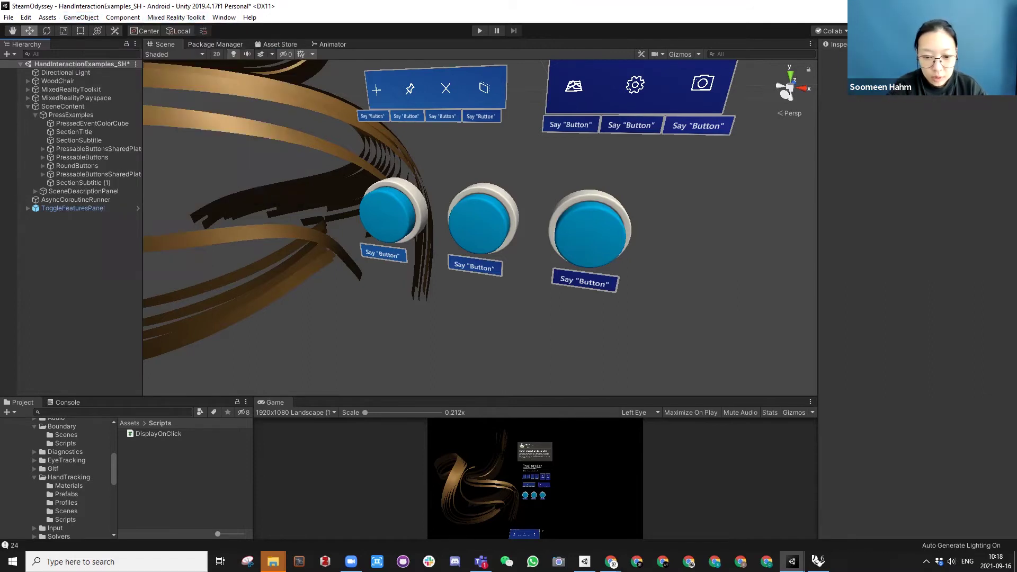
Step: Open the Builds folder in File Explorer and move its window out of the Unity workspace
mouse_move(270, 559)
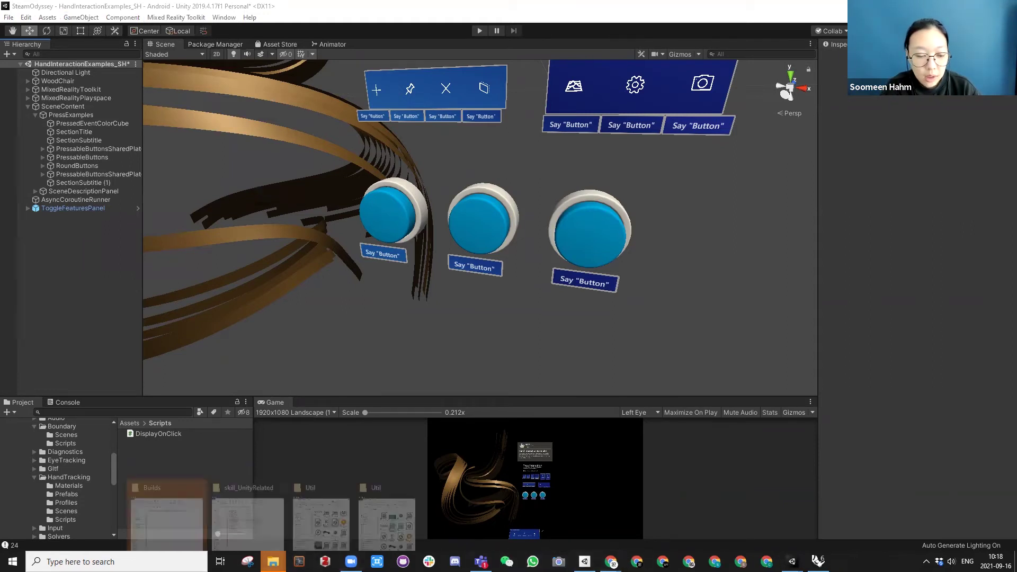
left_click(190, 529)
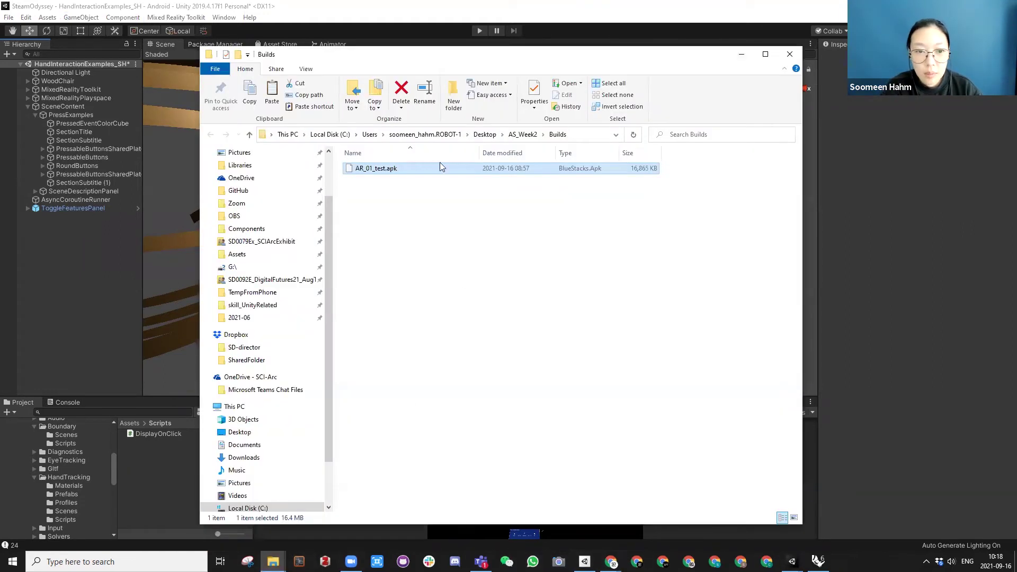
left_click_drag(494, 59, 1016, 59)
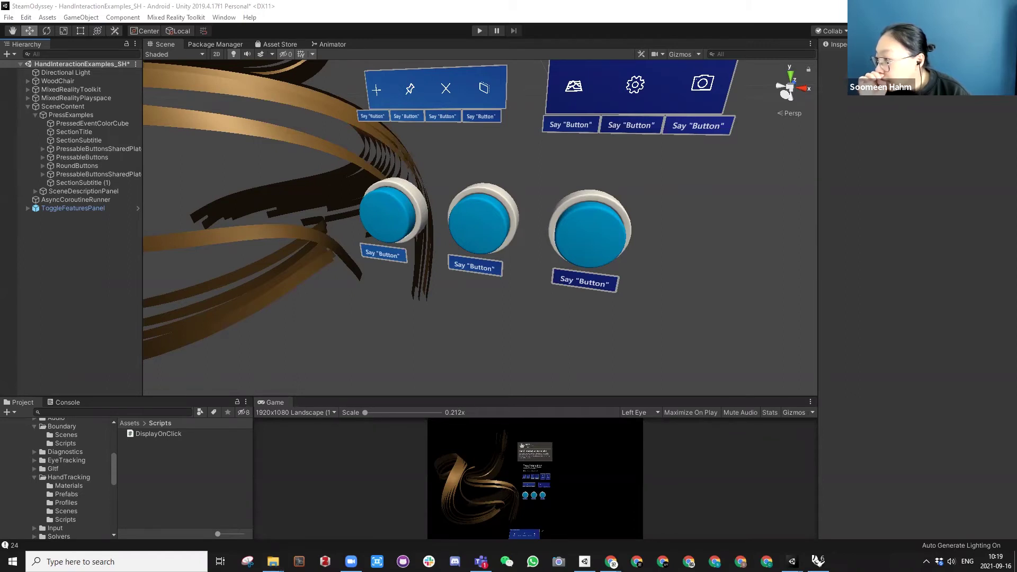
Step: Switch to the WoodChair model in Rhino, hide all the chair surfaces and show the four-viewport layout
left_click(819, 561)
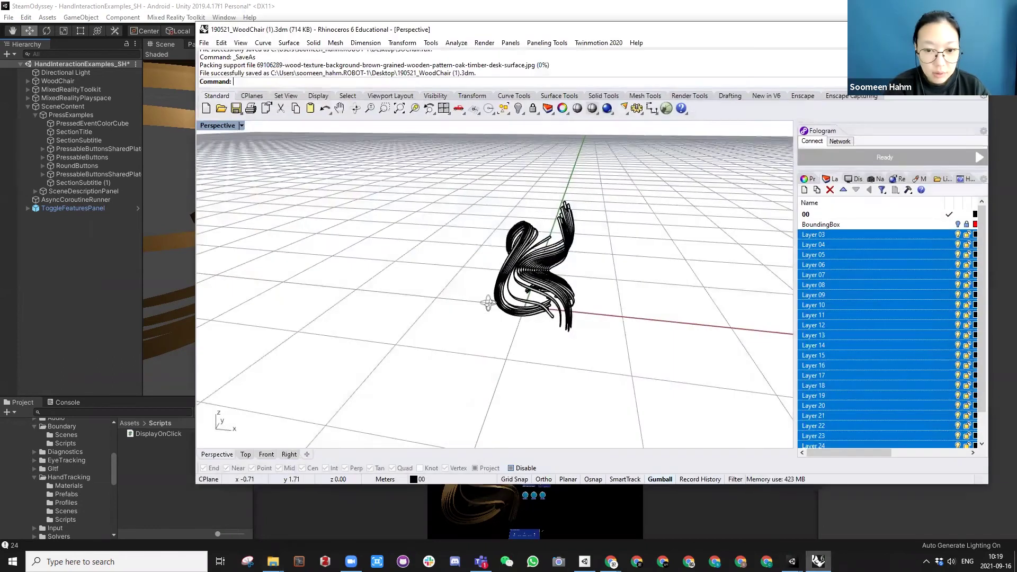
right_click_drag(487, 303, 281, 123)
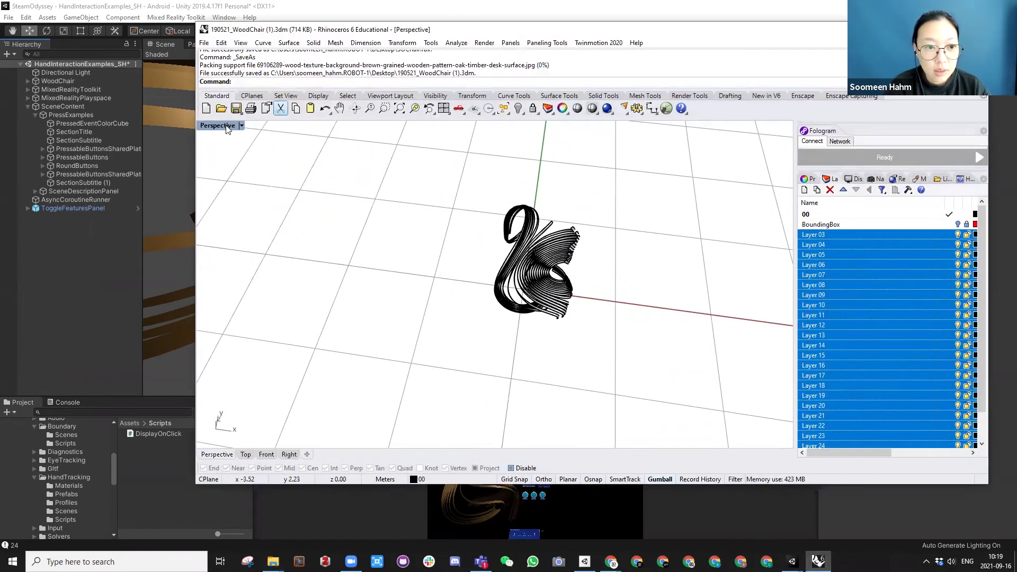
left_click_drag(450, 184, 635, 359)
key("ctrl+h")
right_click_drag(638, 350, 239, 123)
double_click(234, 128)
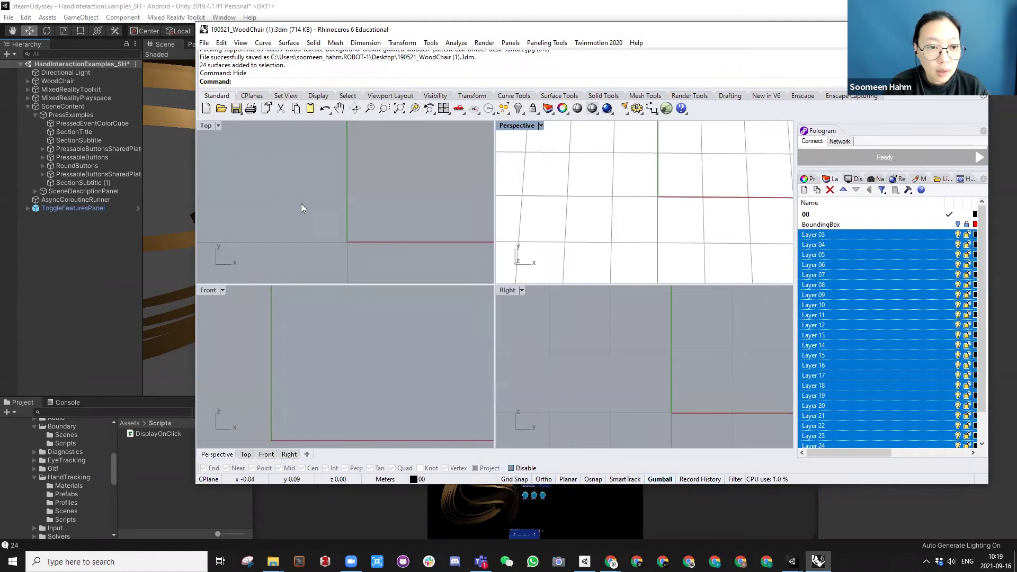
Step: Draw a line about 0.2 m long along the Y direction in the Top view, just on the negative-X side of the origin
left_click(343, 220)
type("line")
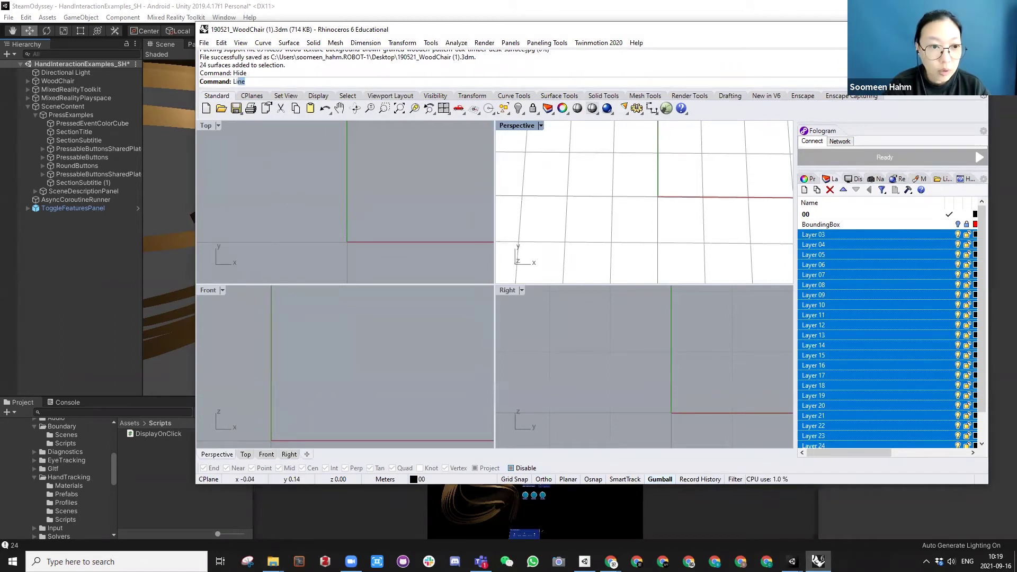
key("Return")
left_click(332, 261)
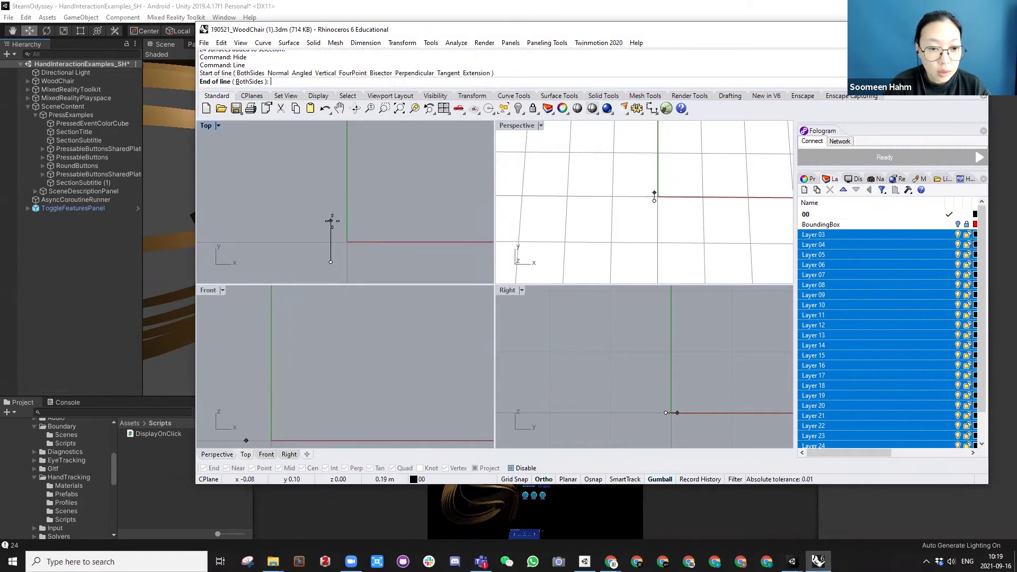
left_click(331, 217)
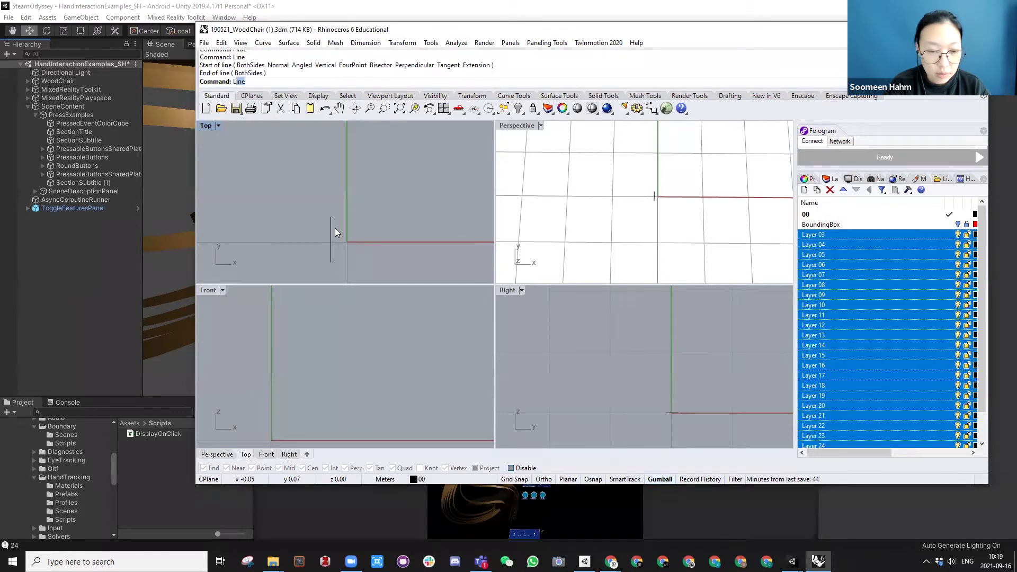
Step: Draw a slanted line from the vertical line's upper end to just past the X axis on the positive-X side
key("Return")
left_click(332, 218)
left_click(392, 244)
key("Return")
key("Escape")
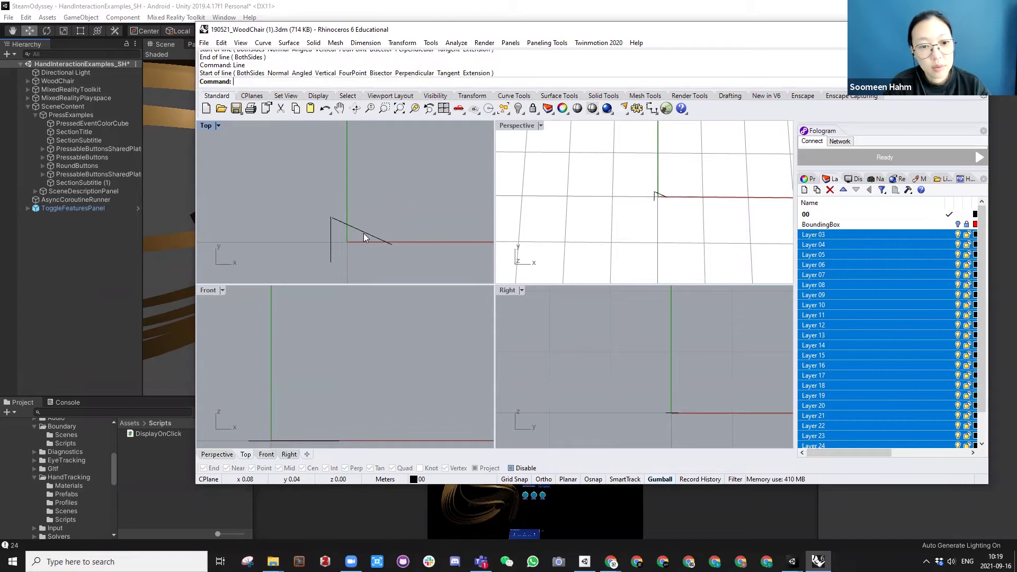
Step: Mirror the slanted line across the X axis, starting the mirror plane at 0,0,0 and keeping the original
left_click(363, 235)
type("Mirror")
key("Return")
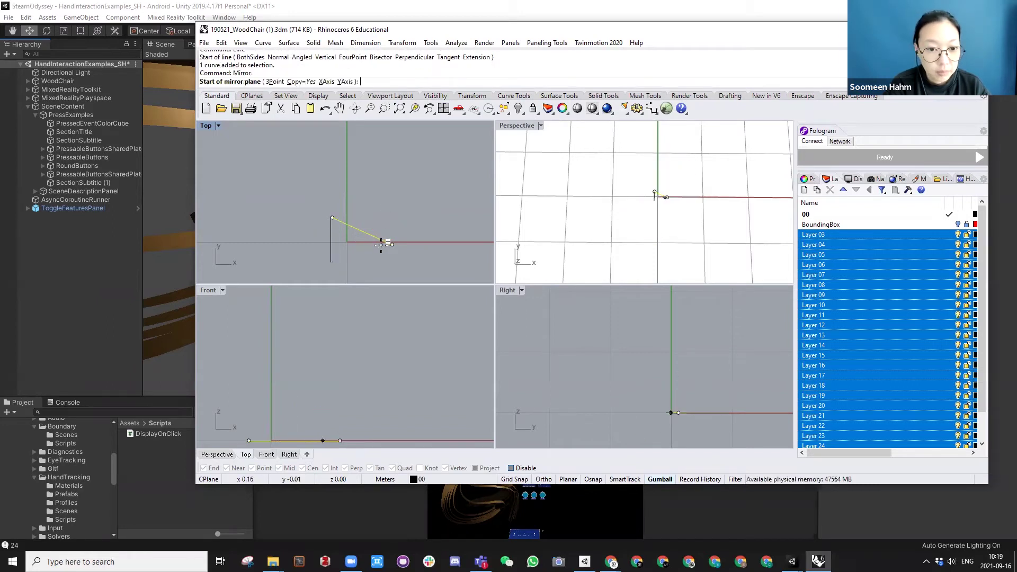
type("0,0,0")
key("Return")
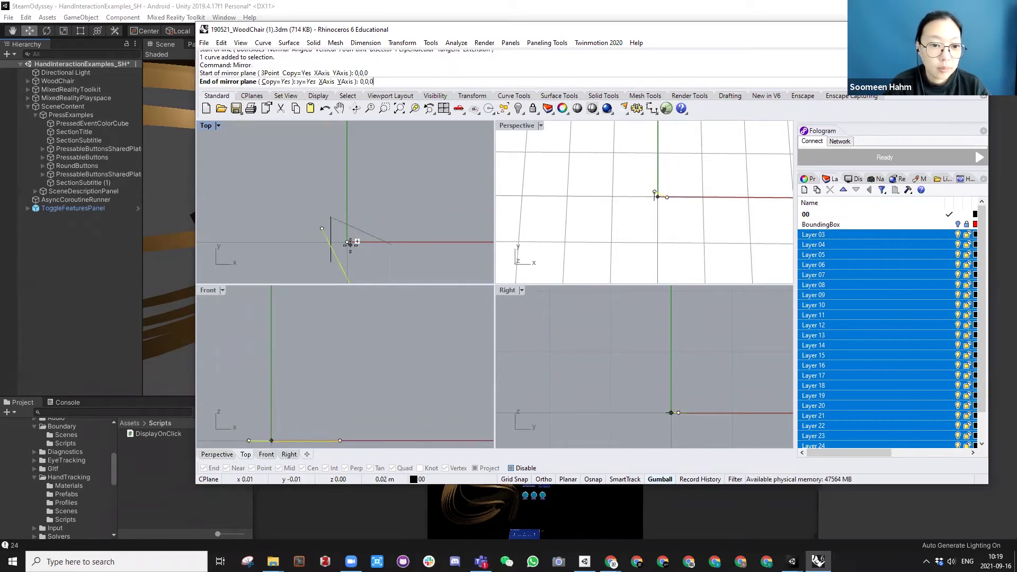
left_click(419, 243)
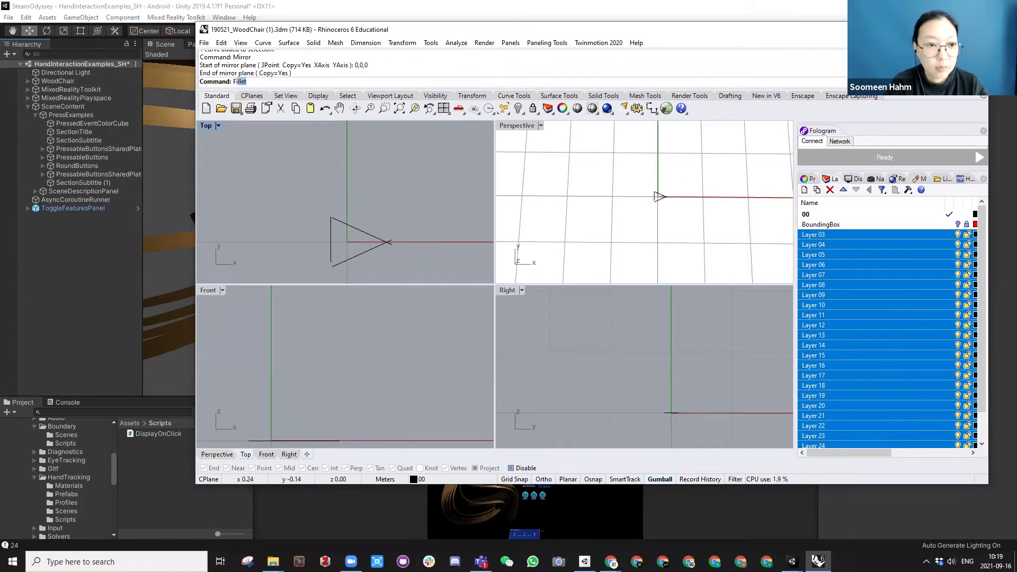
Step: Try a radius 0 fillet between the vertical line and the upper slanted line, and undo it
key("Return")
left_click(331, 231)
left_click(342, 222)
right_click(332, 252)
key("ctrl+z")
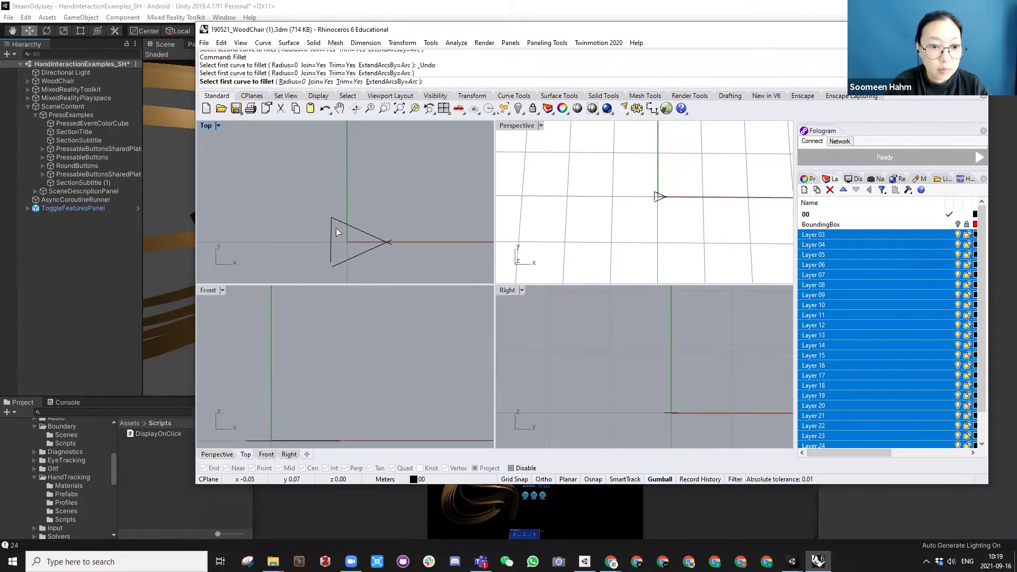
key("Escape")
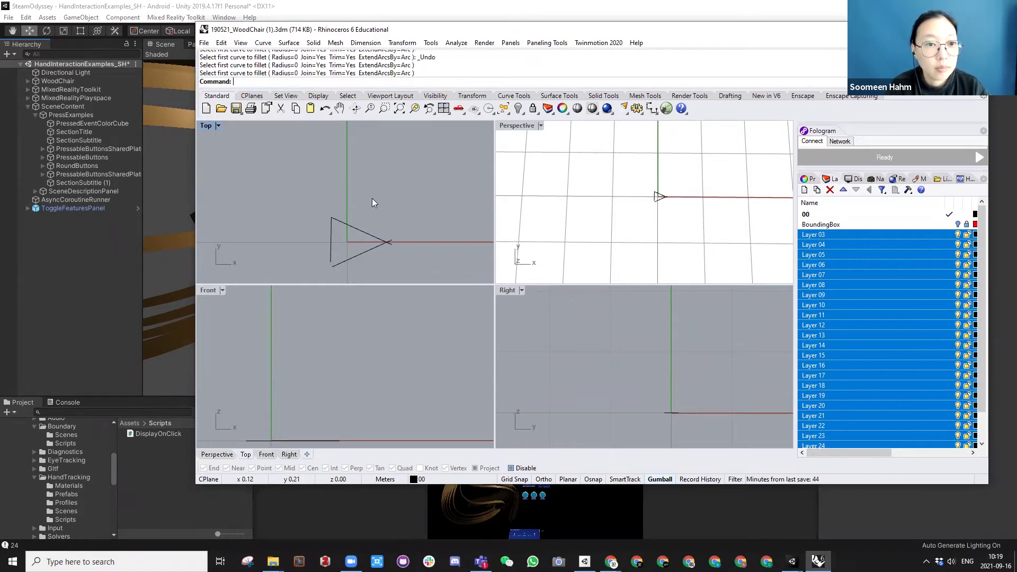
key("ctrl+z")
key("Delete")
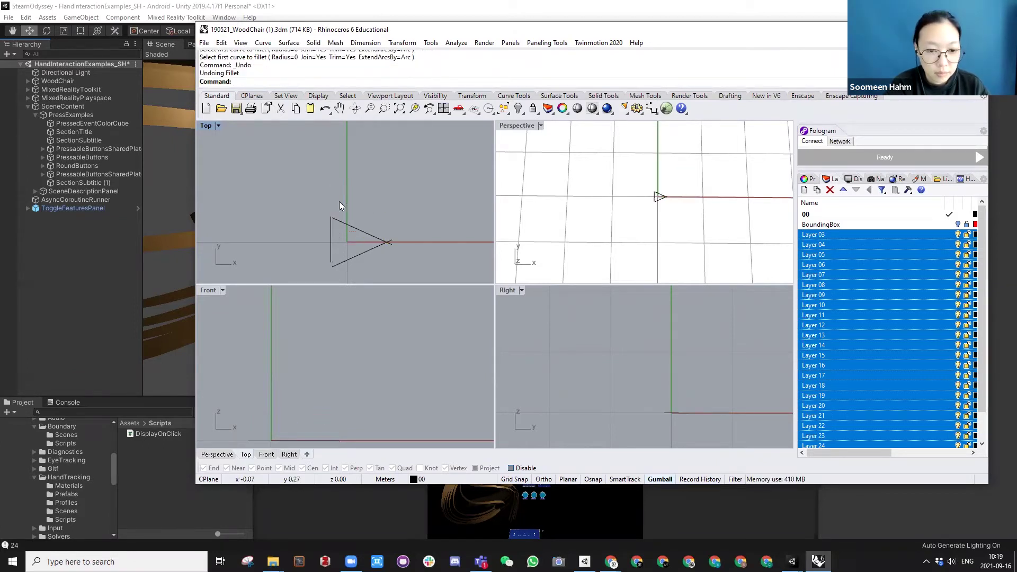
Step: Try to fillet the triangle's upper corner again with Trim set to Yes and ExtendArcsBy set to Line
left_click(353, 226)
key("Up")
key("Return")
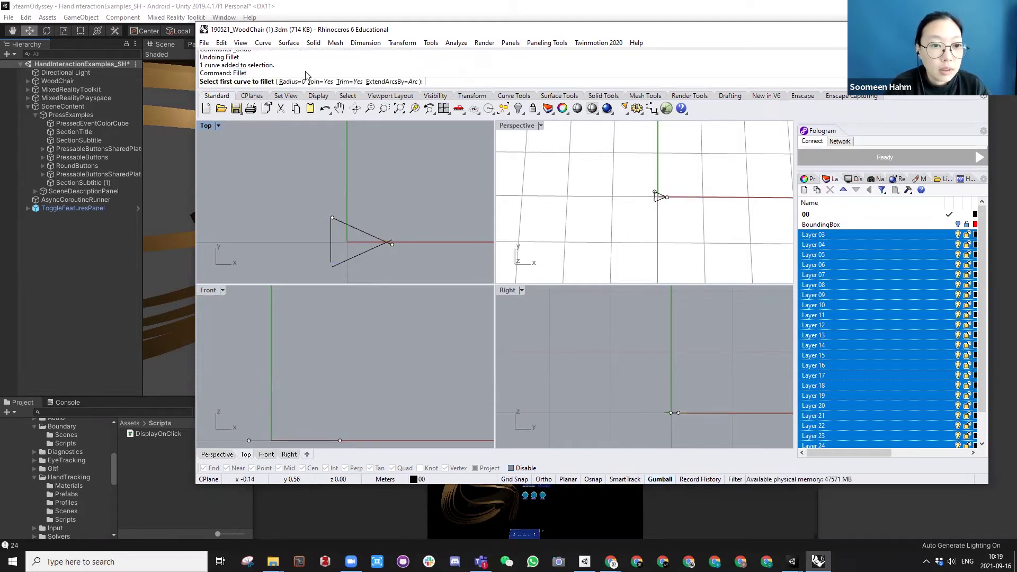
left_click(352, 81)
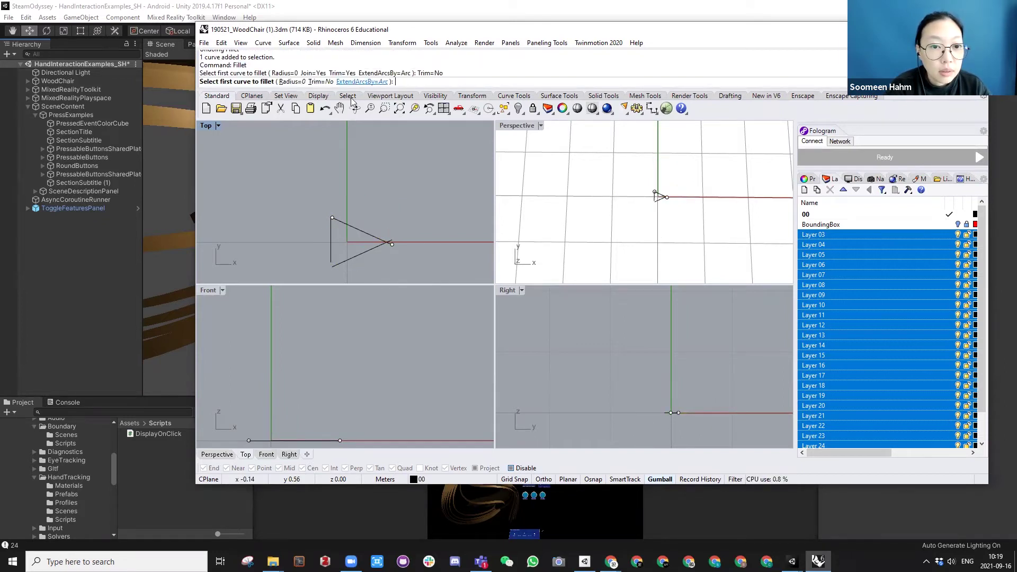
left_click(327, 233)
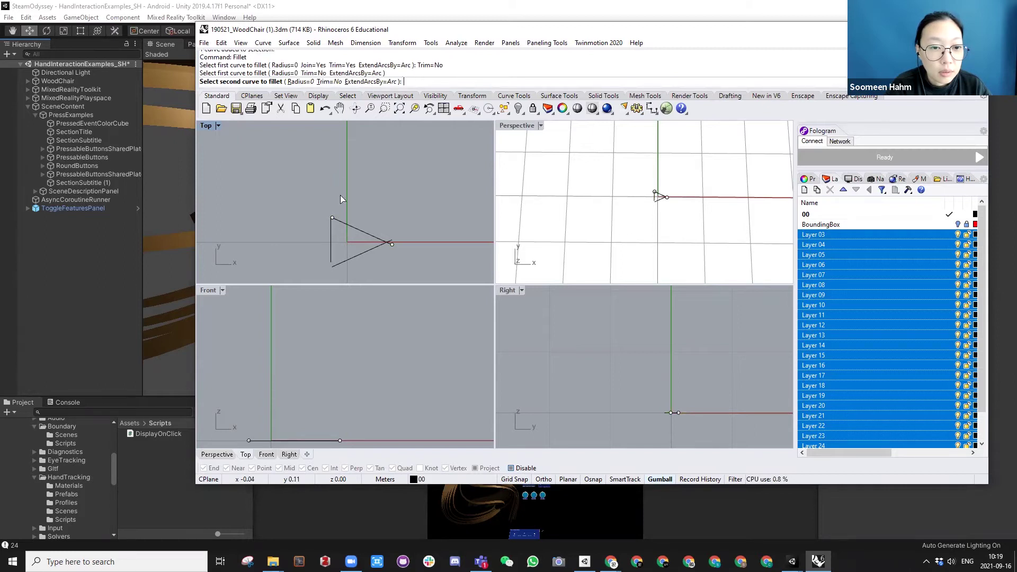
left_click(330, 81)
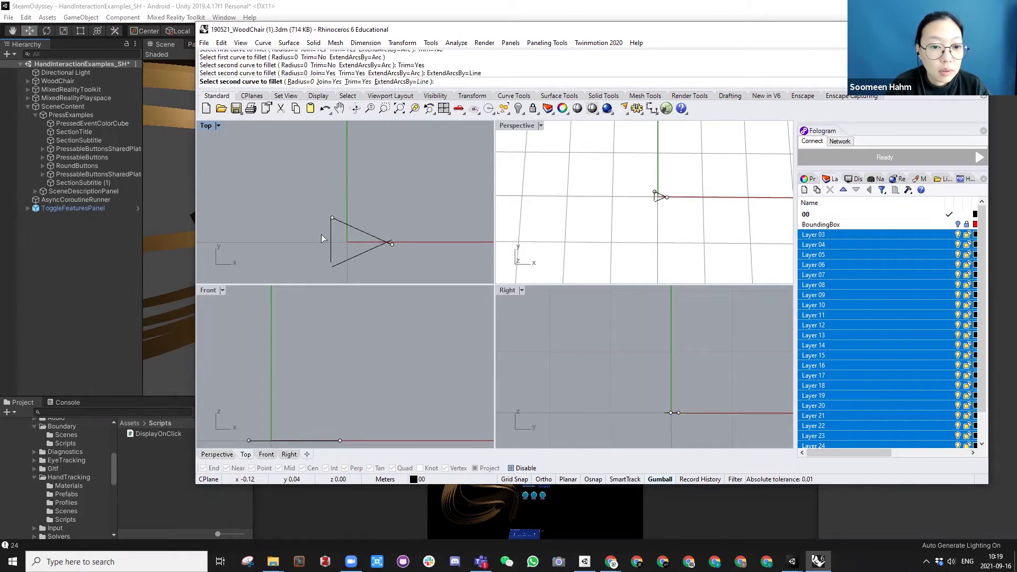
left_click(333, 225)
left_click(336, 213)
key("Escape")
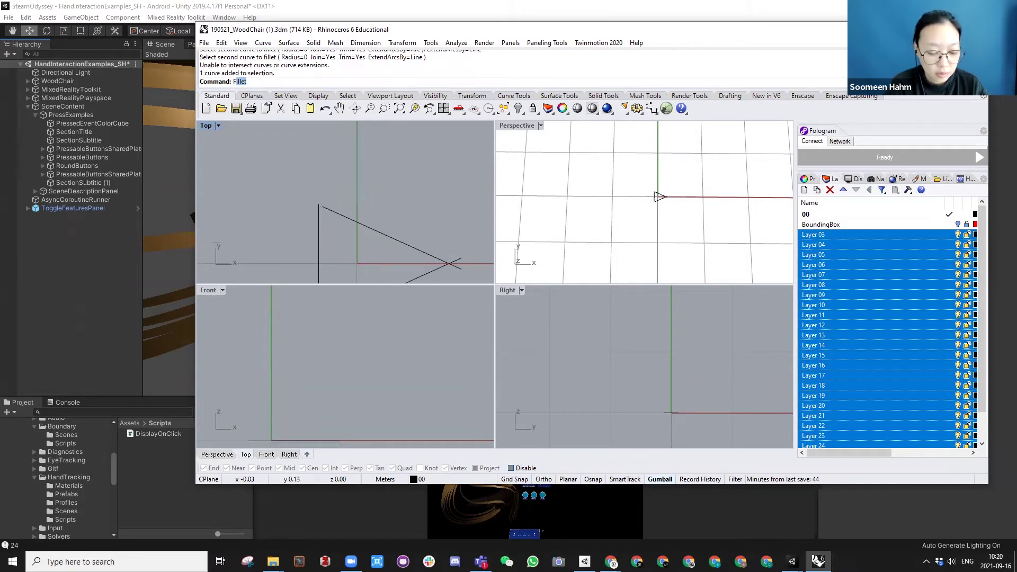
Step: Repeat the radius 0 fillet on the triangle's upper corner and undo it
key("Return")
left_click(323, 223)
left_click(332, 210)
key("ctrl+z")
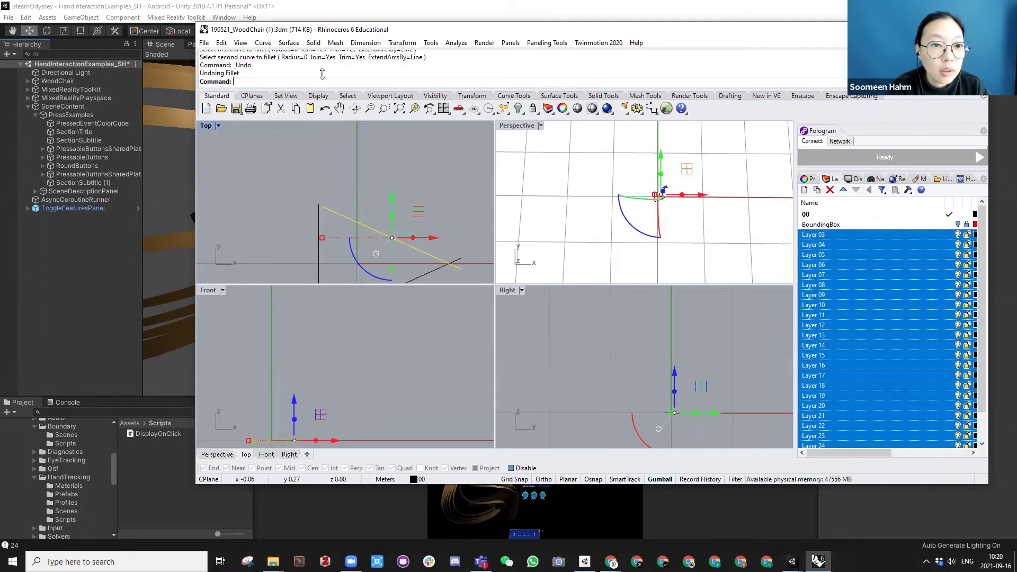
scroll(352, 210, "down", 1)
scroll(342, 215, "down", 1)
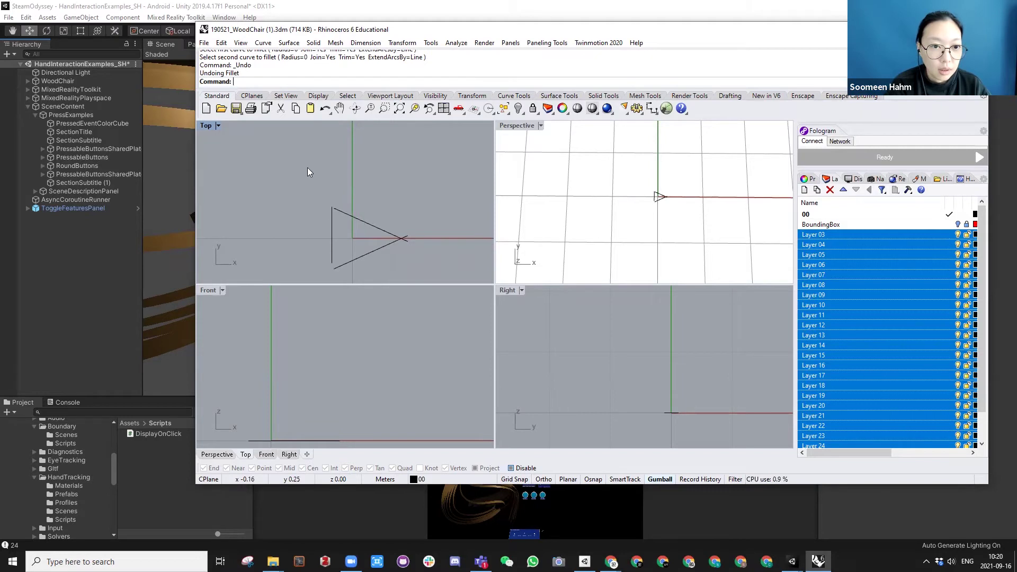
scroll(388, 211, "up", 1)
Step: Fillet the vertical and upper slanted lines with radius 0, Join and Trim on, and ExtendArcsBy set to Line
key("Return")
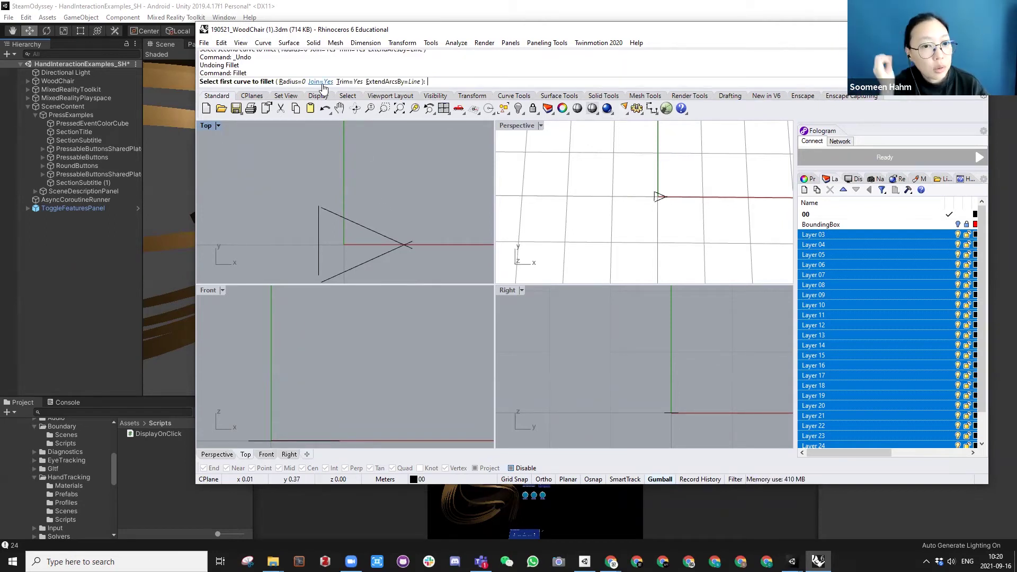
left_click(380, 82)
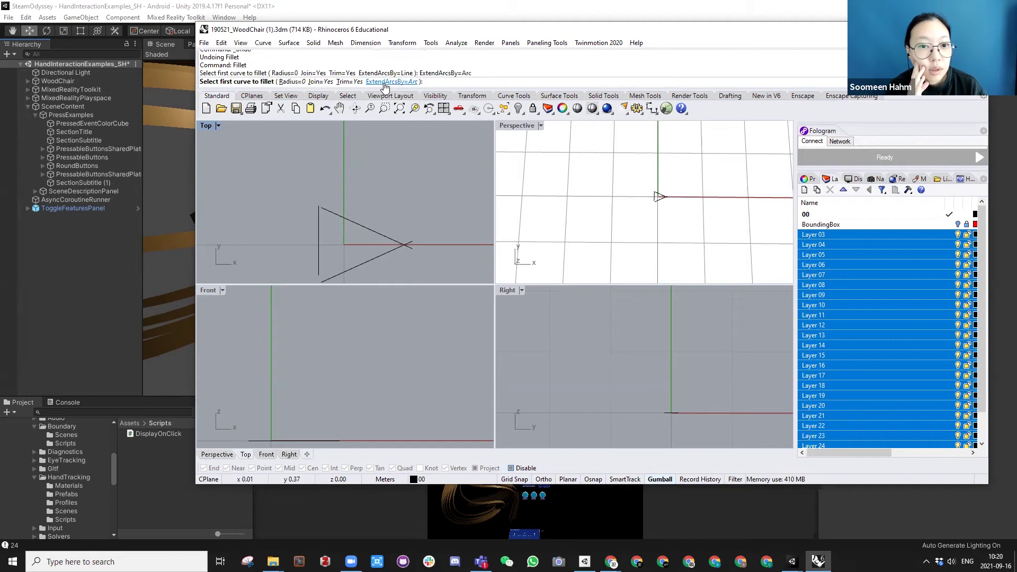
left_click(384, 82)
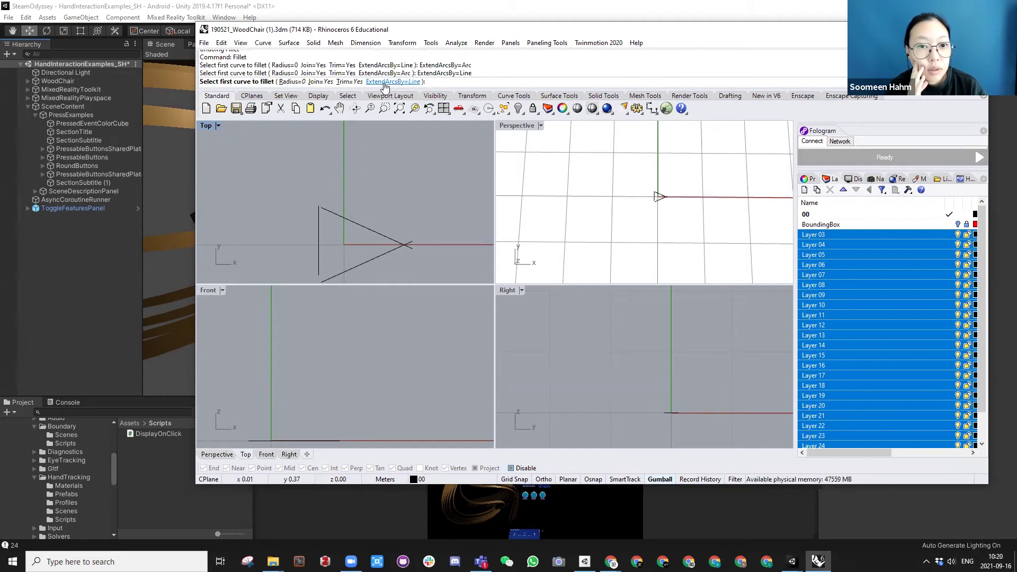
left_click(318, 217)
left_click(325, 210)
scroll(311, 231, "down", 1)
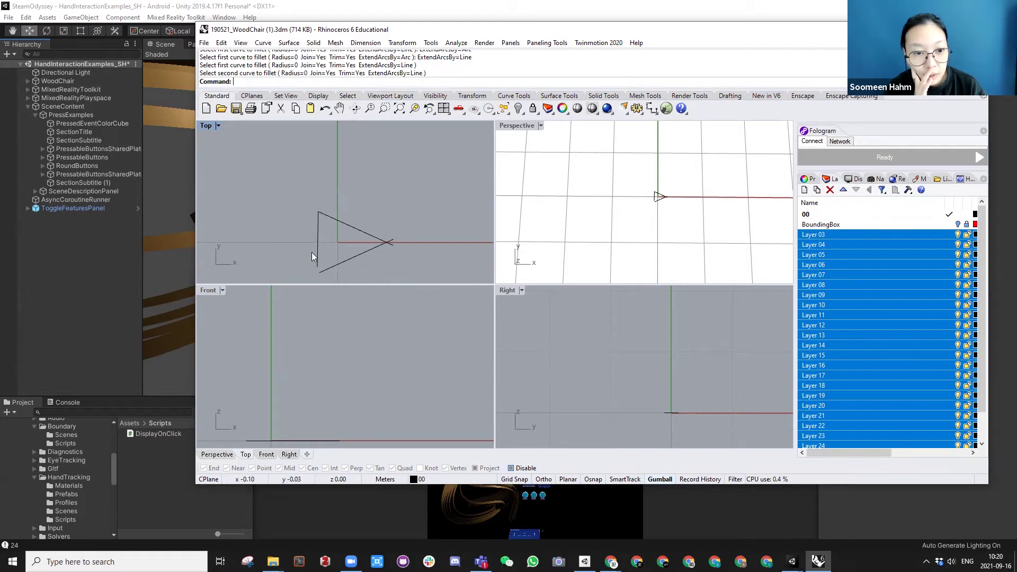
Step: Close the triangle by filleting its lower corner and its crossing tip with radius 0
key("Return")
left_click(319, 250)
left_click(333, 268)
key("Return")
left_click(374, 236)
left_click(372, 248)
right_click_drag(361, 242, 358, 210)
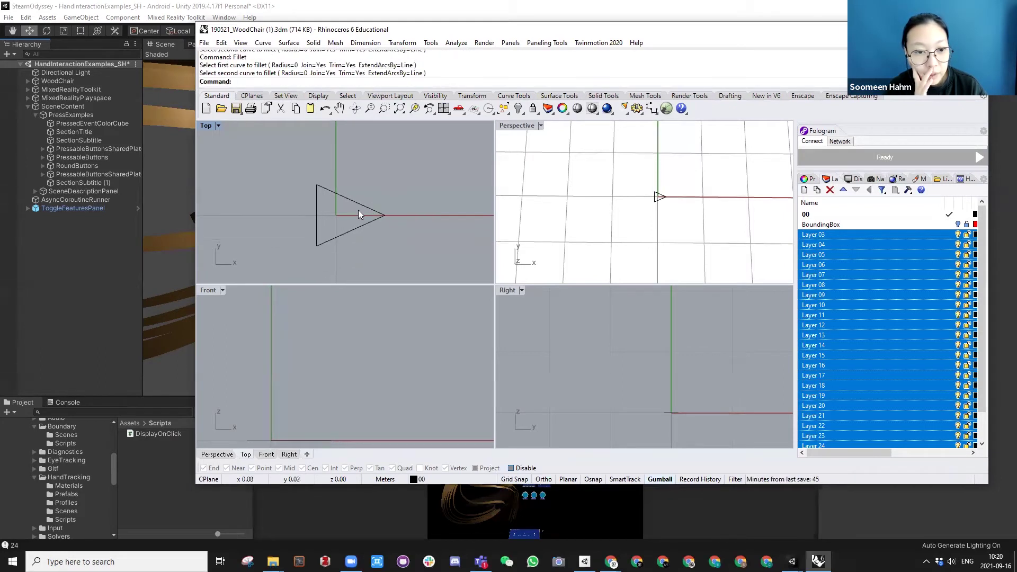
Step: Extrude the closed triangle upward as a solid about 0.06 m high, with BothSides set to No
left_click(359, 207)
type("ExtrudeCrv")
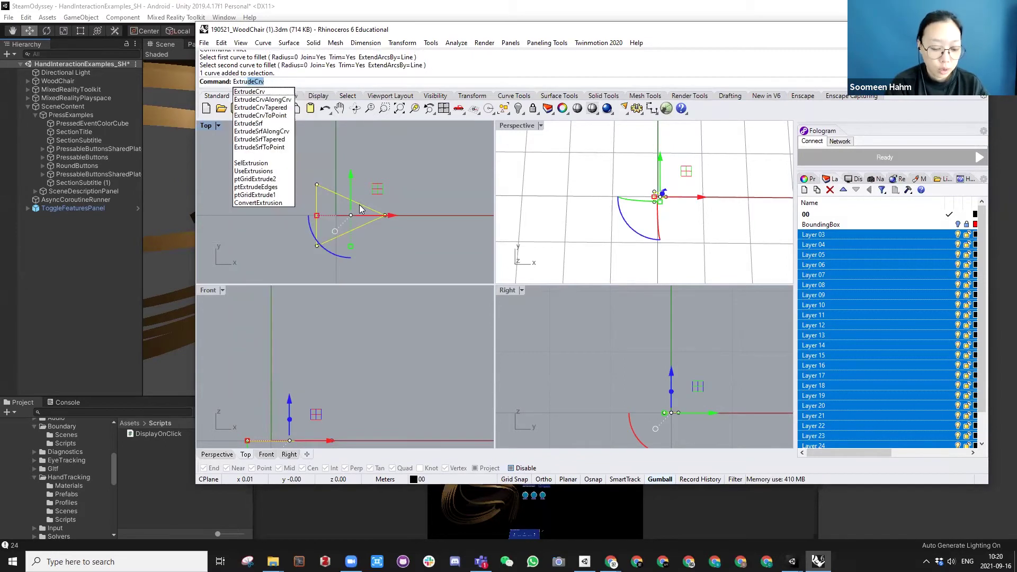
key("Return")
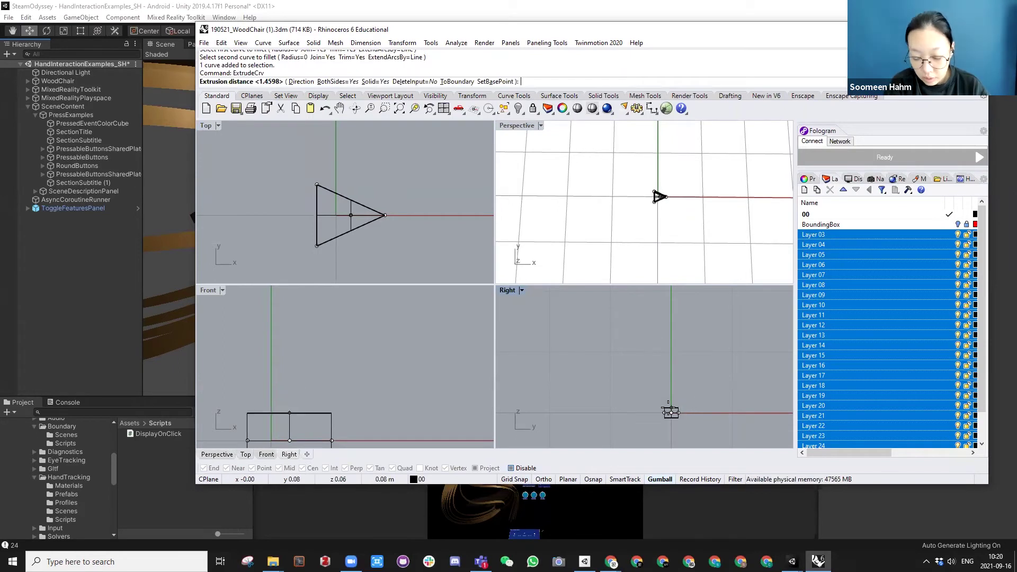
type("b")
key("Return")
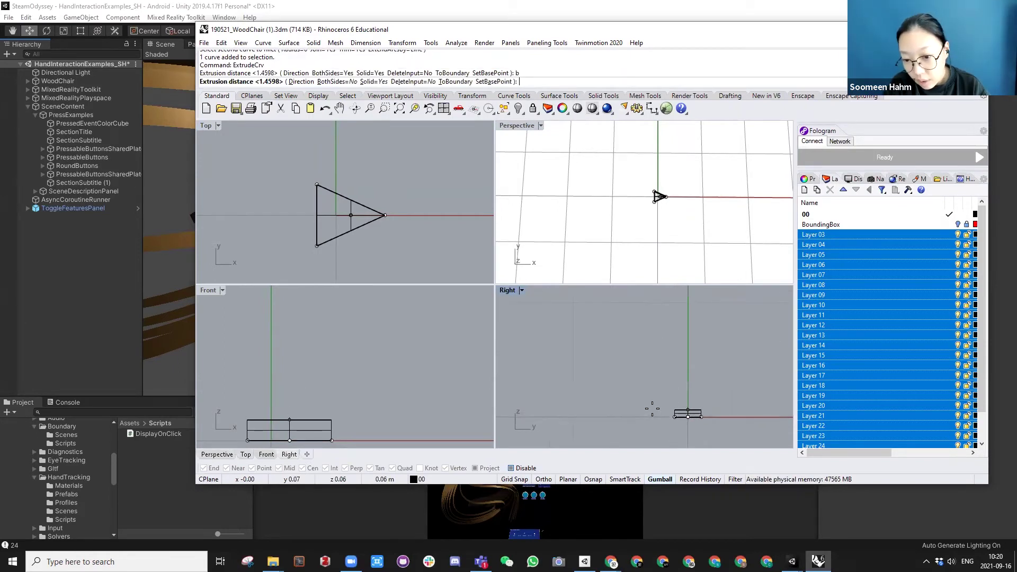
left_click(653, 410)
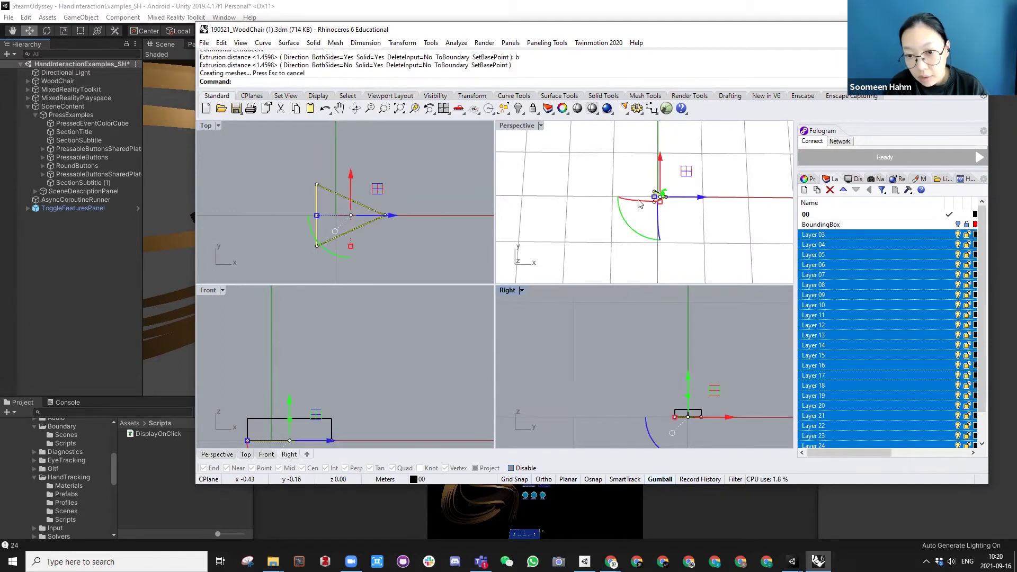
Step: Offset the triangle curve outward by about 0.03 m, picking the offset distance with two points
scroll(686, 227, "up", 2)
key("Escape")
type("Offset")
key("Return")
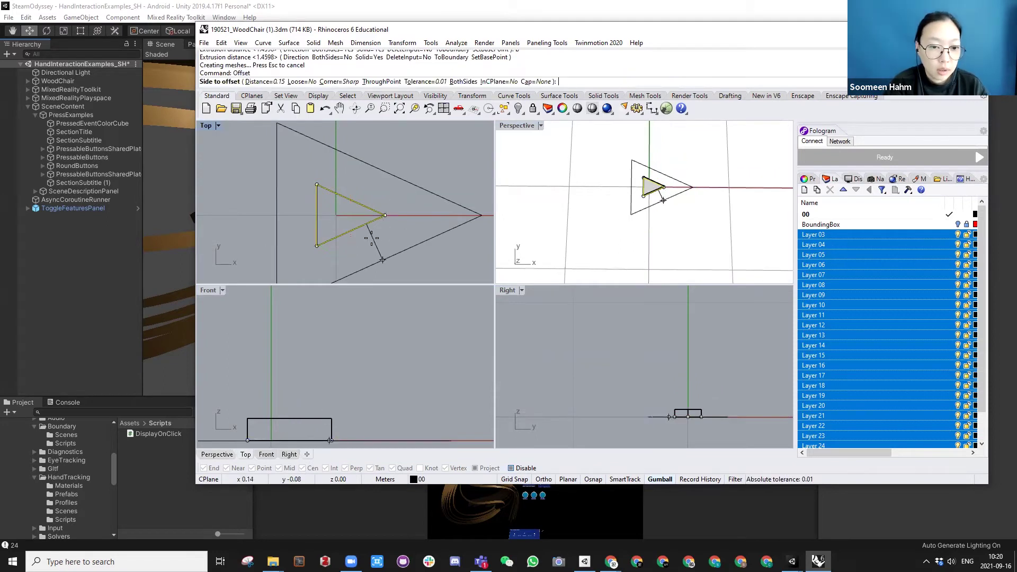
scroll(381, 258, "down", 1)
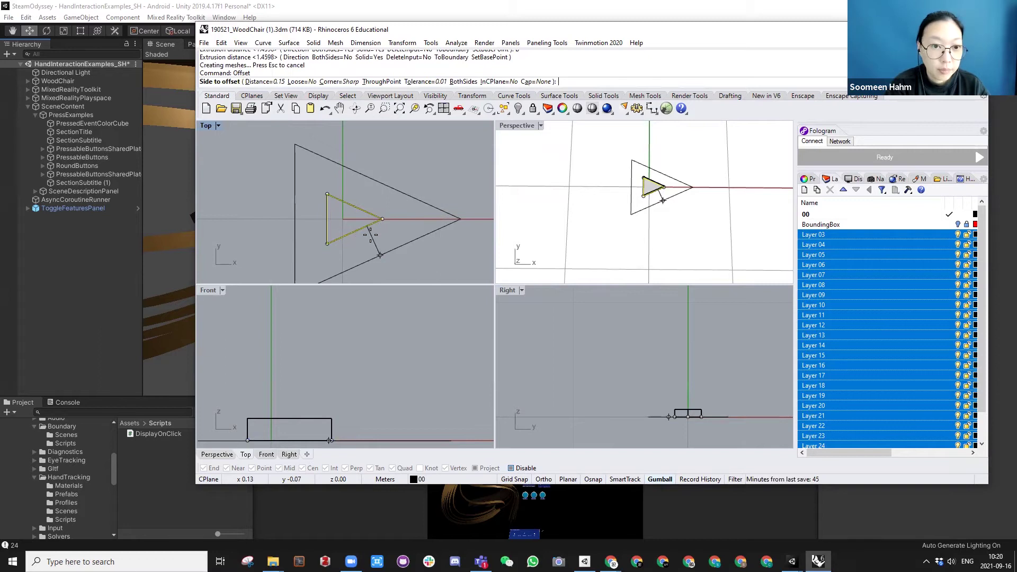
type("d")
key("Return")
scroll(365, 238, "up", 1)
left_click(355, 229)
left_click(356, 235)
left_click(359, 246)
Step: Create a planar surface between the inner and outer triangle curves
right_click_drag(592, 234, 626, 246)
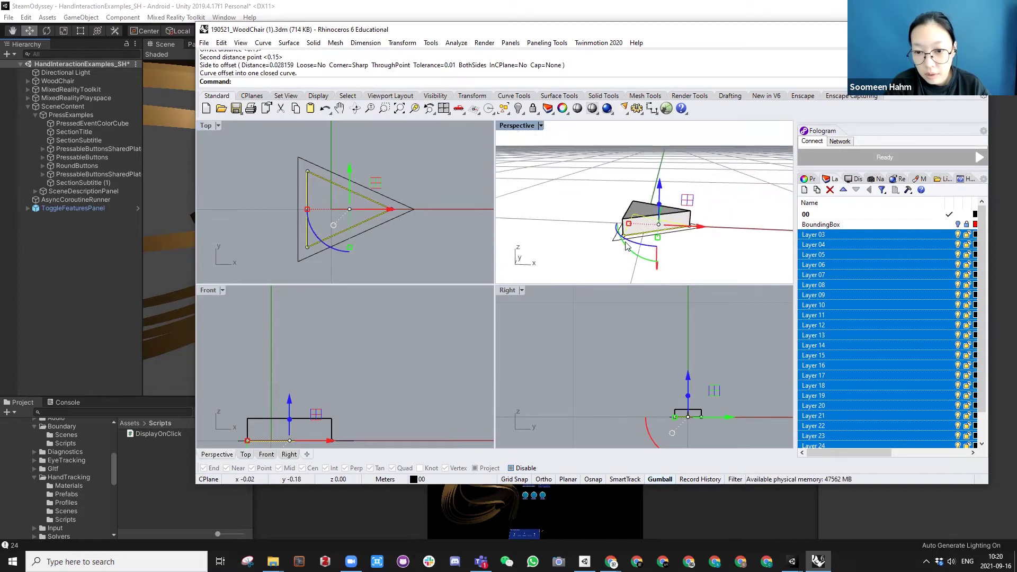
left_click(612, 244)
type("Plan")
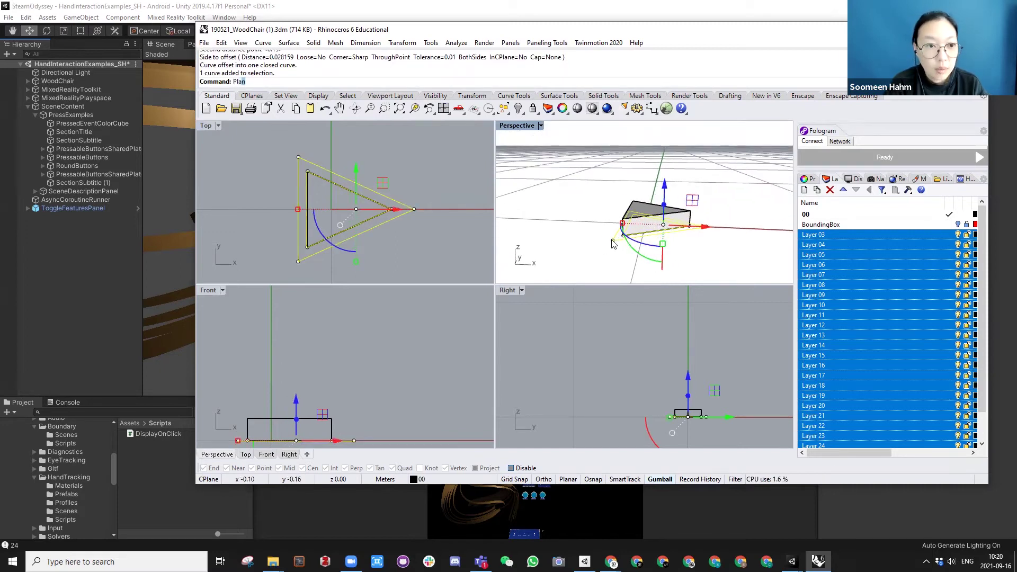
key("Down")
key("Down")
key("Down")
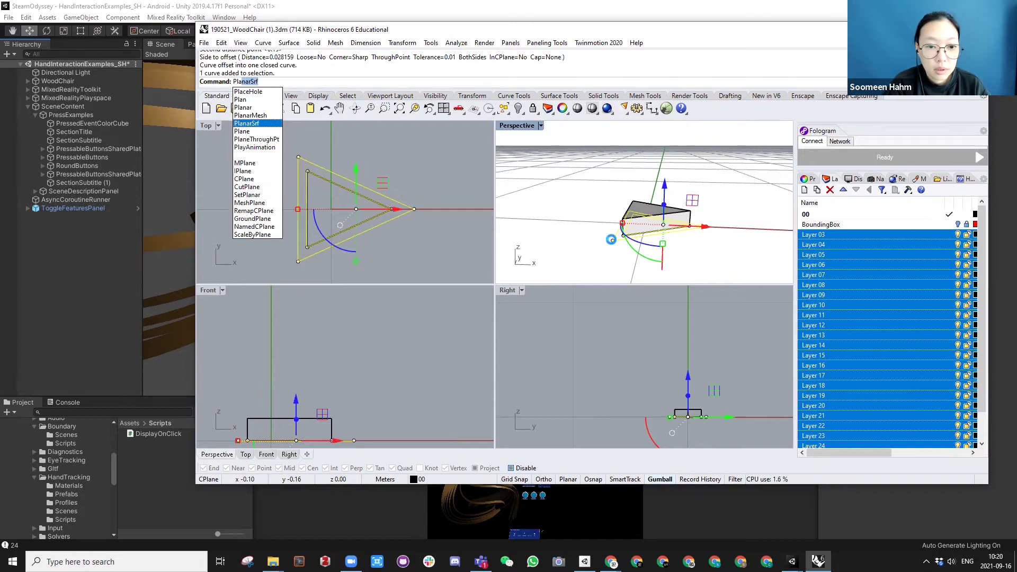
key("Return")
Step: Delete the selected triangle curves and raise the triangular ring surface to about mid-height of the solid
right_click_drag(668, 254, 586, 257)
key("Delete")
left_click(625, 228)
left_click_drag(661, 179, 659, 175)
Step: Extrude the triangular ring surface downward into a solid frame with ExtrudeSrf, and delete the original ring surface
type("ExtrudeCrv")
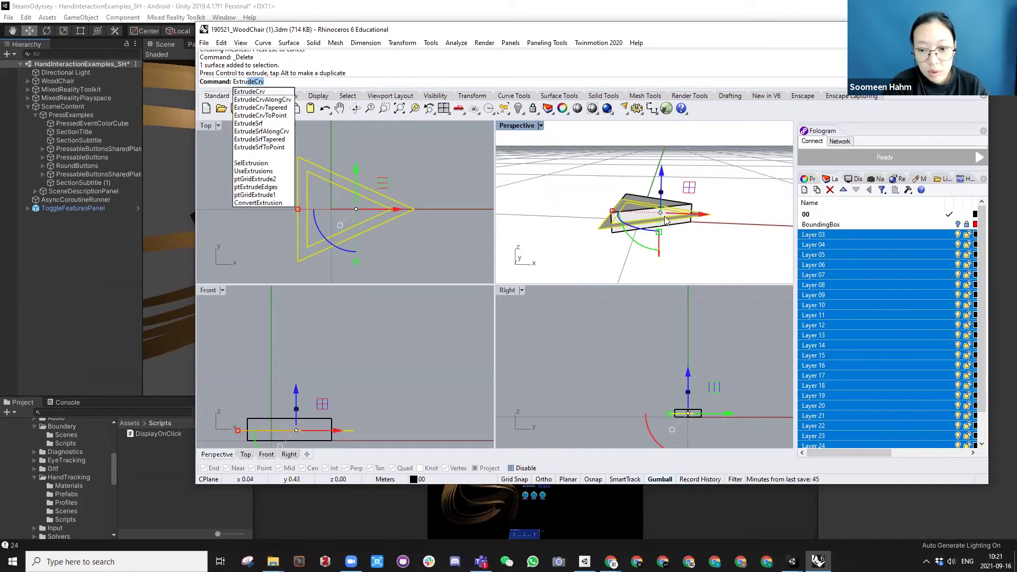
key("Down")
key("Down")
key("Down")
key("Down")
key("Return")
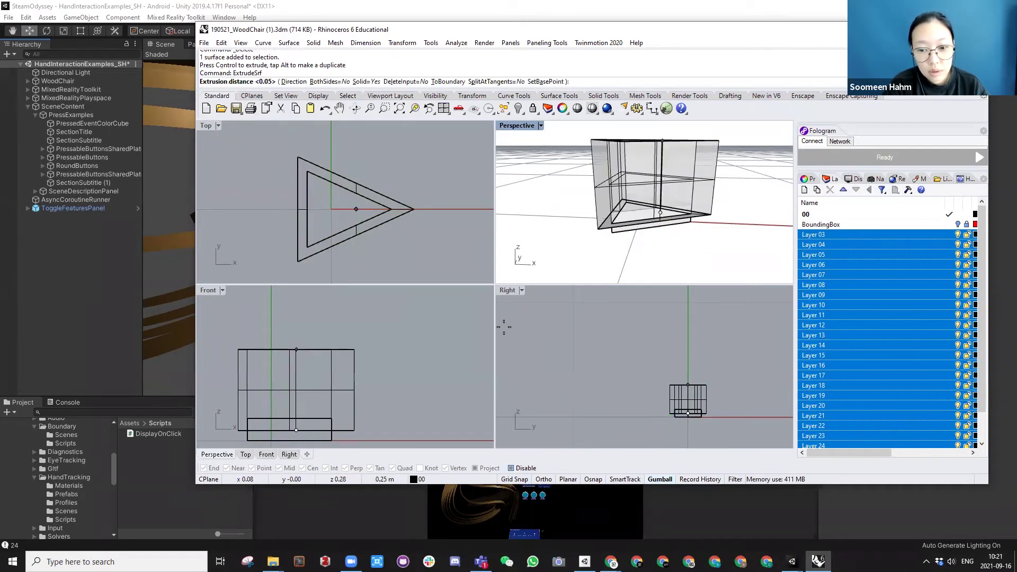
left_click(663, 425)
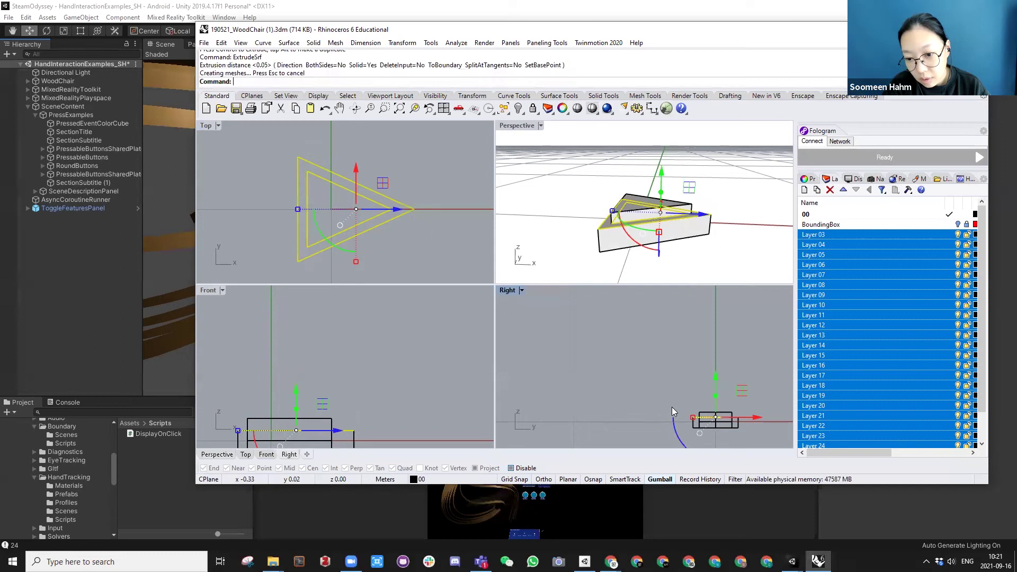
key("Delete")
Step: Examine the two triangular solids in an enlarged perspective view, hiding the outer frame and restoring it
right_click_drag(624, 206, 634, 217)
left_click(639, 186)
left_click(698, 235)
left_click_drag(696, 231, 639, 197)
left_click(594, 219)
scroll(630, 192, "up", 1)
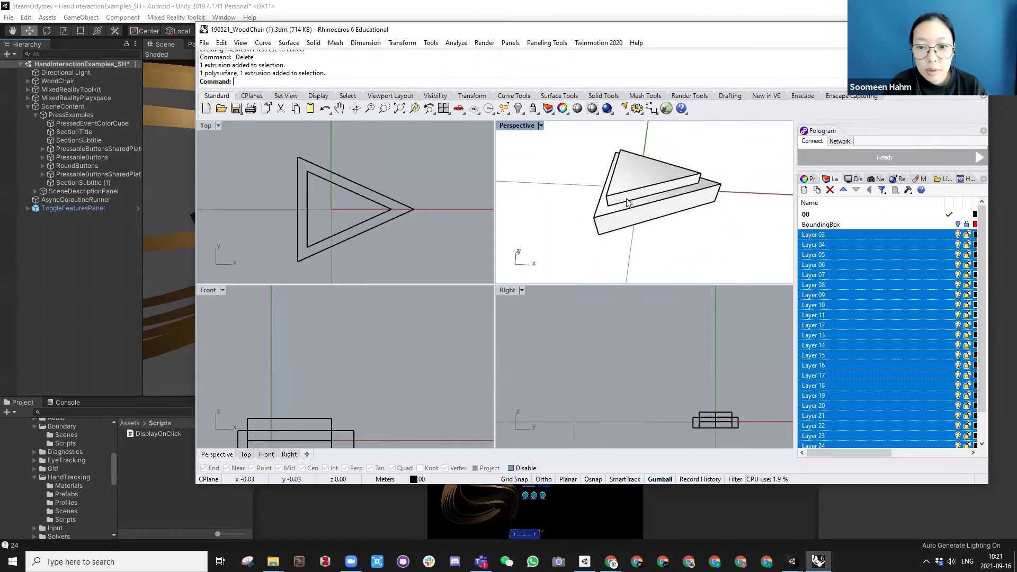
left_click(620, 220)
double_click(519, 125)
right_click_drag(546, 295, 532, 278)
type("Hi")
key("Return")
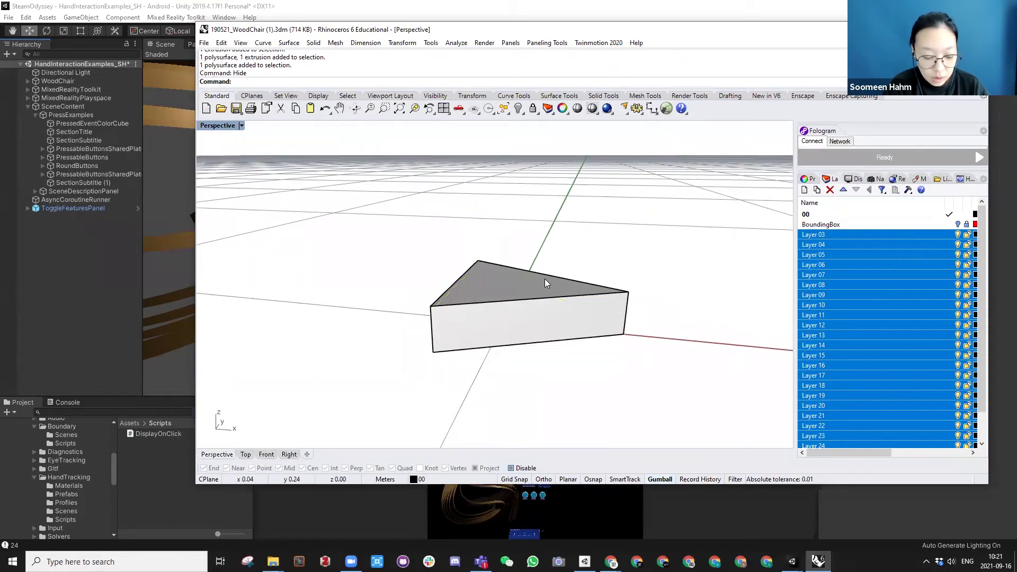
key("ctrl+z")
Step: Export both triangular solids to the Desktop as button in MotionBuilder (*.fbx) format with the default export options
left_click_drag(616, 242, 485, 304)
left_click(204, 43)
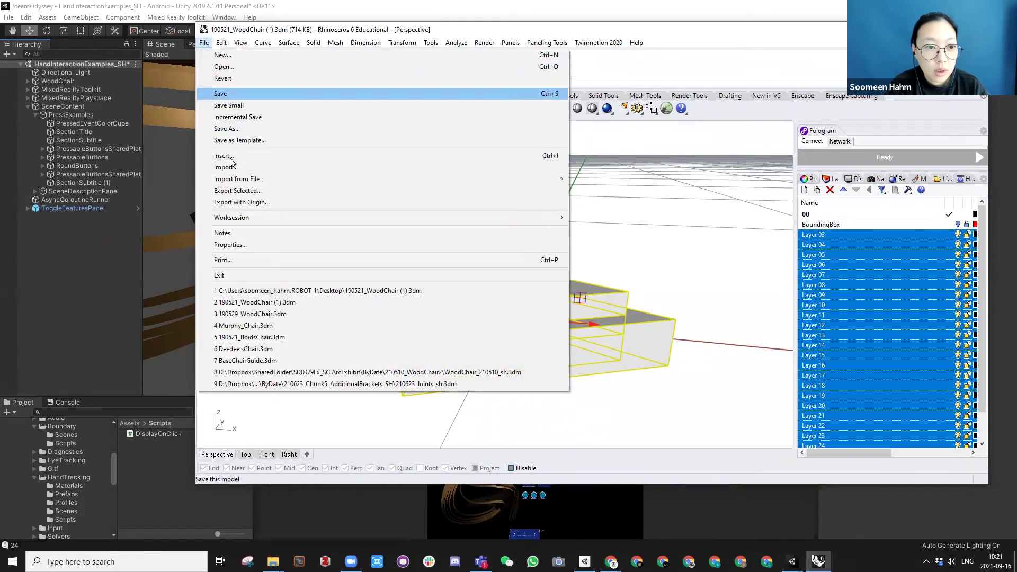
left_click(239, 191)
left_click(371, 294)
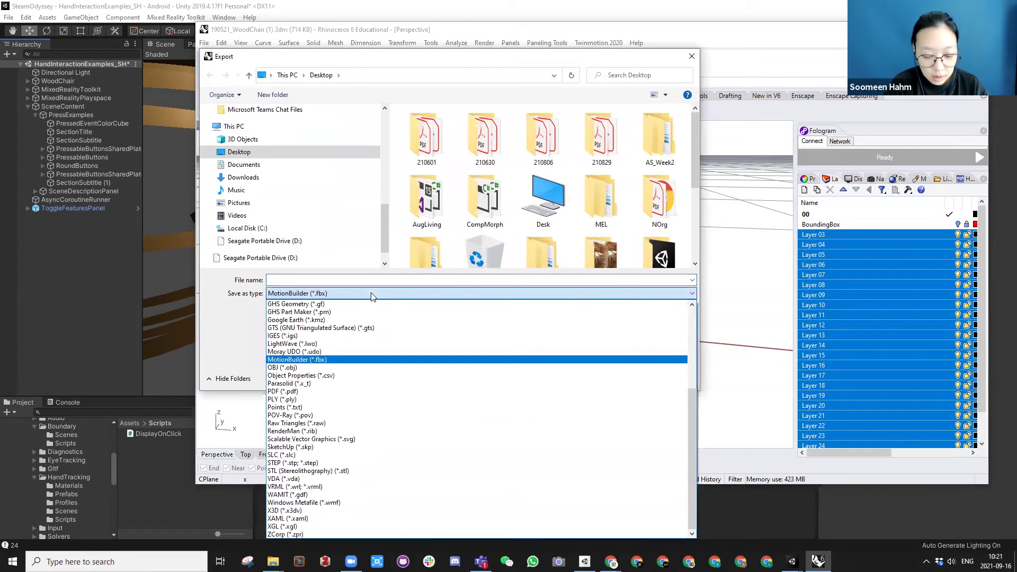
left_click(297, 360)
left_click(288, 282)
left_click(288, 282)
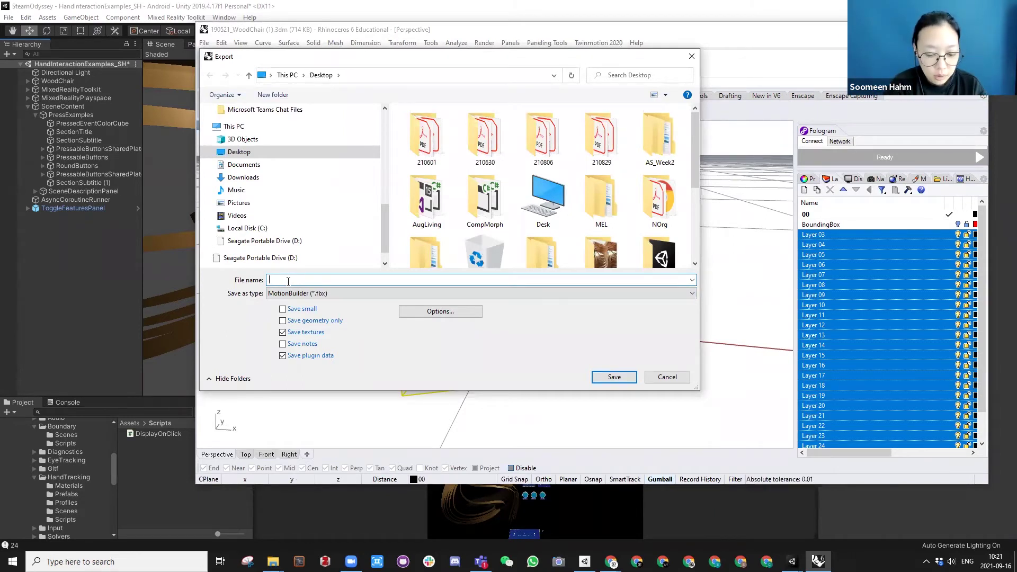
key("Return")
key("Return")
key("Return")
Step: Switch to Unity and import button.fbx from the desktop into the Assets/Models folder
left_click(321, 8)
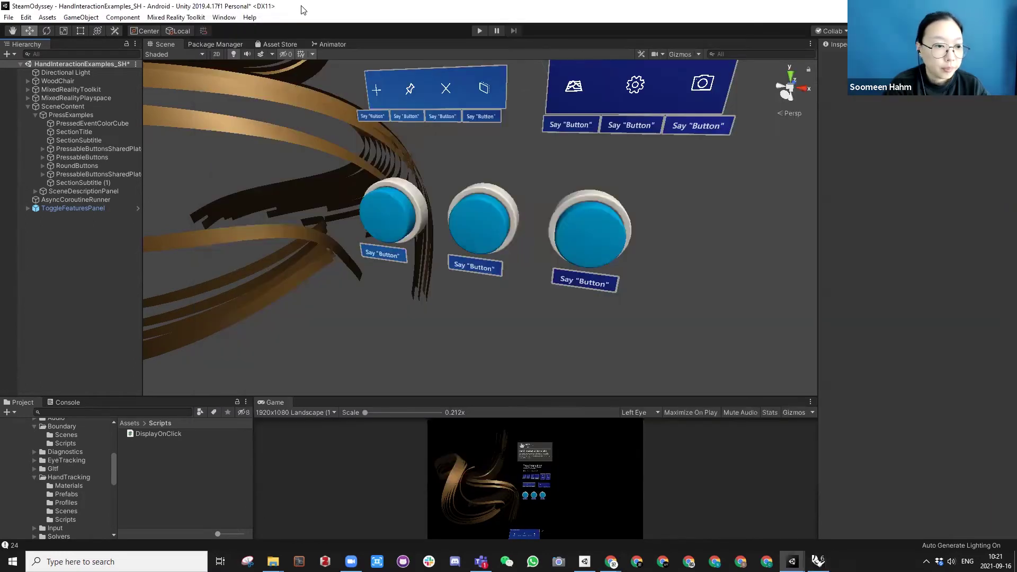
double_click(303, 10)
scroll(198, 444, "up", 5)
left_click(175, 442)
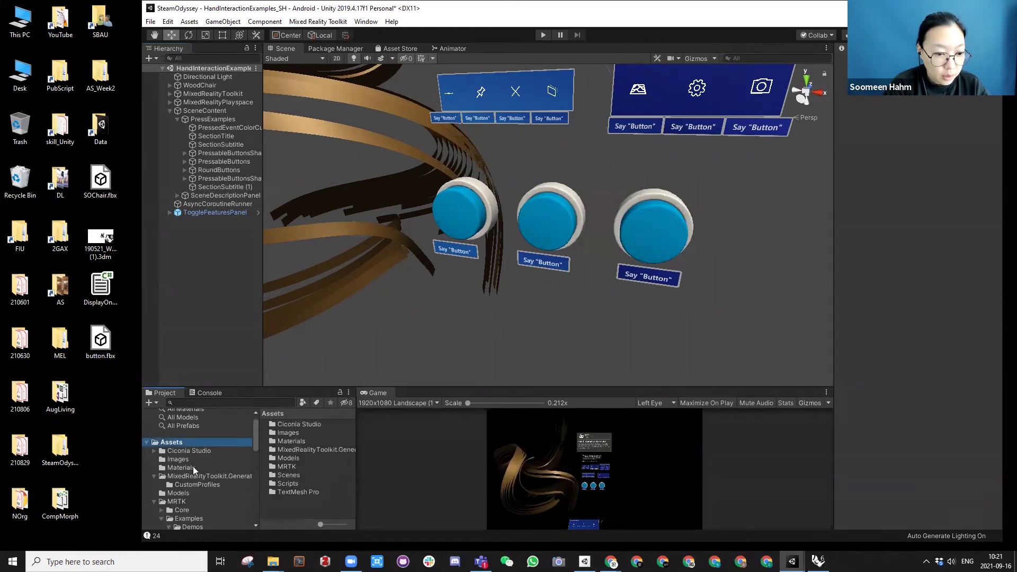
double_click(294, 457)
left_click_drag(101, 342, 308, 472)
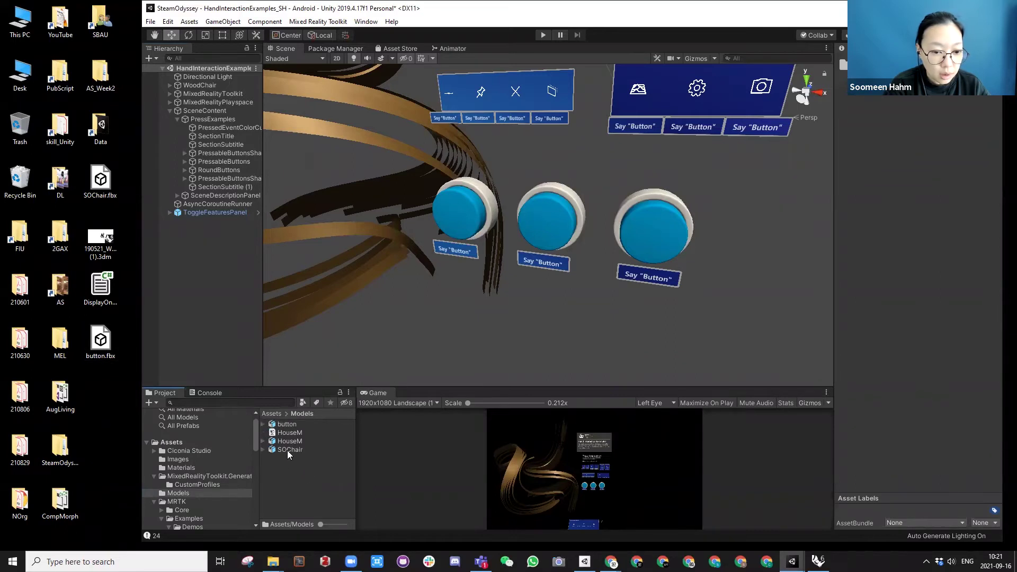
Step: Place the imported button model in the scene and move it beside the three round buttons
left_click_drag(287, 429, 570, 322)
scroll(519, 313, "down", 5)
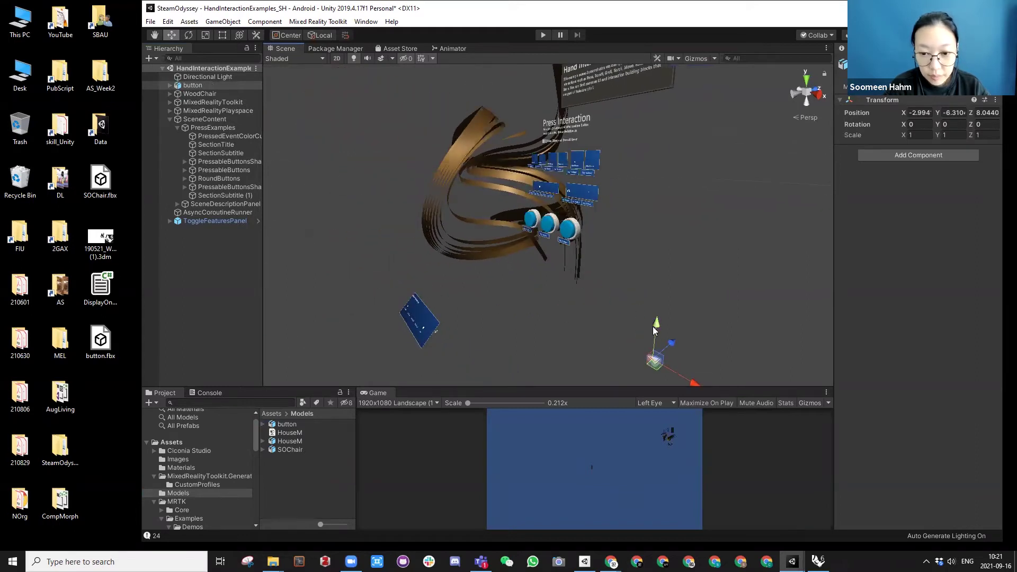
left_click_drag(653, 356, 579, 287)
Step: Set the button model's X rotation to -90 so the triangle stands upright
key("r")
key("e")
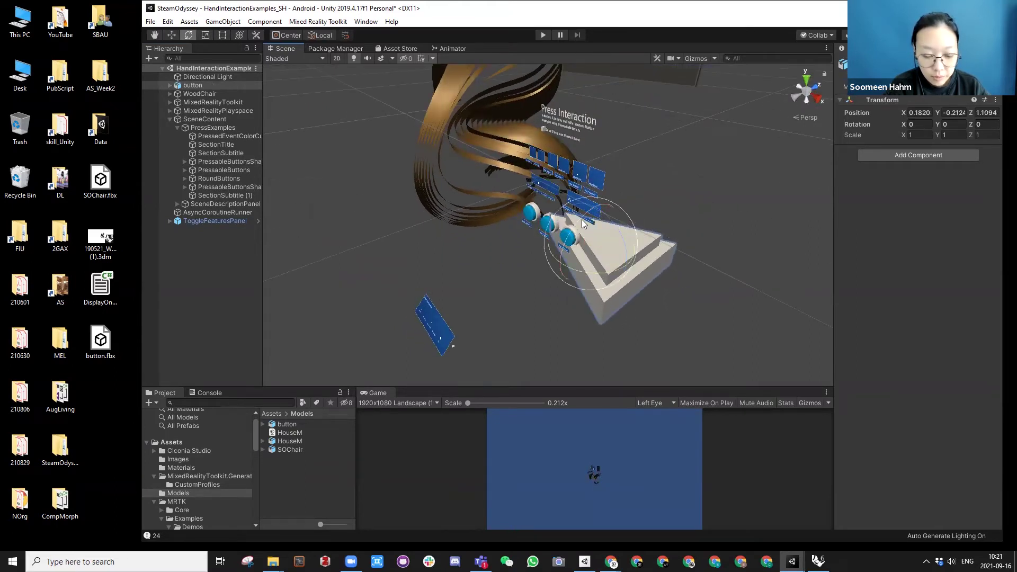
left_click_drag(581, 278, 559, 323, "alt")
type("-90")
key("Return")
left_click_drag(534, 257, 563, 249, "alt")
Step: Scale the button model uniformly to about 0.215 and move it onto the first round button
key("r")
key("w")
key("x")
left_click_drag(633, 236, 611, 198)
key("f")
middle_click_drag(611, 197, 523, 221, "alt")
left_click_drag(523, 221, 819, 342, "alt")
key("r")
key("e")
key("w")
left_click_drag(599, 170, 404, 168)
key("f")
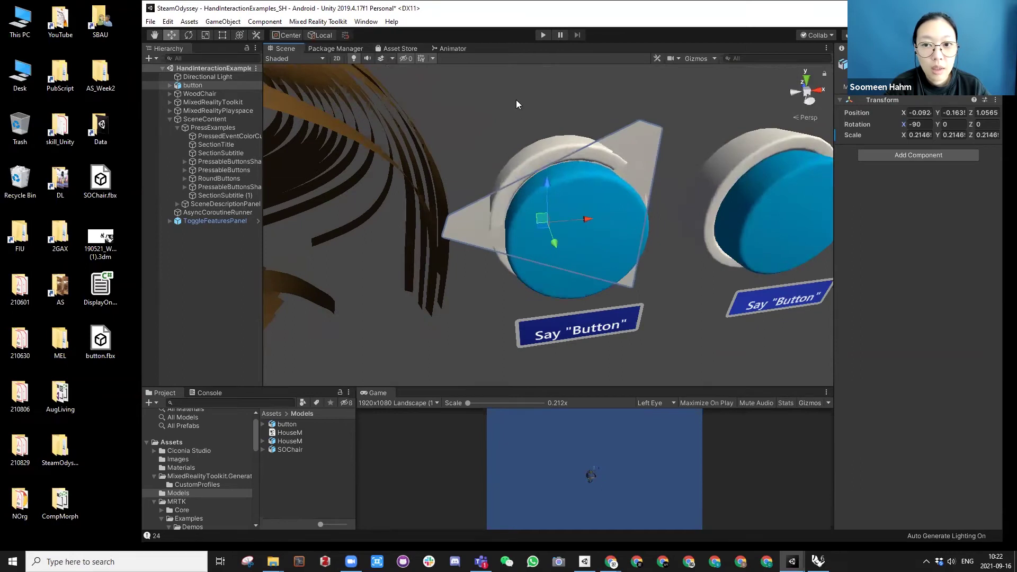
left_click_drag(558, 181, 435, 194, "alt")
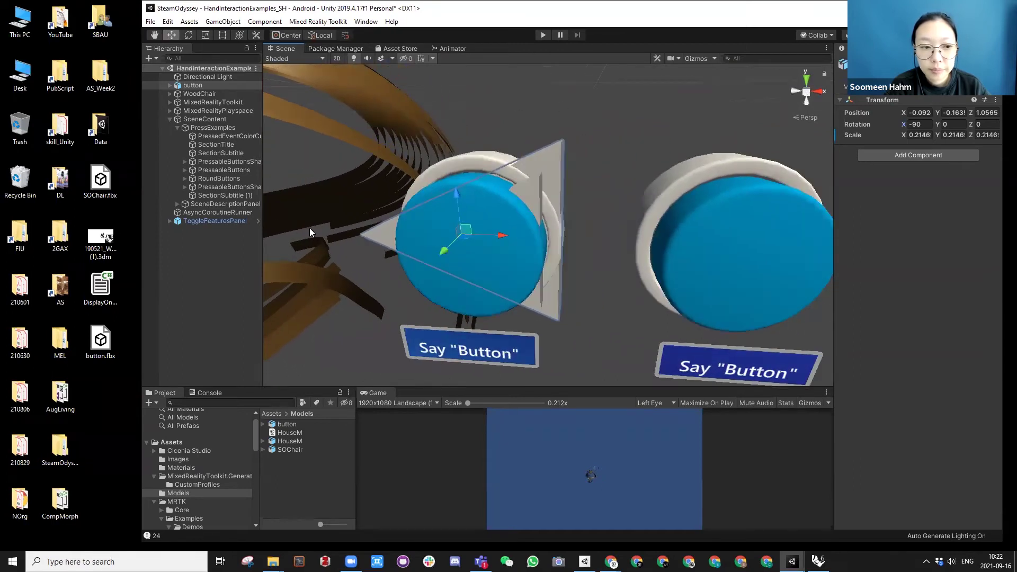
Step: Expand the button model in the scene hierarchy and unpack its prefab
left_click(173, 86)
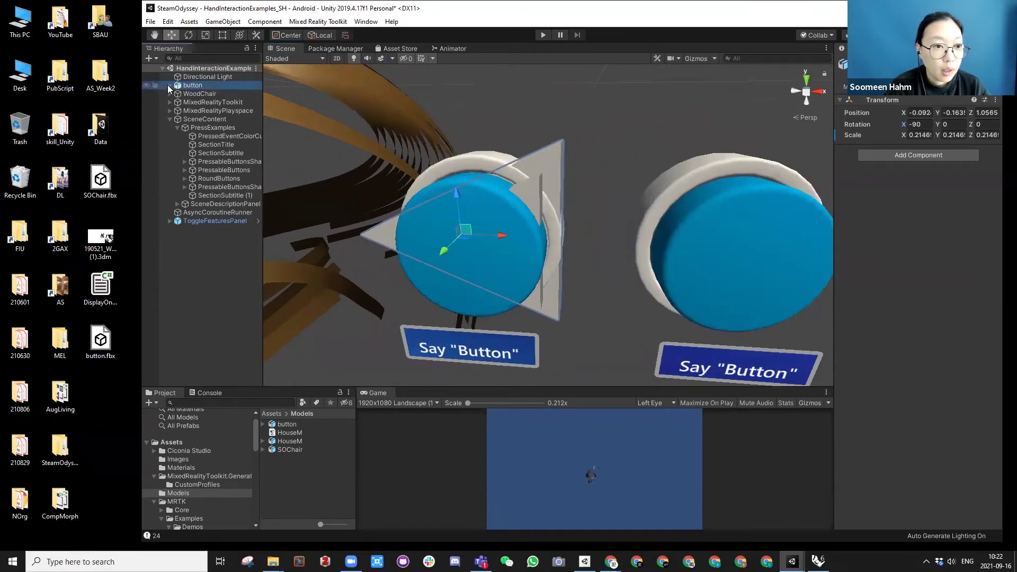
left_click(171, 85)
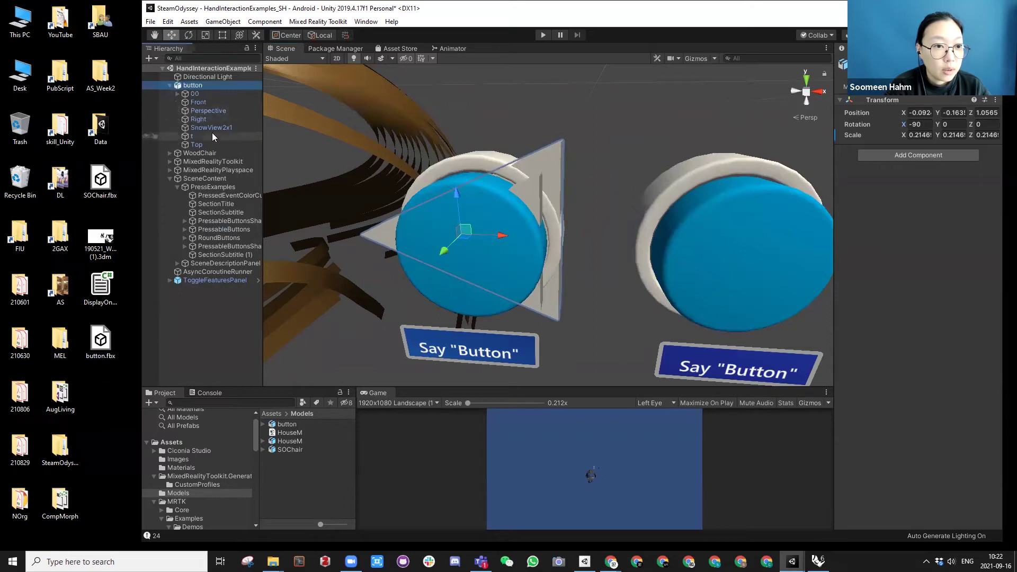
right_click(191, 87)
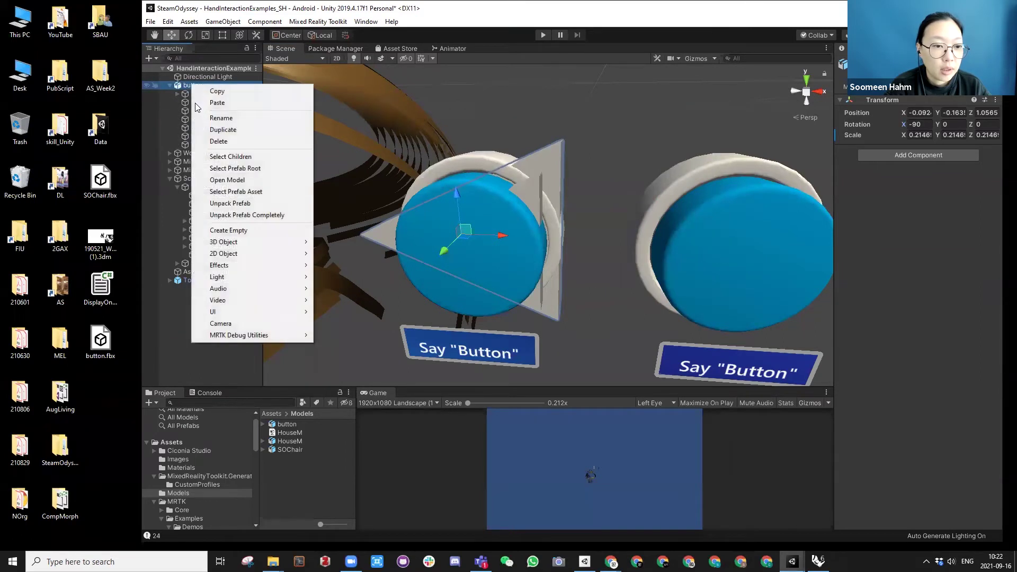
left_click(222, 204)
left_click(224, 324)
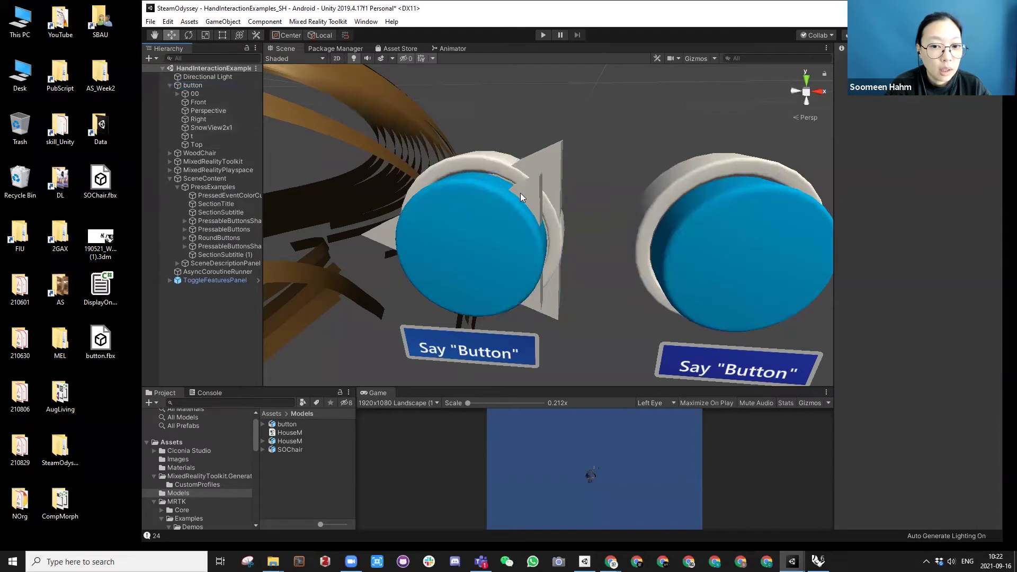
Step: Delete the imported camera objects Front, Perspective, Right, SnowView2x1, t and Top from the button object
left_click(535, 187)
left_click(458, 149)
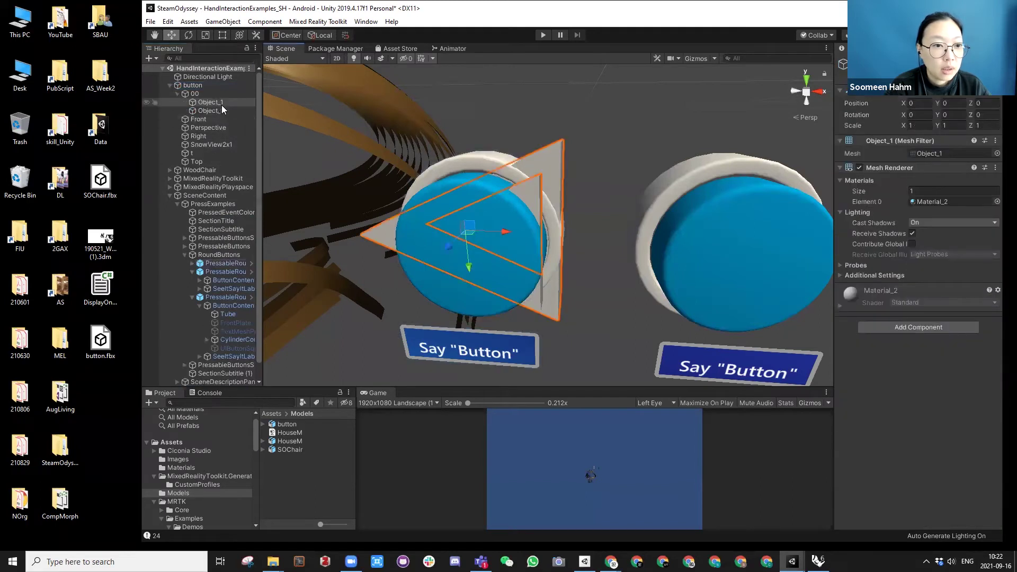
left_click(198, 119)
left_click(194, 162, "shift")
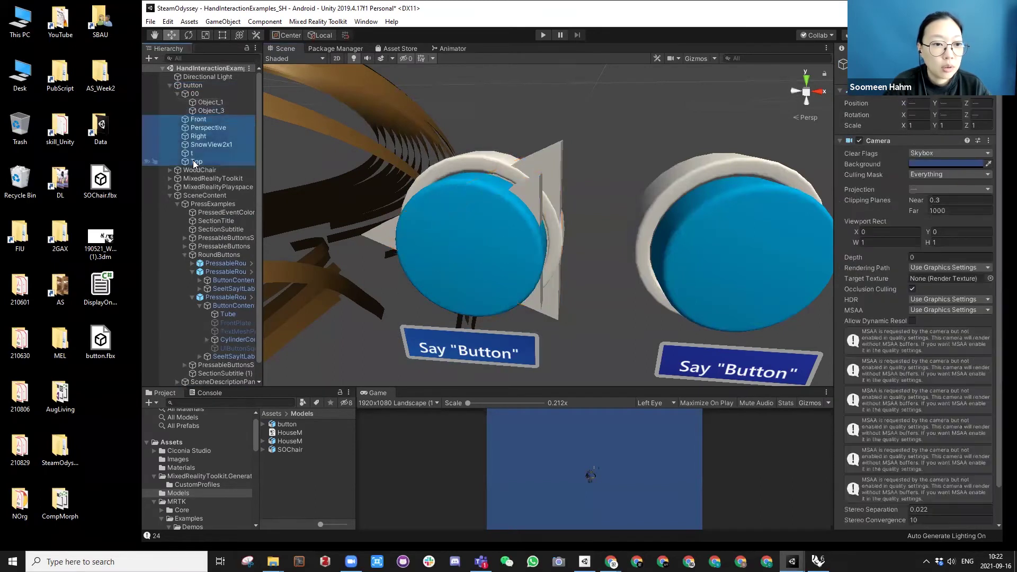
key("Delete")
Step: Reparent Object_1 and Object_3 directly under button and delete the leftover 00 object
left_click(197, 100)
left_click(203, 111, "shift")
left_click_drag(205, 103, 197, 88)
left_click(195, 112)
key("Delete")
Step: Rename Object_3, the inner triangle, to Button and Object_1, the surrounding ring, to Frame
left_click(195, 94)
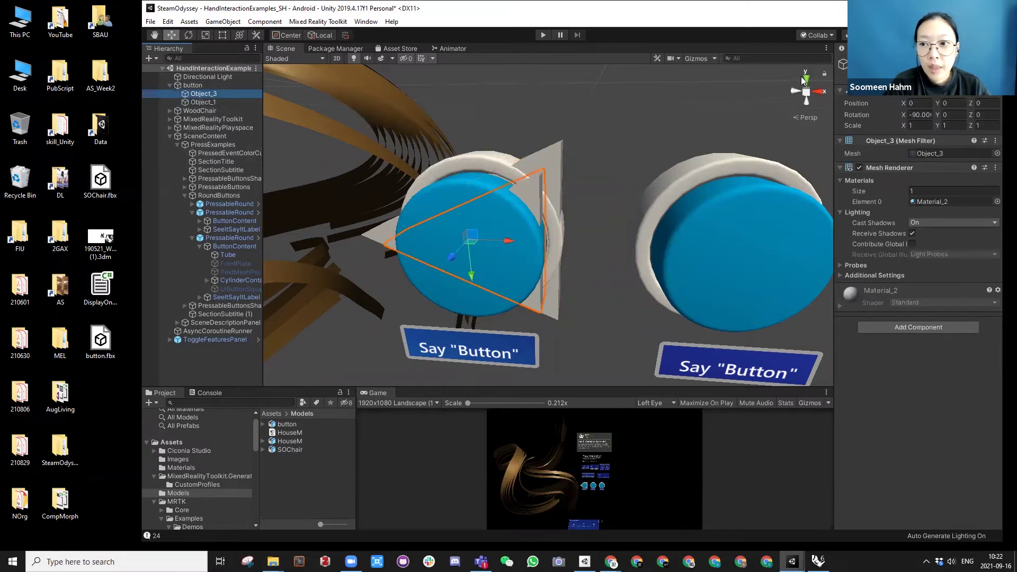
left_click(874, 64)
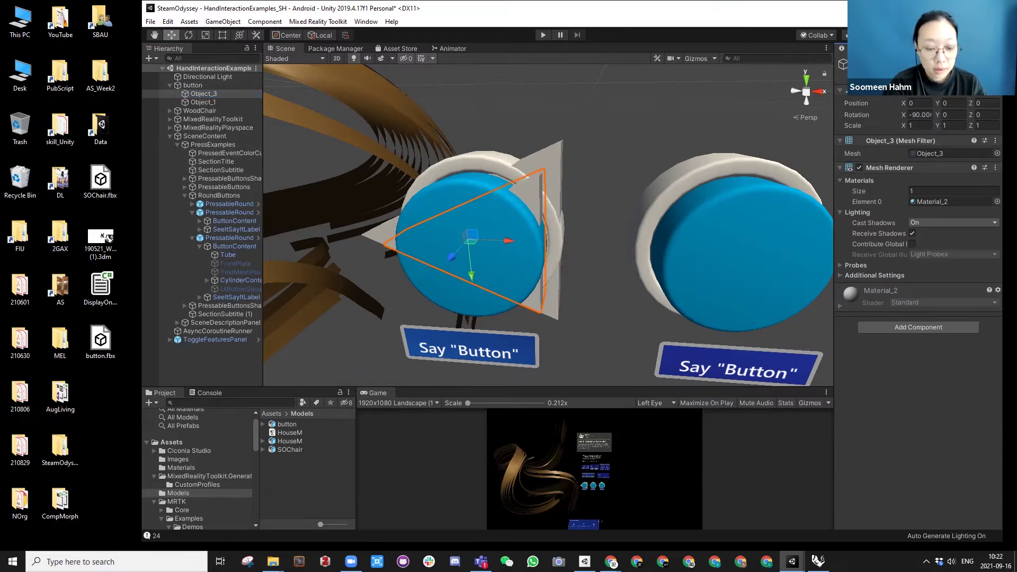
double_click(207, 104)
key("F2")
left_click(874, 64)
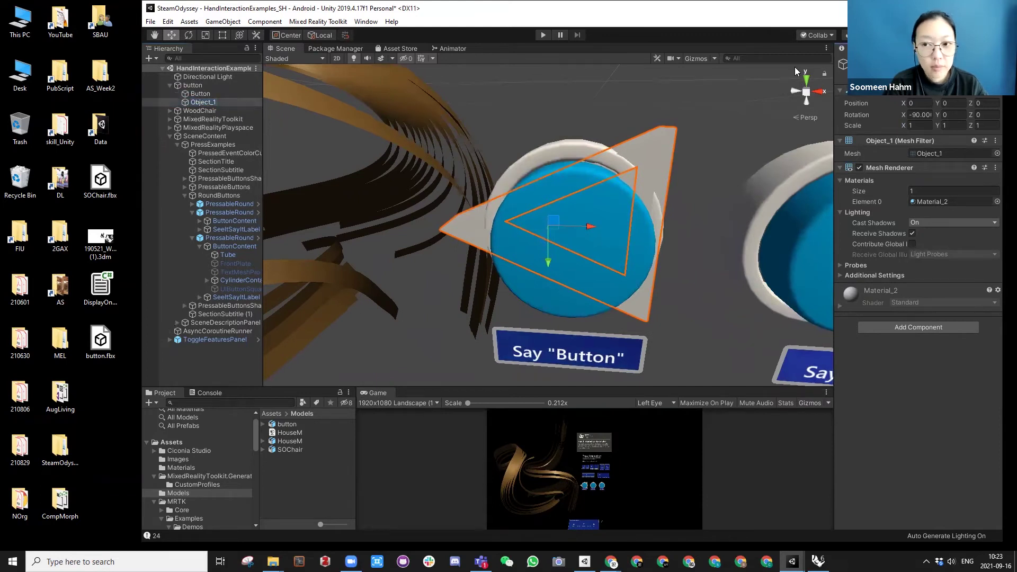
left_click(200, 93)
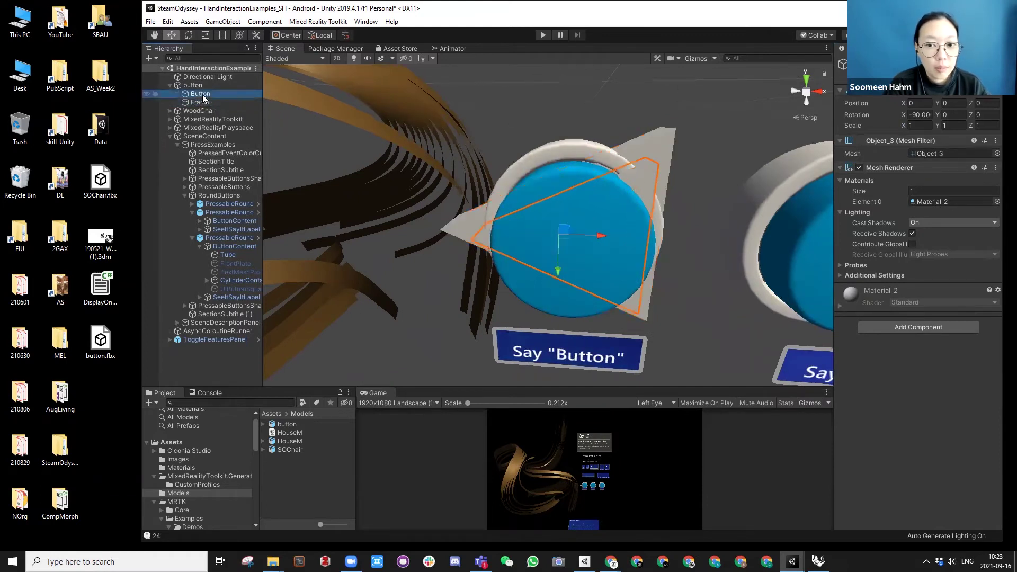
Step: Inspect the material on the Tube inside the first round button's ButtonContent, enlarging the Unity window and Inspector
left_click(528, 168)
left_click(192, 204)
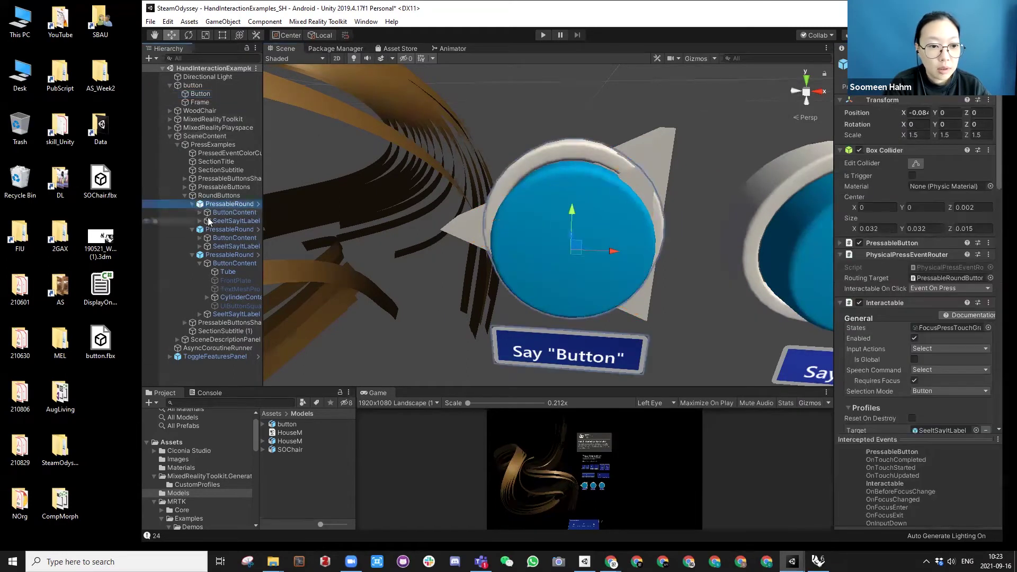
left_click(200, 212)
left_click(228, 221)
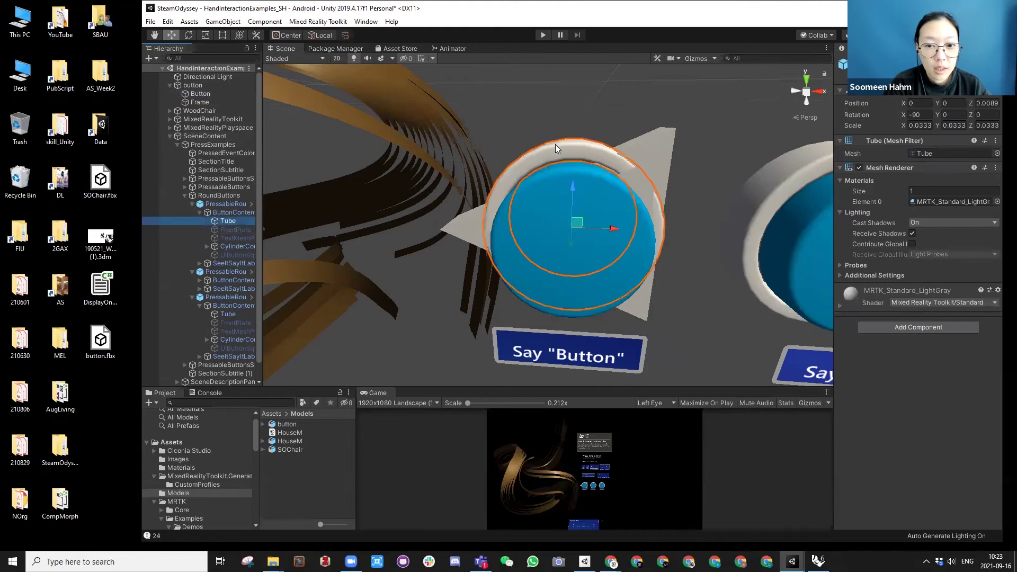
left_click(836, 207)
left_click_drag(836, 208, 737, 208)
key("super+Up")
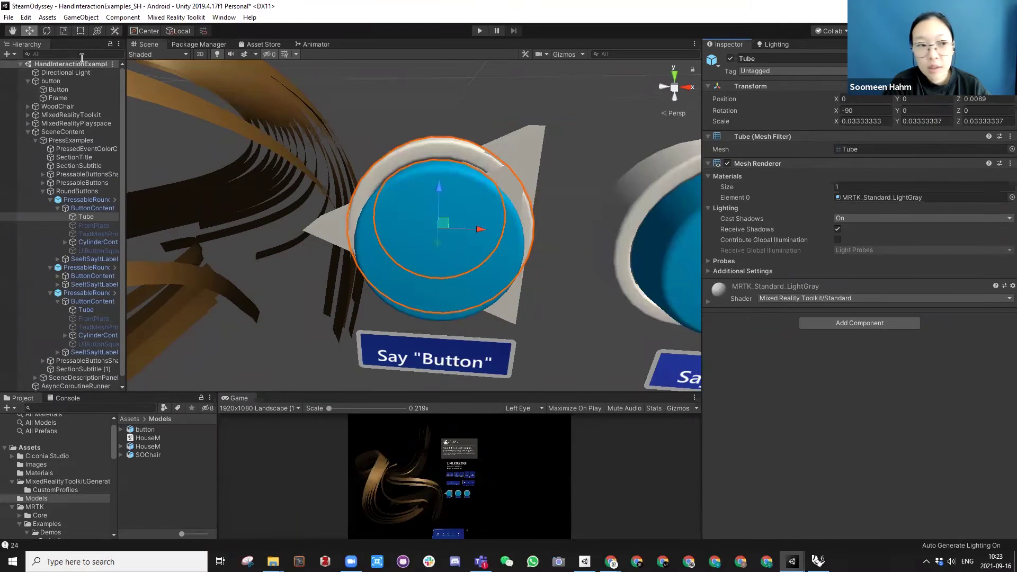
Step: Select the triangular Frame in the scene and locate its assigned material among the project's model assets
left_click(534, 149)
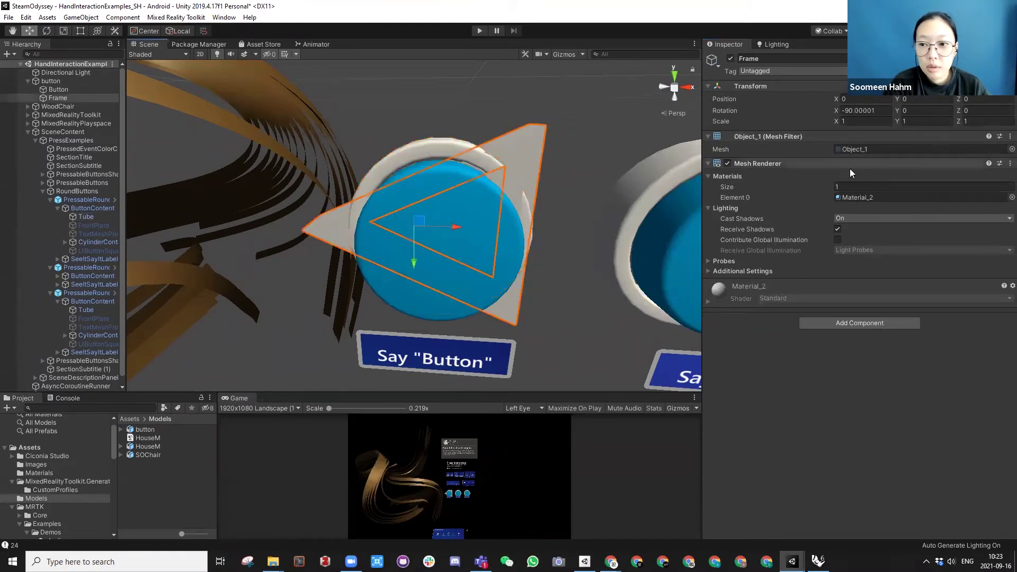
left_click(861, 199)
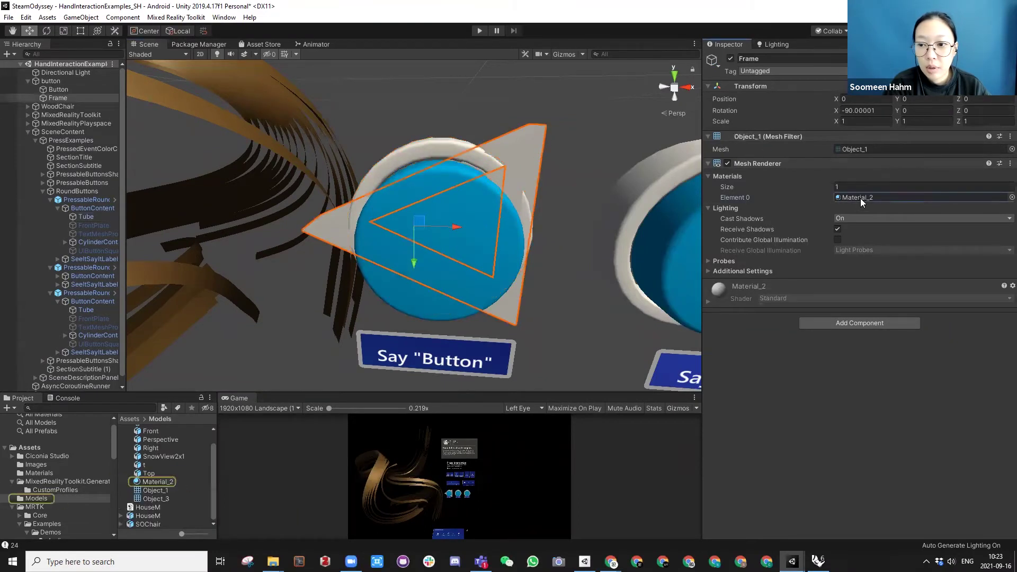
left_click(1012, 197)
type("mrtk")
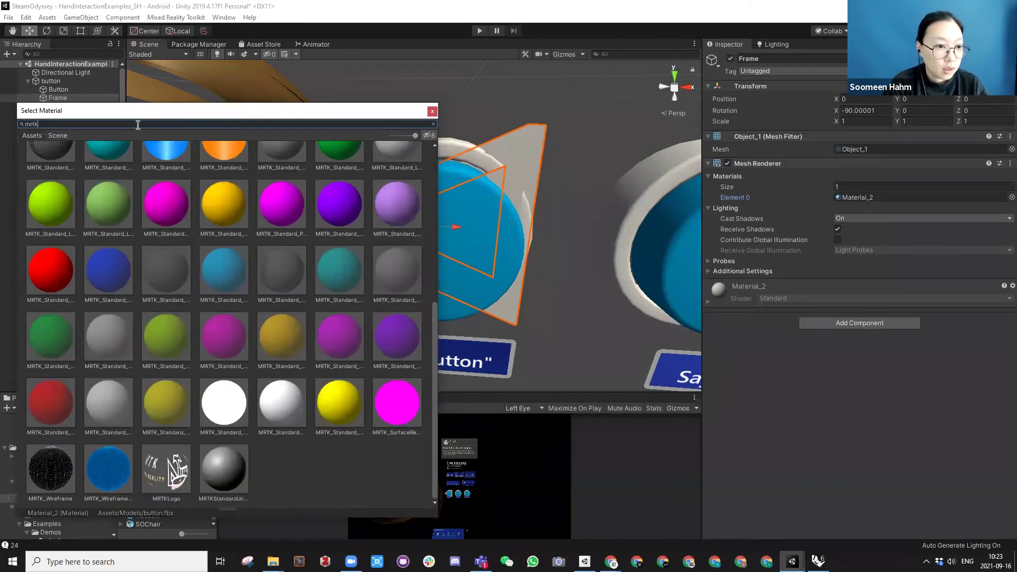
key("Escape")
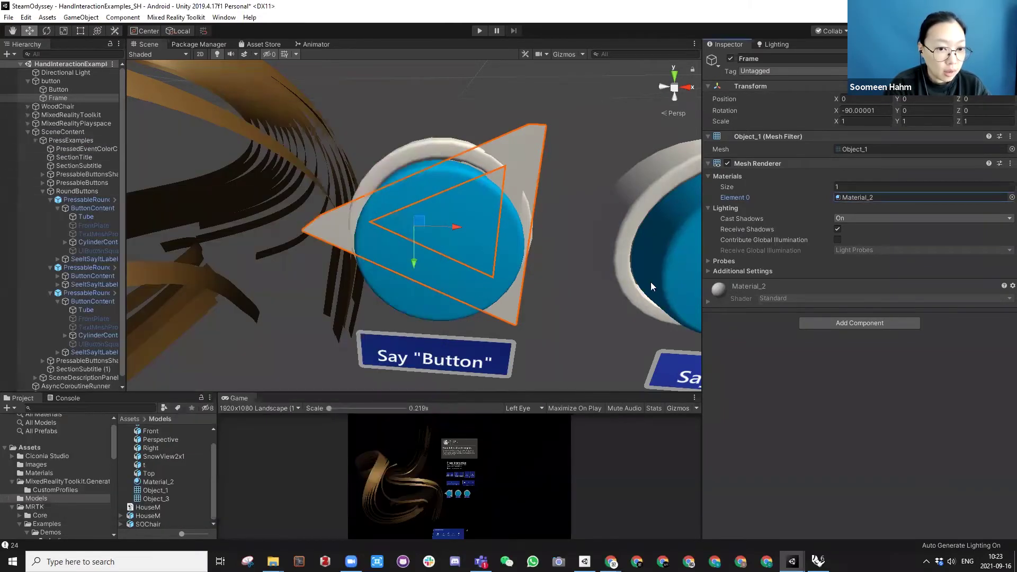
Step: Find the mrtk_standard materials for the Frame's mesh renderer and assign MRTK_Standard_LightGray
left_click(1012, 197)
scroll(283, 223, "up", 5)
scroll(226, 184, "up", 3)
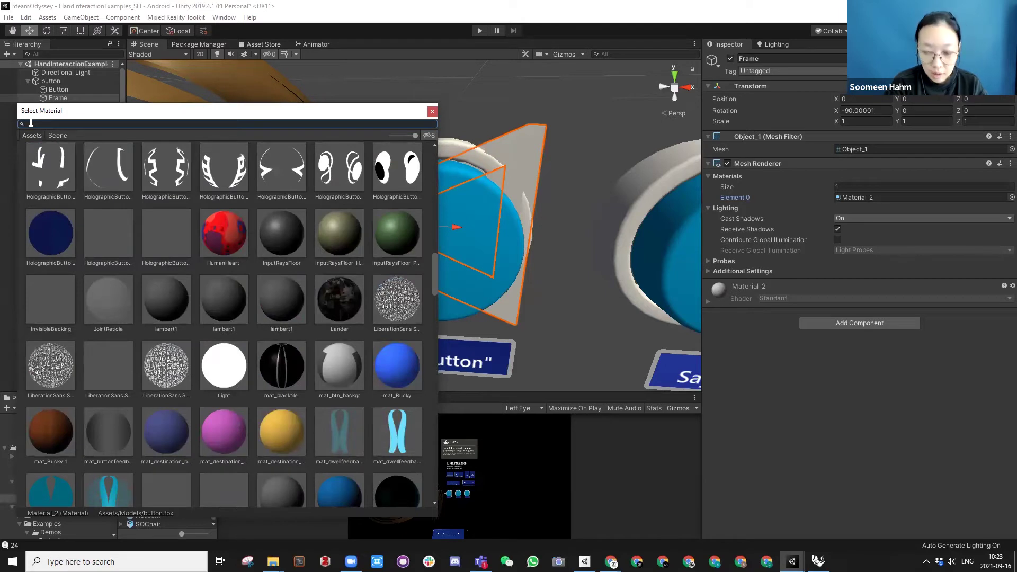
type("m")
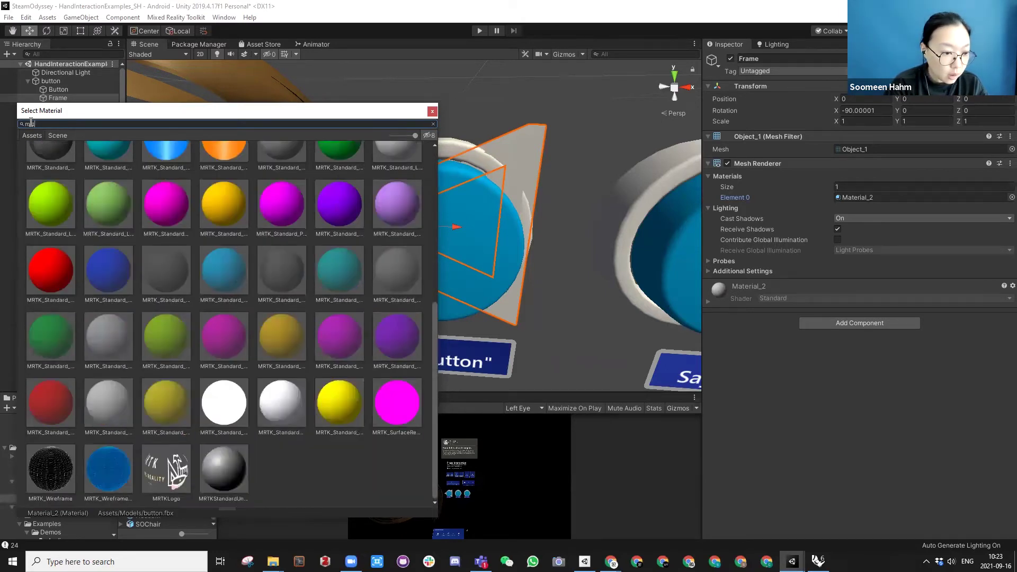
type("rtk")
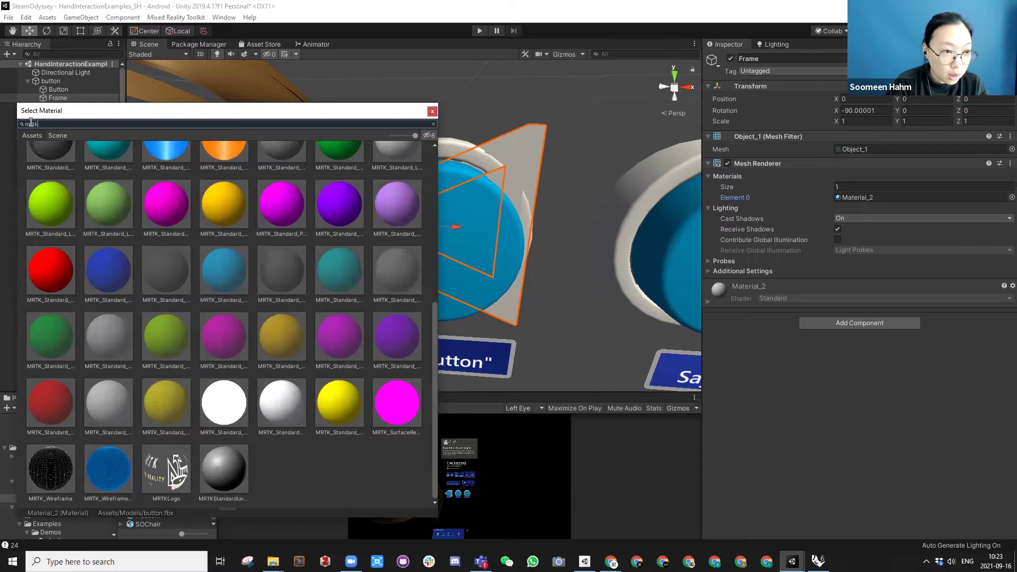
type("_standate")
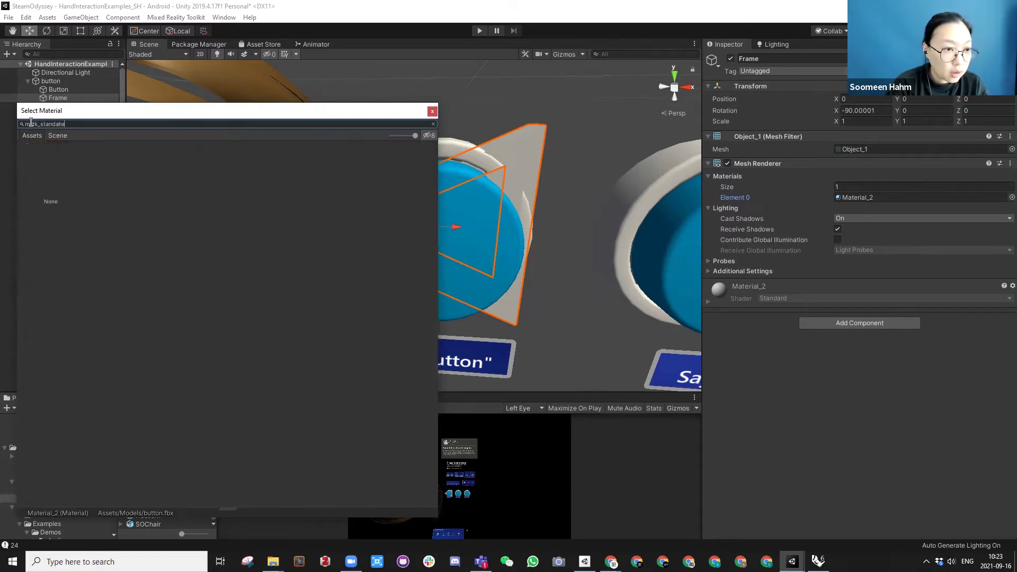
key("BackSpace")
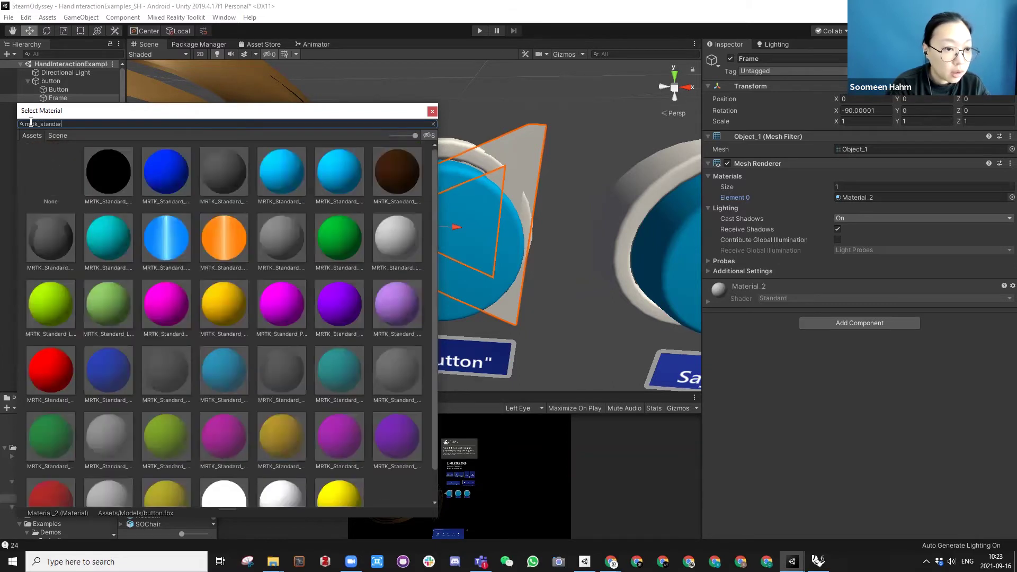
left_click_drag(411, 135, 387, 137)
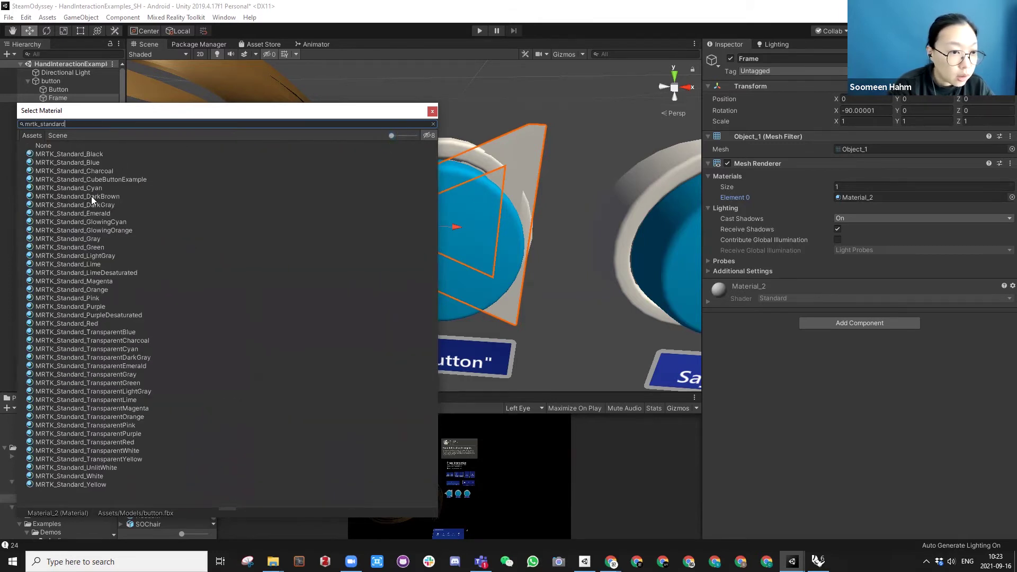
double_click(93, 253)
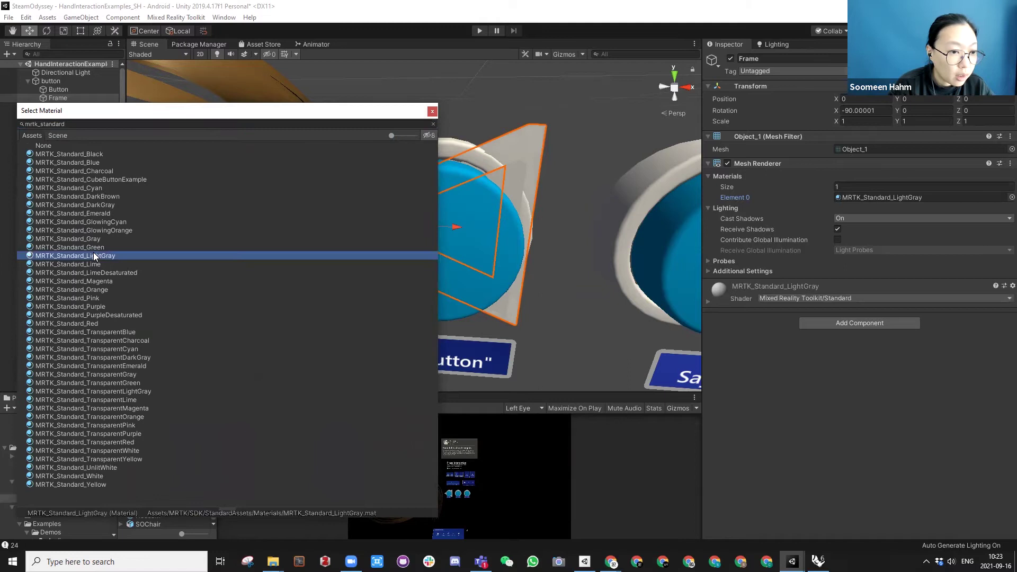
Step: Browse the available materials for one suited to the inner triangular Button
left_click(513, 176)
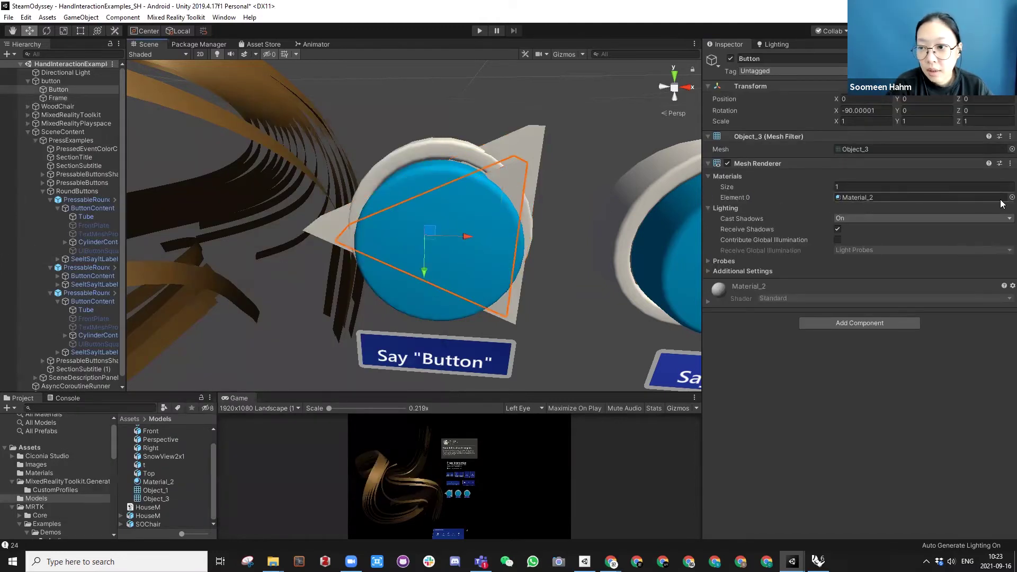
left_click(1013, 197)
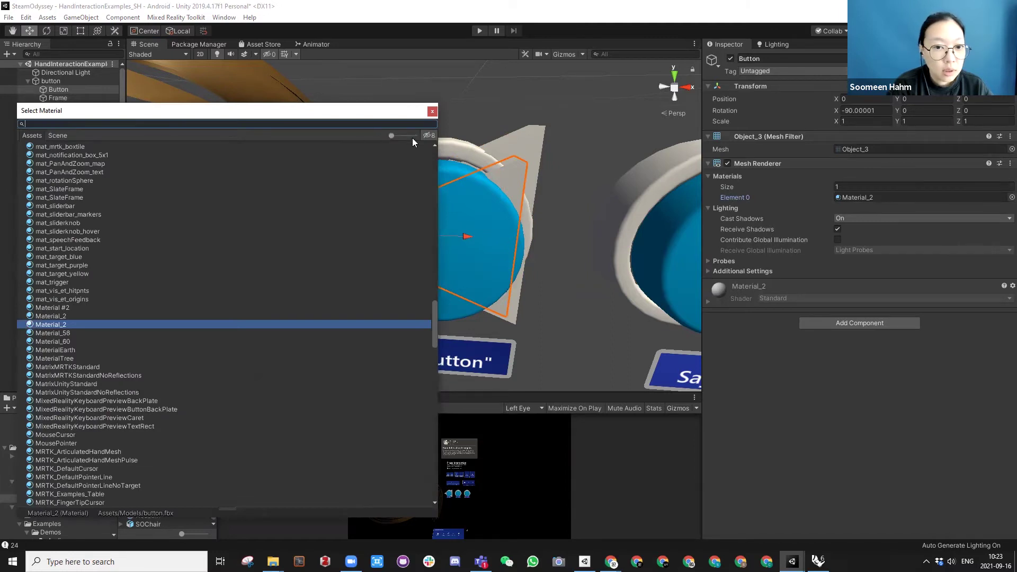
left_click_drag(392, 135, 402, 135)
scroll(335, 227, "up", 10)
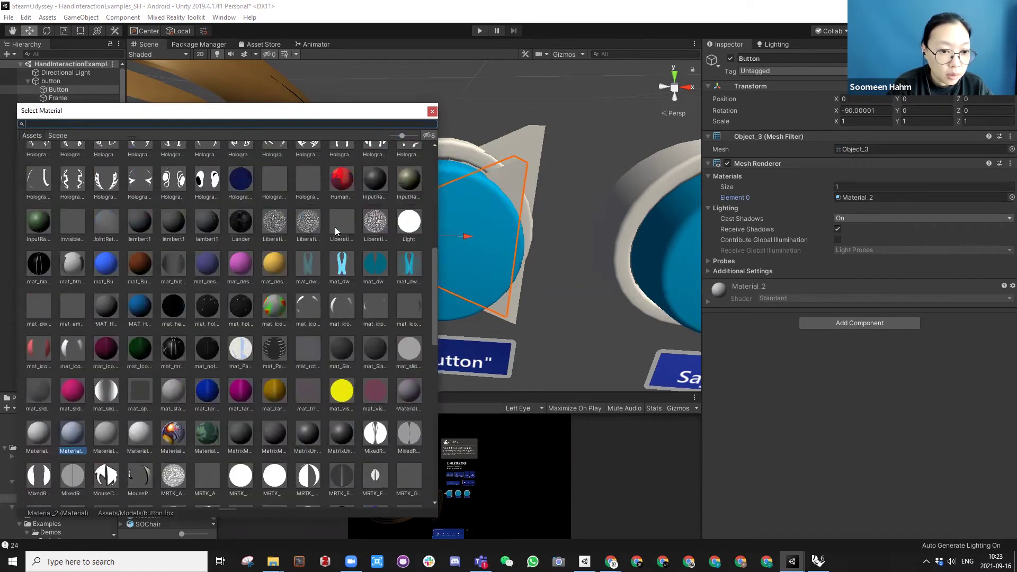
scroll(336, 231, "up", 5)
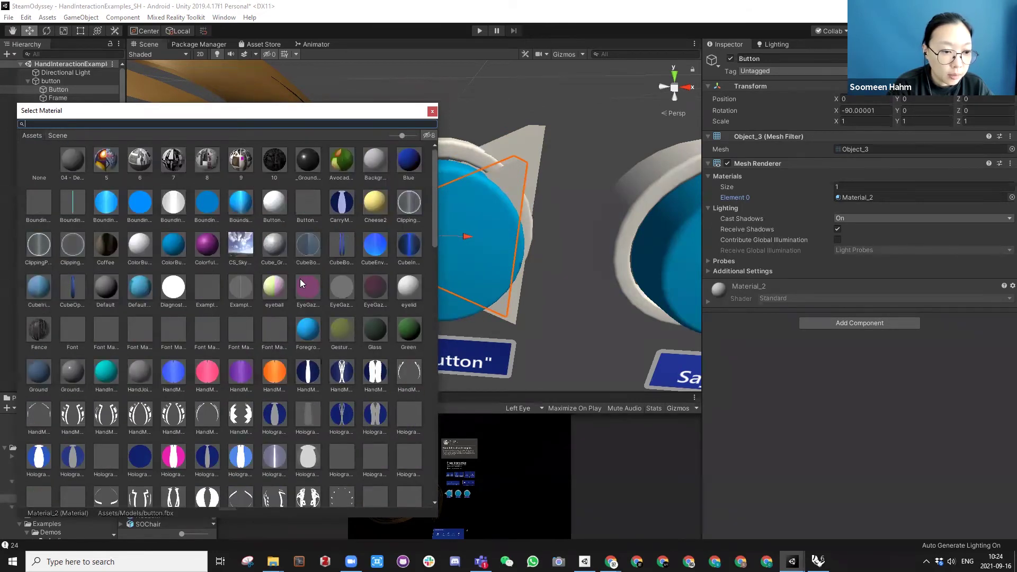
scroll(313, 284, "down", 6)
scroll(292, 316, "down", 10)
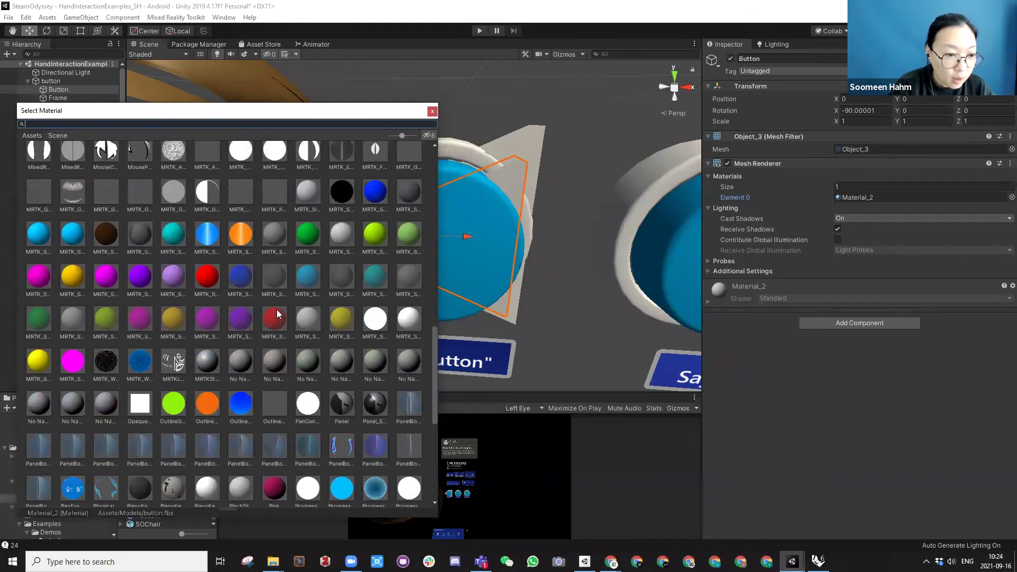
scroll(277, 314, "up", 1)
left_click(433, 112)
Step: Inspect which material the first round button's blue Cylinder uses and where that material asset is stored
left_click(448, 174)
left_click(445, 175)
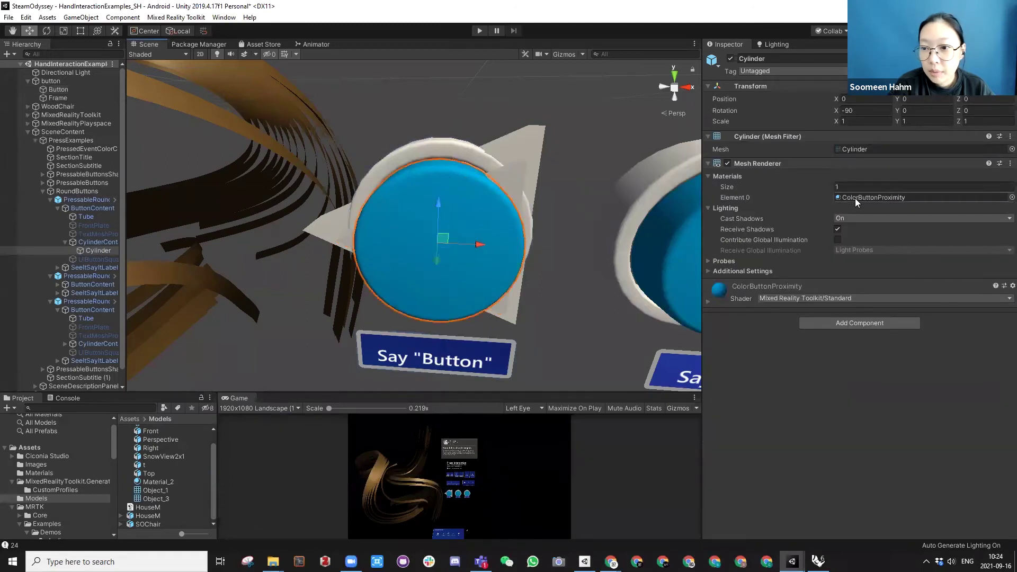
left_click(1012, 197)
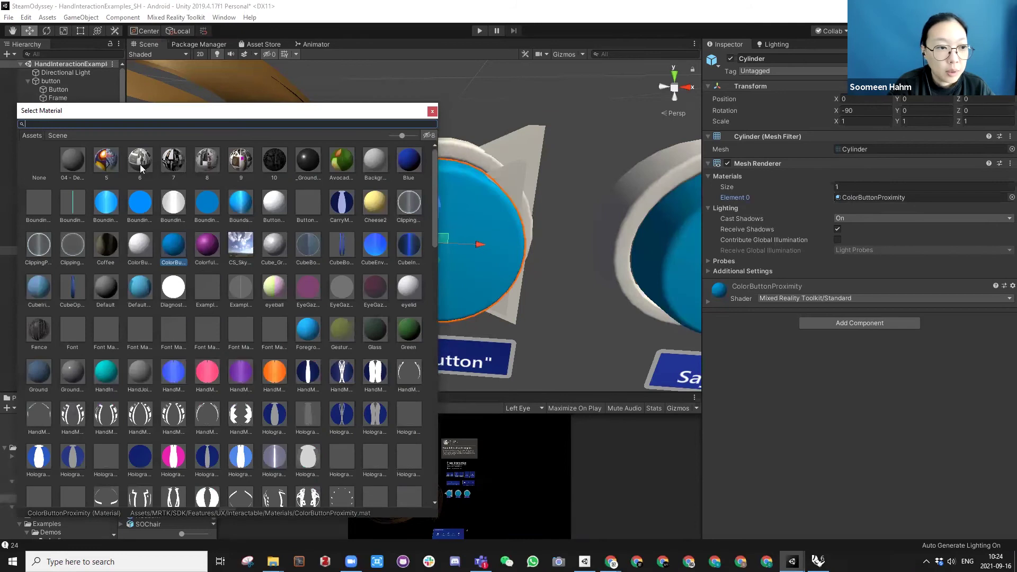
left_click(433, 111)
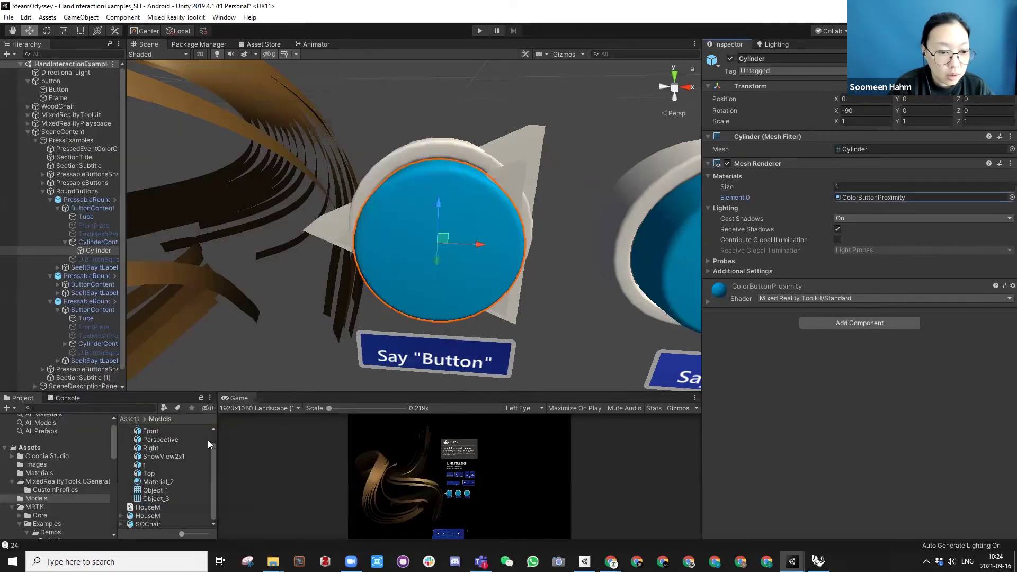
Step: Search the project assets for colorbutton, duplicate the ColorButtonProximity material and rename the copy ColorButtonProximity_SH
left_click_drag(217, 435, 481, 435)
left_click(301, 406)
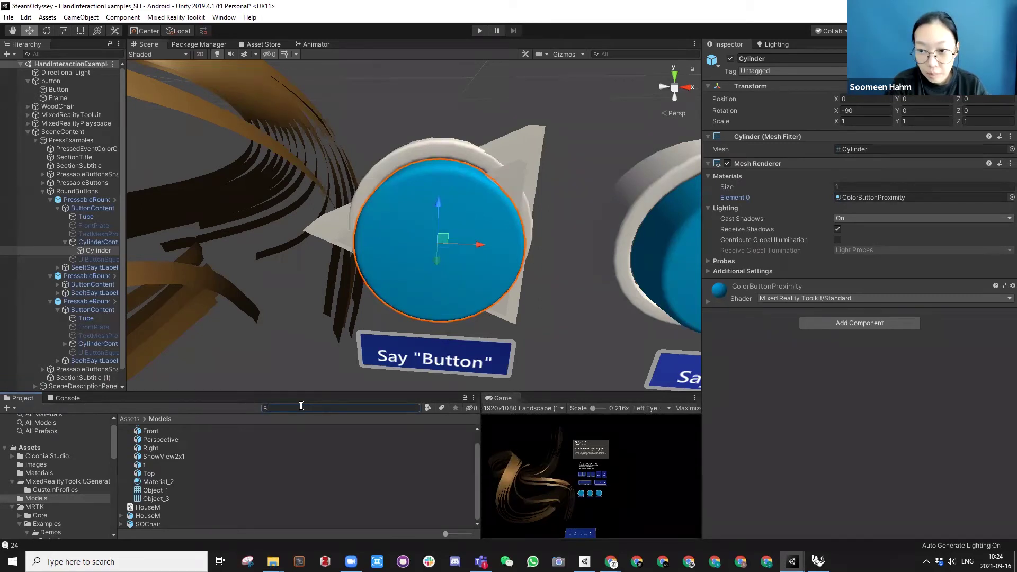
type("colorbutton")
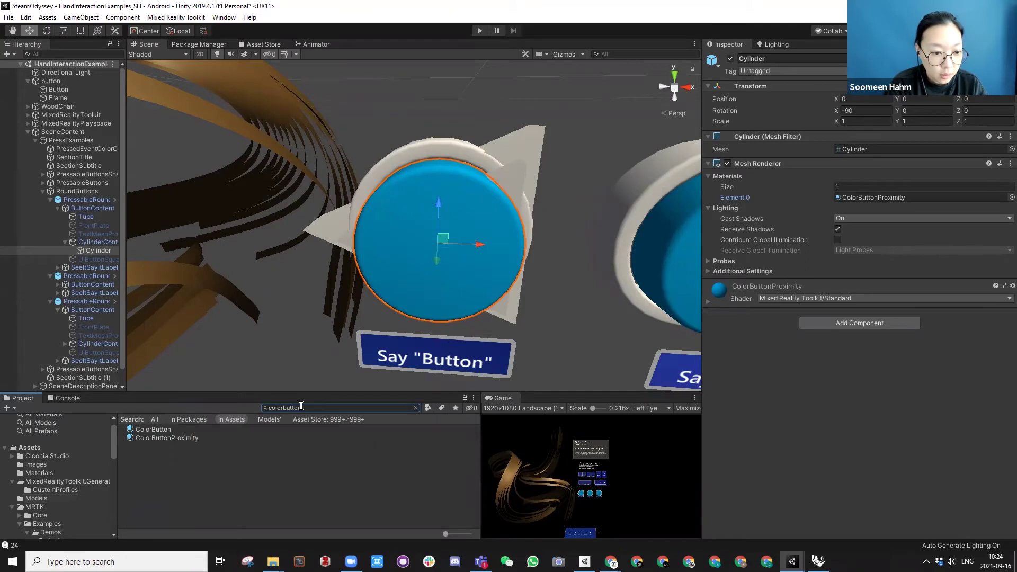
left_click(181, 438)
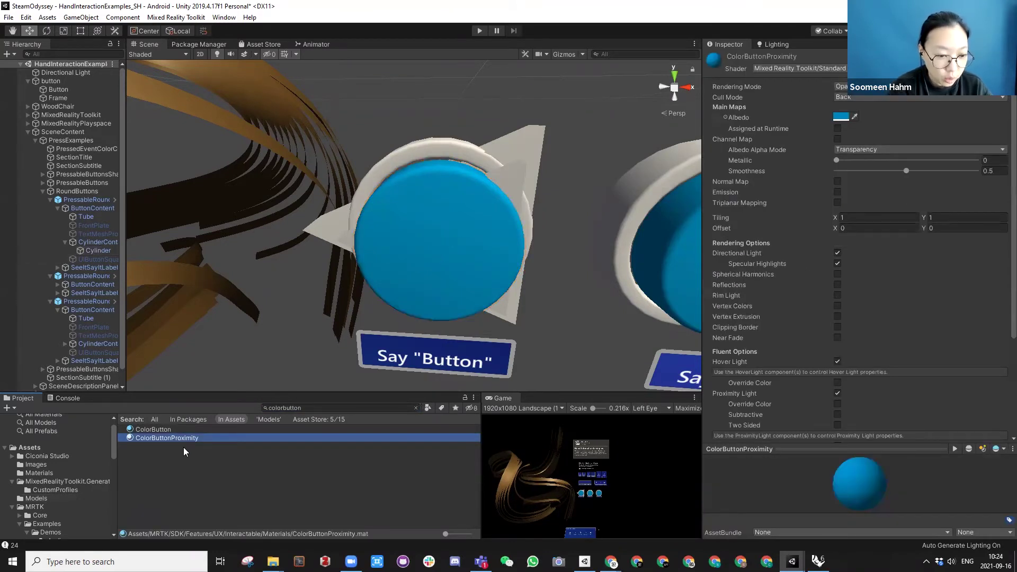
key("ctrl+d")
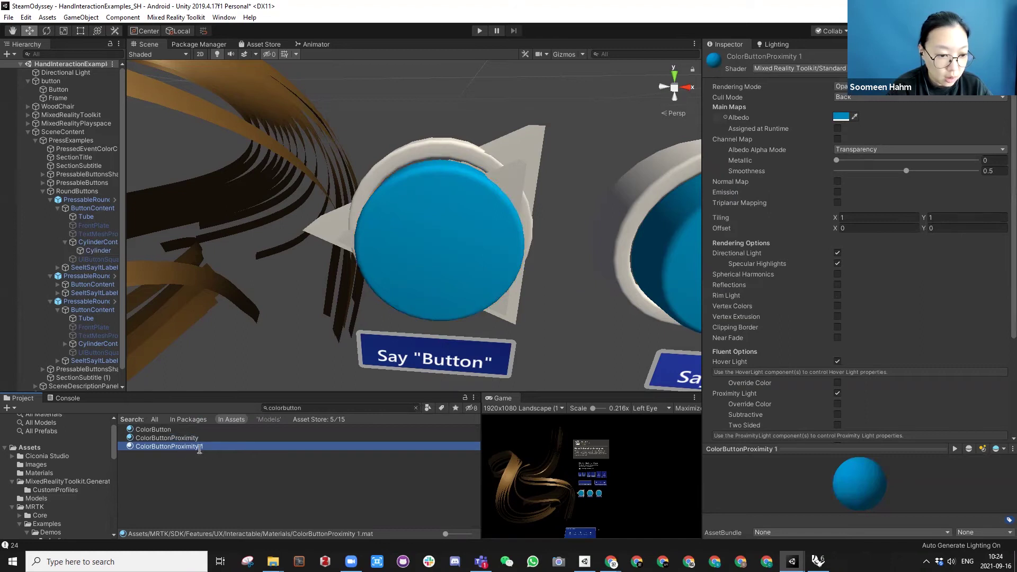
double_click(200, 447)
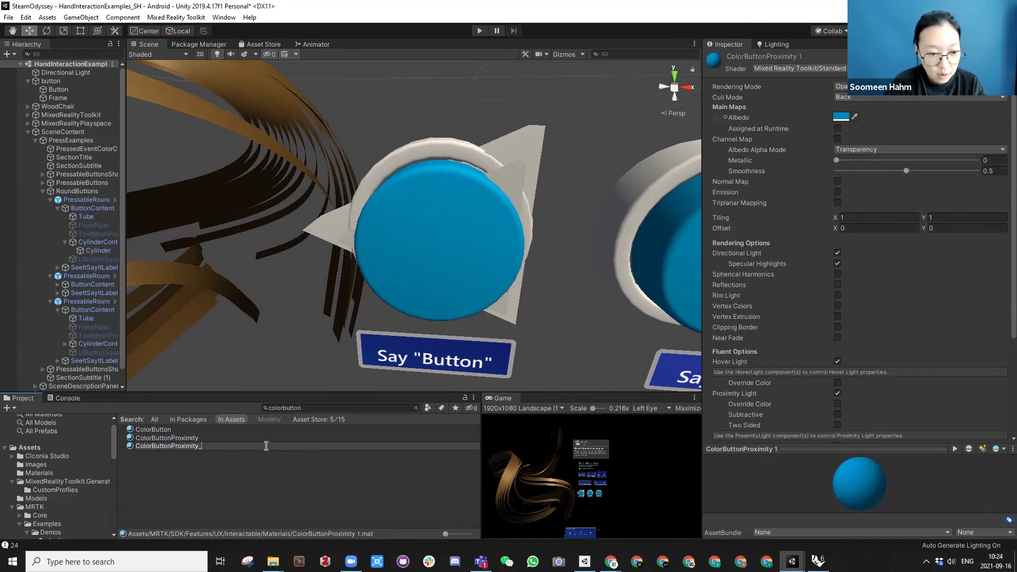
left_click(165, 463)
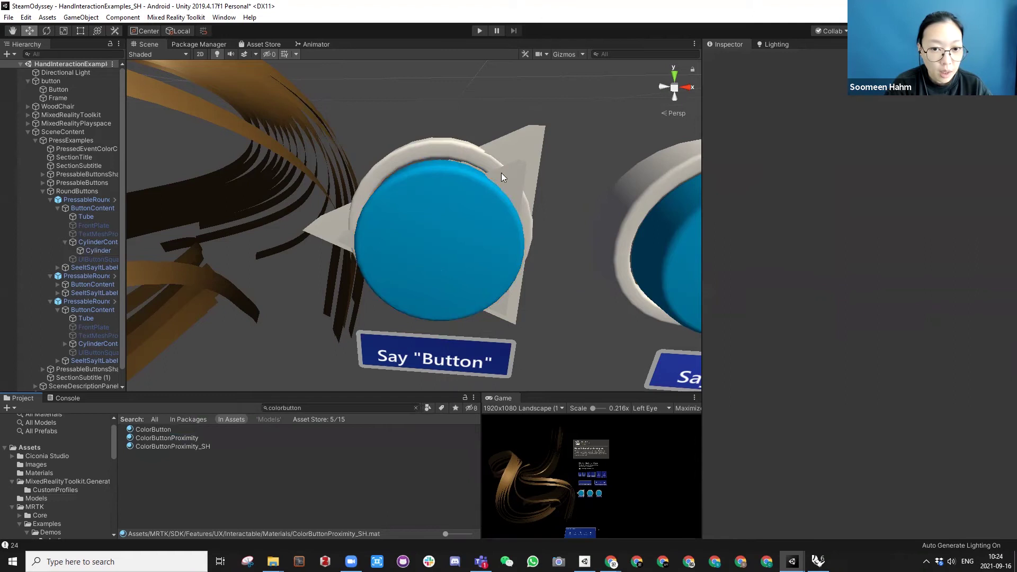
Step: Apply ColorButtonProximity_SH to the inner triangular Button and change the material's albedo colour to magenta
left_click_drag(186, 447, 509, 172)
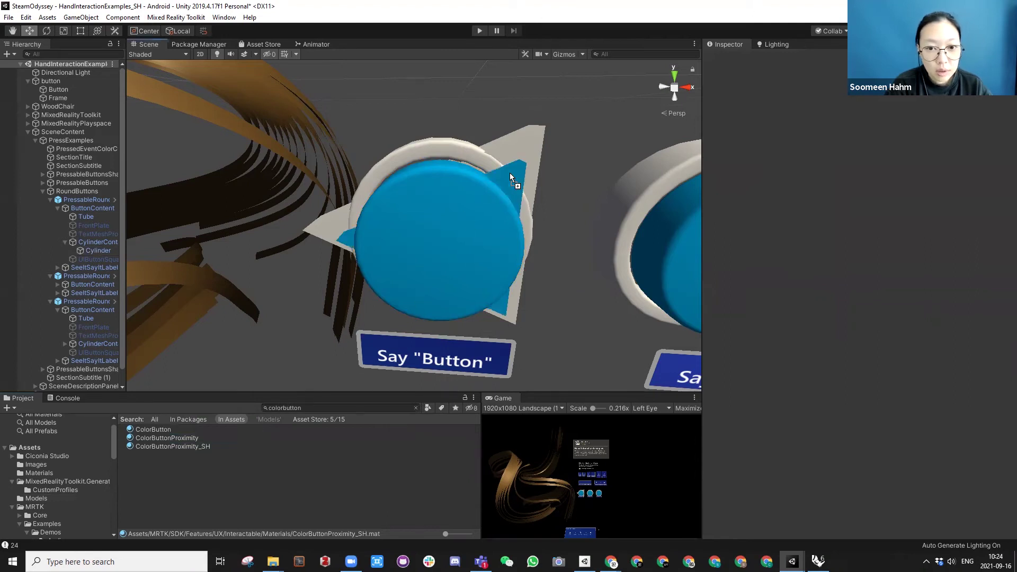
left_click(199, 446)
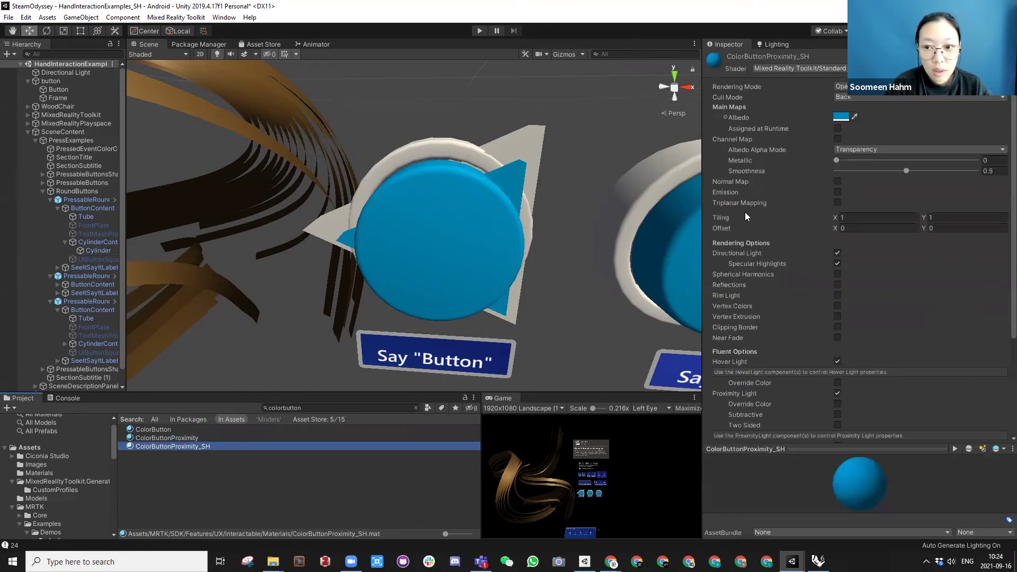
left_click(839, 118)
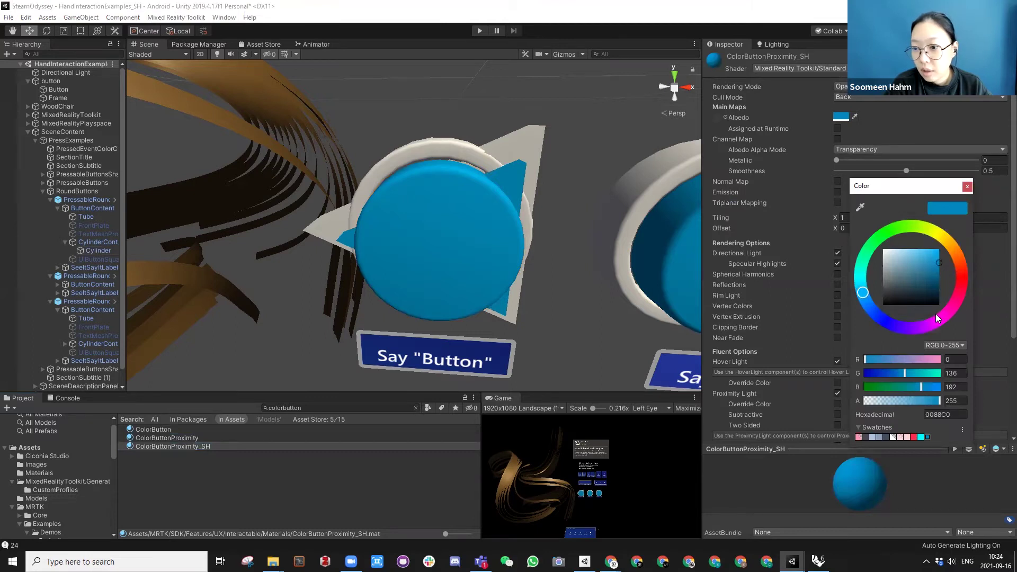
left_click_drag(937, 318, 944, 305)
left_click(968, 186)
scroll(747, 279, "down", 3)
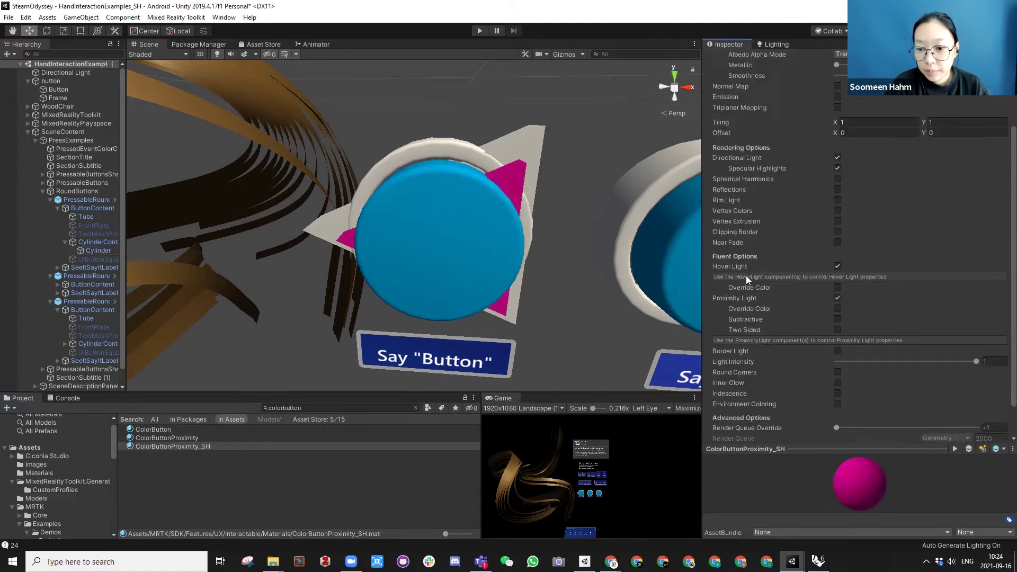
scroll(751, 277, "up", 3)
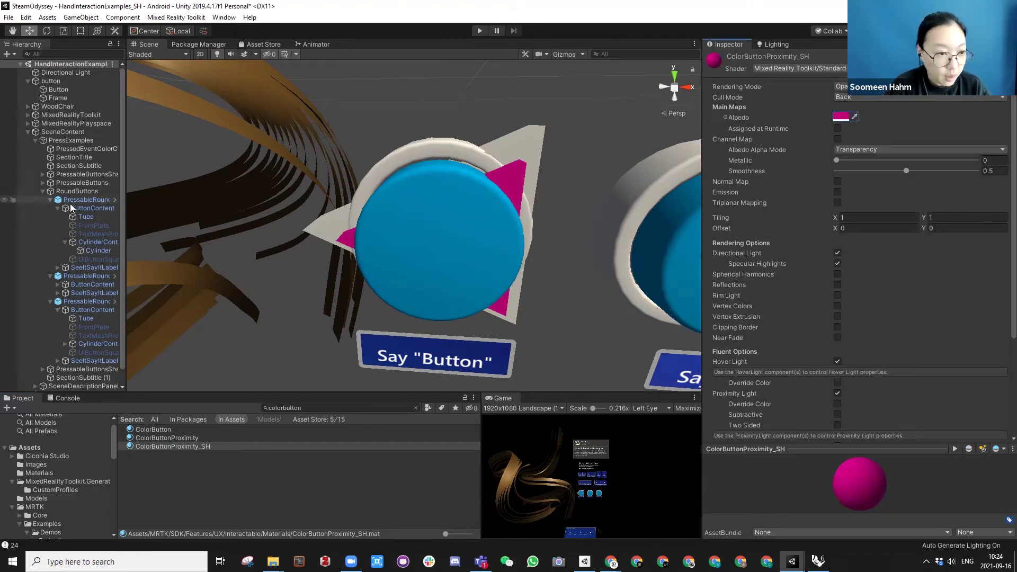
Step: Rename the parent object button, which holds Button and Frame, to CustomButton
left_click_drag(124, 196, 190, 195)
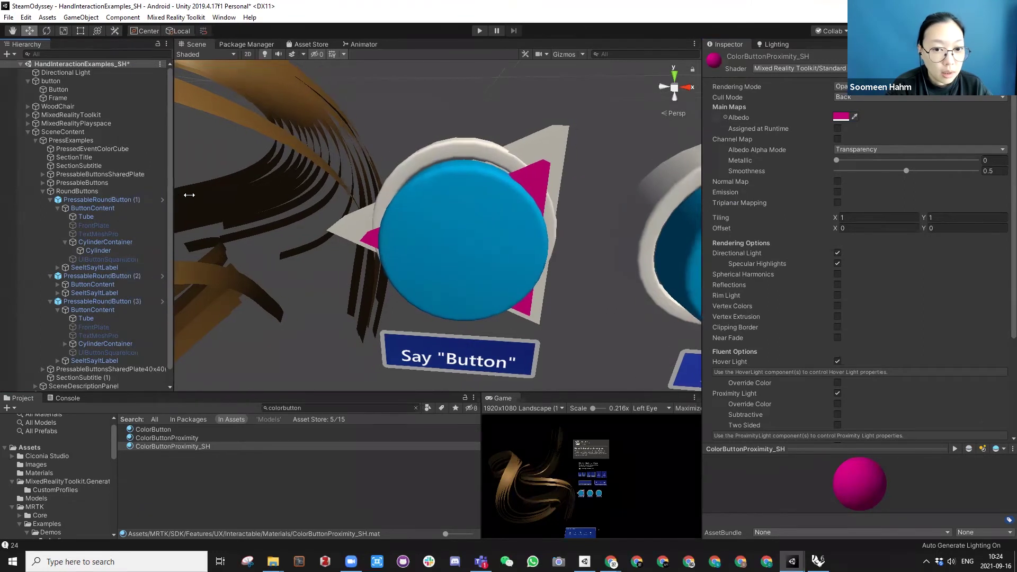
scroll(341, 220, "down", 5)
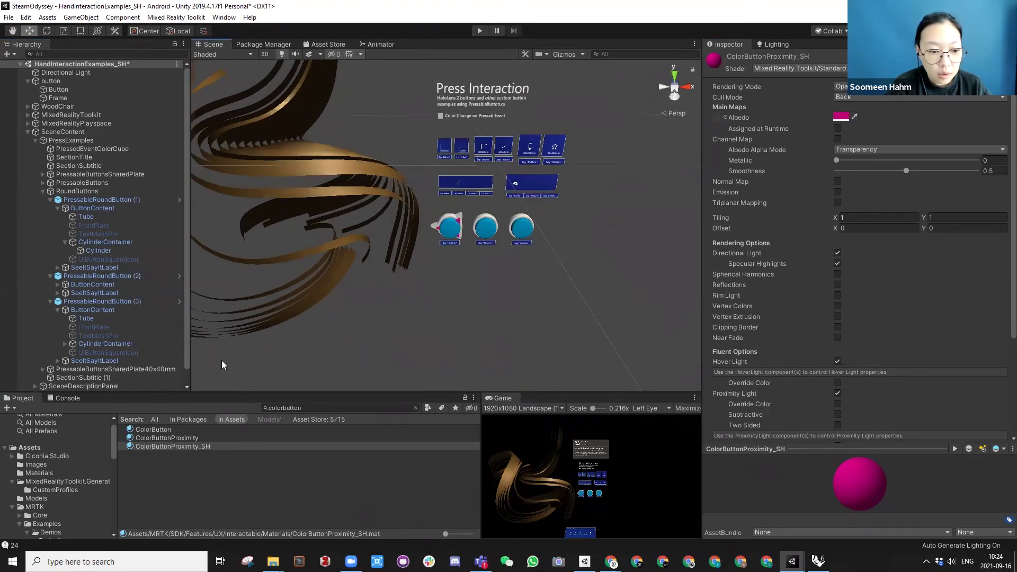
left_click(53, 81)
left_click(793, 58)
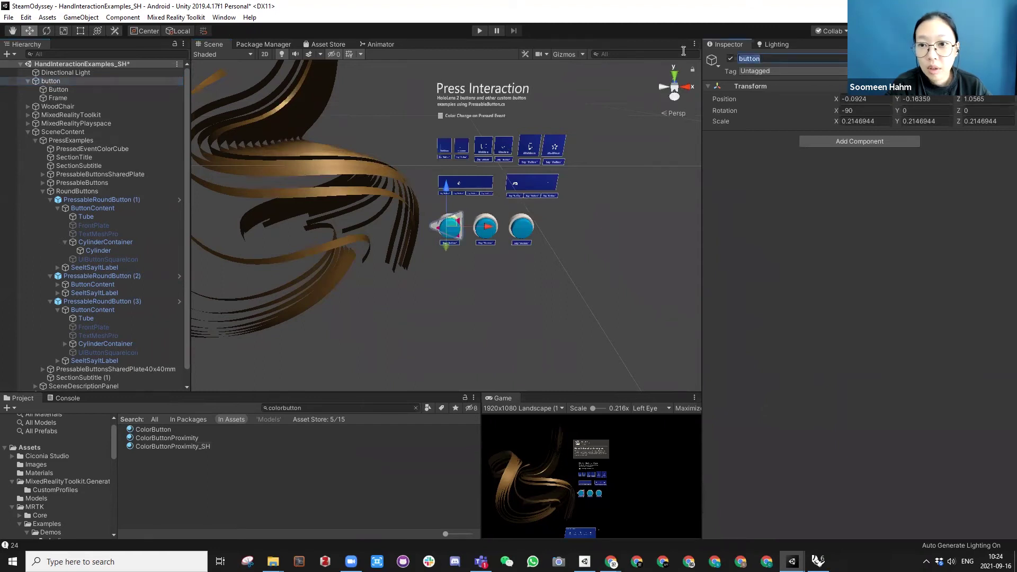
type("C")
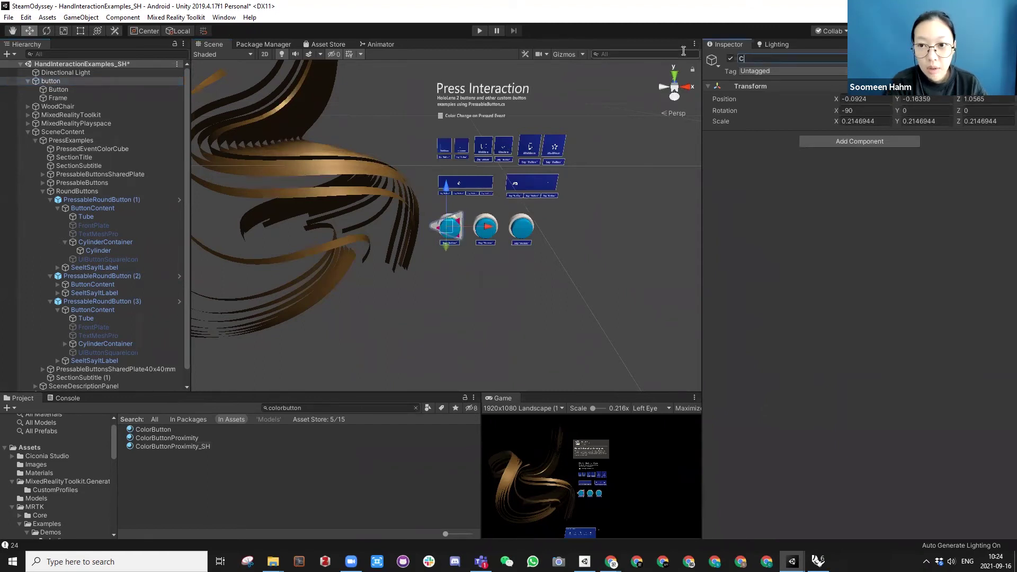
type("ustomButton")
key("Return")
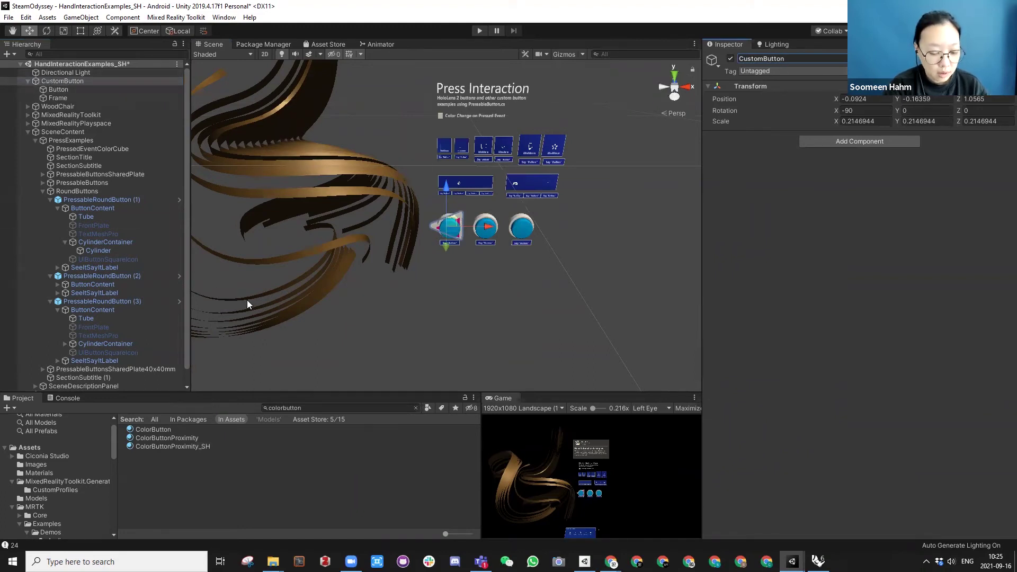
Step: Create an empty object at the scene root, reset its transform and name it CustomButton_scale
left_click(27, 131)
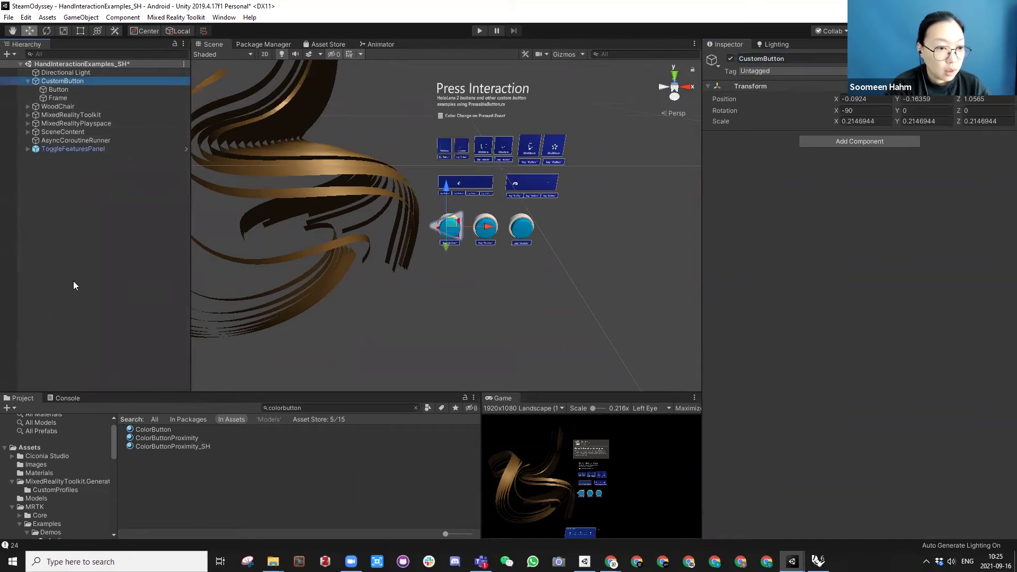
left_click(23, 448)
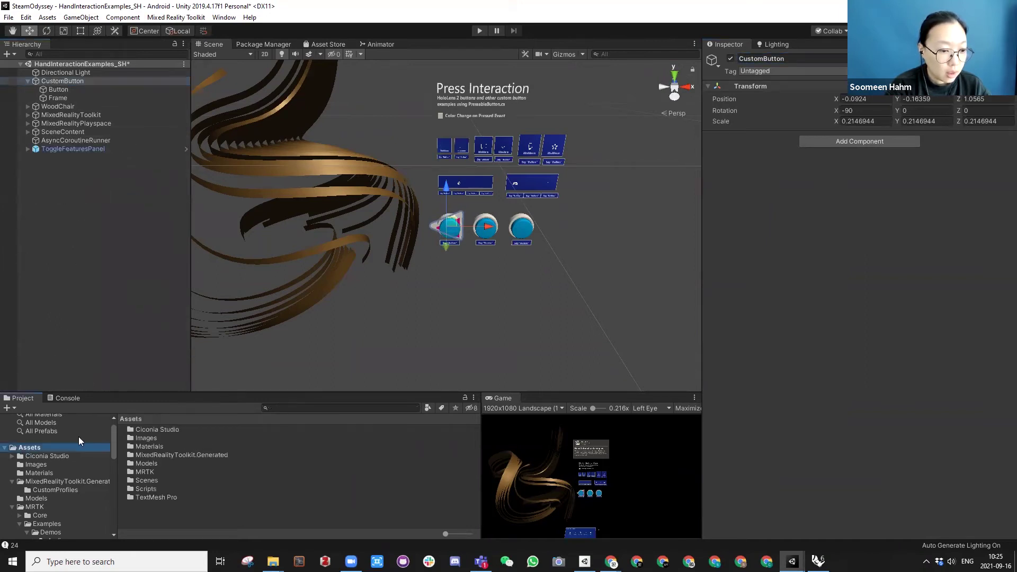
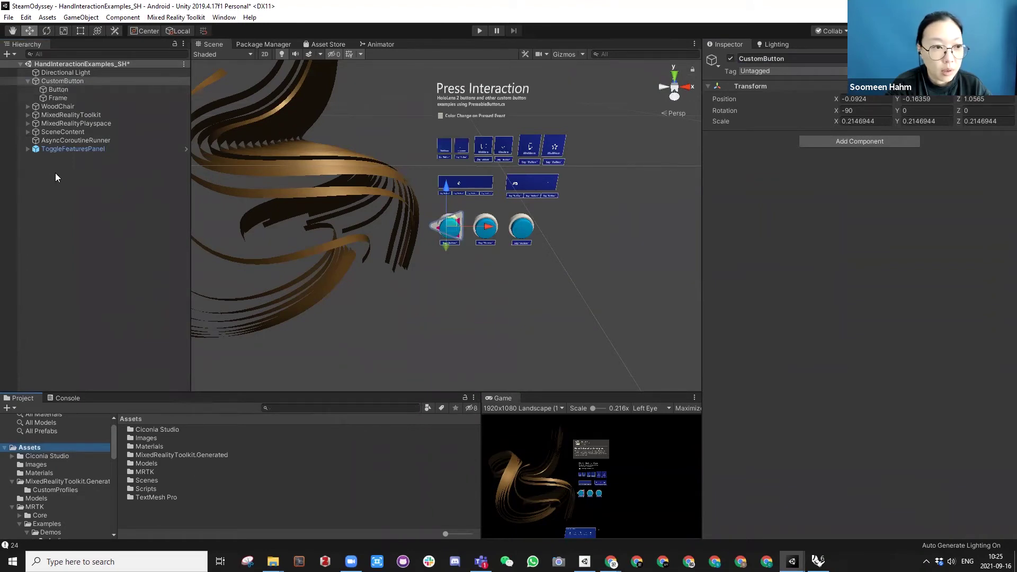
right_click(57, 195)
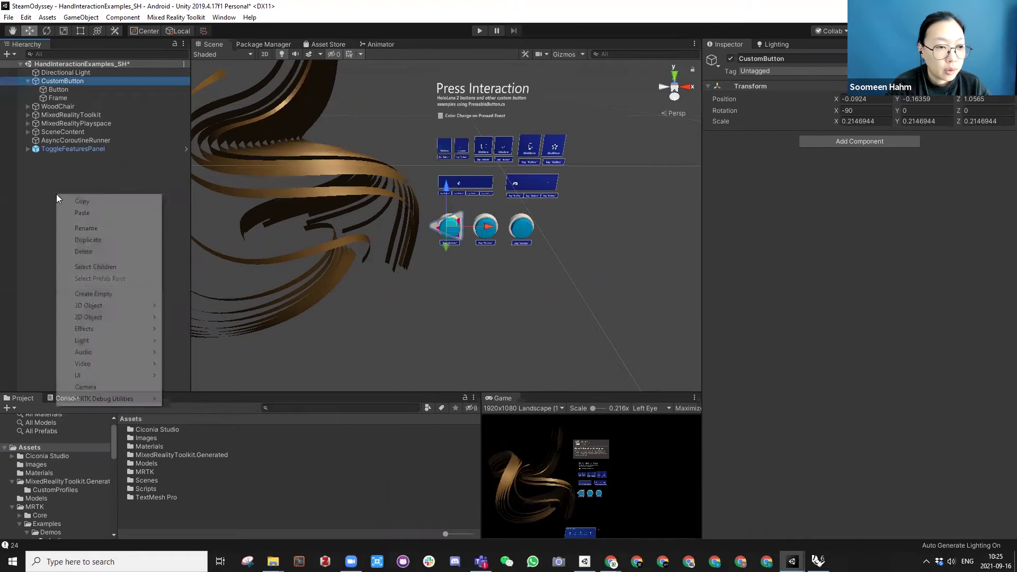
left_click(85, 291)
right_click(754, 86)
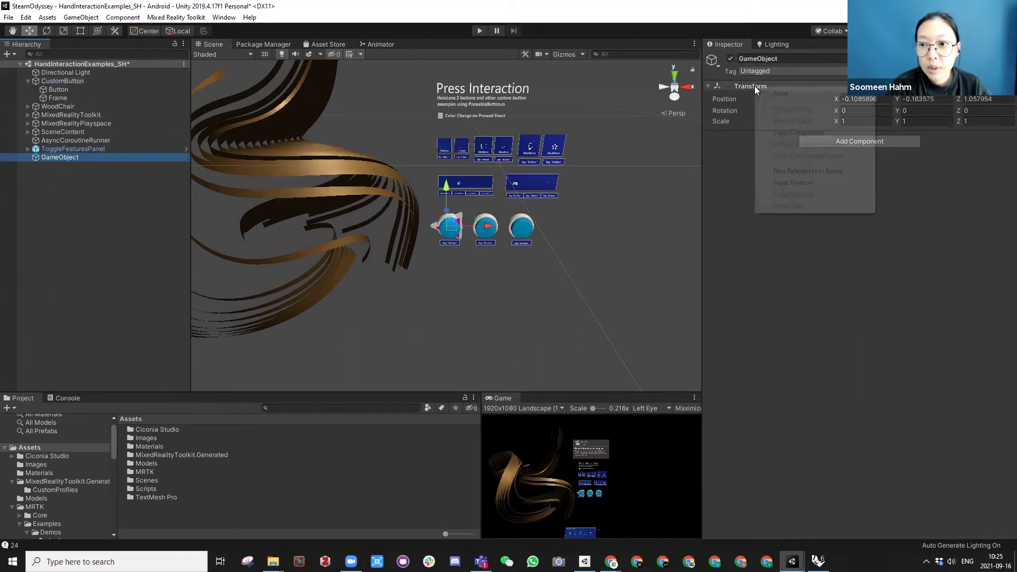
left_click(766, 92)
left_click(764, 61)
type("Cus")
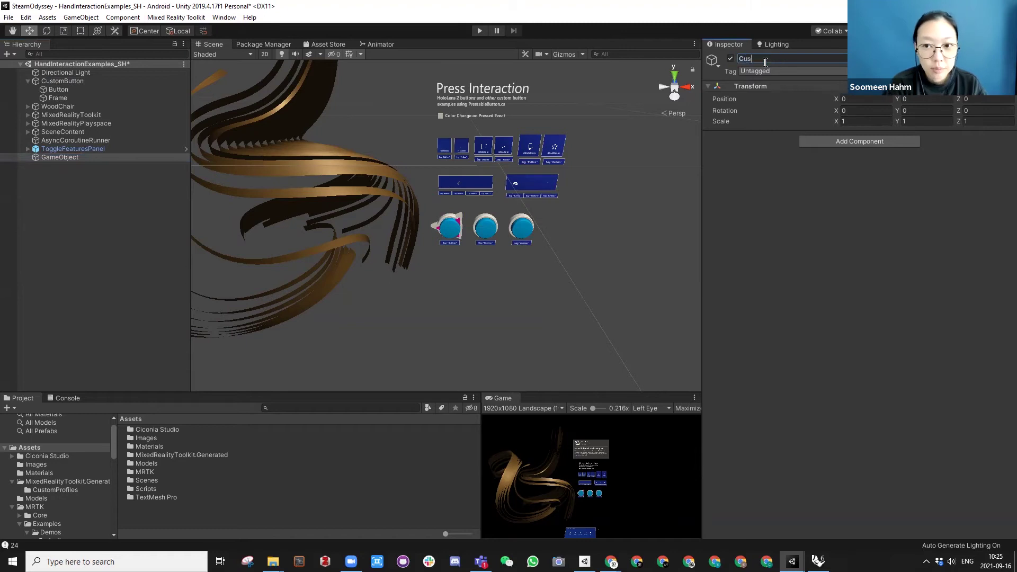
type("tomButton_scale")
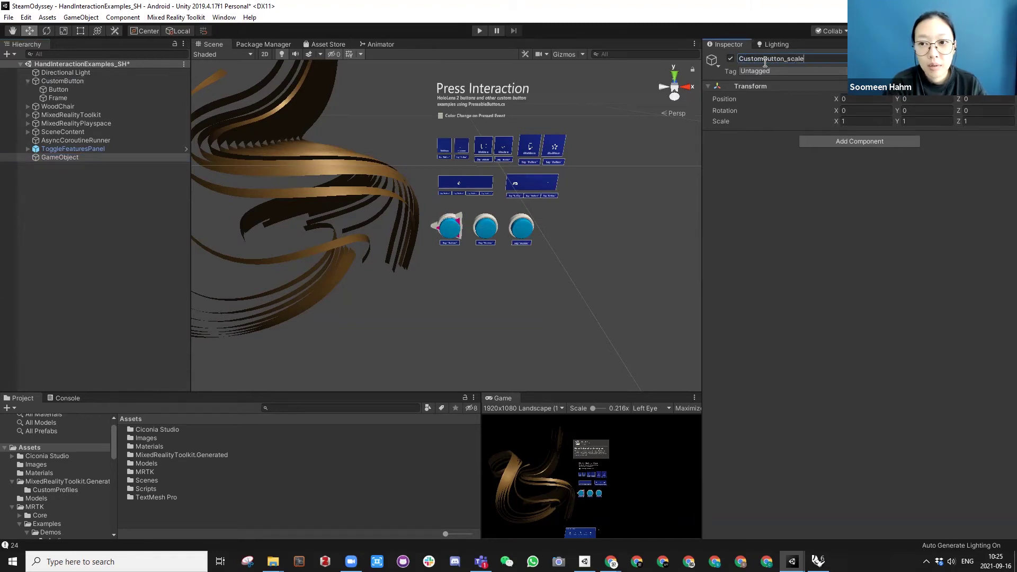
key("Return")
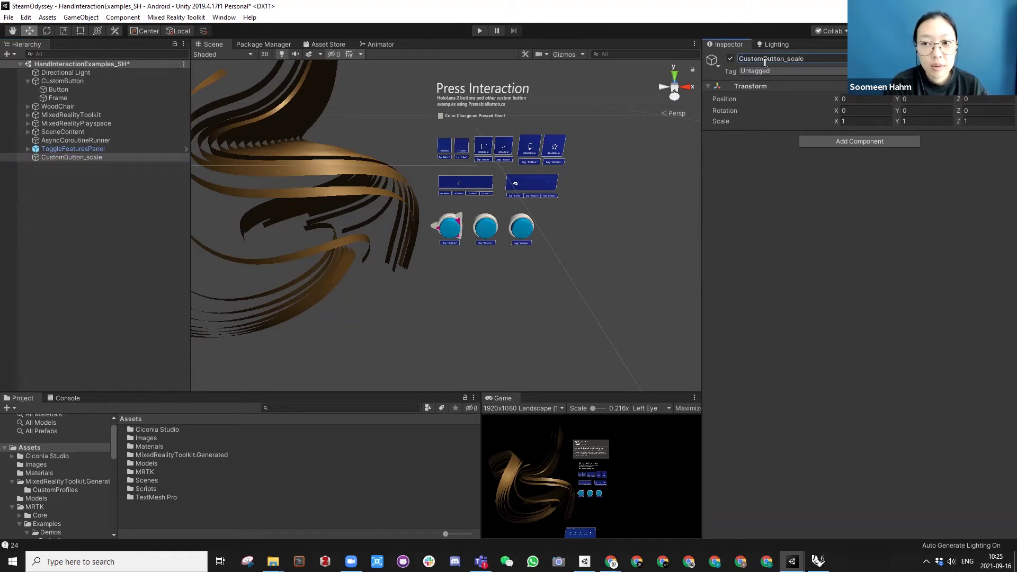
Step: Move Button and Frame from CustomButton into CustomButton_scale and delete the emptied CustomButton object
left_click(54, 89)
left_click(59, 99, "shift")
left_click_drag(58, 99, 71, 157)
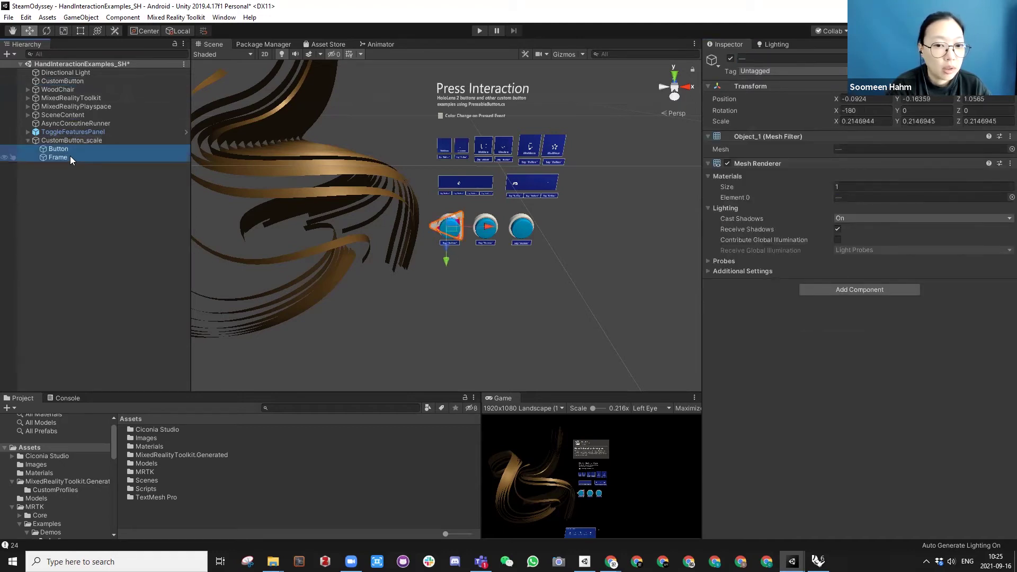
left_click(58, 82)
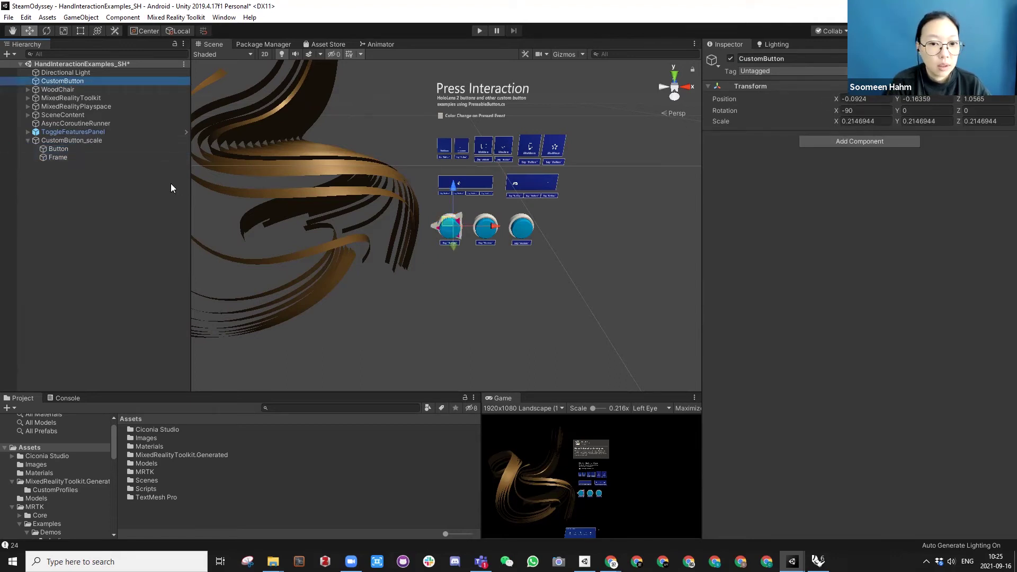
key("Delete")
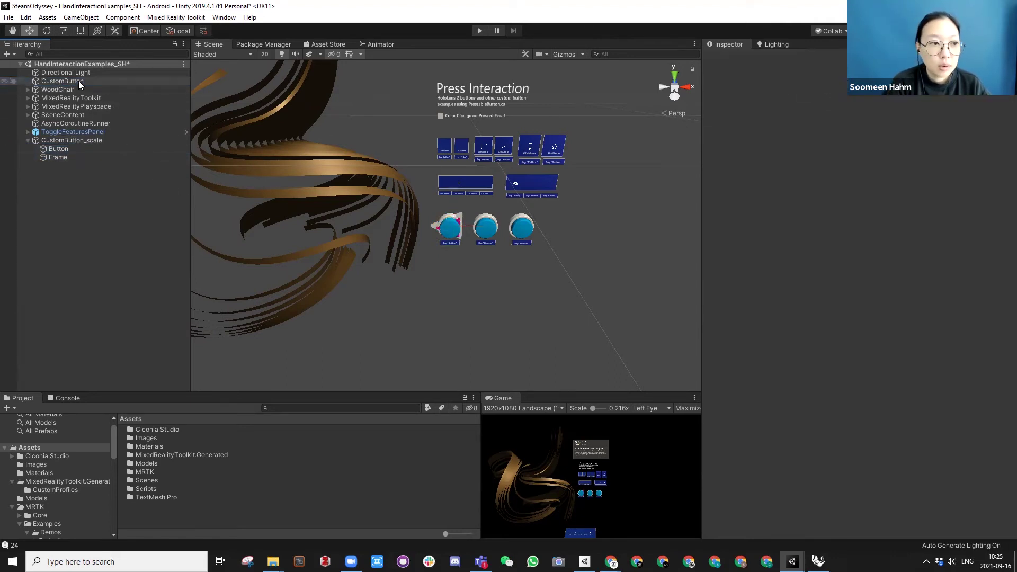
Step: Create a folder named Prefab in the project's Assets folder
left_click(52, 133)
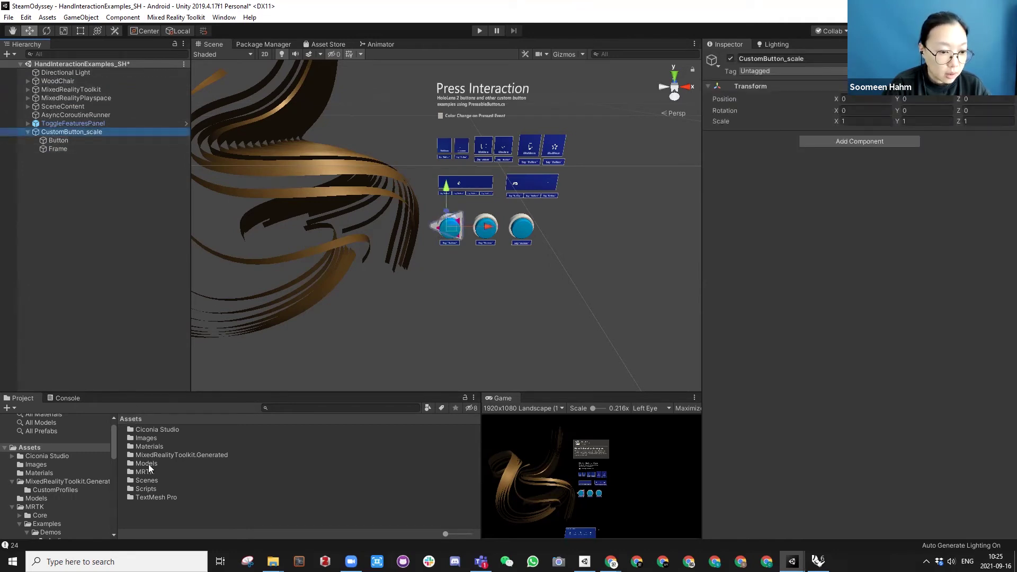
right_click(146, 515)
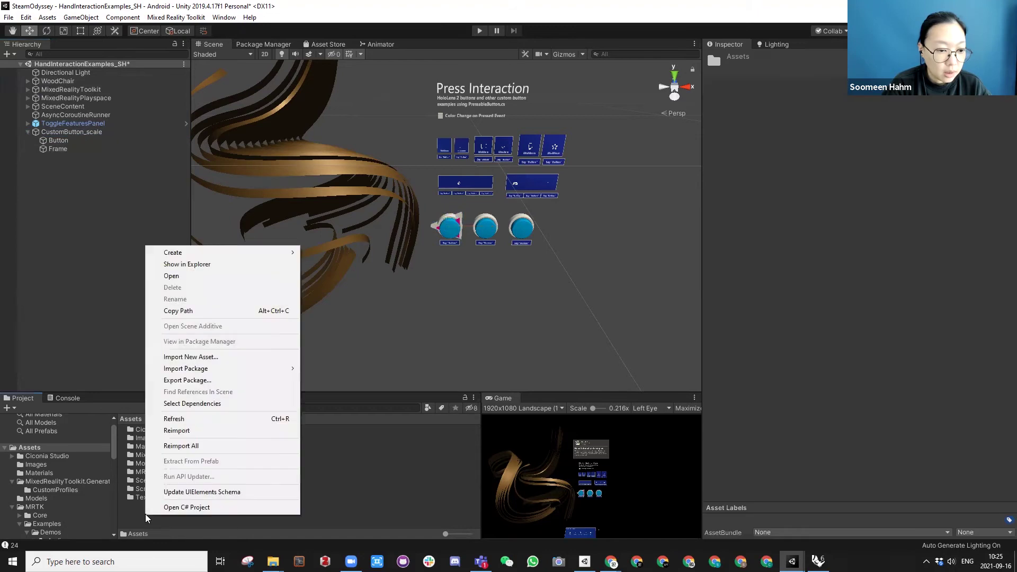
mouse_move(201, 255)
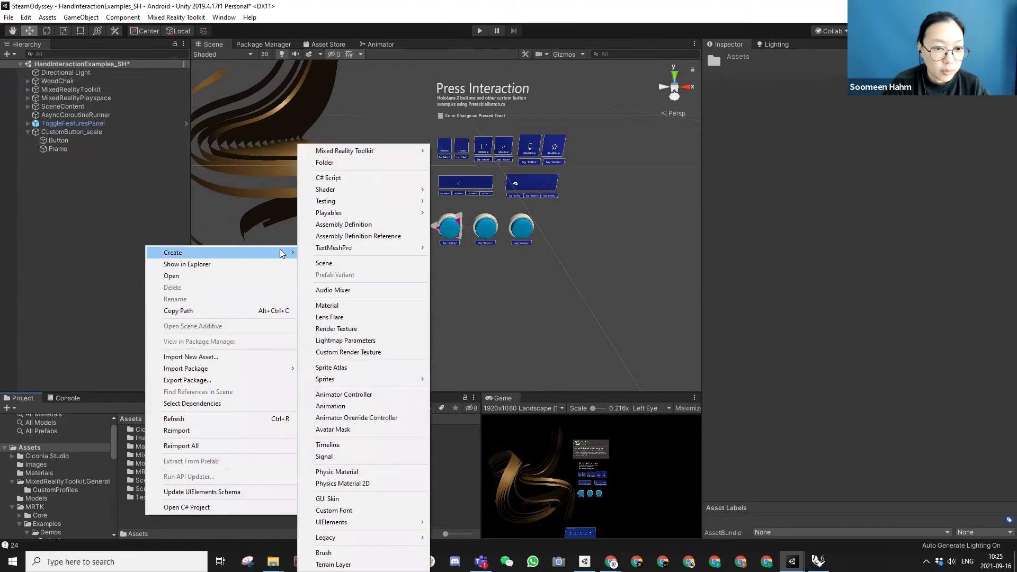
left_click(329, 162)
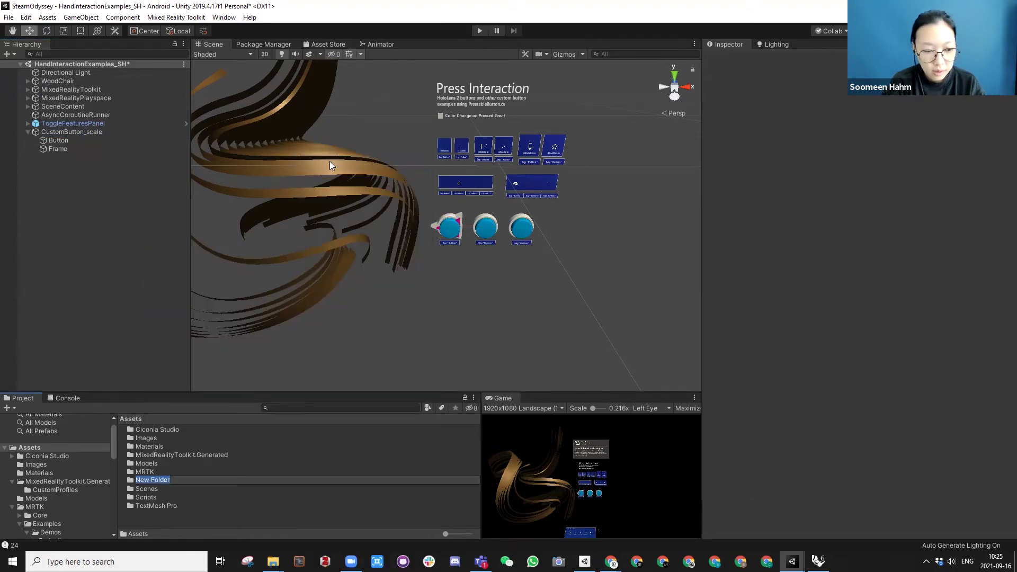
type("Prefab")
key("Return")
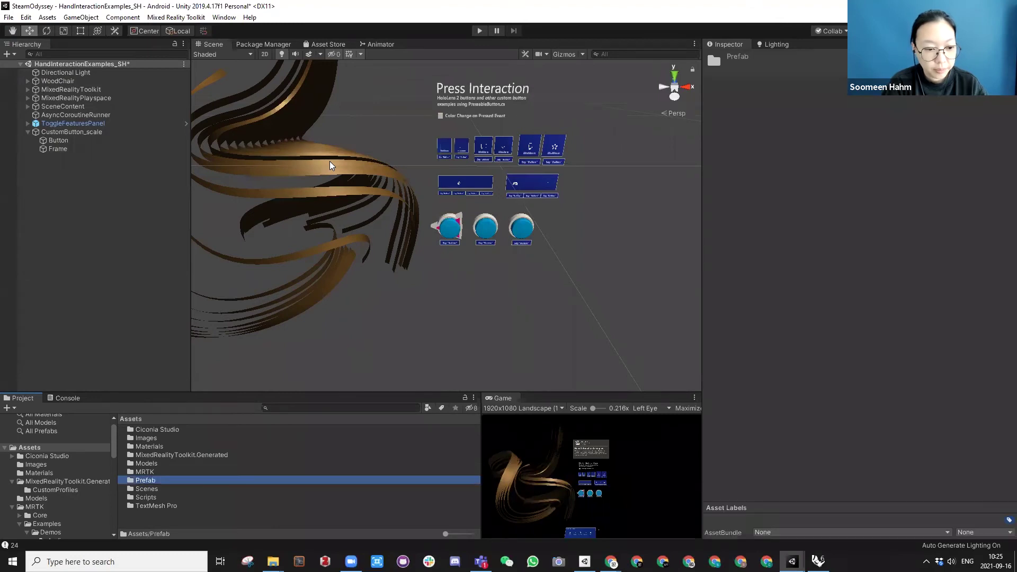
Step: Save CustomButton_scale as a prefab in the Prefab folder and return to the Assets folder
double_click(154, 481)
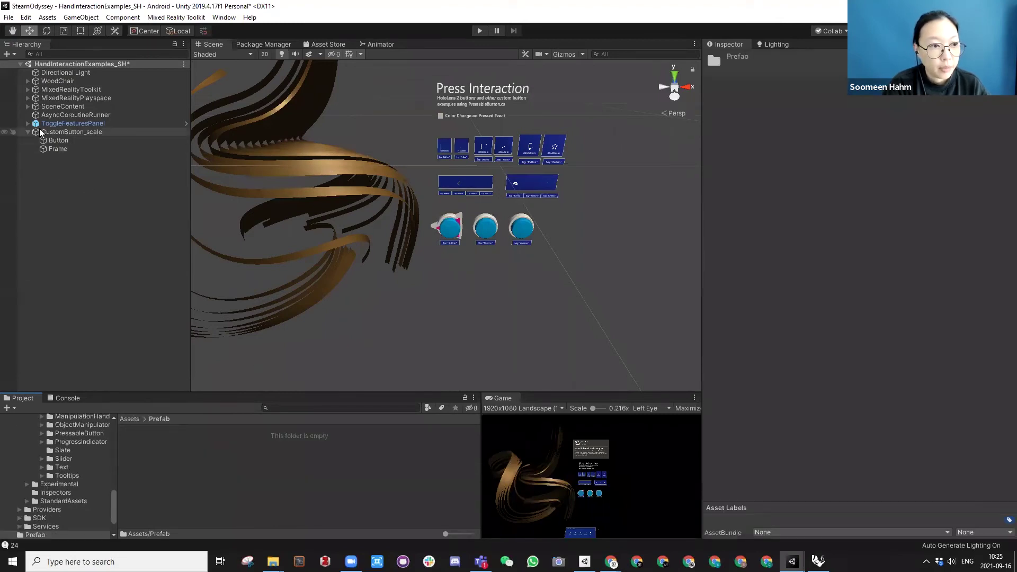
left_click_drag(57, 133, 134, 447)
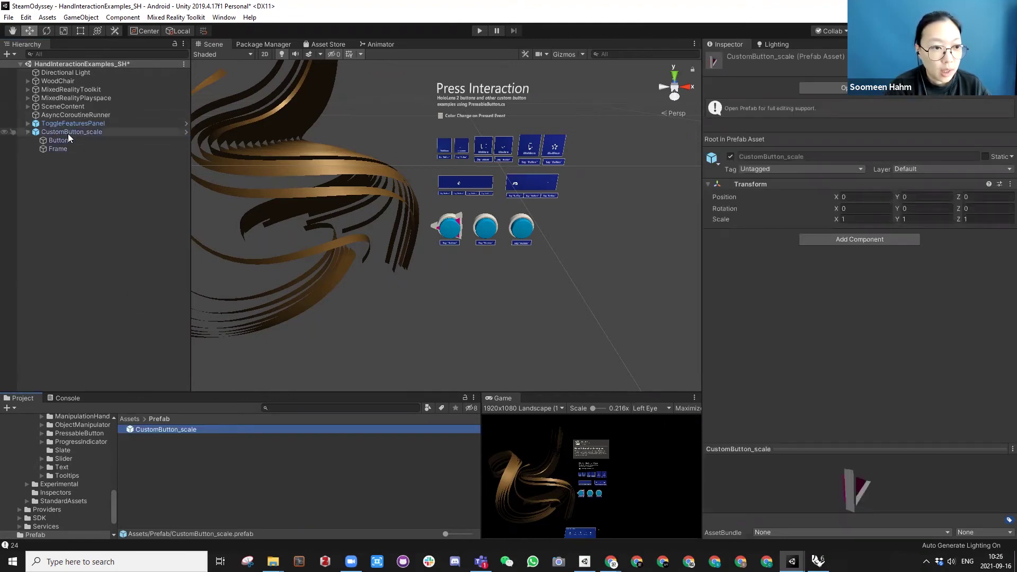
left_click(131, 419)
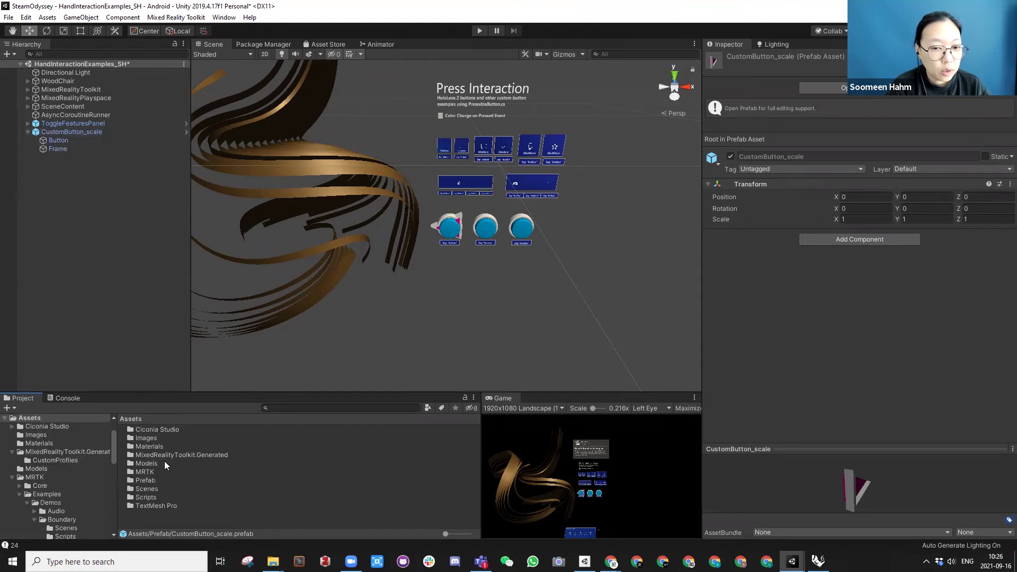
Step: Duplicate the CustomButton_scale instance and move the copy away from the first round button, towards the third one
scroll(477, 231, "up", 5)
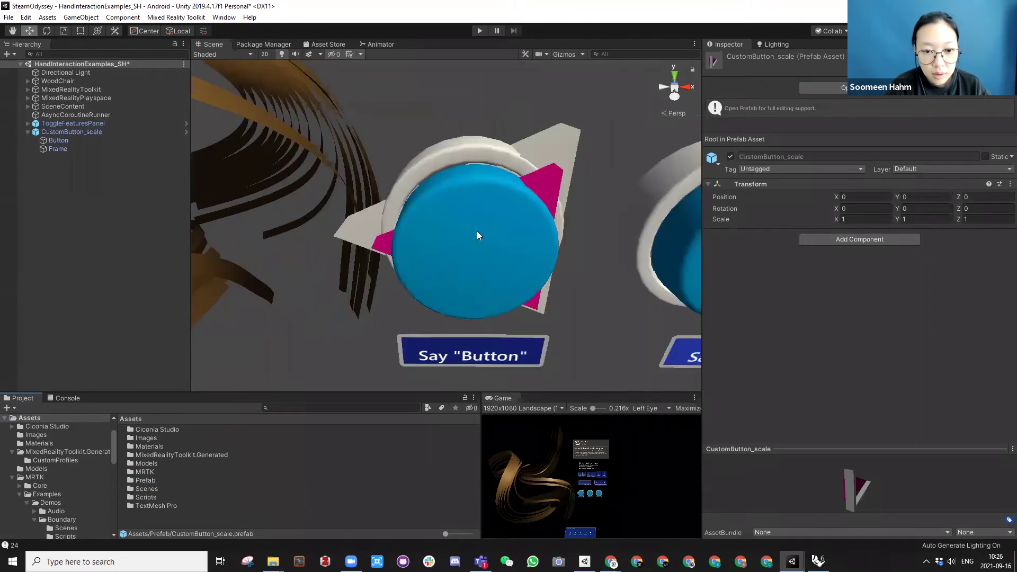
left_click_drag(508, 228, 444, 213, "alt")
left_click(68, 132)
key("ctrl+d")
left_click_drag(387, 241, 570, 256)
Step: Rotate the copied custom button and set its Z rotation to 180
key("e")
left_click_drag(541, 209, 598, 239)
key("ctrl+z")
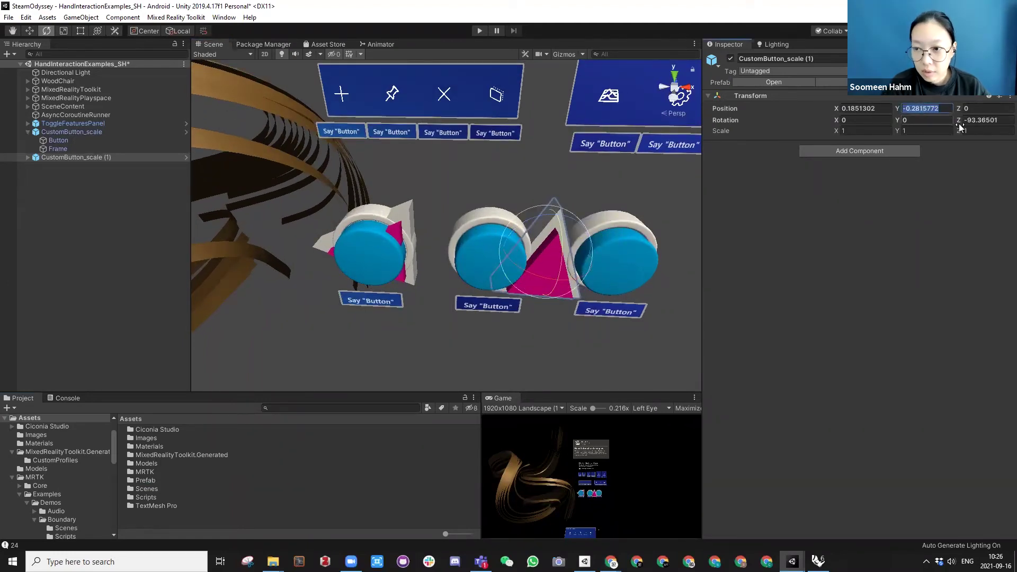
left_click(980, 120)
type("-90")
key("Return")
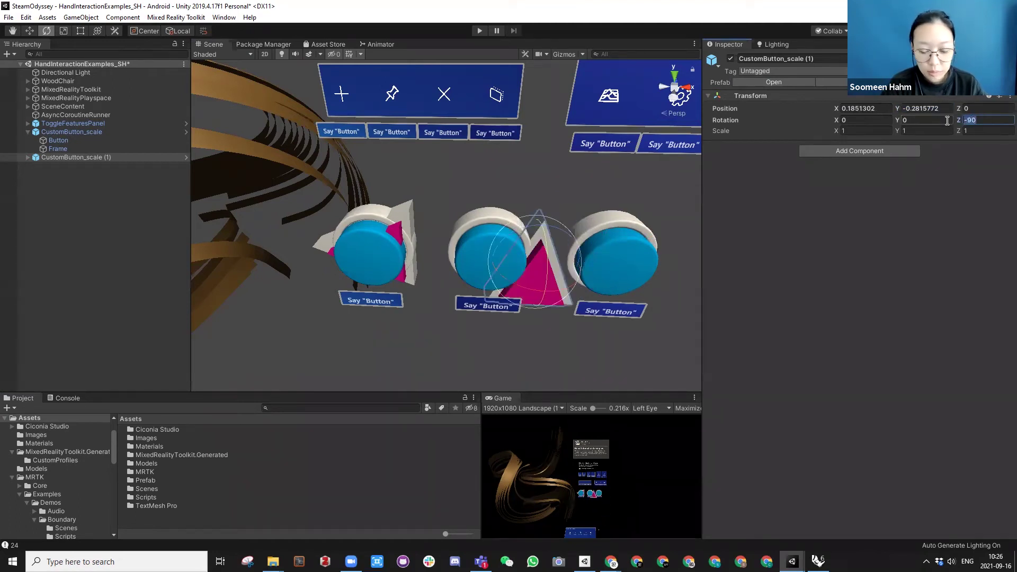
type("180")
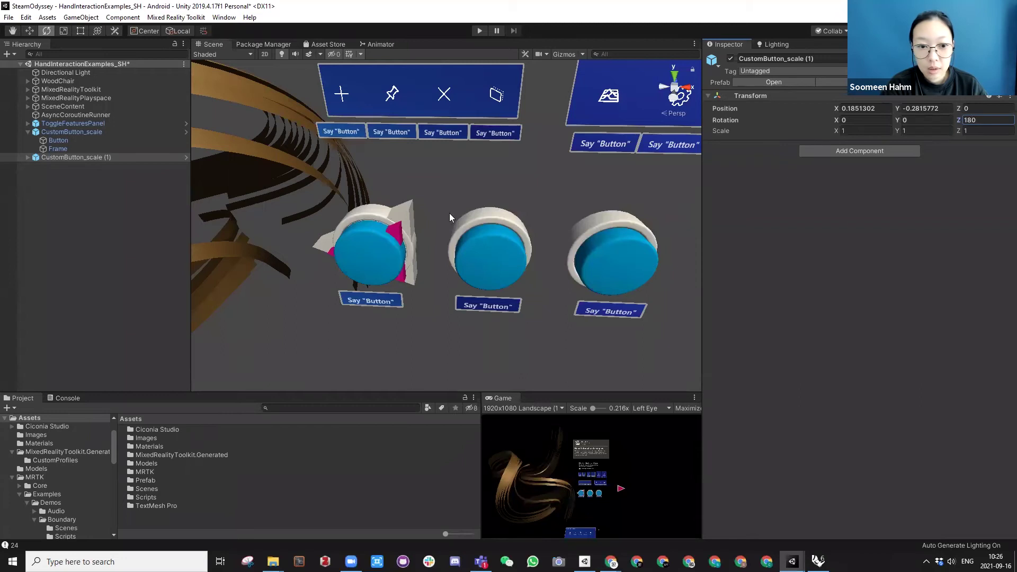
Step: Move the rotated copy onto the third round button, at about X -0.024 and Y -0.327
scroll(429, 225, "down", 5)
left_click_drag(417, 229, 424, 222, "alt")
left_click_drag(504, 230, 492, 273, "alt")
key("w")
right_click_drag(493, 273, 678, 217, "alt")
left_click_drag(477, 207, 522, 265, "alt")
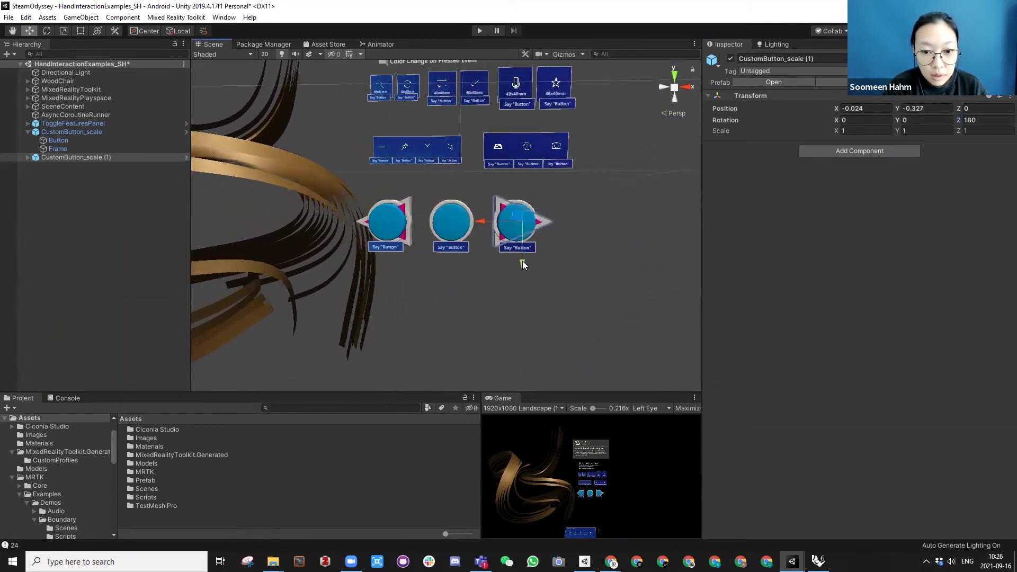
left_click_drag(522, 265, 471, 278, "alt")
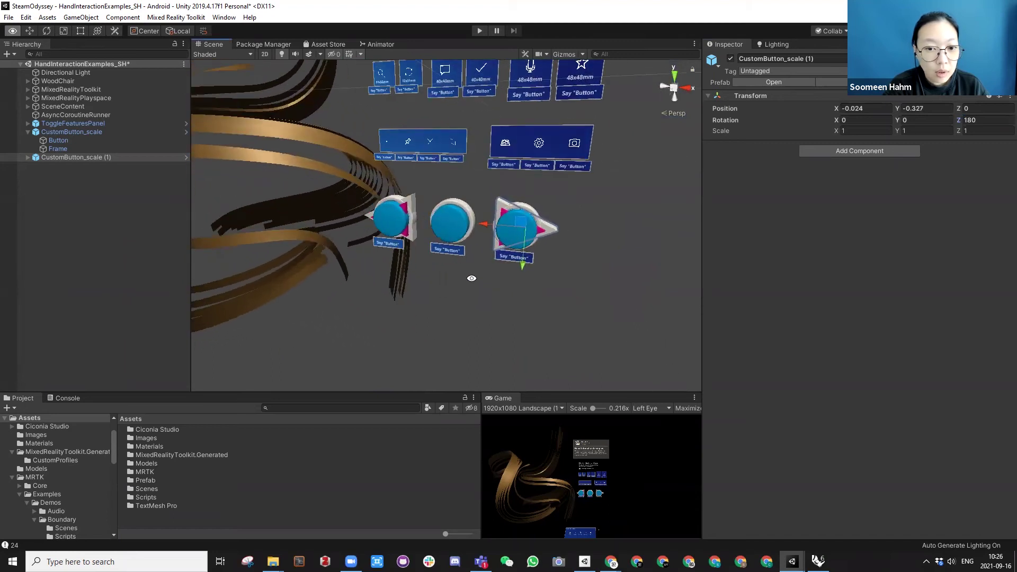
left_click_drag(360, 205, 265, 201, "alt")
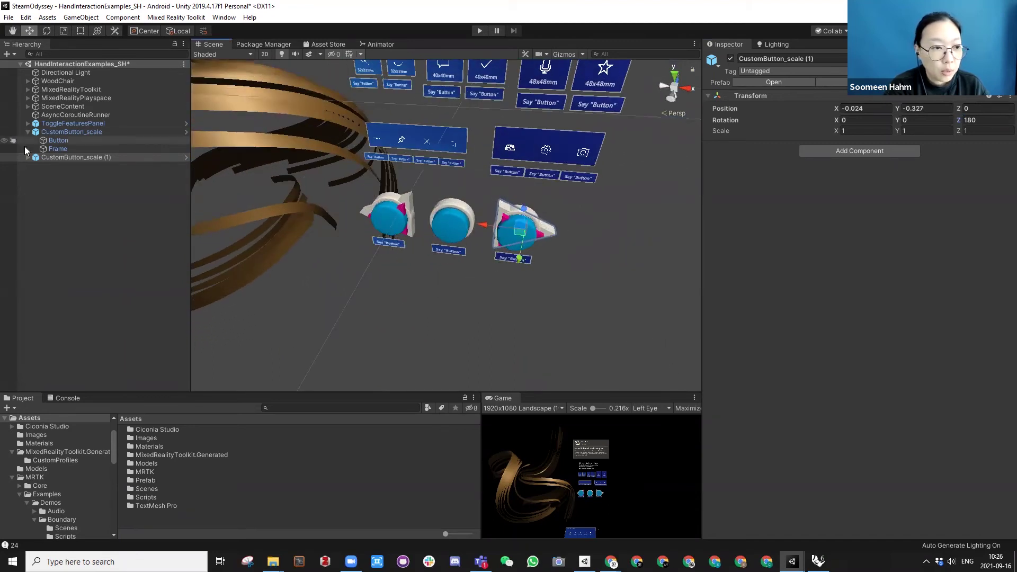
Step: Unpack both custom button instances, CustomButton_scale and CustomButton_scale (1), from their prefab
left_click(28, 158)
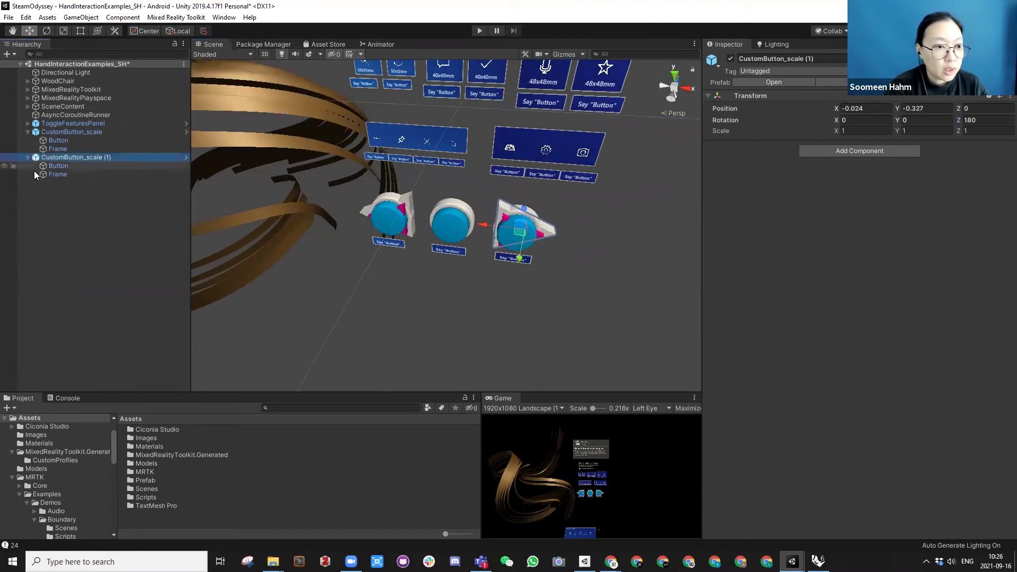
right_click(62, 132)
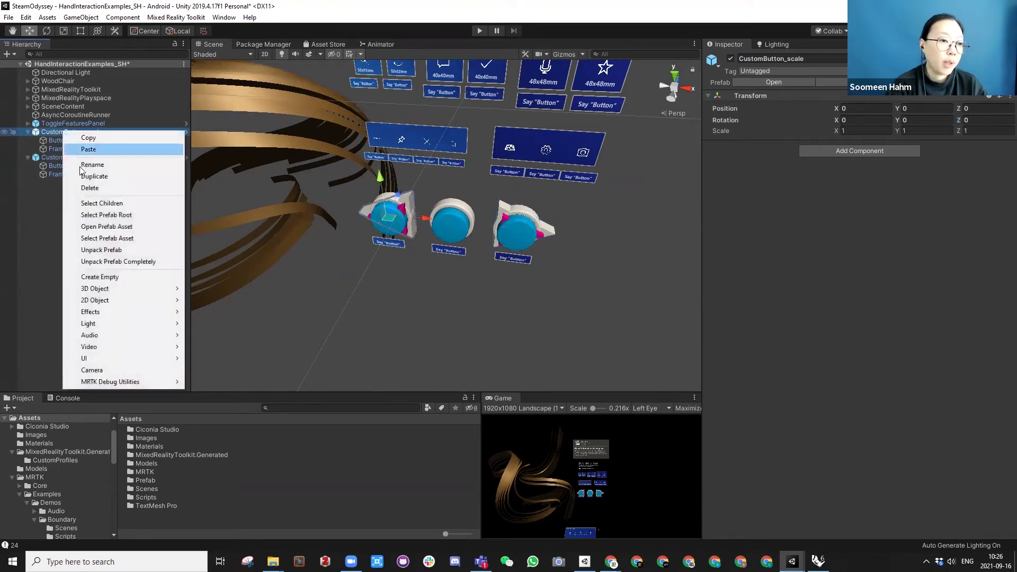
left_click(101, 249)
left_click(69, 157)
right_click(68, 158)
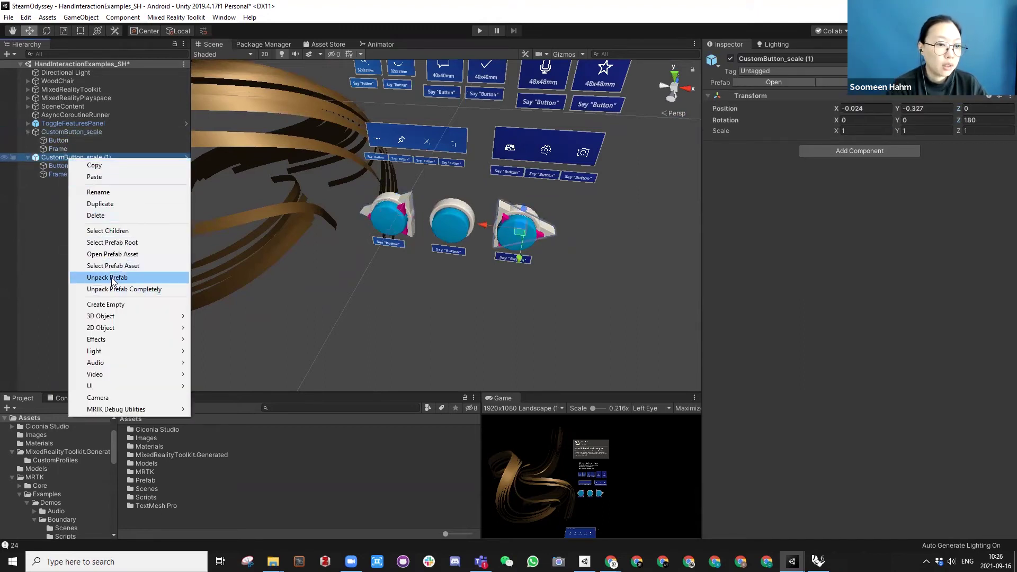
left_click(101, 275)
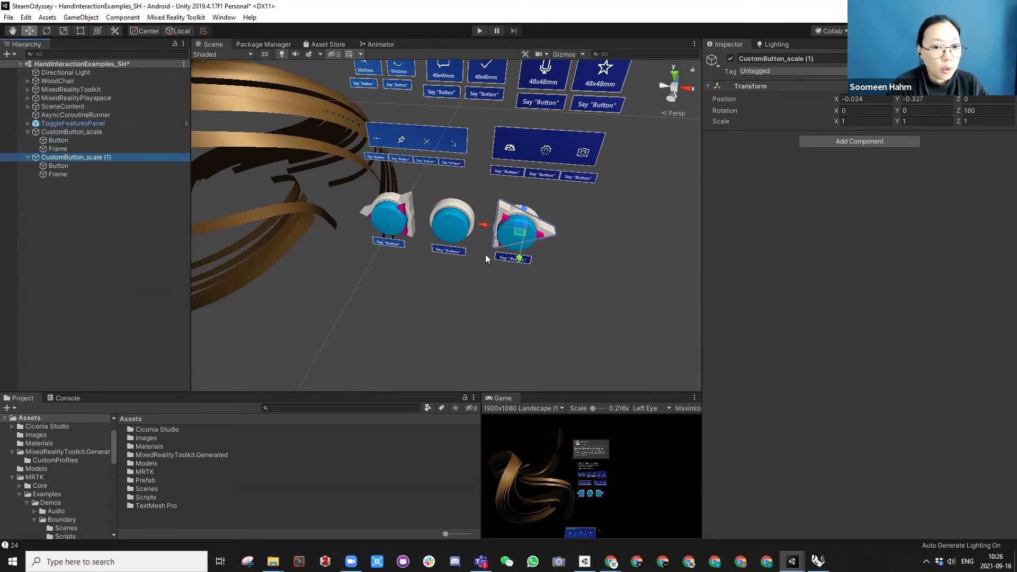
Step: Try to move the Frame of CustomButton_scale below Tube in the ButtonContent of PressableRoundButton (1)
left_click(387, 202)
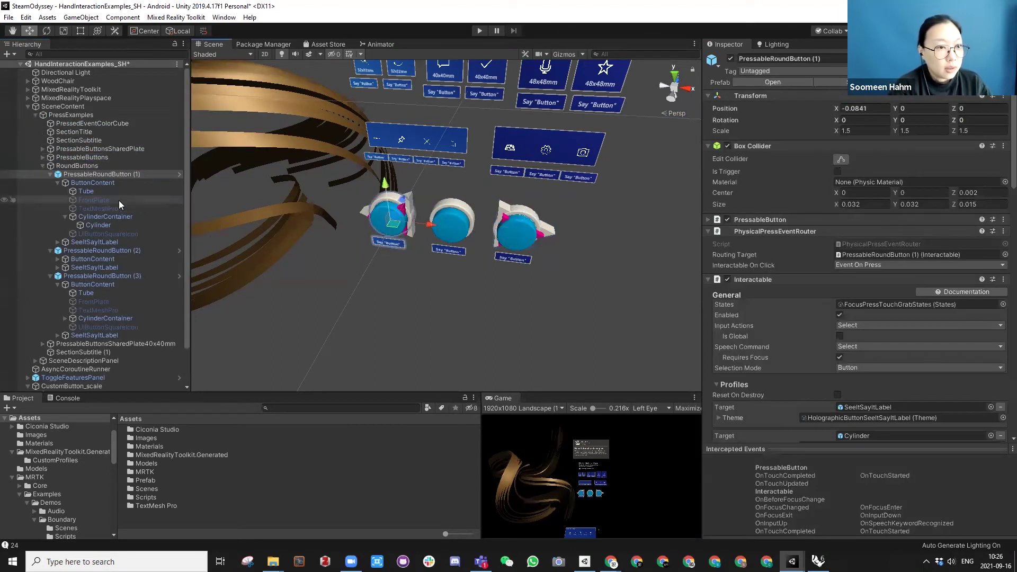
left_click(88, 193)
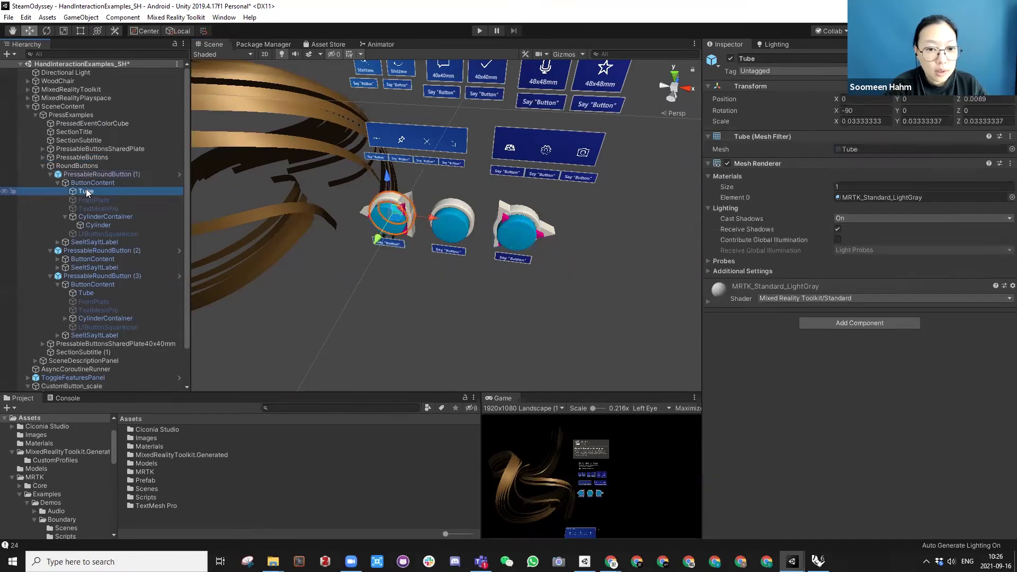
key("q")
scroll(358, 178, "up", 5)
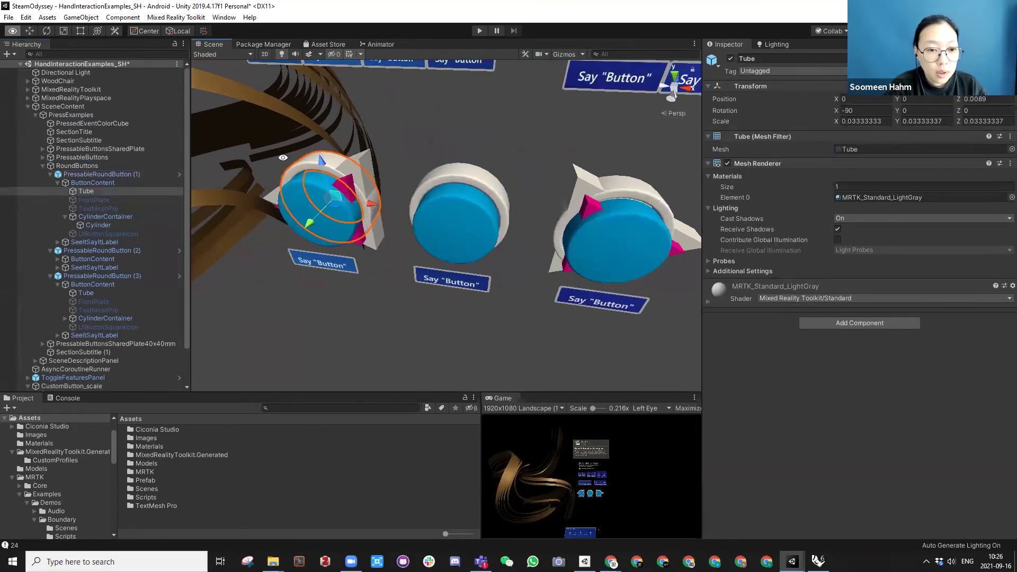
left_click_drag(359, 177, 382, 184)
key("w")
scroll(95, 265, "down", 3)
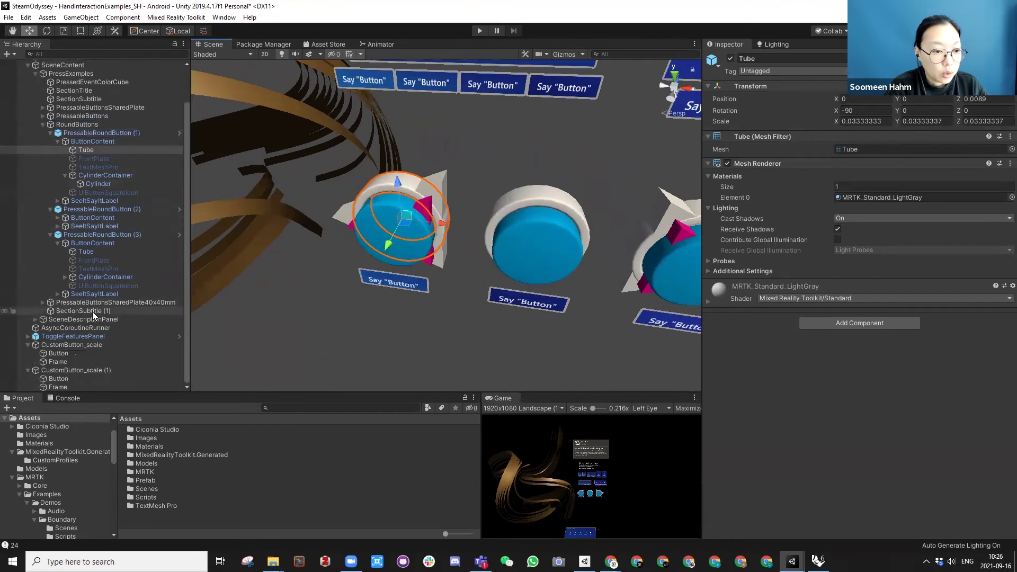
left_click_drag(62, 362, 90, 151)
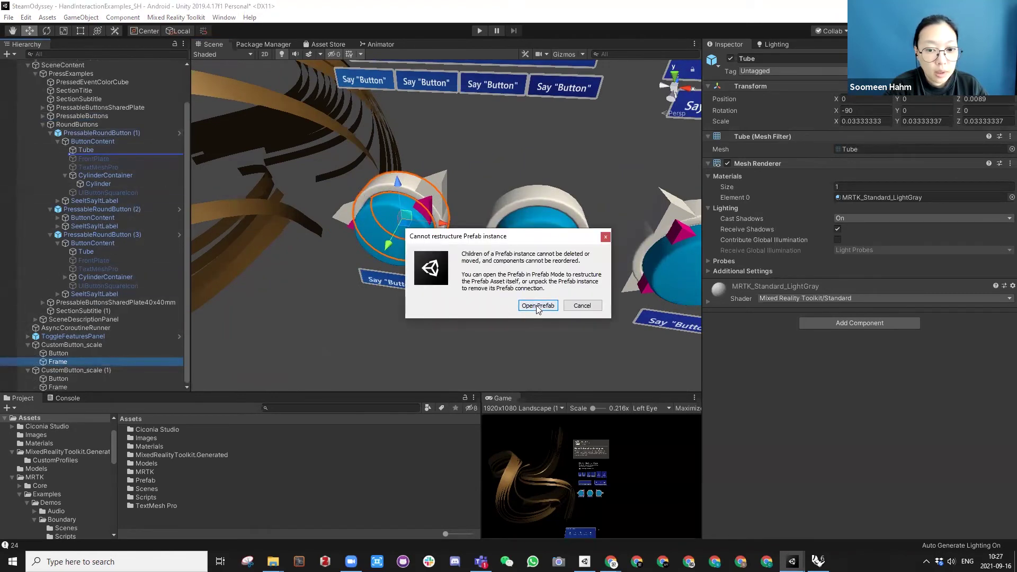
left_click(582, 307)
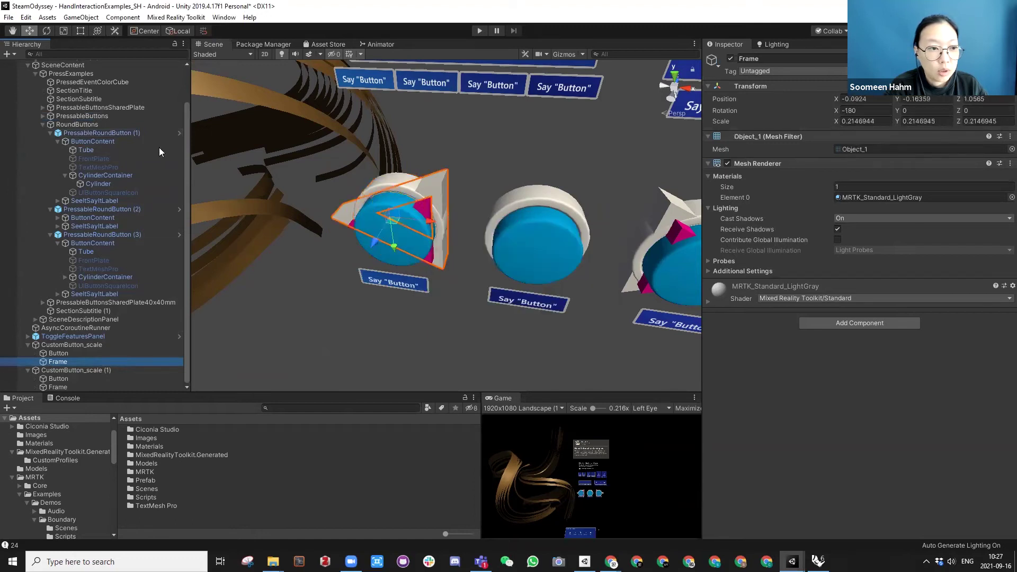
Step: Unpack PressableRoundButton (1) and PressableRoundButton (3) from their prefab
left_click(93, 133)
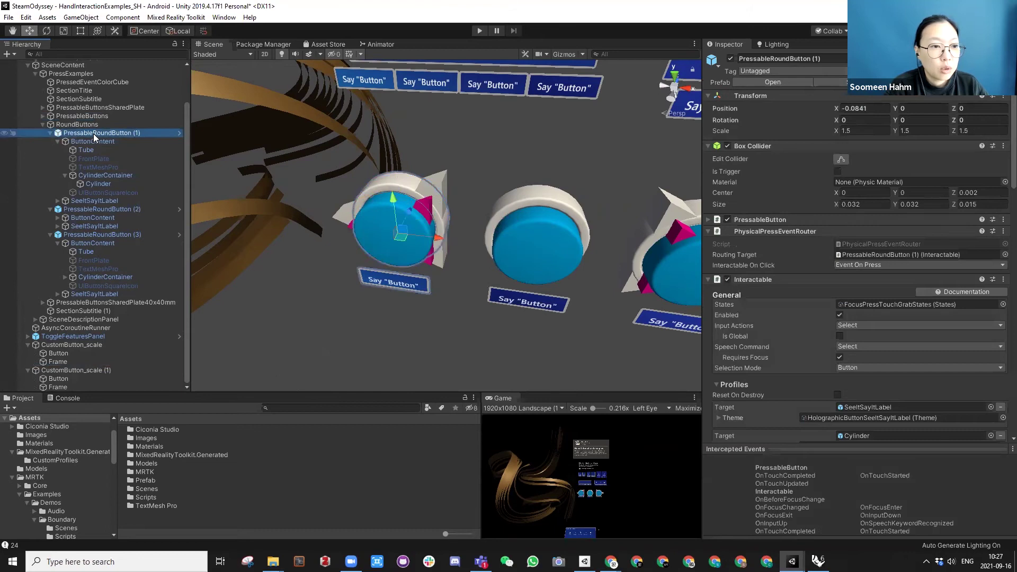
right_click(93, 134)
left_click(132, 253)
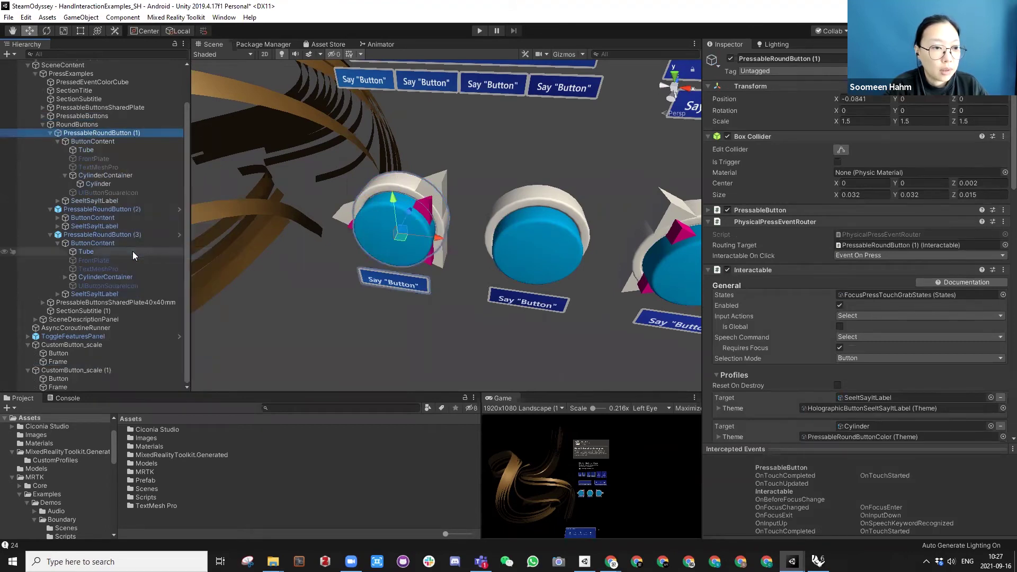
left_click(97, 234)
right_click(97, 234)
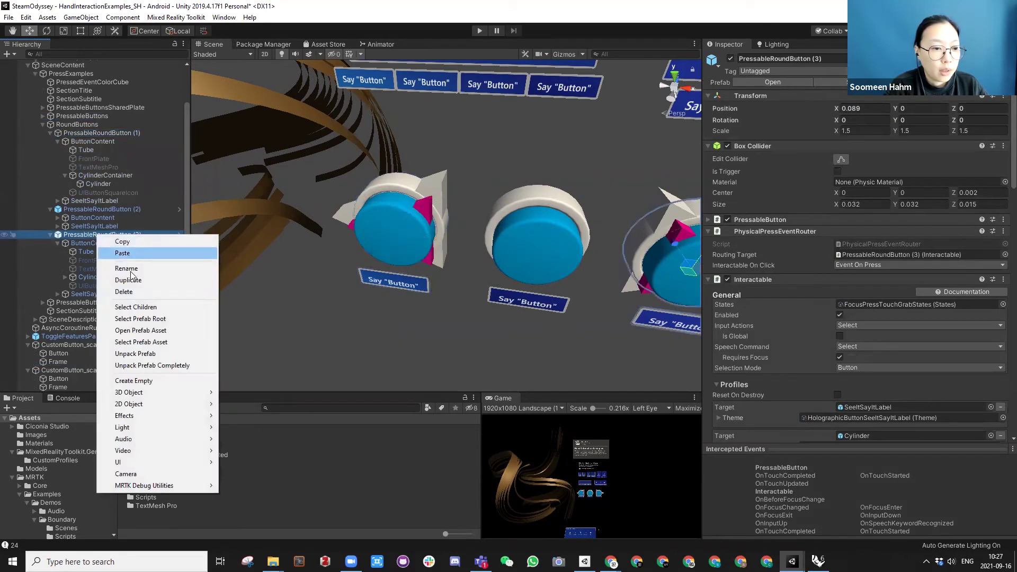
left_click(141, 354)
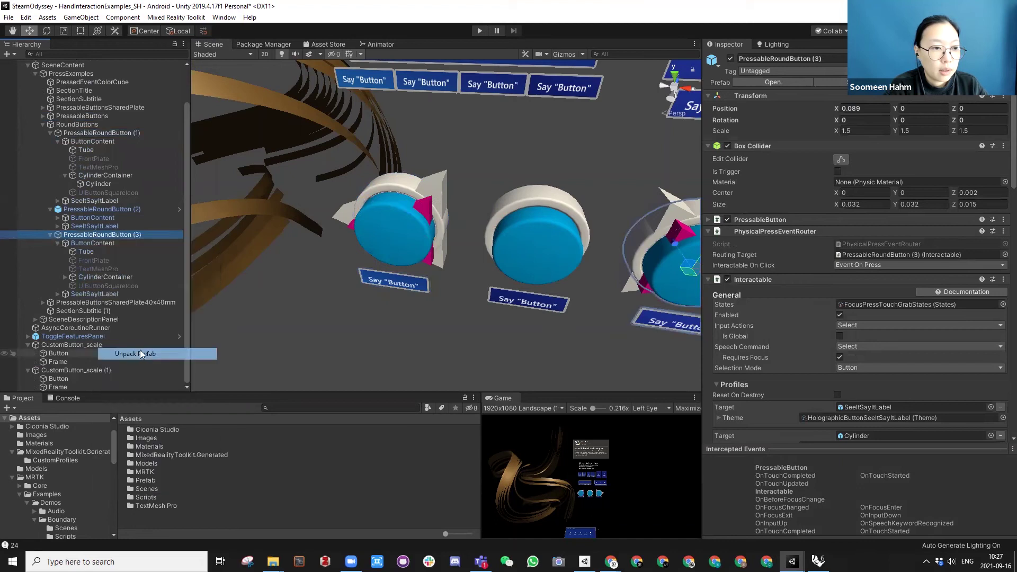
Step: Deactivate the Tube of PressableRoundButton (1) and move the Frame of CustomButton_scale below it in ButtonContent
left_click(51, 234)
left_click(50, 249)
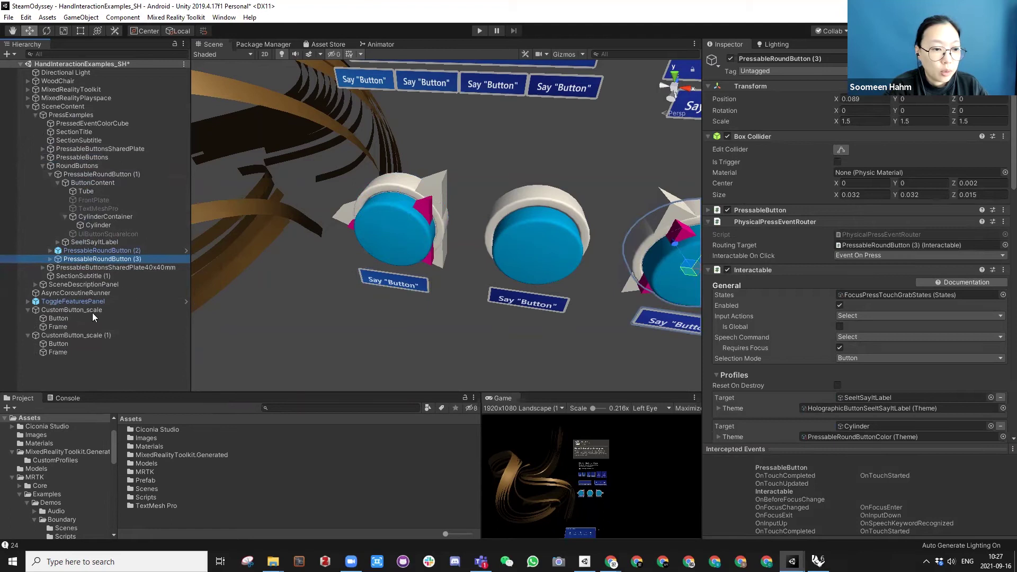
left_click(28, 335)
left_click(58, 310)
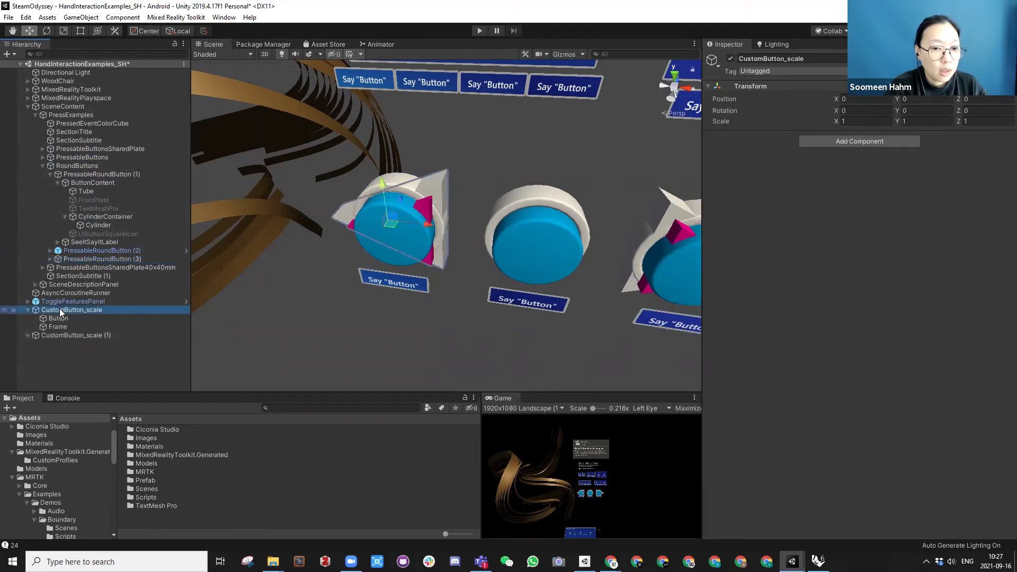
left_click(60, 317)
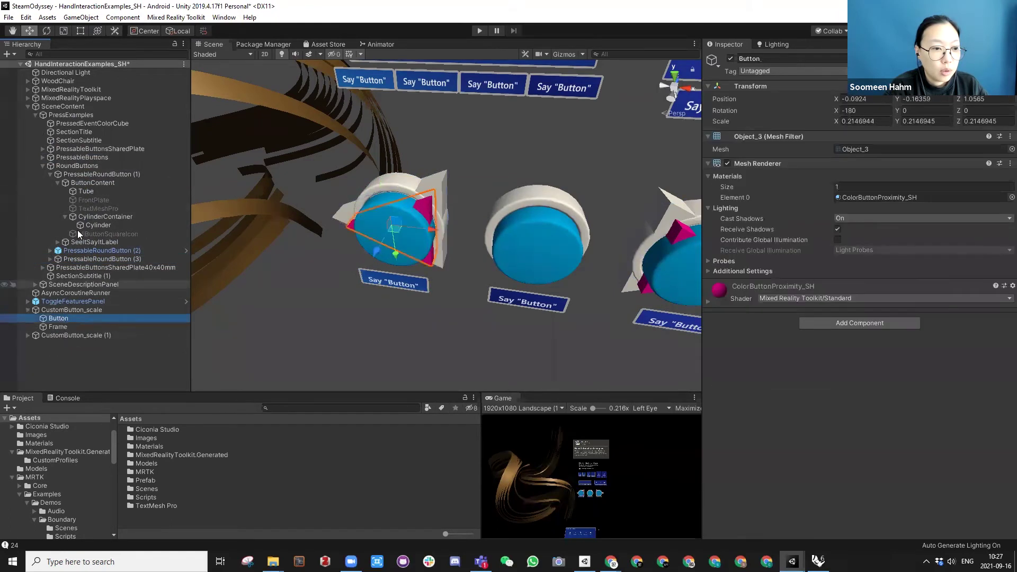
left_click(90, 192)
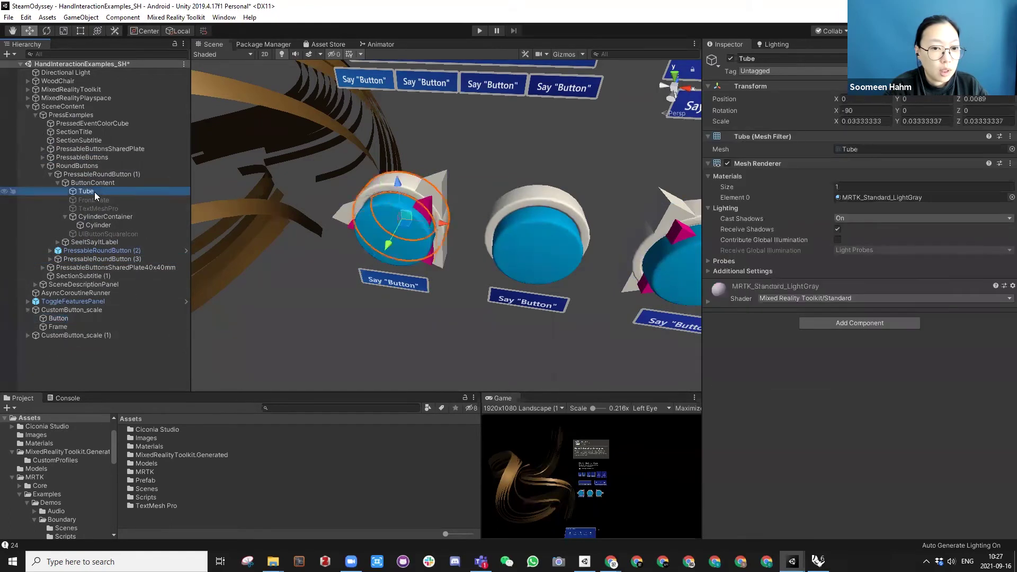
left_click(732, 59)
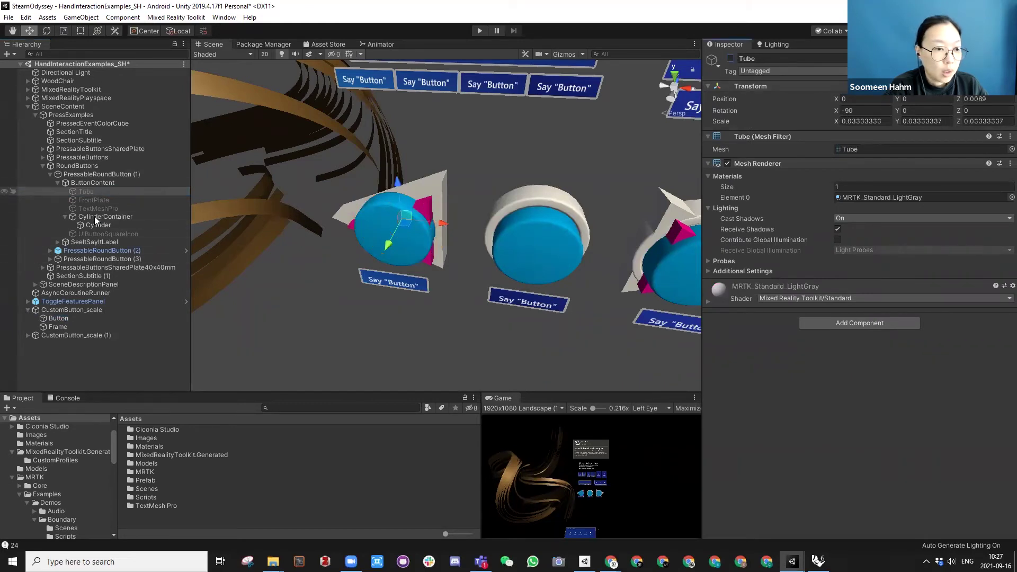
left_click_drag(60, 326, 95, 195)
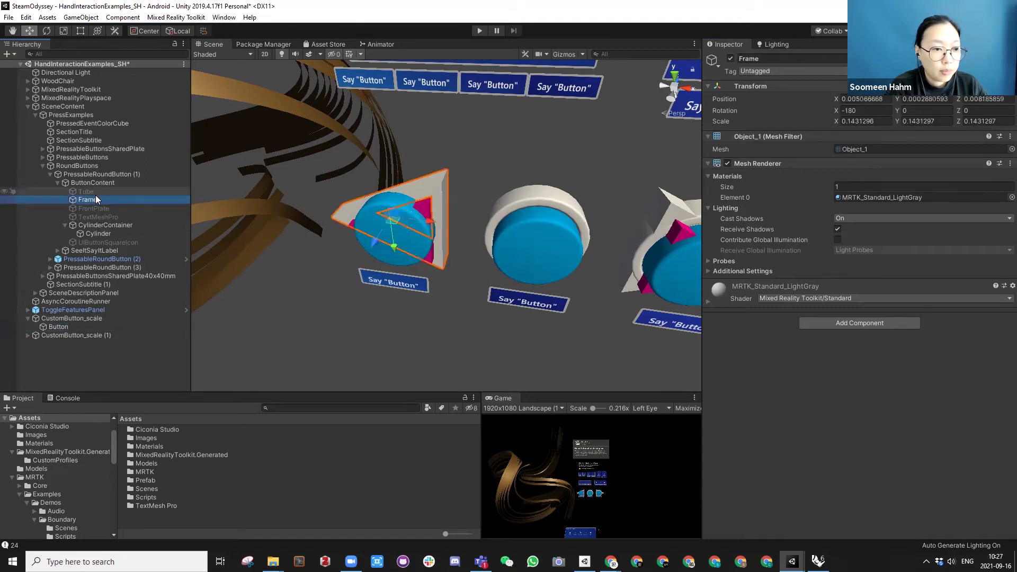
Step: Replace the first round button's Cylinder with the custom Button by deactivating Cylinder and moving Button into CylinderContainer, and delete the emptied CustomButton_scale
left_click(101, 225)
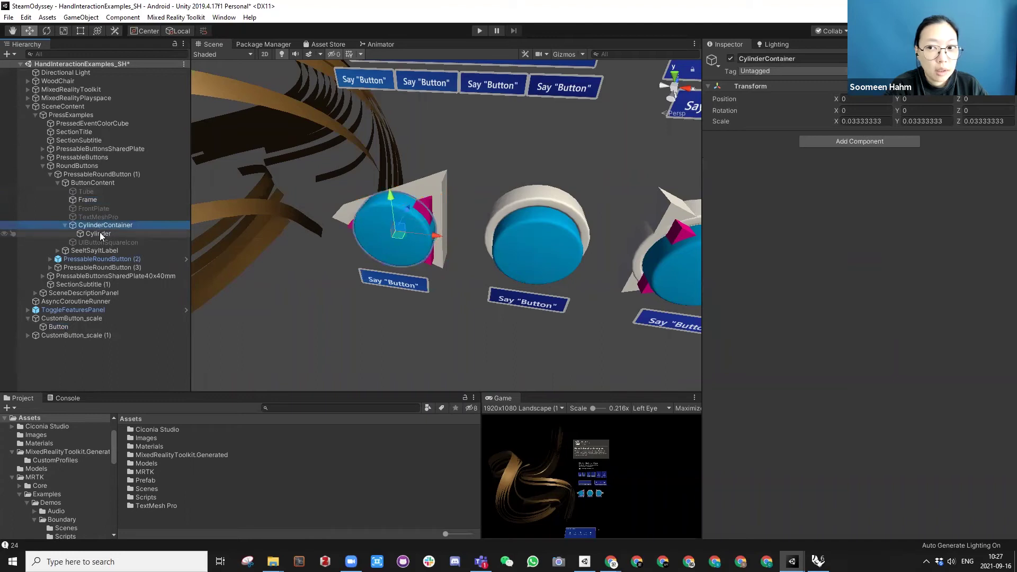
left_click(99, 234)
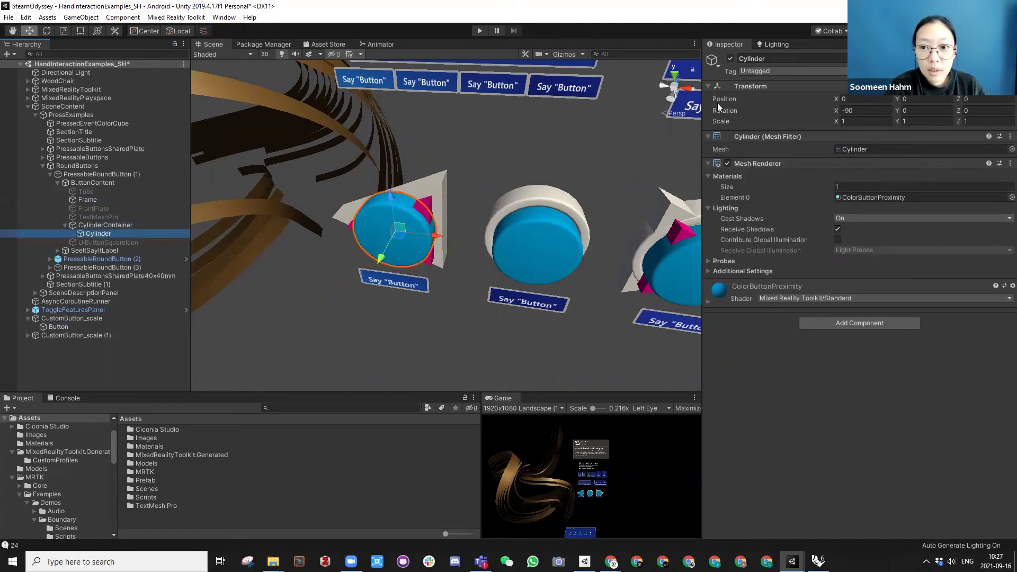
left_click(731, 58)
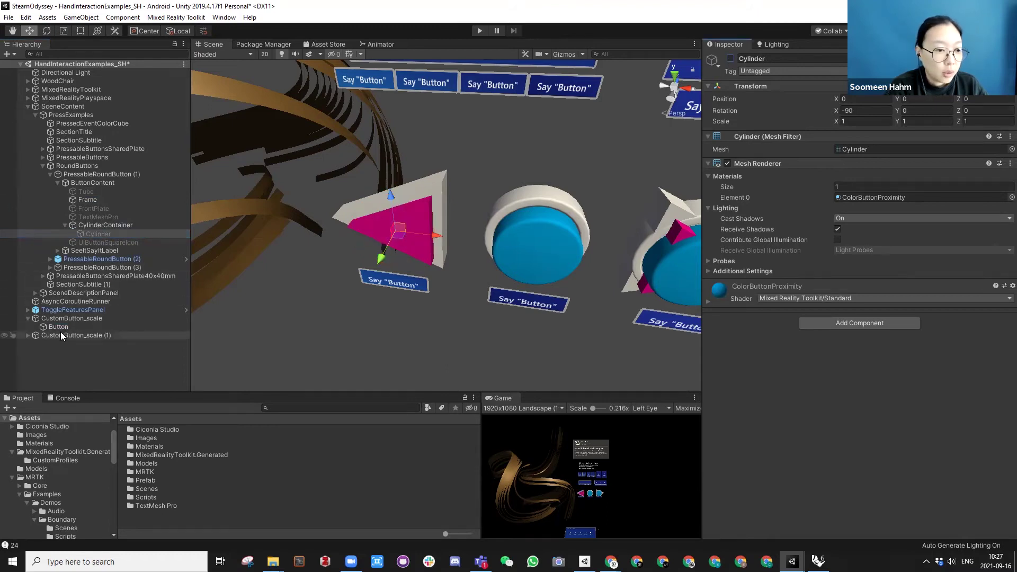
left_click_drag(61, 326, 110, 239)
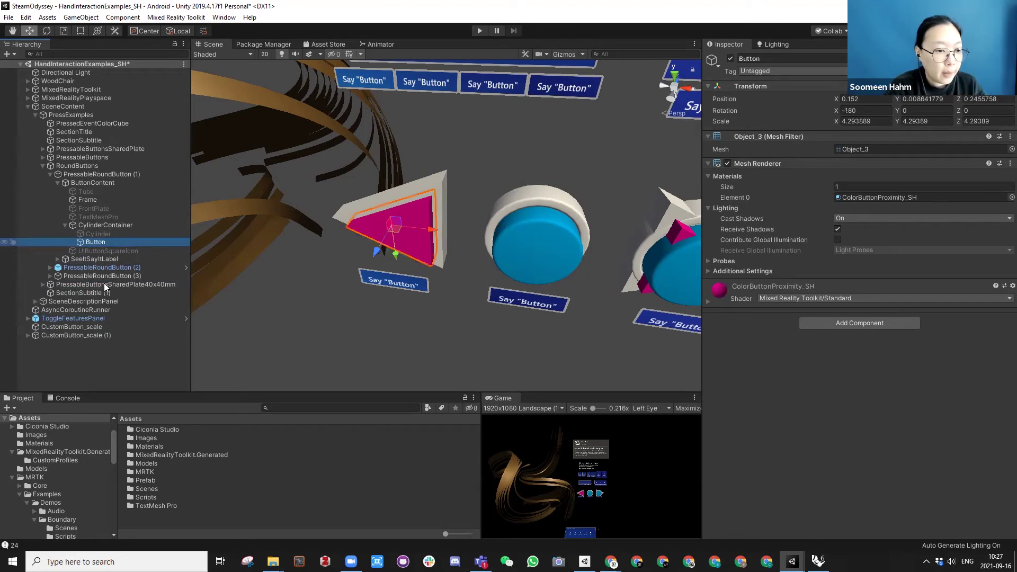
left_click(89, 324)
key("Delete")
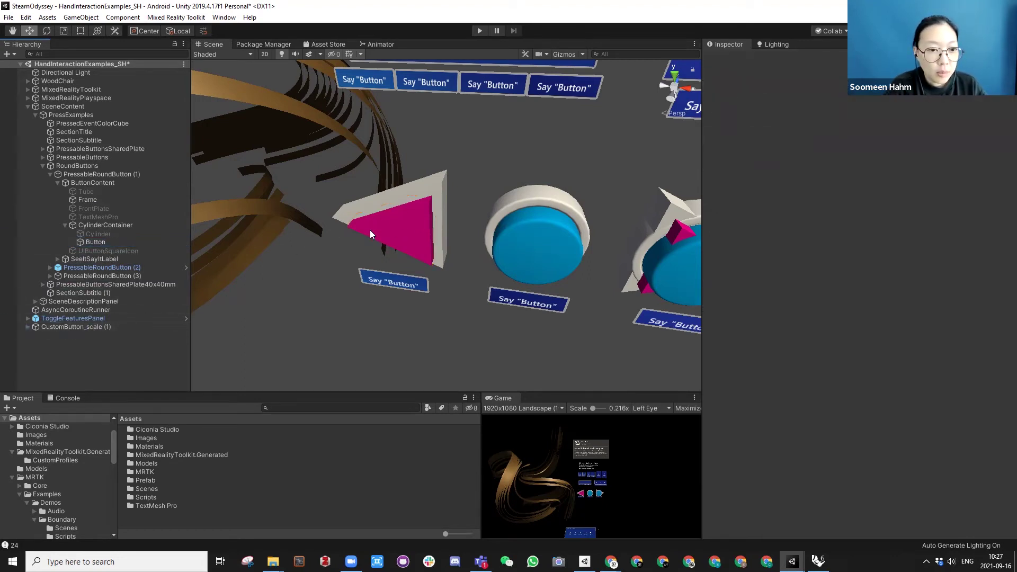
Step: Replace Cylinder with the custom Button as target of the PressableRoundButtonColor theme in the Interactable profiles of PressableRoundButton (1)
left_click(80, 174)
left_click_drag(583, 148, 450, 196, "alt")
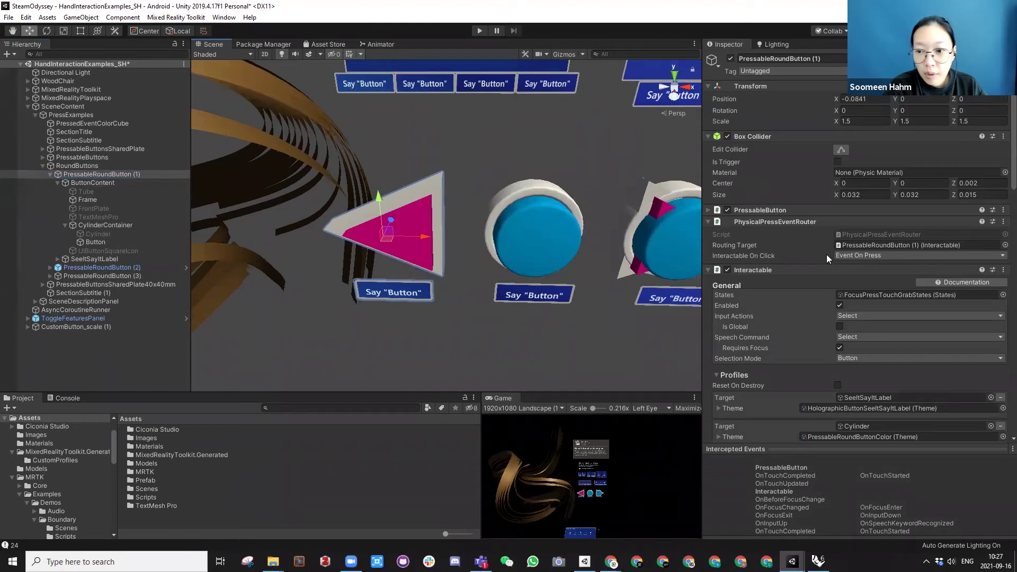
scroll(801, 267, "down", 6)
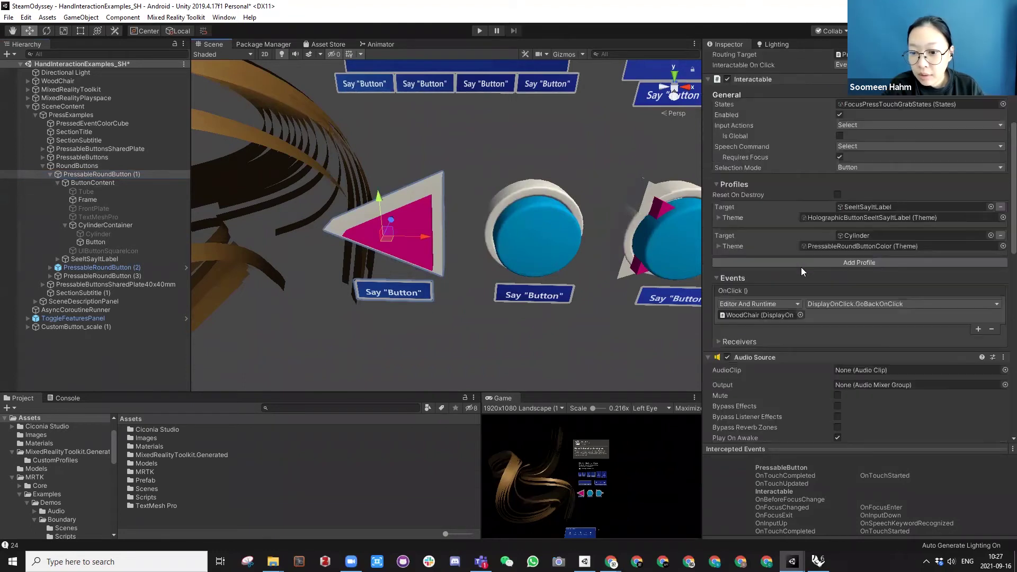
scroll(802, 267, "up", 4)
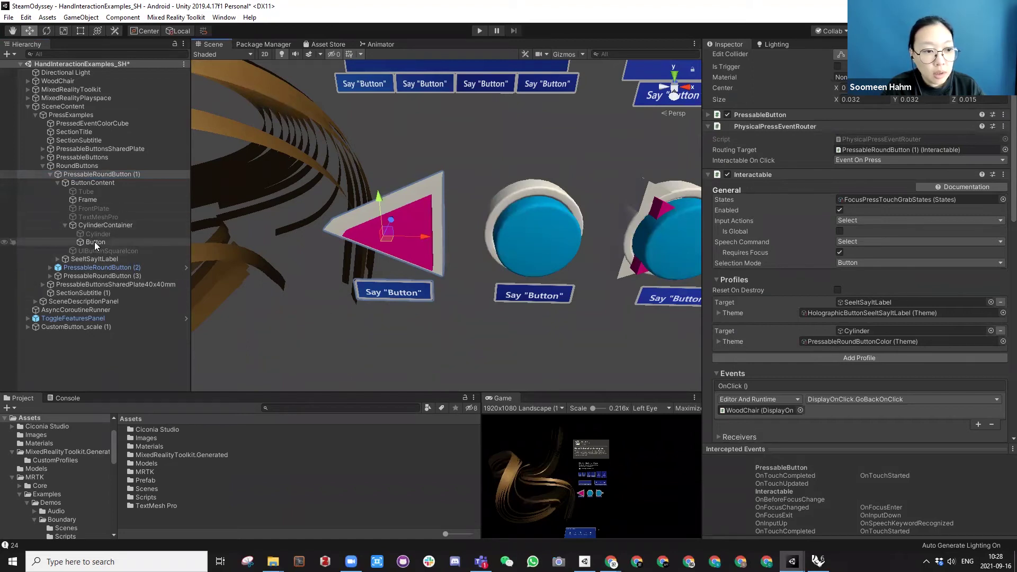
left_click_drag(95, 241, 853, 331)
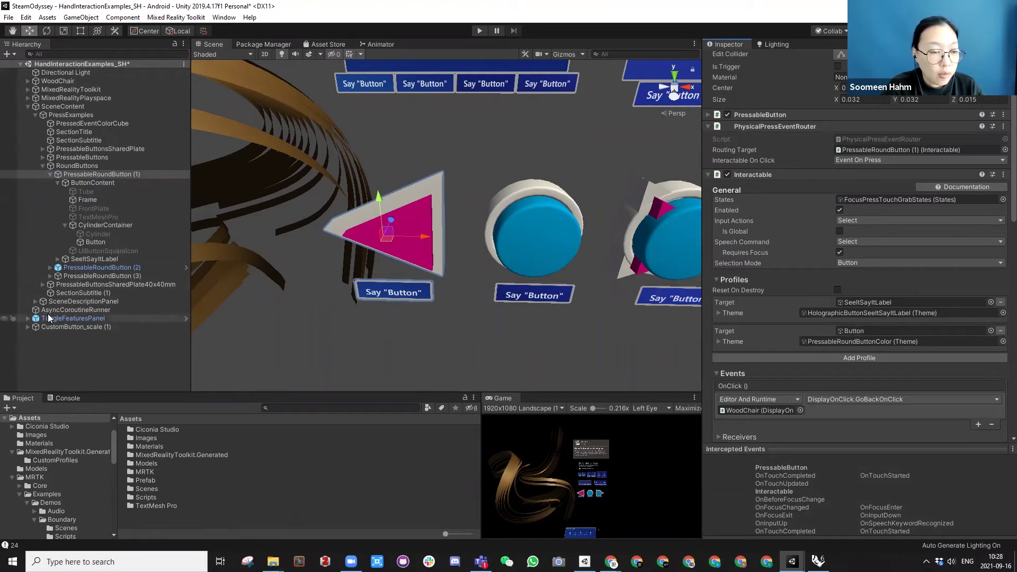
left_click(43, 166)
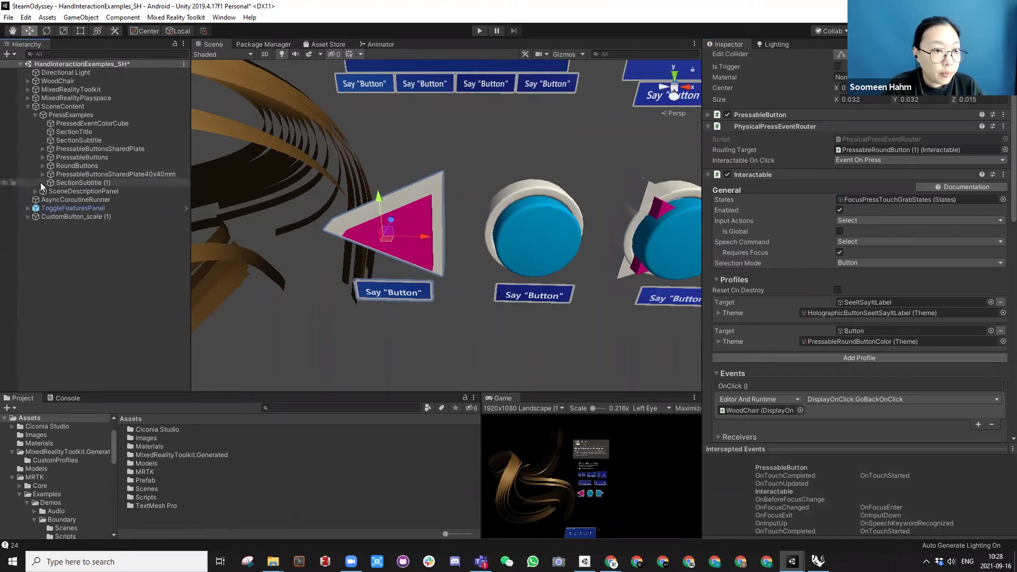
left_click(41, 175)
left_click(72, 175)
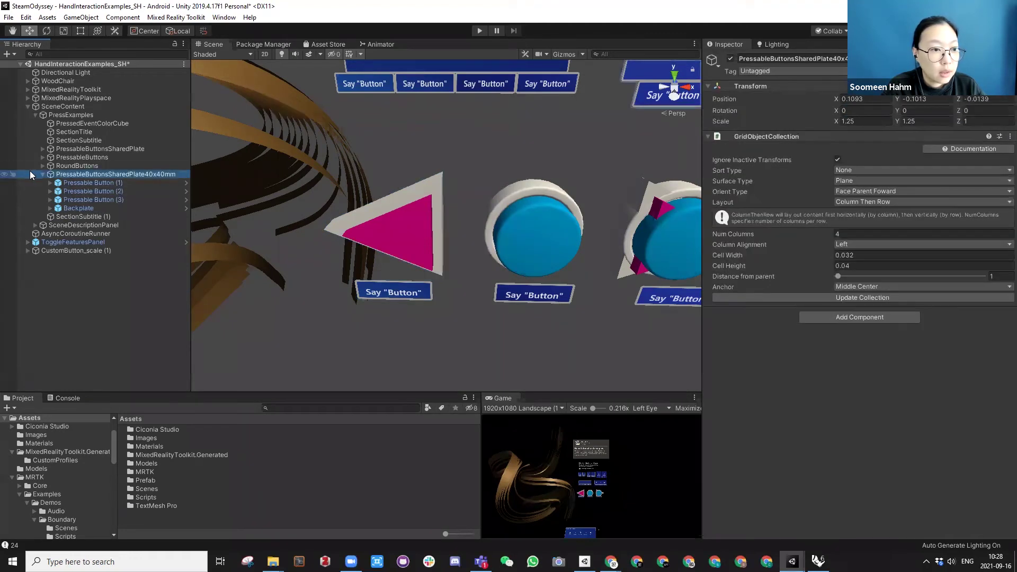
left_click(41, 174)
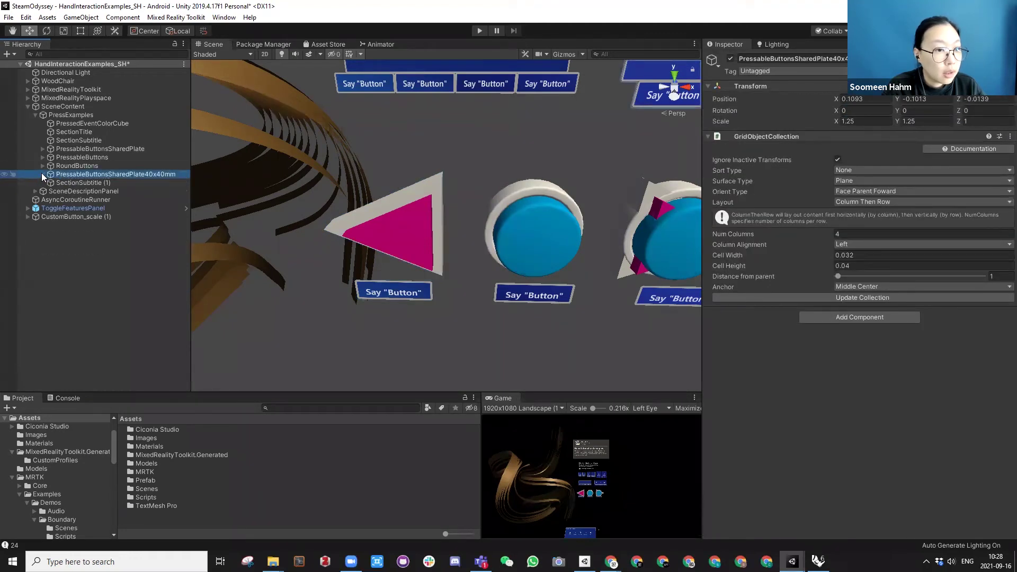
left_click(42, 158)
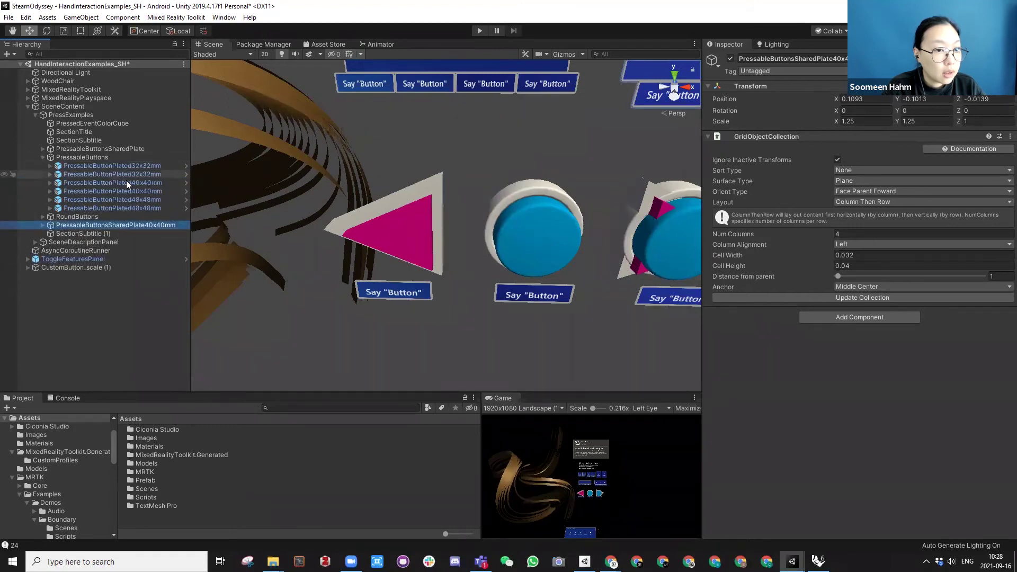
left_click(43, 158)
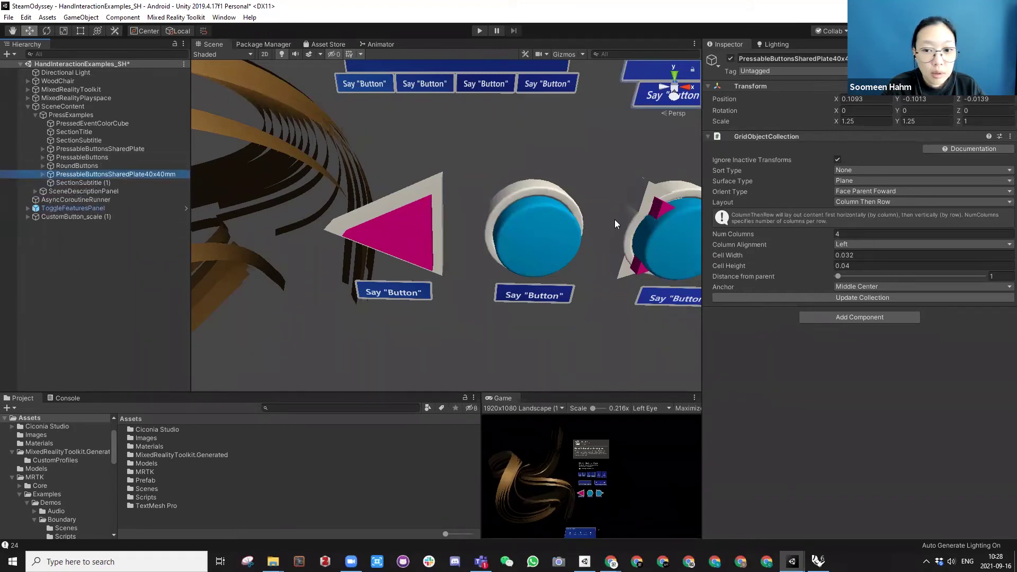
Step: Move the Frame of CustomButton_scale (1) below the Tube in PressableRoundButton (3)'s ButtonContent and deactivate that Tube
left_click(677, 193)
left_click(40, 165)
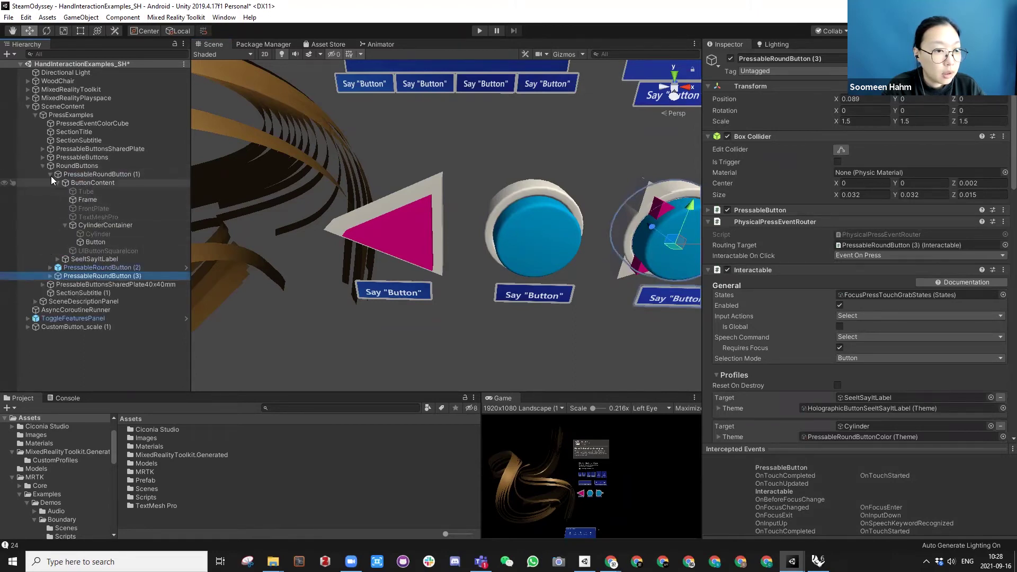
left_click(50, 175)
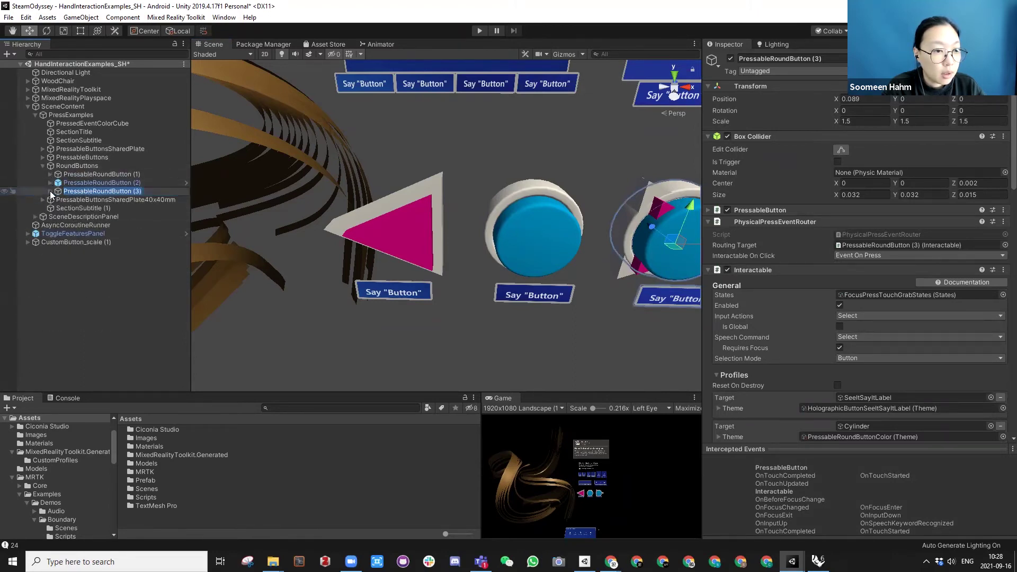
left_click(50, 192)
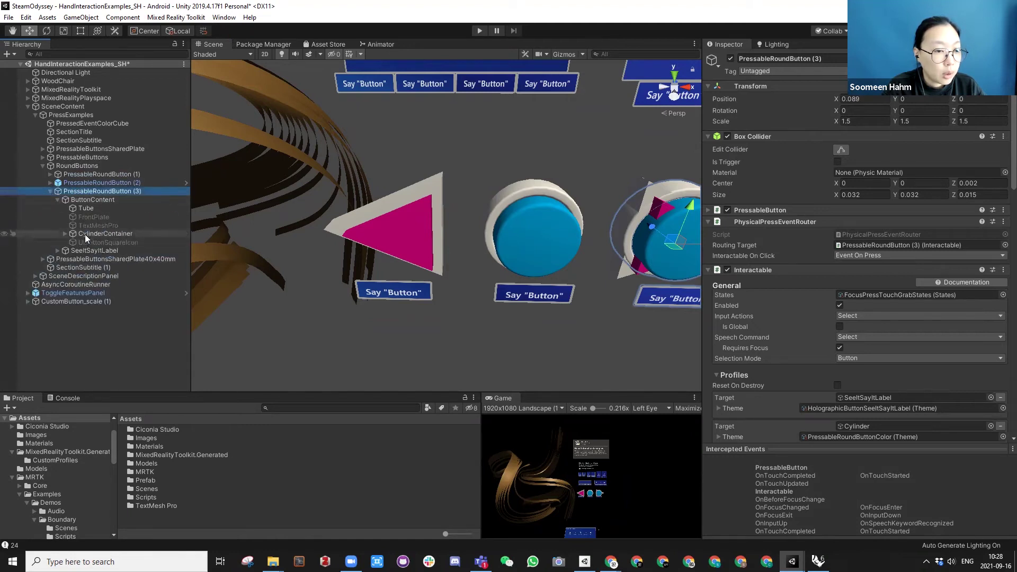
left_click(27, 302)
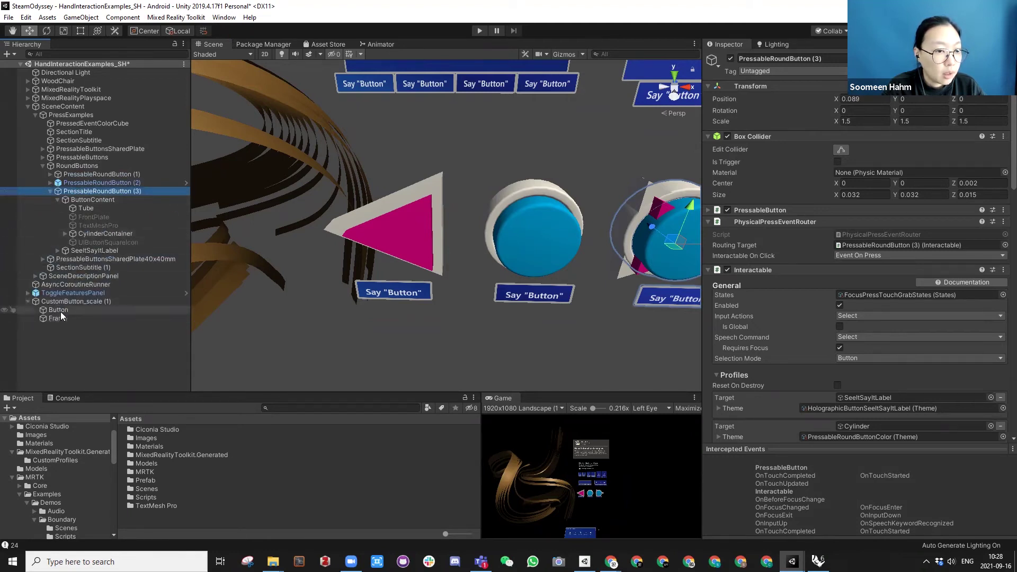
left_click(61, 310)
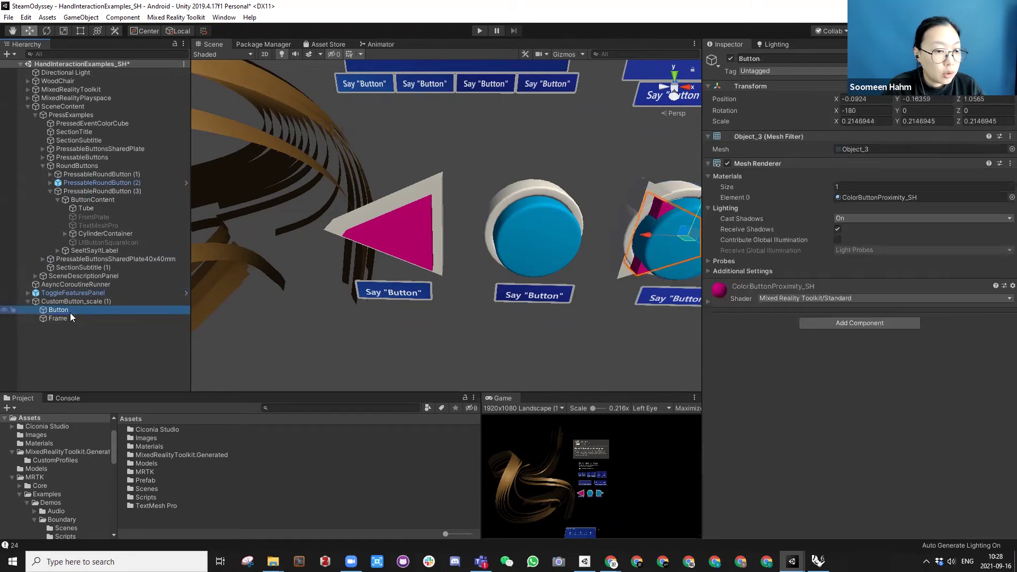
left_click(60, 318)
left_click_drag(59, 318, 88, 212)
left_click(88, 208)
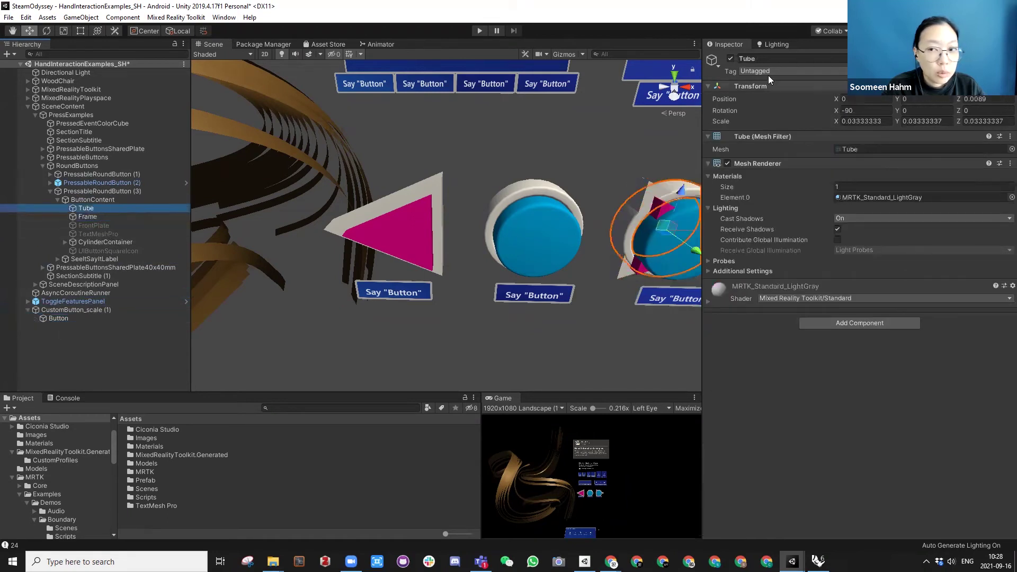
left_click(729, 58)
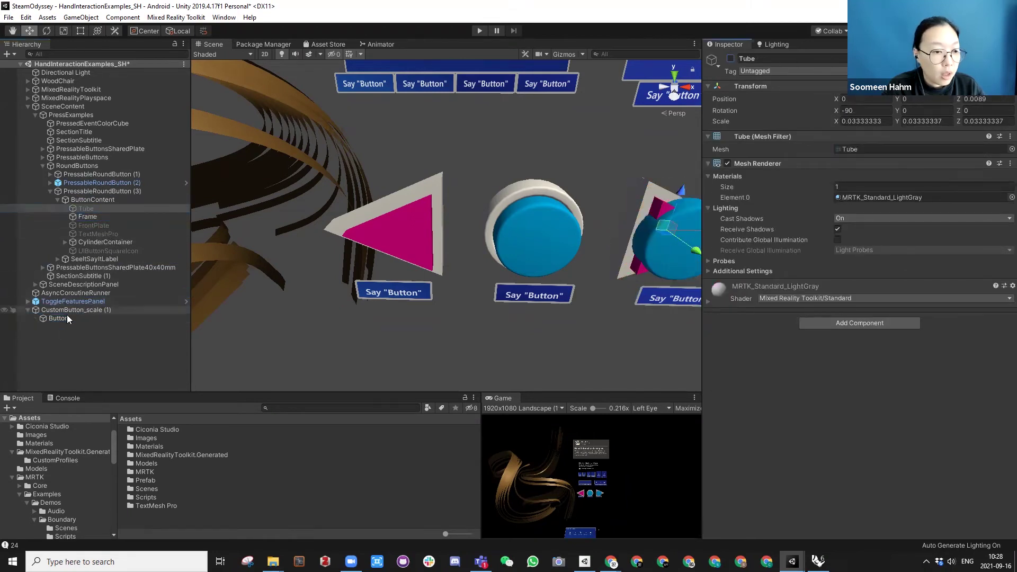
Step: Move the custom Button from CustomButton_scale (1) into the third round button's CylinderContainer and deactivate its Cylinder
left_click(64, 243)
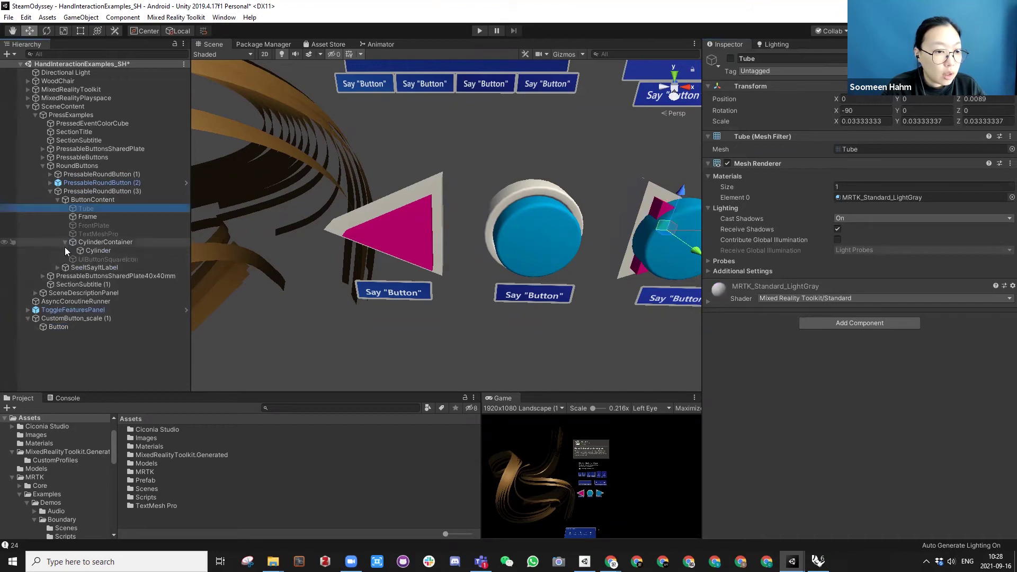
left_click_drag(57, 327, 100, 247)
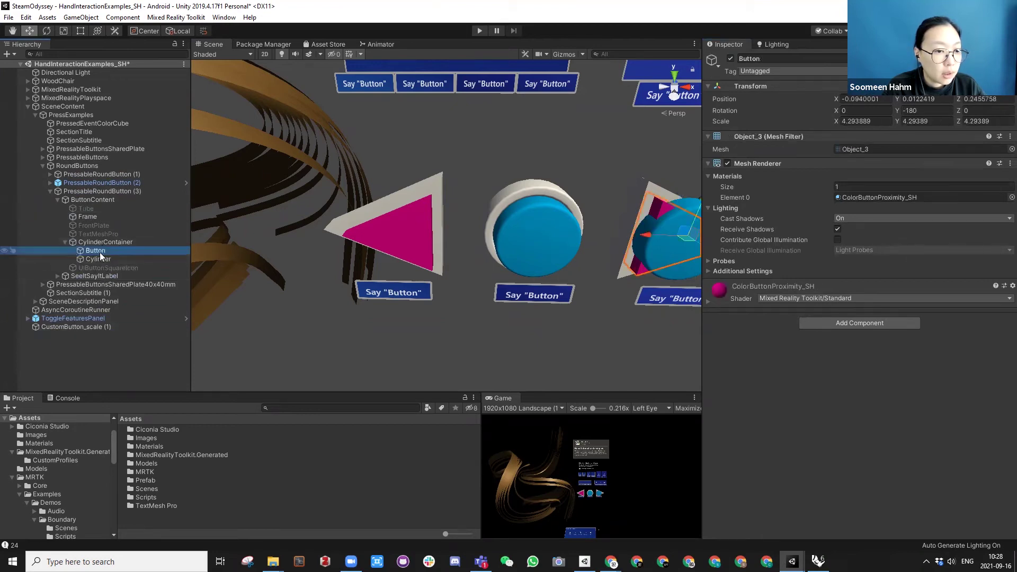
left_click(99, 259)
left_click(731, 59)
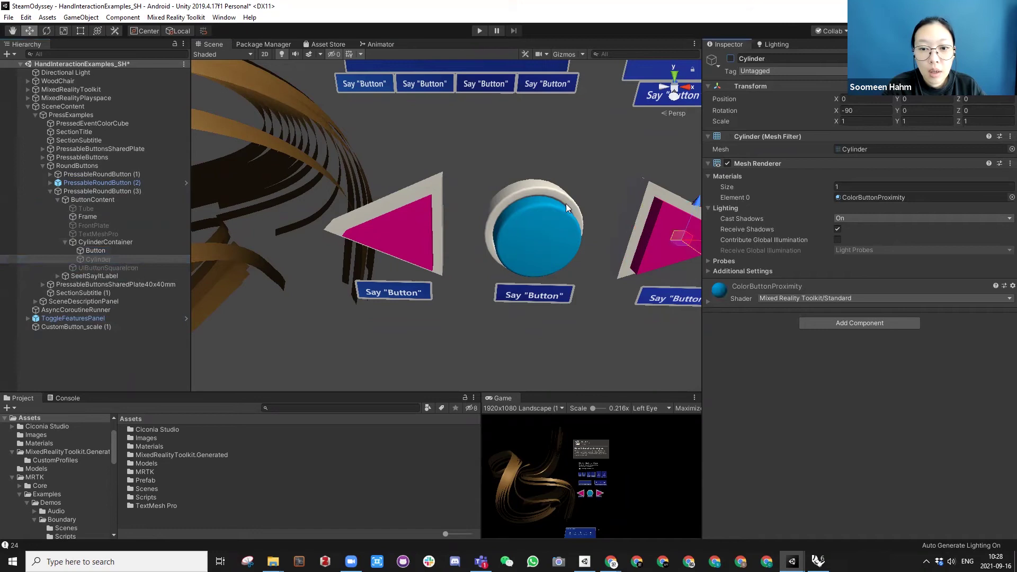
Step: Set the custom Button as target of the PressableRoundButtonColor theme in PressableRoundButton (3)'s Interactable profiles and check its PressableButton events
left_click(87, 191)
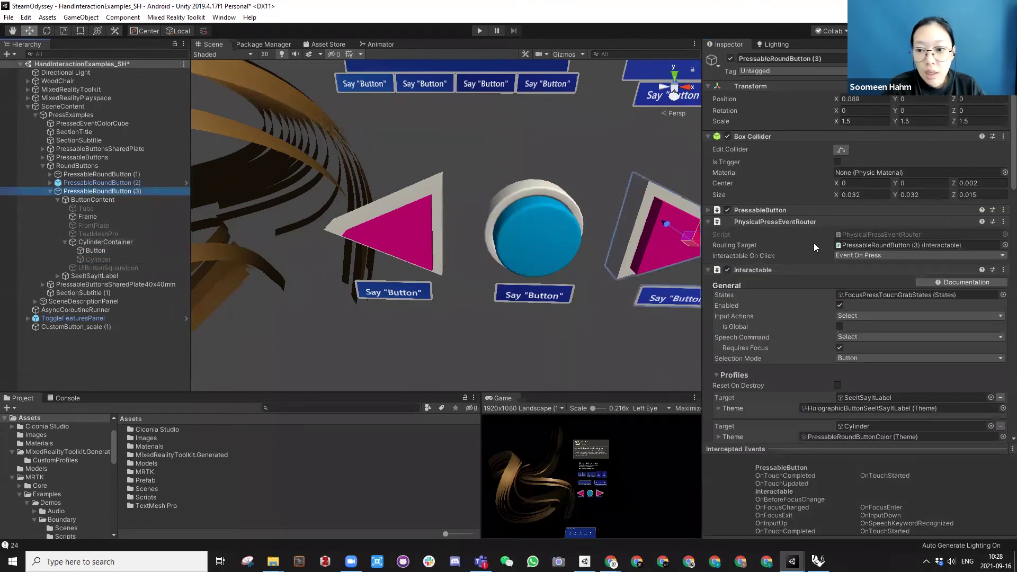
scroll(798, 242, "down", 3)
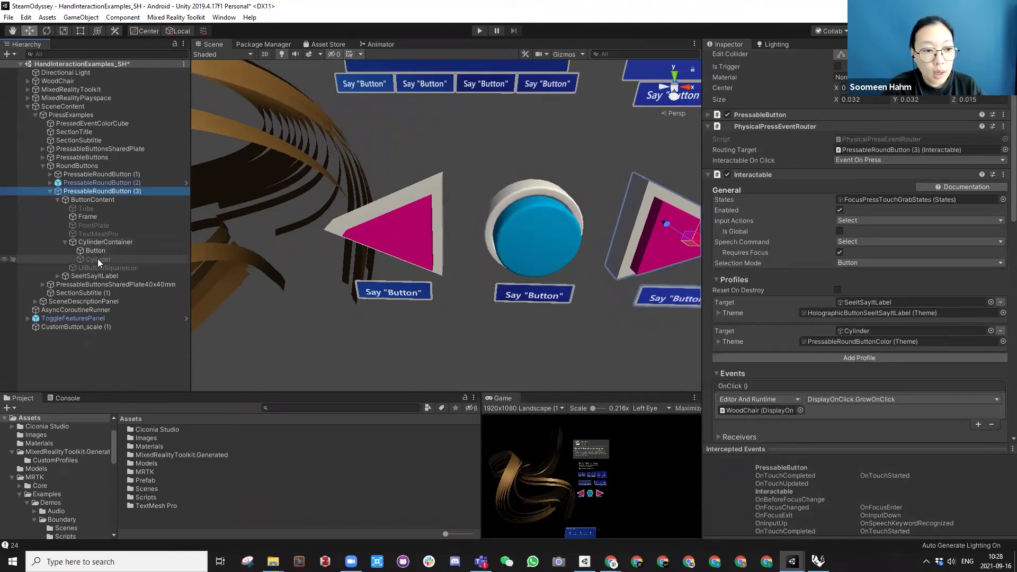
left_click_drag(96, 250, 841, 332)
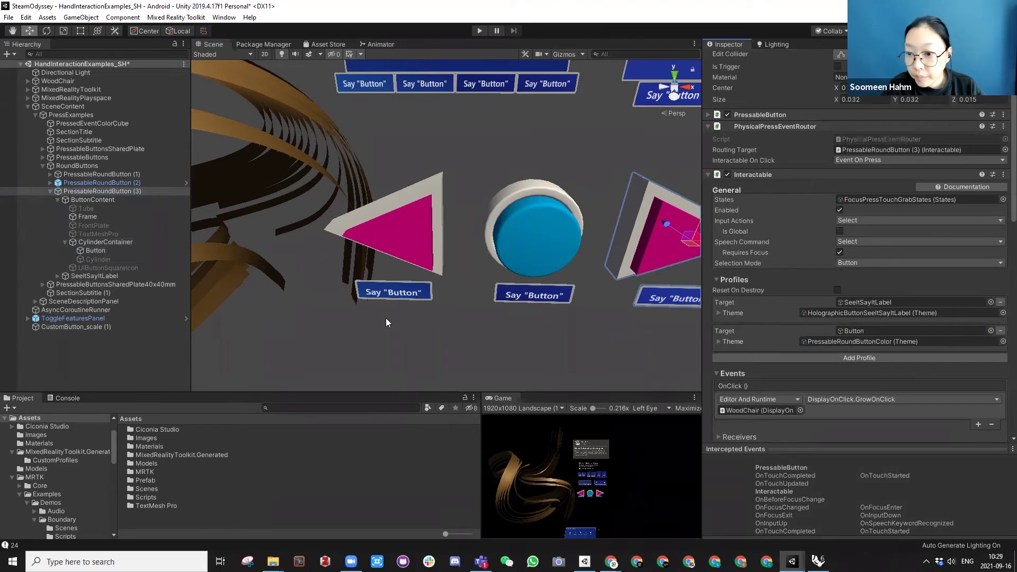
left_click(708, 115)
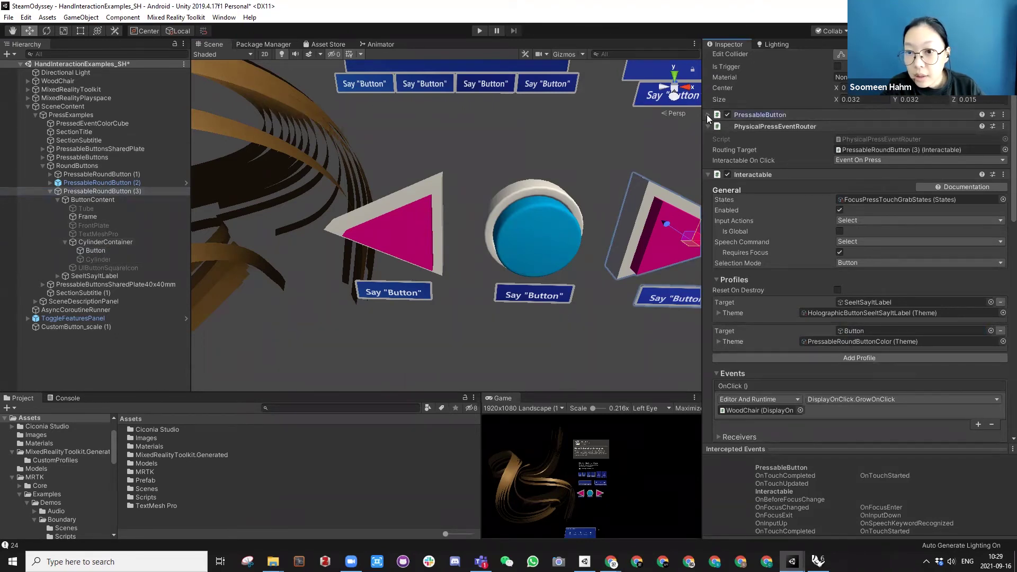
scroll(824, 275, "down", 5)
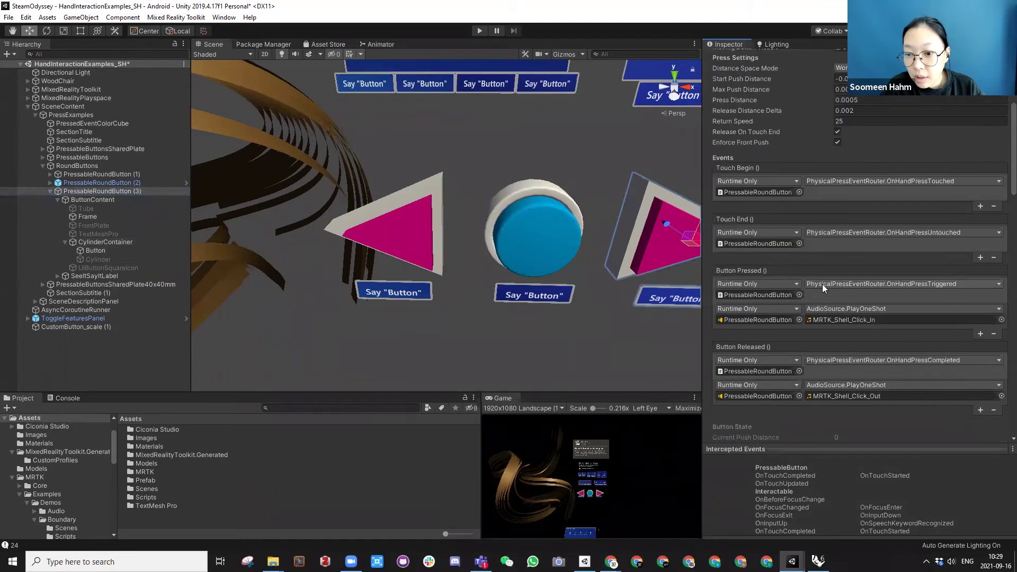
scroll(822, 286, "down", 6)
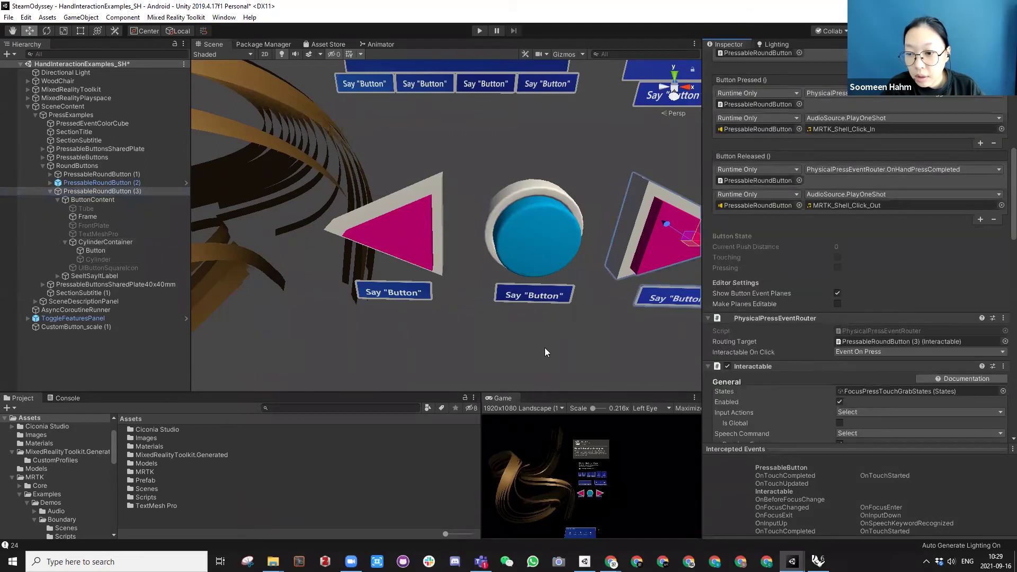
Step: Enlarge the Game view in both height and width so it takes up most of the editor's central area
left_click_drag(499, 392, 490, 243)
left_click_drag(481, 303, 173, 299)
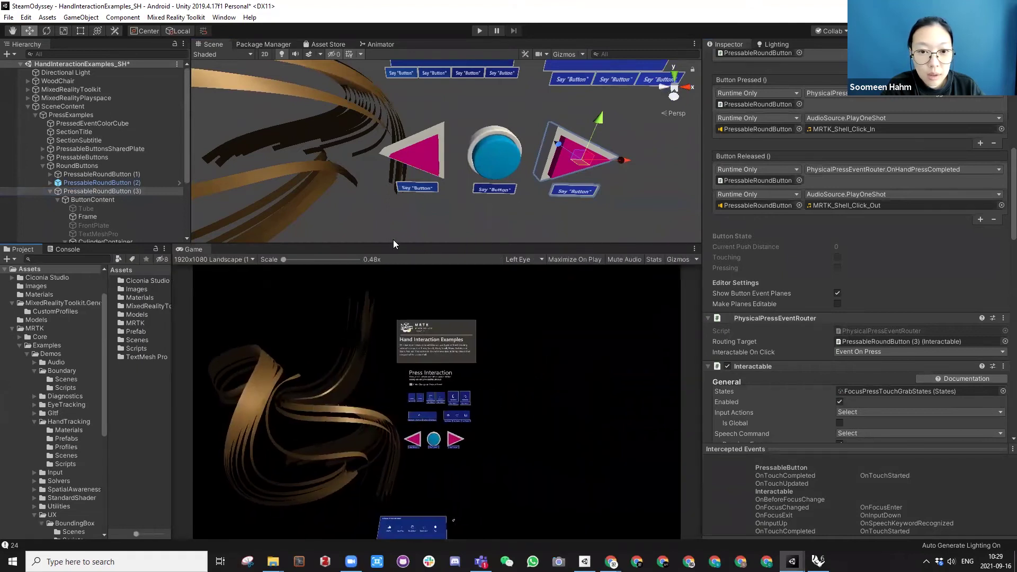
left_click_drag(393, 243, 429, 56)
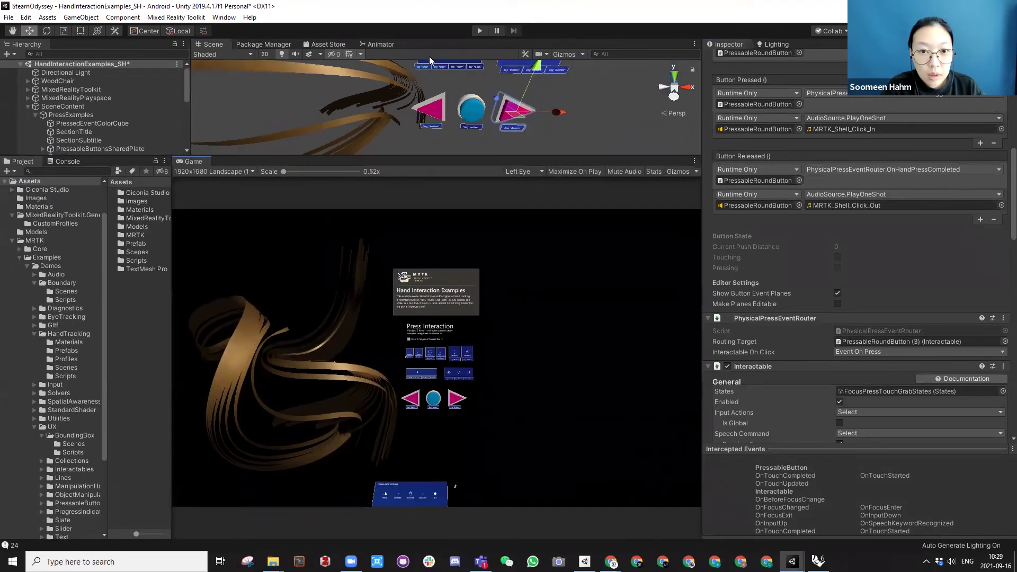
Step: Run the scene in Play mode, angle the camera toward the three buttons and test the middle round button
left_click(479, 31)
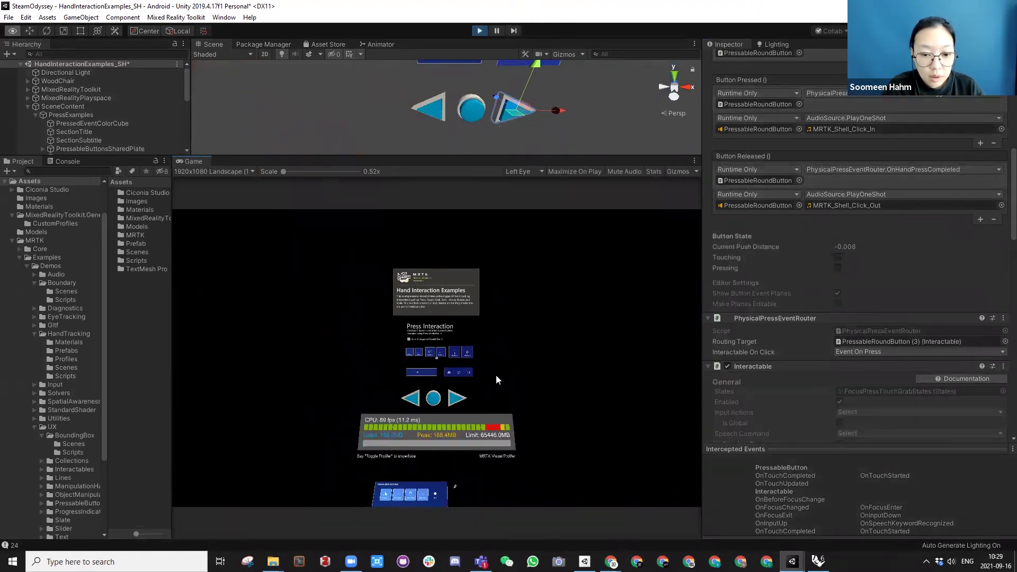
mouse_move(504, 374)
right_mouse_down()
mouse_move(501, 419)
mouse_move(486, 393)
mouse_move(488, 366)
mouse_move(431, 363)
right_mouse_up()
left_click(438, 365)
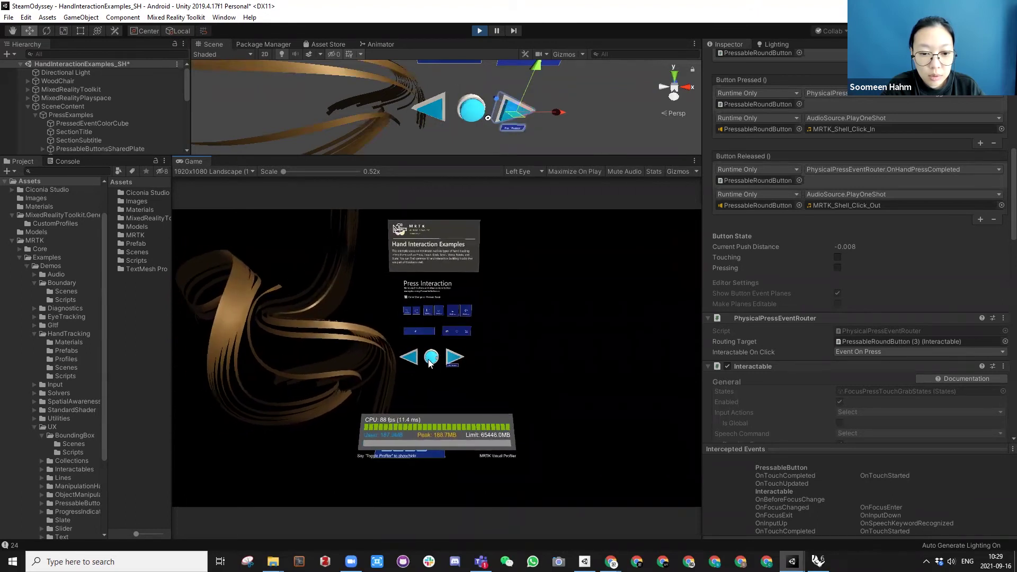
Step: Play-test the round and arrow buttons from several view angles, restarting the run once, and exit Play mode
right_click_drag(516, 366, 506, 365)
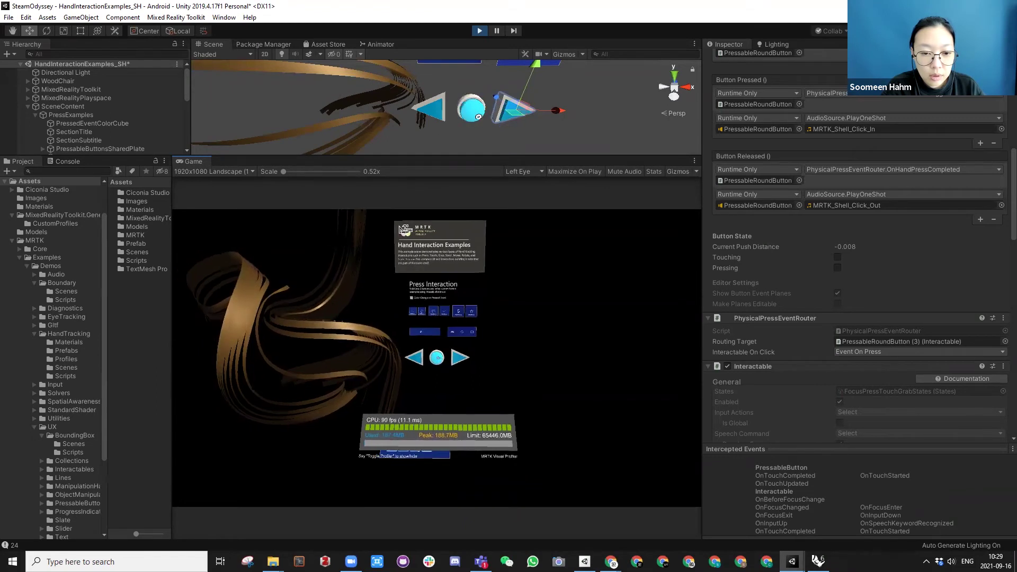
left_click(479, 31)
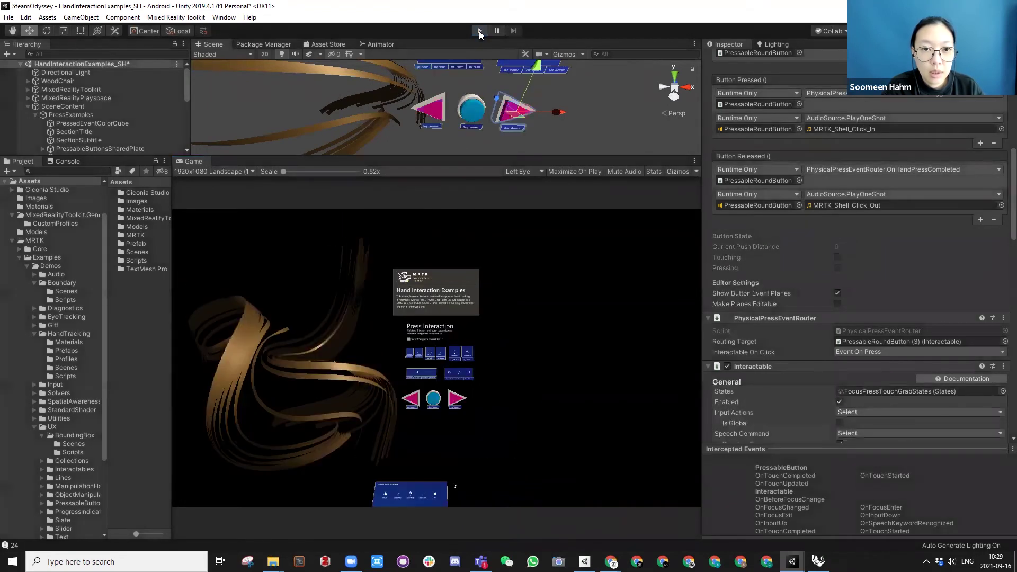
left_click(479, 31)
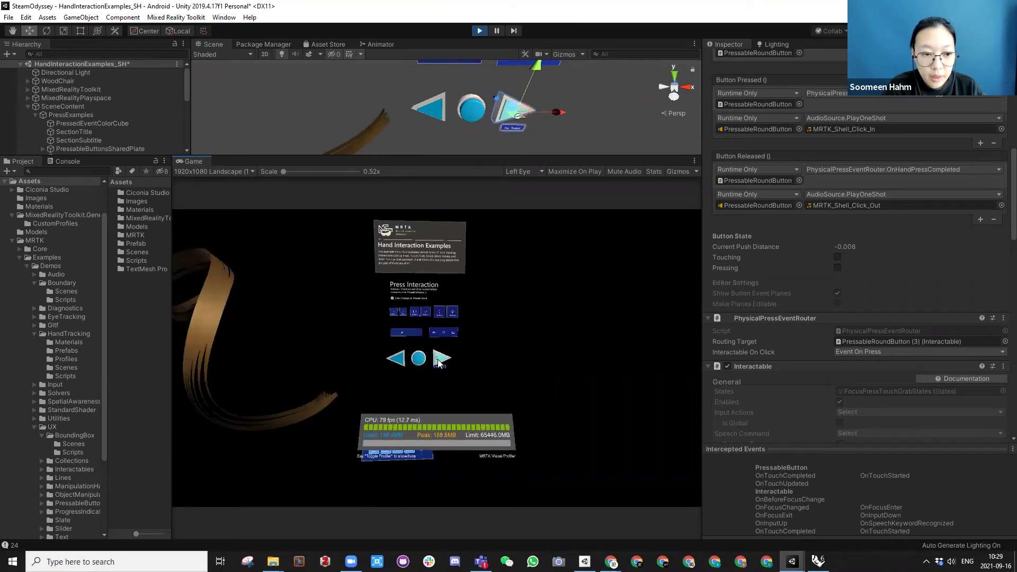
mouse_move(467, 364)
right_mouse_down()
mouse_move(446, 370)
mouse_move(438, 360)
mouse_move(463, 368)
right_mouse_up()
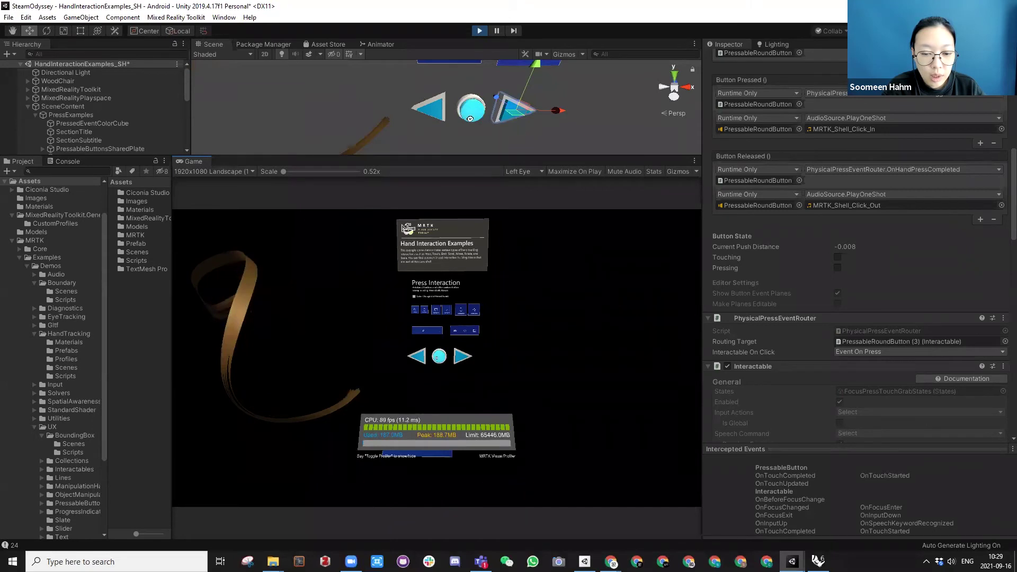
right_click_drag(439, 357, 443, 357)
left_click(479, 31)
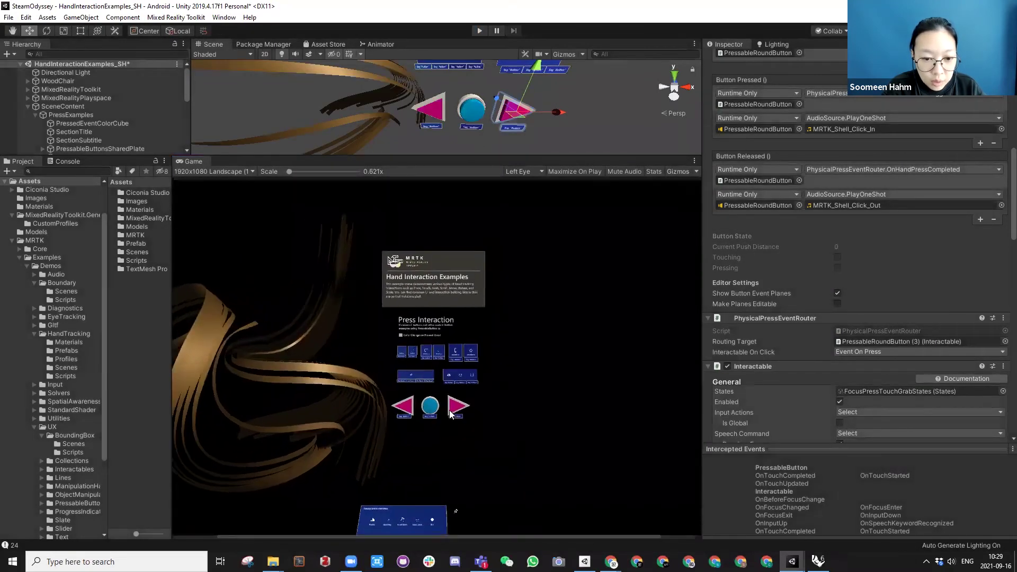
Step: Enlarge the Scene view and widen the Game view beneath it
scroll(445, 407, "down", 2)
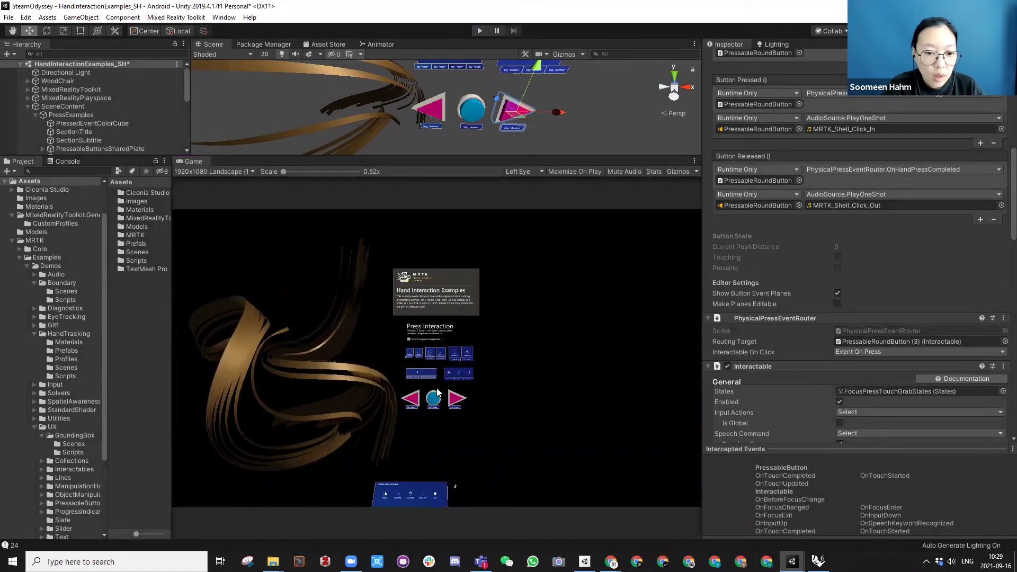
left_click_drag(457, 157, 318, 342)
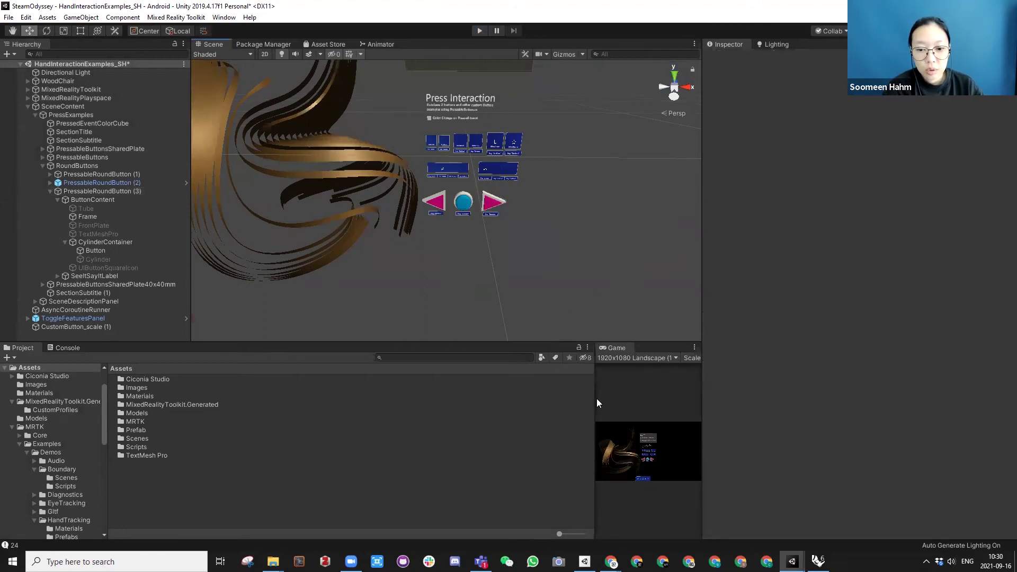
left_click_drag(595, 401, 280, 392)
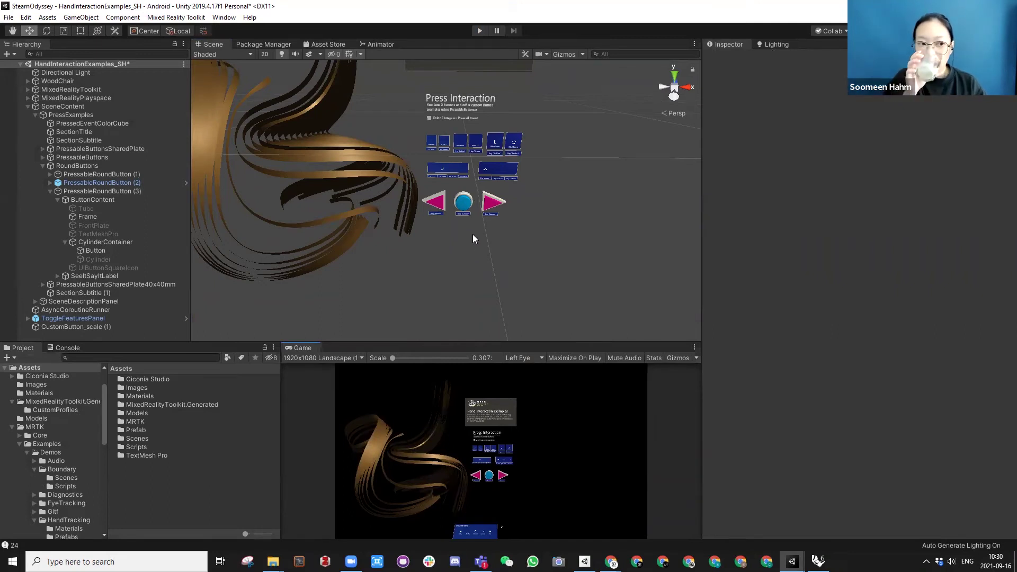
Step: Examine the components of PressableRoundButton (1), down to its Interactable profiles, click event and audio settings
left_click(490, 204)
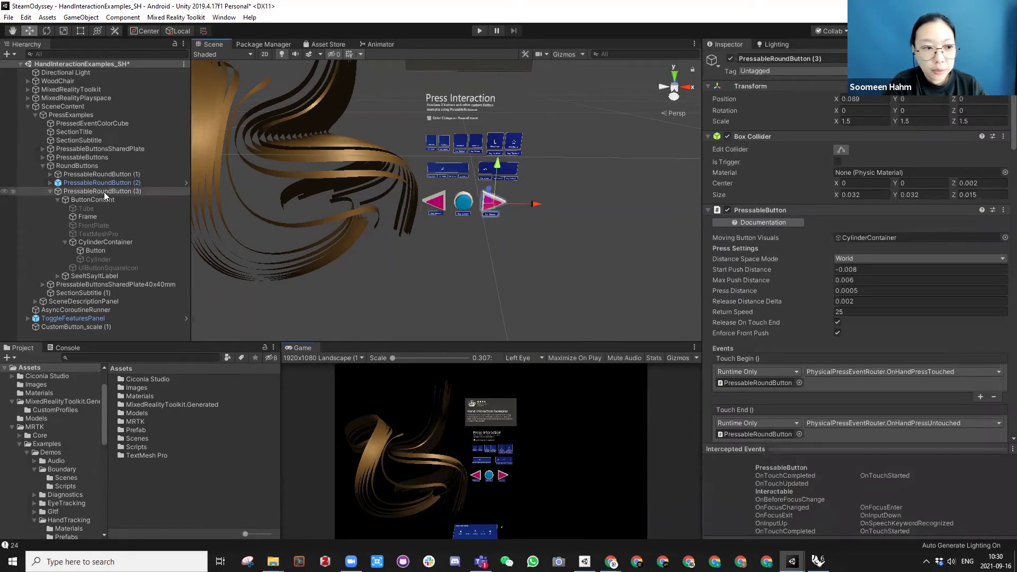
left_click(51, 174)
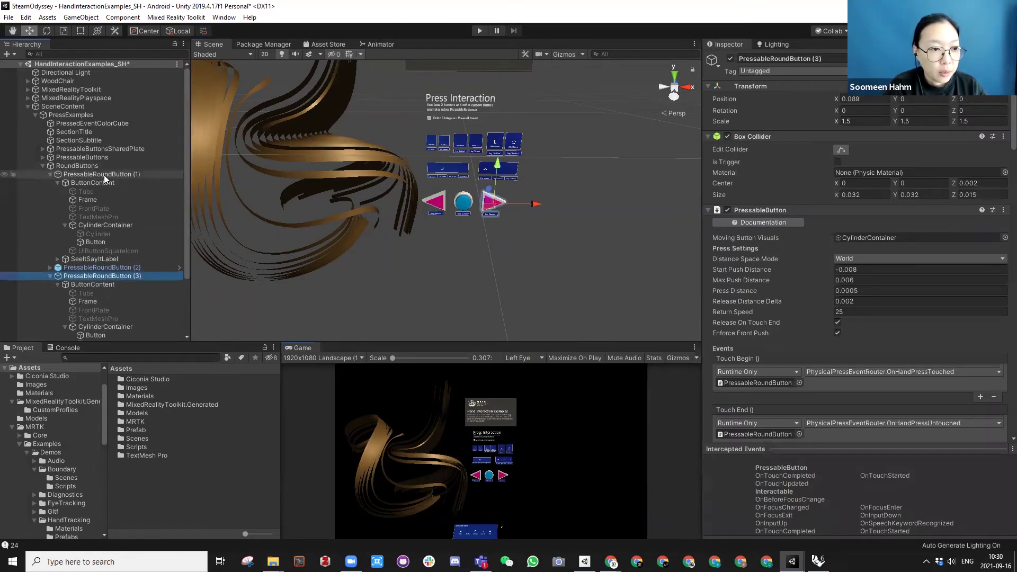
left_click(102, 174)
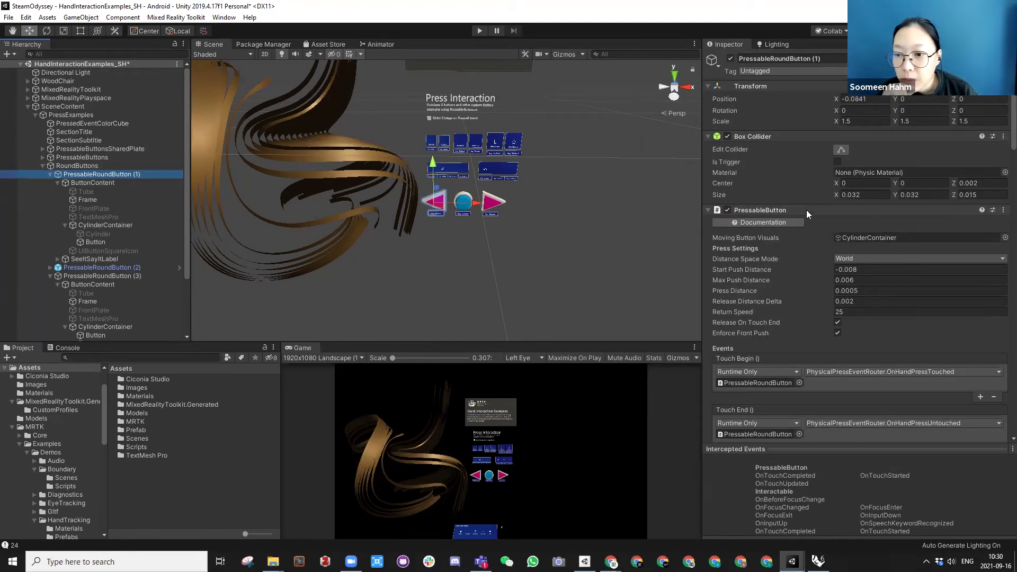
scroll(809, 225, "down", 10)
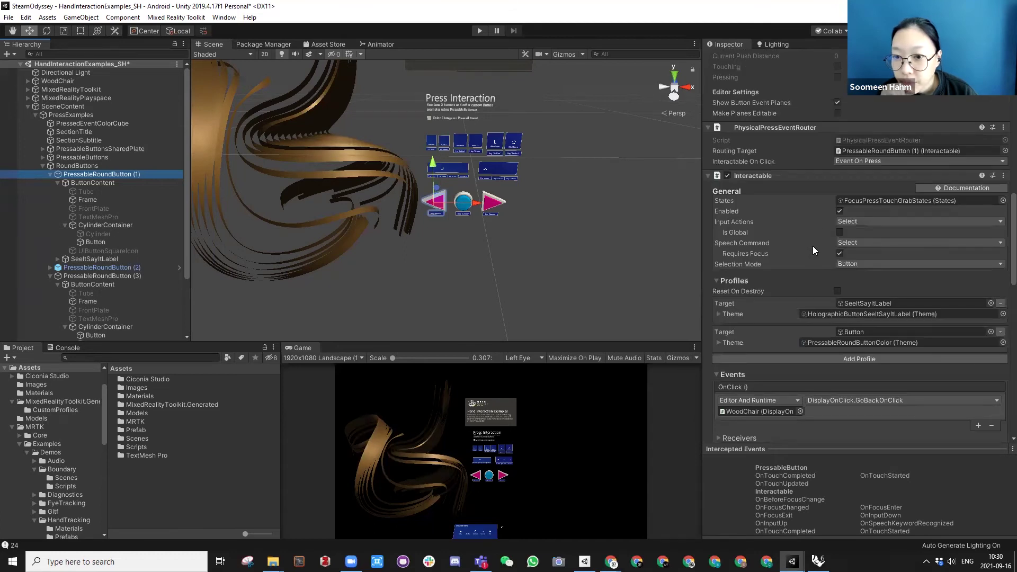
scroll(807, 229, "down", 15)
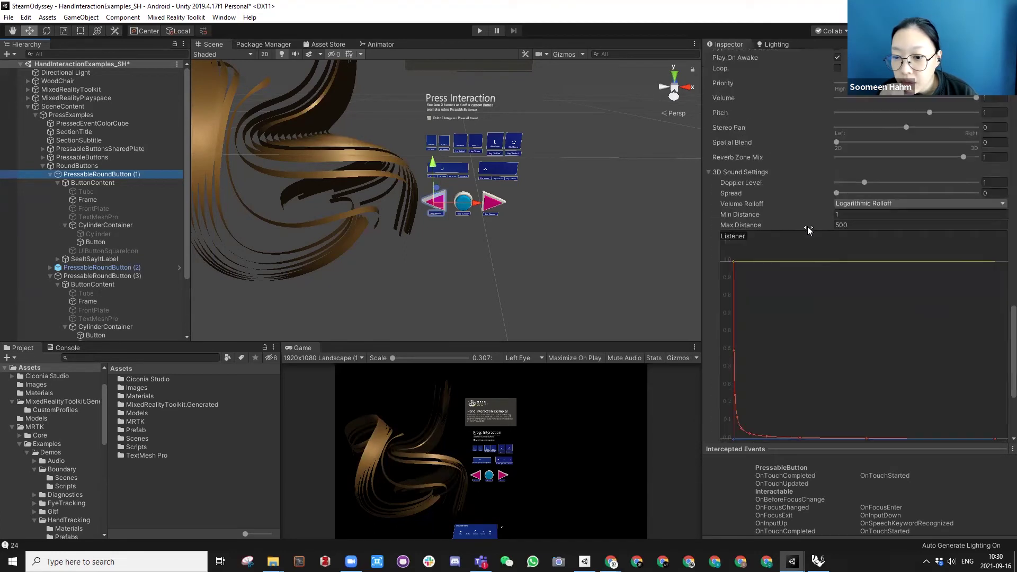
scroll(809, 264, "up", 3)
scroll(809, 264, "down", 3)
scroll(810, 264, "up", 10)
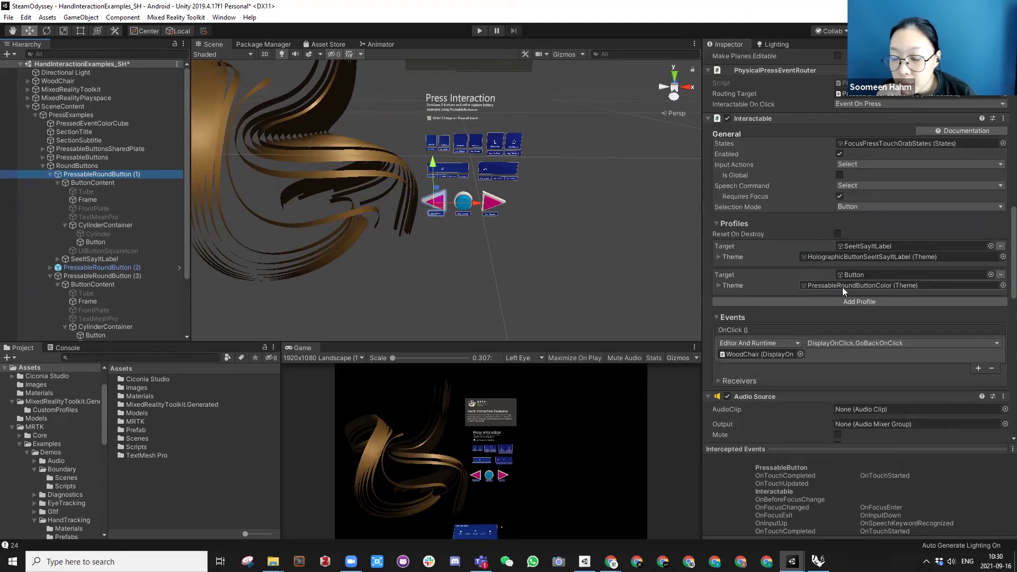
Step: Locate the PressableRoundButtonColor theme asset and compare its state properties with those of the PressableRoundButton theme
left_click(888, 286)
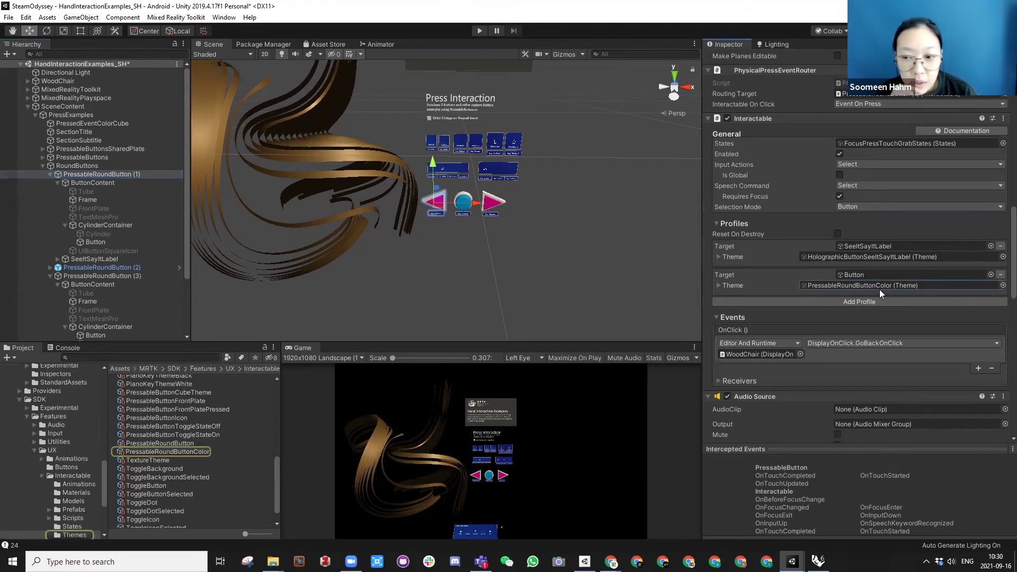
left_click(171, 452)
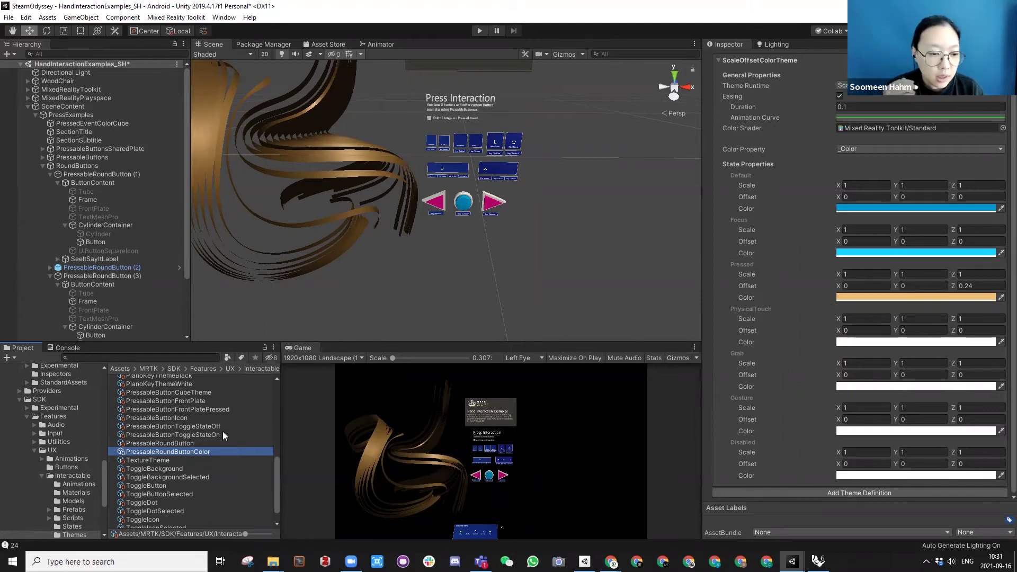
scroll(176, 429, "up", 2)
scroll(176, 429, "down", 2)
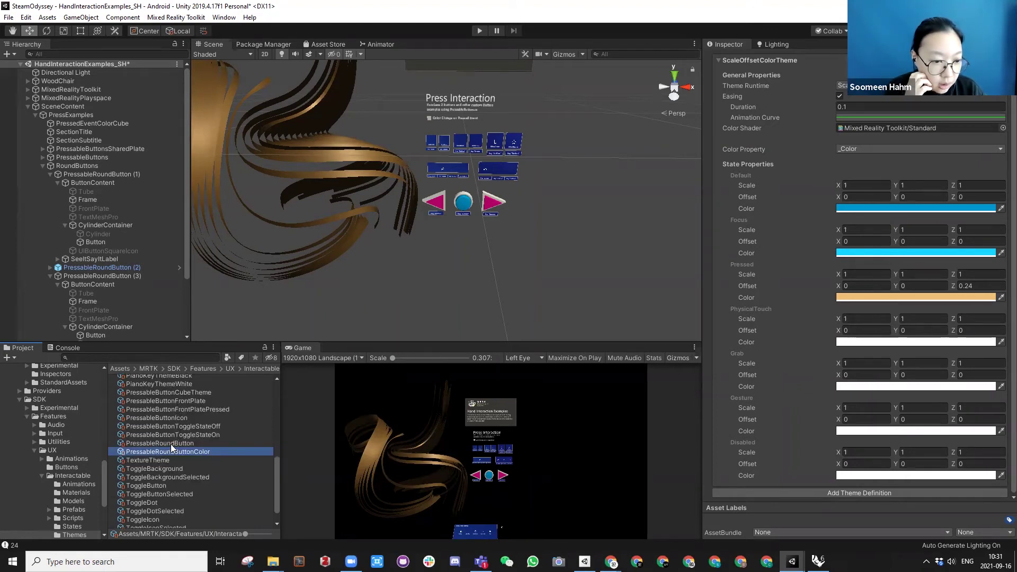
left_click(170, 444)
scroll(171, 450, "up", 2)
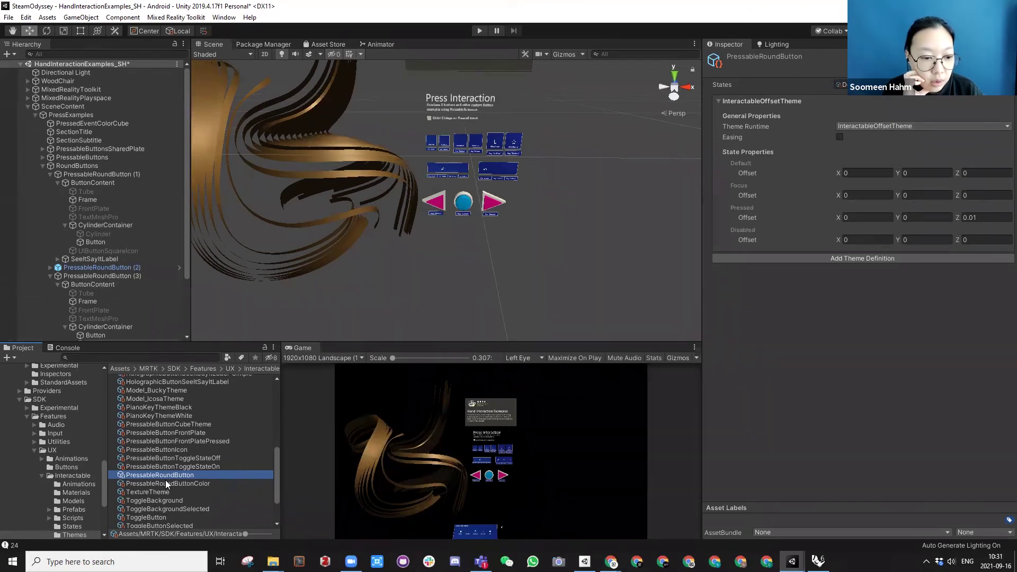
Step: Assign the PressableRoundButton theme to the Button target in the Interactable profile of PressableRoundButton (3)
left_click(101, 276)
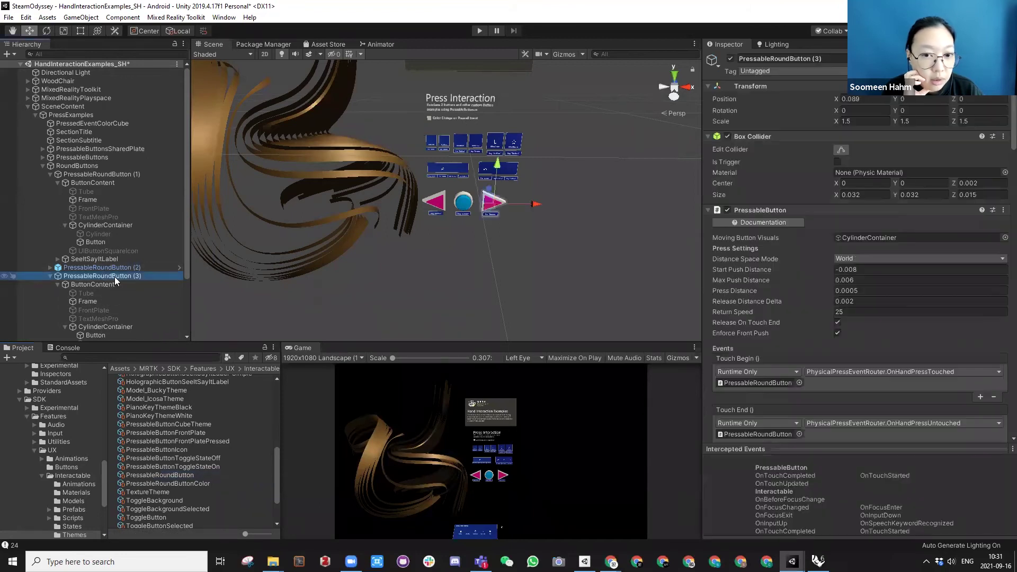
scroll(856, 342, "down", 5)
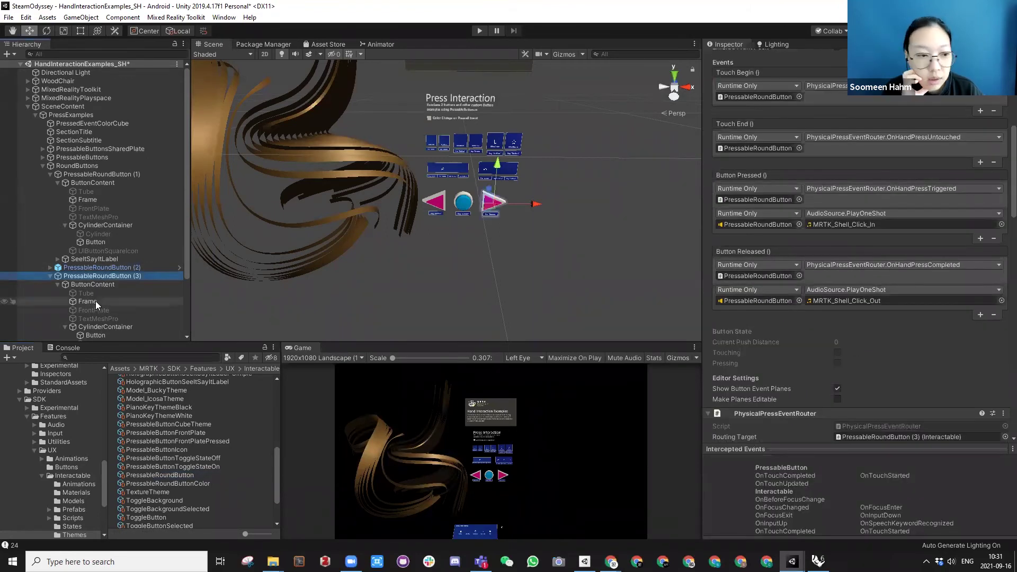
scroll(763, 259, "down", 10)
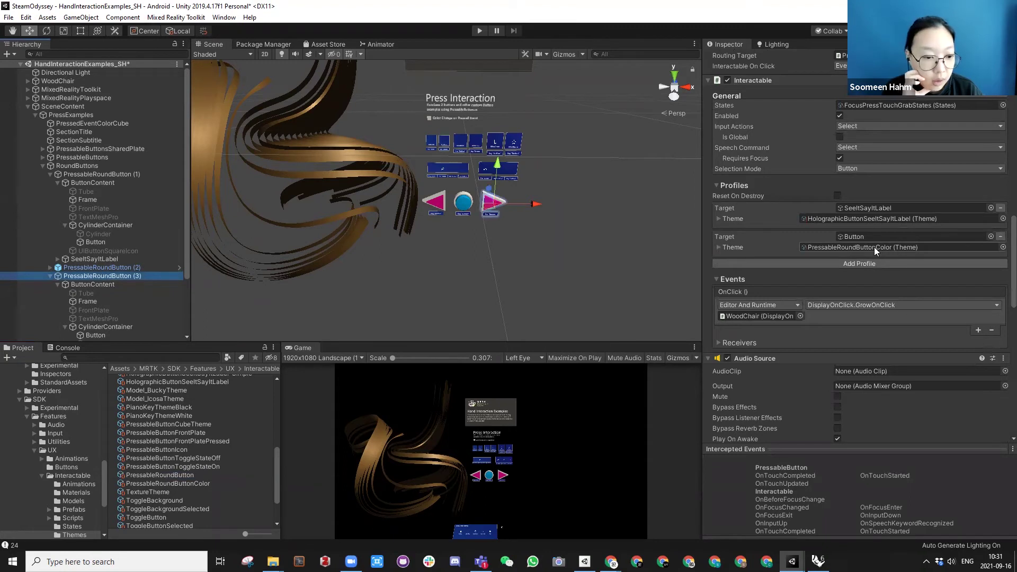
left_click(1003, 248)
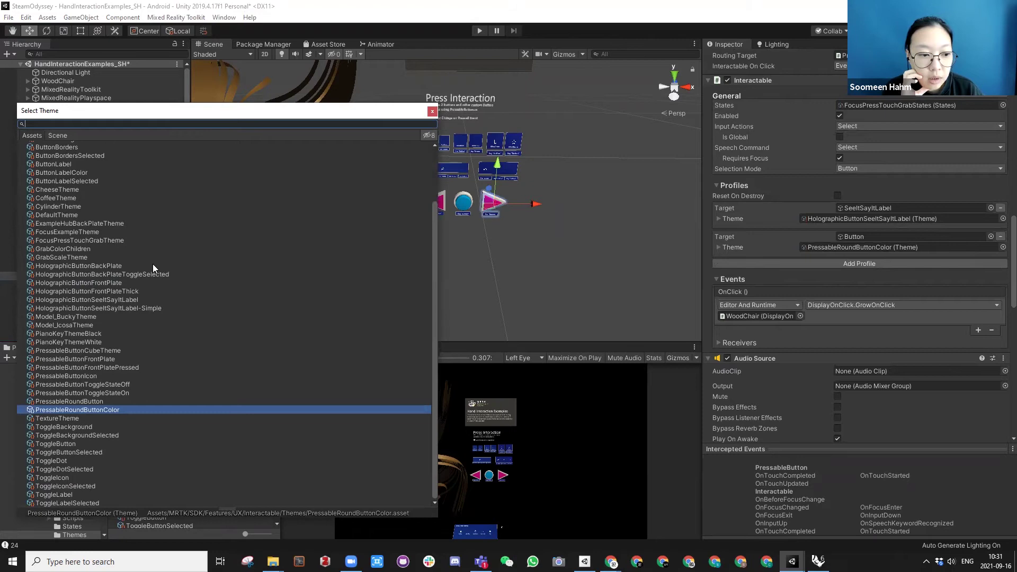
double_click(62, 402)
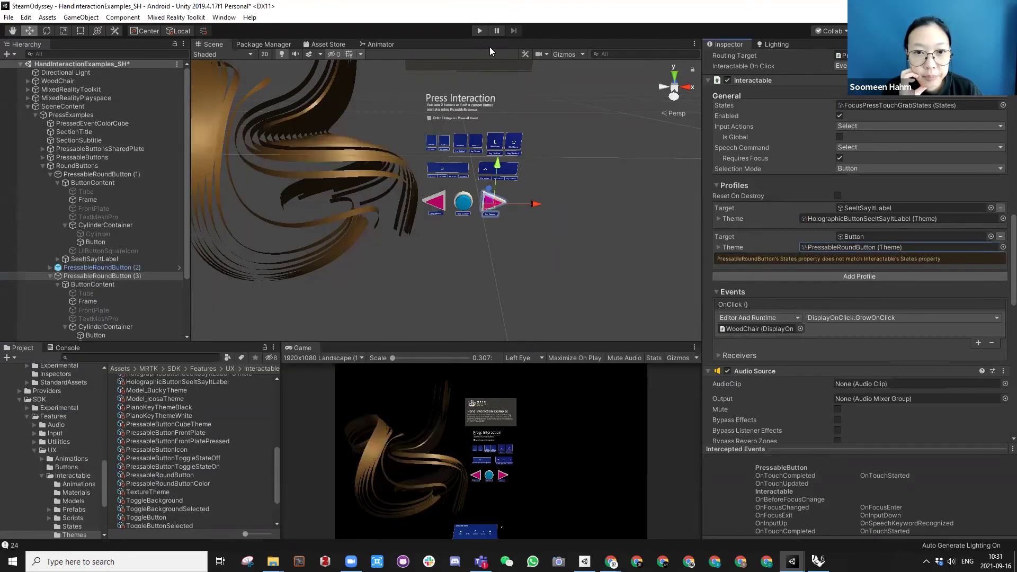
left_click(509, 78)
Step: Play-test the arrow buttons in an enlarged Game view, and restore the larger Scene view and wider Project area after stopping
left_click(479, 31)
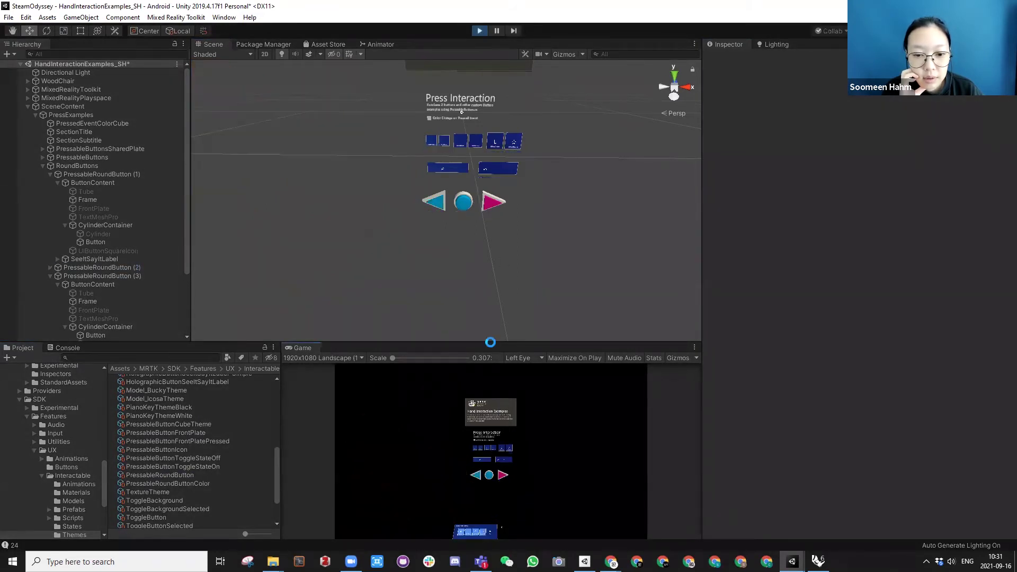
left_click_drag(488, 344, 454, 155)
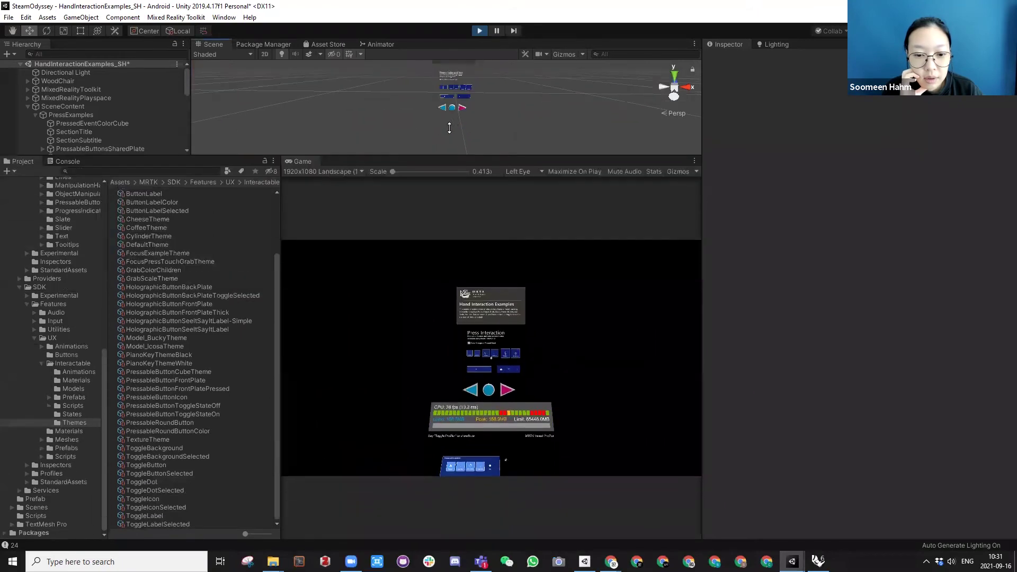
left_click_drag(282, 318, 201, 320)
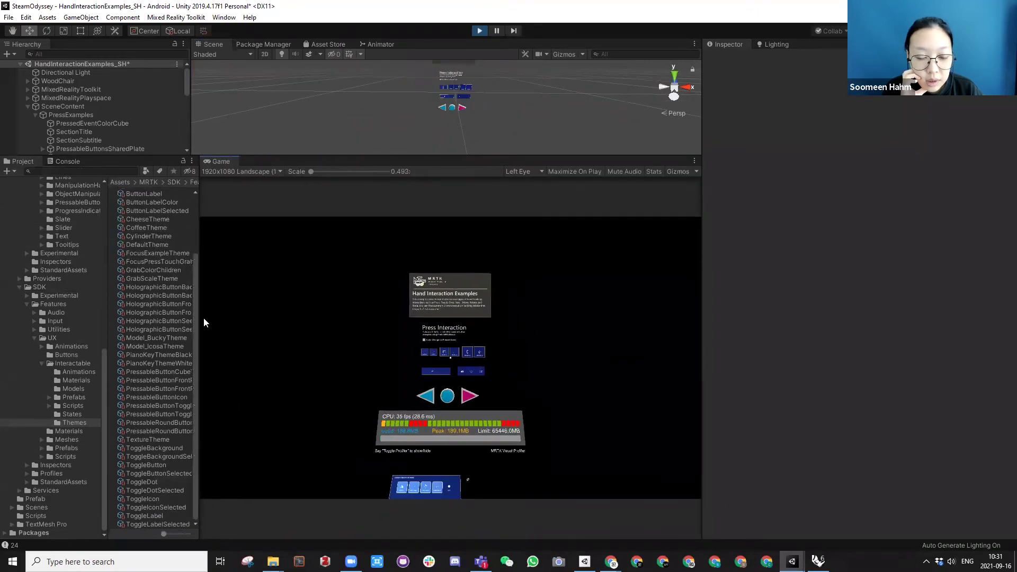
left_click(454, 357)
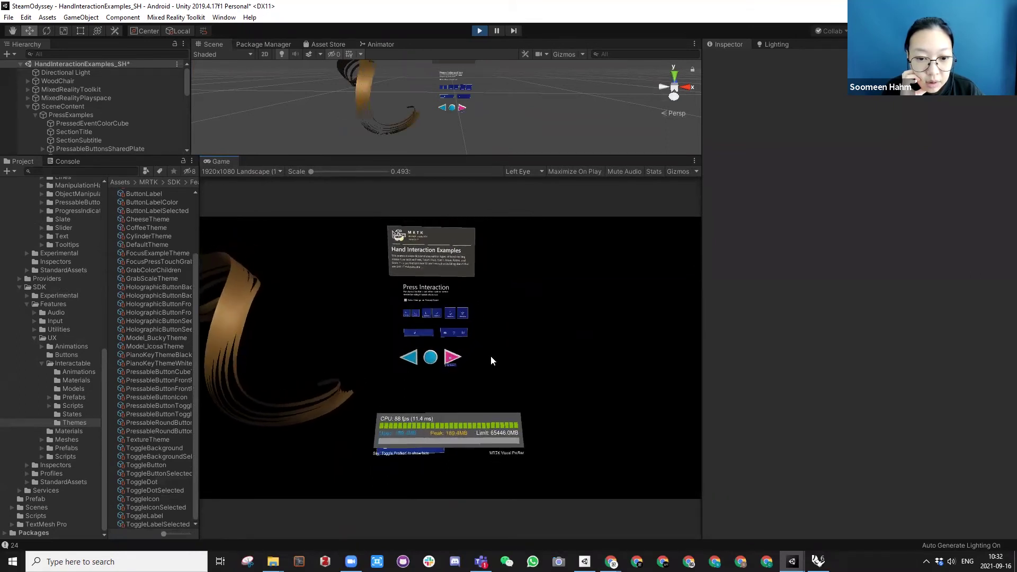
mouse_move(451, 354)
right_mouse_down()
mouse_move(432, 360)
mouse_move(447, 360)
right_mouse_up()
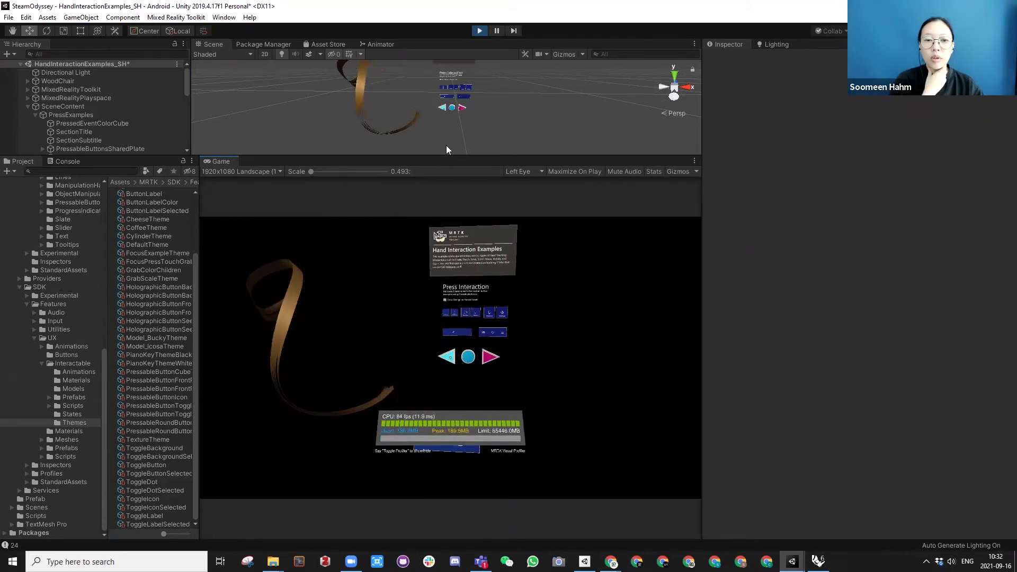
left_click_drag(448, 159, 466, 347)
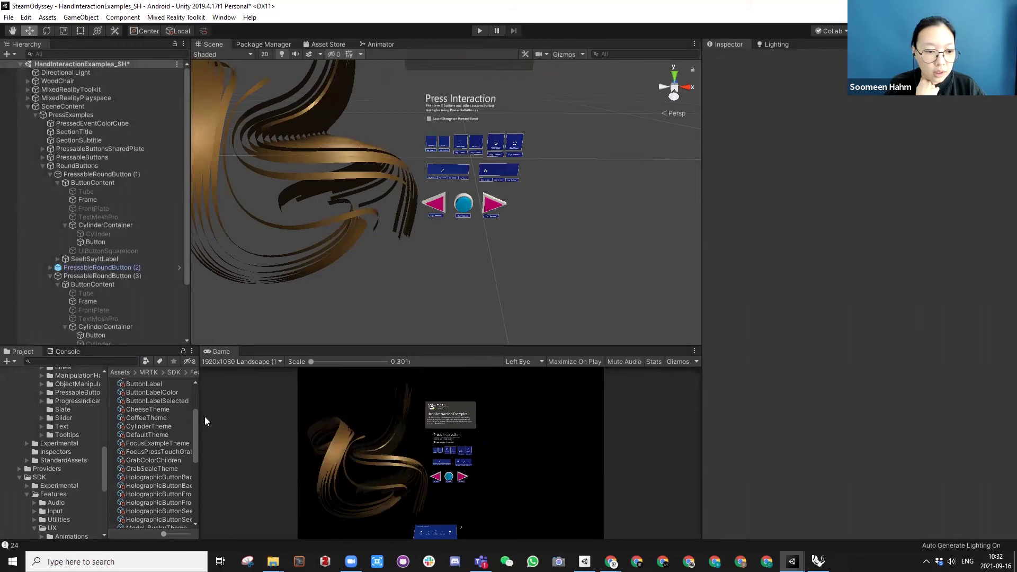
left_click_drag(200, 423, 281, 452)
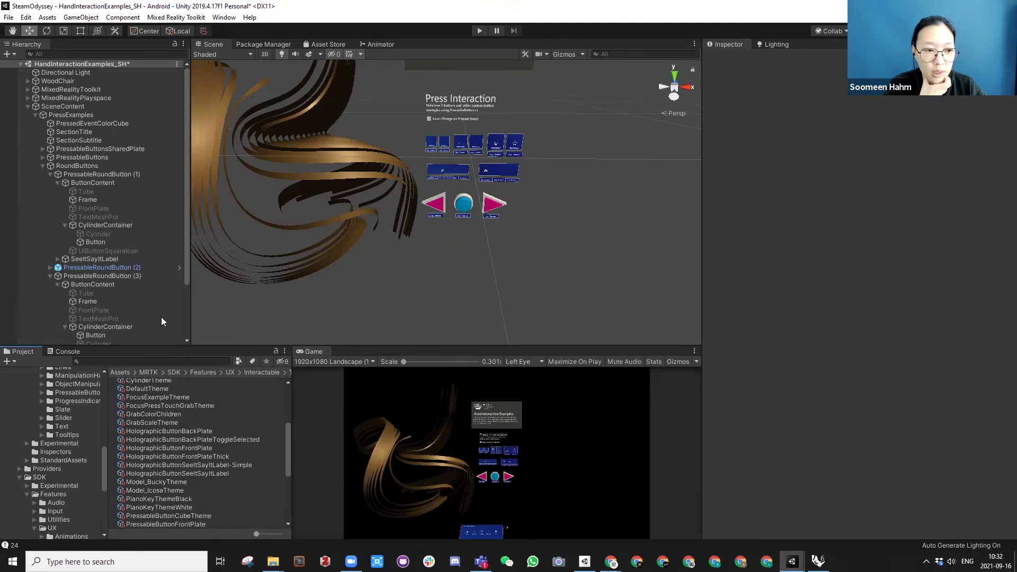
Step: Locate the theme asset assigned to the Button target in the Interactable profile of PressableRoundButton (1)
left_click(117, 277)
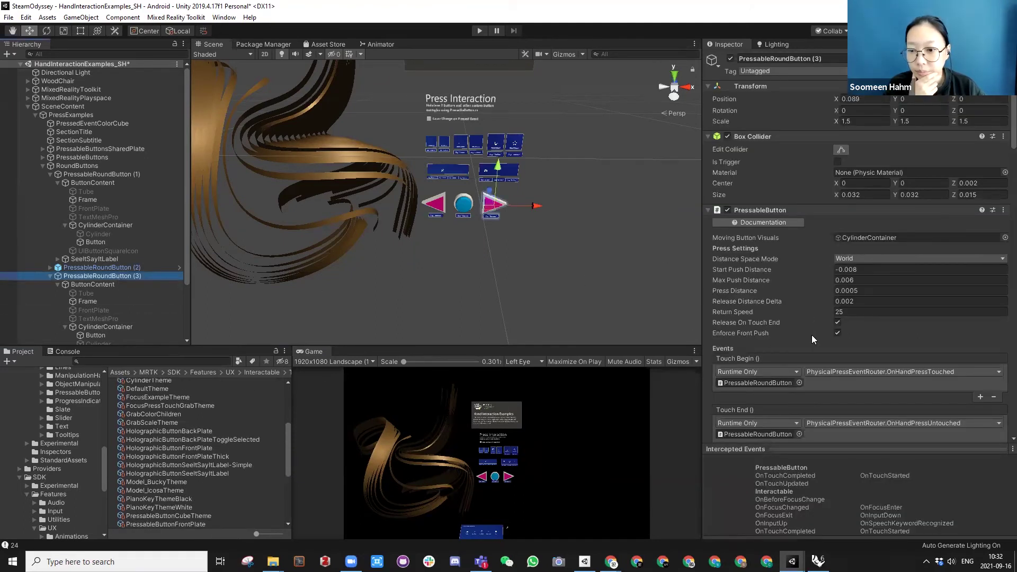
left_click(102, 175)
scroll(903, 273, "down", 20)
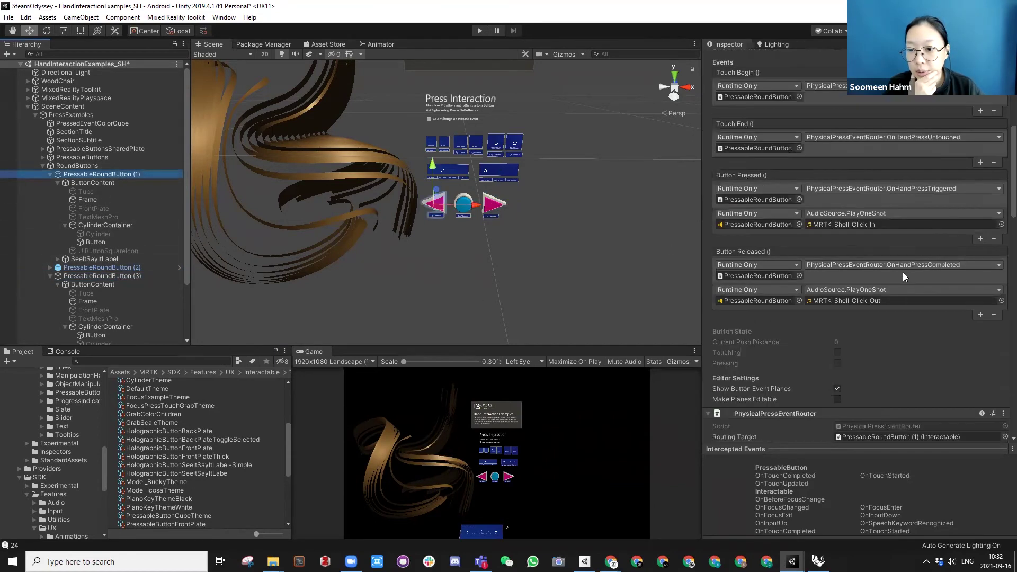
scroll(901, 274, "up", 3)
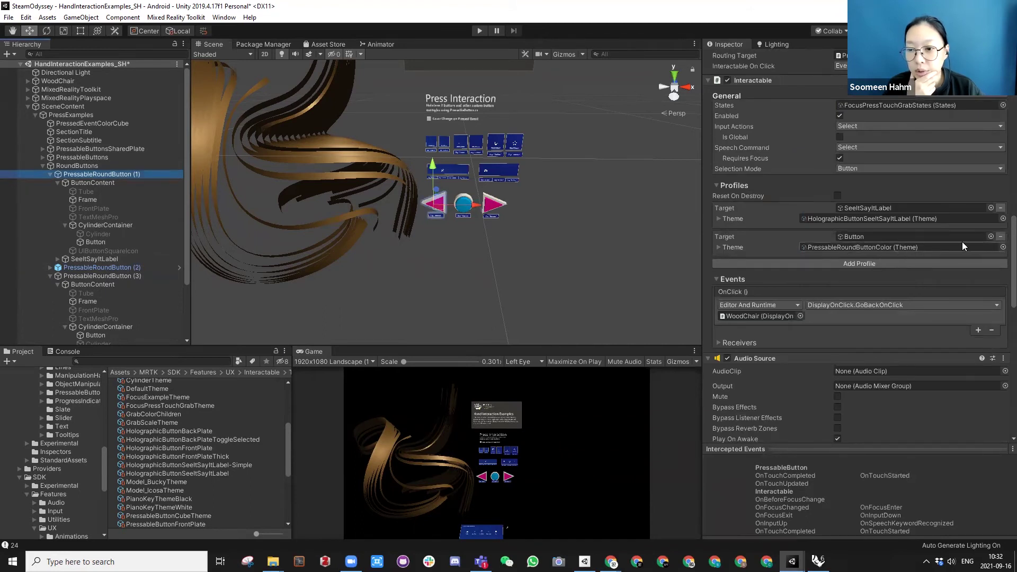
left_click(1003, 247)
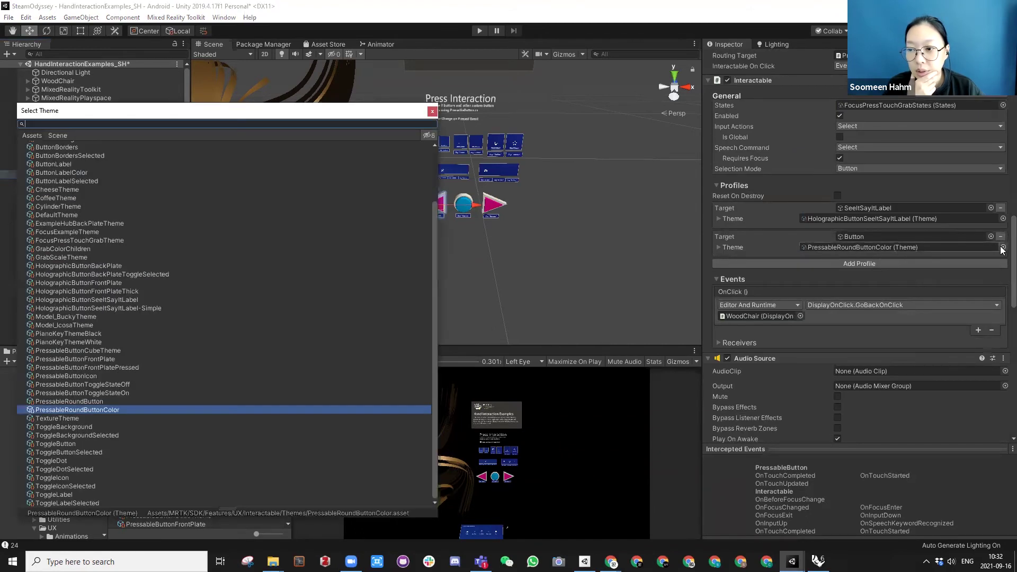
left_click(432, 113)
left_click(811, 245)
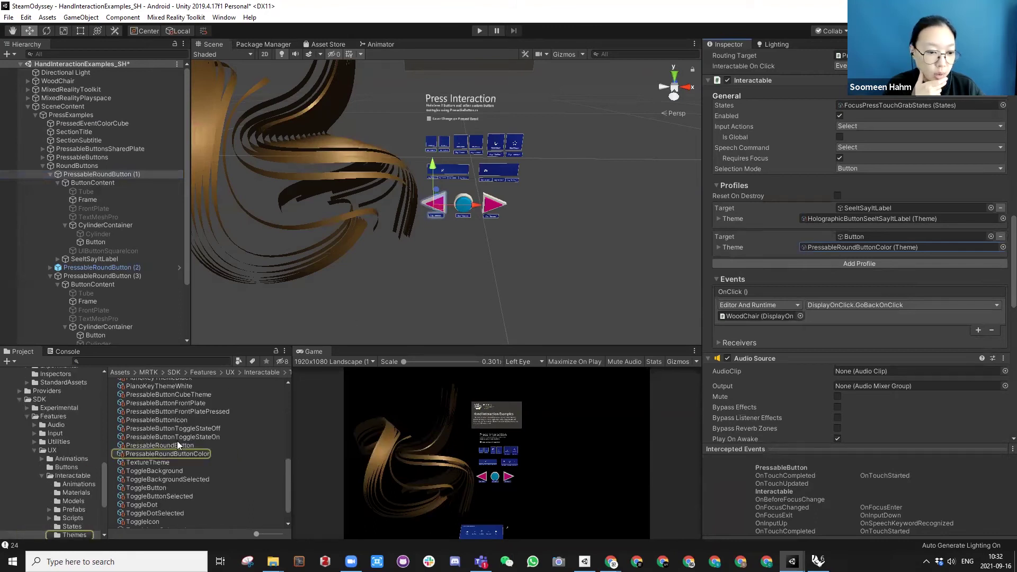
Step: Duplicate the PressableRoundButtonColor theme asset and rename the copy PressableRoundButtonColor_SH
left_click(152, 454)
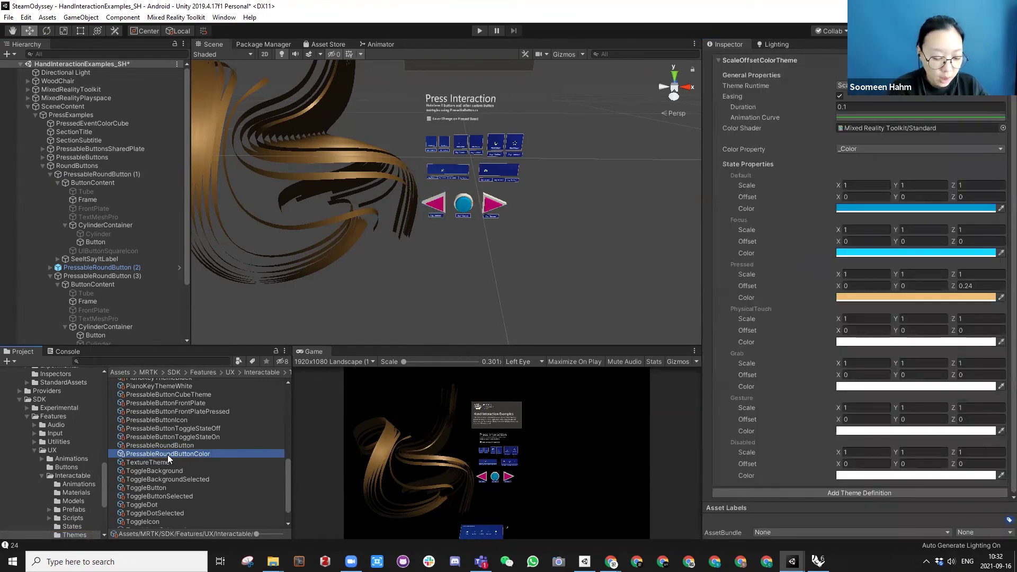
key("ctrl+d")
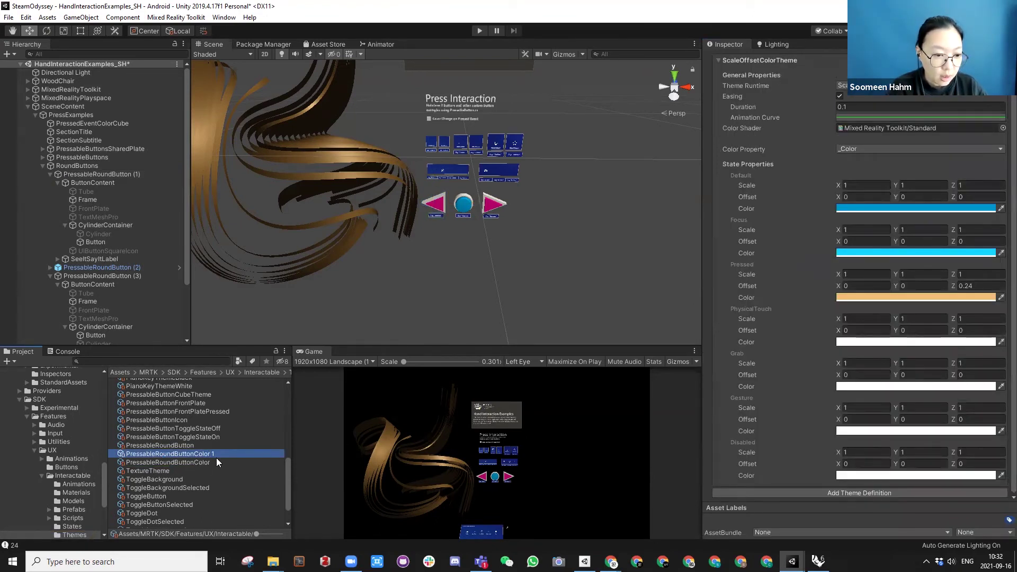
left_click(204, 455)
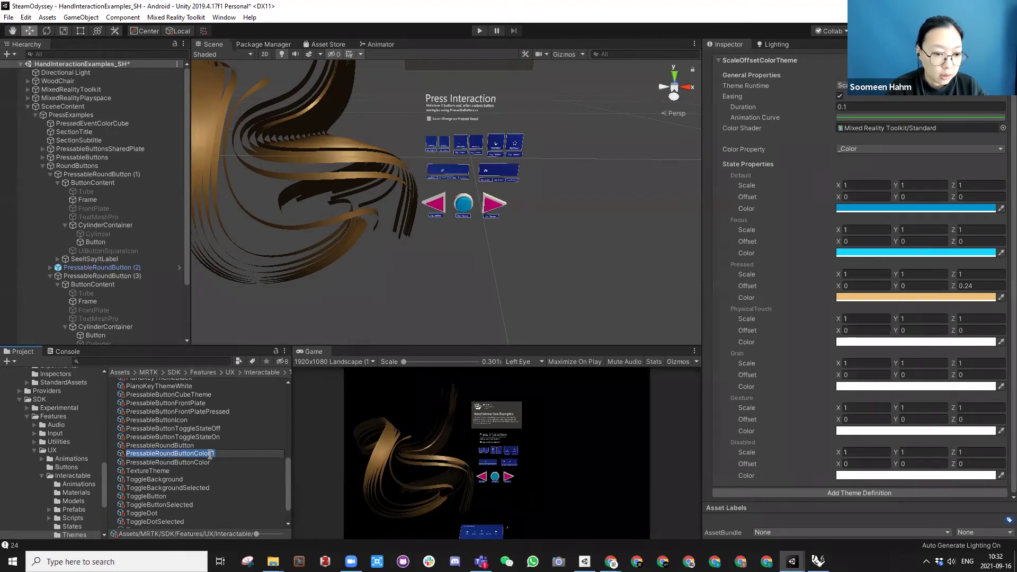
left_click_drag(209, 454, 233, 455)
type("_SH")
key("Return")
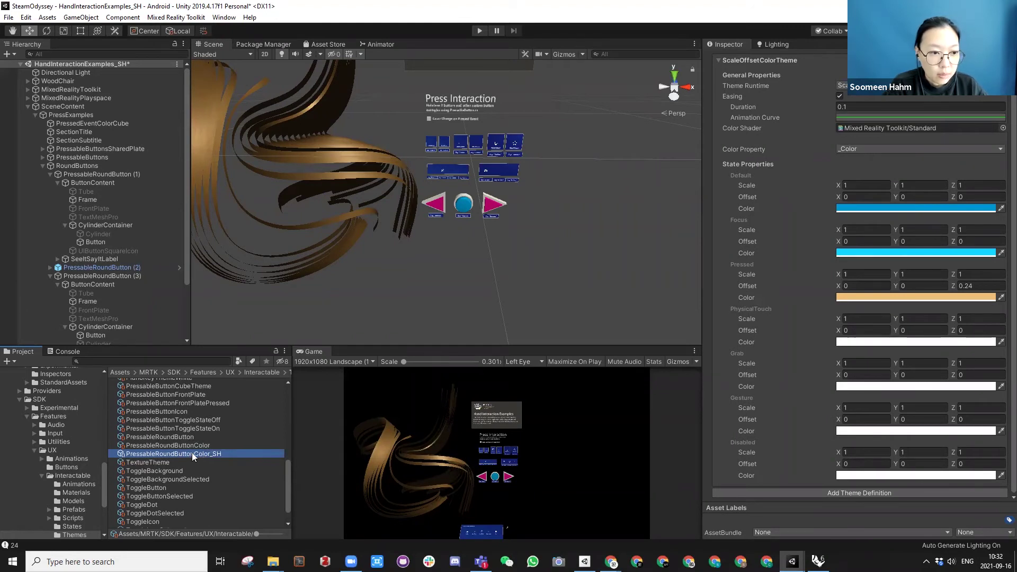
Step: Assign the PressableRoundButtonColor_SH theme to the Button target in the Interactable profile of PressableRoundButton (1)
left_click(105, 175)
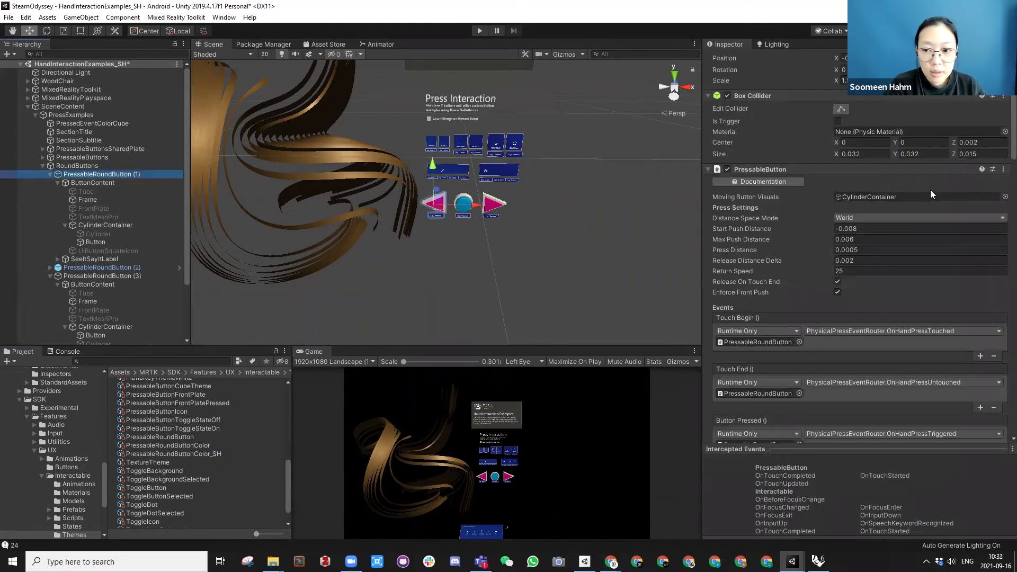
scroll(872, 261, "down", 15)
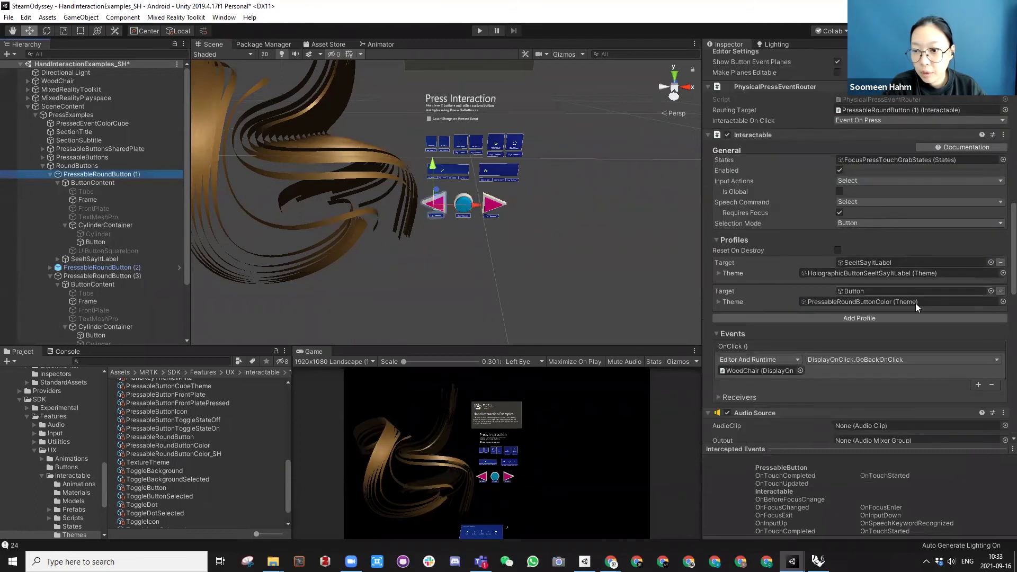
left_click(1003, 302)
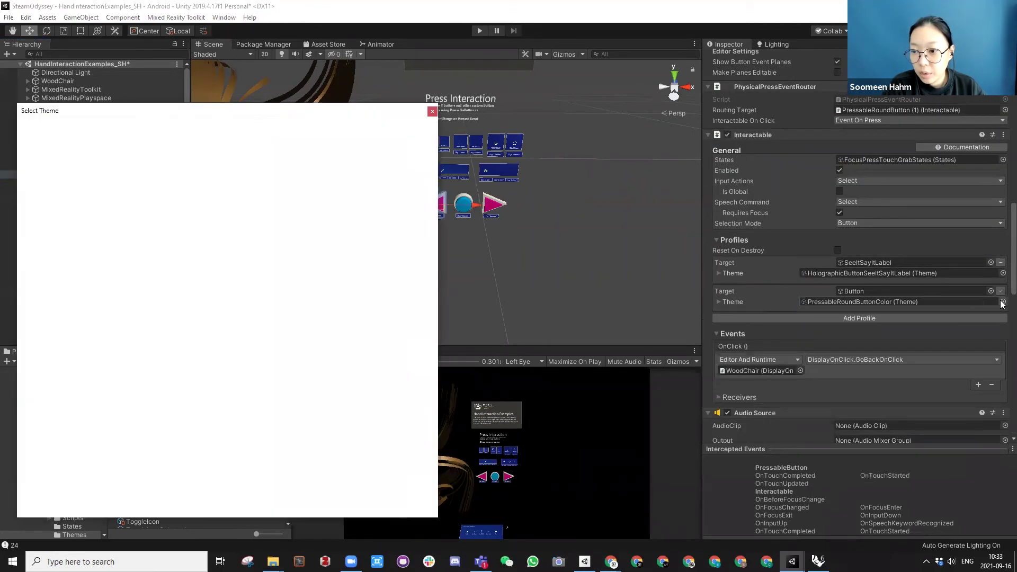
double_click(107, 410)
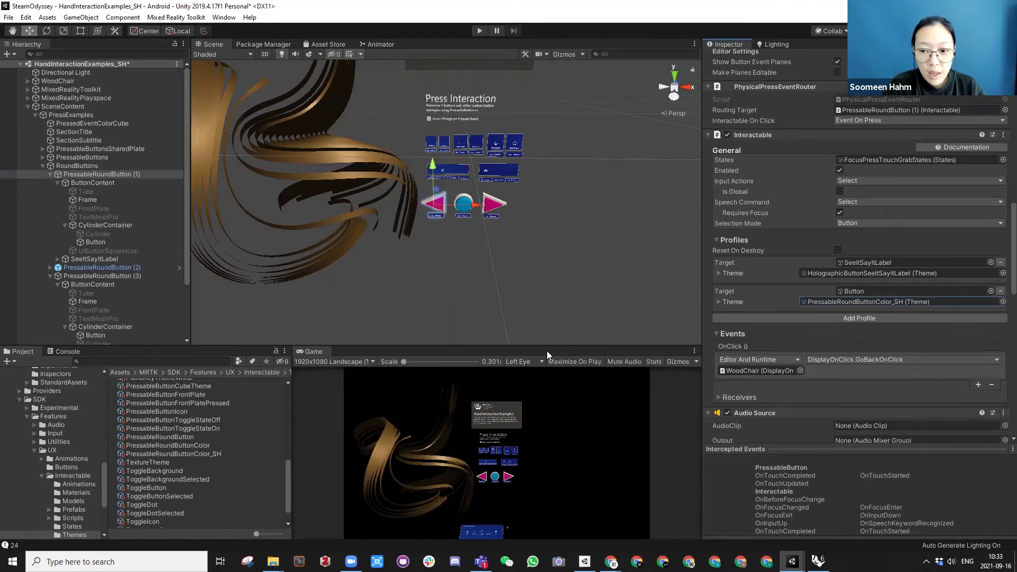
Step: Set the PressableRoundButtonColor_SH theme's state colours to green 00CF11 for Default, mint green 74EAB8 for Focus and salmon red for Pressed
left_click(181, 454)
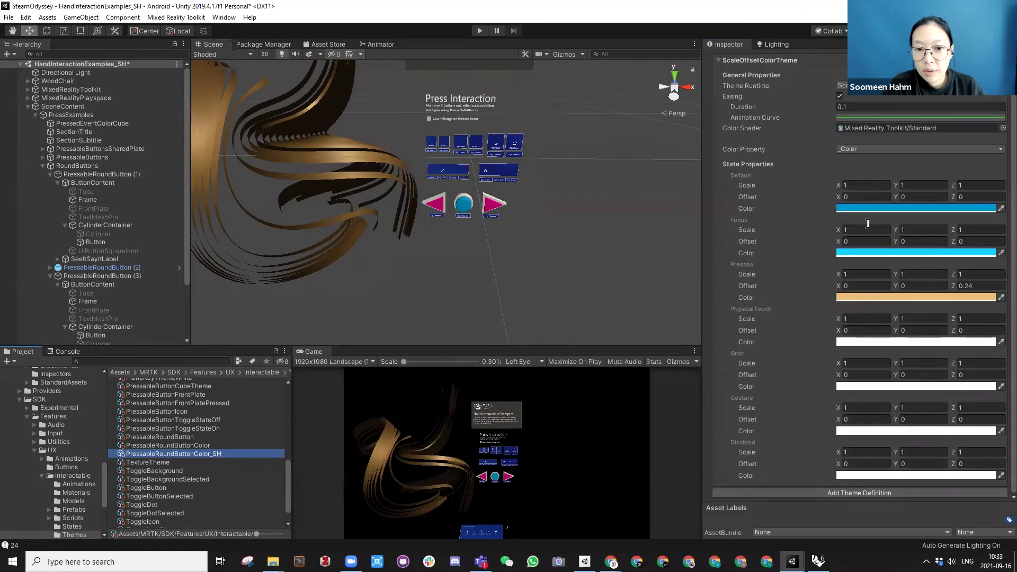
left_click(854, 208)
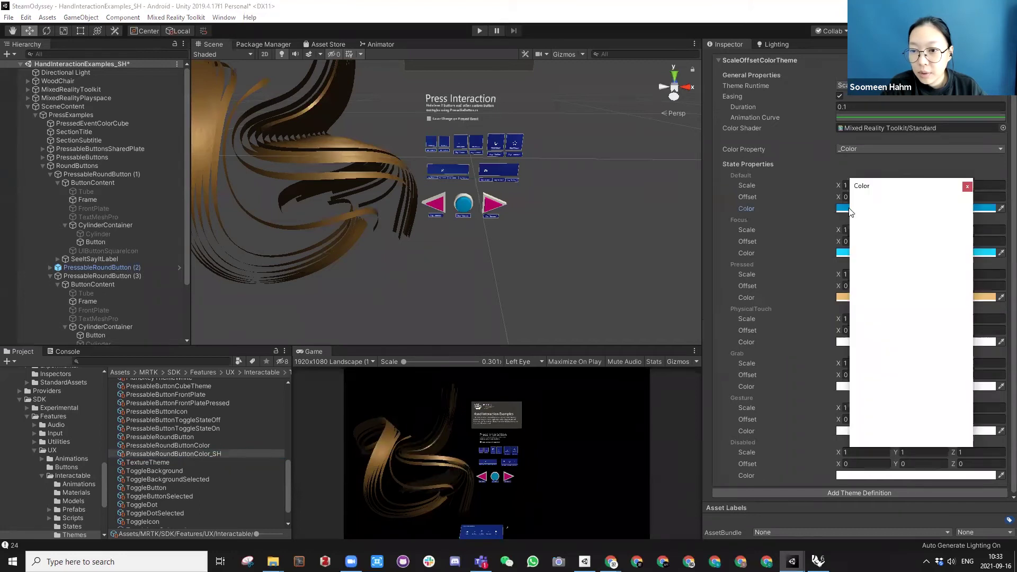
left_click_drag(874, 250, 886, 239)
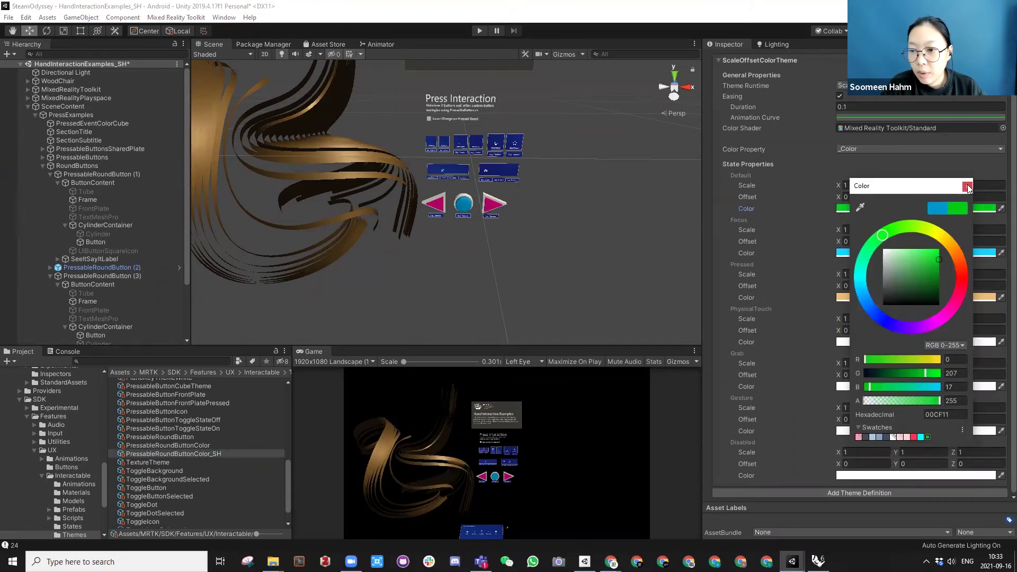
left_click(968, 186)
left_click(884, 251)
left_click_drag(872, 257, 865, 256)
left_click_drag(933, 254, 911, 254)
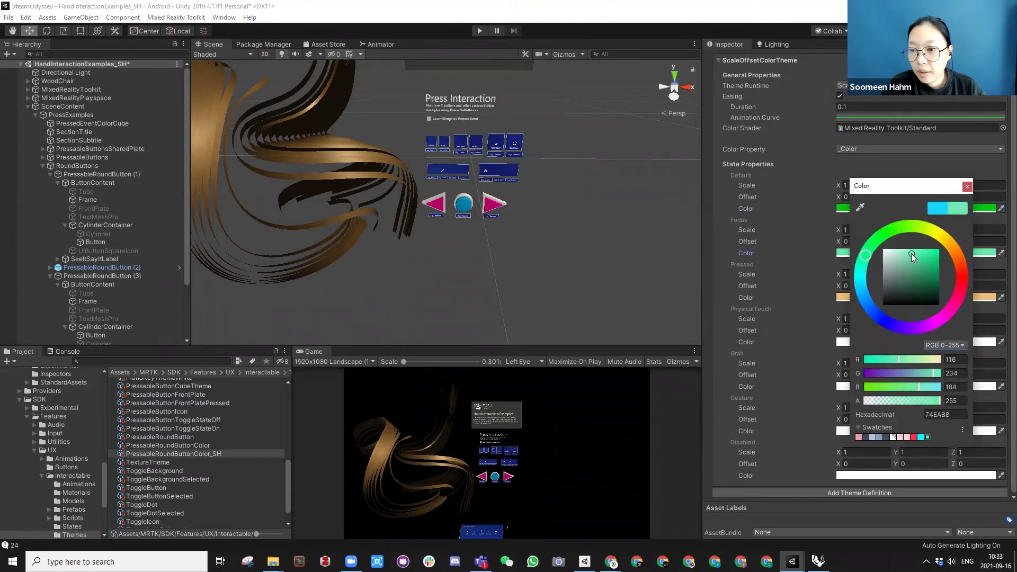
left_click(967, 186)
left_click(909, 299)
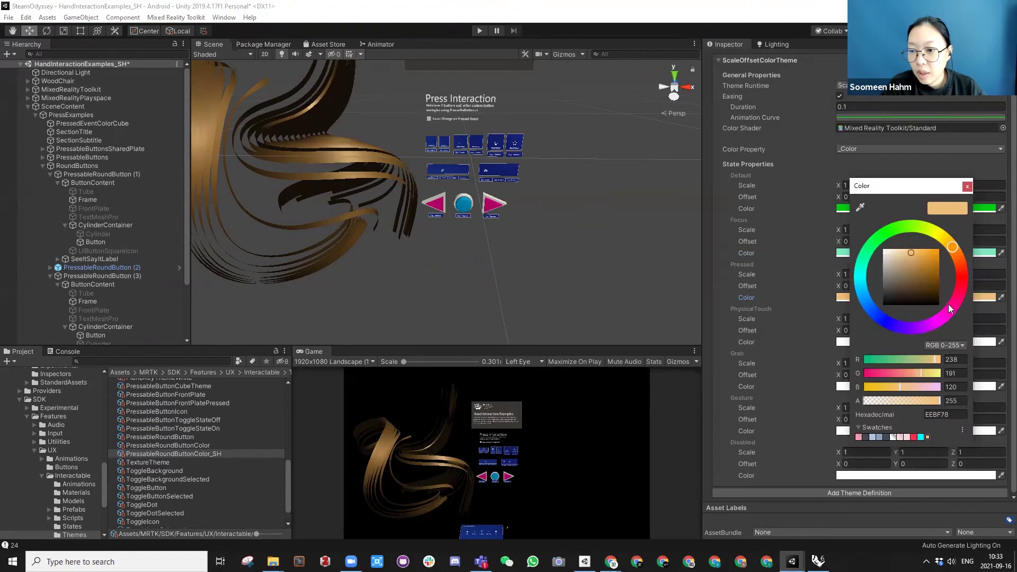
left_click_drag(944, 304, 962, 278)
left_click(967, 186)
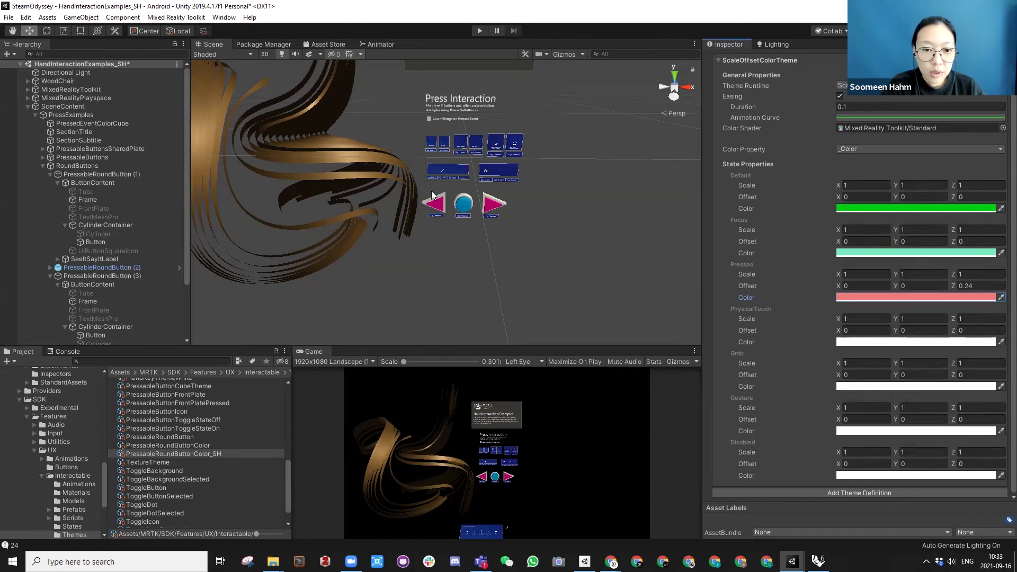
Step: Play-test the back arrow button's state colours in an enlarged Game view, and restore the larger Scene view after stopping
left_click_drag(447, 342, 438, 184)
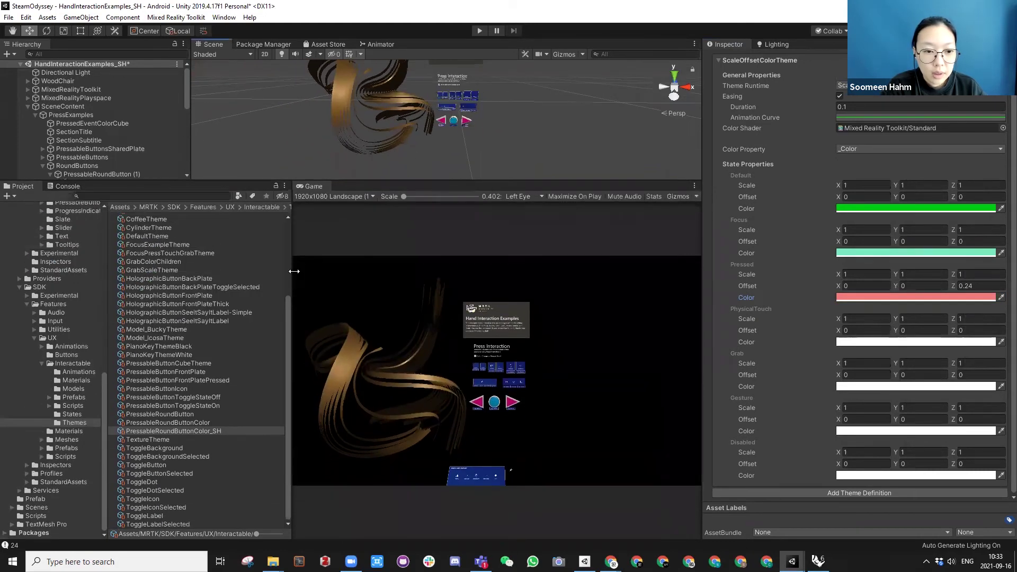
left_click_drag(294, 271, 207, 262)
left_click(480, 31)
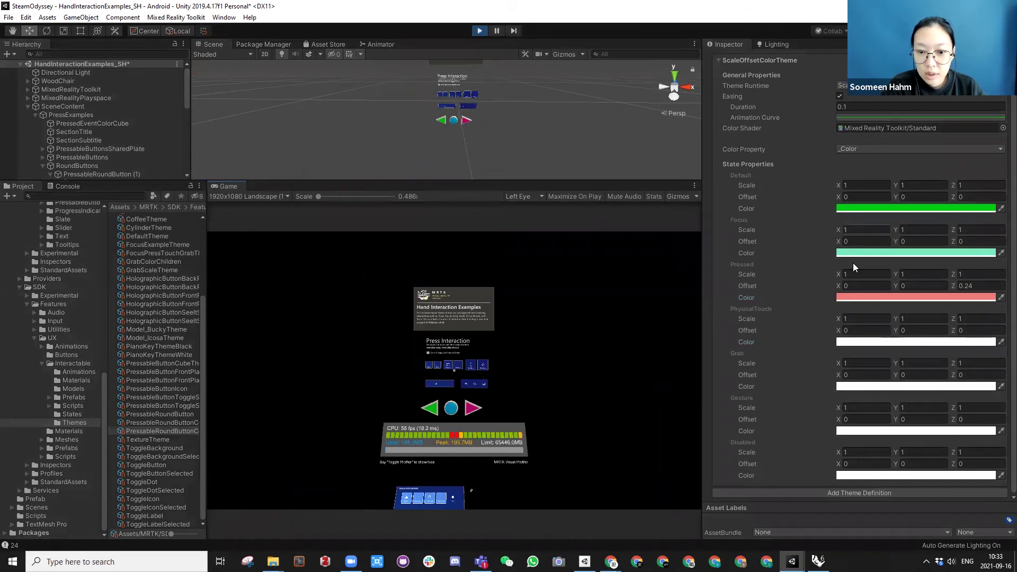
right_click_drag(393, 371, 377, 400)
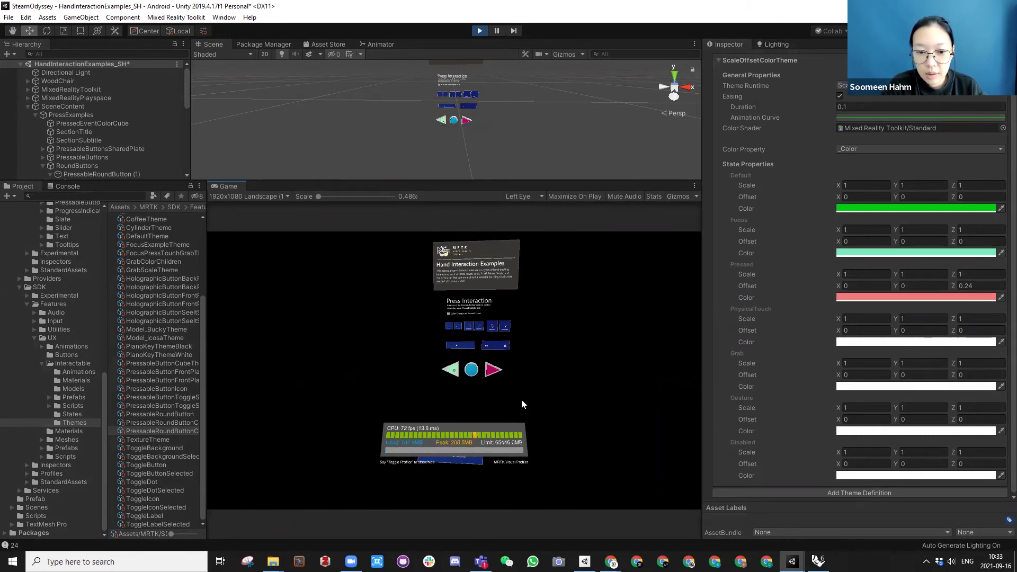
left_click(455, 372)
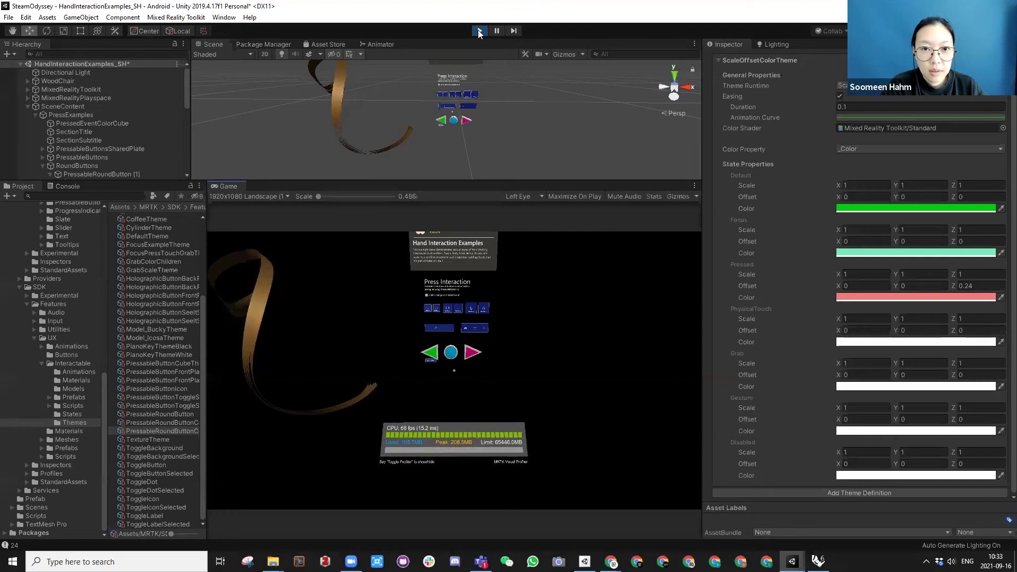
key("ctrl+p")
left_click_drag(471, 180, 490, 339)
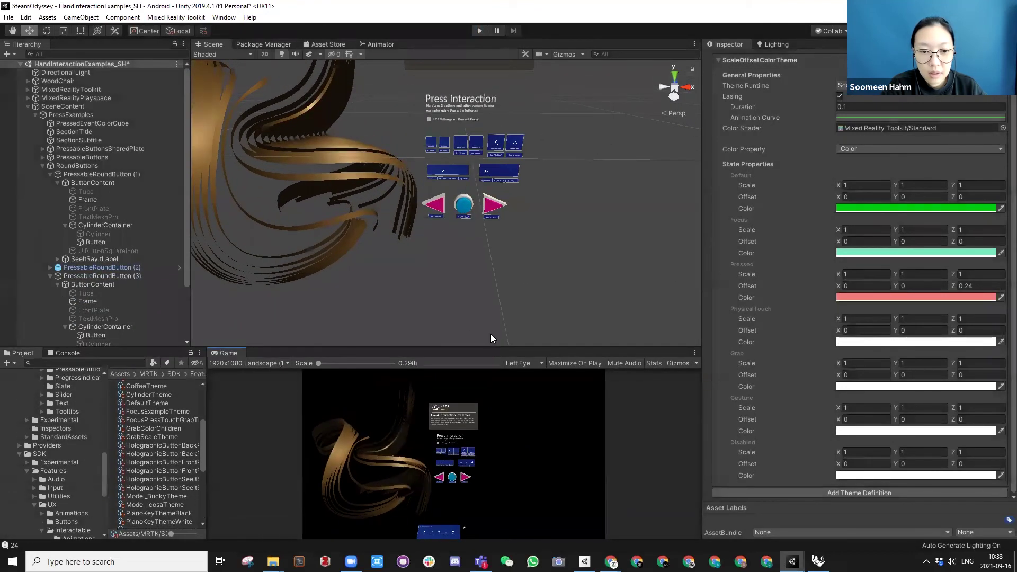
Step: Change the PressableRoundButtonColor_SH theme's Default colour to dark brown and its Focus colour to golden brown BA822D
left_click(854, 209)
mouse_move(952, 240)
left_mouse_down()
mouse_move(940, 274)
mouse_move(954, 255)
mouse_move(926, 272)
mouse_move(943, 253)
left_mouse_up()
left_click(966, 186)
left_click(903, 253)
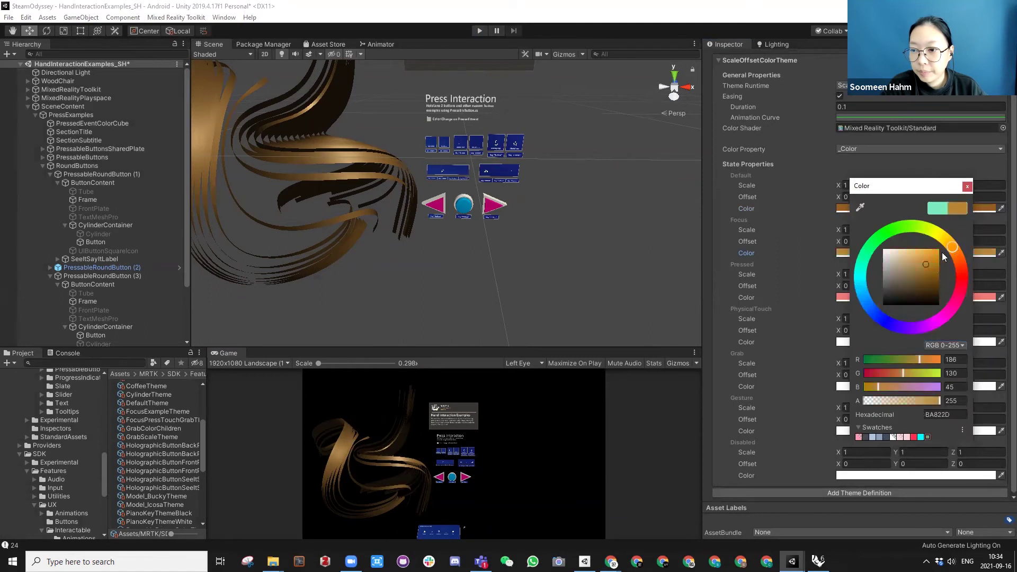
left_click(966, 187)
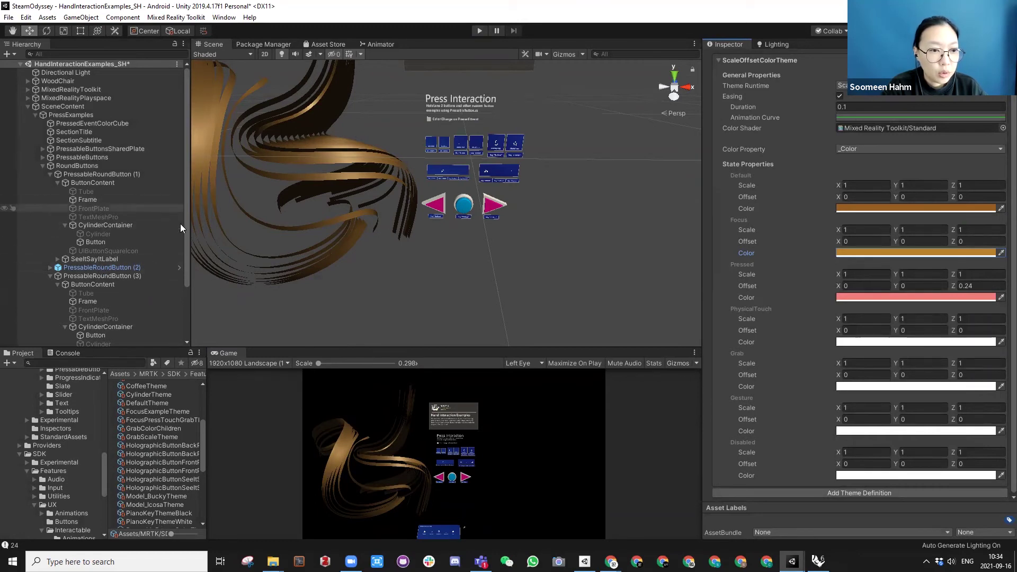
Step: Reselect PressableRoundButtonColor_SH as the theme of the Button target in the Interactable profile of PressableRoundButton (1)
left_click(109, 183)
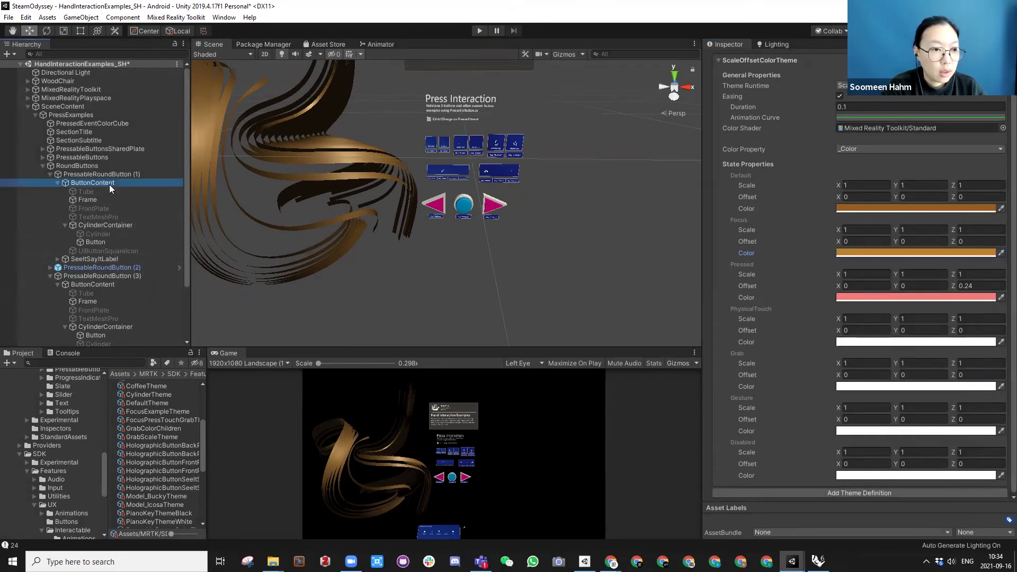
left_click(108, 174)
scroll(868, 313, "down", 10)
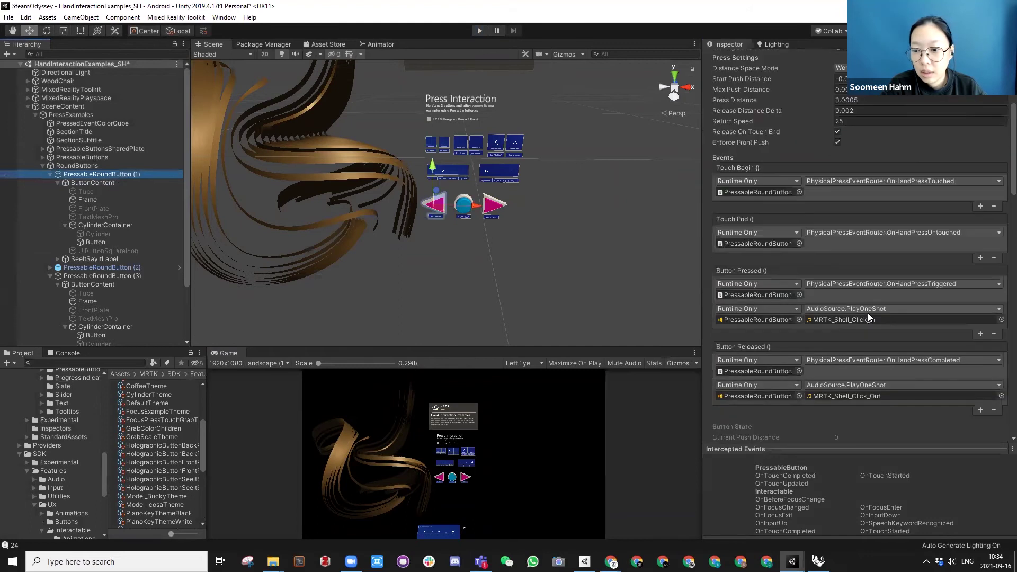
left_click(1003, 343)
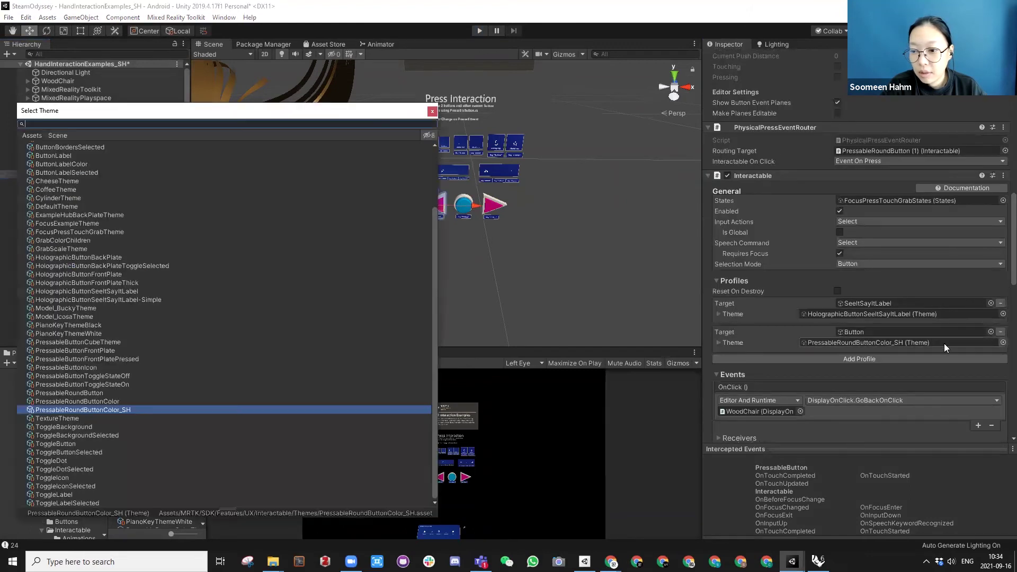
double_click(112, 410)
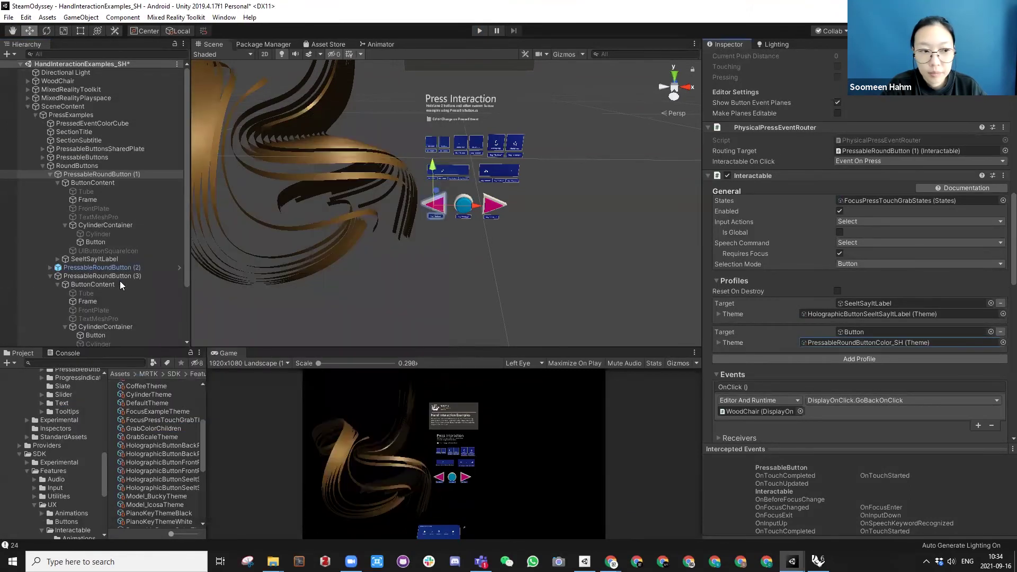
Step: Unpack the PressableRoundButton (2) prefab and assign the PressableRoundButtonColor_SH theme to its Cylinder target
left_click(86, 267)
right_click(86, 269)
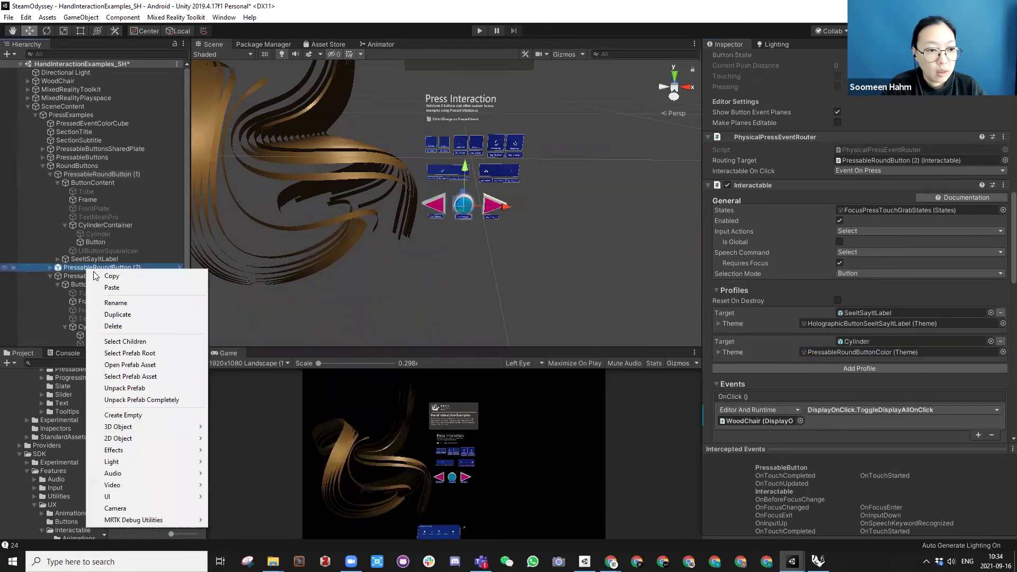
left_click(132, 393)
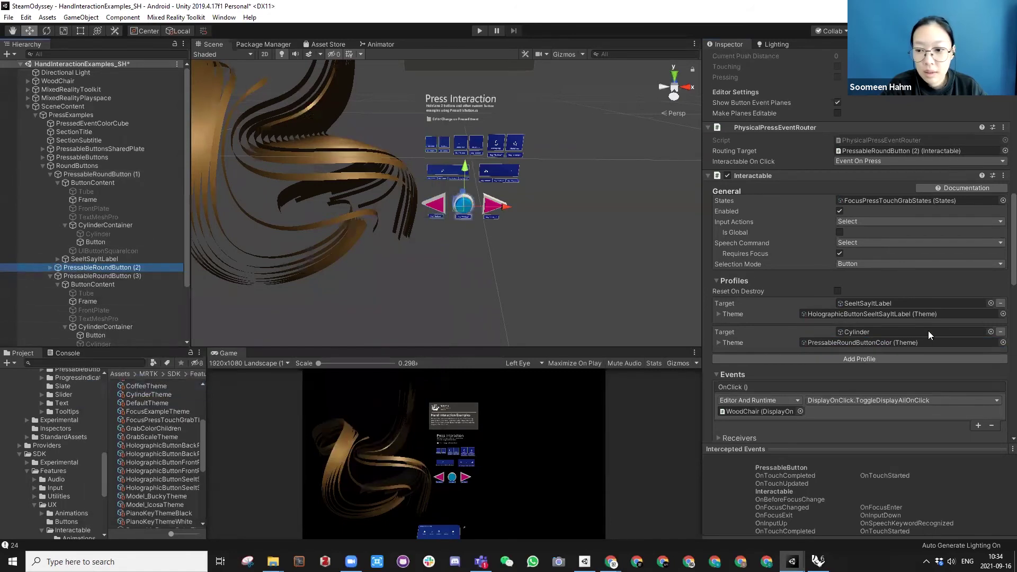
left_click(1003, 343)
double_click(104, 406)
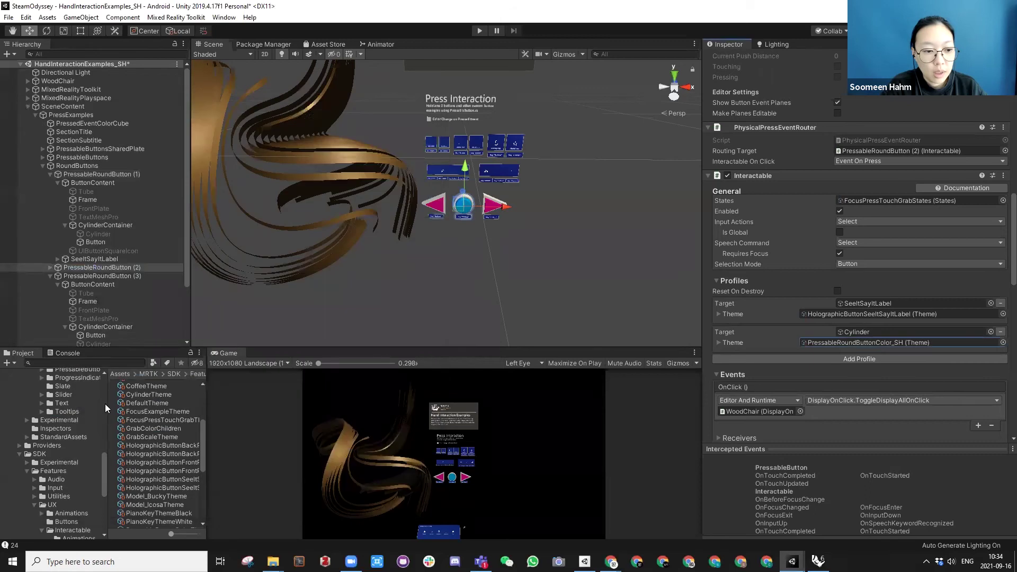
Step: Assign the PressableRoundButtonColor_SH theme to the Button target of PressableRoundButton (3), and clear the selection
left_click(92, 276)
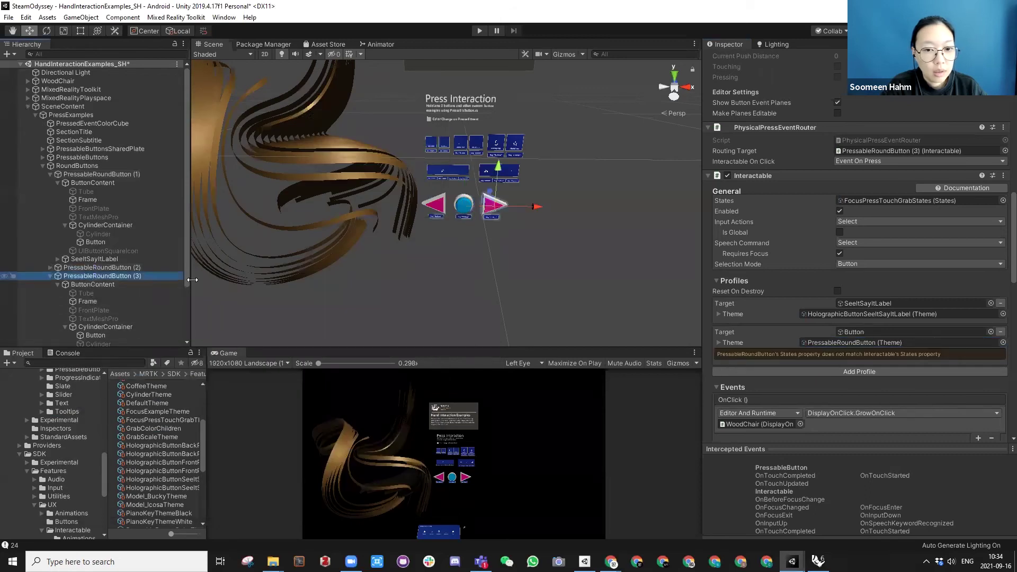
left_click(1003, 343)
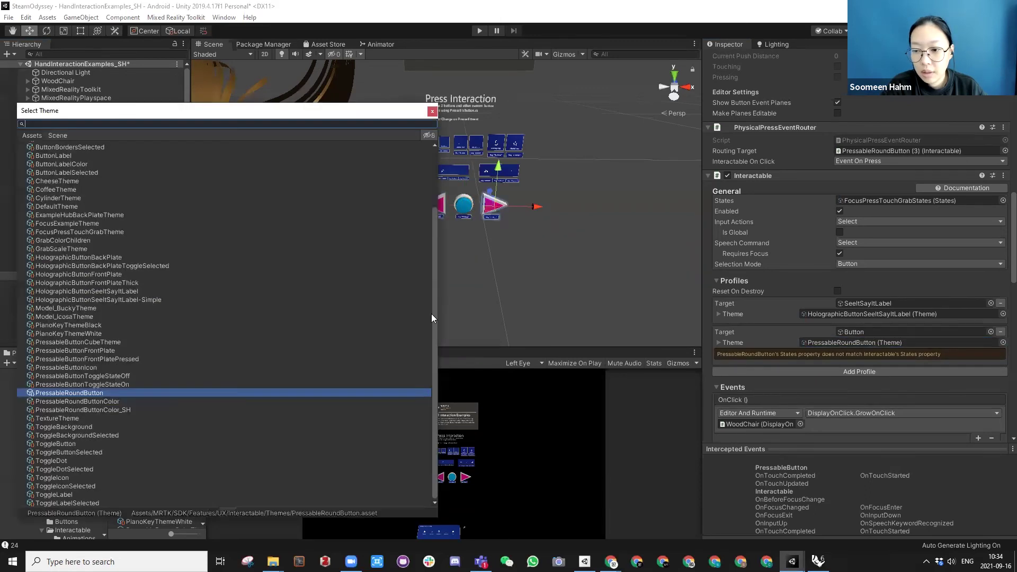
double_click(93, 409)
left_click(492, 343)
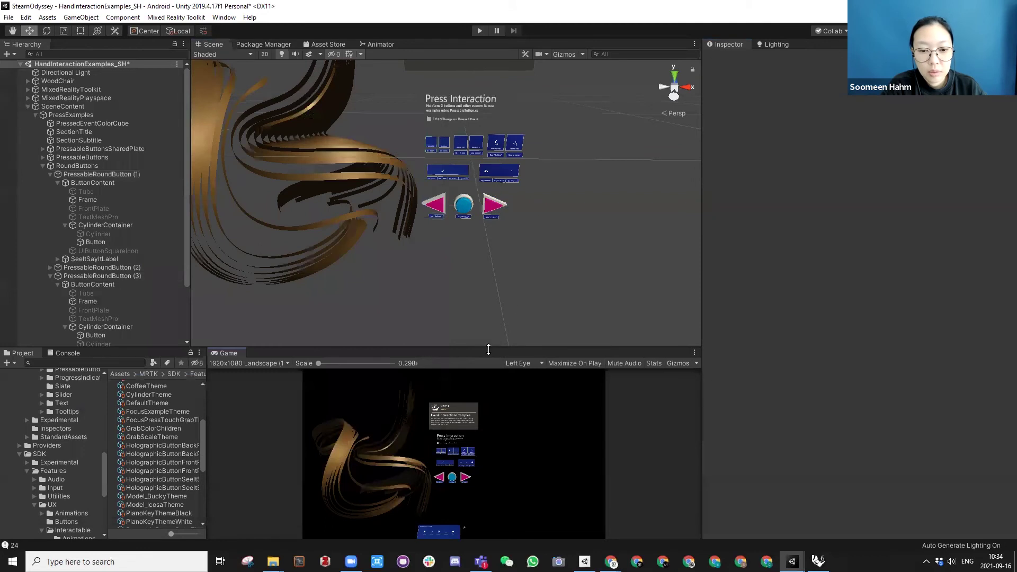
Step: Play-test the recoloured round and arrow buttons in an enlarged Game view, and stop Play mode
left_click_drag(488, 350, 479, 157)
left_click(480, 30)
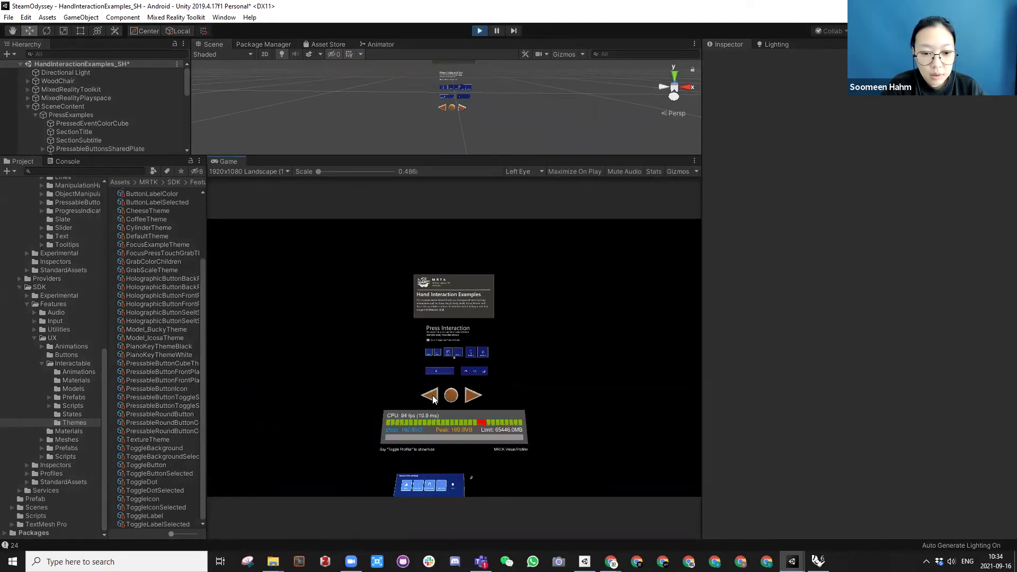
right_click_drag(474, 397, 458, 366)
left_click(459, 366)
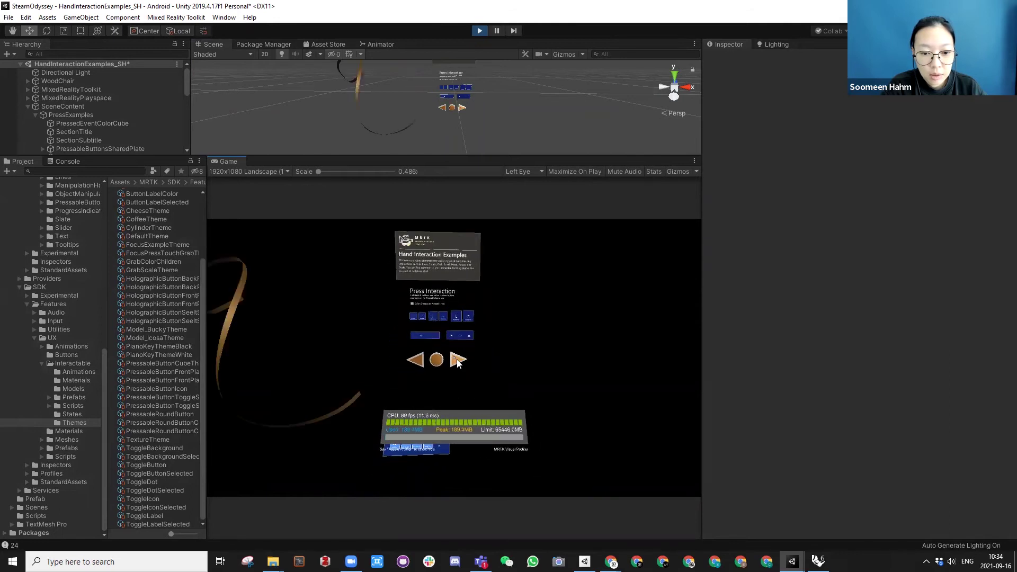
right_click_drag(459, 361, 457, 356)
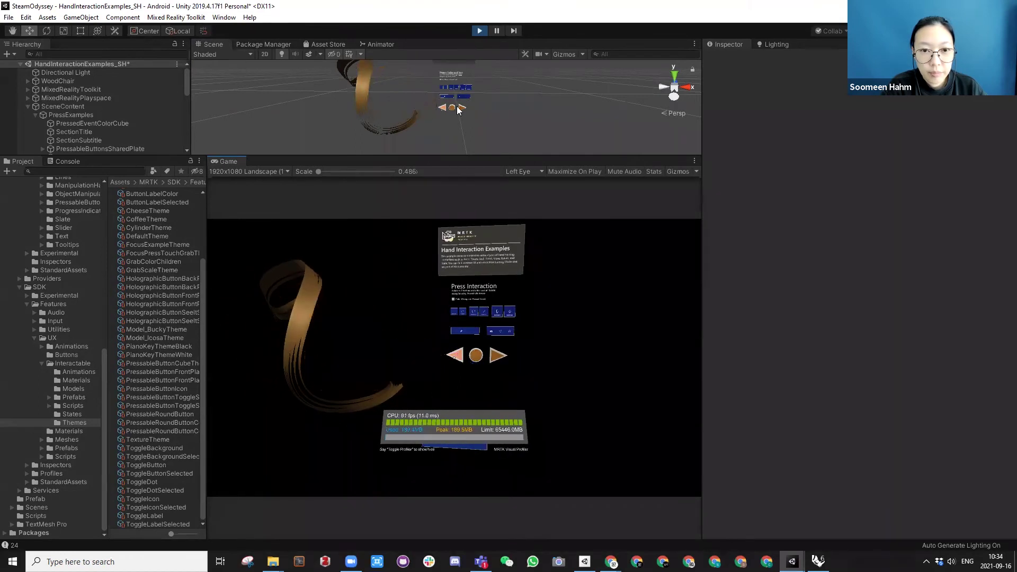
left_click(478, 31)
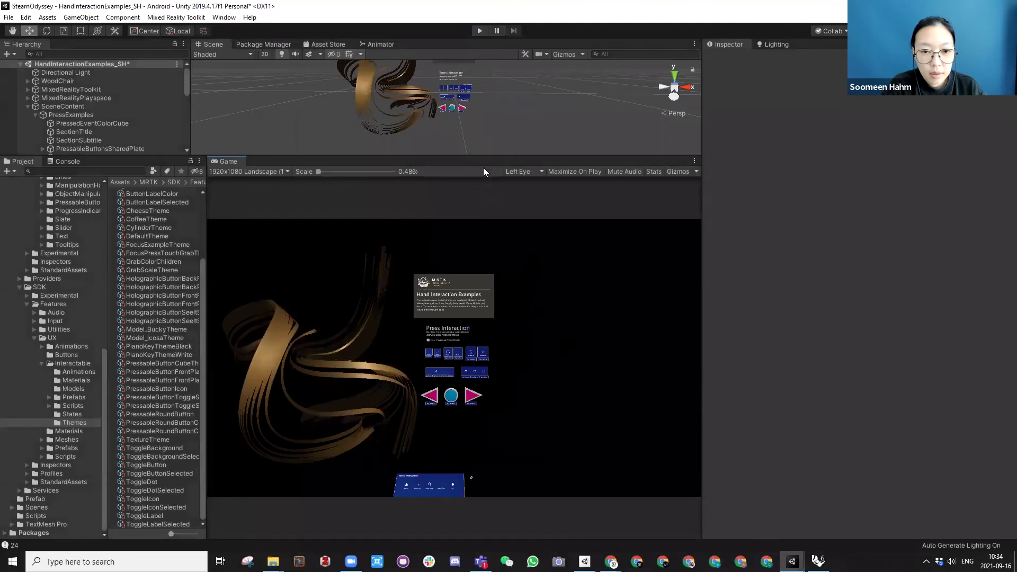
Step: Enlarge the Scene view and inspect the material of the Button object in PressableRoundButton (1)
left_click_drag(479, 155, 479, 396)
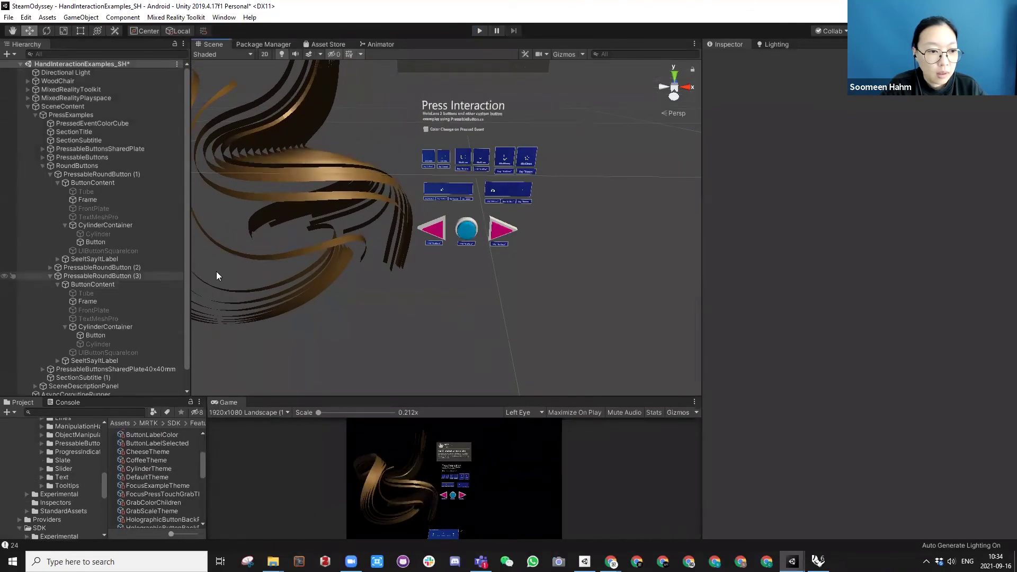
right_click_drag(457, 296, 488, 334)
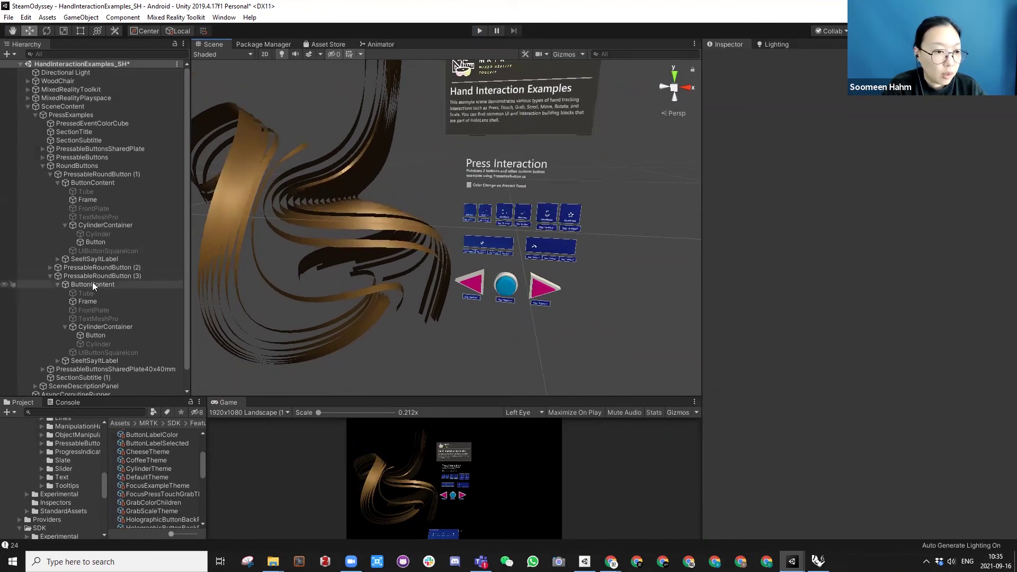
left_click(77, 173)
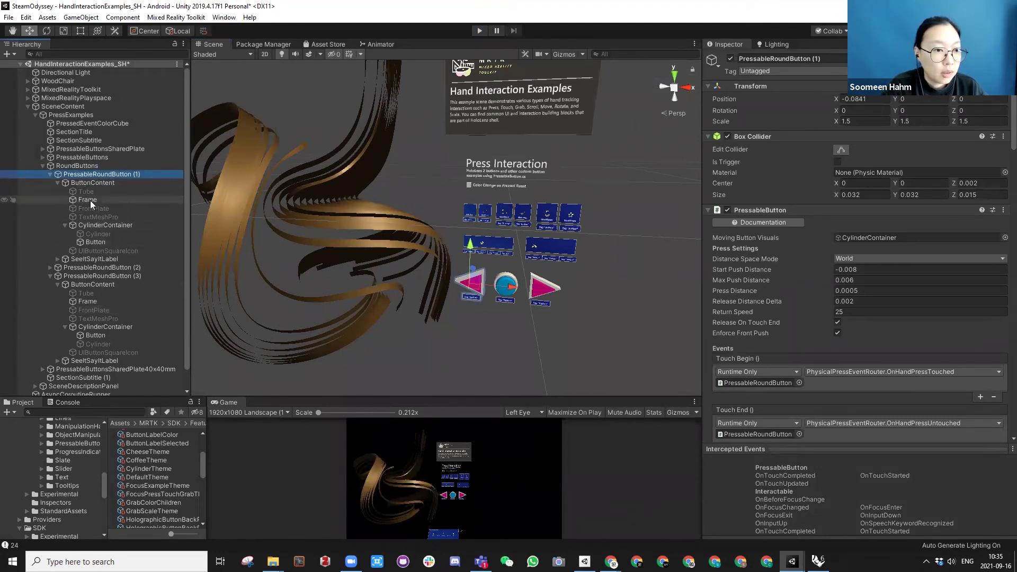
left_click(94, 242)
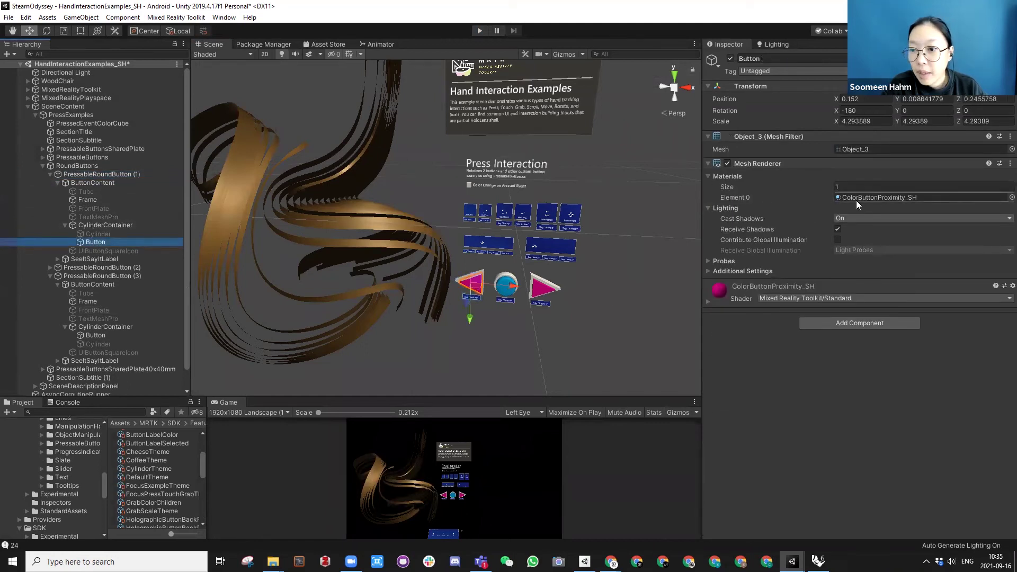
left_click(1011, 198)
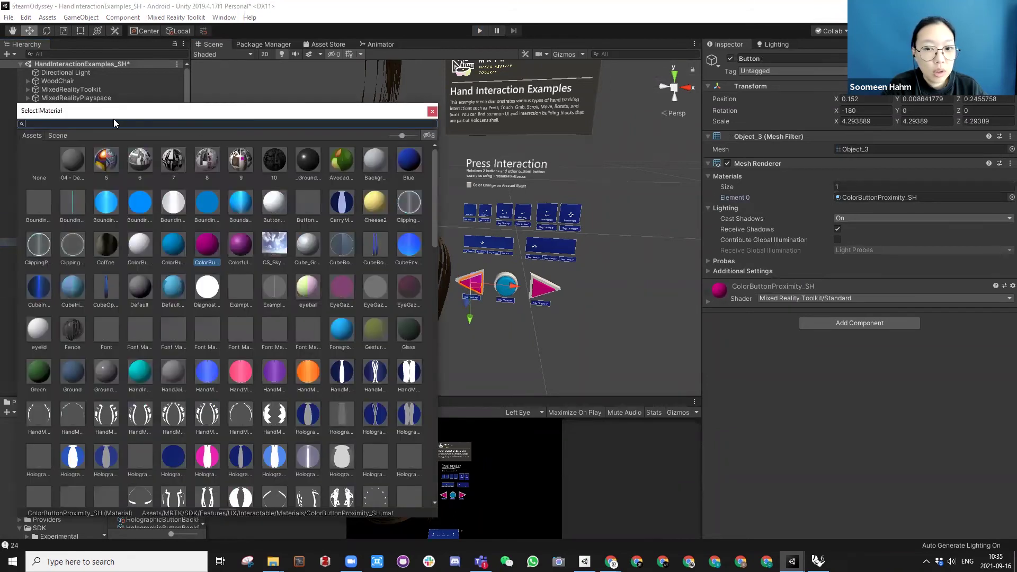
left_click(432, 111)
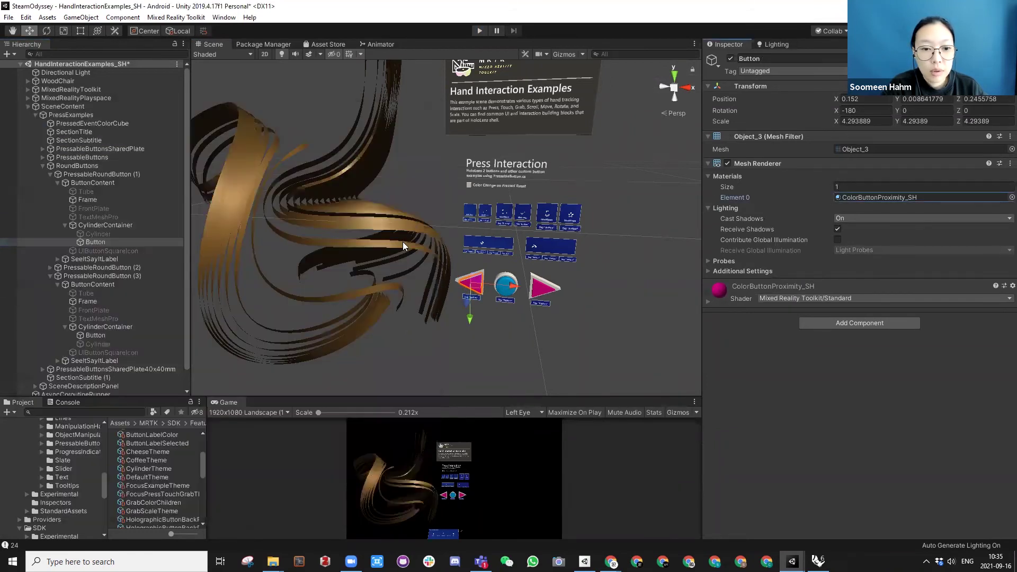
Step: Check the material of the wooden ribbon model and assign WoodDoubleSide to the Button object in PressableRoundButton (1)
left_click(402, 241)
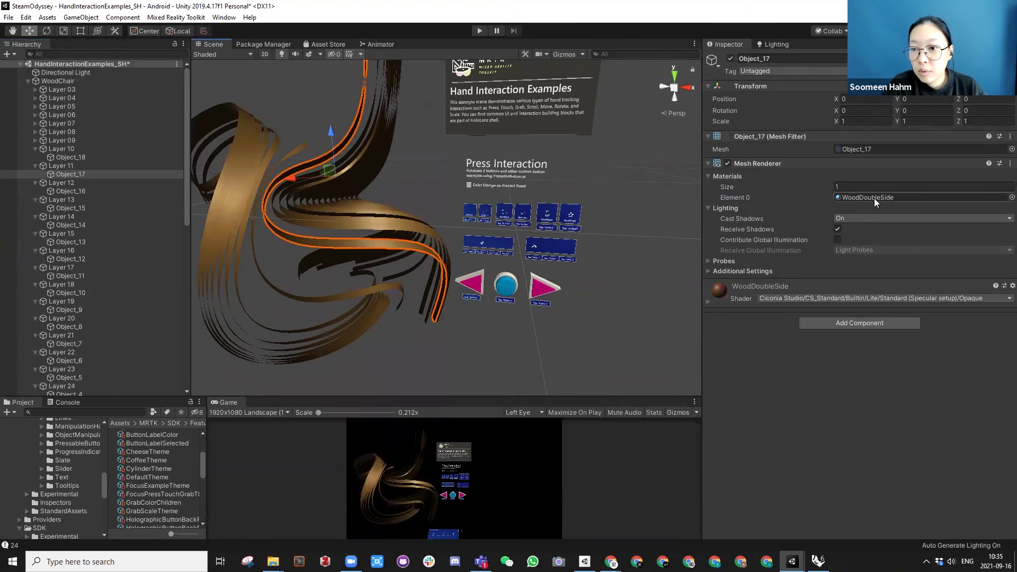
left_click(476, 290)
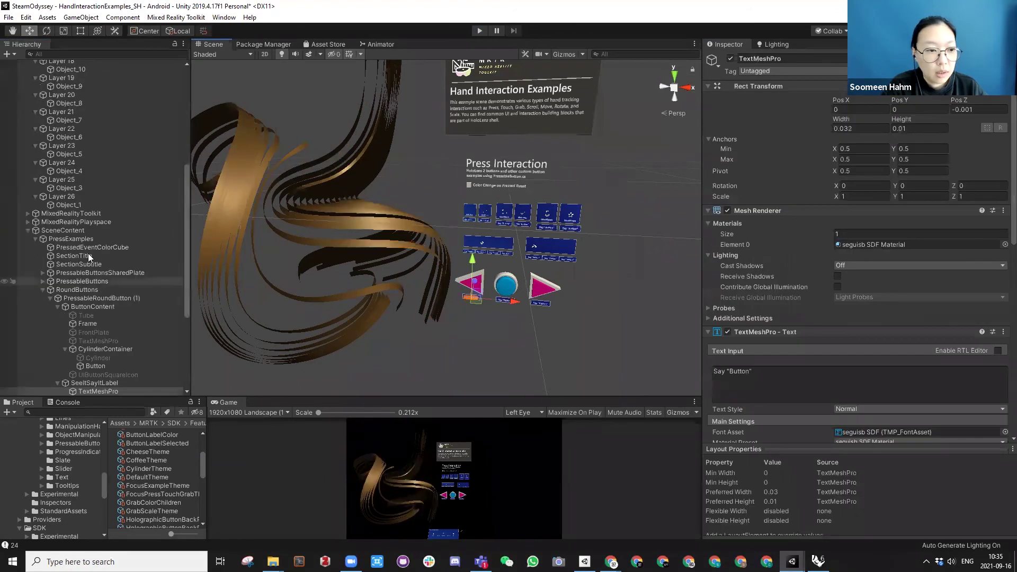
left_click(95, 366)
left_click(926, 200)
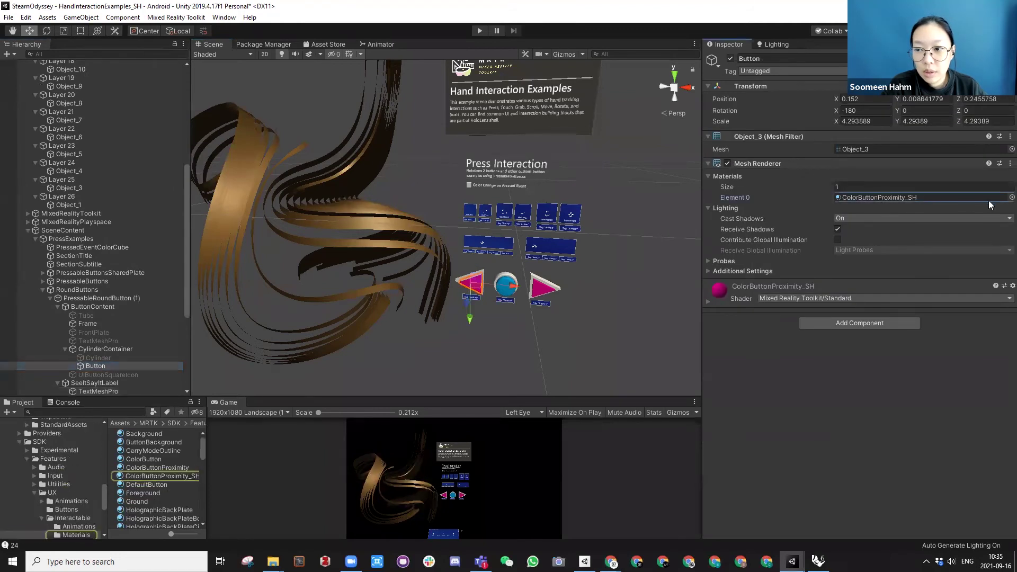
left_click(1012, 197)
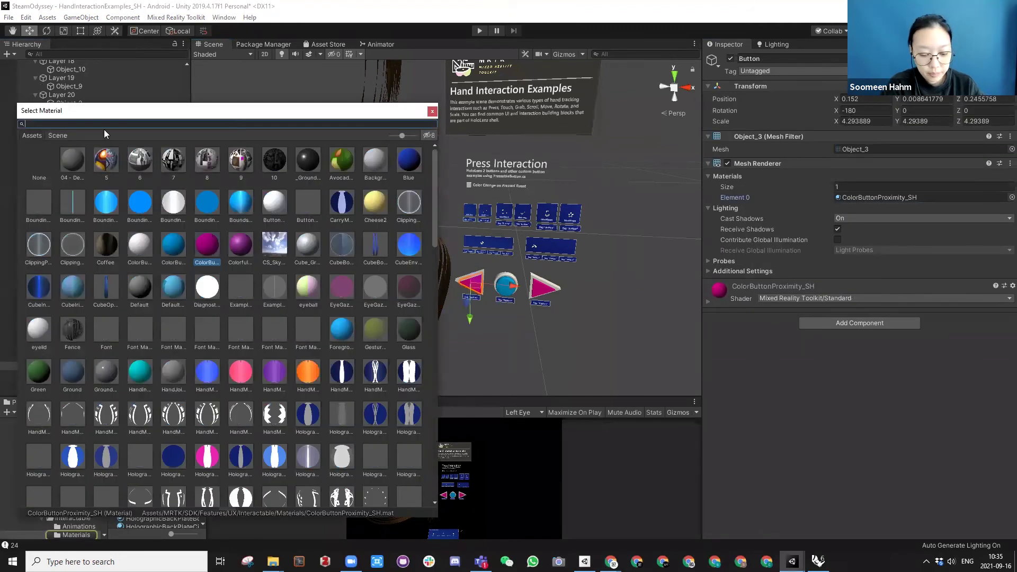
type("wood")
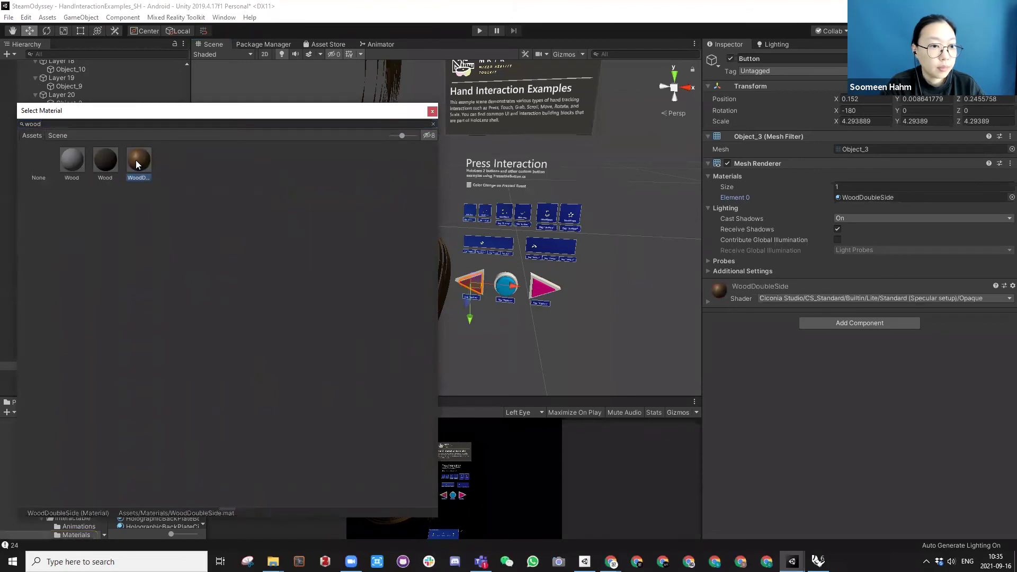
double_click(136, 160)
Step: Assign the WoodDoubleSide material to the Button object in PressableRoundButton (3)
left_click(541, 303)
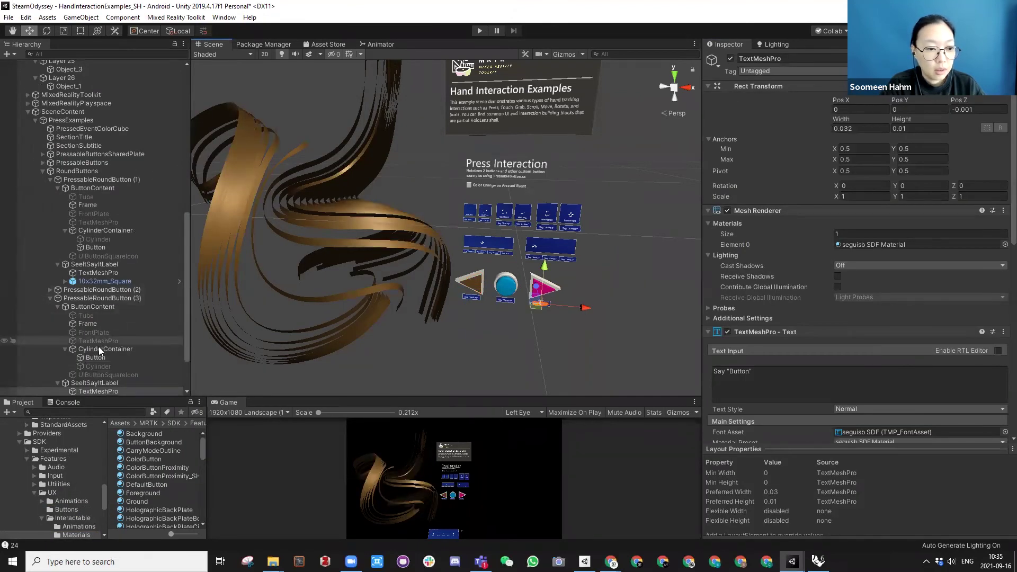
scroll(99, 347, "down", 1)
left_click(96, 326)
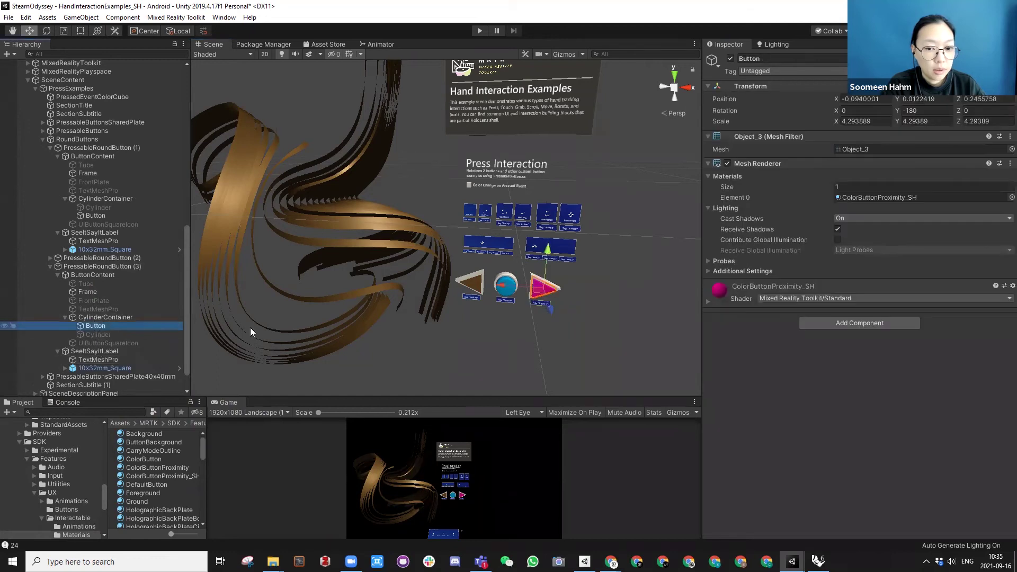
left_click(1012, 198)
type("wood")
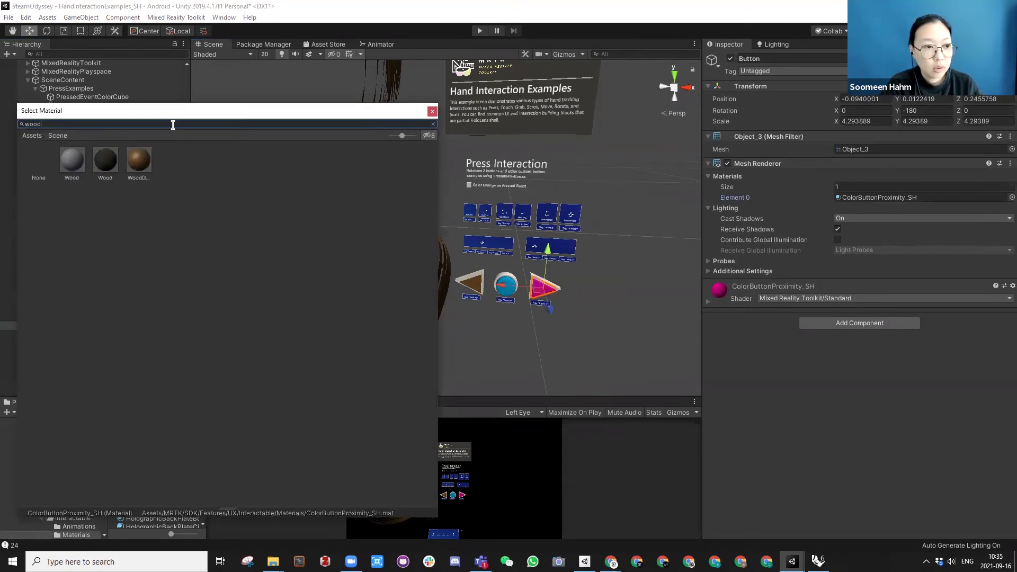
left_click(141, 161)
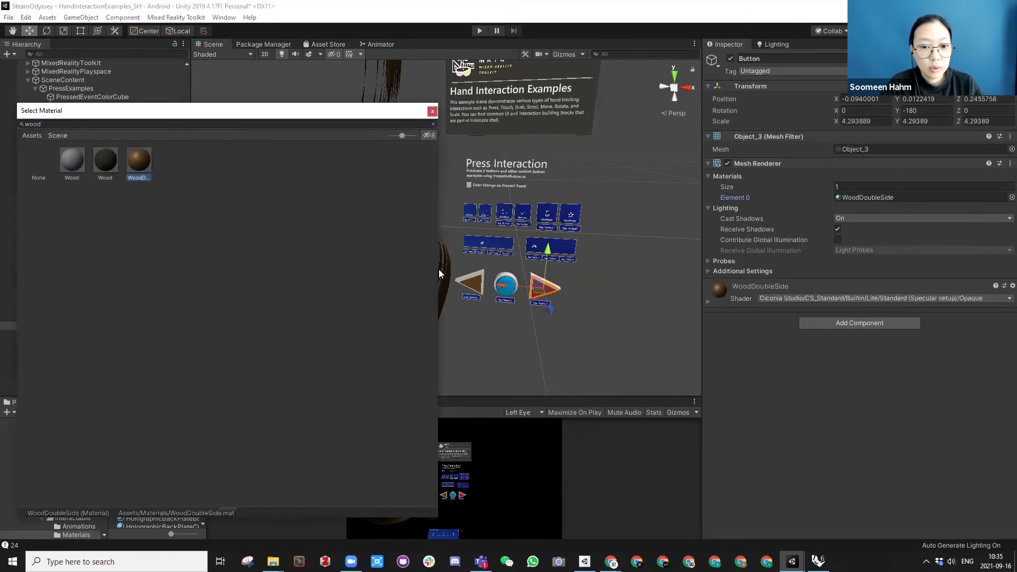
left_click(432, 110)
Step: Assign the WoodDoubleSide material to the Cylinder object in PressableRoundButton (2), and clear the selection
left_click(507, 289)
left_click(512, 289)
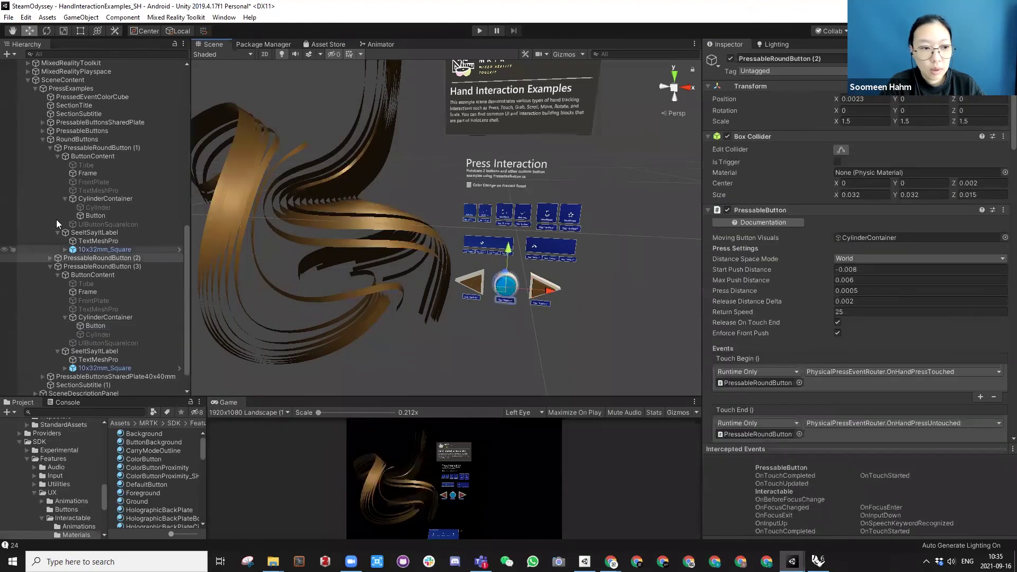
left_click(99, 259)
key("Right")
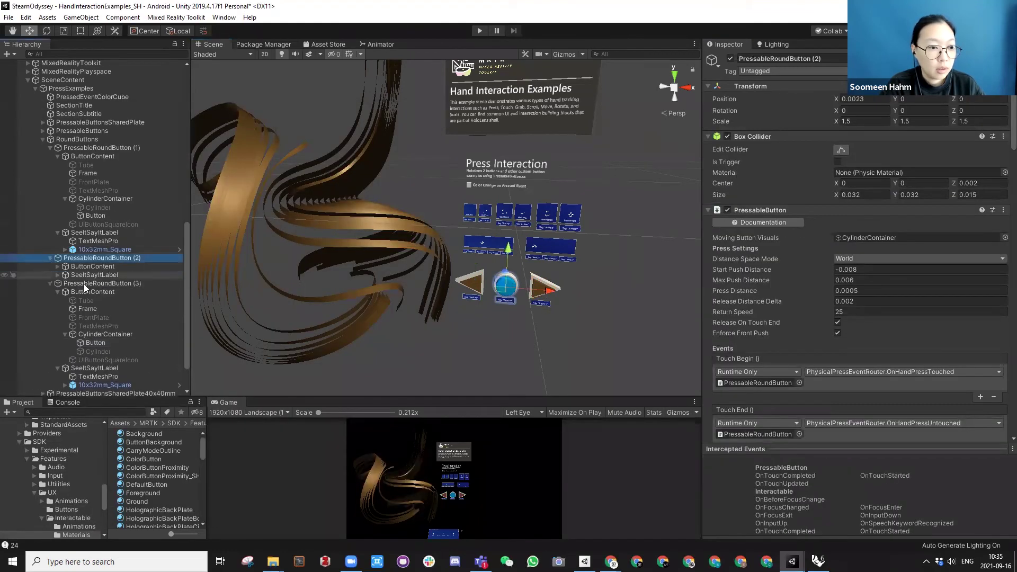
left_click(58, 267)
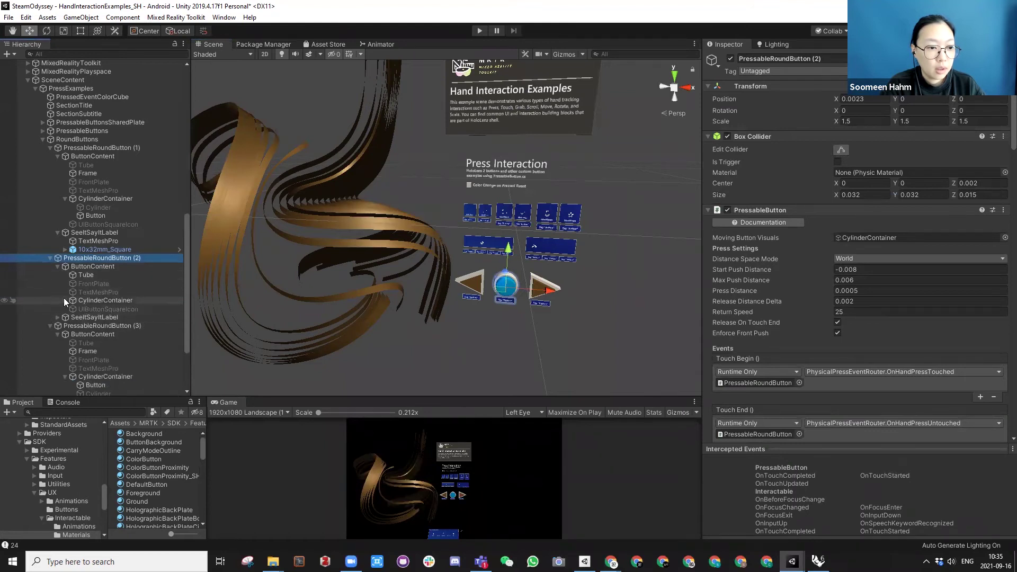
left_click(63, 301)
left_click(95, 309)
left_click(1003, 198)
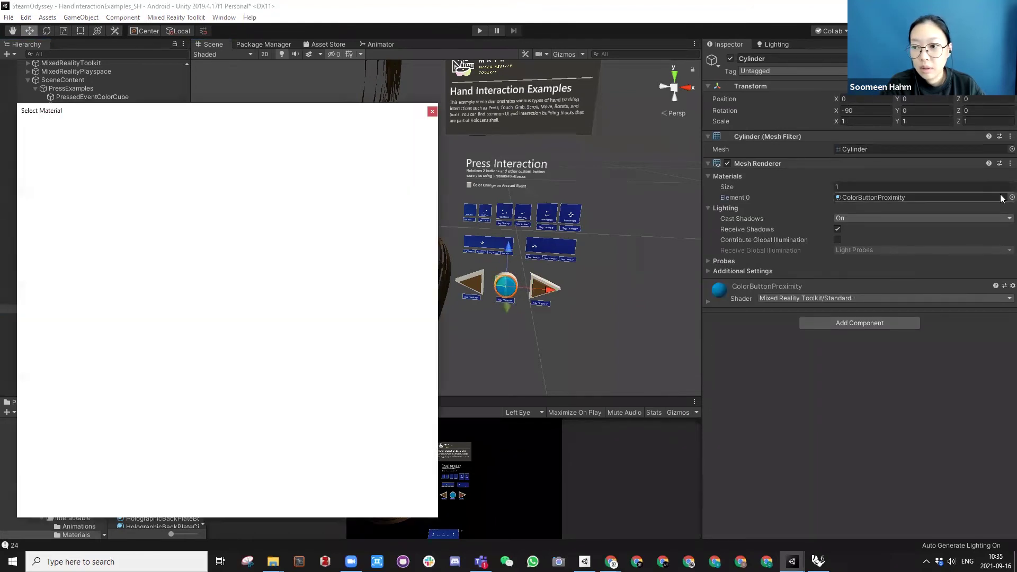
type("wood")
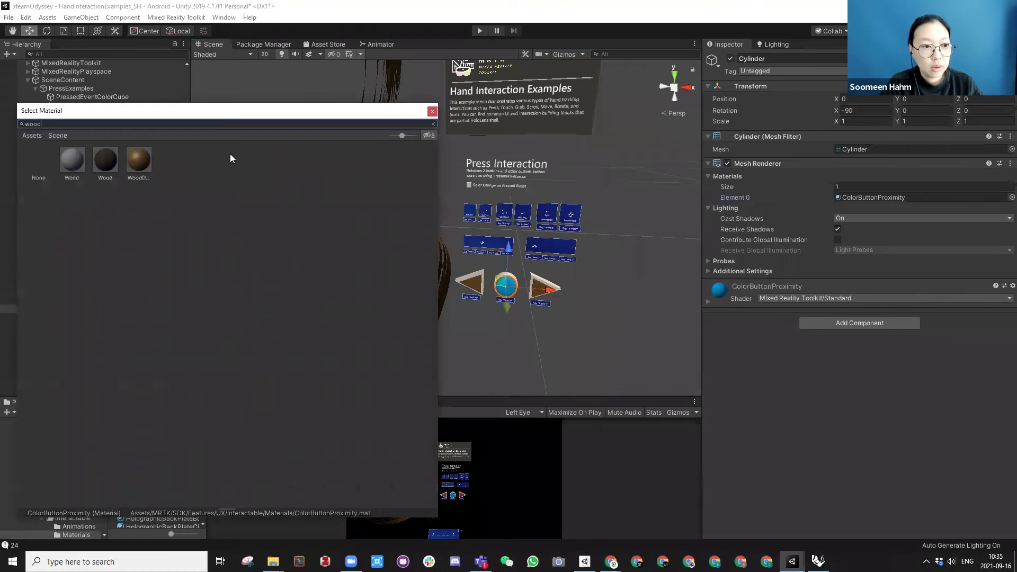
double_click(136, 160)
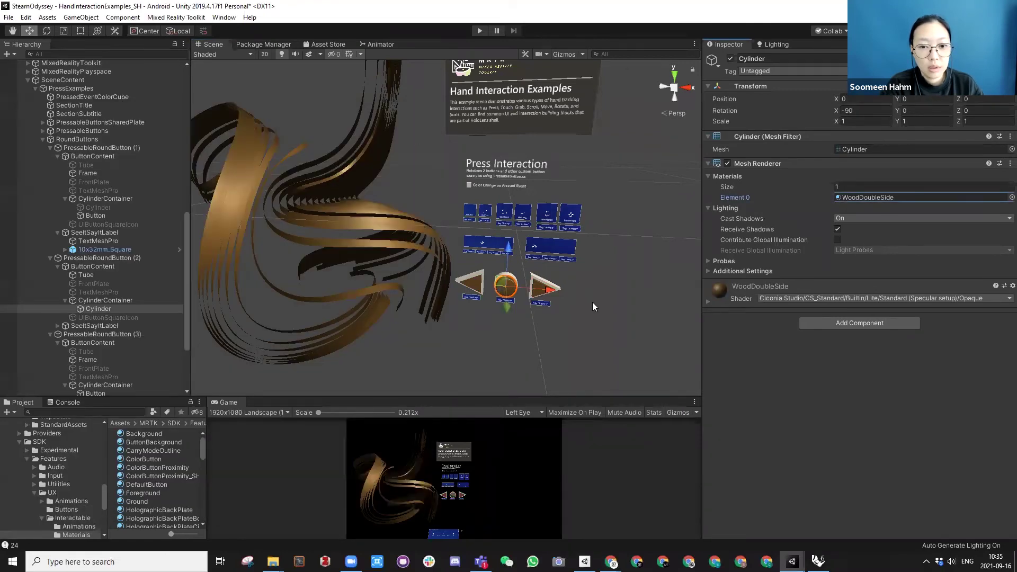
left_click(593, 303)
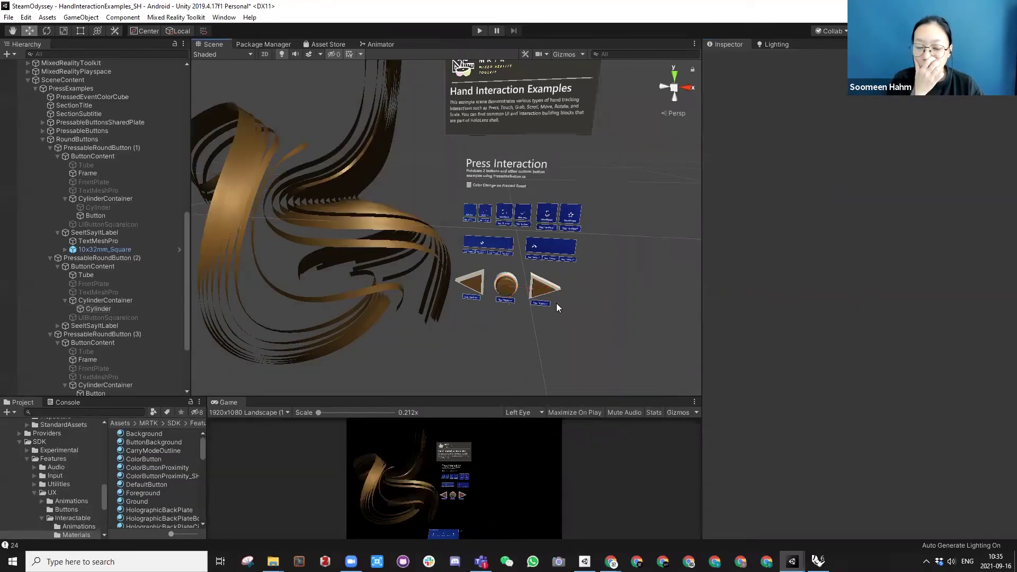
Step: Examine the Say "Button" label below the first arrow button up close
left_click_drag(556, 308, 456, 308, "alt")
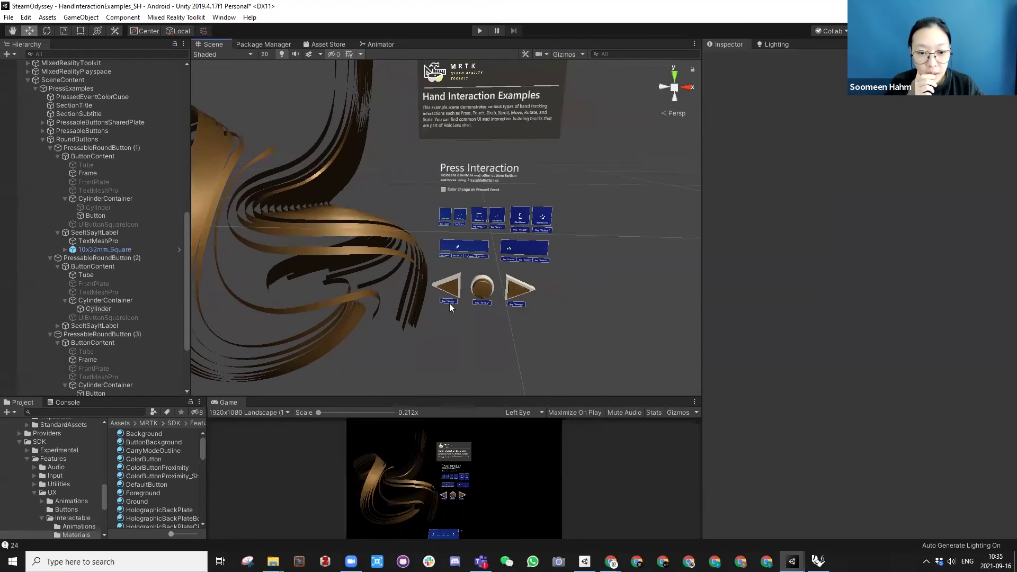
left_click(449, 304)
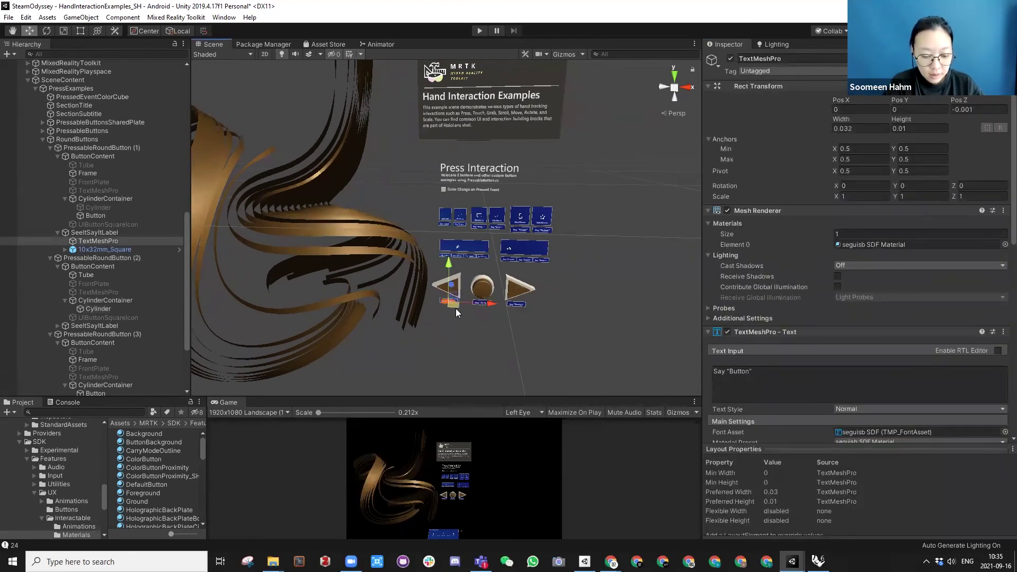
key("f")
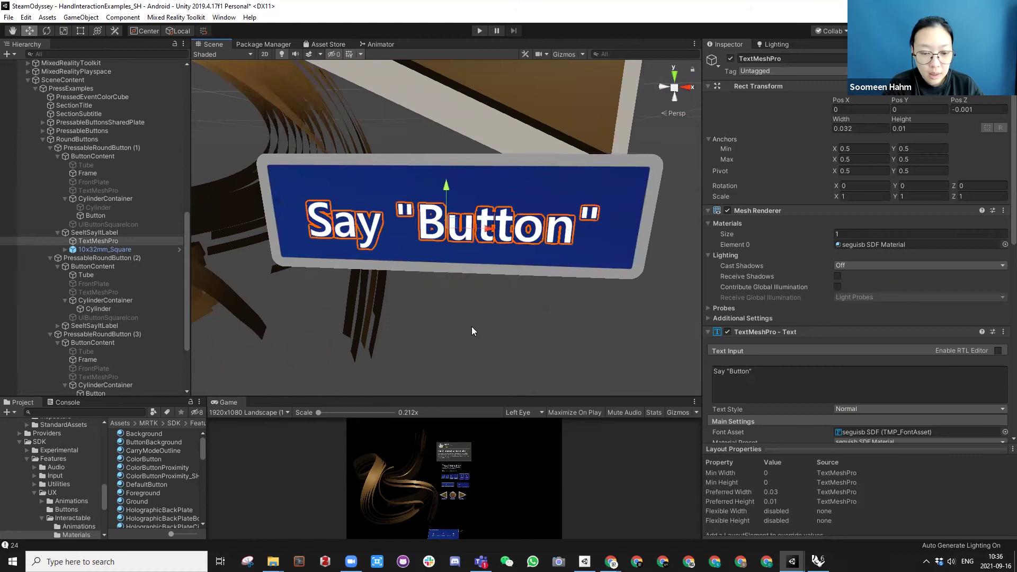
scroll(471, 319, "down", 2)
left_click_drag(468, 289, 435, 393, "alt")
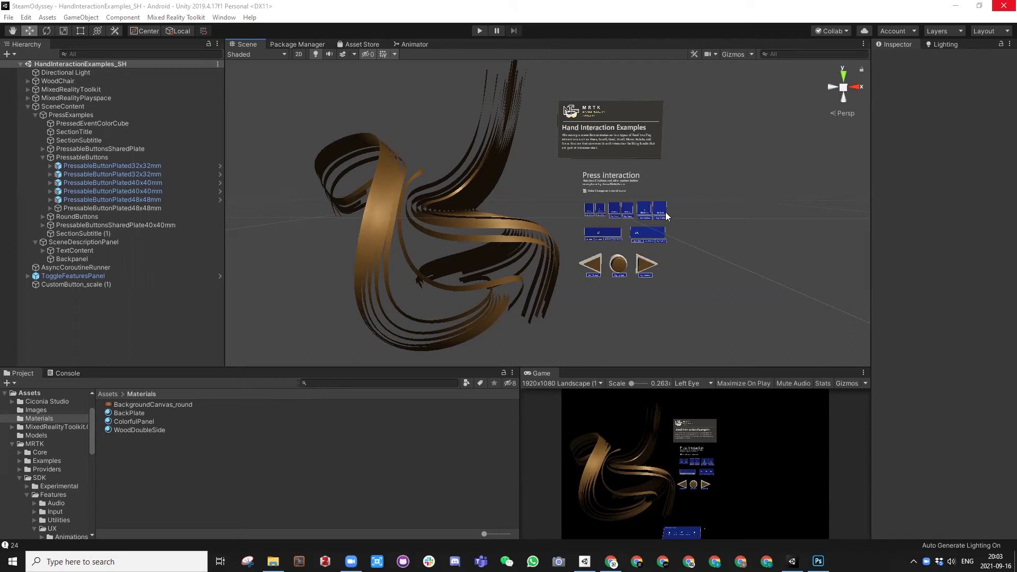
Step: Focus the Scene view on the Go Back button among the plated buttons and examine it at an angle
mouse_move(711, 227)
left_mouse_down("alt")
mouse_move(583, 241)
mouse_move(577, 227)
left_mouse_up("alt")
left_click(577, 224)
key("f")
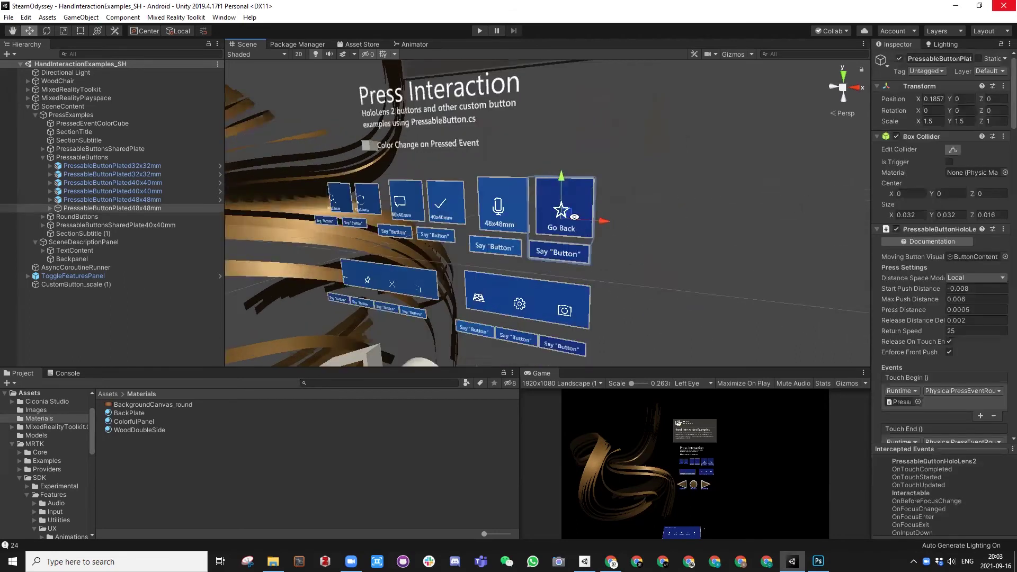
scroll(574, 217, "down", 5)
left_click_drag(563, 219, 549, 206, "alt")
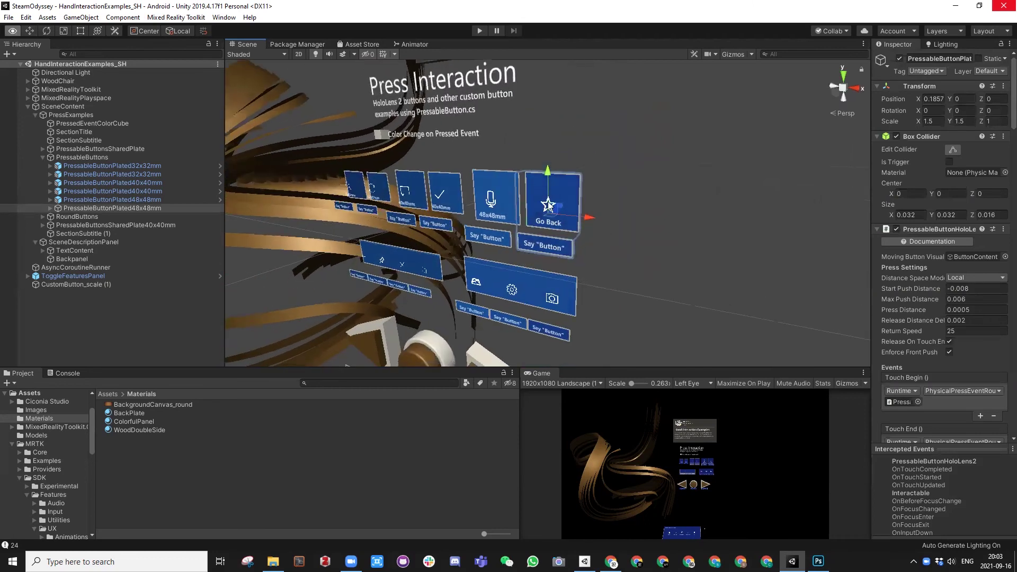
right_click_drag(549, 206, 566, 221, "alt")
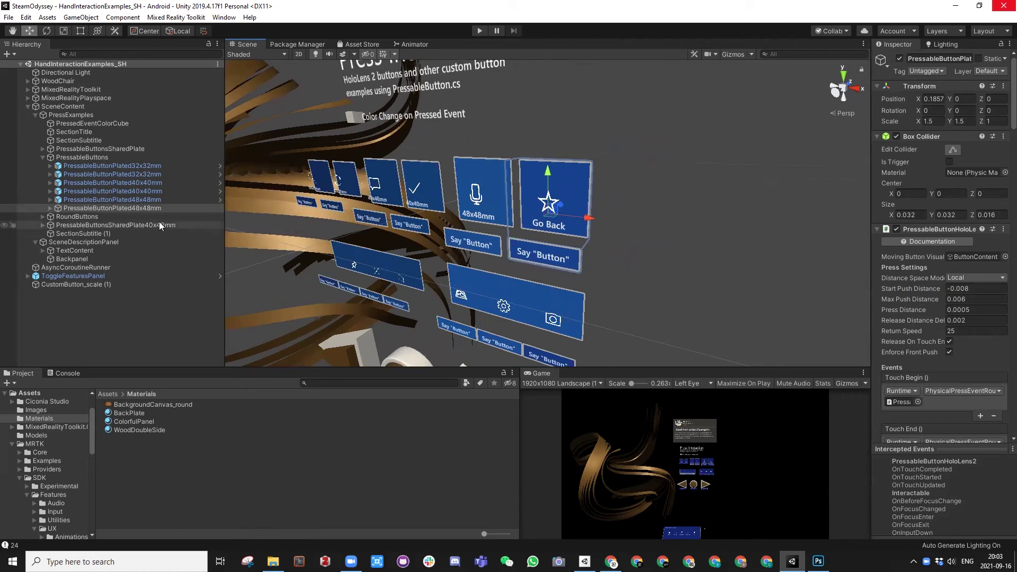
Step: Compare the two PressableButtonPlated48x48mm objects and their available prefab commands, ending with the Go Back button selected
left_click(142, 201)
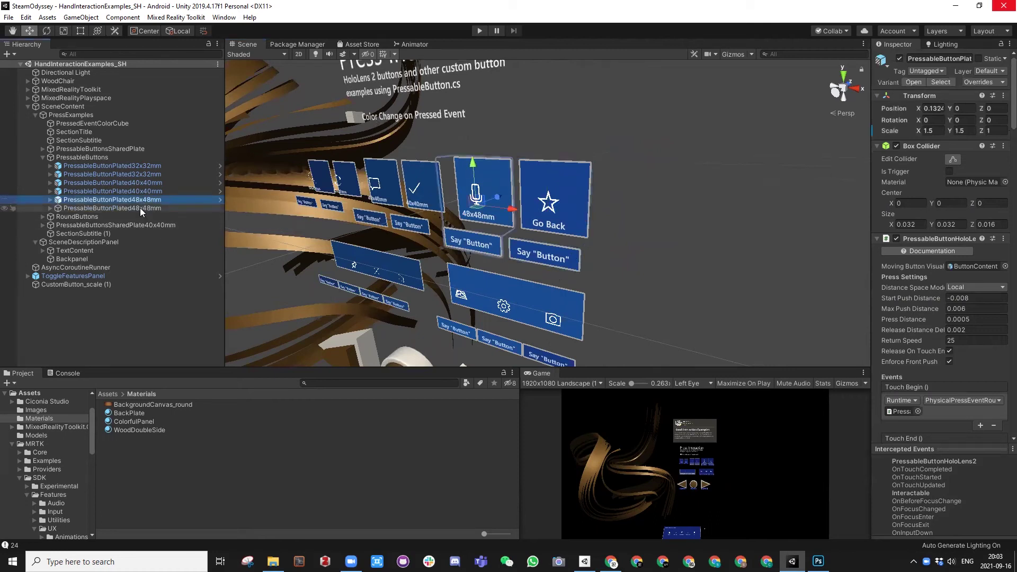
left_click(140, 207)
right_click(98, 208)
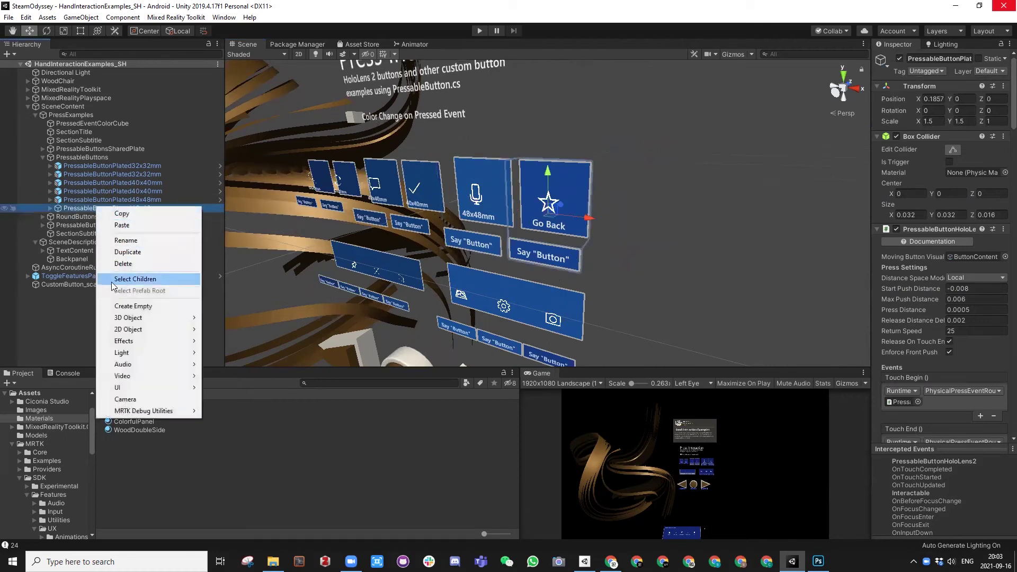
left_click(101, 205)
left_click(114, 201)
right_click(114, 201)
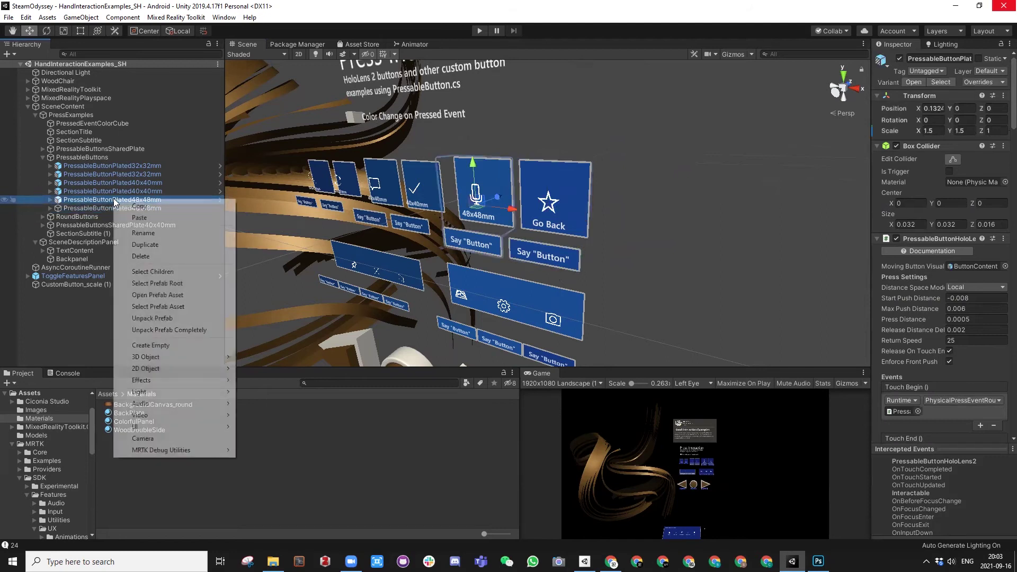
left_click(152, 318)
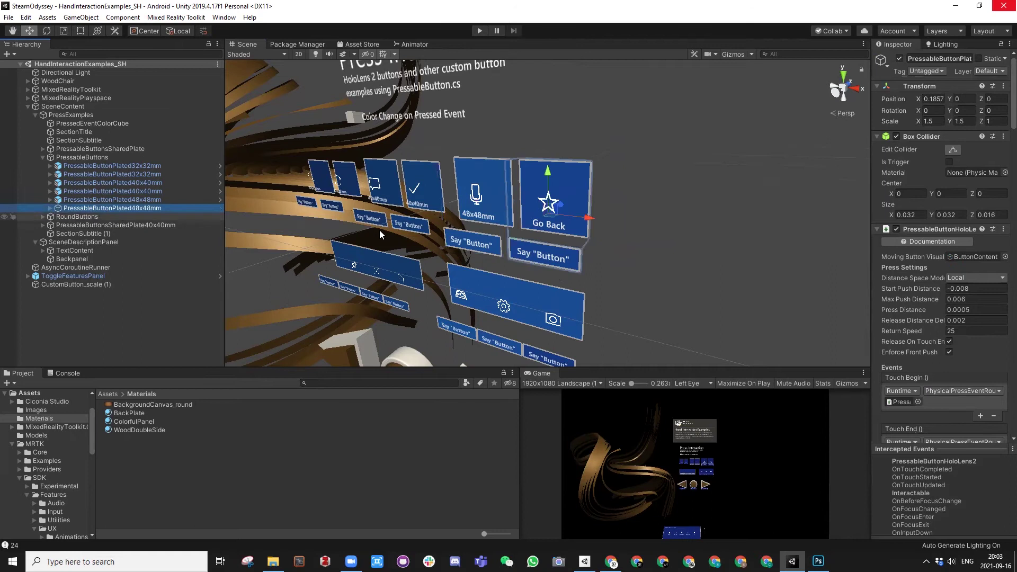
Step: Widen the Inspector and bring up the Go Back button's icon settings in its Button Config Helper
left_click_drag(872, 241, 734, 238)
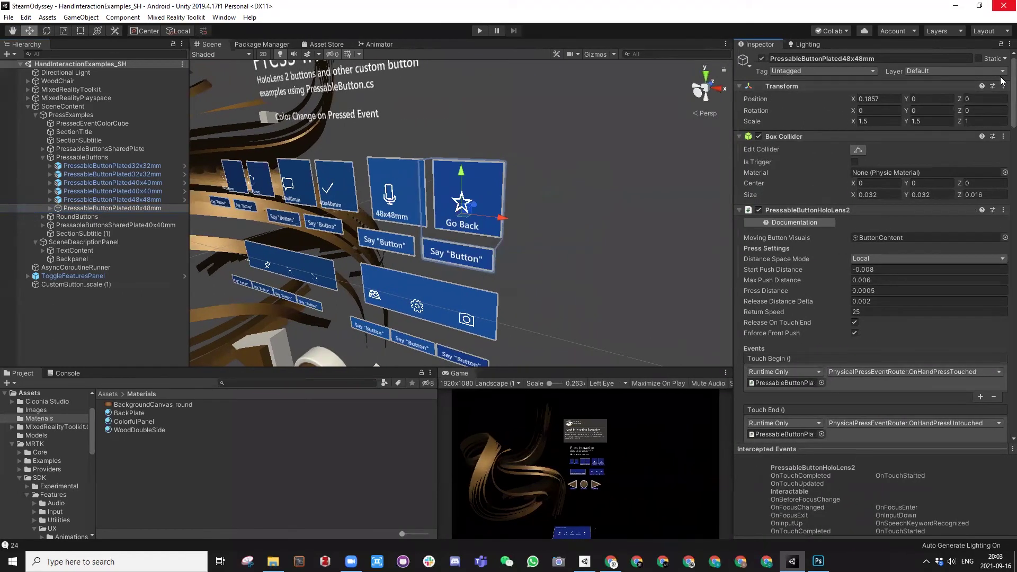
scroll(1002, 125, "down", 10)
scroll(1002, 125, "down", 20)
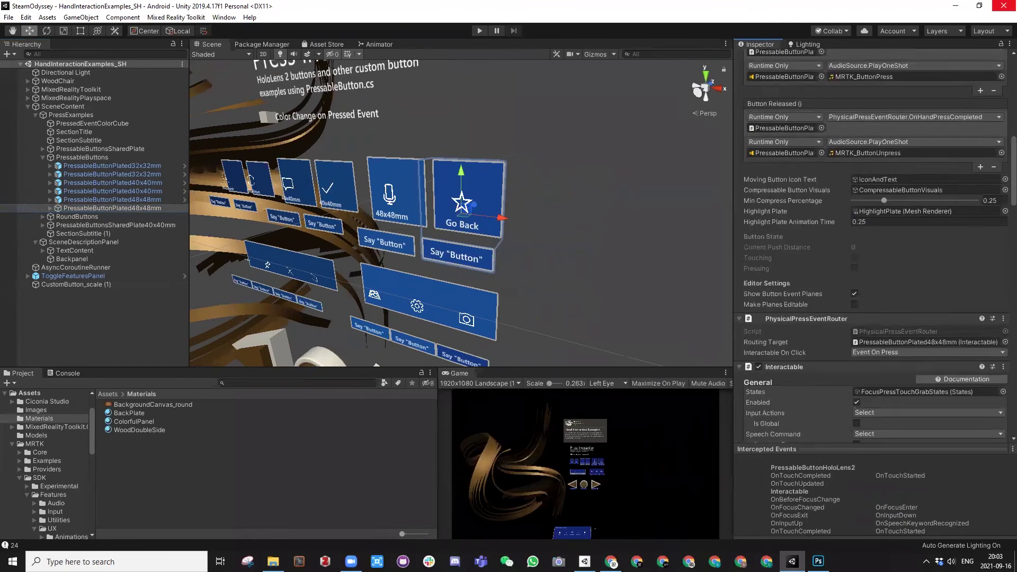
scroll(1002, 321, "down", 15)
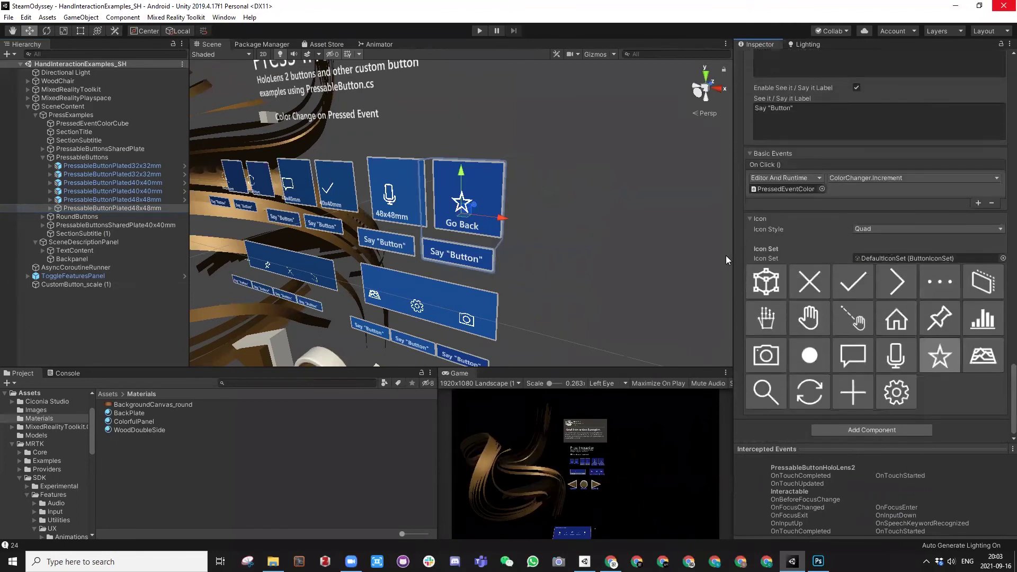
Step: Try several icons from the default set on the Go Back button, including hand ray, home and dot, finishing with the settings gear
left_click(813, 324)
left_click(848, 325)
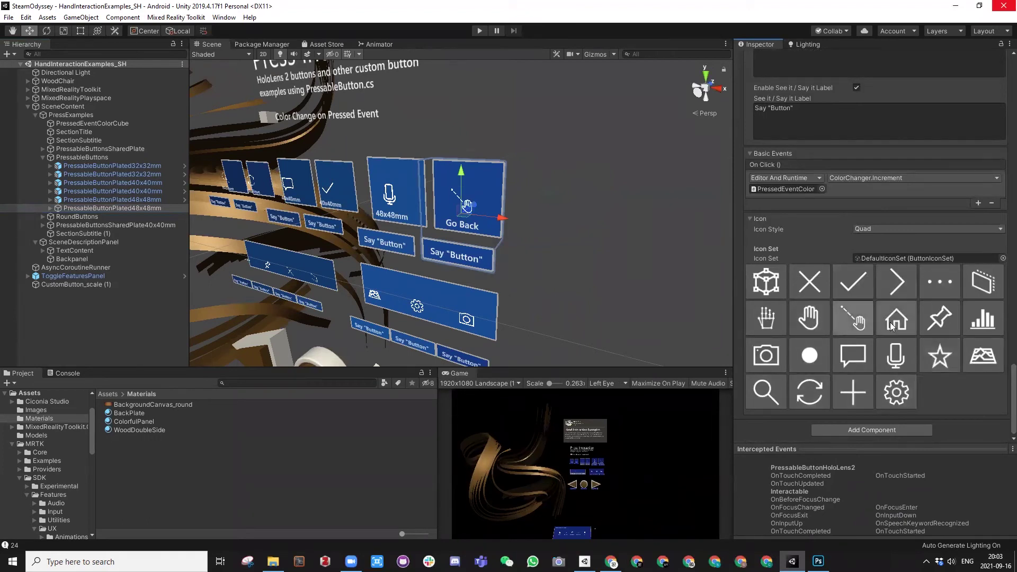
left_click(892, 326)
left_click(860, 360)
left_click(811, 356)
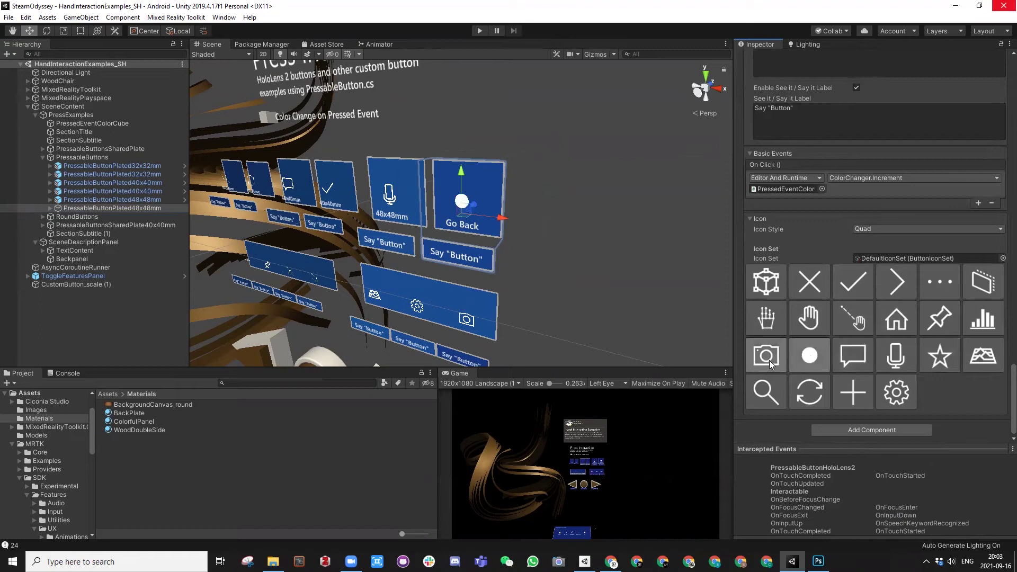
left_click(769, 361)
left_click(810, 392)
left_click(854, 392)
left_click(856, 352)
left_click(872, 309)
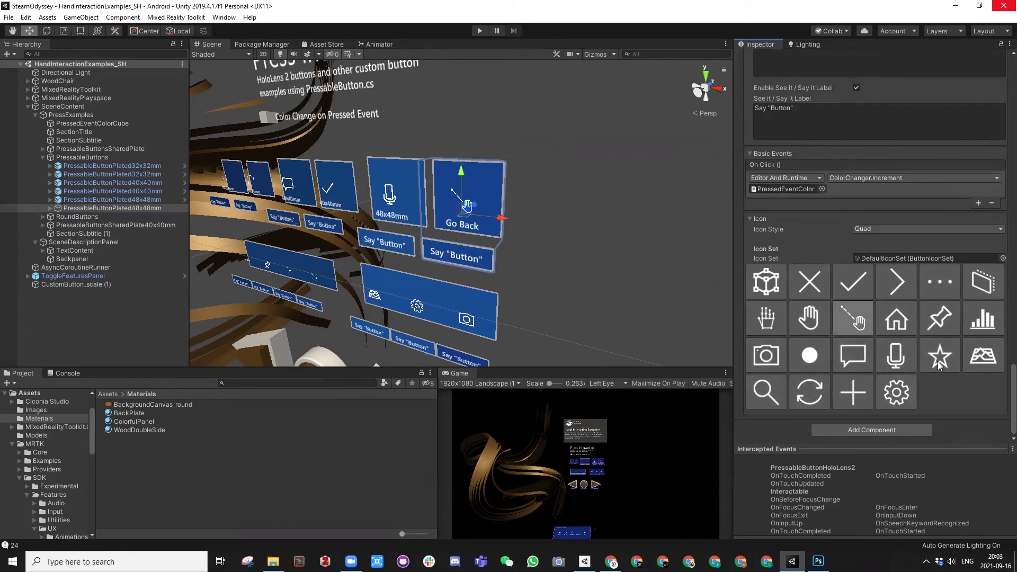
left_click(896, 393)
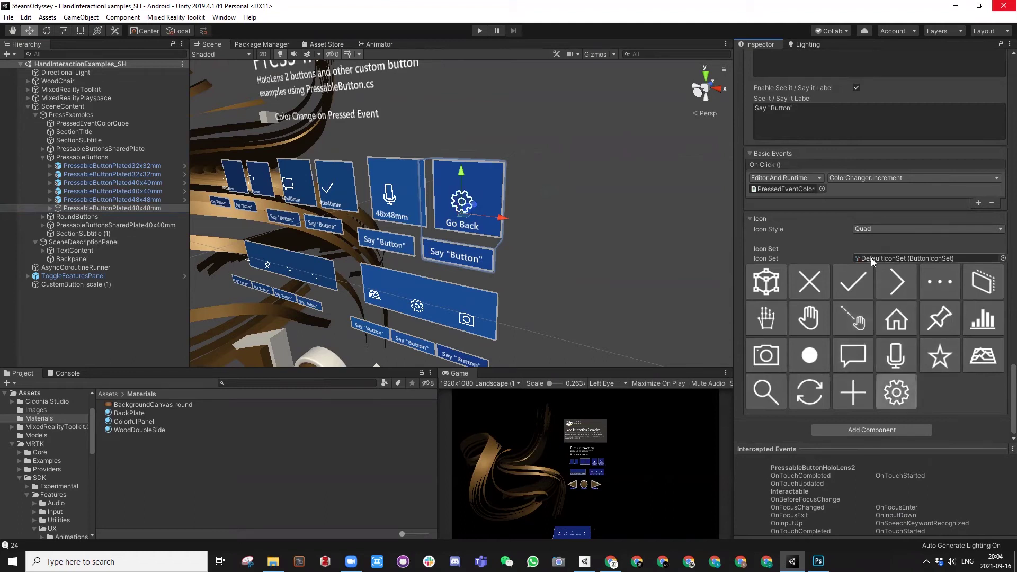
Step: Locate the DefaultIconSet asset used by the Go Back button and examine its quad, sprite and font icon lists
left_click(902, 259)
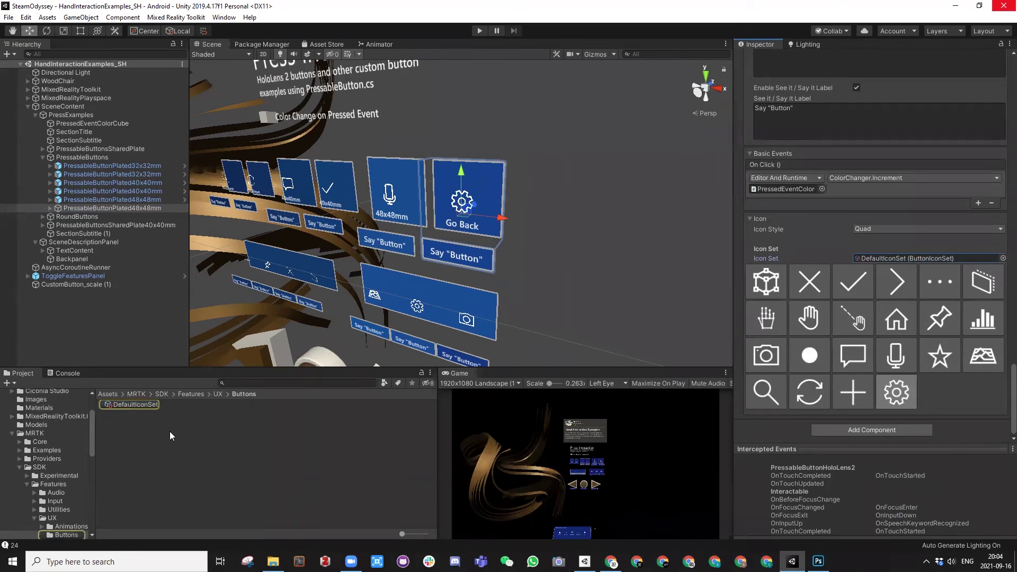
left_click(138, 405)
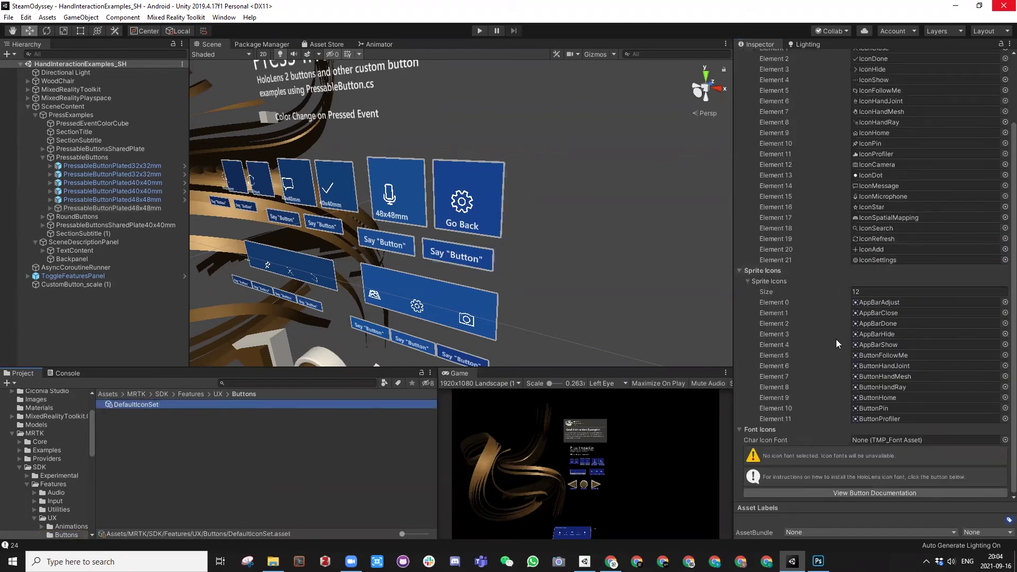
scroll(837, 351, "up", 3)
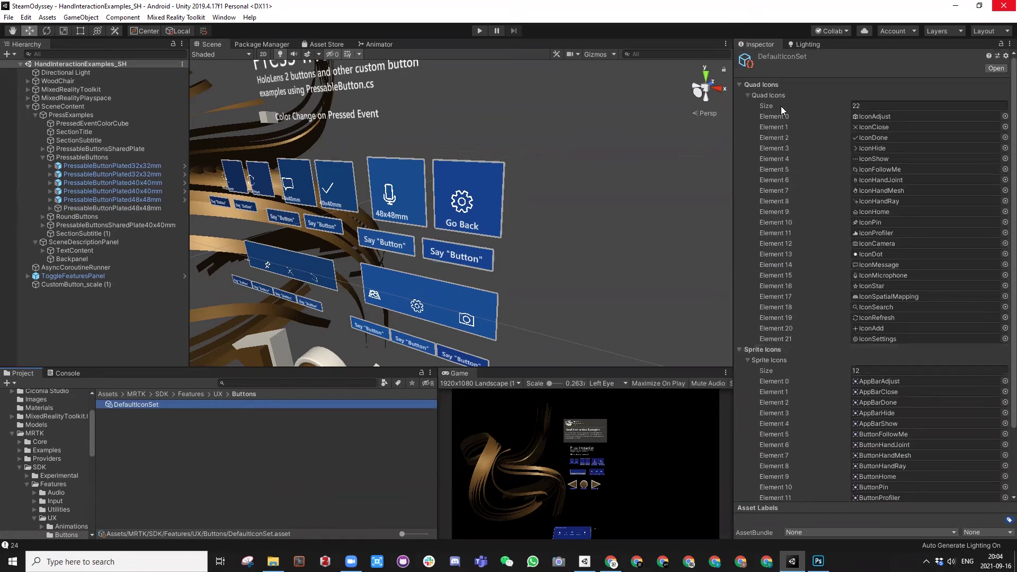
scroll(814, 324, "down", 3)
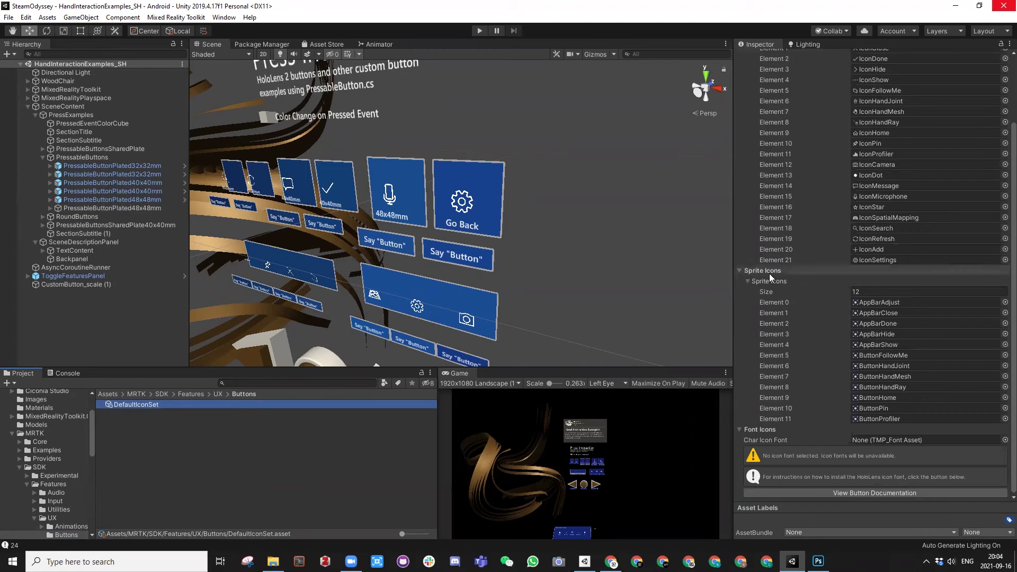
Step: Try the Sprite icon style on the Go Back button, and return the icon style to Quad
left_click(79, 243)
left_click(65, 158)
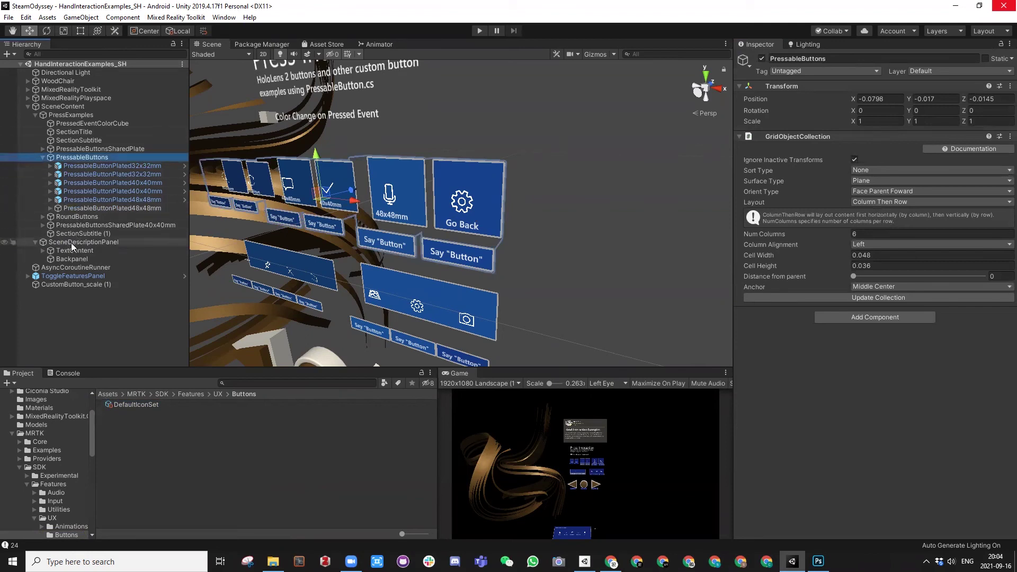
left_click(74, 208)
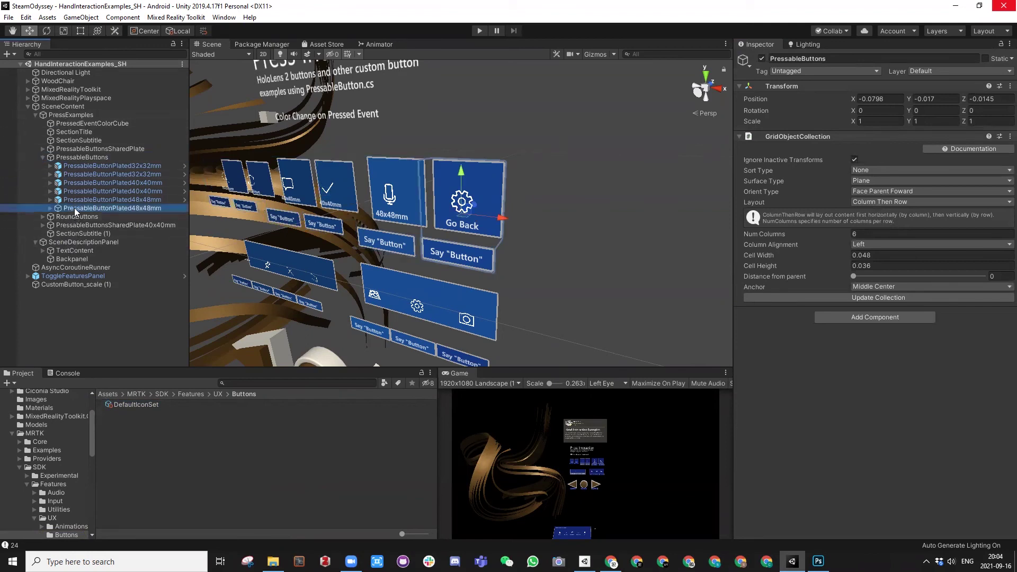
scroll(950, 297, "down", 5)
scroll(949, 297, "down", 10)
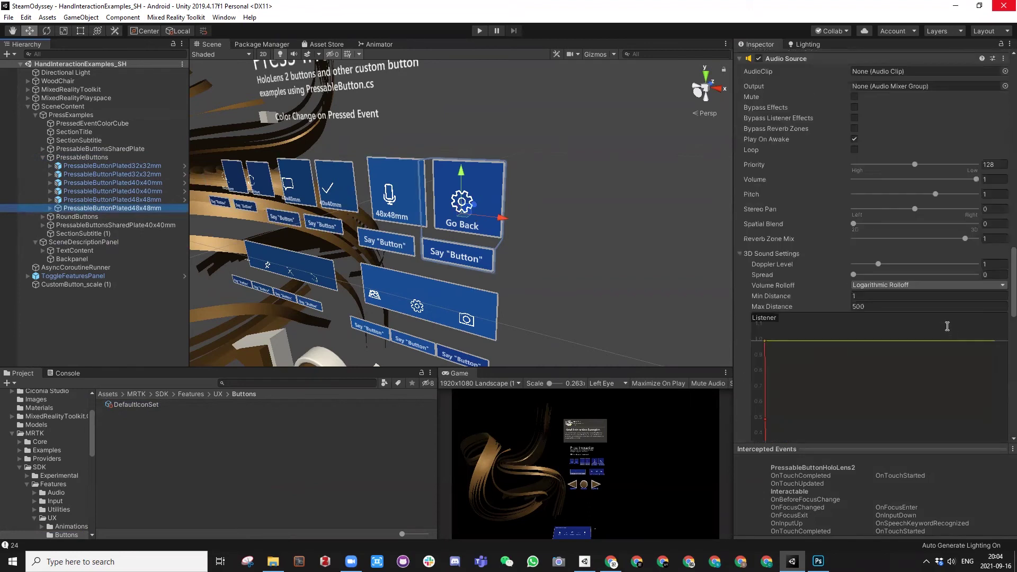
left_click(880, 231)
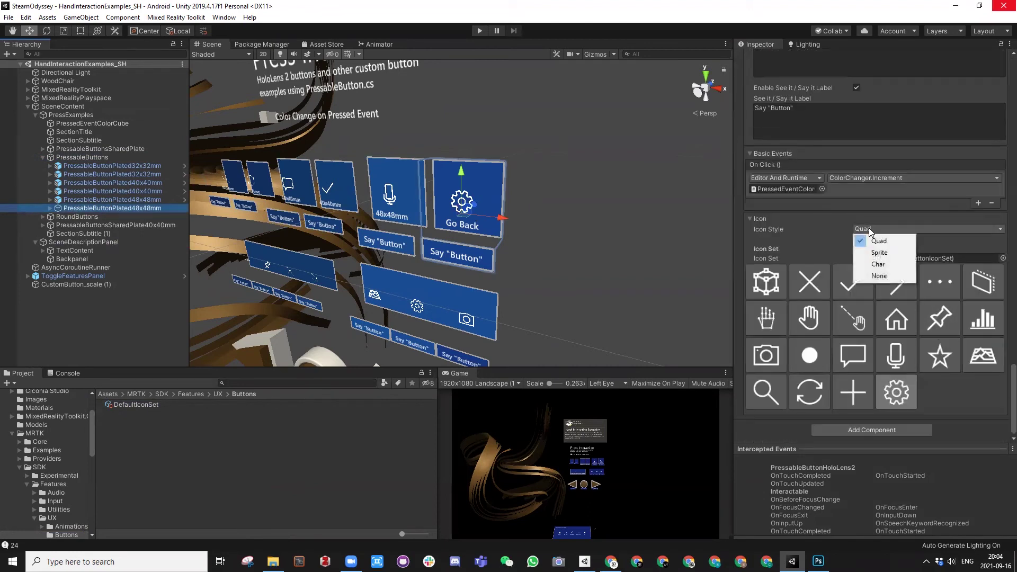
left_click(880, 253)
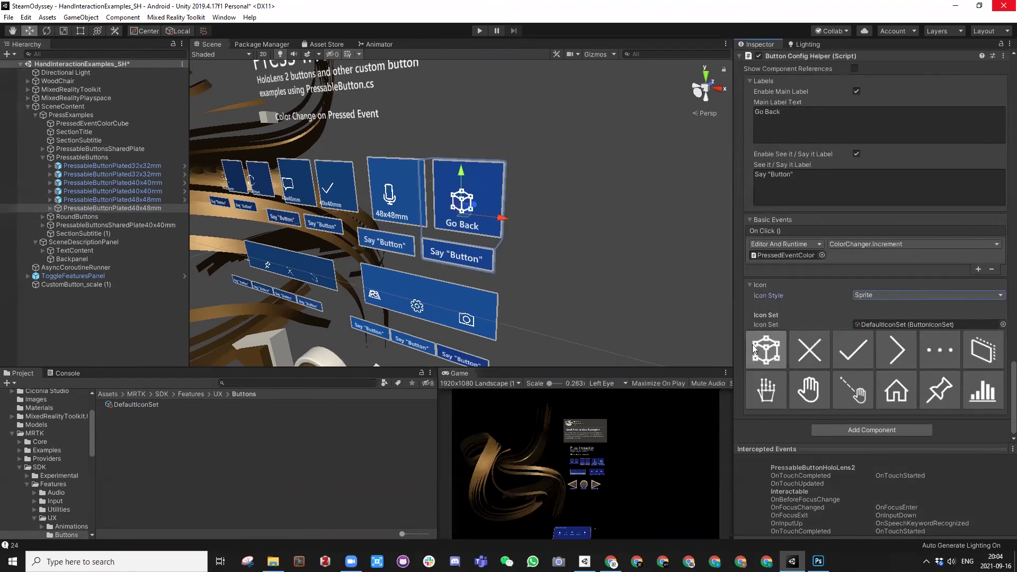
left_click(910, 296)
left_click(888, 305)
scroll(921, 351, "down", 3)
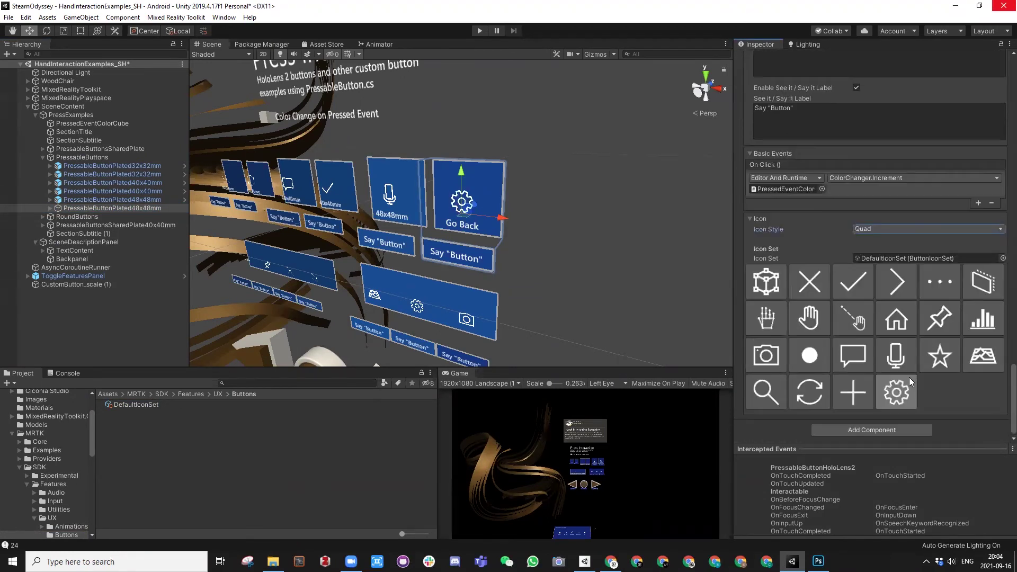
Step: Set the Quad Icons size of the DefaultIconSet asset to 23
left_click(129, 405)
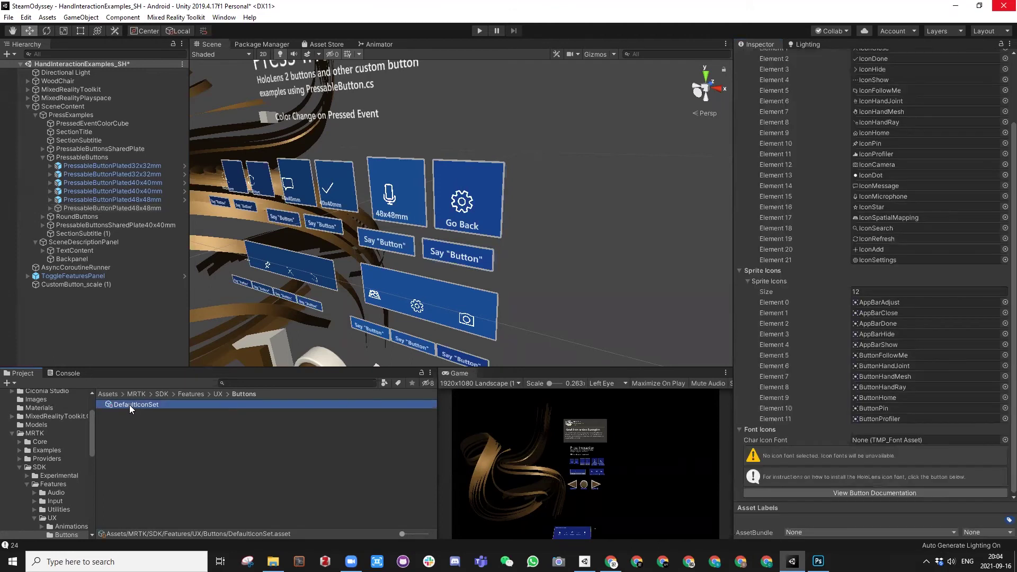
scroll(850, 248, "up", 3)
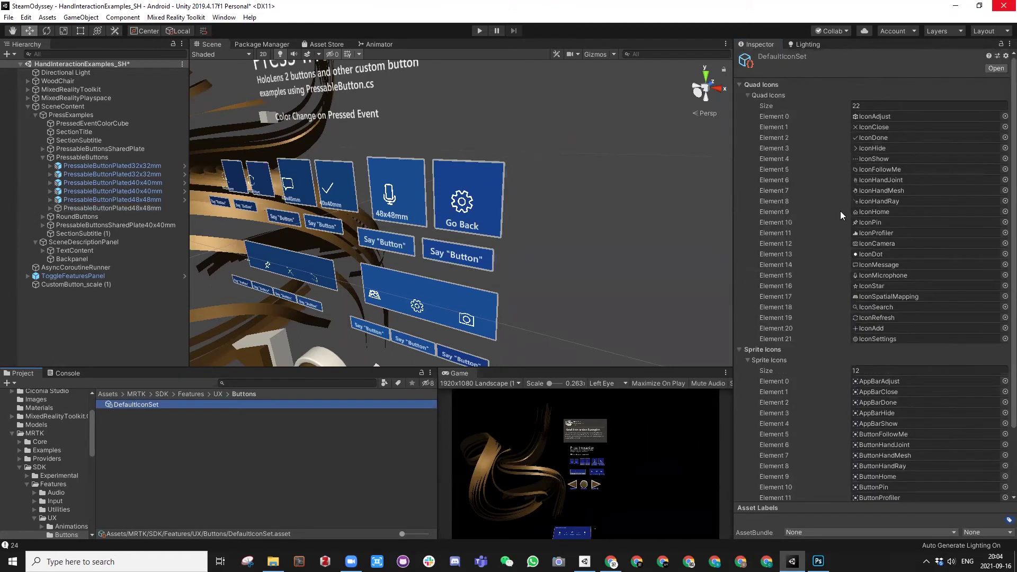
left_click(861, 105)
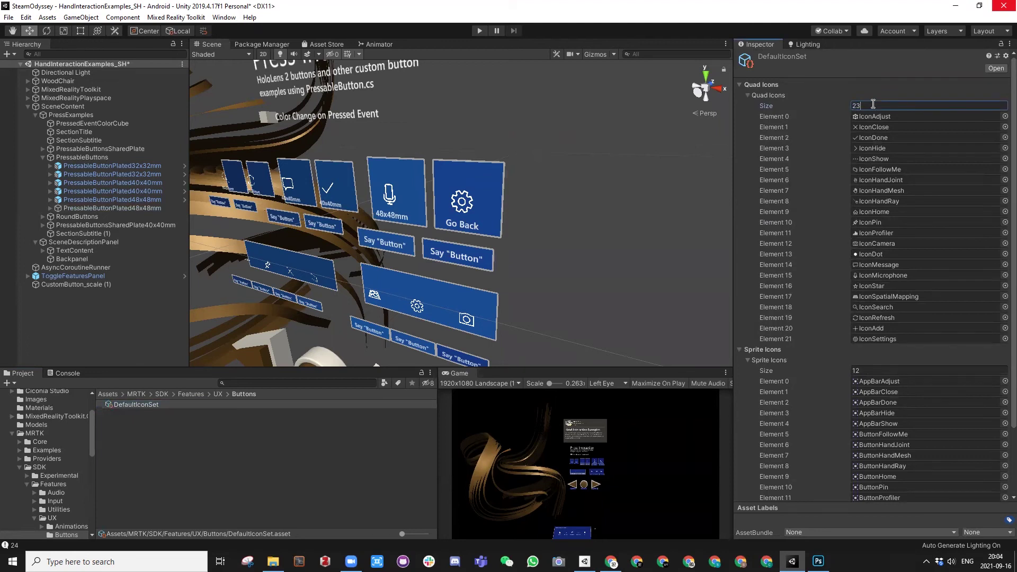
key("Return")
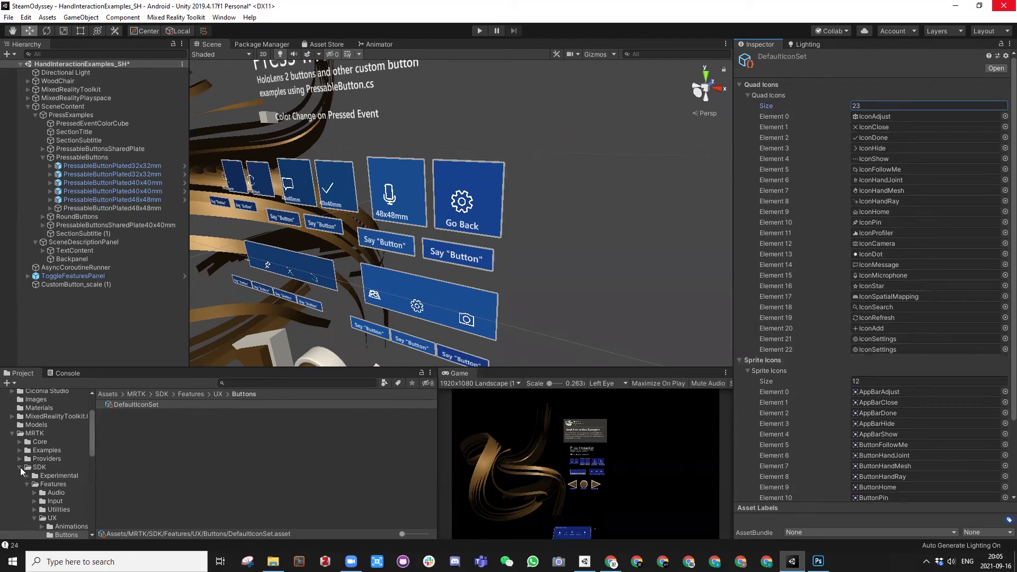
Step: Import icon-replay_w.png from the Img folder in File Explorer into the project's Assets/Images folder
left_click(33, 400)
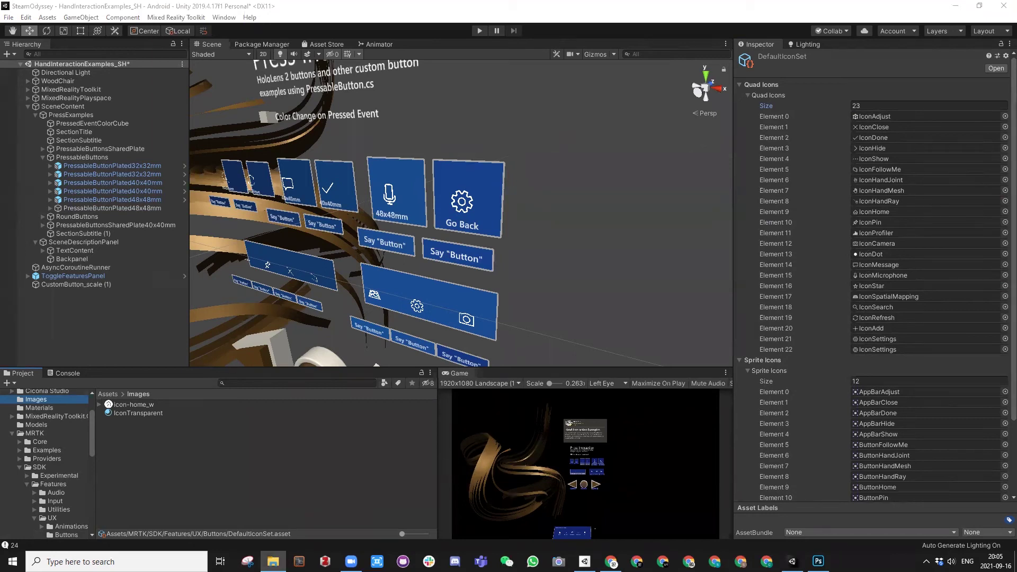
key("super+shift+Left")
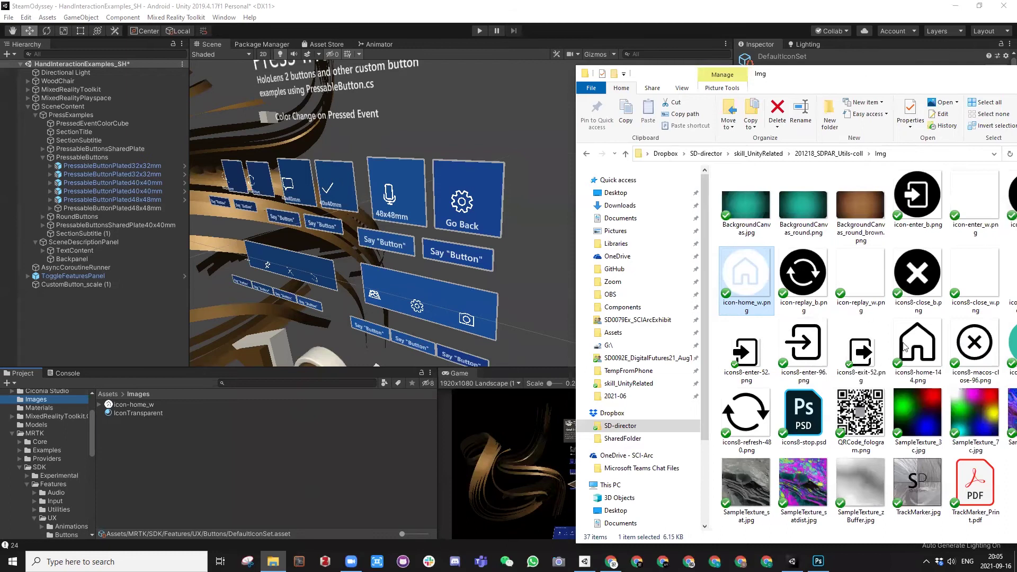
left_click_drag(688, 65, 515, 52)
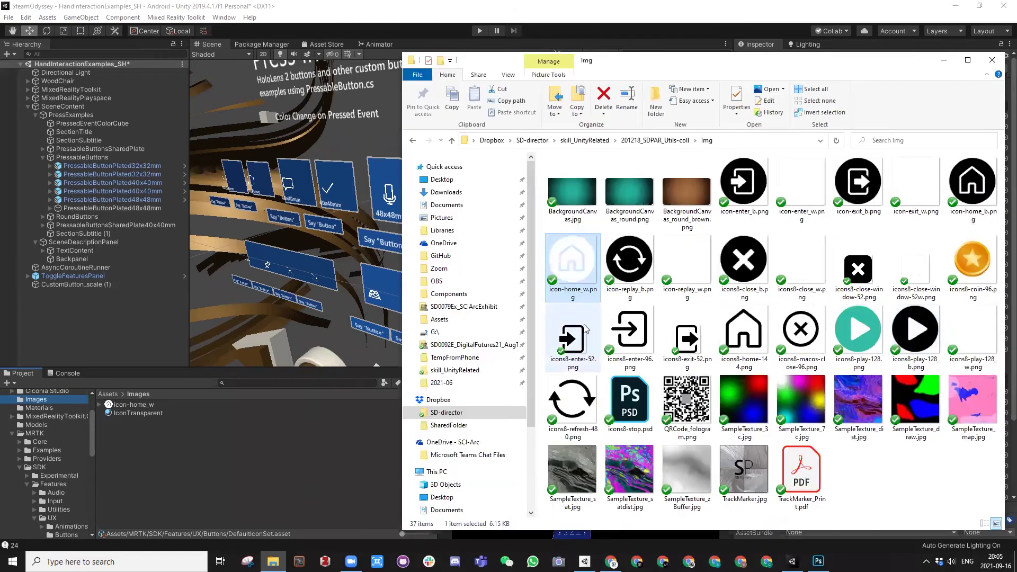
left_click(672, 268)
left_click_drag(686, 262, 165, 472)
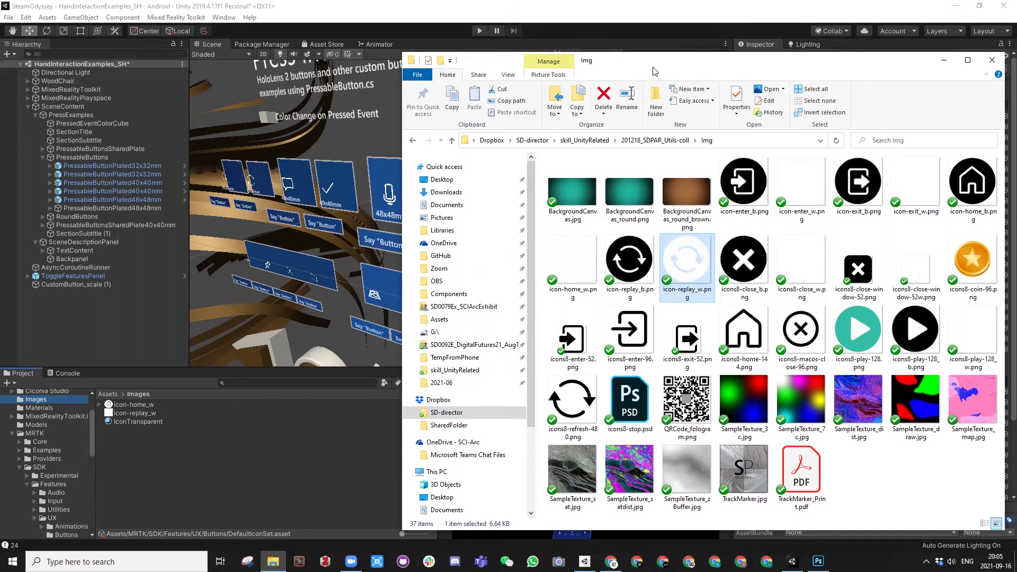
left_click(165, 350)
Step: Set the icon-replay_w texture type to Sprite (2D and UI) and apply the import settings
left_click(132, 414)
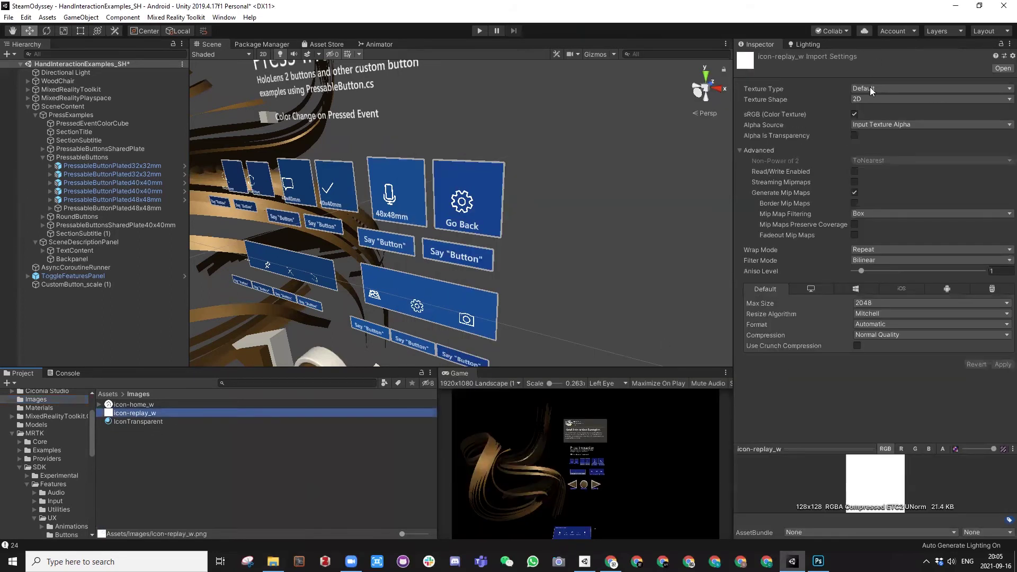
left_click(869, 89)
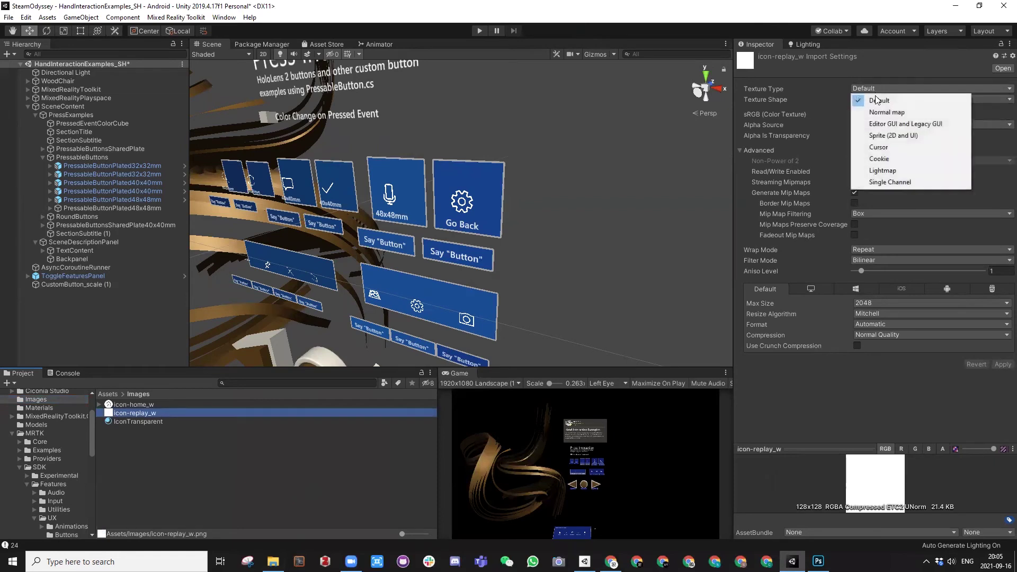
left_click(898, 136)
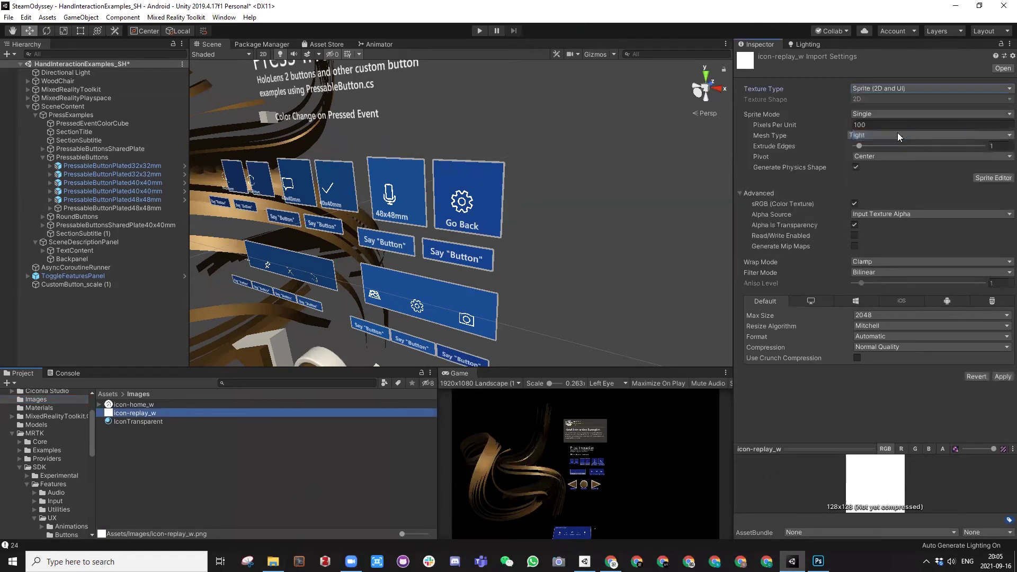
left_click(1003, 376)
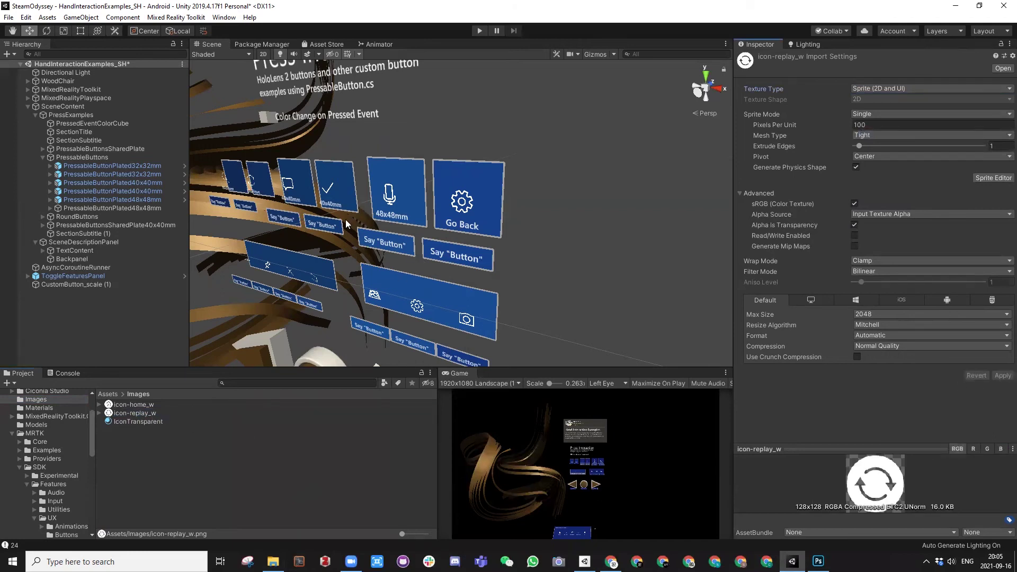
Step: Open the DefaultIconSet asset referenced by the Go Back button's Button Config Helper to edit its Quad Icons
left_click(82, 209)
scroll(847, 277, "down", 10)
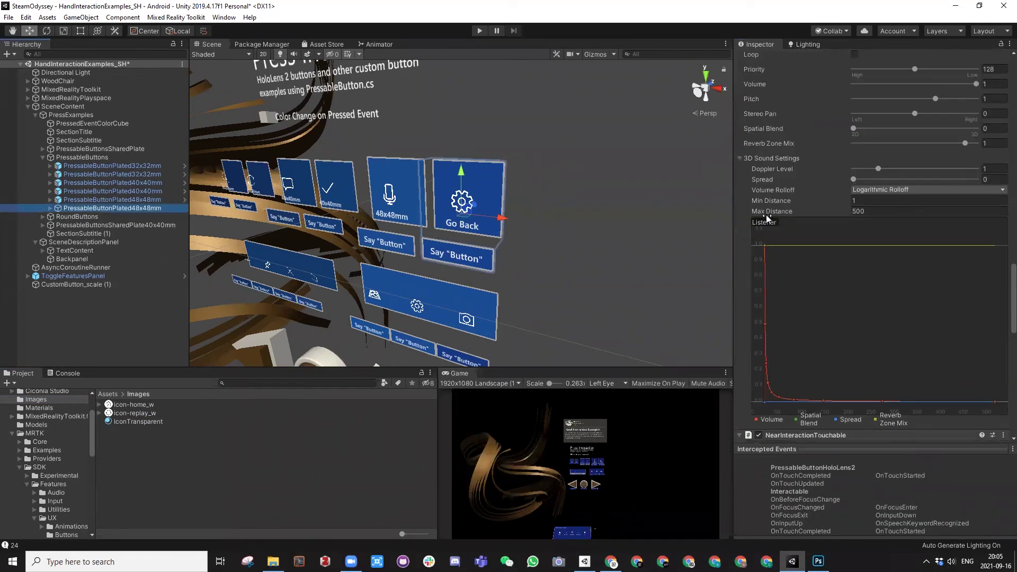
scroll(834, 278, "down", 15)
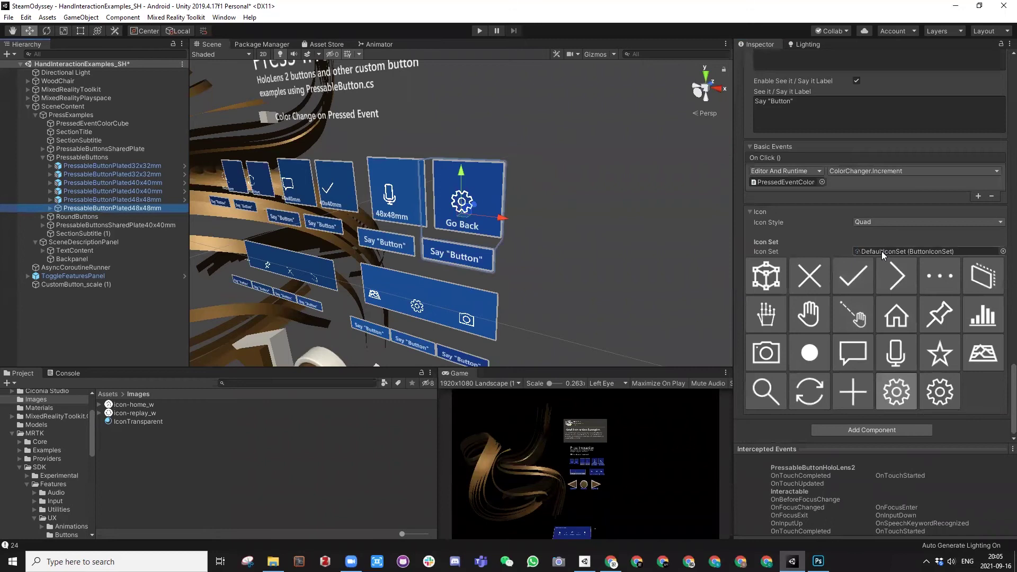
left_click(882, 251)
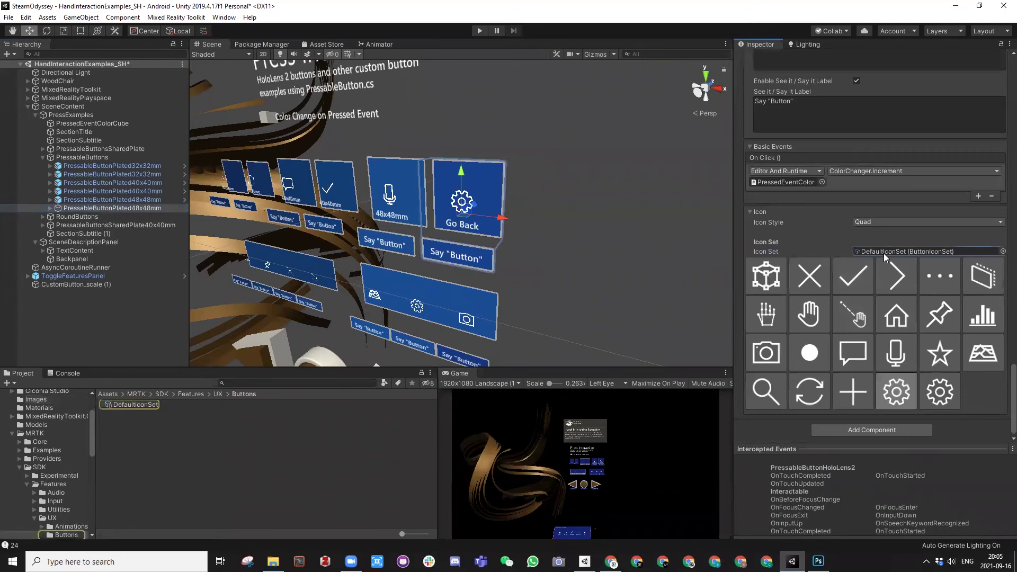
left_click(136, 405)
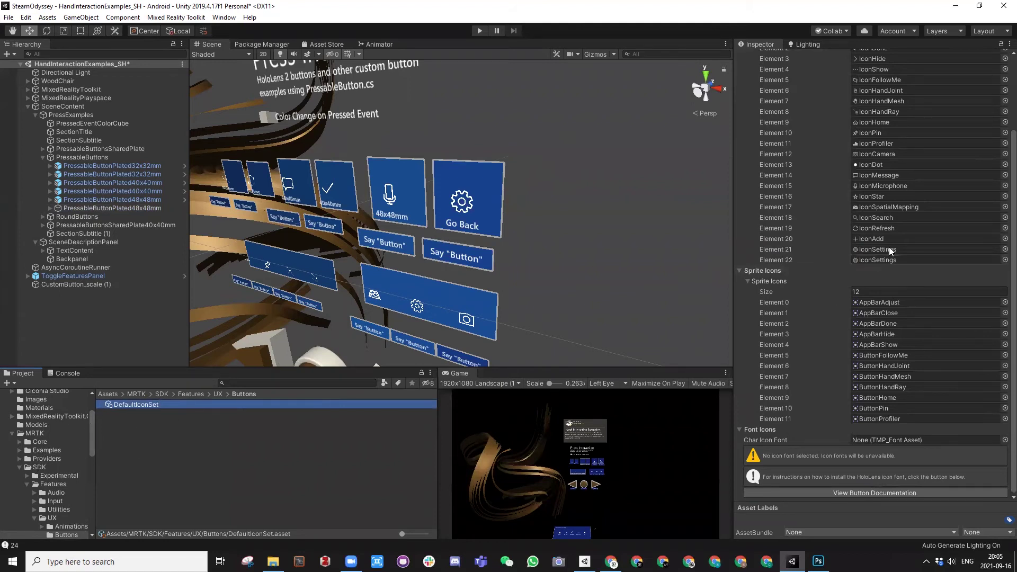
left_click(1005, 260)
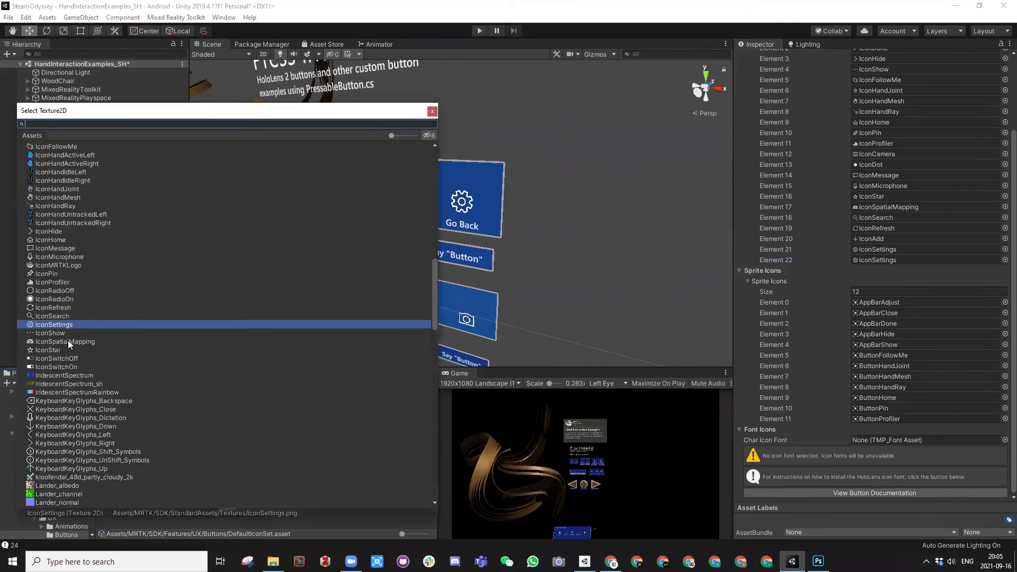
scroll(87, 374, "down", 10)
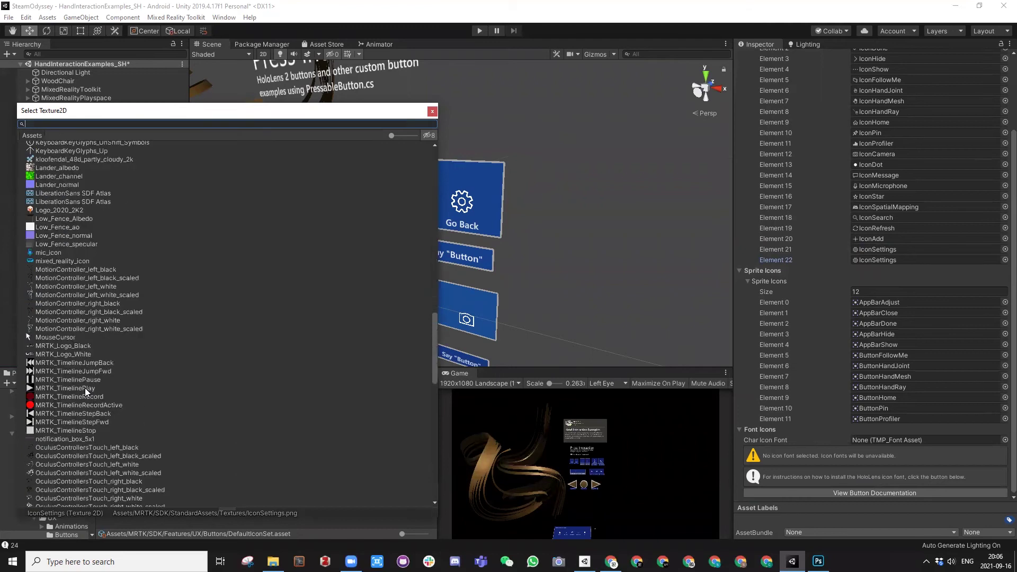
scroll(86, 392, "up", 3)
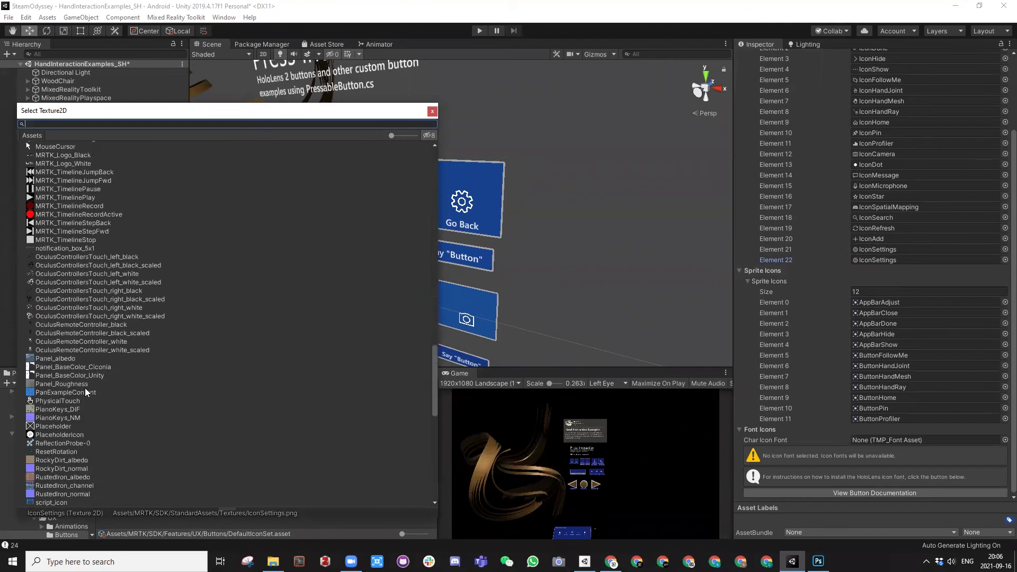
scroll(87, 391, "up", 20)
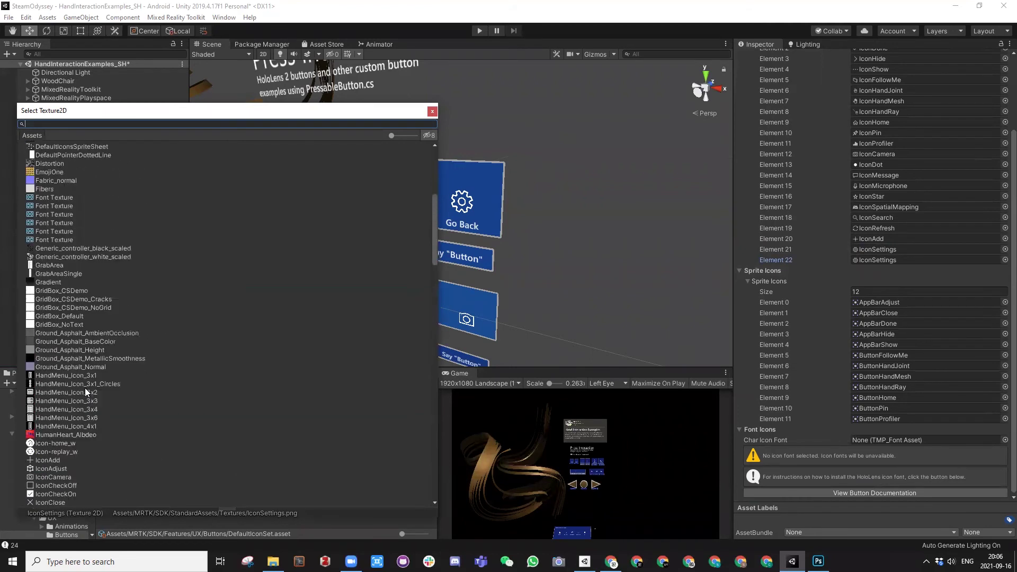
scroll(105, 267, "down", 2)
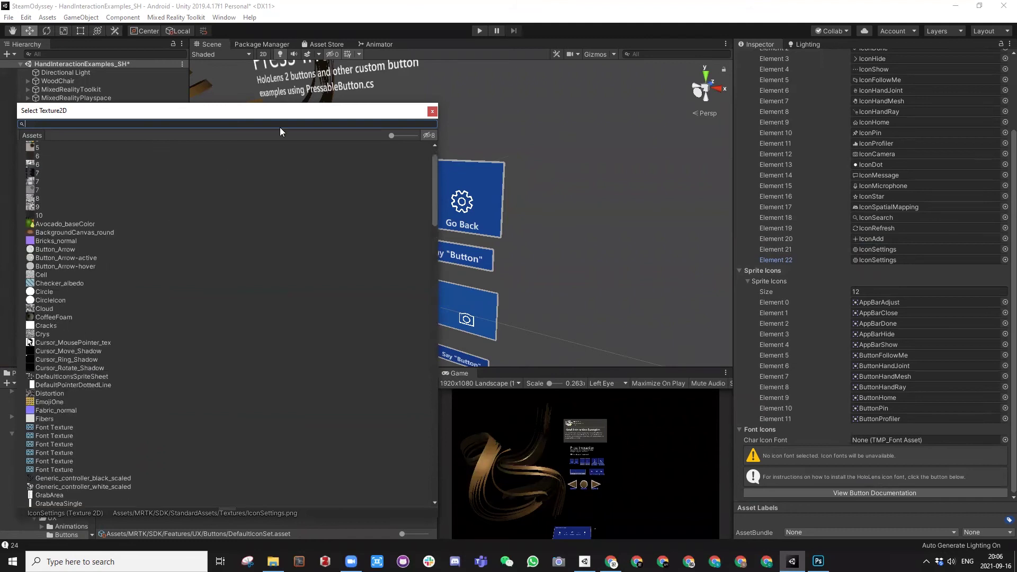
left_click(432, 112)
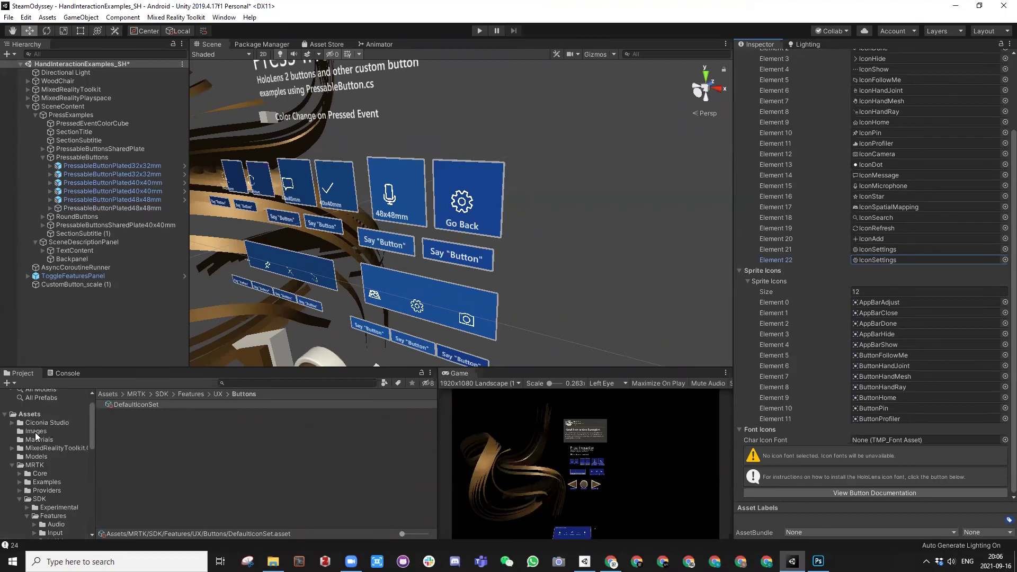
Step: Assign icon-replay_w from the Assets/Images folder to Element 22 of the DefaultIconSet's Quad Icons
left_click(35, 431)
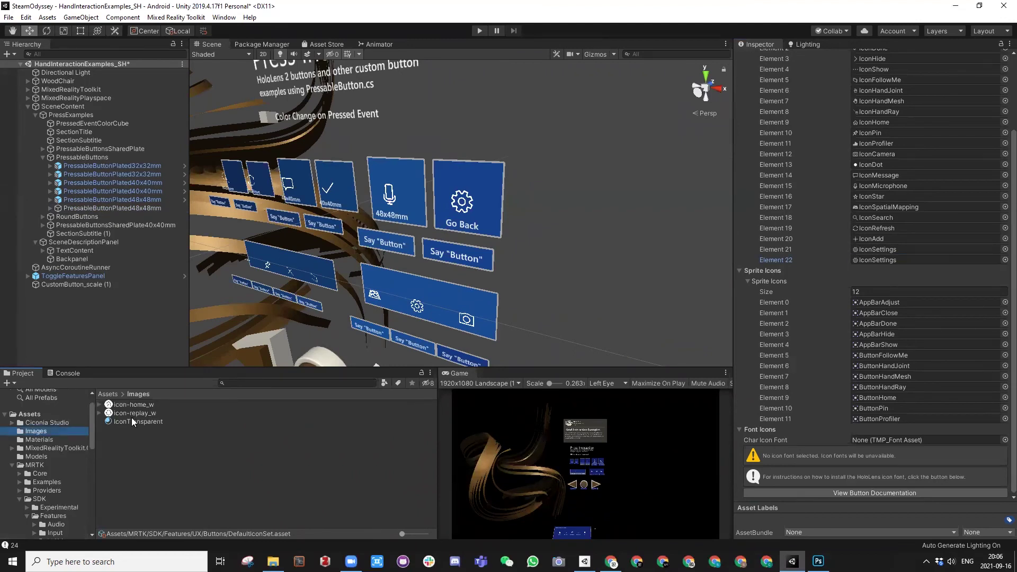
left_click_drag(127, 414, 873, 261)
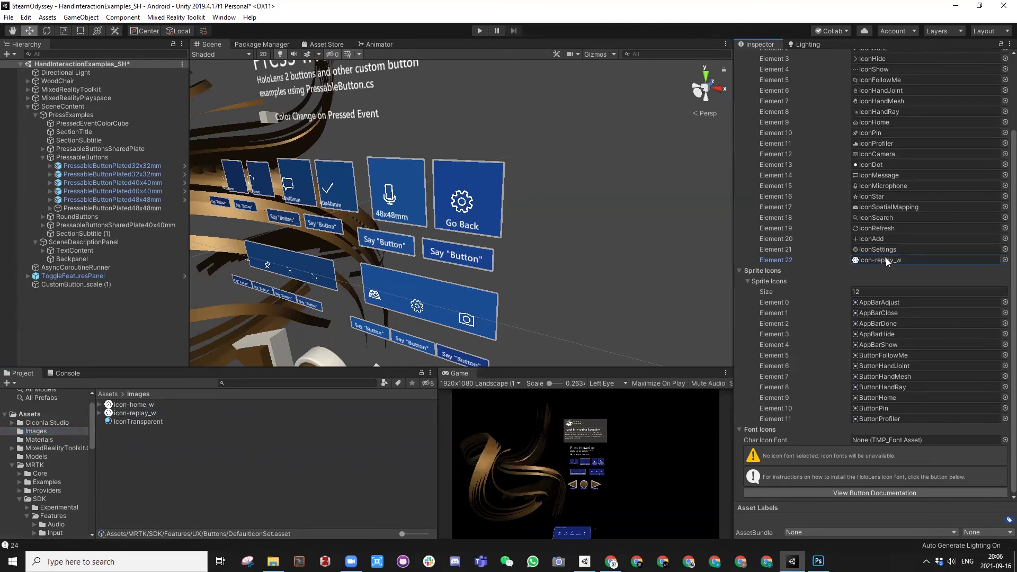
Step: Set the DefaultIconSet's Quad Icons size to 24 and assign icon-home_w from the Images folder to Element 23
left_click(94, 207)
scroll(837, 320, "down", 10)
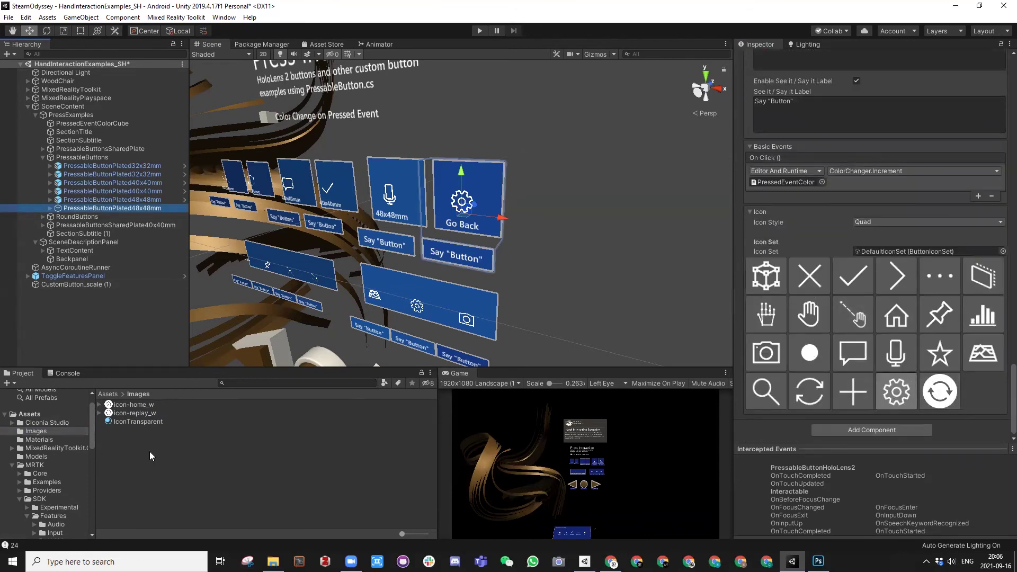
left_click(877, 252)
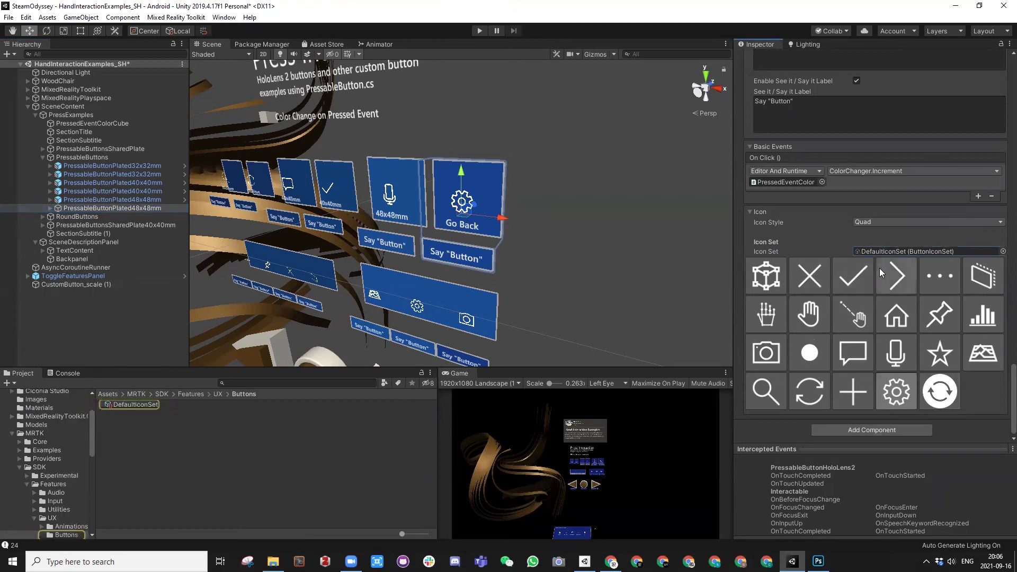
left_click(301, 405)
scroll(895, 166, "up", 5)
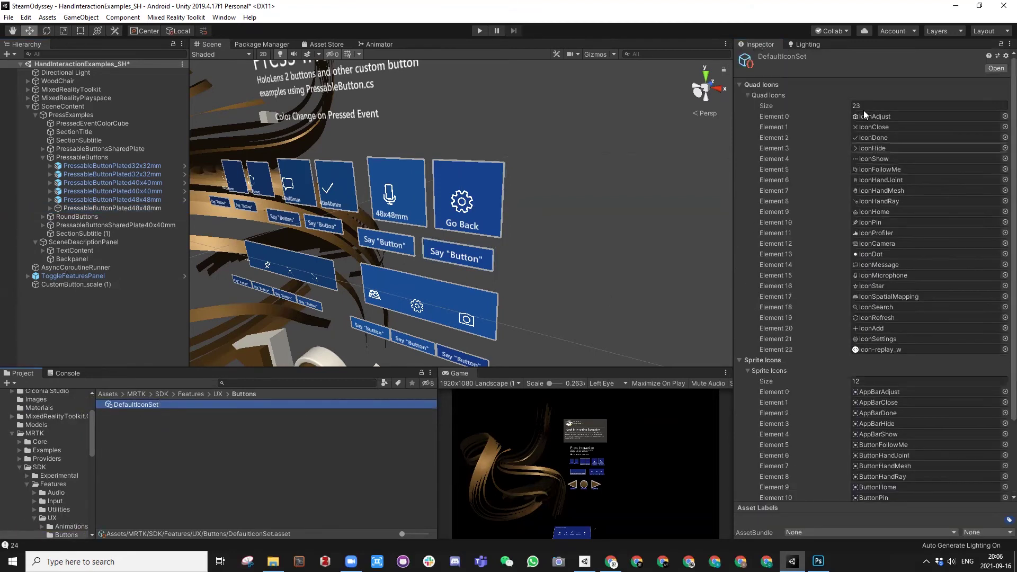
left_click(871, 105)
left_click(870, 105)
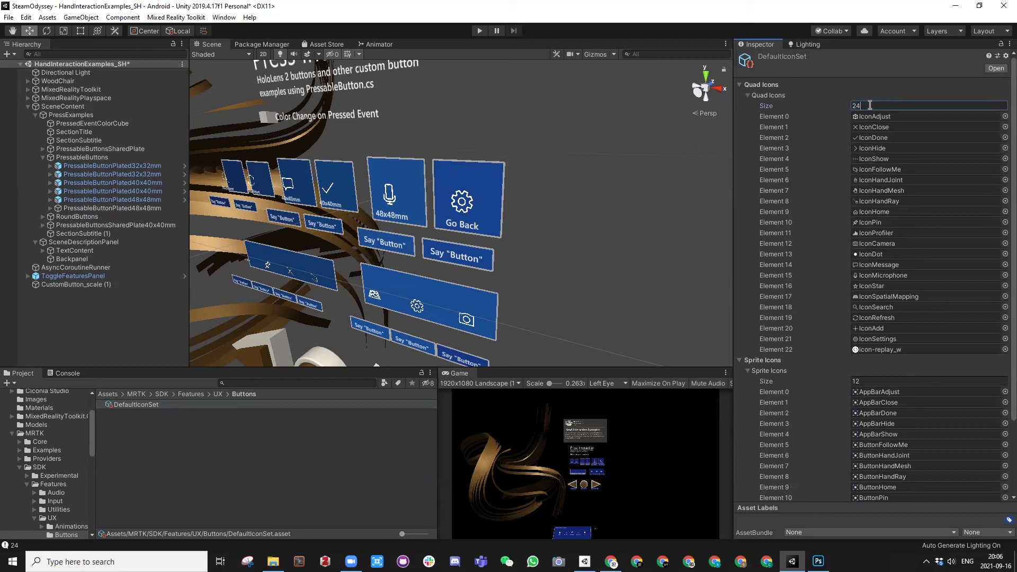
key("Return")
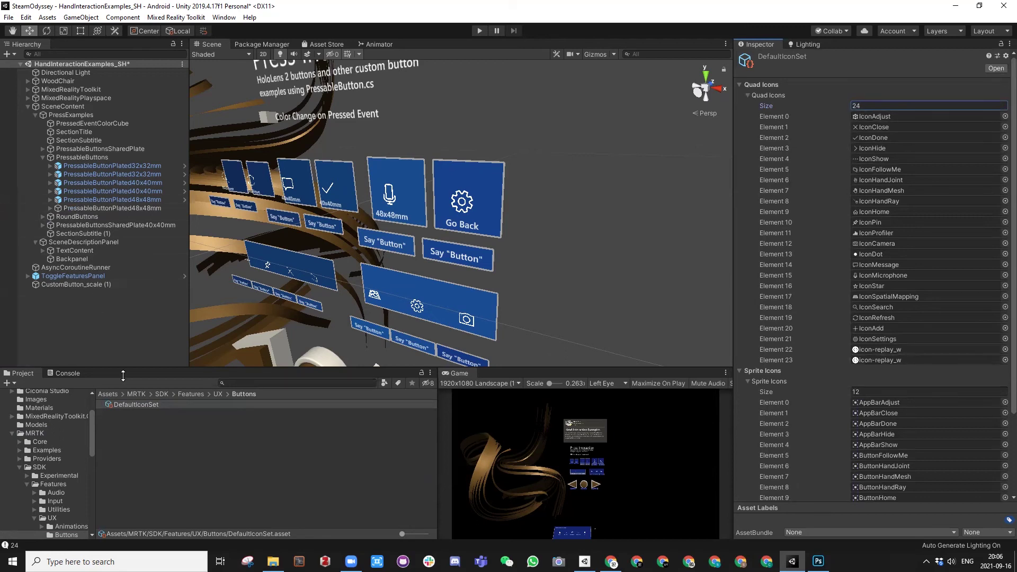
left_click(37, 400)
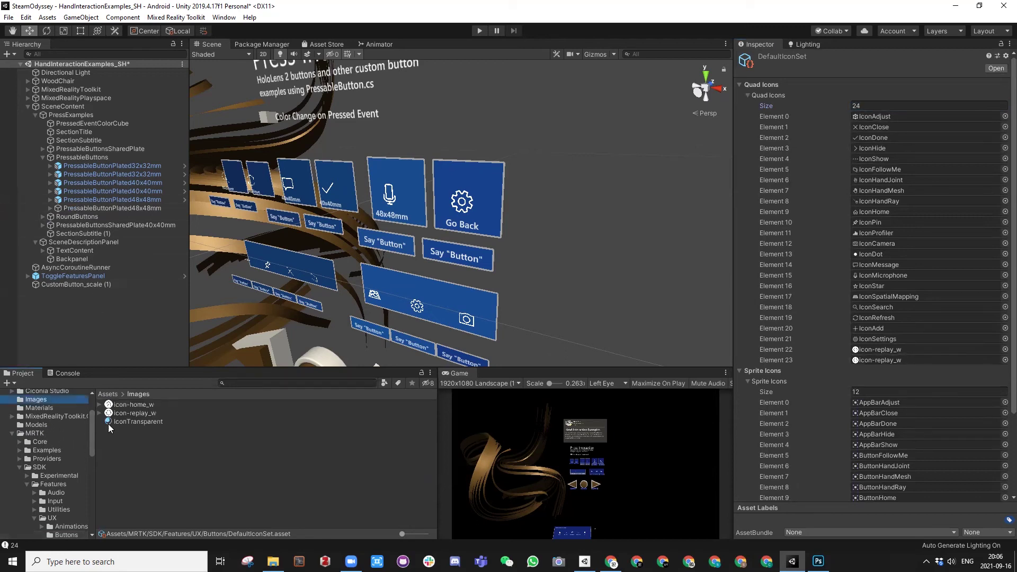
left_click_drag(135, 405, 870, 360)
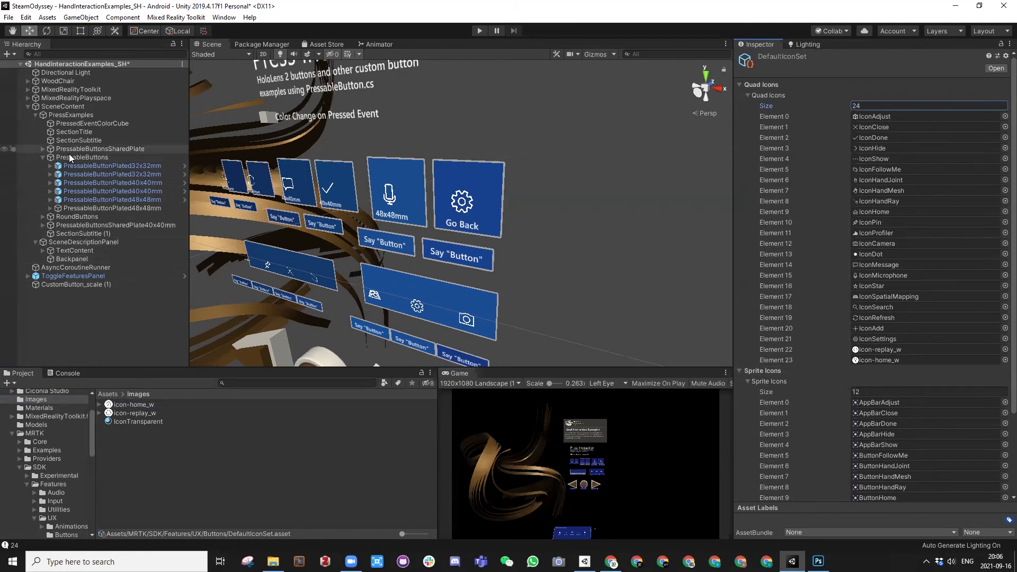
Step: Change the Go Back button's quad icon to the custom circled home icon
left_click(77, 208)
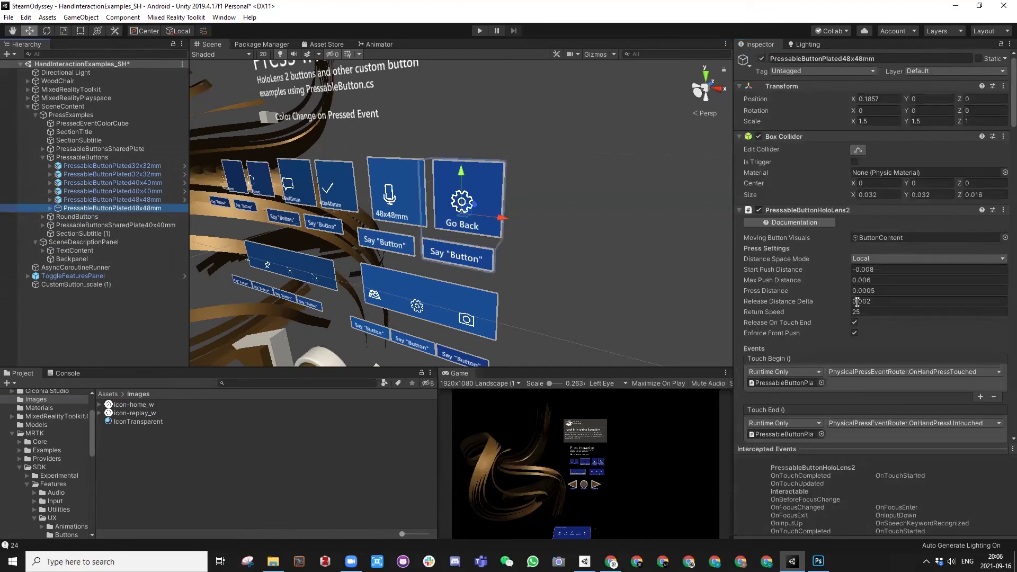
scroll(866, 285, "down", 5)
scroll(866, 286, "down", 5)
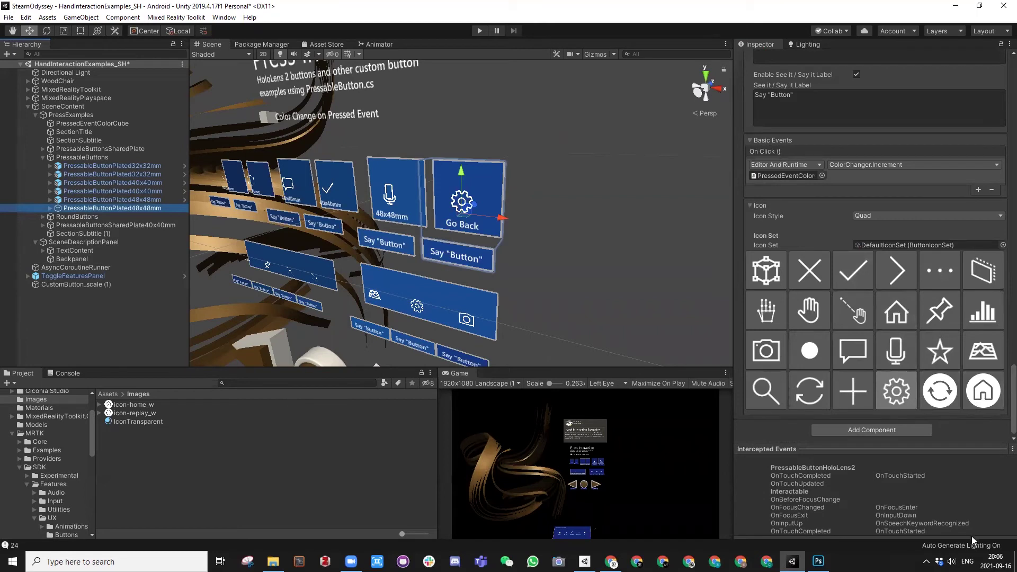
left_click(946, 395)
left_click(983, 394)
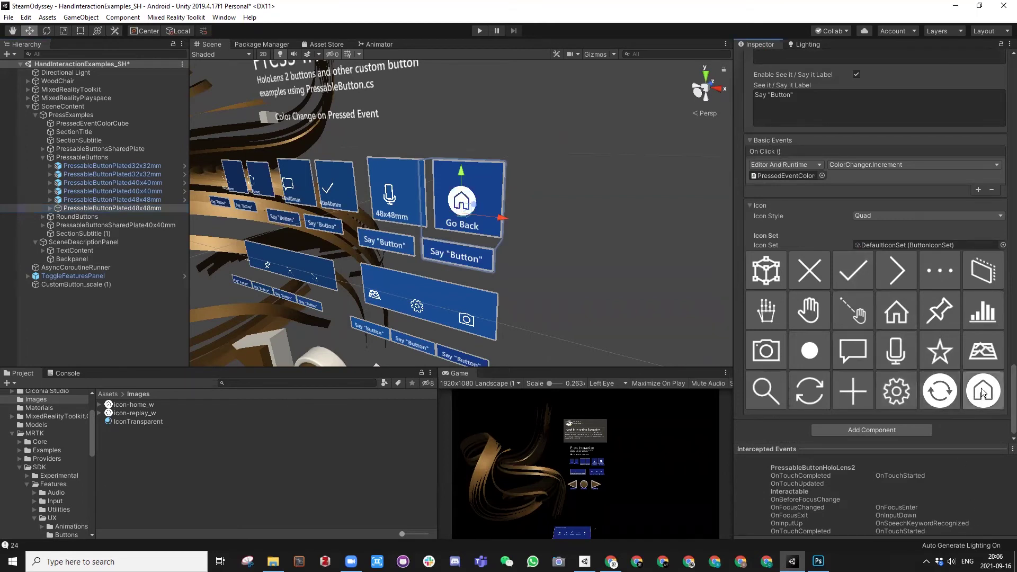
left_click(938, 363)
left_click(983, 391)
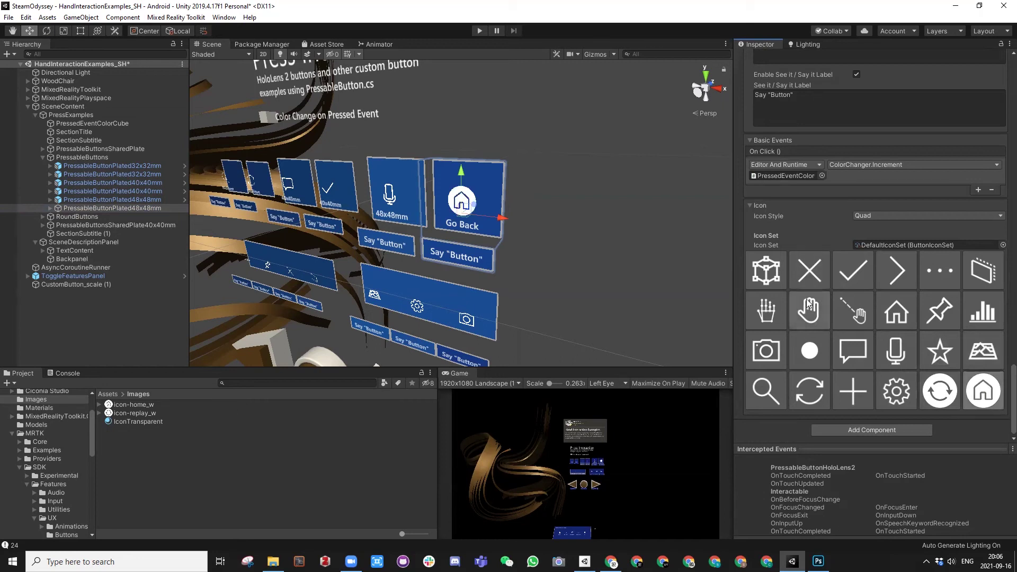
Step: Try hiding the Go Back button's See it / Say it label, and enable the label again
scroll(811, 307, "up", 6)
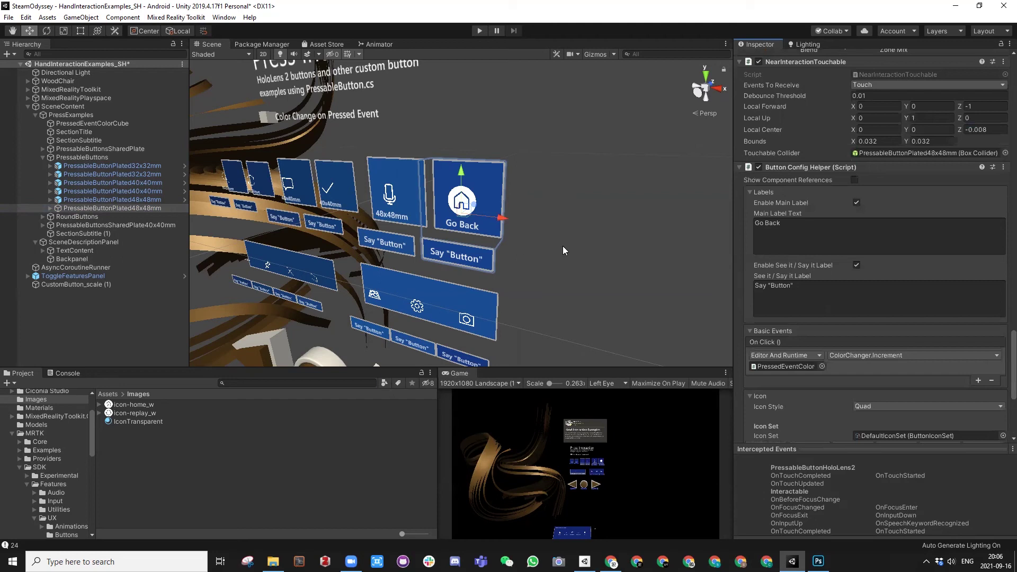
left_click_drag(495, 258, 530, 253, "alt")
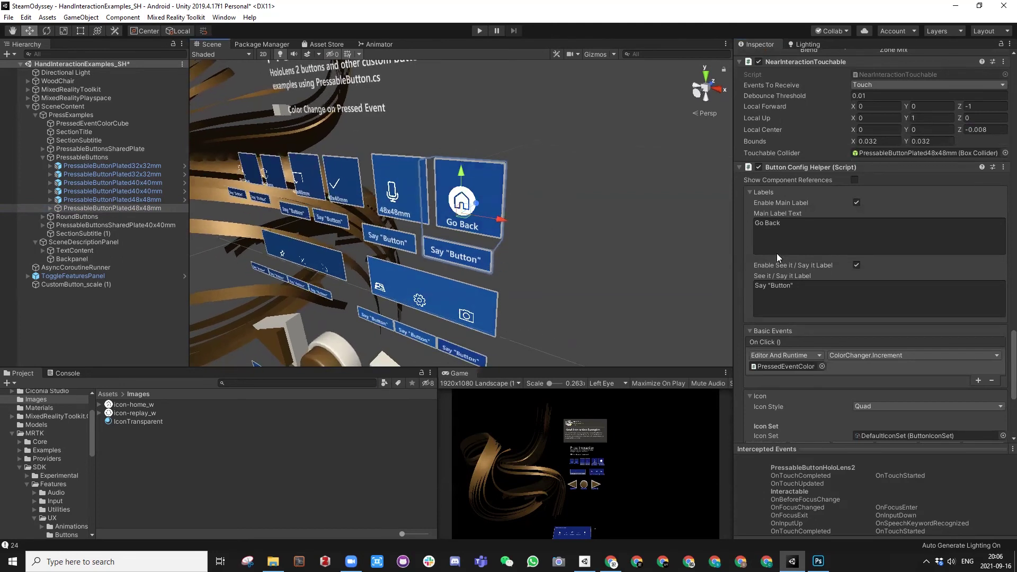
left_click(856, 266)
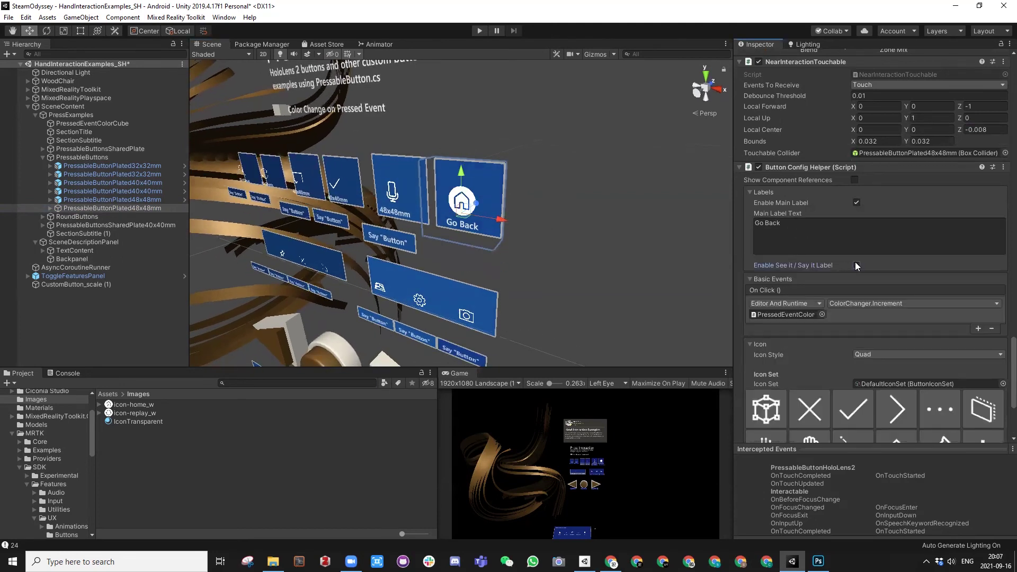
left_click(857, 266)
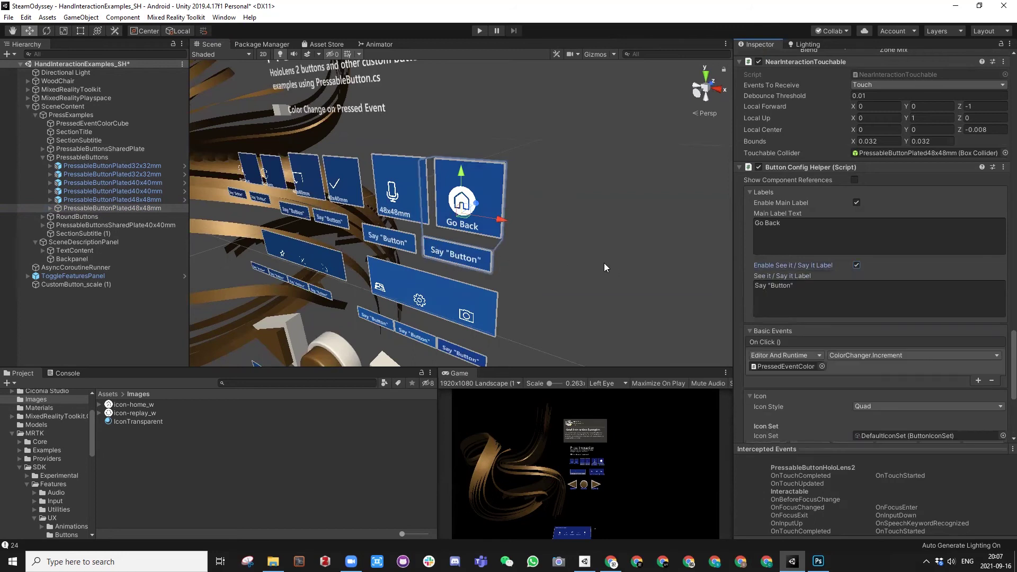
left_click(857, 265)
left_click(857, 266)
Step: Change the Go Back button's main label text to "Home"
left_click(796, 224)
left_click(797, 226)
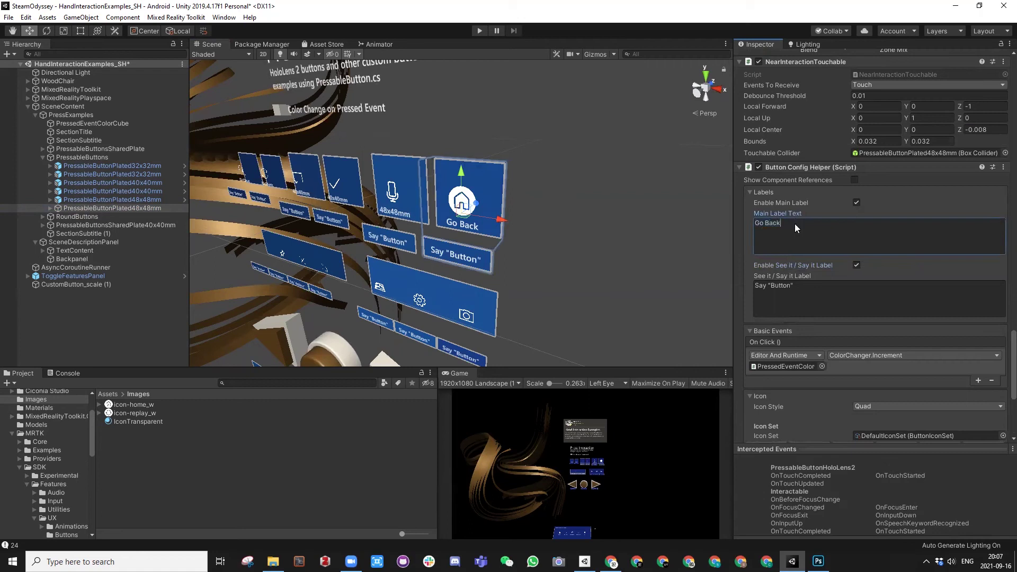
key("BackSpace")
key("BackSpace")
key("BackSpace")
key("BackSpace")
key("BackSpace")
key("BackSpace")
key("BackSpace")
type("Home")
left_click_drag(448, 234, 809, 245, "alt")
Step: Expand the Home button's hierarchy and inspect the Quad objects under its LabelPlate and BackPlate
scroll(809, 244, "up", 10)
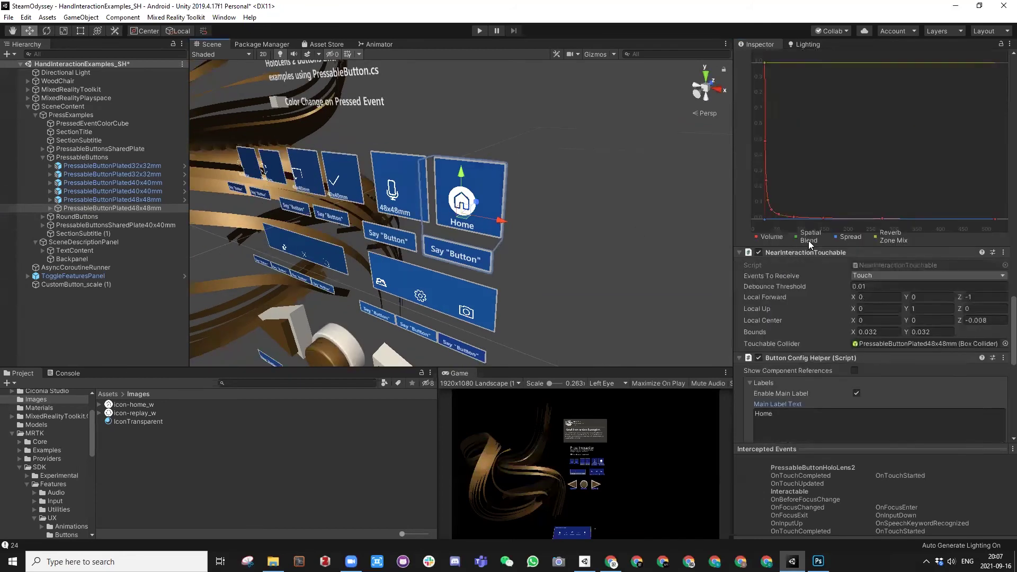
scroll(809, 245, "up", 15)
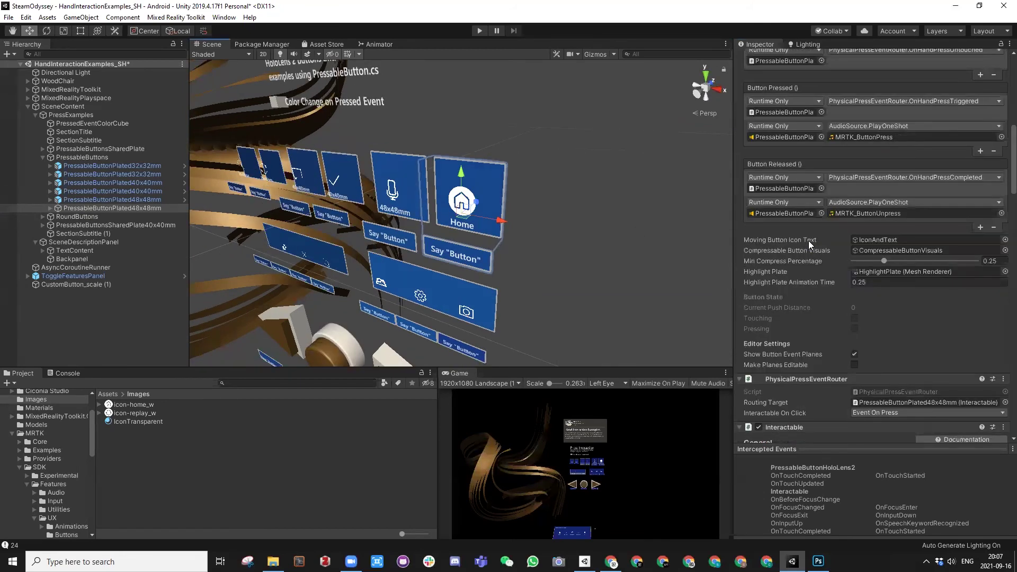
scroll(809, 245, "up", 5)
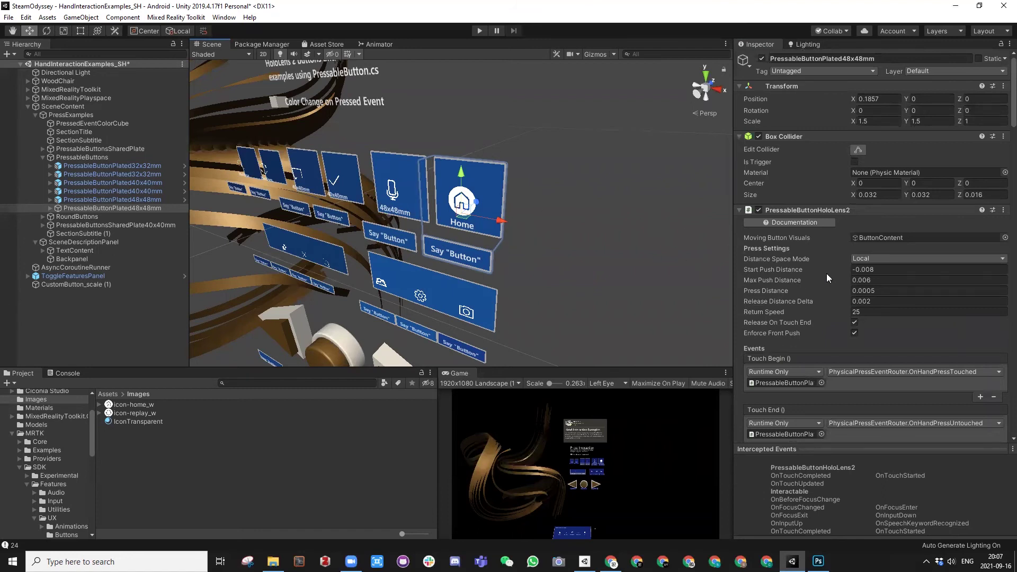
left_click(50, 207)
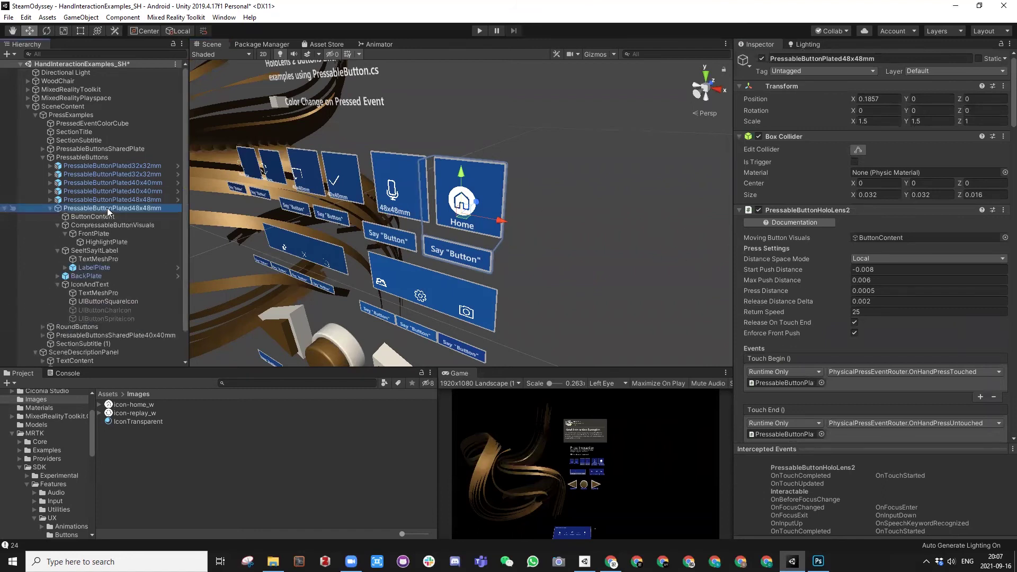
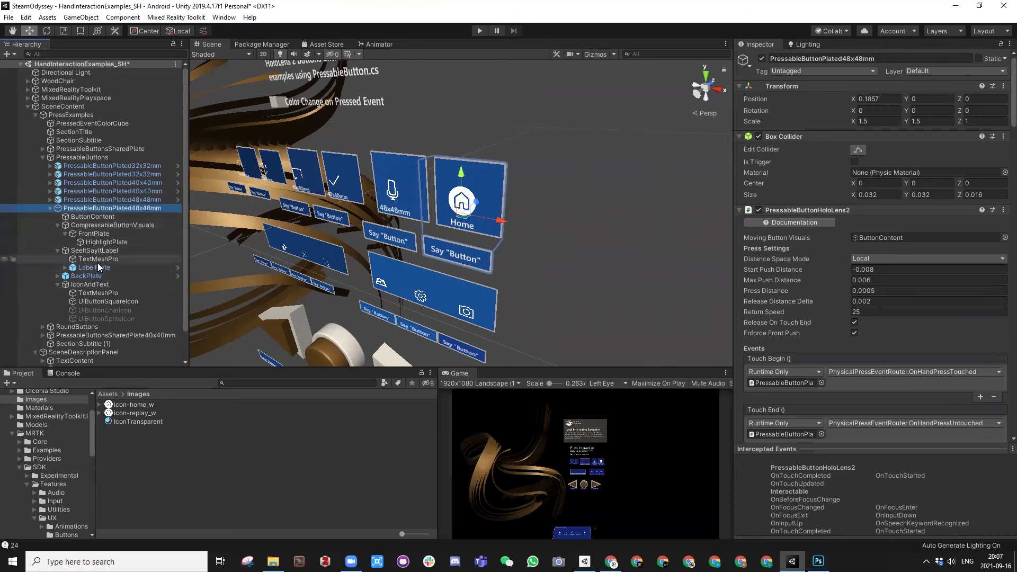
left_click(65, 268)
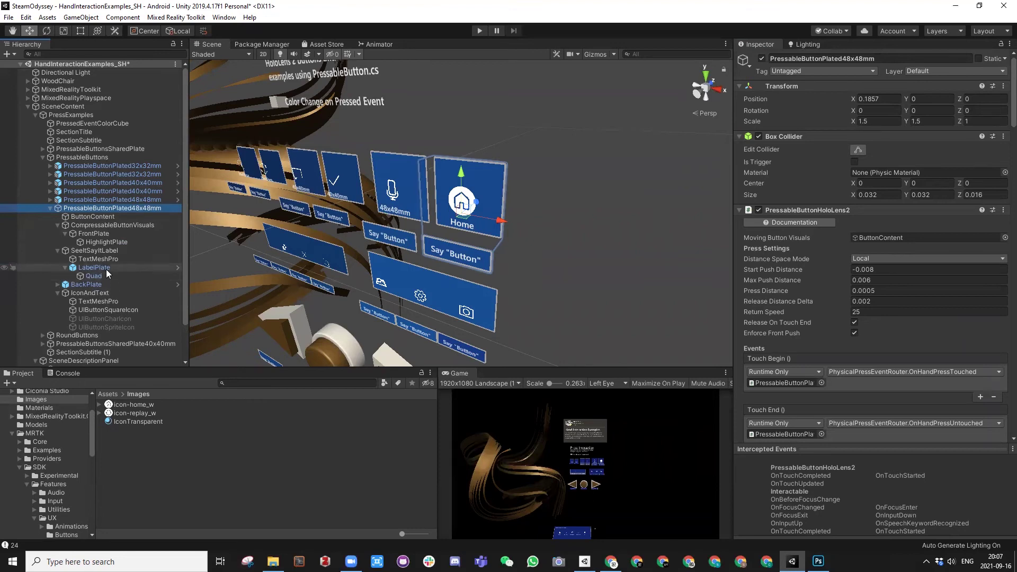
left_click(95, 276)
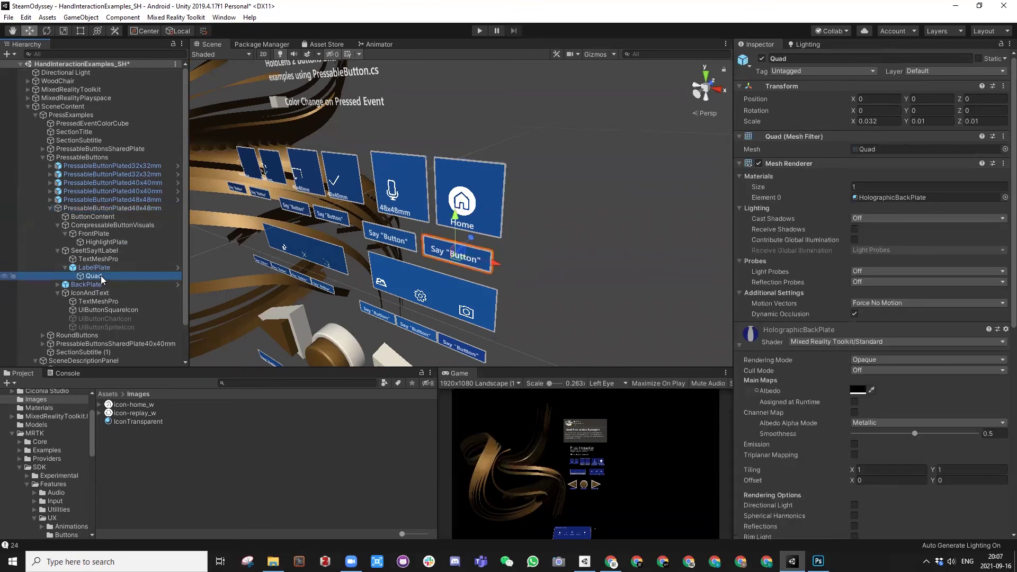
left_click(57, 285)
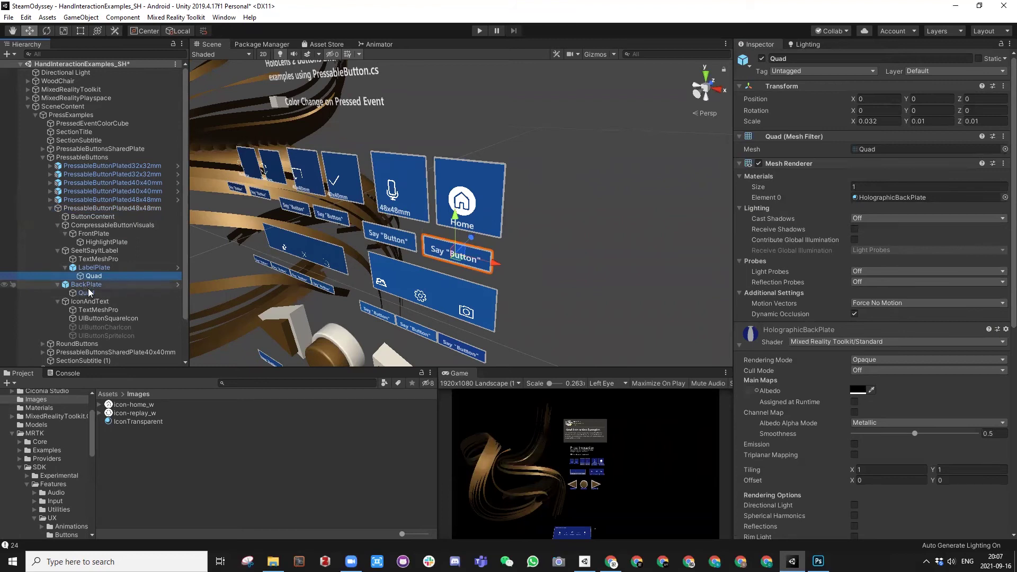
left_click(87, 293)
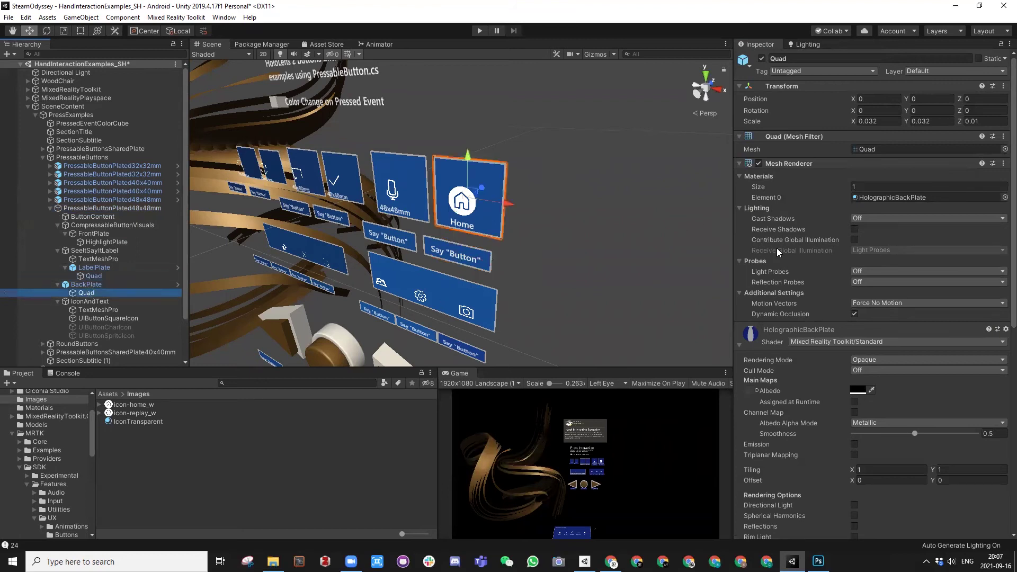
Step: Examine the HolographicBackPlate material's rendering, border light, round corner and iridescence settings on the Home button's back plate
left_click_drag(409, 194, 329, 223, "alt")
left_click_drag(412, 268, 583, 209, "alt")
right_click_drag(583, 209, 529, 197, "alt")
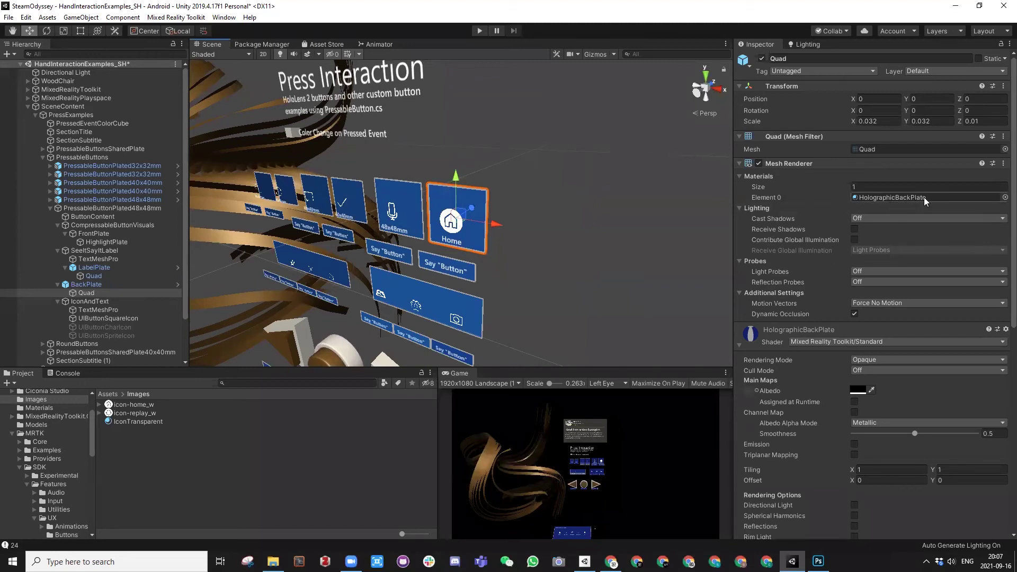
scroll(811, 297, "down", 5)
scroll(808, 339, "down", 1)
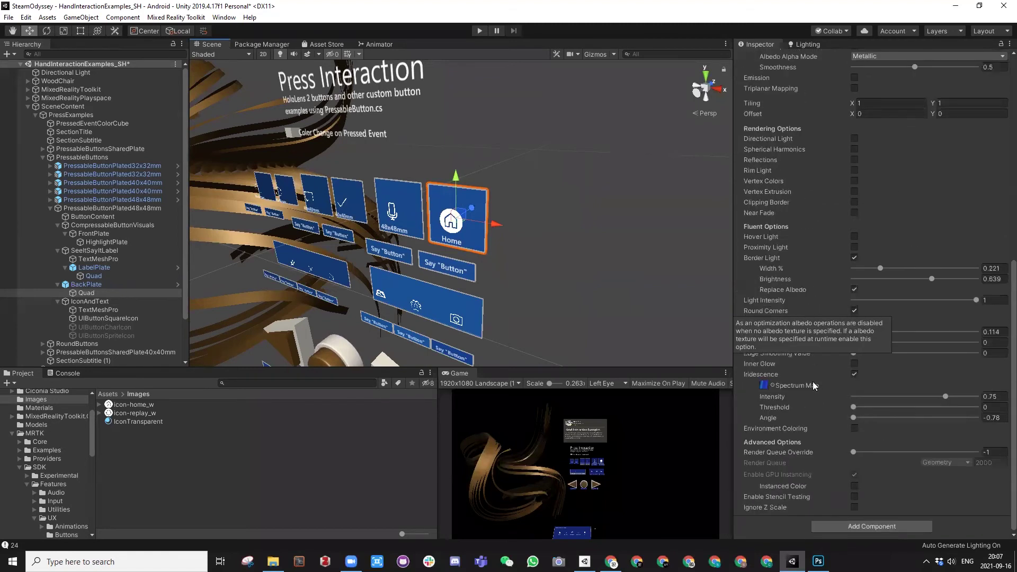
scroll(813, 350, "up", 2)
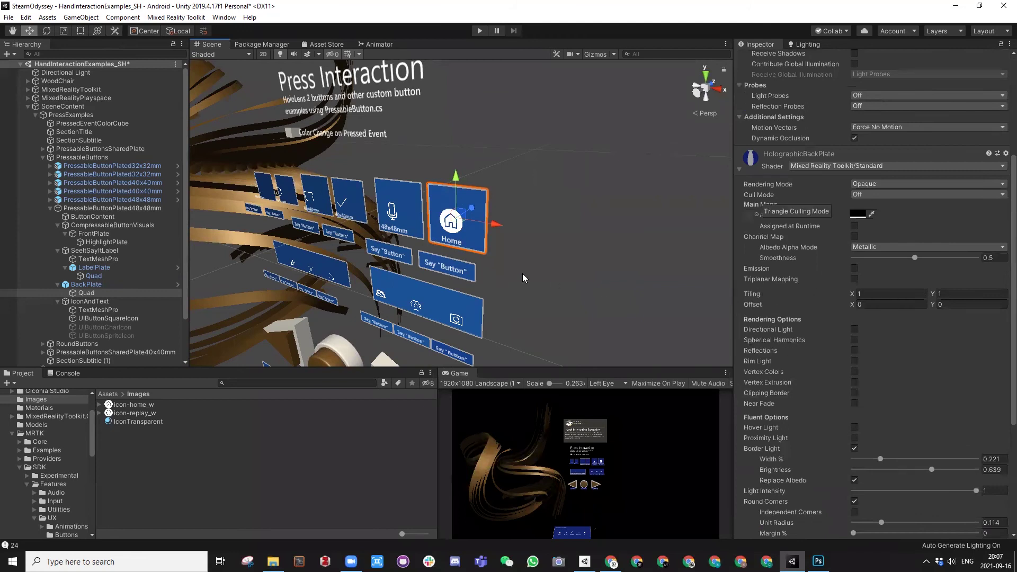
scroll(788, 292, "down", 3)
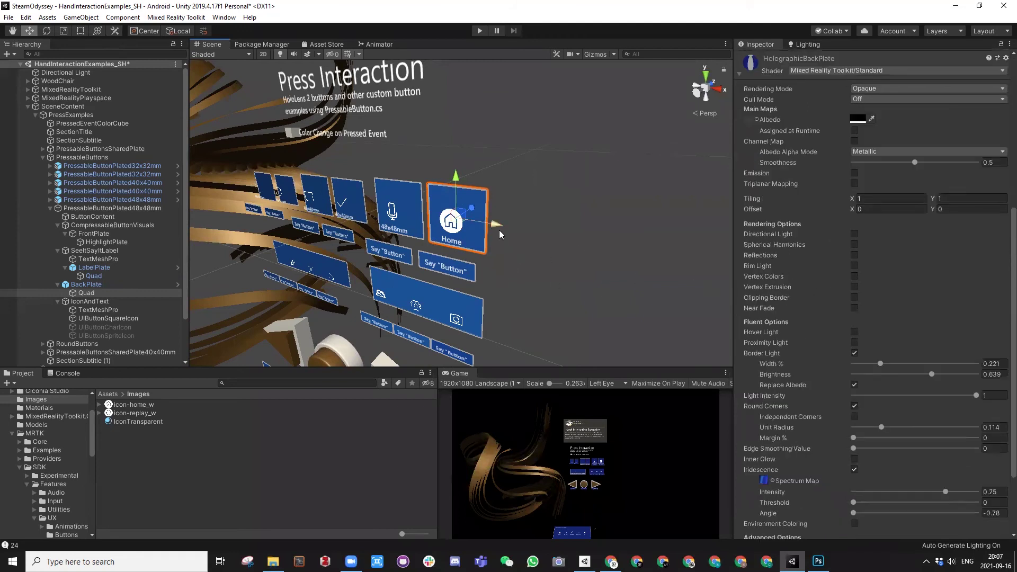
scroll(800, 292, "up", 3)
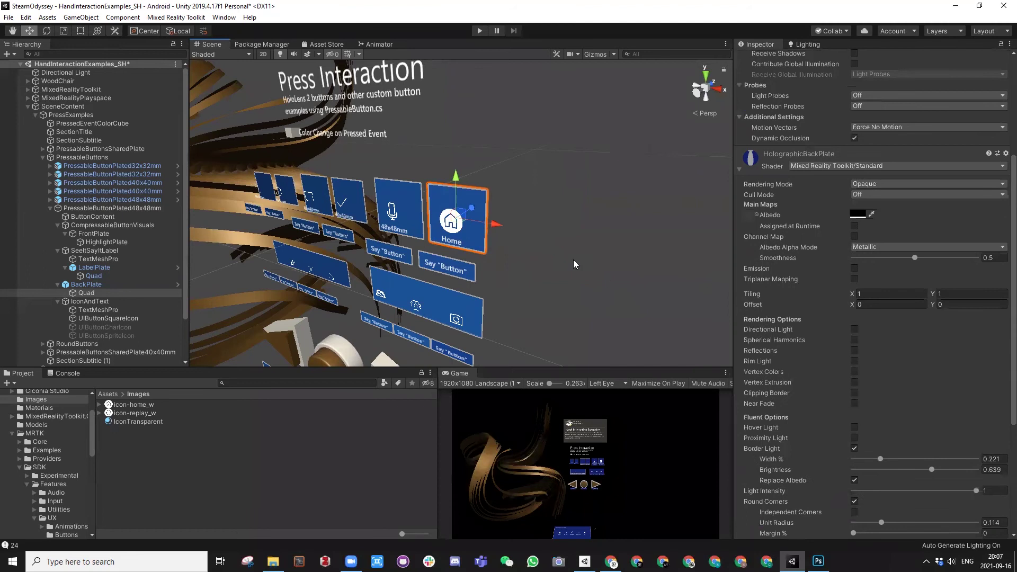
scroll(786, 352, "up", 5)
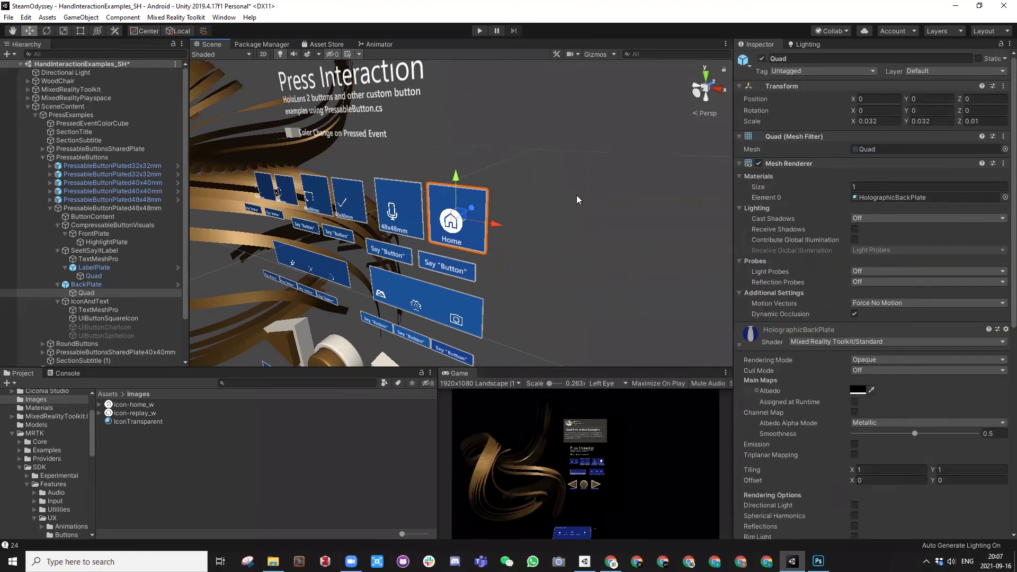
Step: Duplicate the HolographicBackPlate material in its project folder and name the copy HolographicBackPlate_SH
left_click(892, 197)
left_click(140, 463)
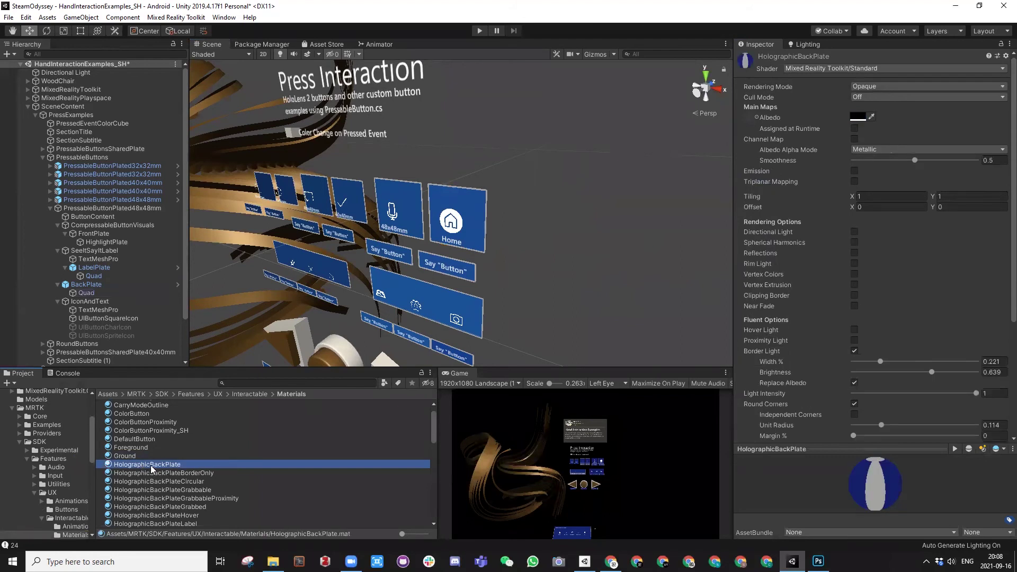
key("ctrl+d")
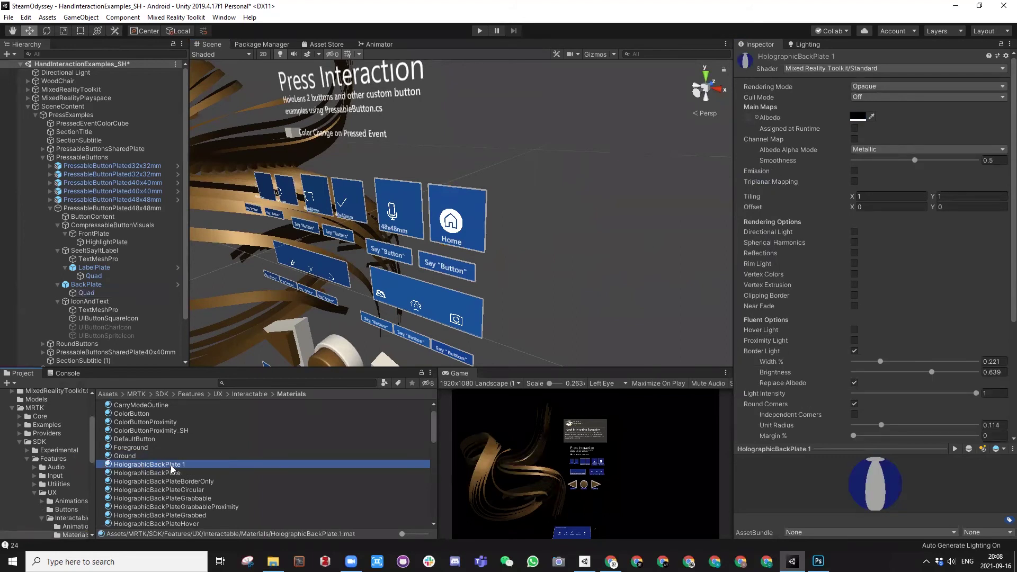
right_click(180, 466)
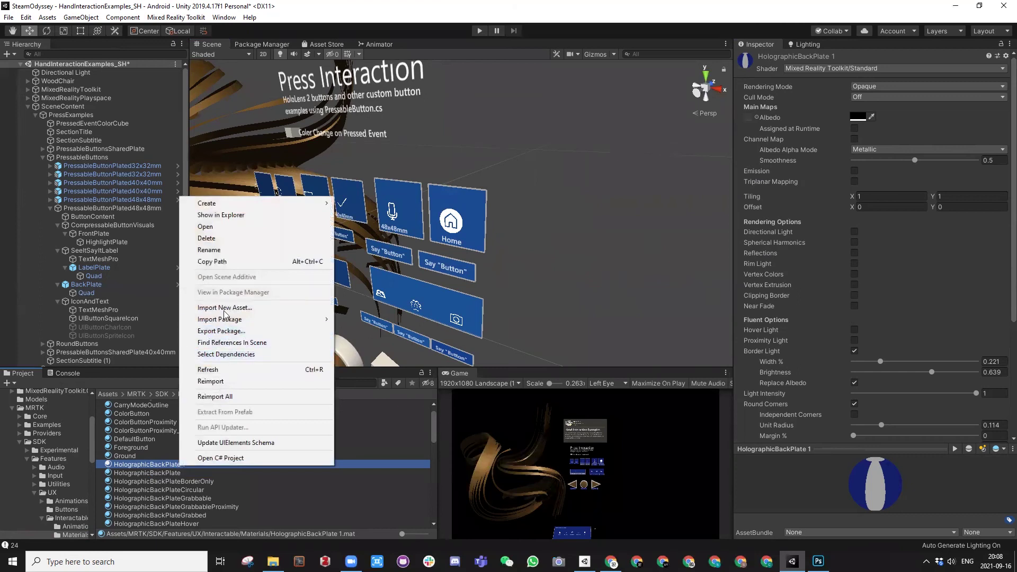
left_click(211, 249)
left_click_drag(182, 464, 222, 465)
type("_SH")
key("Return")
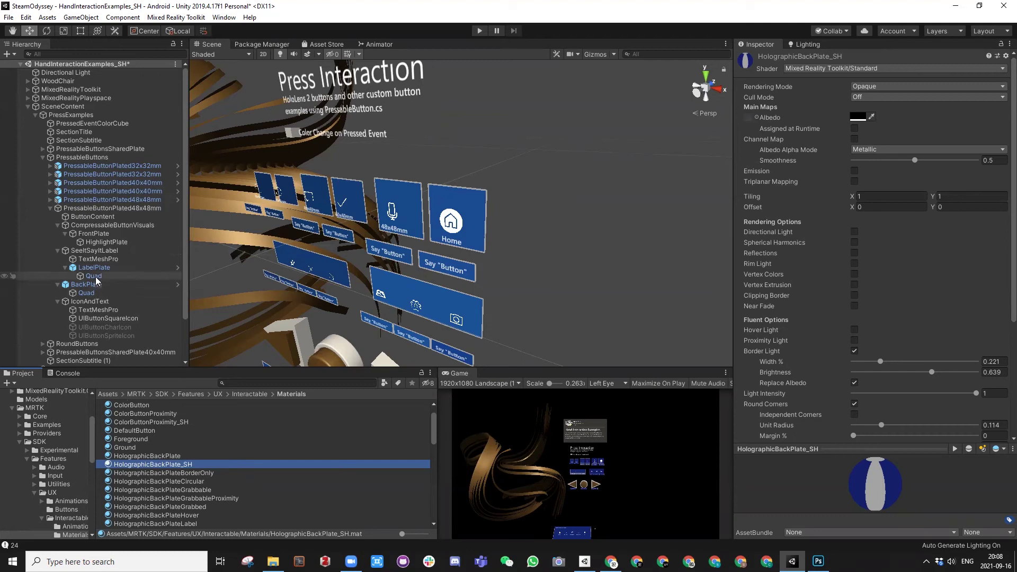
Step: Assign the HolographicBackPlate_SH material to Element 0 of the Quad under the Home button's BackPlate
left_click(91, 293)
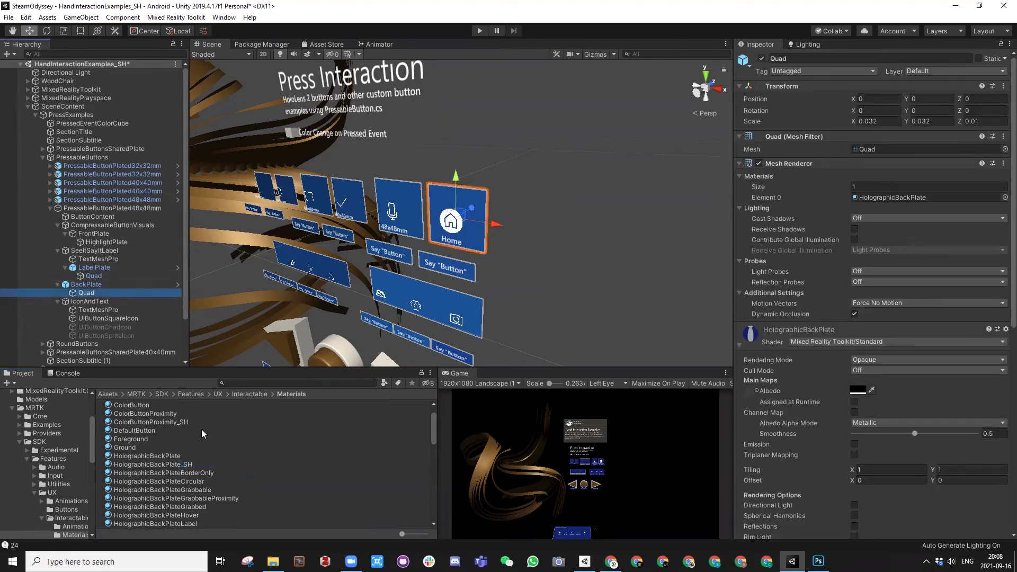
left_click_drag(161, 464, 869, 197)
left_click(869, 197)
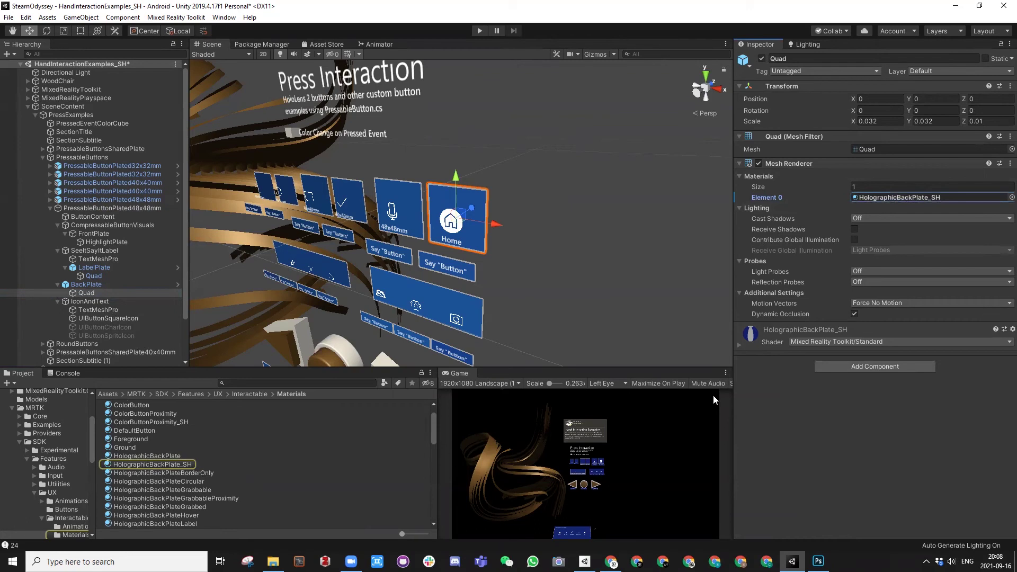
Step: Set the HolographicBackPlate_SH material's Border Light width to about 0.476 and brightness to about 0.635
left_click(742, 345)
scroll(840, 358, "down", 5)
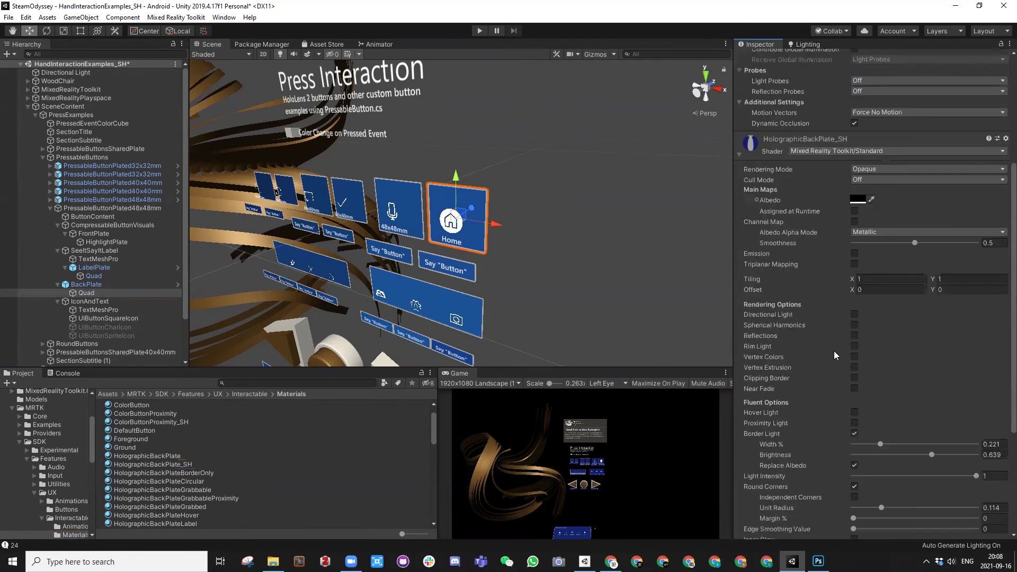
scroll(857, 212, "down", 4)
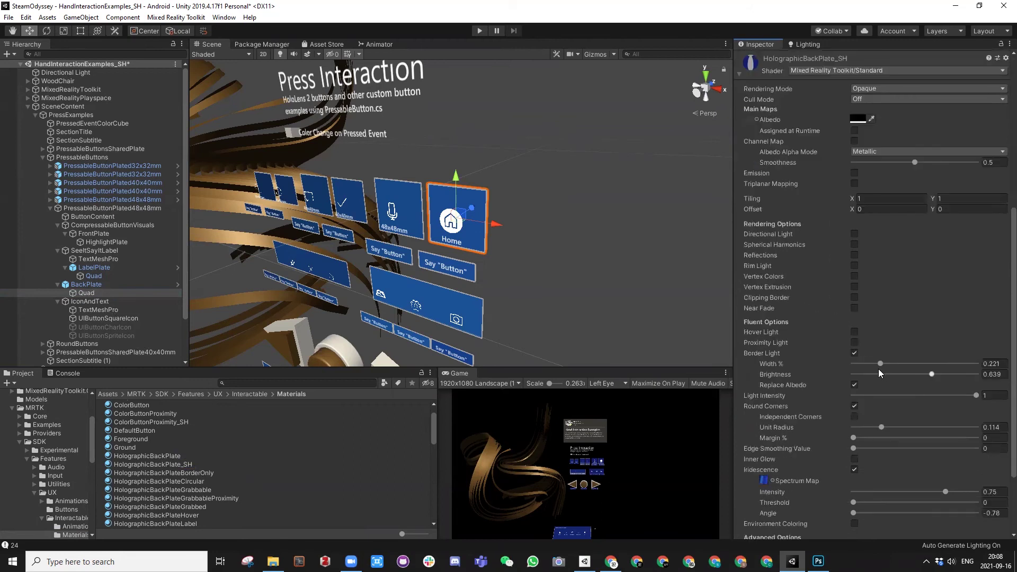
right_click_drag(492, 210, 895, 271, "alt")
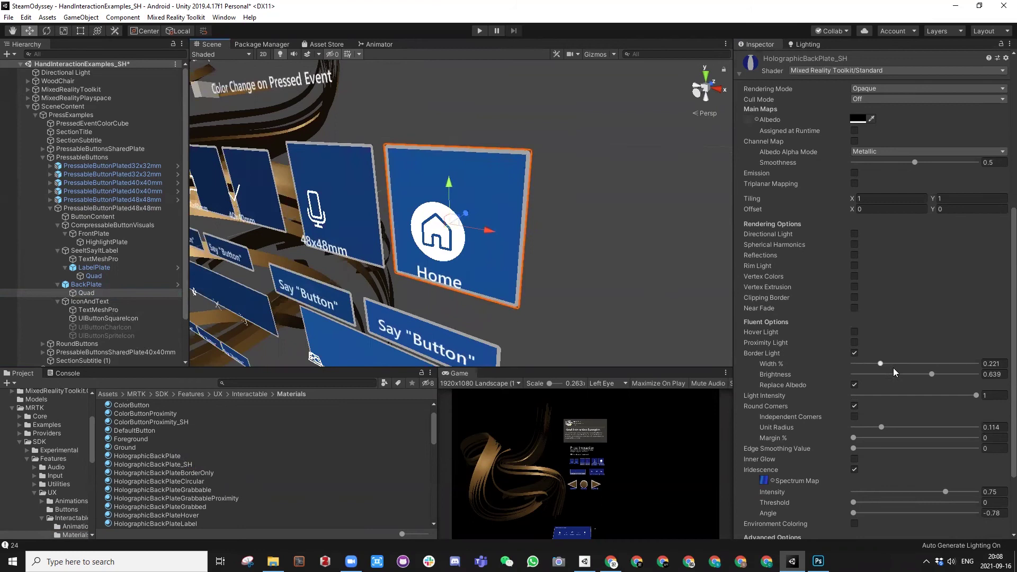
left_click_drag(879, 363, 932, 374)
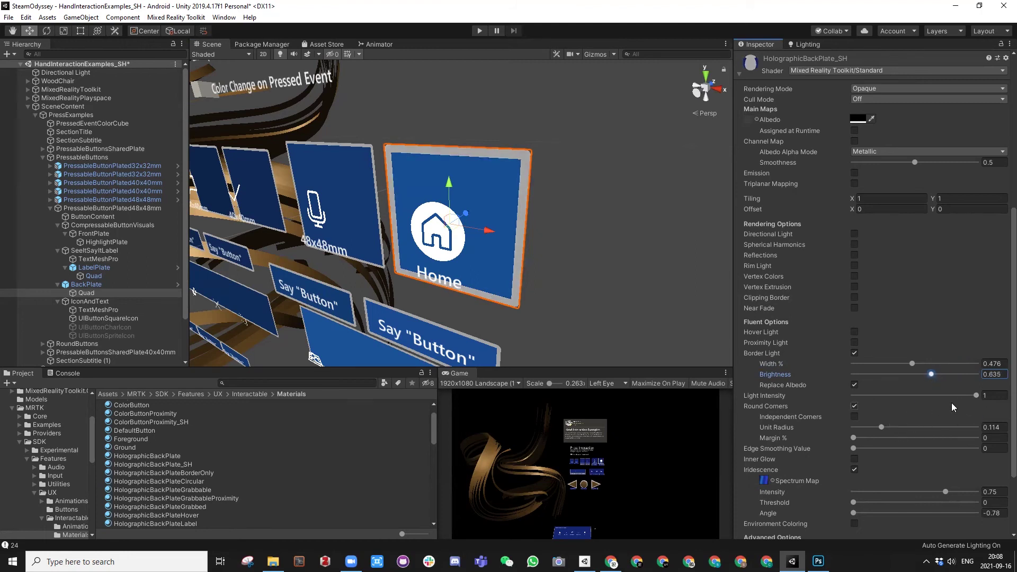
Step: Set the back plate material's Round Corners unit radius to 0.5 and its Border Light width to about 0.269
left_click_drag(883, 427, 996, 425)
left_click(997, 427)
type("0.5")
left_click_drag(482, 259, 532, 232, "alt")
left_click_drag(915, 365, 886, 365)
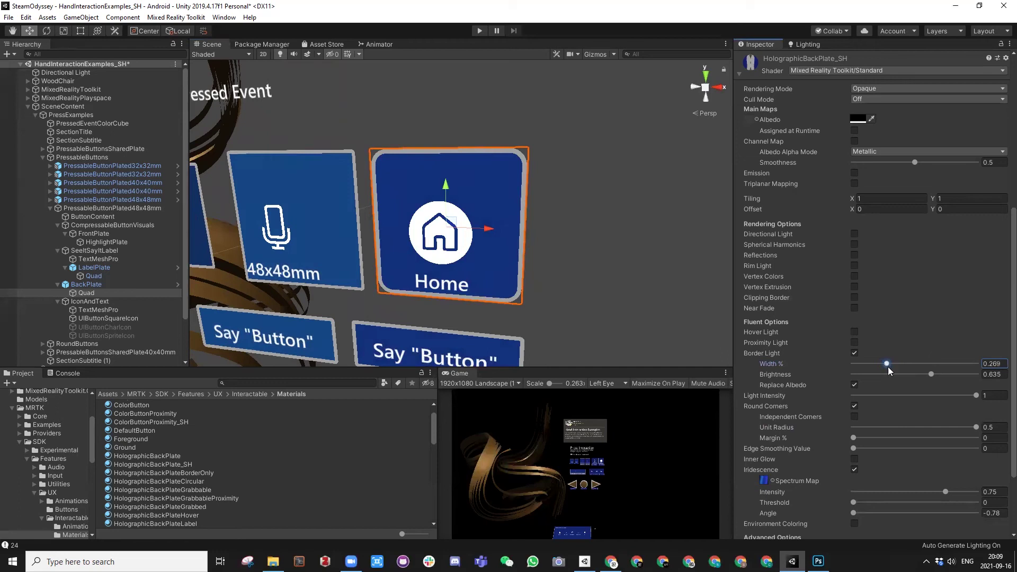
Step: Set the back plate material's Iridescence intensity to about 0.832 and locate its Spectrum Map texture in the project
scroll(884, 421, "down", 3)
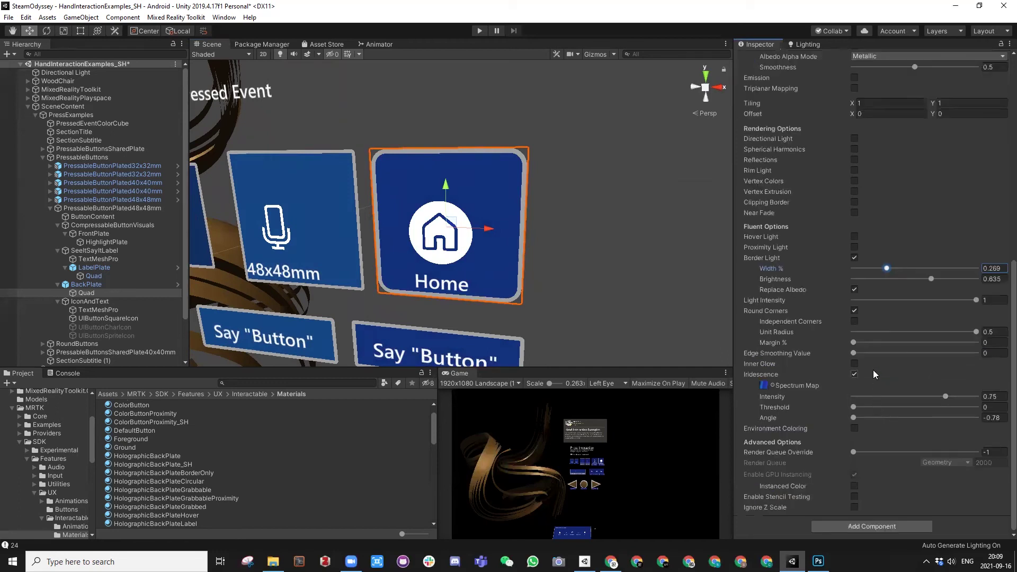
mouse_move(944, 396)
left_mouse_down()
mouse_move(879, 399)
mouse_move(974, 395)
mouse_move(945, 400)
mouse_move(956, 395)
left_mouse_up()
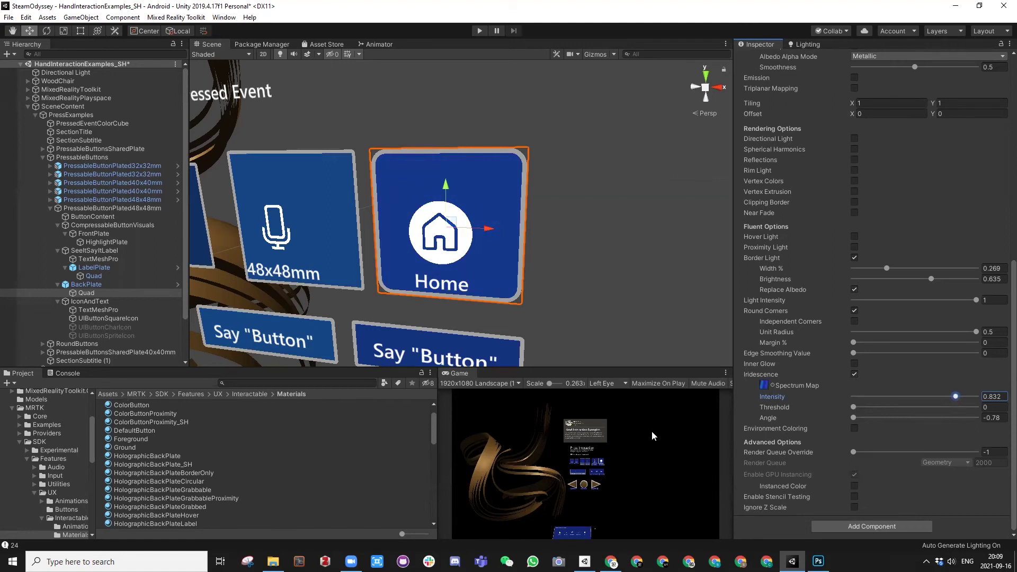
left_click(764, 387)
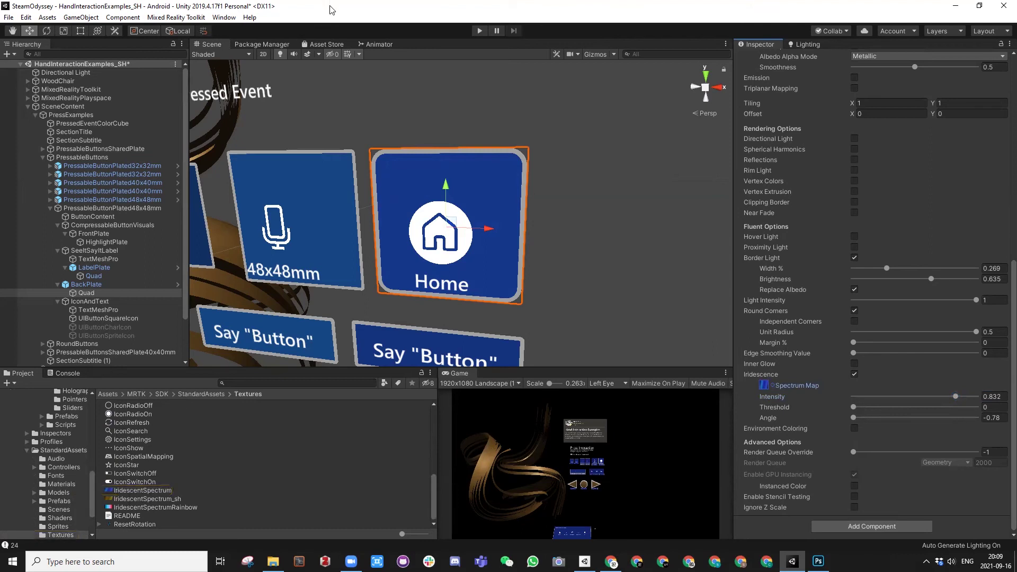
mouse_move(329, 6)
left_mouse_down()
mouse_move(295, 97)
mouse_move(318, 2)
left_mouse_up()
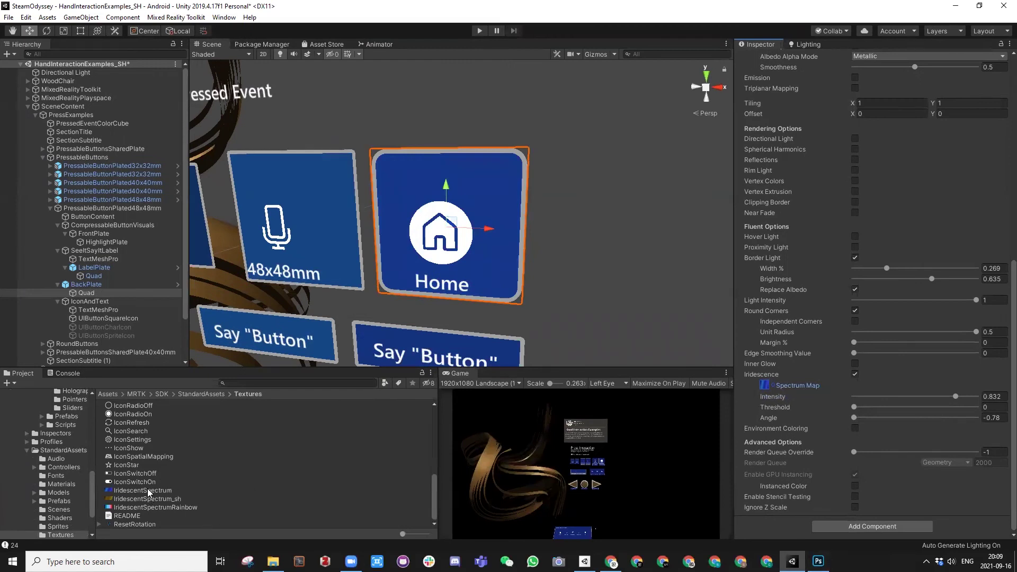
left_click(819, 561)
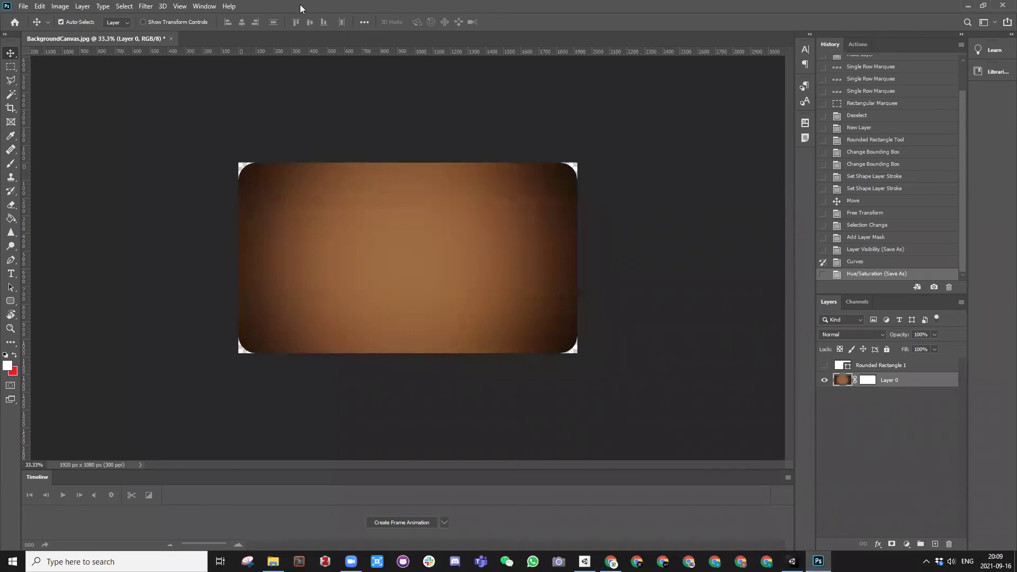
double_click(300, 6)
left_click(408, 7)
double_click(409, 7)
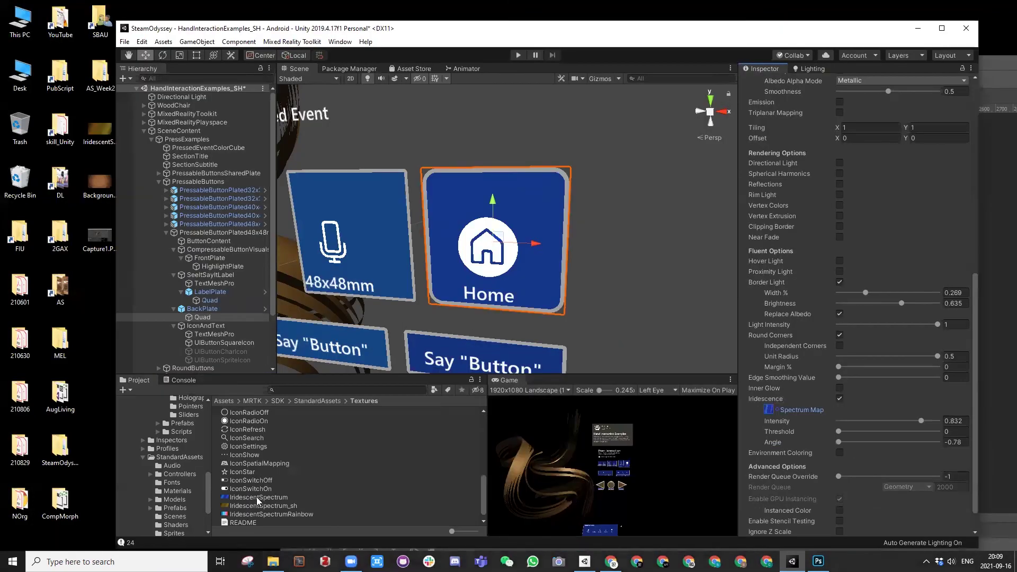
Step: View the IridescentSpectrum_sh texture in the image viewer, and return to the Home button in the Unity scene
double_click(255, 505)
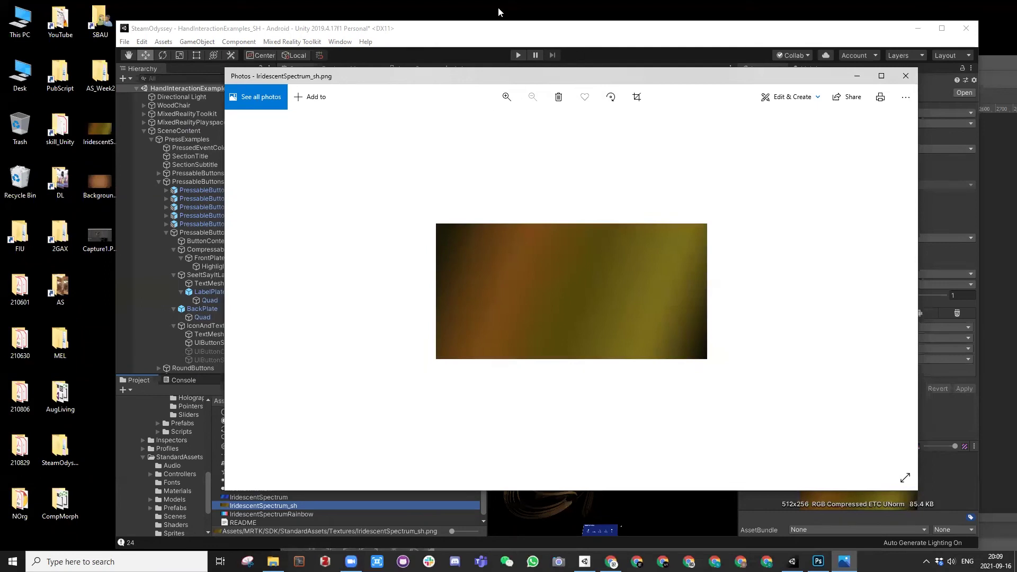
left_click(498, 31)
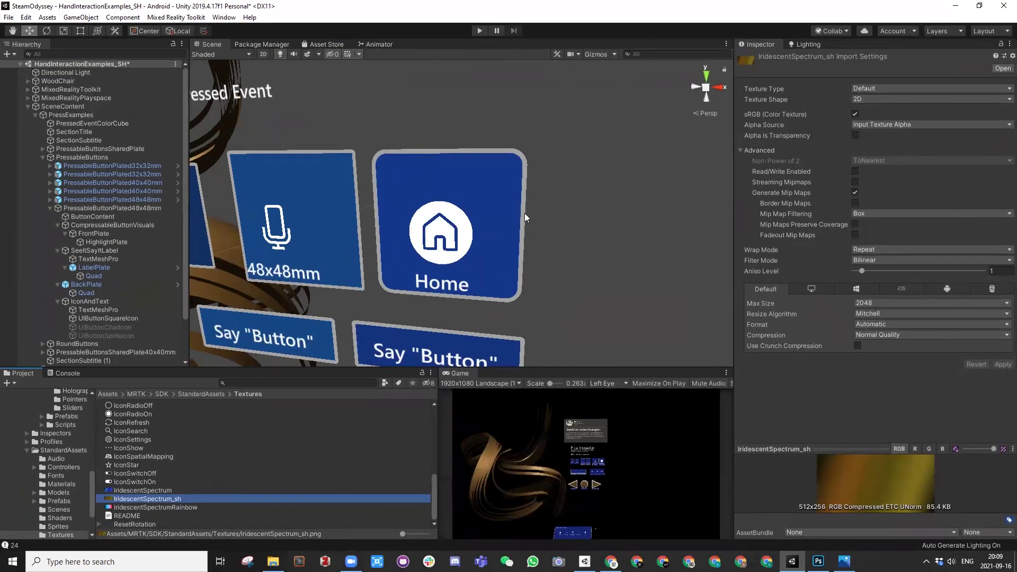
left_click(527, 217)
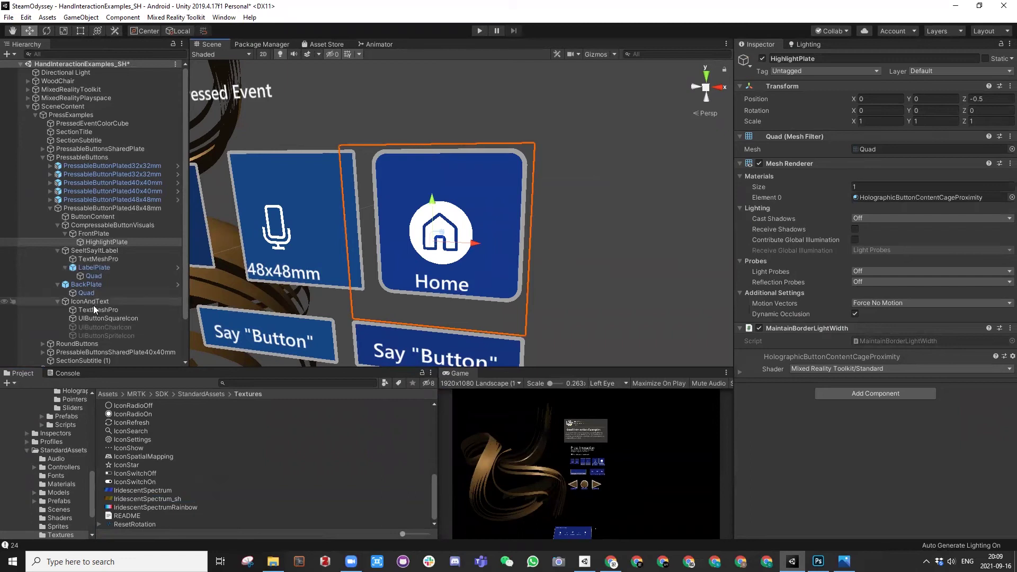
Step: Assign the IridescentSpectrum_sh texture as the Spectrum Map of the Home button's HolographicBackPlate_SH material
left_click(92, 292)
scroll(790, 371, "down", 10)
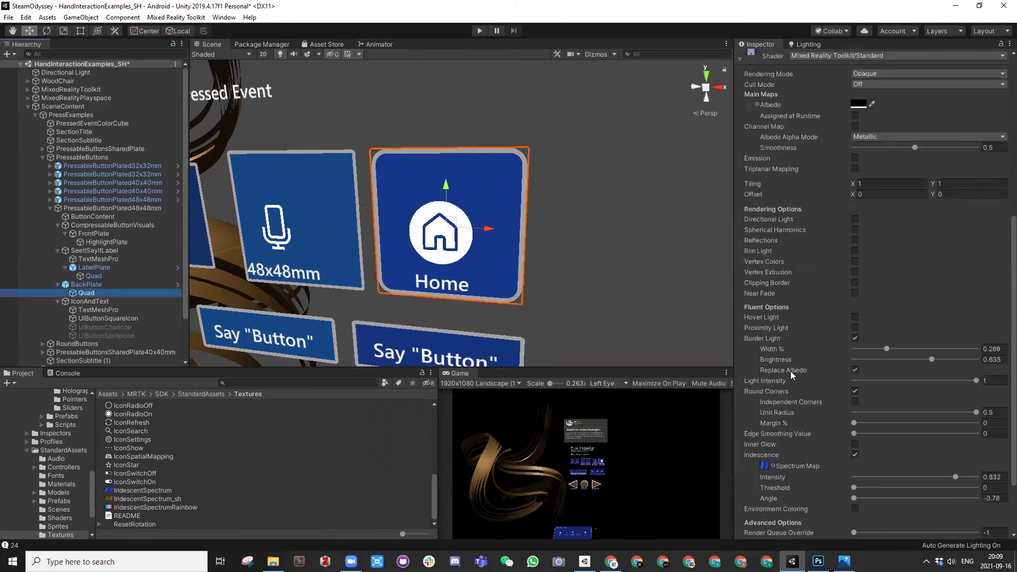
scroll(790, 371, "up", 8)
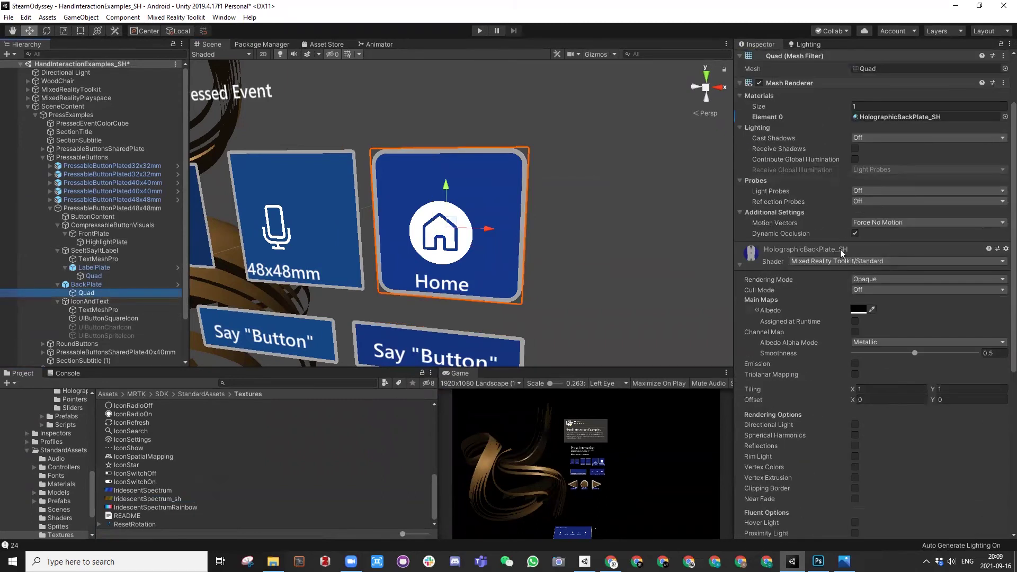
scroll(834, 268, "down", 10)
left_click_drag(121, 503, 765, 390)
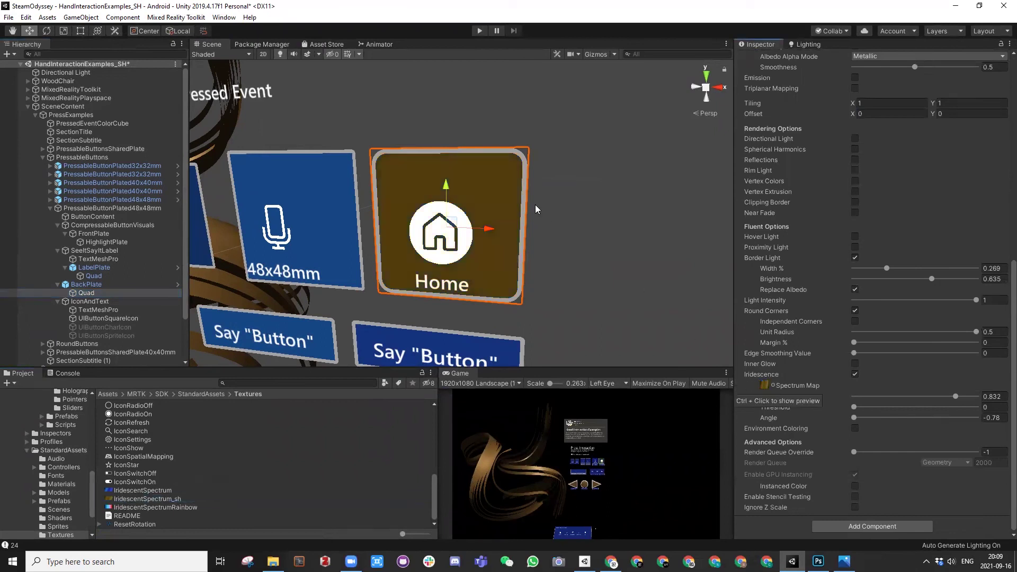
Step: Examine the iridescence on the Home button's back plate from several viewing angles and distances
left_click_drag(530, 244, 510, 259, "alt")
right_click_drag(510, 258, 461, 129, "alt")
left_click_drag(461, 129, 470, 154, "alt")
right_click_drag(470, 154, 522, 217, "alt")
left_click_drag(522, 217, 454, 226, "alt")
left_click_drag(490, 273, 563, 220, "alt")
right_click_drag(563, 221, 525, 258, "alt")
left_click_drag(526, 258, 479, 245, "alt")
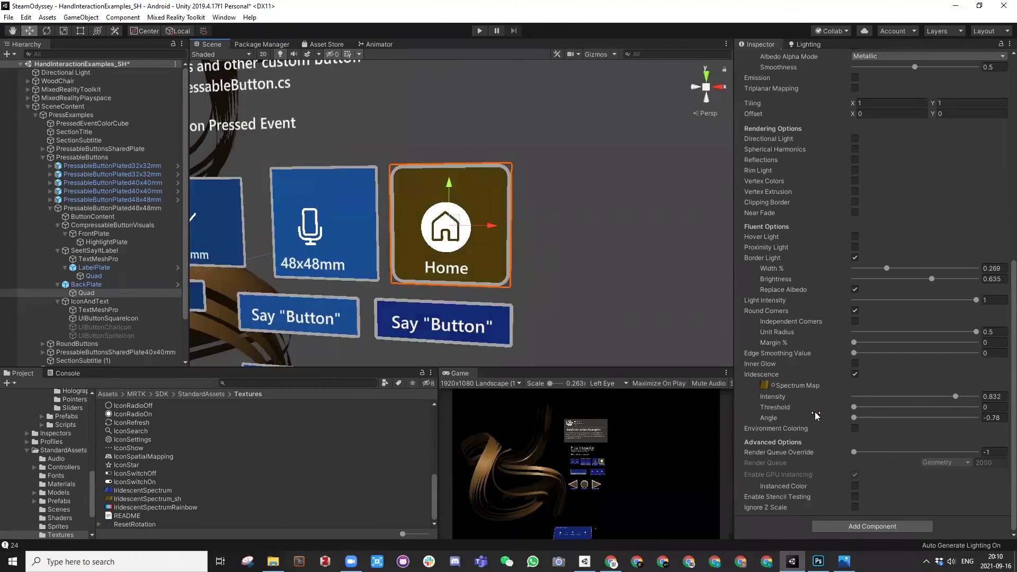
Step: Try Environment Coloring on the Home button's back plate material, turn it off again, and compare the plate with the surrounding buttons
left_click(855, 428)
left_click_drag(469, 278, 654, 288, "alt")
left_click(855, 439)
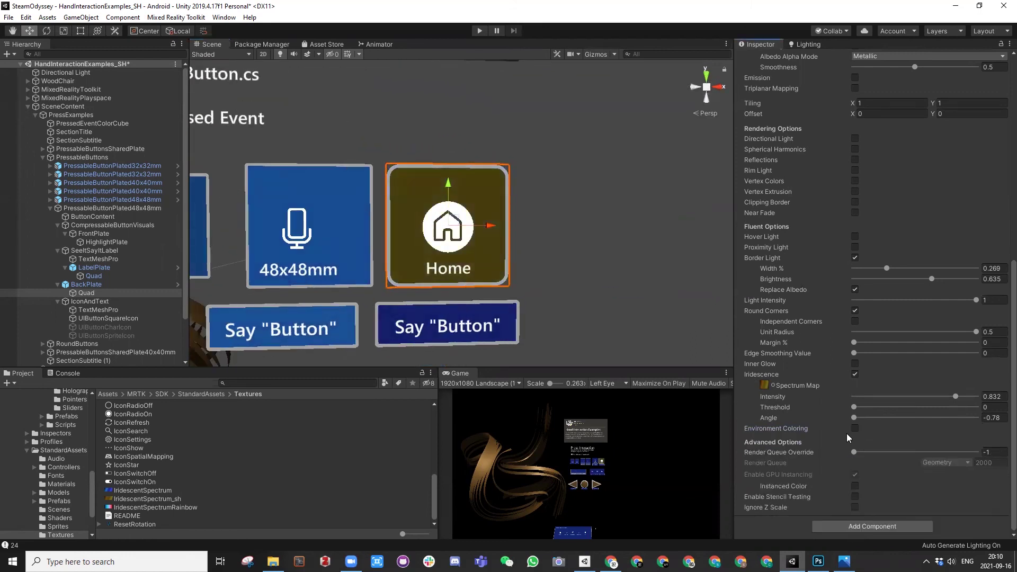
scroll(604, 248, "down", 6)
mouse_move(549, 243)
left_mouse_down("alt")
mouse_move(596, 270)
mouse_move(549, 278)
left_mouse_up("alt")
scroll(549, 278, "up", 8)
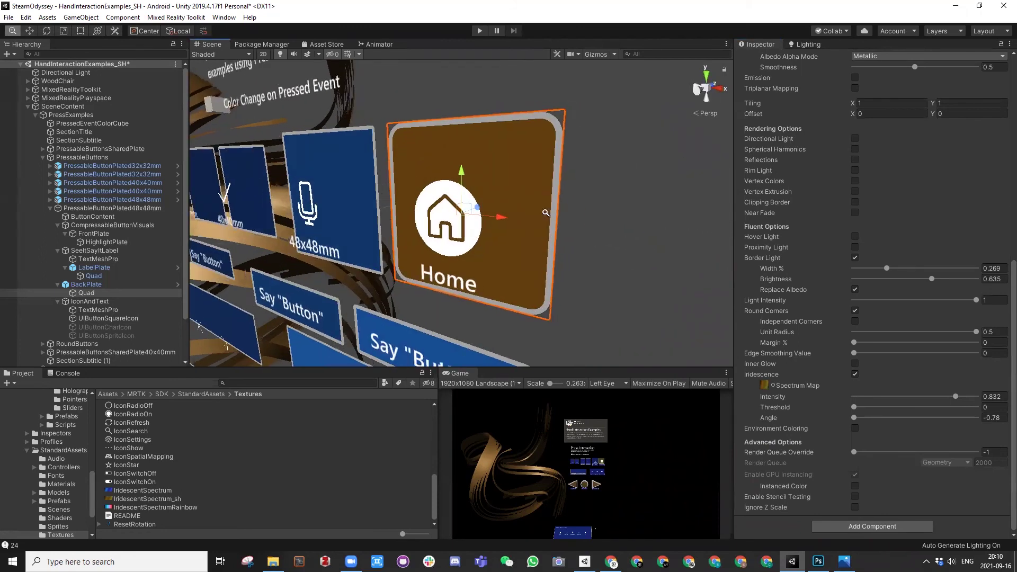
scroll(549, 279, "down", 6)
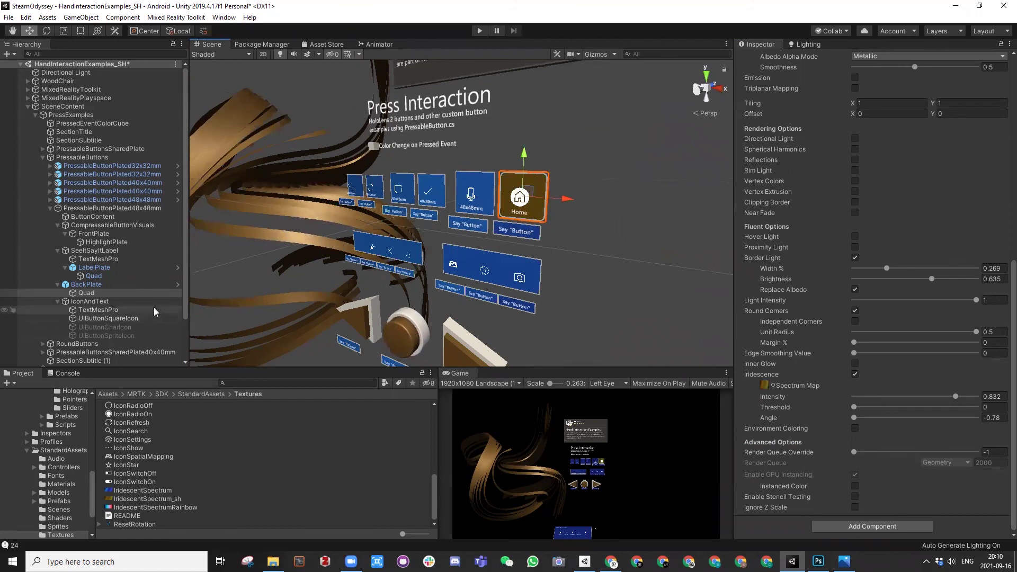
Step: Assign the shared HolographicBackPlate material to the Quad under the Home button's BackPlate
left_click(575, 231)
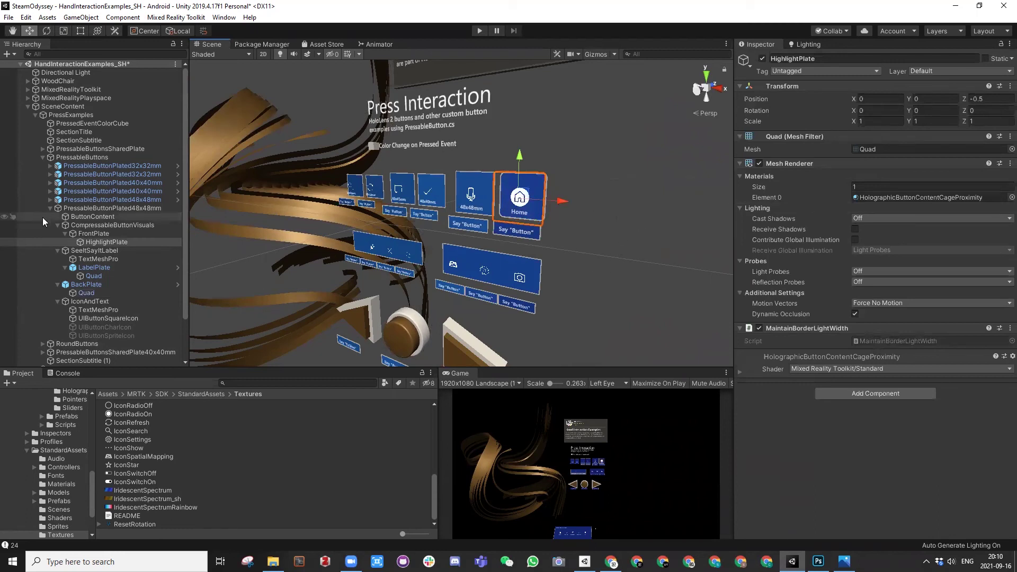
left_click(108, 242)
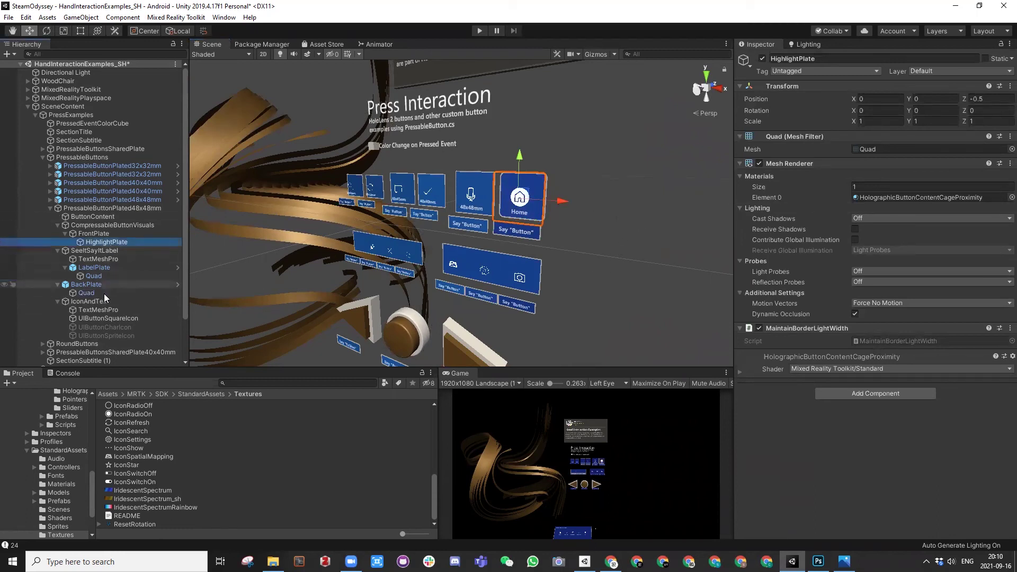
left_click(94, 277)
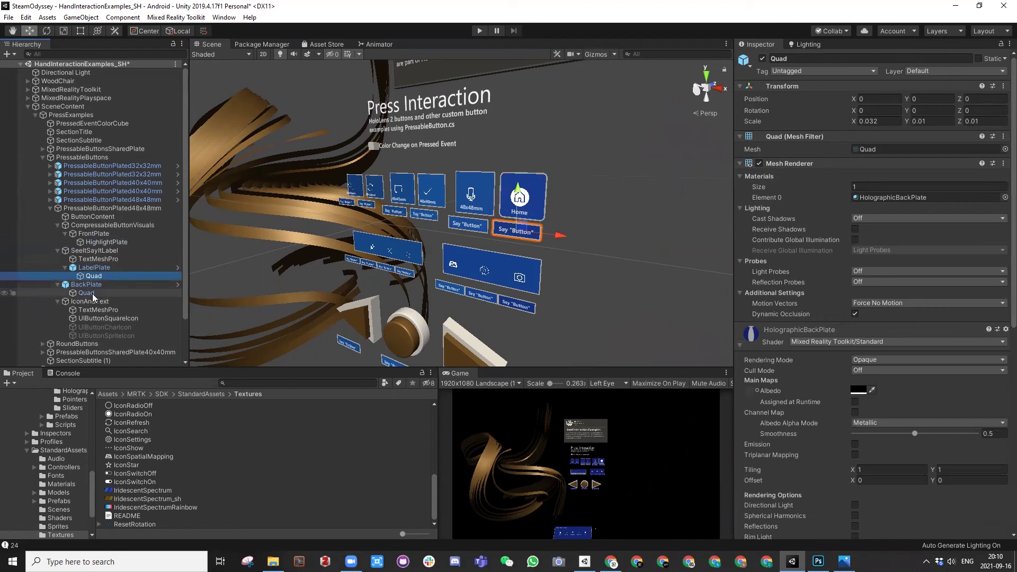
left_click(93, 293)
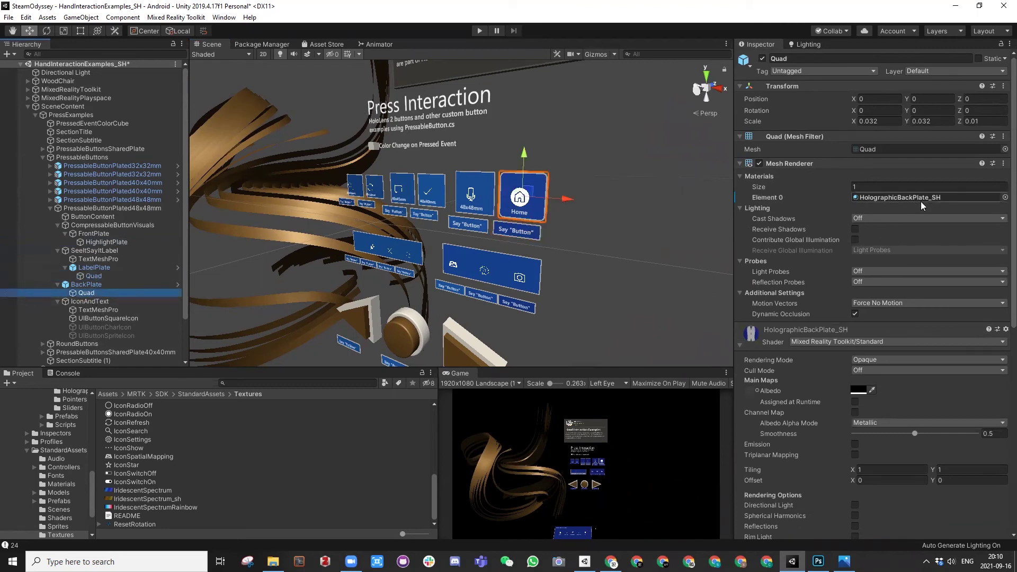
left_click(1005, 197)
double_click(87, 317)
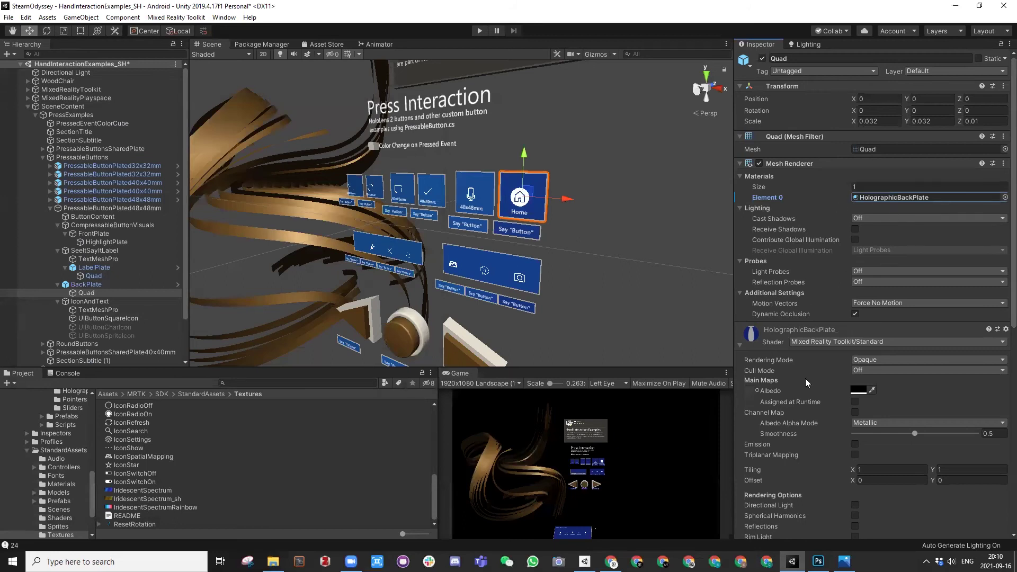
Step: Set the HolographicBackPlate material's Border Light width to about 0.165 and brightness to 1, and its Round Corners unit radius to about 0.399
right_click_drag(527, 212, 801, 348, "alt")
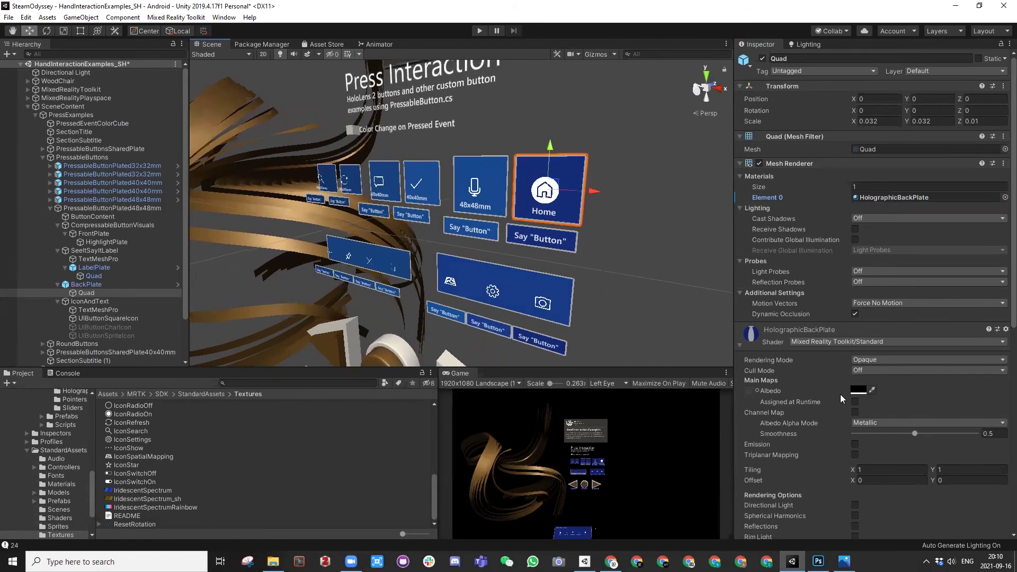
scroll(840, 394, "down", 10)
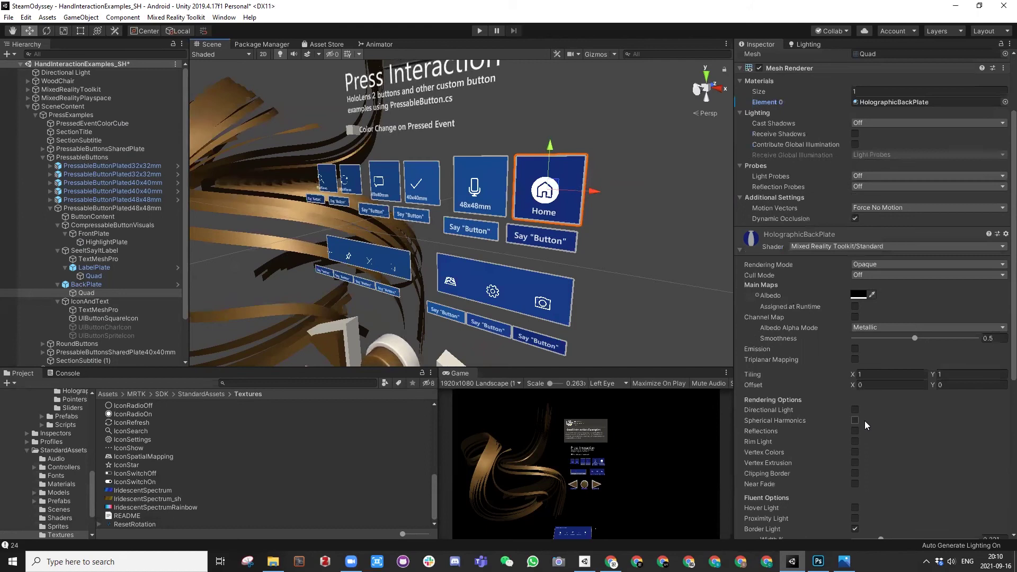
left_click_drag(881, 267, 981, 280)
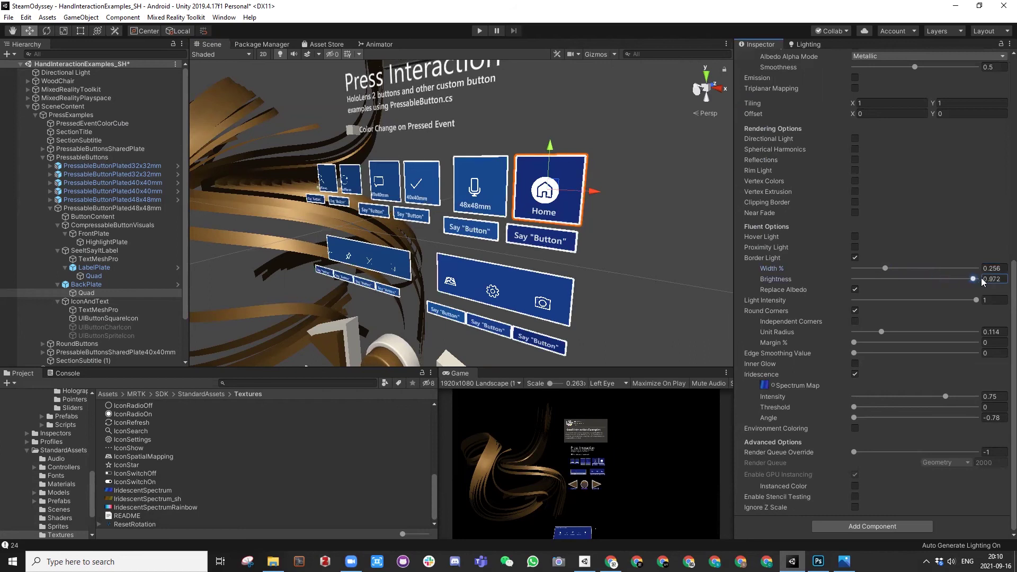
left_click_drag(886, 267, 874, 267)
left_click_drag(882, 332, 960, 333)
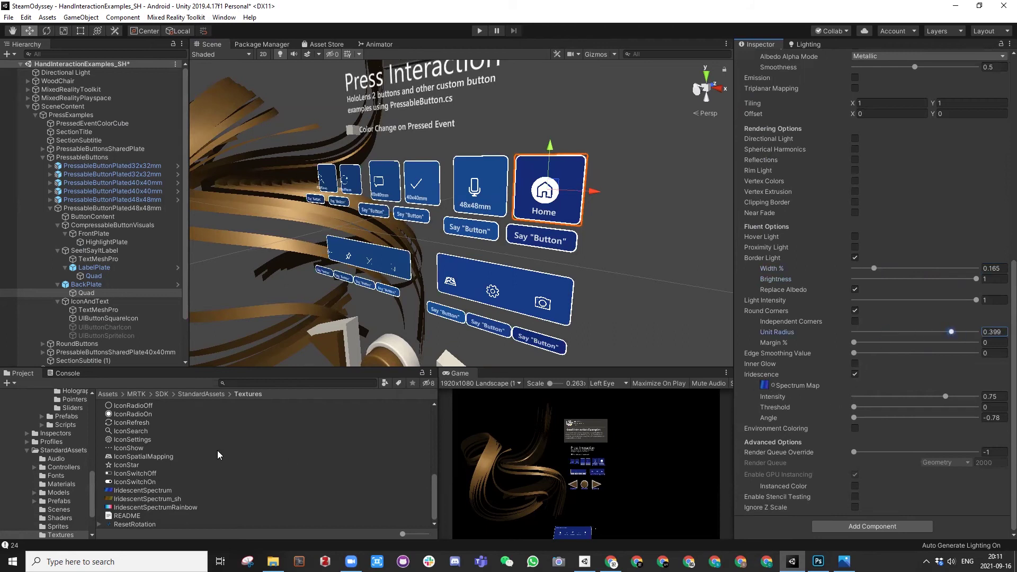
Step: Use the IridescentSpectrum_sh texture as the HolographicBackPlate material's Spectrum Map and check the effect on all buttons
left_click_drag(135, 504, 764, 387)
left_click_drag(445, 223, 493, 196, "alt")
right_click_drag(492, 196, 543, 133, "alt")
mouse_move(544, 133)
left_mouse_down("alt")
mouse_move(517, 239)
mouse_move(661, 226)
left_mouse_up("alt")
mouse_move(661, 227)
right_mouse_down("alt")
mouse_move(942, 228)
mouse_move(628, 230)
mouse_move(661, 315)
right_mouse_up("alt")
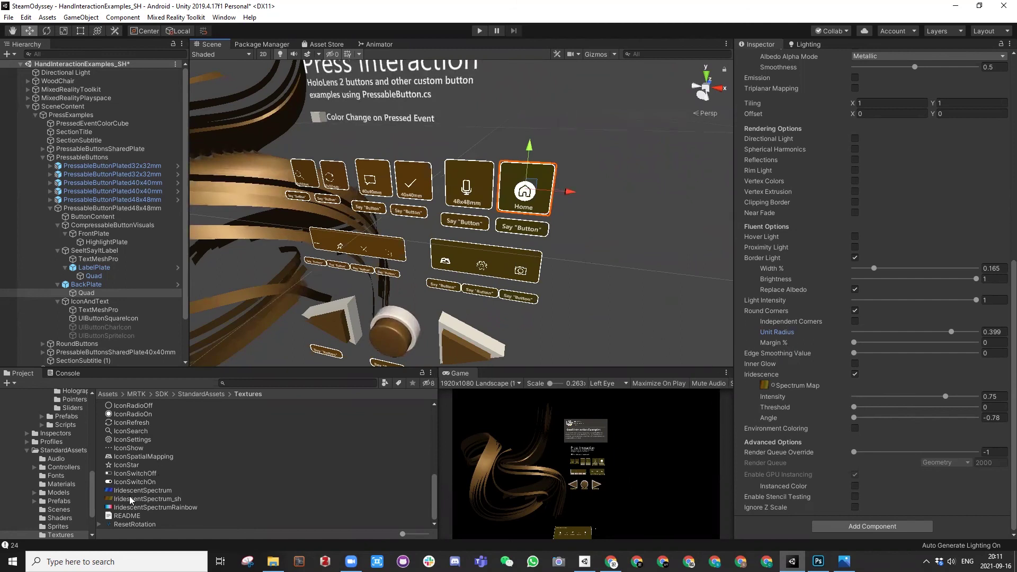
Step: Try the IridescentSpectrumRainbow texture as the HolographicBackPlate Spectrum Map with an Iridescence threshold of about 0.532
left_click_drag(134, 508, 764, 387)
left_click_drag(403, 255, 626, 195, "alt")
left_click_drag(854, 406, 918, 407)
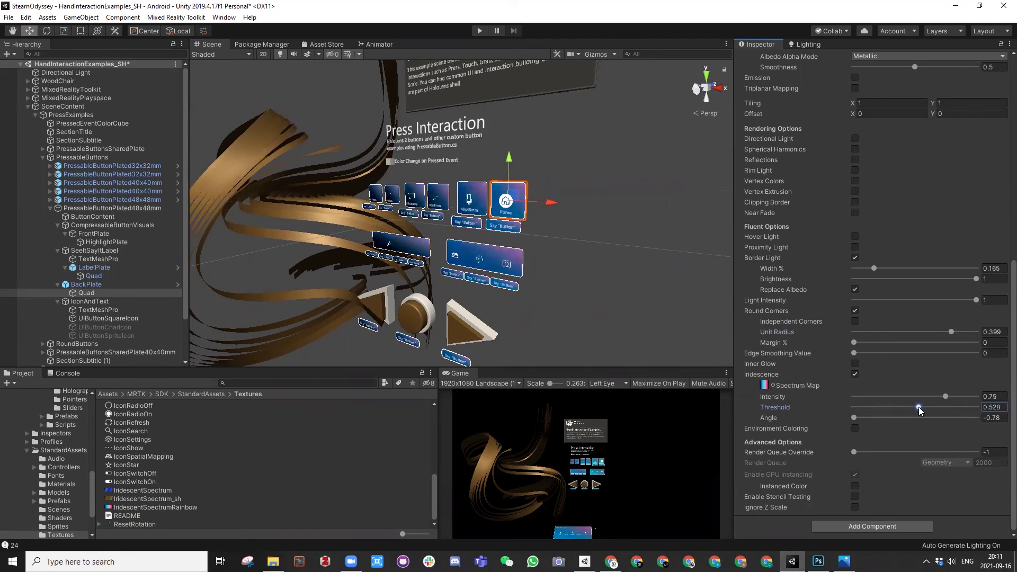
left_click_drag(519, 242, 571, 216, "alt")
right_click_drag(494, 211, 530, 223, "alt")
mouse_move(854, 418)
left_mouse_down()
mouse_move(969, 426)
mouse_move(845, 430)
left_mouse_up()
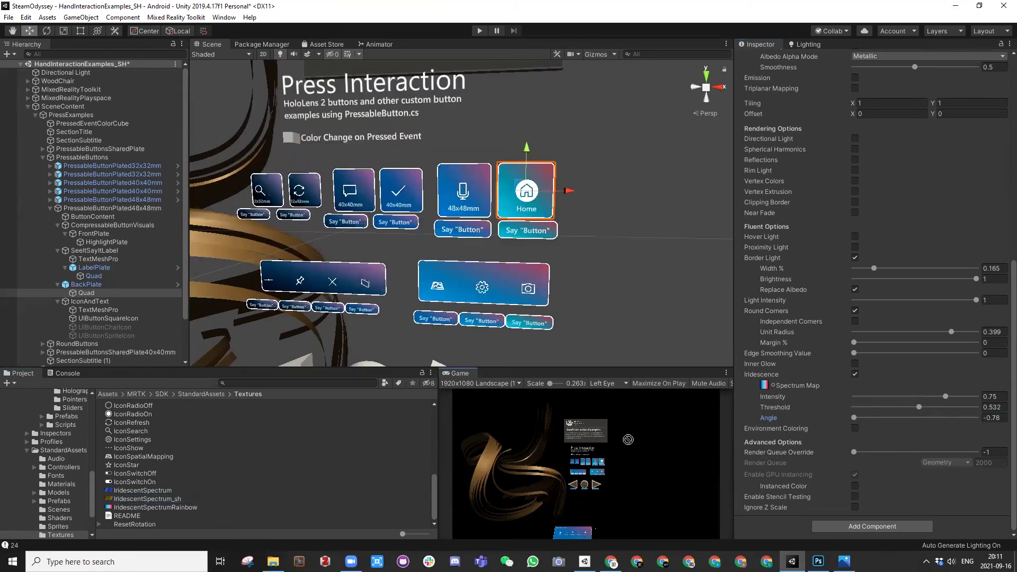
Step: Return the HolographicBackPlate Spectrum Map to IridescentSpectrum_sh and set its Iridescence threshold to about 0.143
left_click_drag(767, 388, 765, 387)
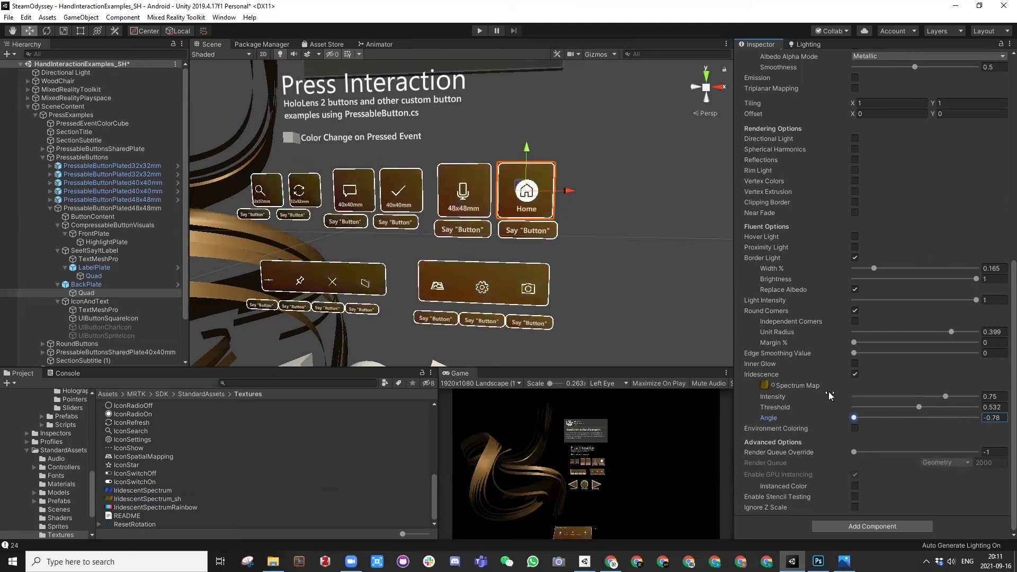
left_click_drag(919, 407, 867, 409)
mouse_move(530, 249)
right_mouse_down("alt")
mouse_move(516, 233)
mouse_move(531, 249)
right_mouse_up("alt")
left_click_drag(531, 249, 583, 238, "alt")
right_click_drag(583, 238, 813, 312, "alt")
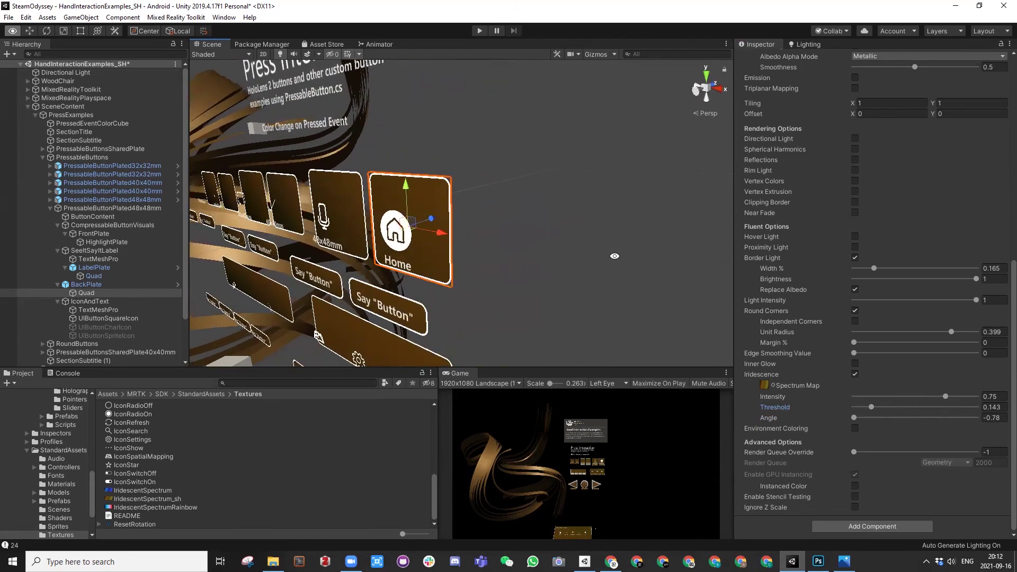
scroll(830, 337, "up", 5)
scroll(830, 337, "up", 3)
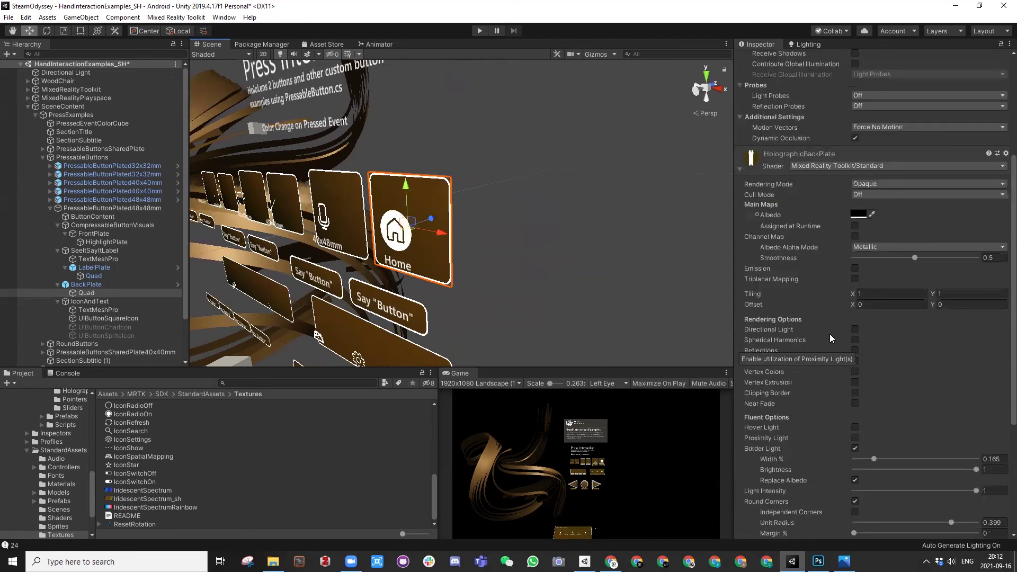
left_click(858, 214)
mouse_move(937, 400)
left_mouse_down()
mouse_move(891, 407)
mouse_move(948, 401)
left_mouse_up()
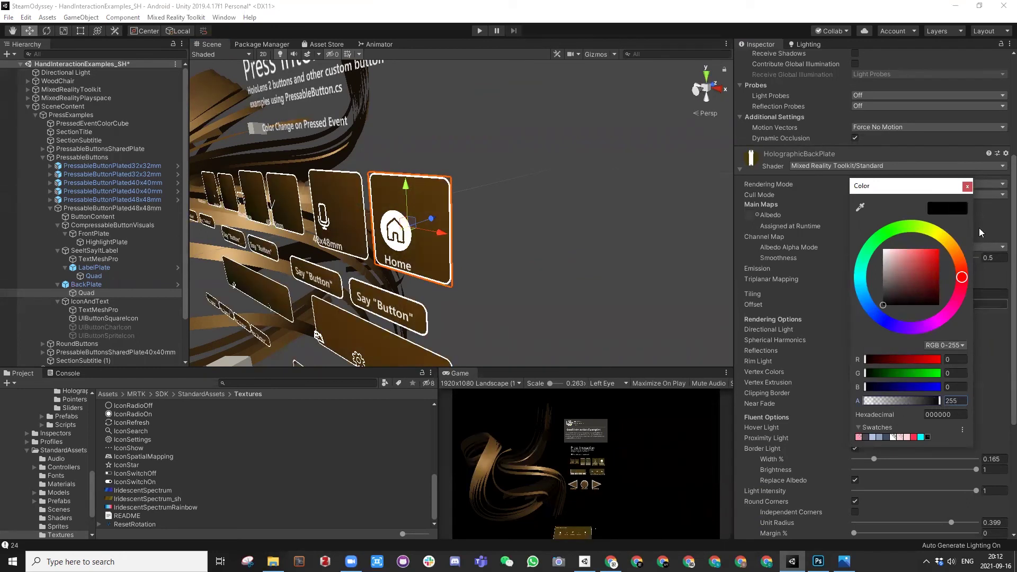
left_click(967, 186)
Step: Set the HolographicBackPlate material's Rendering Mode to Transparent and its Albedo color to black (000000) with an alpha of 105
left_click(881, 181)
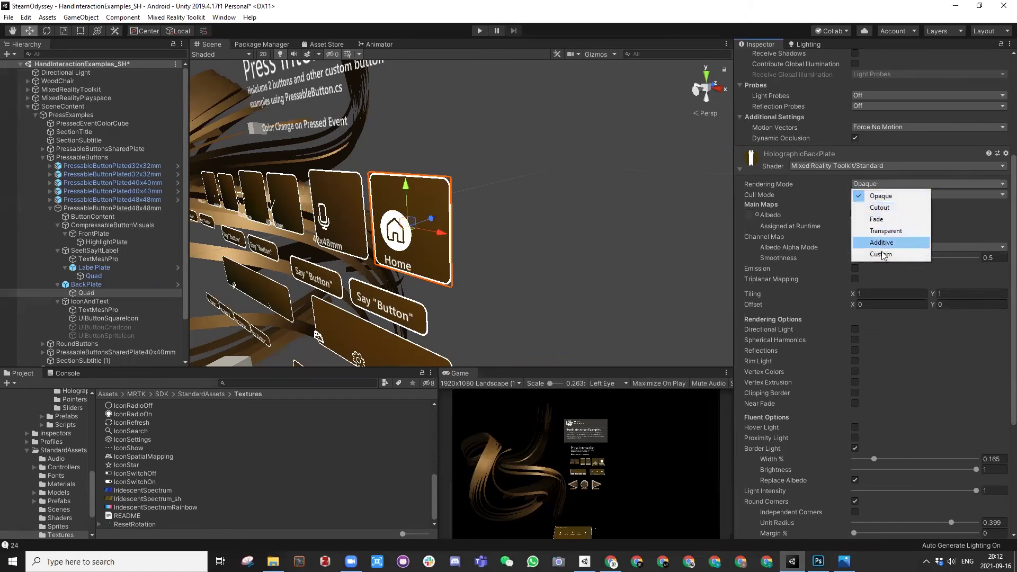
left_click(886, 232)
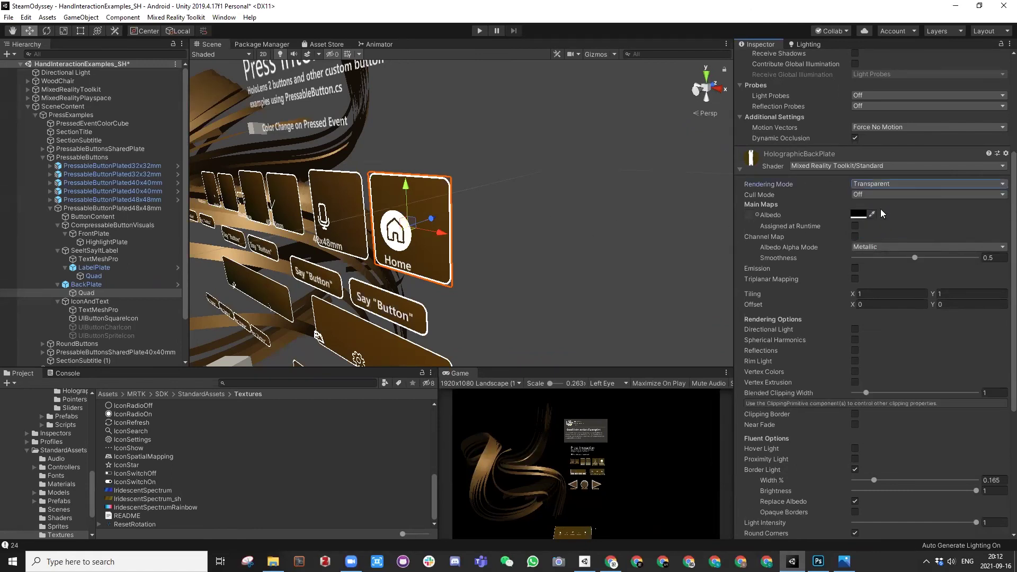
left_click(874, 216)
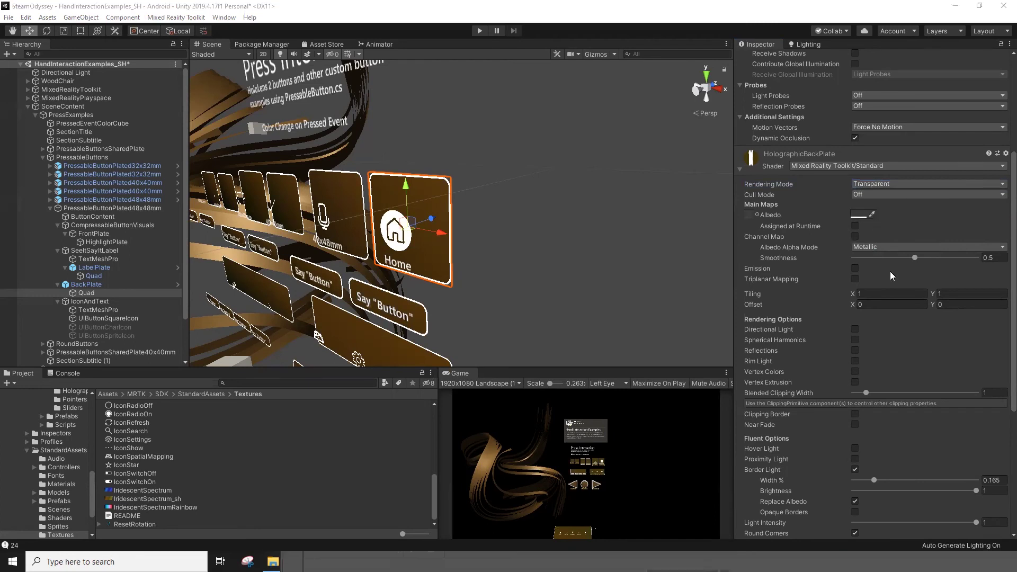
left_click(867, 222)
left_click(872, 215)
left_click(865, 215)
left_click(861, 214)
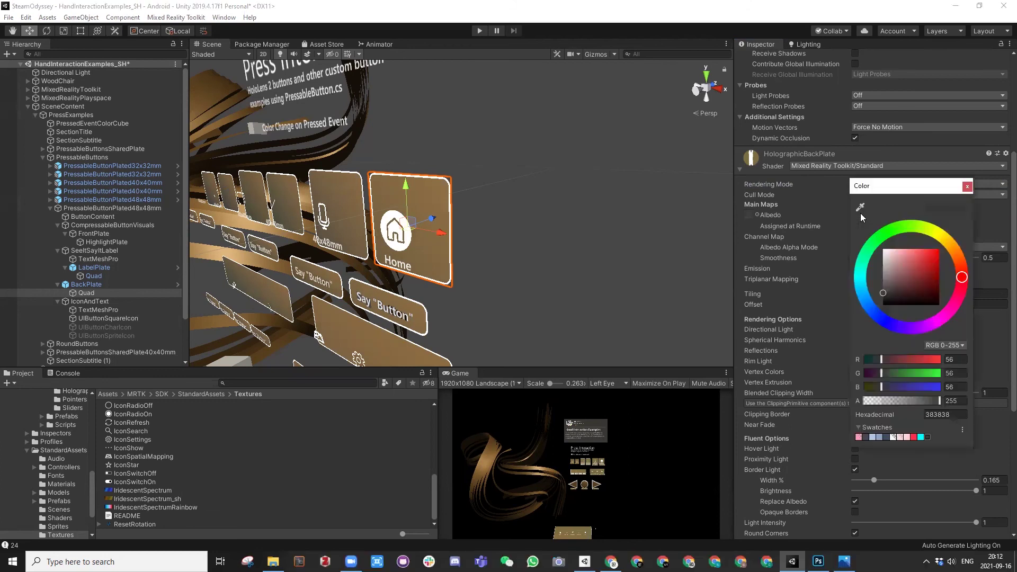
left_click_drag(888, 294, 882, 306)
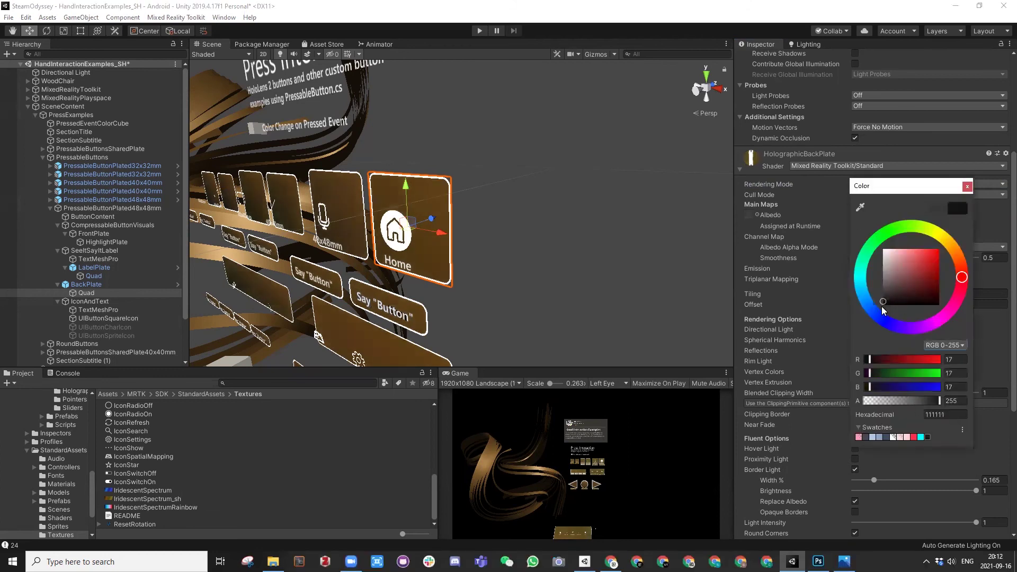
left_click_drag(940, 403, 895, 407)
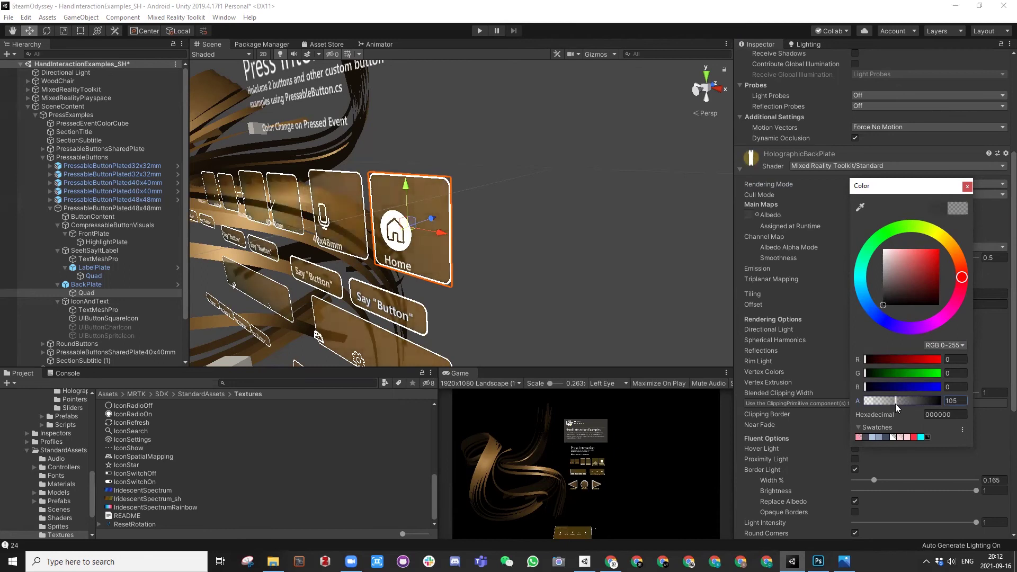
Step: Examine the semi-transparent back plates of the Home button and its neighbours from near and far
left_click(583, 180, "alt")
left_click_drag(489, 227, 526, 223, "alt")
middle_click_drag(527, 222, 637, 147, "alt")
left_click_drag(647, 194, 593, 228, "alt")
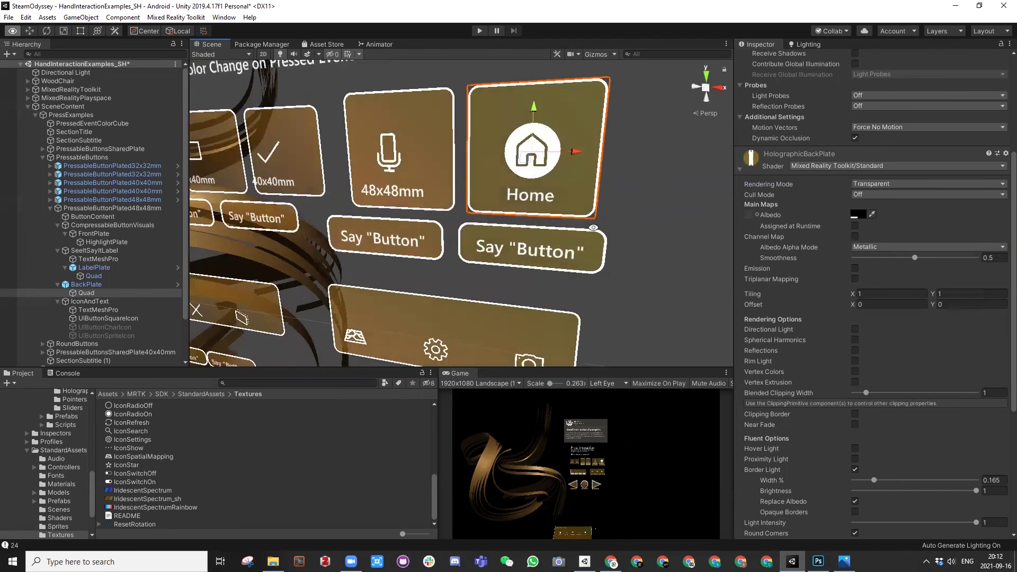
scroll(594, 228, "down", 6)
mouse_move(518, 269)
left_mouse_down("alt")
mouse_move(551, 175)
mouse_move(536, 202)
mouse_move(530, 257)
mouse_move(522, 250)
left_mouse_up("alt")
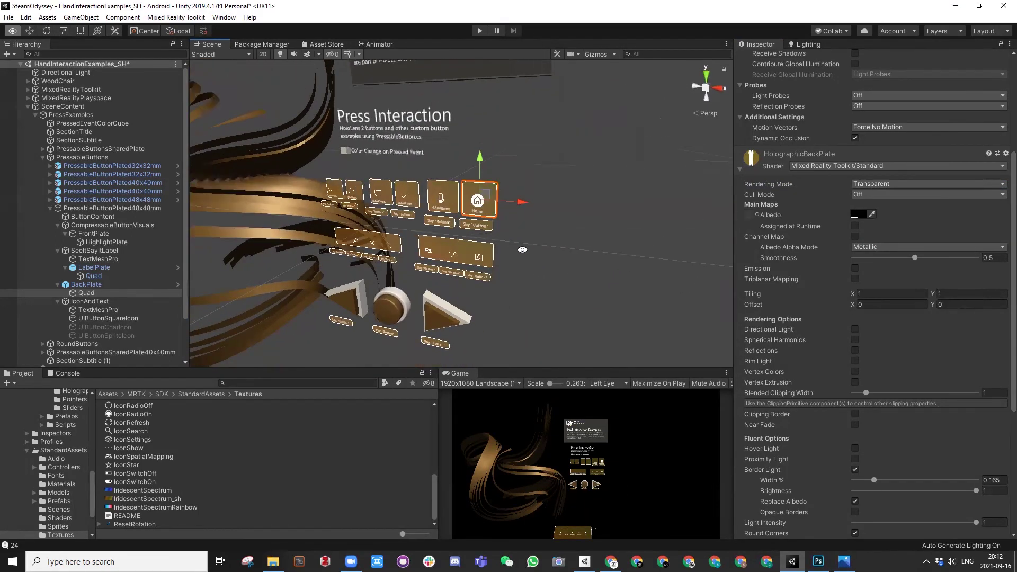
middle_click_drag(521, 220, 488, 244, "alt")
right_click_drag(567, 266, 932, 284, "alt")
left_click_drag(557, 250, 558, 243, "alt")
scroll(558, 243, "up", 5)
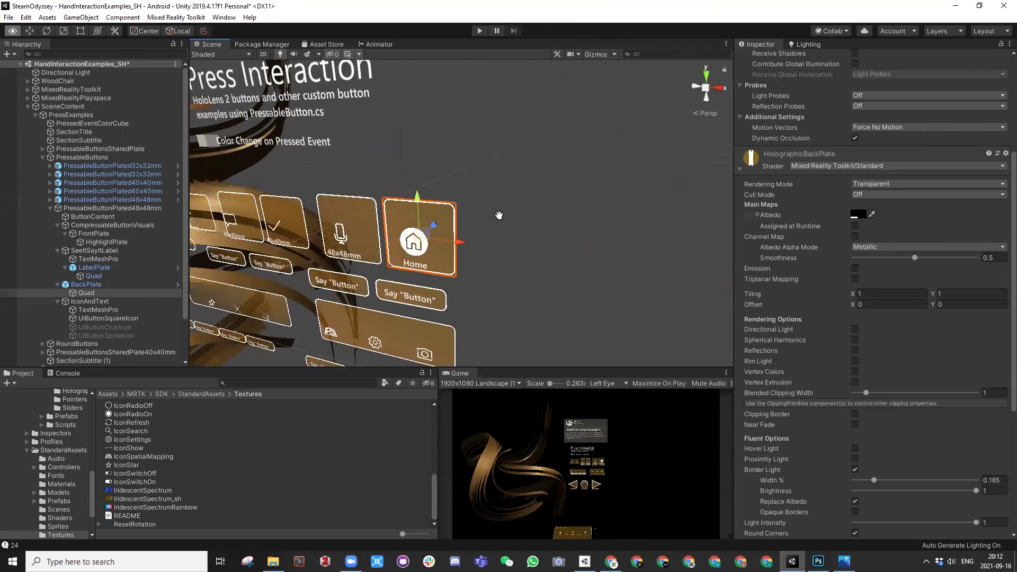
left_click_drag(442, 193, 586, 233, "alt")
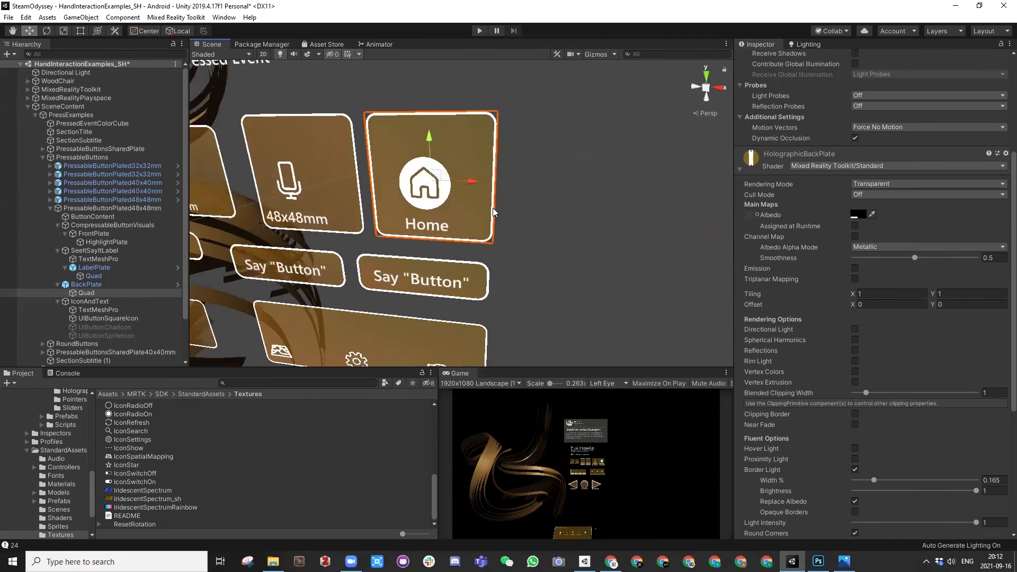
mouse_move(477, 220)
left_mouse_down("alt")
mouse_move(501, 236)
mouse_move(469, 241)
mouse_move(483, 208)
mouse_move(493, 212)
mouse_move(475, 217)
mouse_move(482, 209)
left_mouse_up("alt")
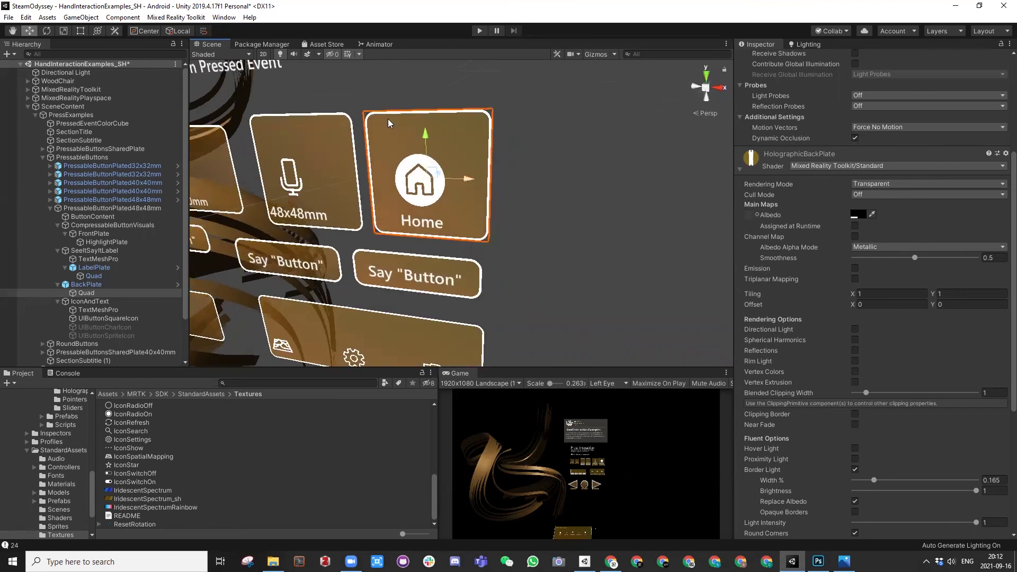
Step: Try switching off the Home button's See it / Say it label and turn it back on
left_click(463, 186)
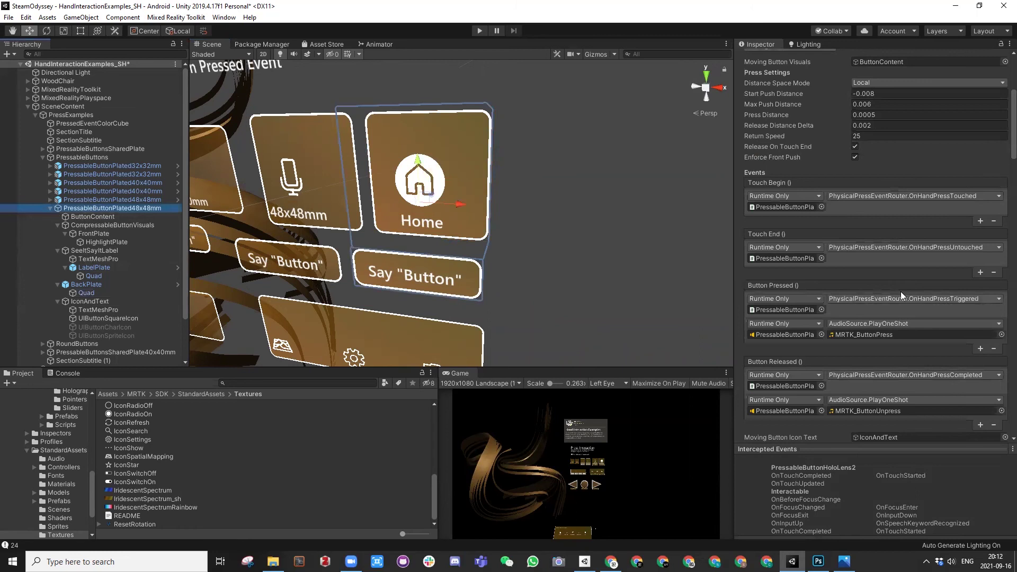
scroll(900, 291, "down", 10)
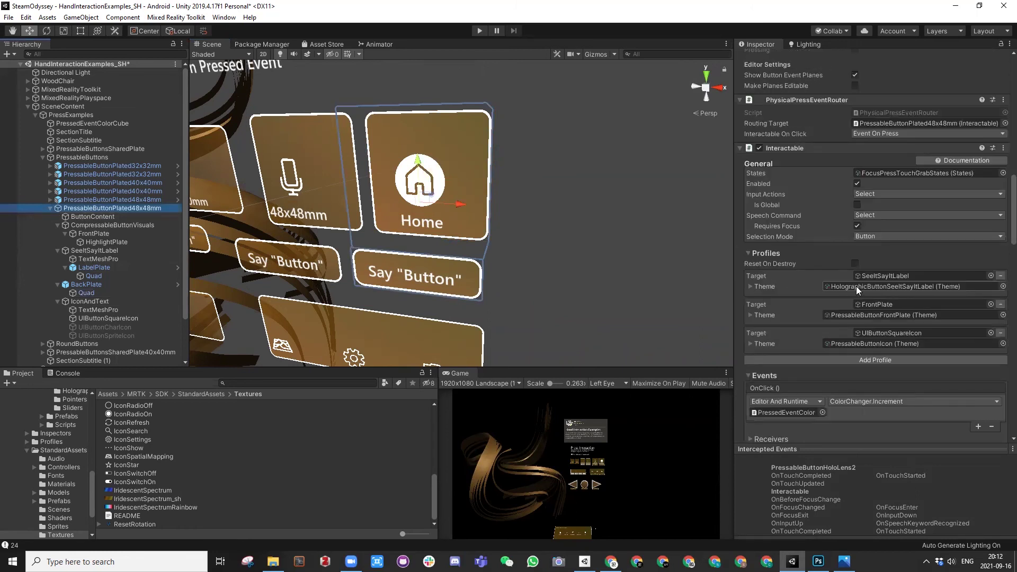
scroll(857, 286, "down", 9)
scroll(855, 286, "down", 15)
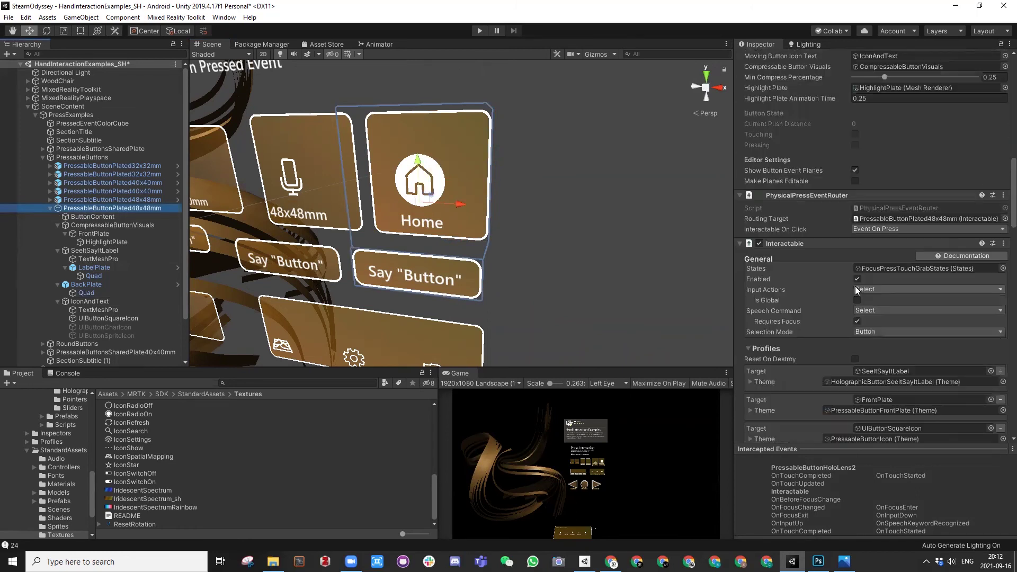
scroll(852, 286, "up", 5)
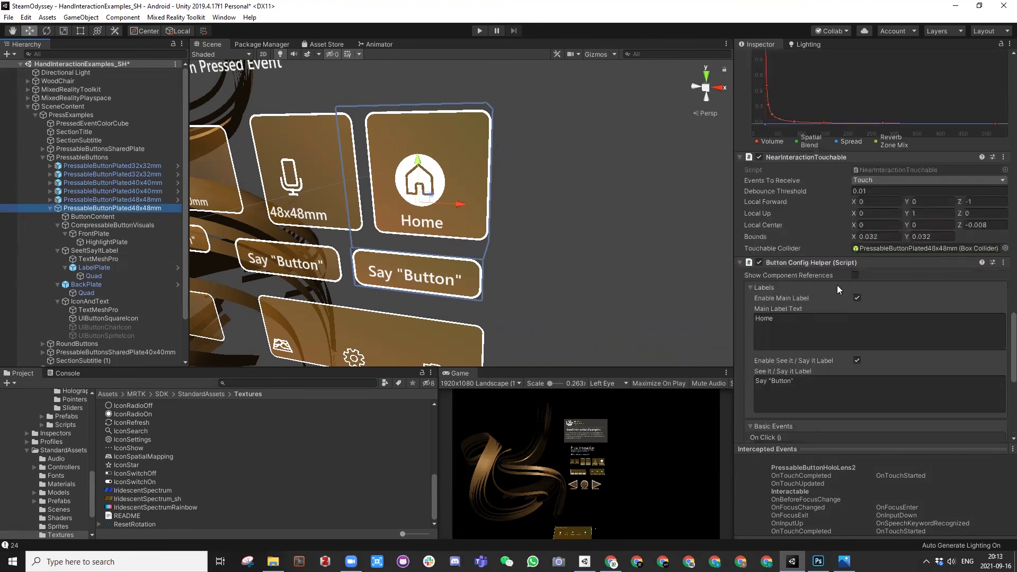
left_click(857, 361)
left_click_drag(534, 209, 359, 160, "alt")
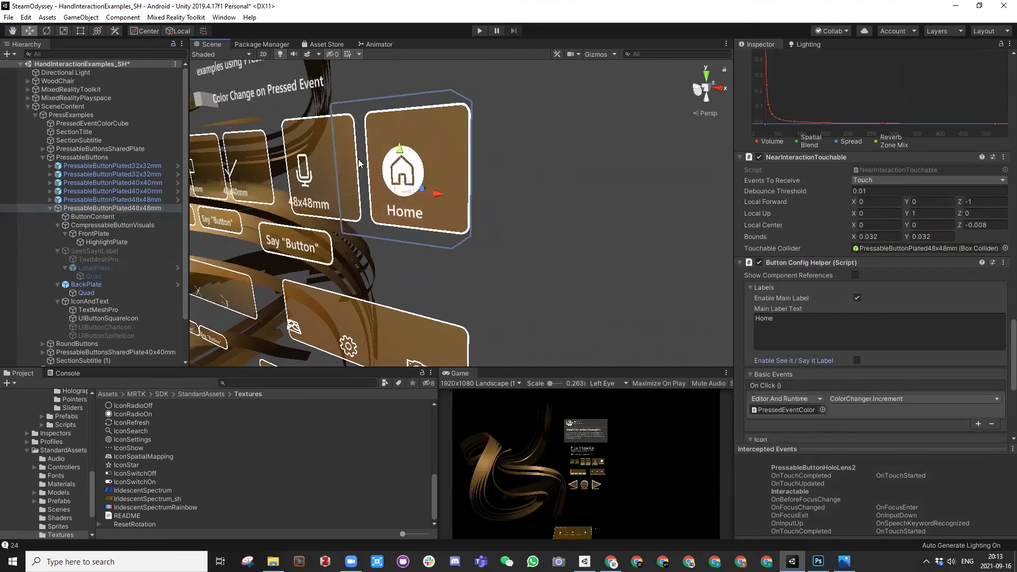
scroll(435, 171, "down", 6)
left_click_drag(508, 249, 546, 233, "alt")
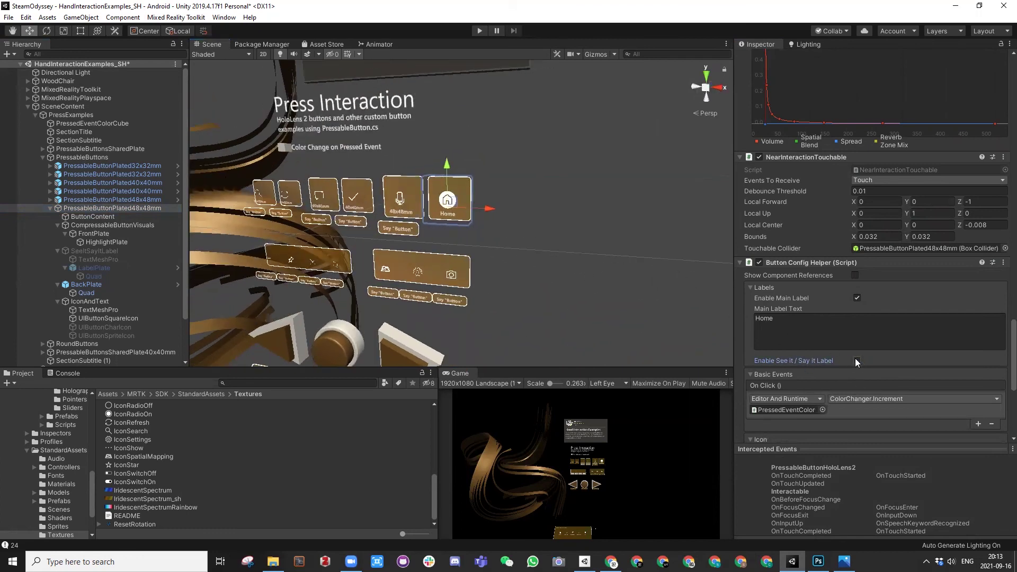
left_click(857, 360)
scroll(438, 167, "up", 4)
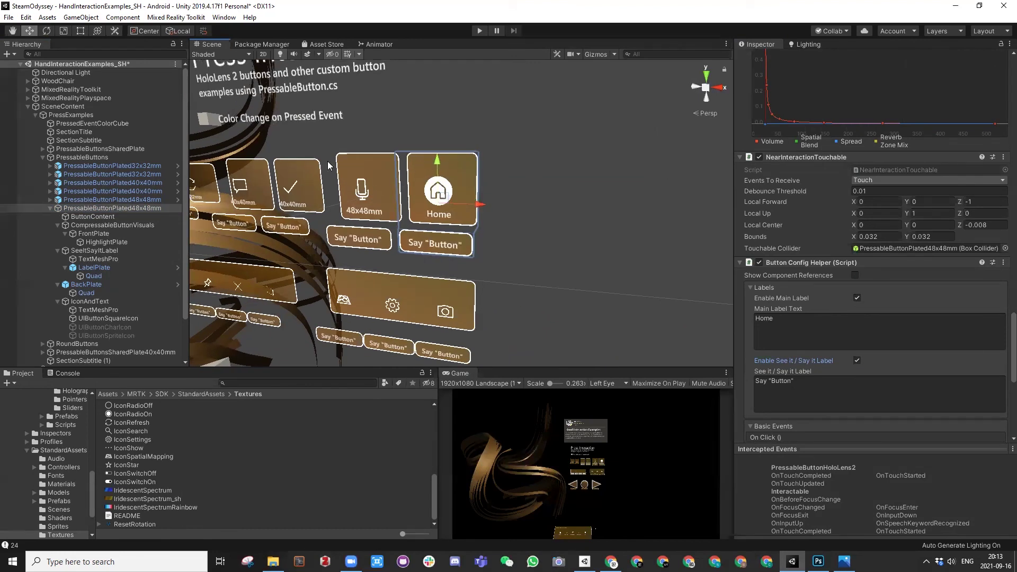
Step: Duplicate the 48x48mm microphone button and move the copy along X, past the Home button, to about 0.29
left_click(52, 208)
left_click(94, 199)
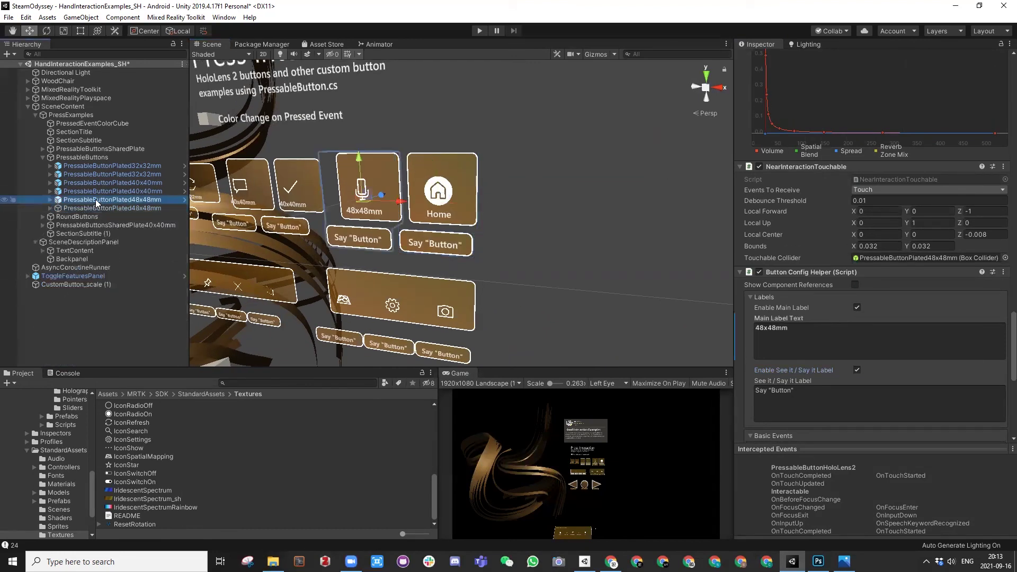
key("ctrl+d")
left_click_drag(403, 212, 505, 207)
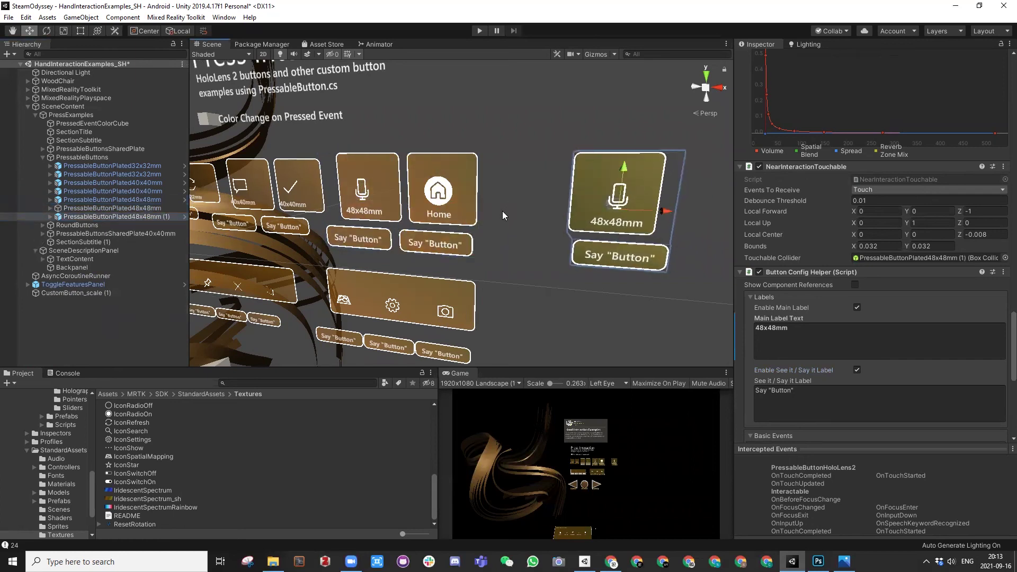
key("f")
scroll(599, 279, "up", 3)
right_click_drag(599, 279, 541, 250, "alt")
left_click_drag(540, 250, 477, 265, "alt")
right_click_drag(578, 223, 491, 192, "alt")
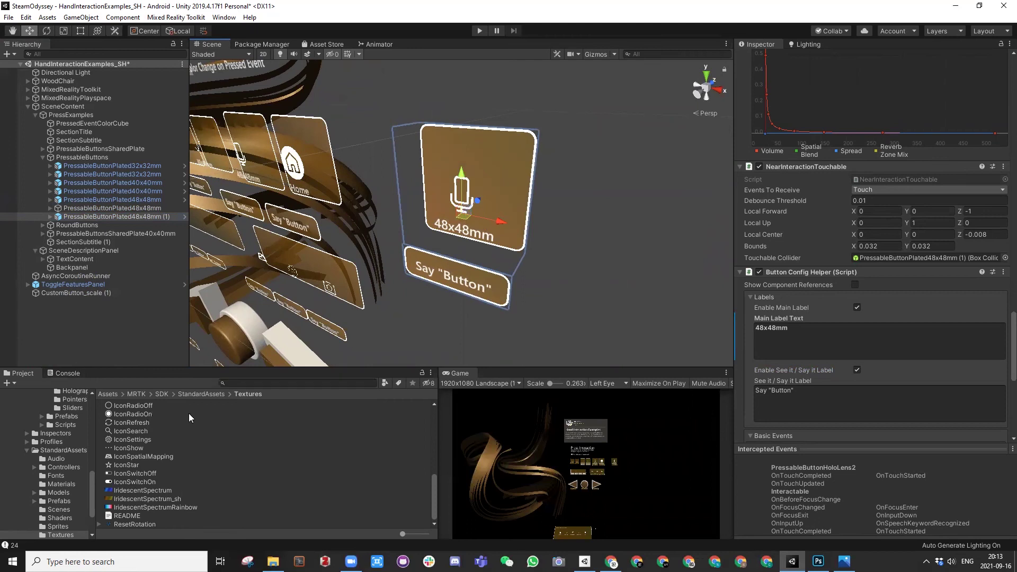
Step: Unpack the prefab of the duplicated button, PressableButtonPlated48x48mm (1)
left_click(109, 395)
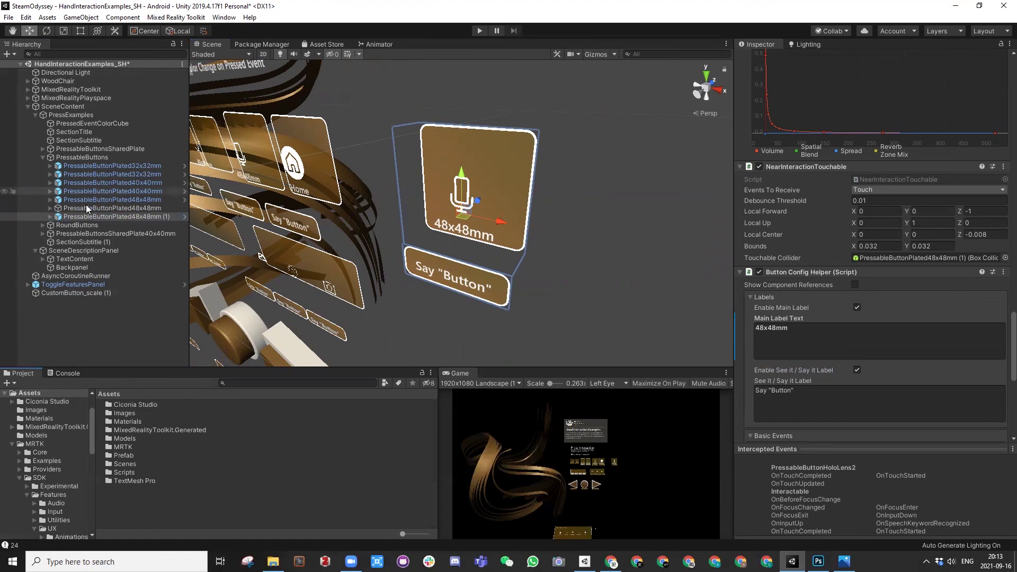
left_click(50, 217)
left_click(100, 268)
right_click(100, 216)
left_click(154, 340)
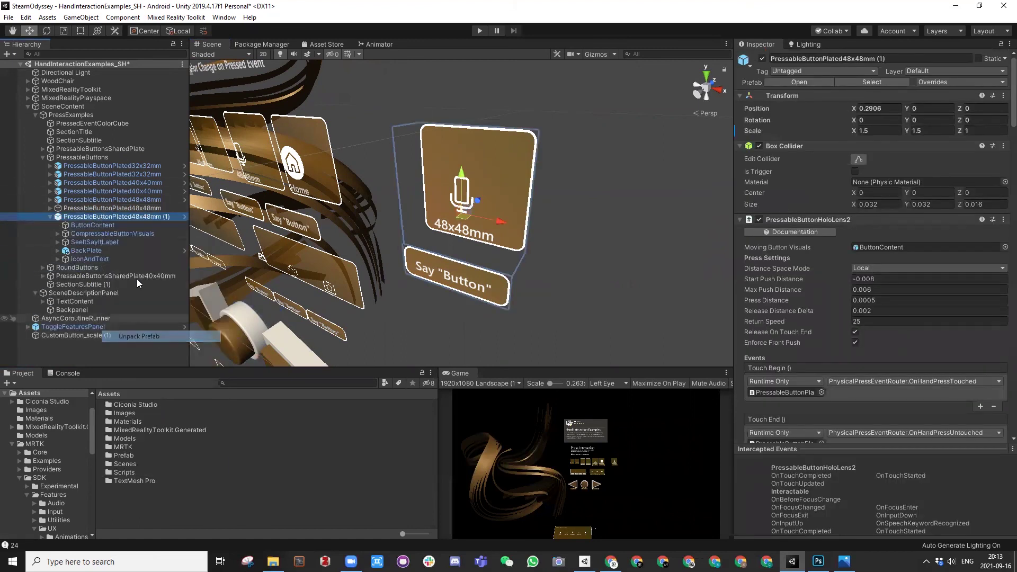
right_click(90, 222)
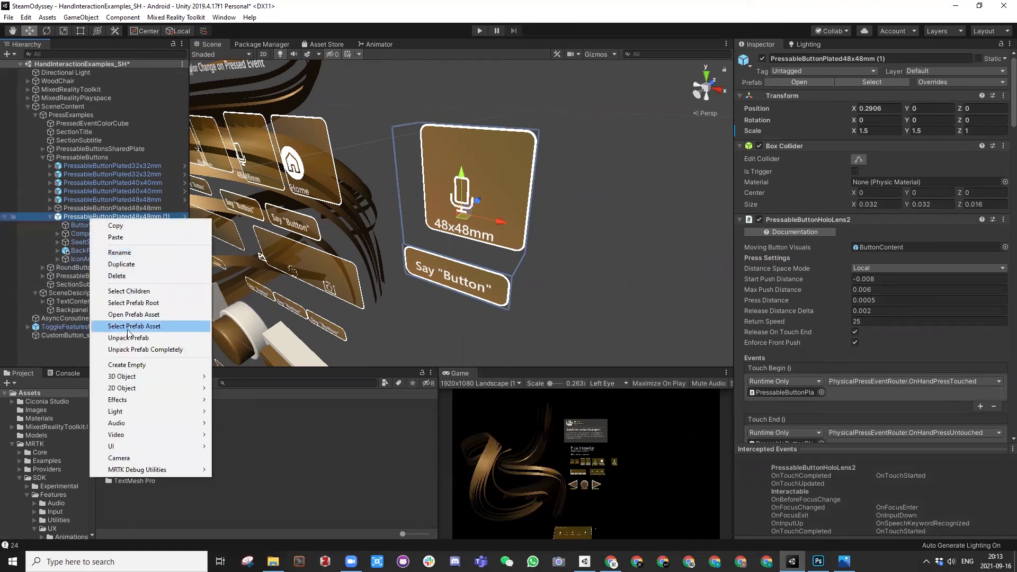
left_click(127, 339)
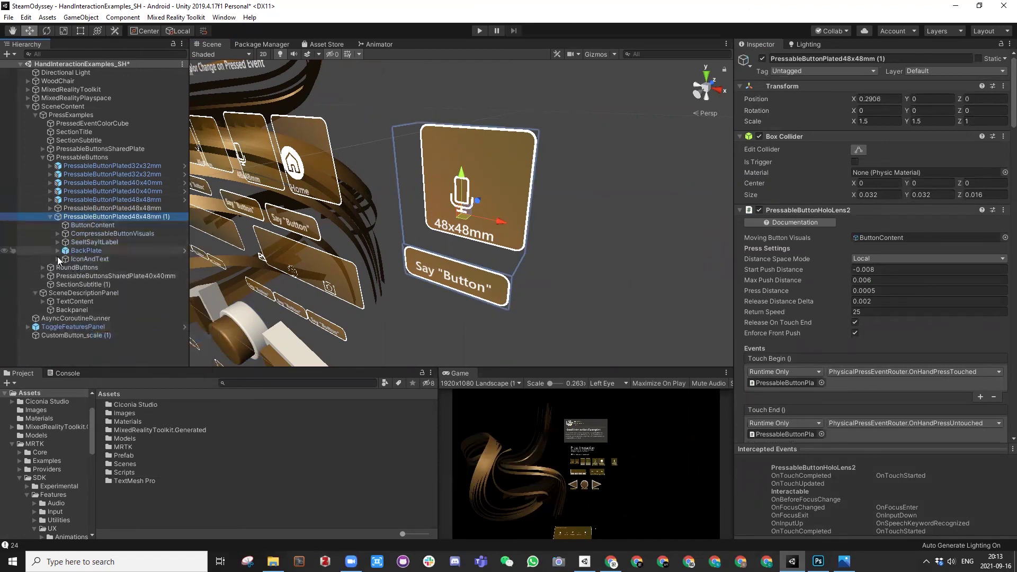
Step: Duplicate the HolographicButtonIconFontMaterial used by the copied button's UIButtonSquareIcon and name the copy HolographicButtonIconFontMaterial_SH
left_click(57, 259)
left_click(99, 273)
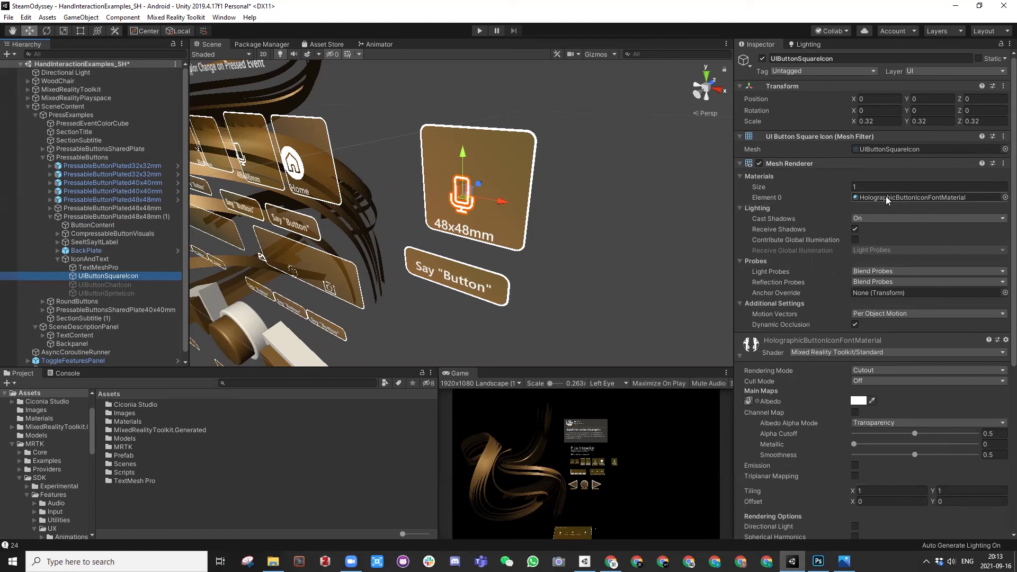
left_click(888, 197)
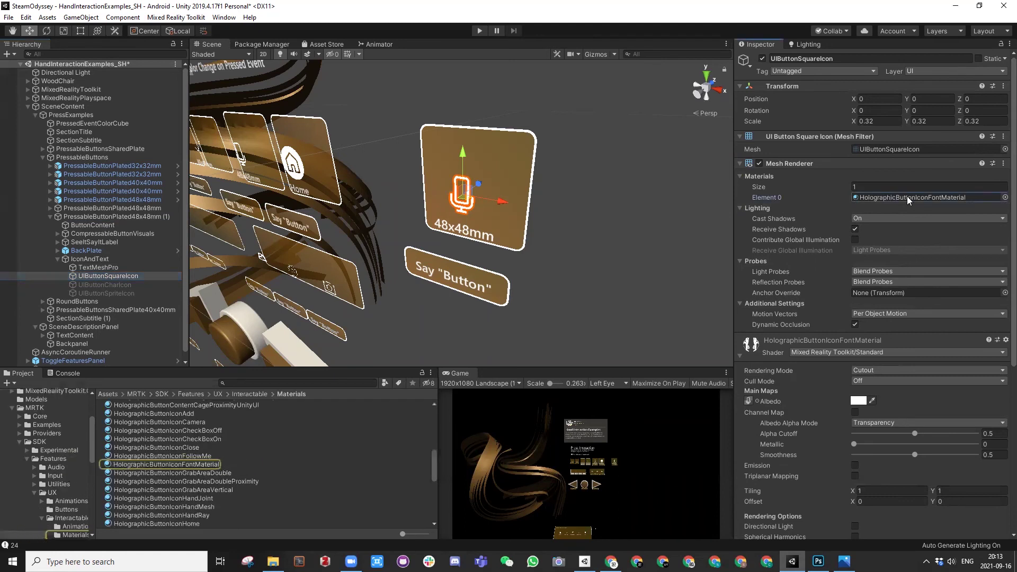
left_click(193, 463)
key("ctrl+d")
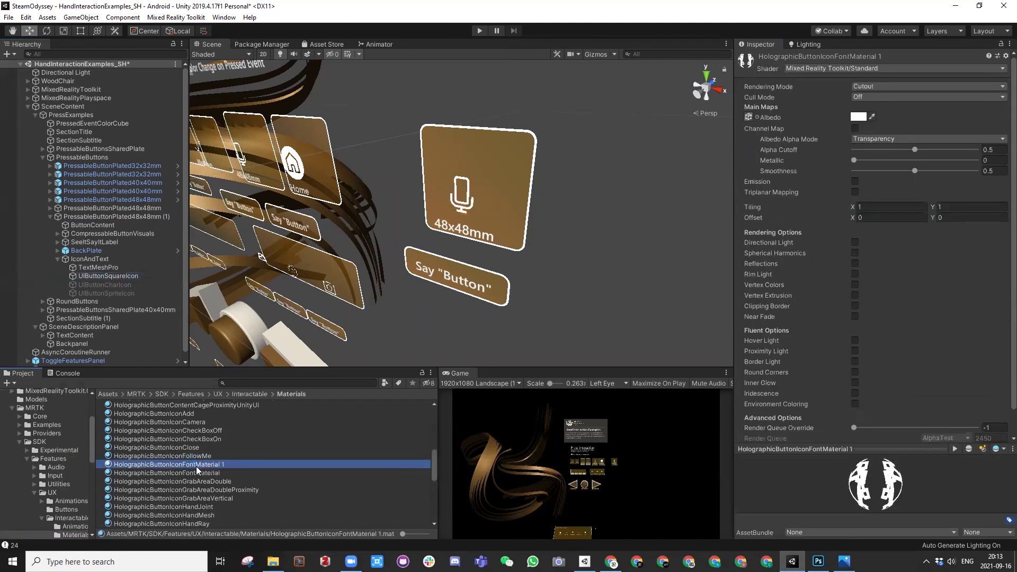
left_click(222, 464)
key("End")
key("BackSpace")
key("BackSpace")
type("_SH")
key("Return")
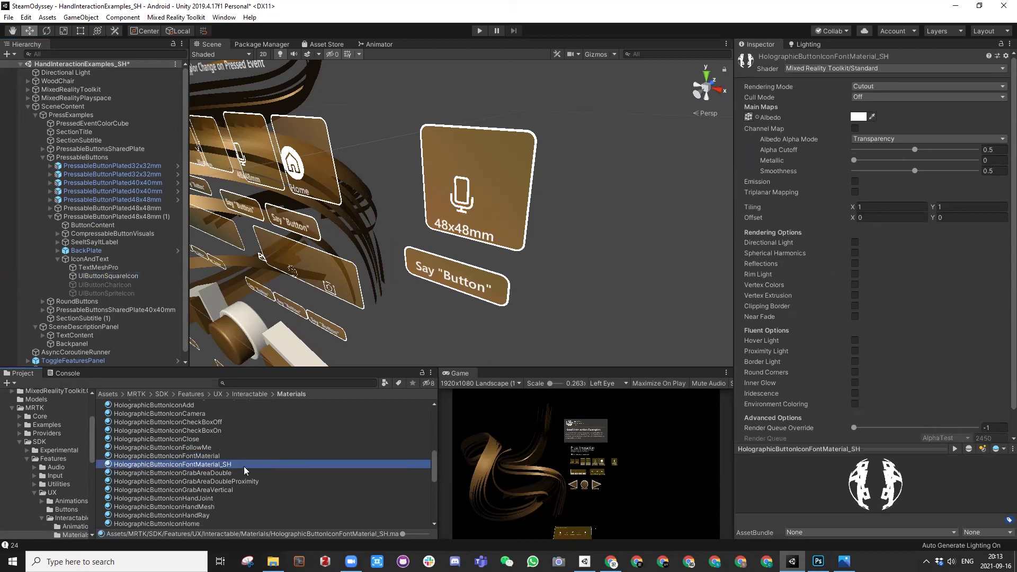
Step: Assign HolographicButtonIconFontMaterial_SH to the copied button's UIButtonSquareIcon and expand the material's settings
left_click(111, 275)
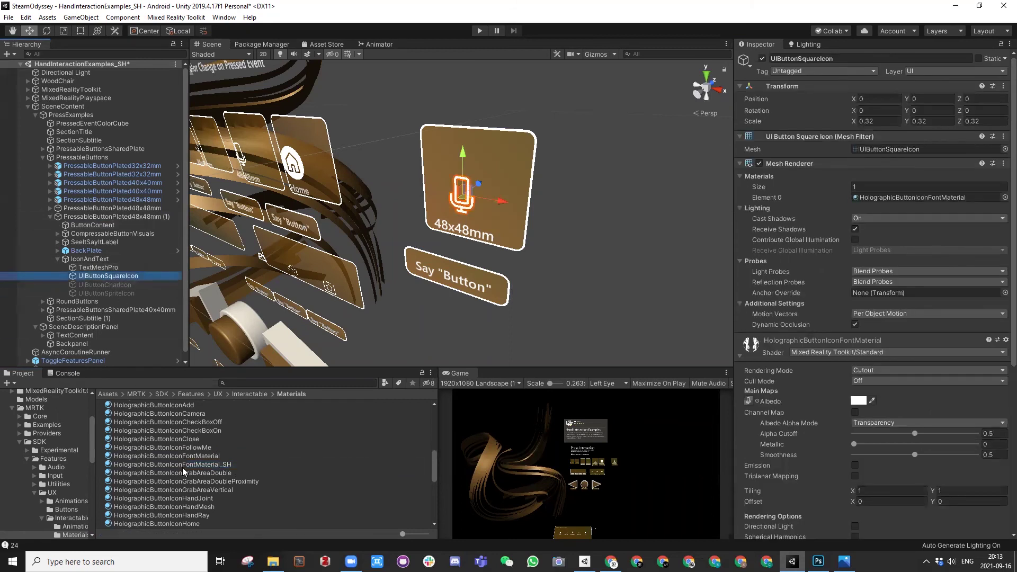
left_click_drag(184, 463, 920, 200)
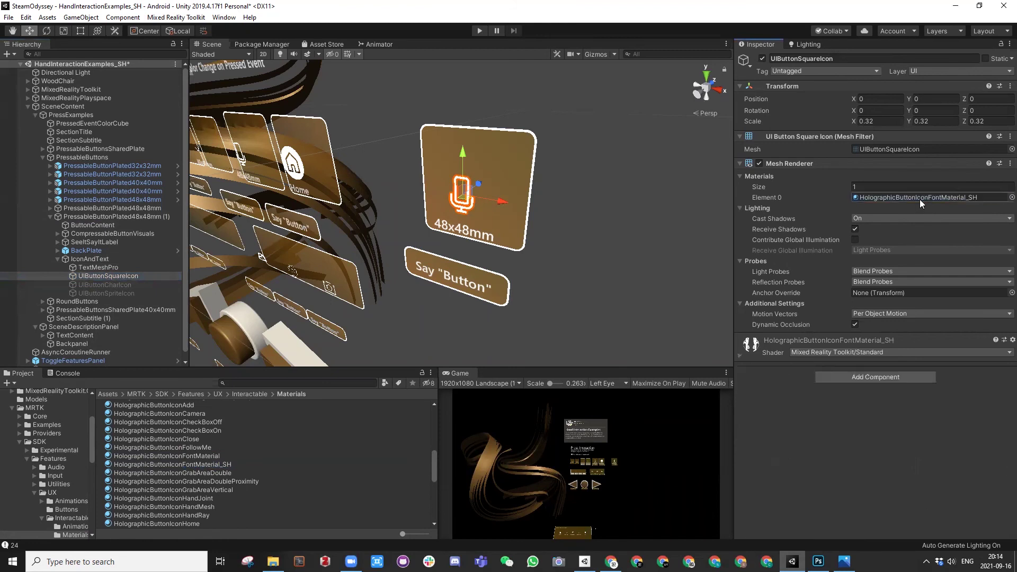
left_click(738, 355)
Step: Set the Albedo texture of HolographicButtonIconFontMaterial_SH to icon-replay_w from the Images folder
scroll(800, 355, "down", 3)
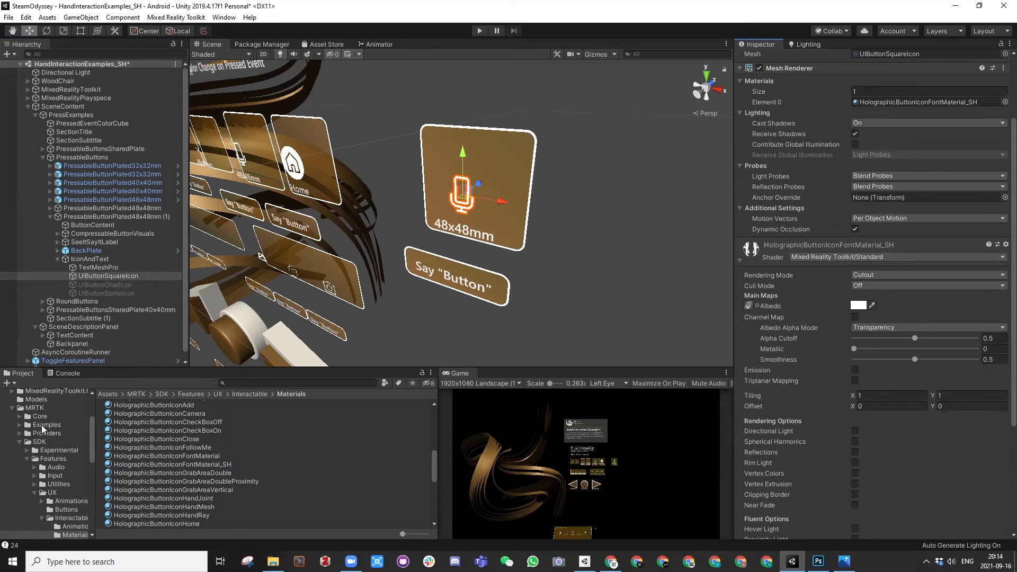
scroll(42, 459, "down", 3)
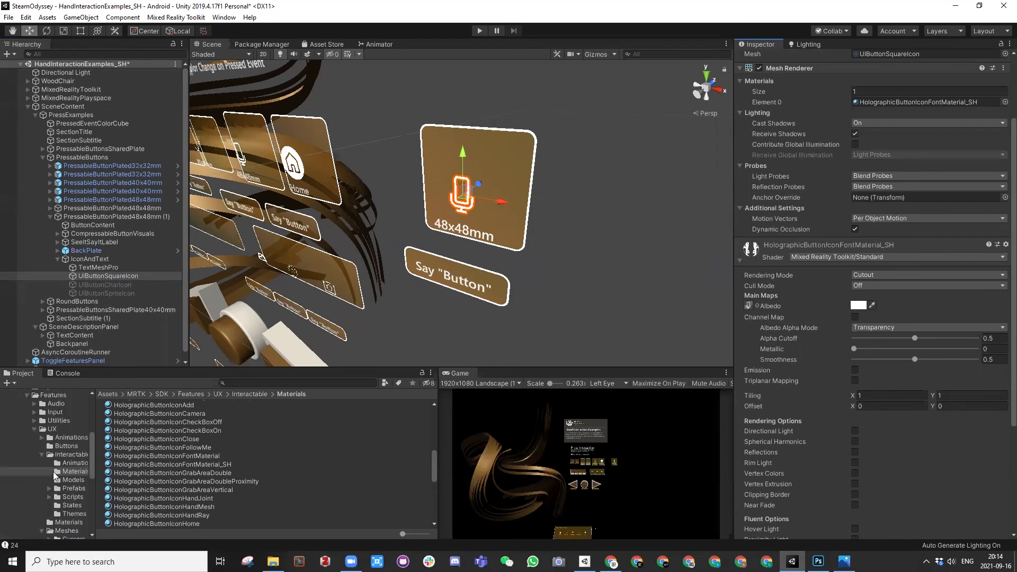
scroll(53, 466, "up", 6)
left_click(40, 438)
left_click_drag(127, 414, 748, 306)
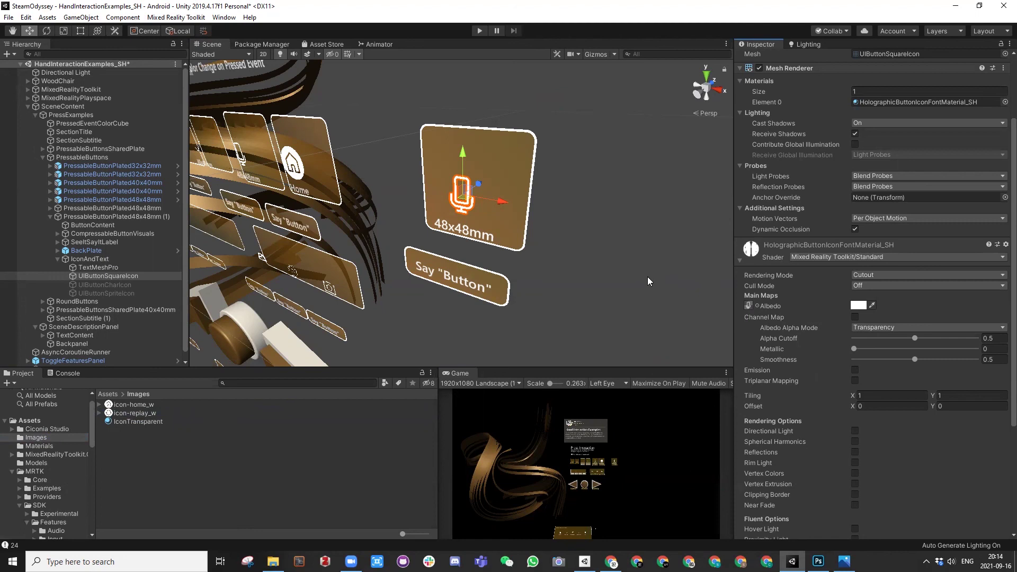
Step: Run and stop the scene to check the replay icon on the copied button
left_click_drag(516, 79, 495, 59, "alt")
left_click(480, 31)
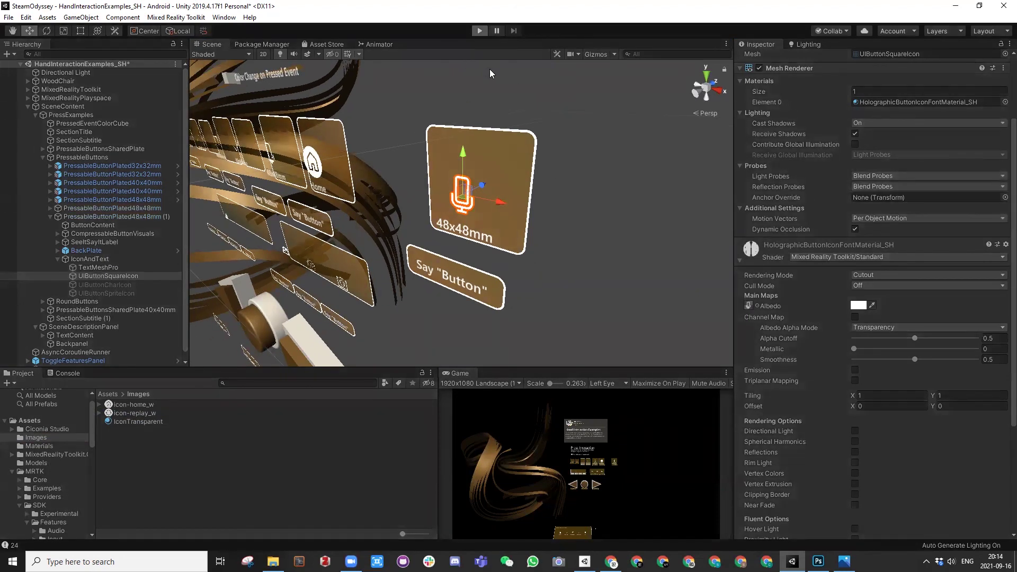
left_click(480, 30)
left_click_drag(463, 222, 779, 307, "alt")
left_click_drag(583, 237, 531, 255, "alt")
left_click(531, 255)
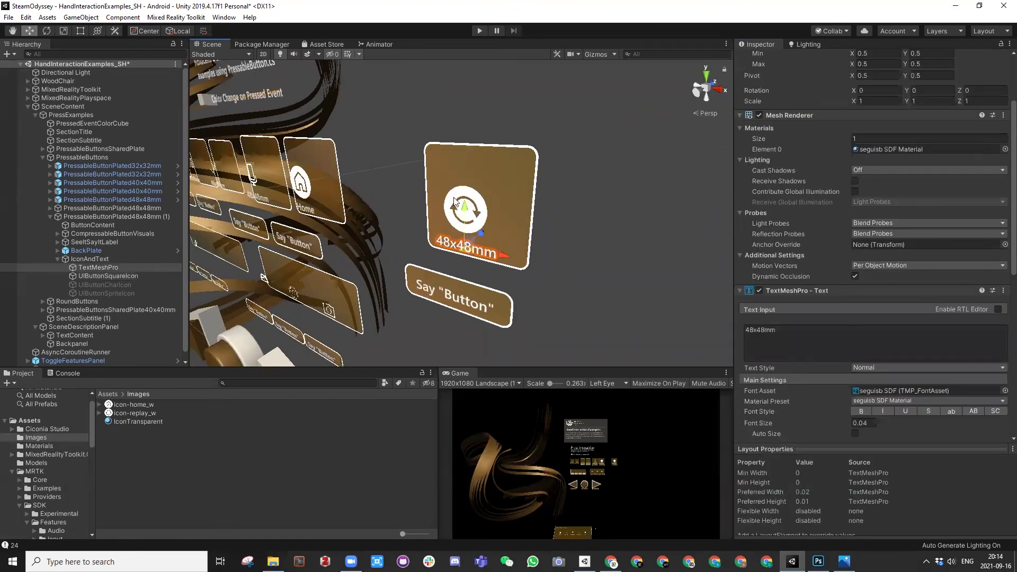
Step: Compare the replay button with the Home button and inspect the Quad under its BackPlate
left_click_drag(326, 174, 392, 190, "alt")
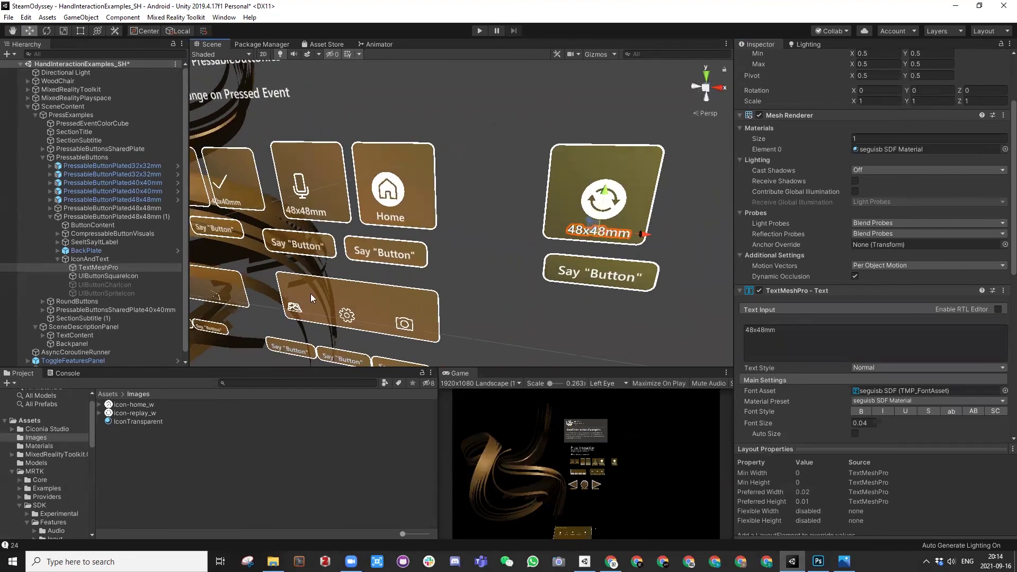
left_click_drag(580, 237, 576, 191, "alt")
left_click(577, 188)
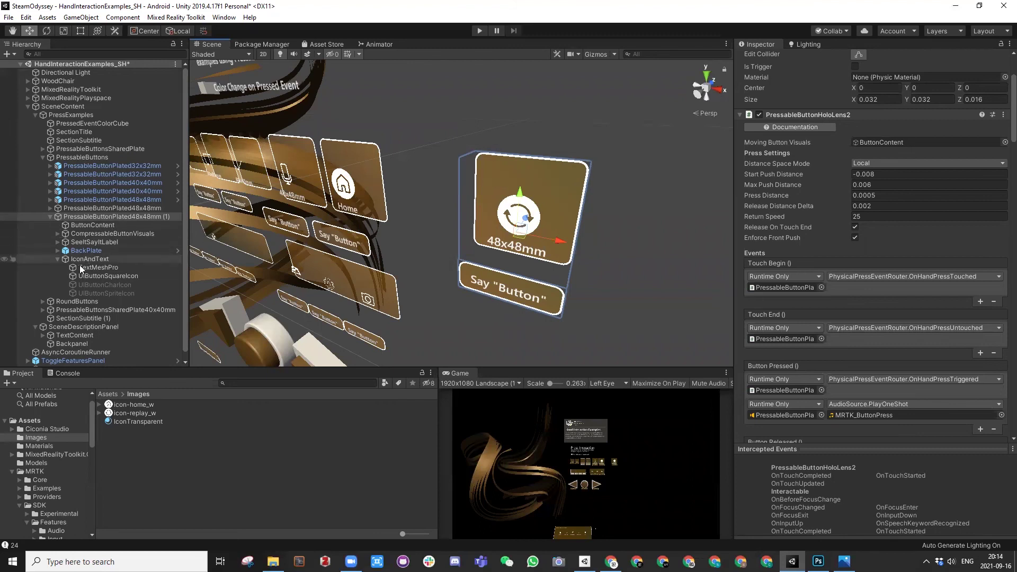
left_click(58, 251)
left_click(94, 259)
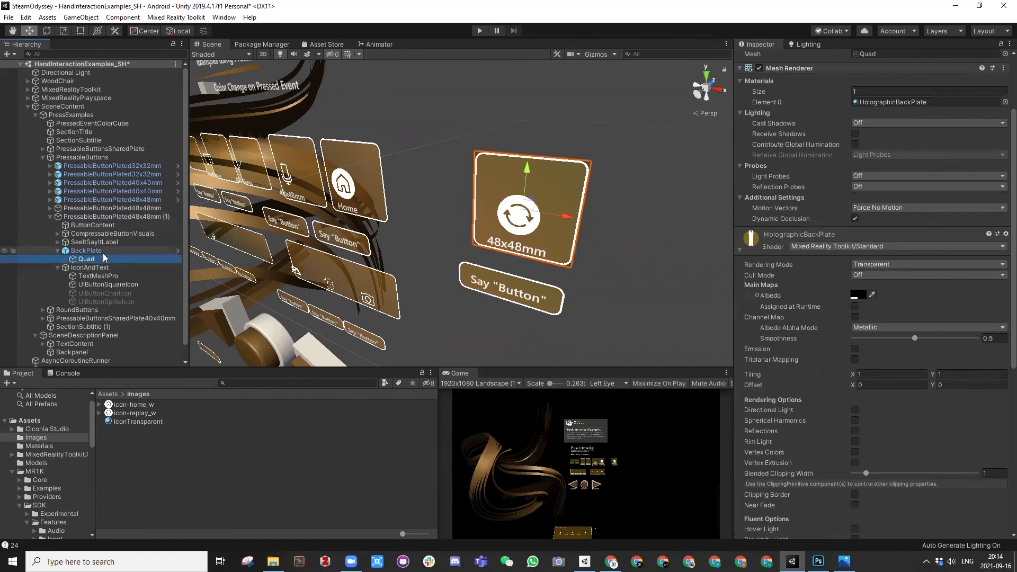
left_click_drag(533, 218, 418, 222, "alt")
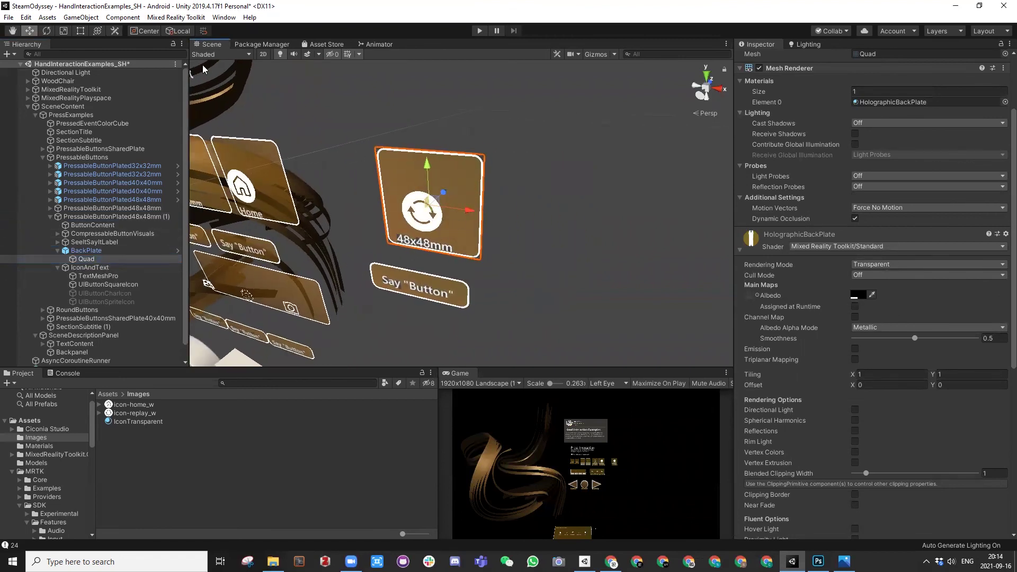
Step: Add a 3D Plane to the scene and scale it down uniformly to about 0.0063
left_click(81, 17)
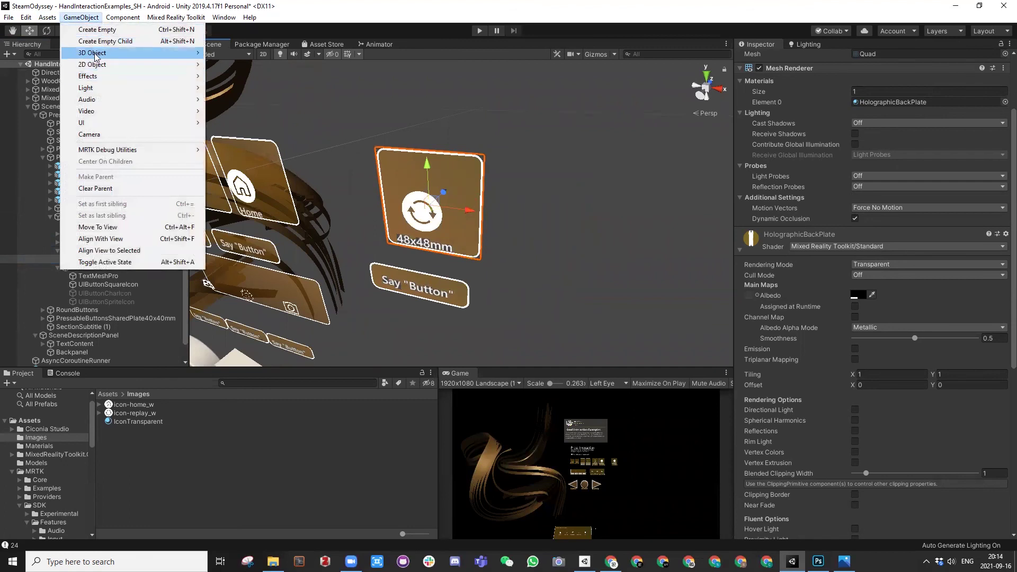
mouse_move(93, 53)
left_click(221, 99)
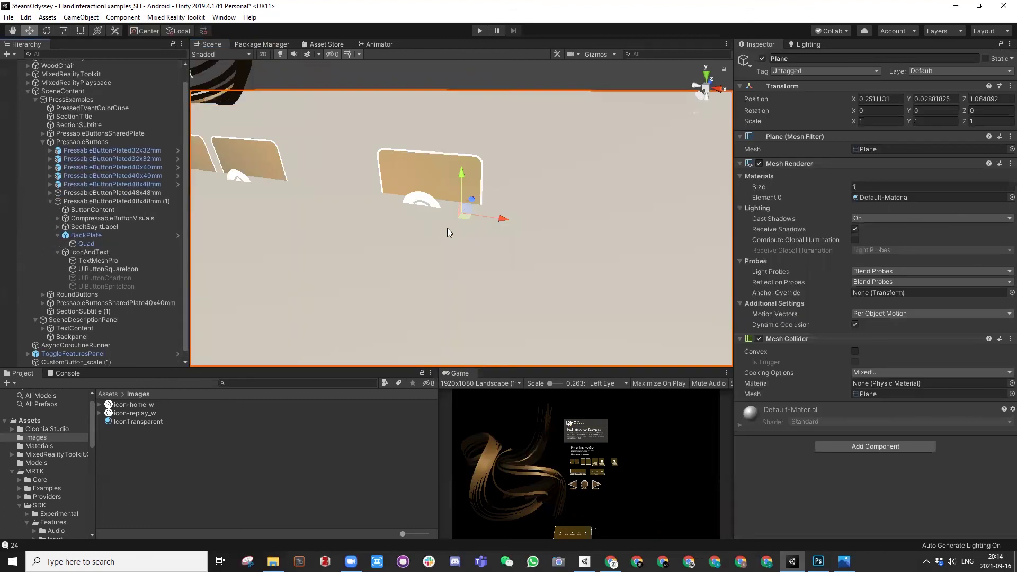
key("r")
left_click_drag(462, 214, 412, 213)
Step: Stand the plane upright by setting its X rotation to -90
key("e")
left_click_drag(456, 182, 454, 204)
left_click(878, 110)
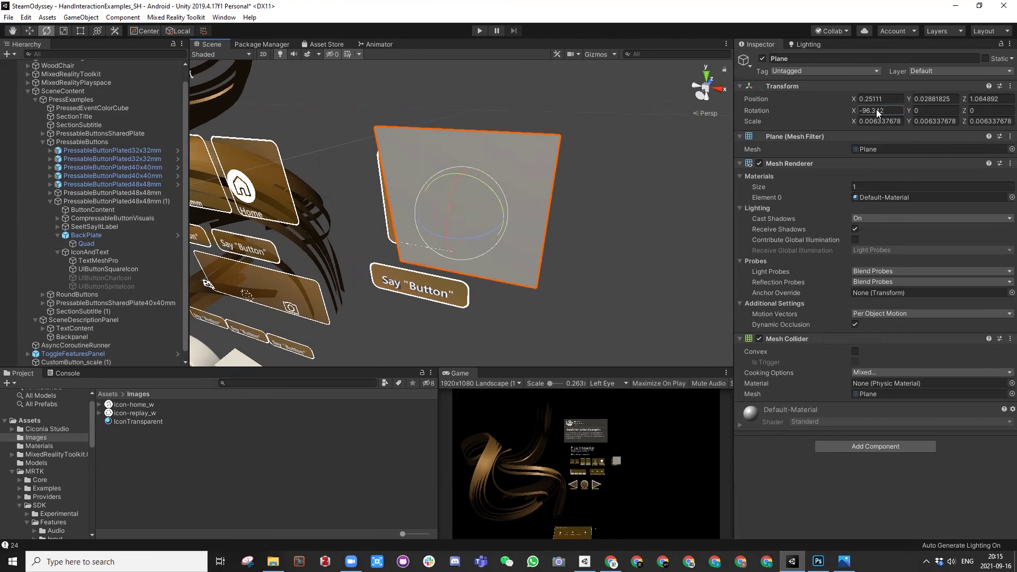
type("-90")
key("Return")
Step: Move the plane to about 0.233, 0.025, 1.075 behind the replay button's icon and scale it to about 0.0049
key("w")
left_click_drag(508, 202, 479, 184, "alt")
left_click_drag(440, 234, 419, 176)
key("r")
key("w")
key("r")
left_click_drag(419, 218, 410, 218)
key("w")
left_click_drag(509, 208, 455, 217, "alt")
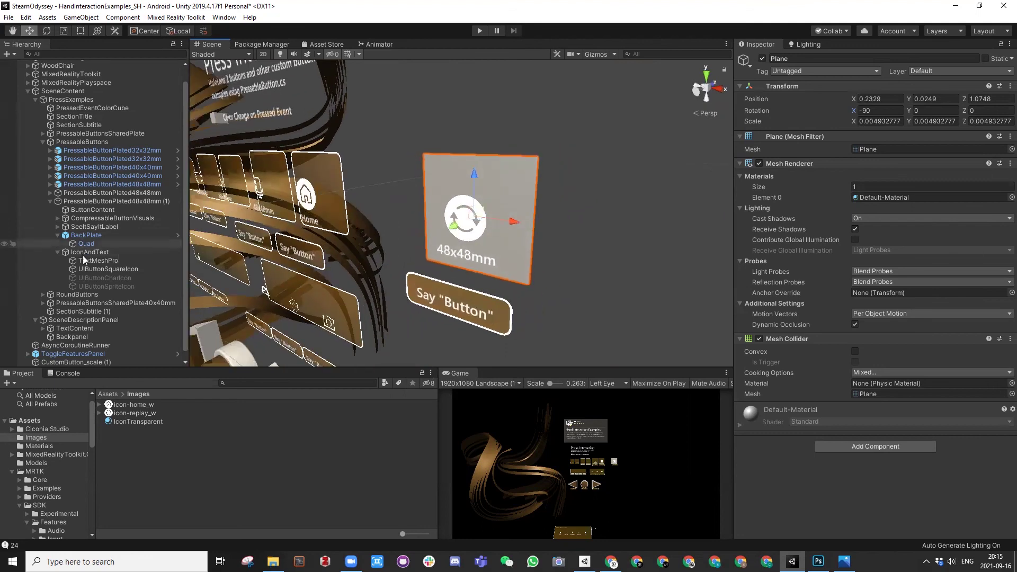
Step: Unpack the replay button's BackPlate prefab and make the Plane a child of BackPlate
scroll(79, 275, "down", 1)
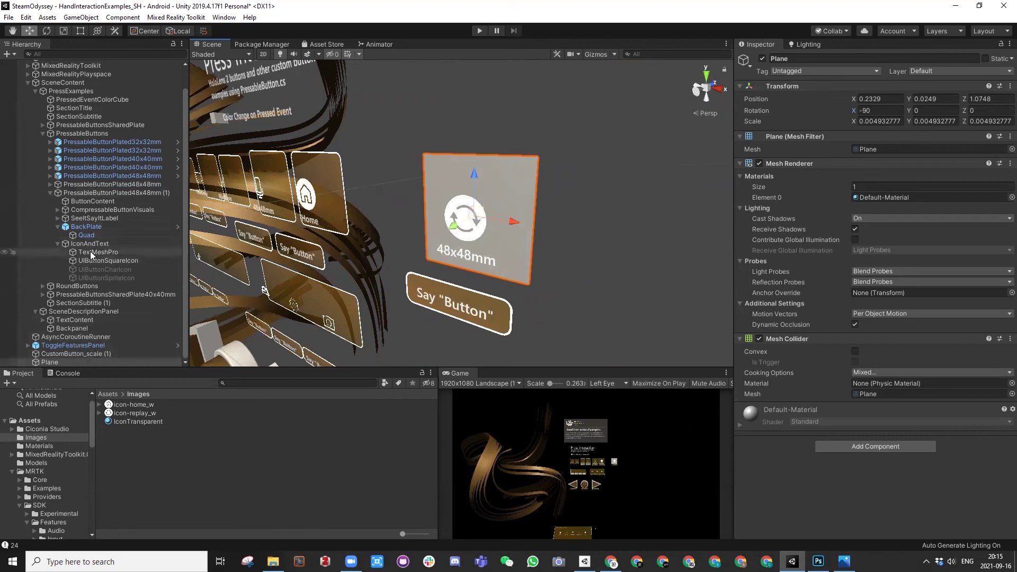
left_click_drag(212, 238, 424, 225, "alt")
left_click(86, 235)
key("f")
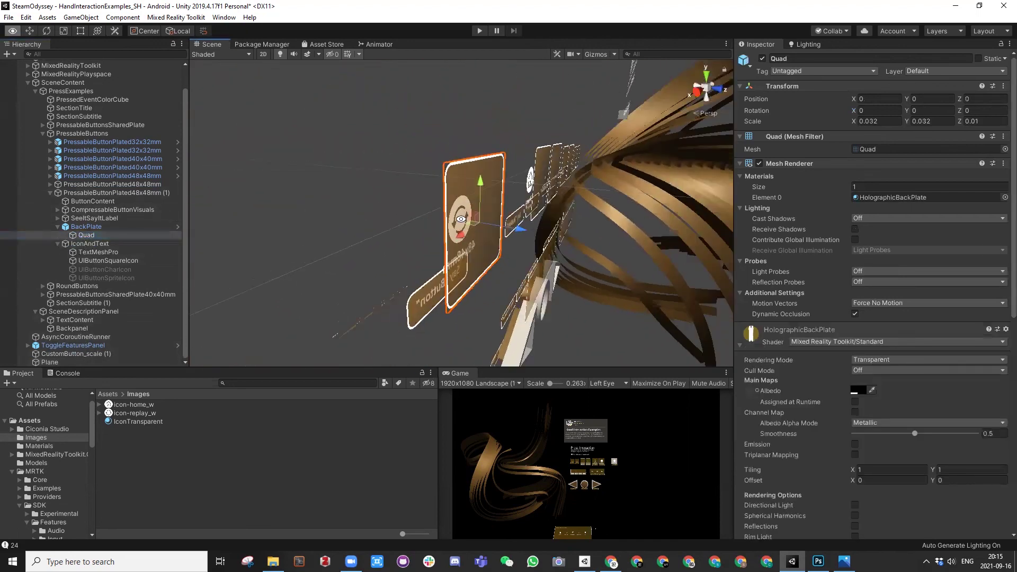
left_click(97, 228)
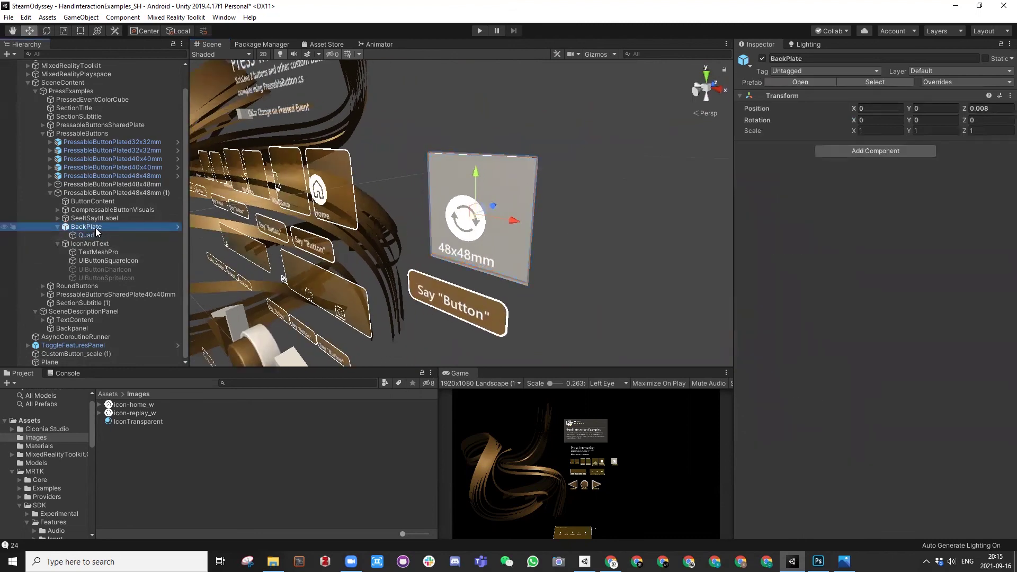
right_click(97, 227)
left_click(136, 346)
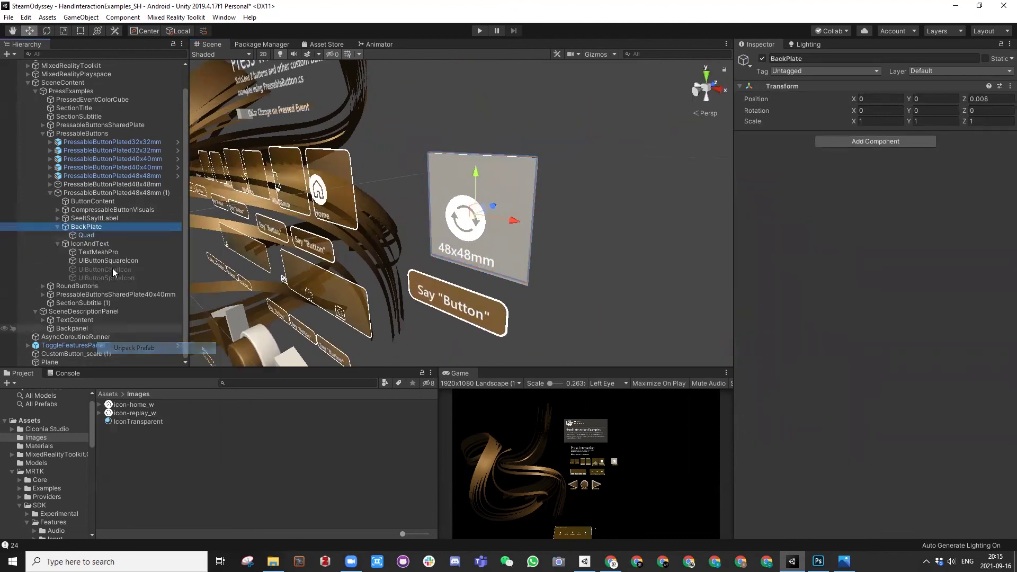
left_click_drag(49, 363, 85, 239)
Step: Deactivate the original Quad under the replay button's BackPlate, undoing its accidental shift, and select the Plane
left_click(87, 235)
left_click_drag(509, 180, 549, 214, "alt")
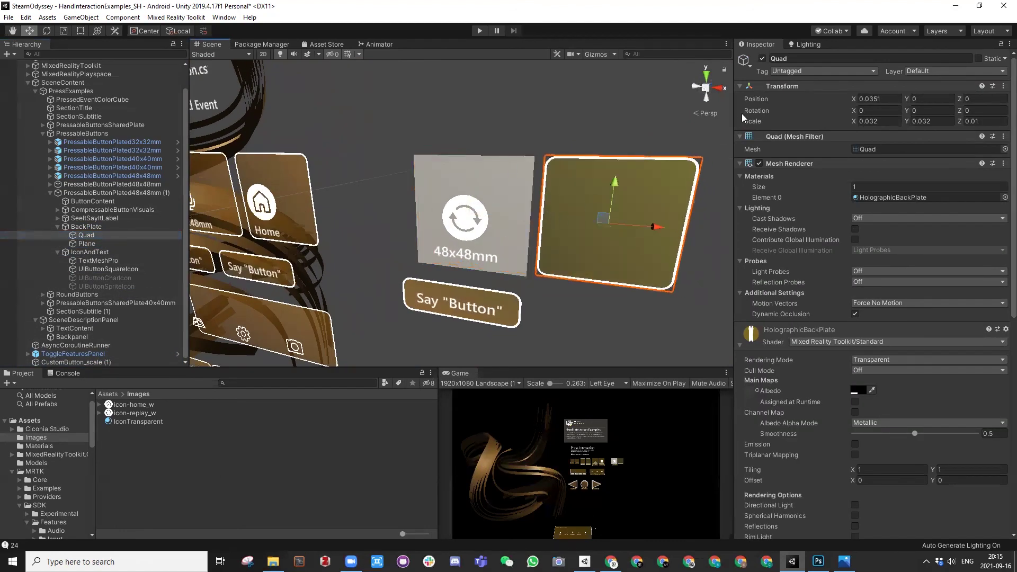
left_click(762, 59)
key("ctrl+z")
key("ctrl+z")
left_click(763, 59)
left_click_drag(542, 231, 456, 230, "alt")
left_click(451, 229)
left_click(451, 229)
left_click_drag(577, 200, 570, 202, "alt")
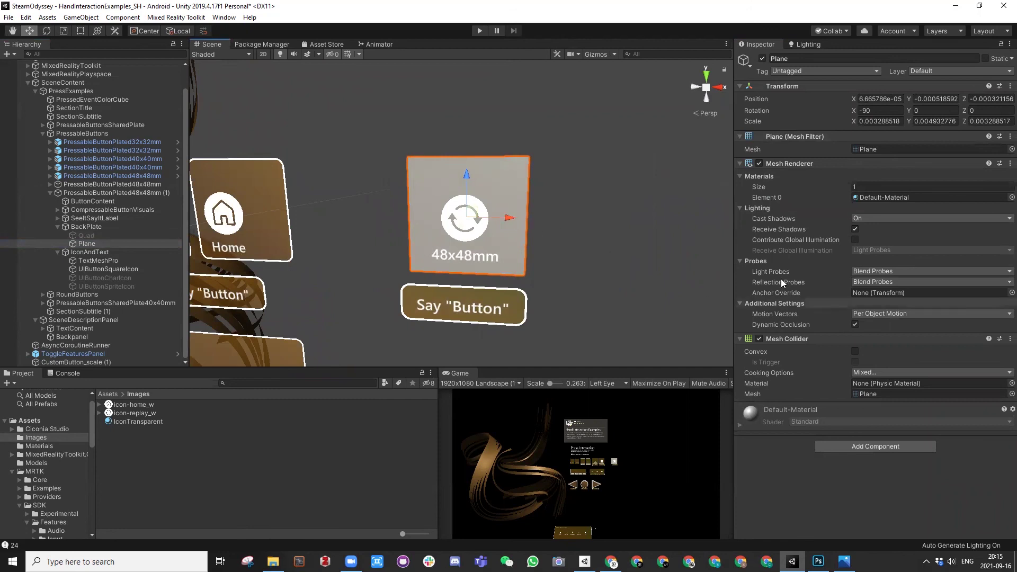
Step: Delete the existing BackPlate material and the BackgroundCanvas_round texture from the Materials folder
left_click(108, 393)
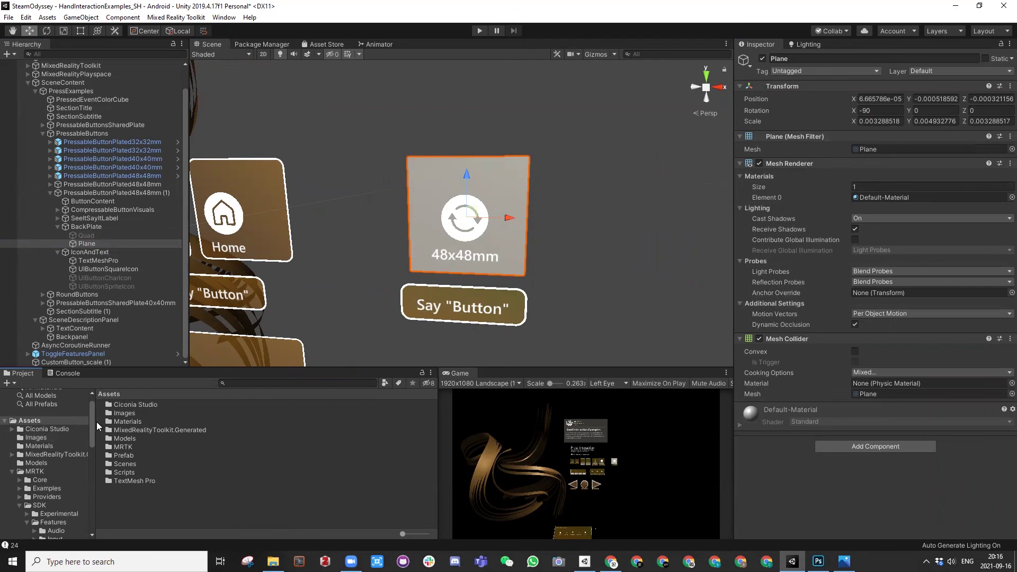
left_click(126, 422)
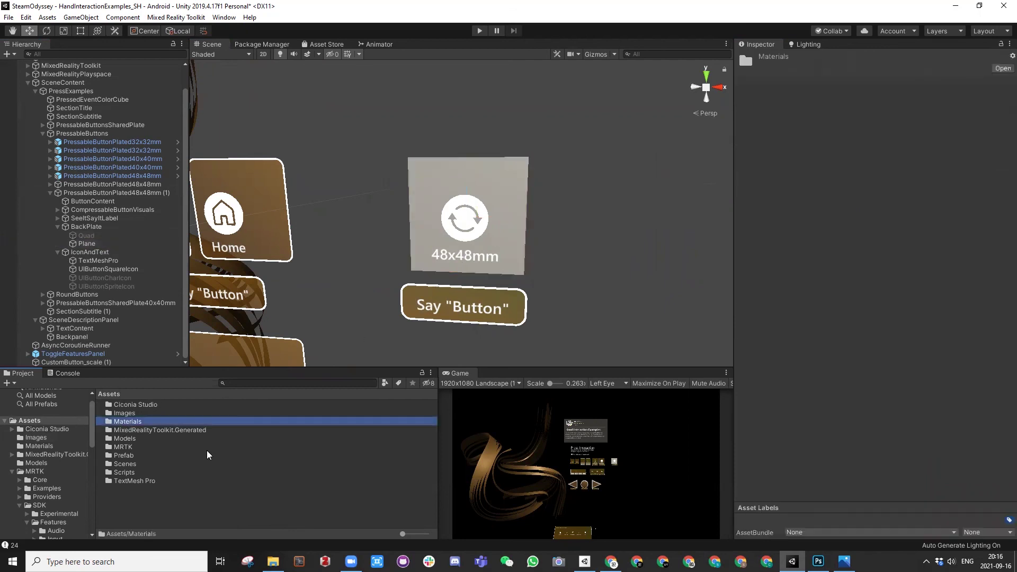
double_click(128, 423)
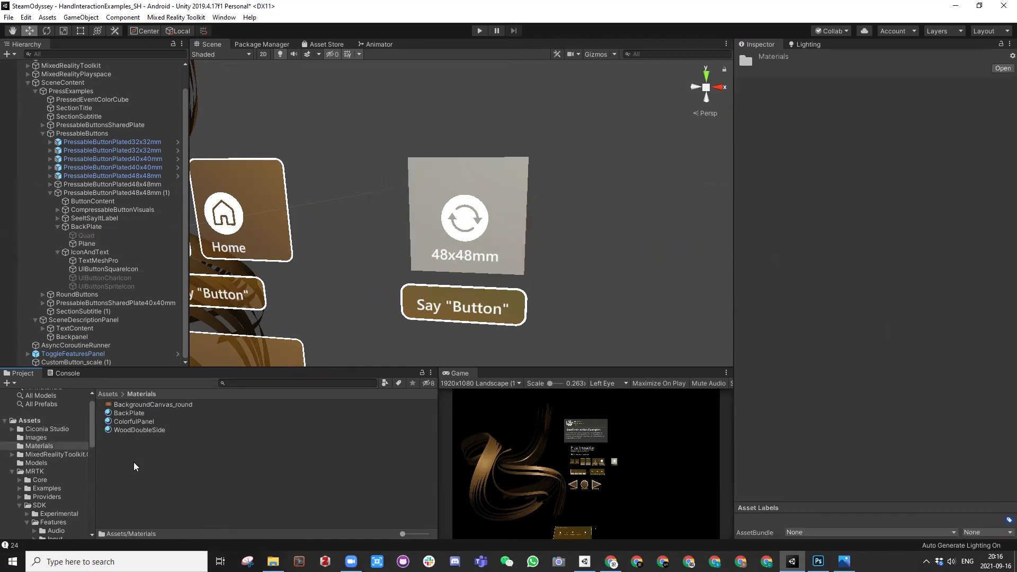
right_click(133, 464)
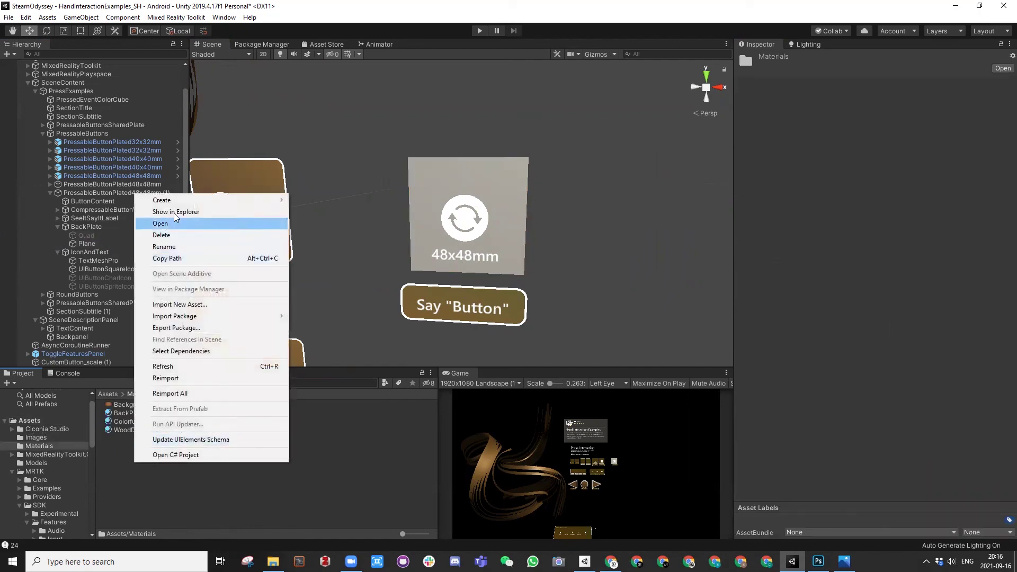
left_click(134, 410)
left_click(133, 405)
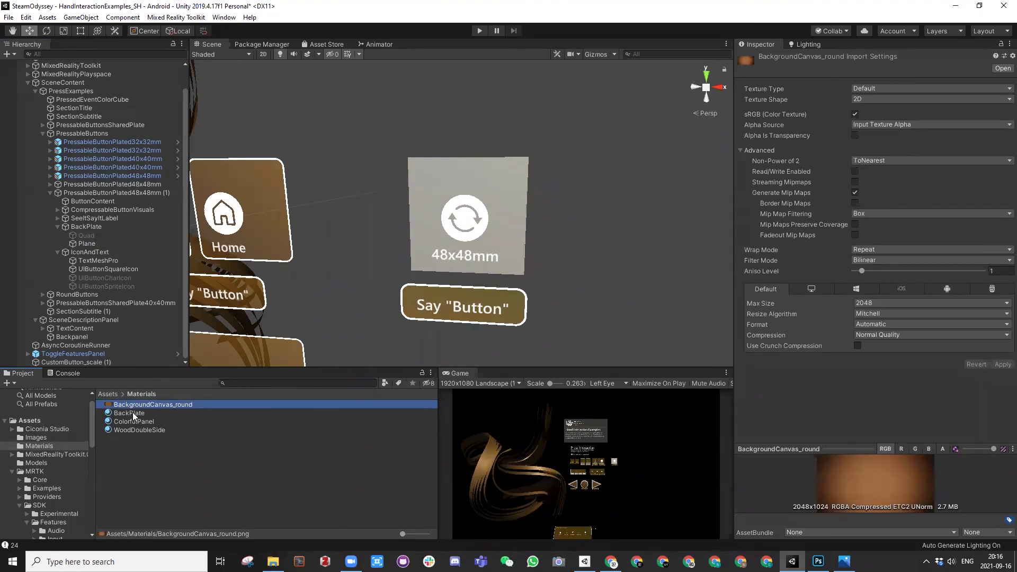
left_click(133, 414)
left_click(137, 406, "ctrl")
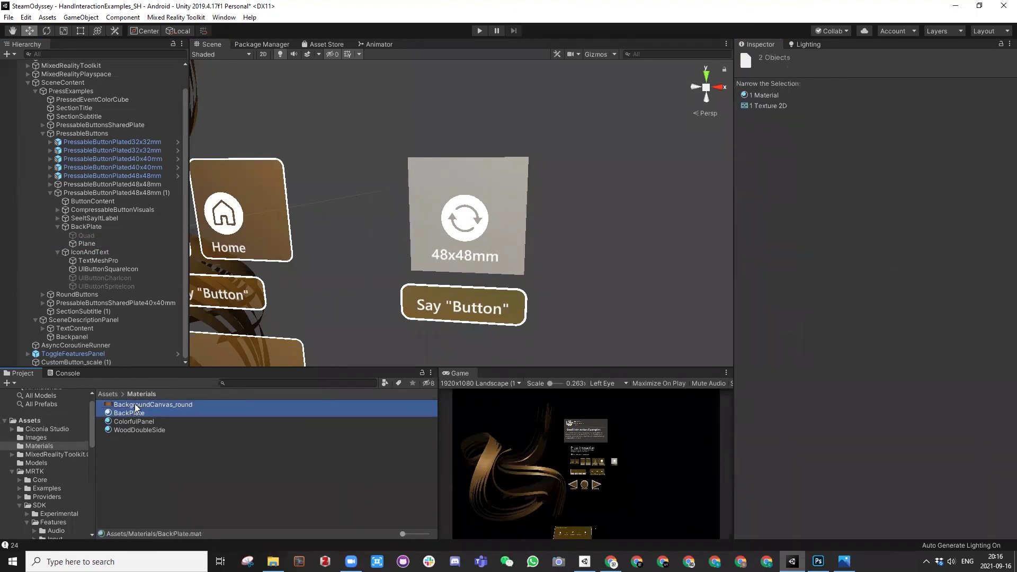
key("Delete")
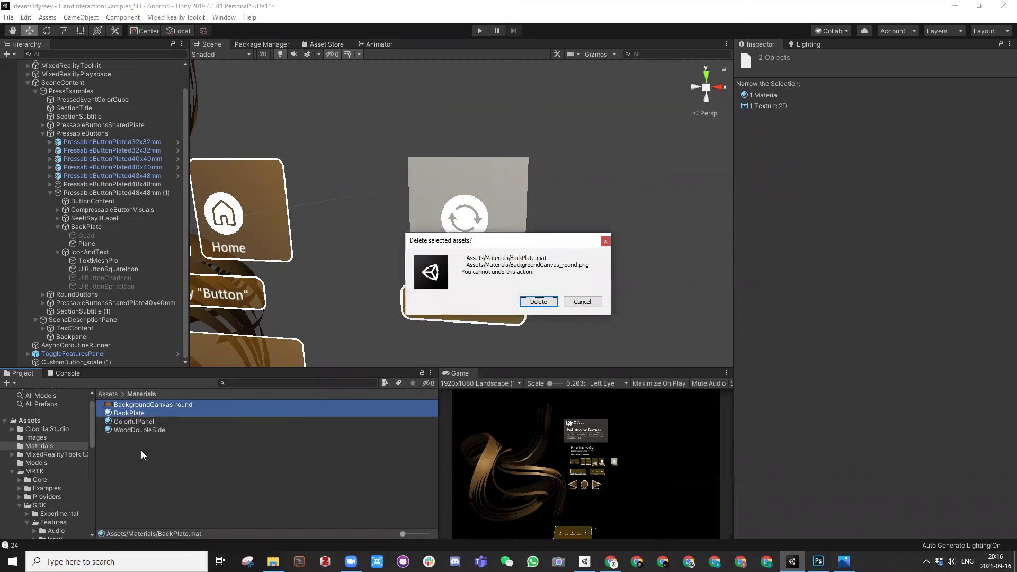
left_click(546, 305)
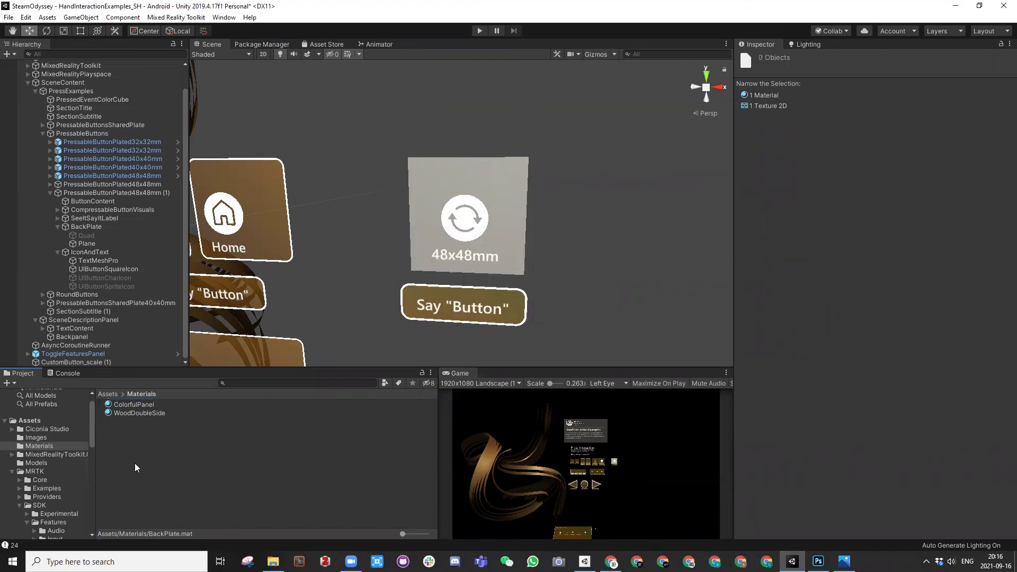
Step: Create a new material named BackPlate in the Materials folder and set its rendering mode to Cutout
right_click(131, 449)
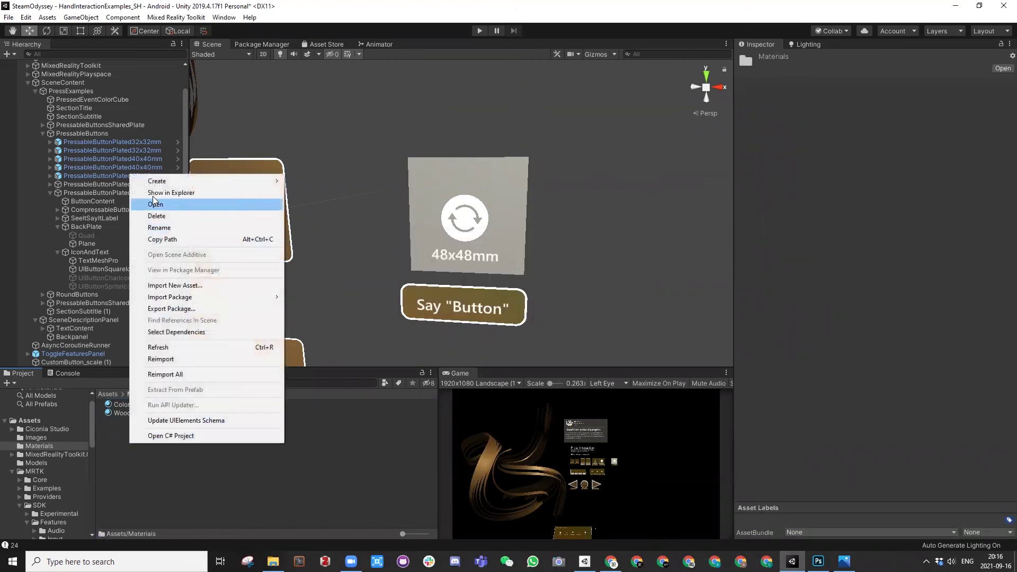
mouse_move(249, 181)
left_click(311, 305)
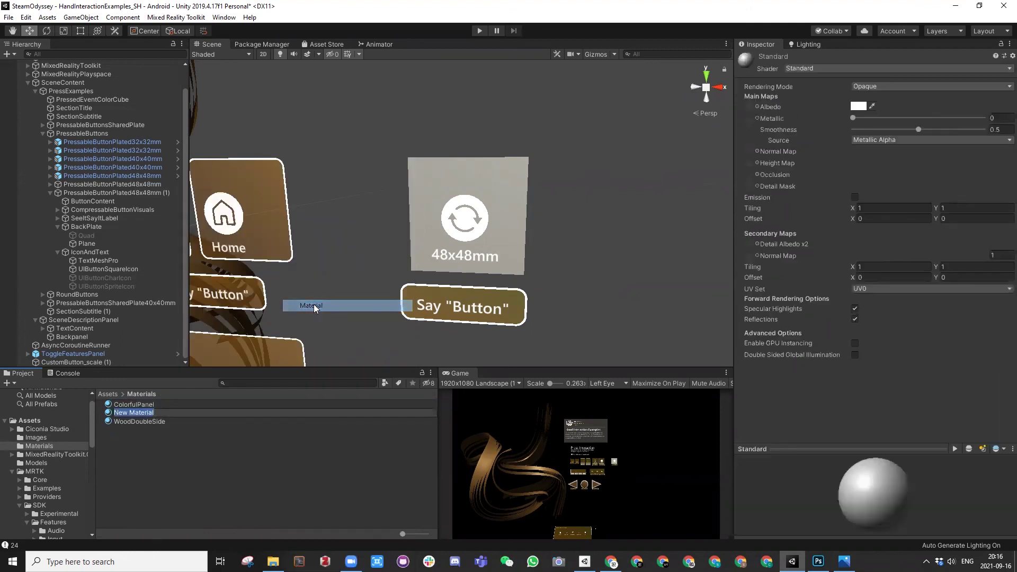
type("BackPlate")
key("Return")
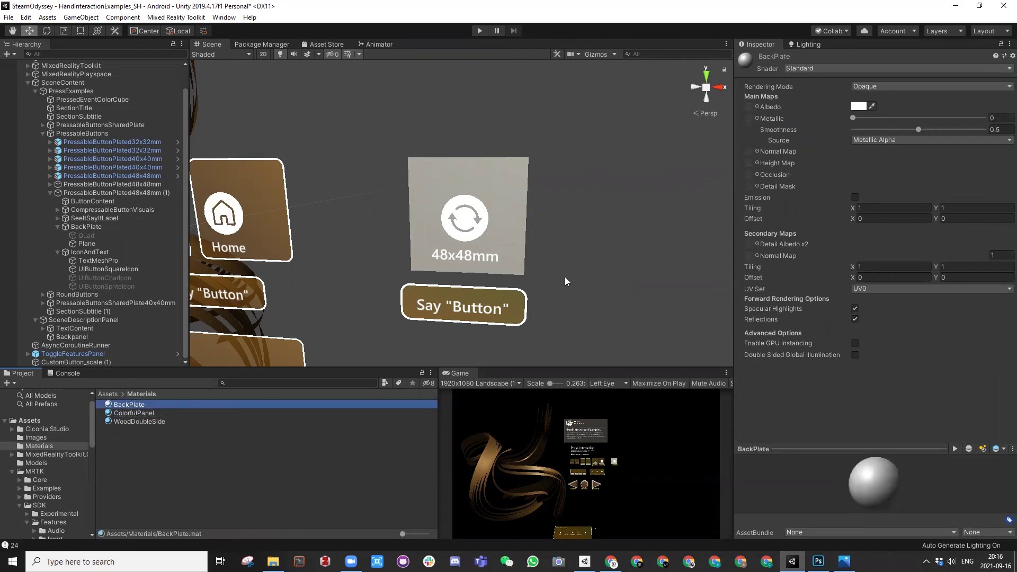
left_click(867, 86)
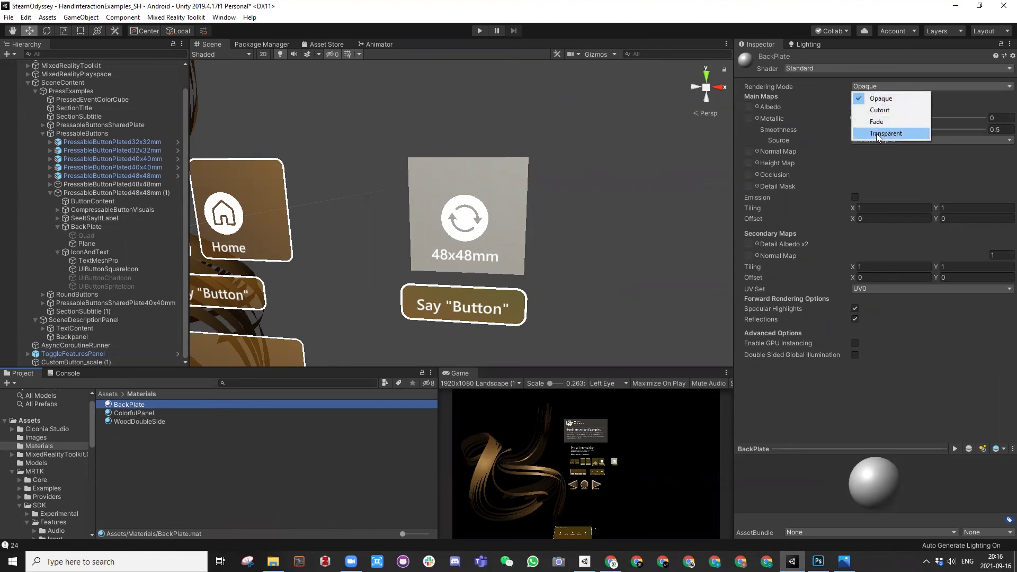
left_click(880, 111)
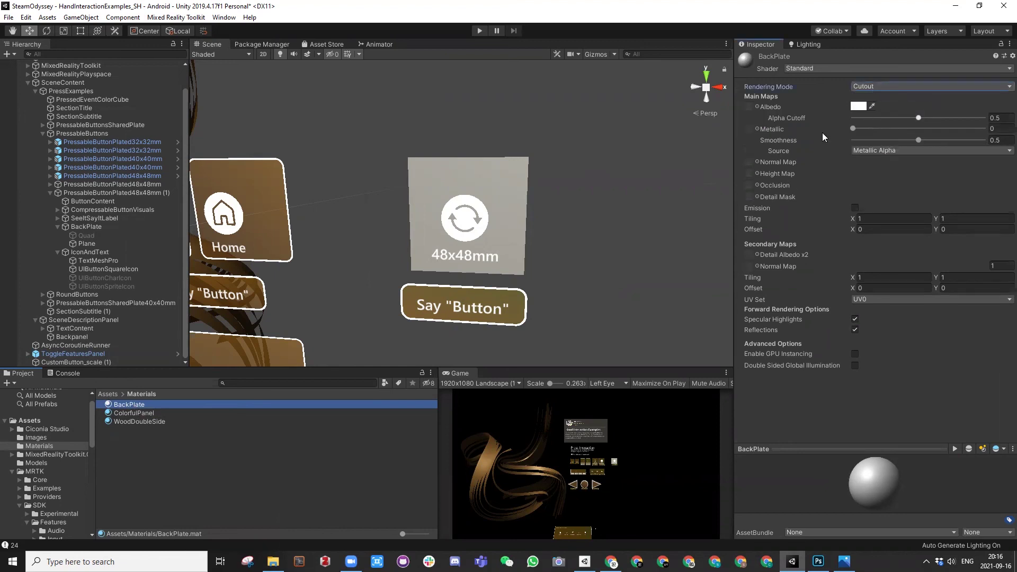
Step: Shrink the Unity window, move Photoshop out of the way, and import BackgroundCanvas_round.png from the desktop into the Materials folder
double_click(380, 11)
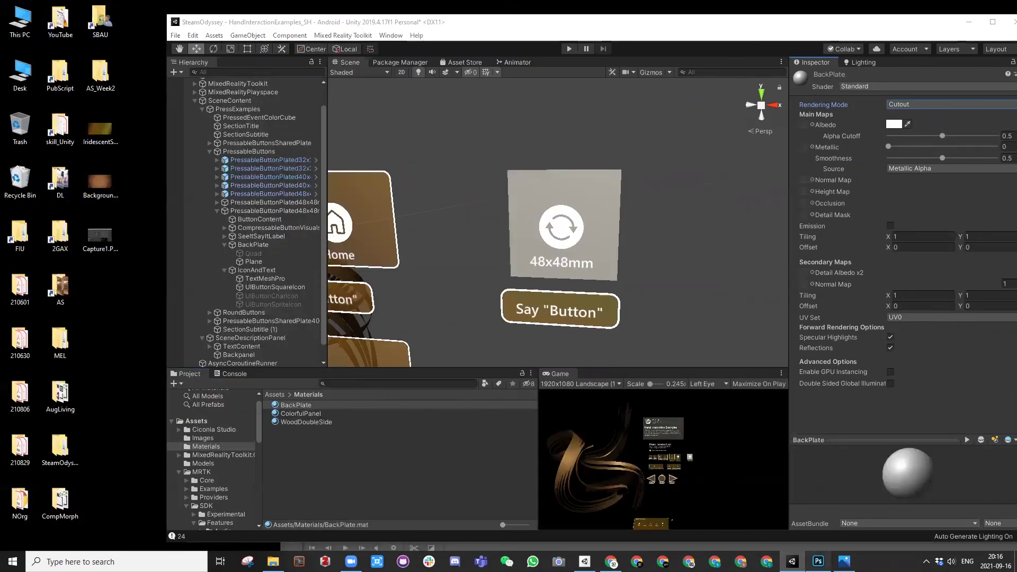
left_click(818, 561)
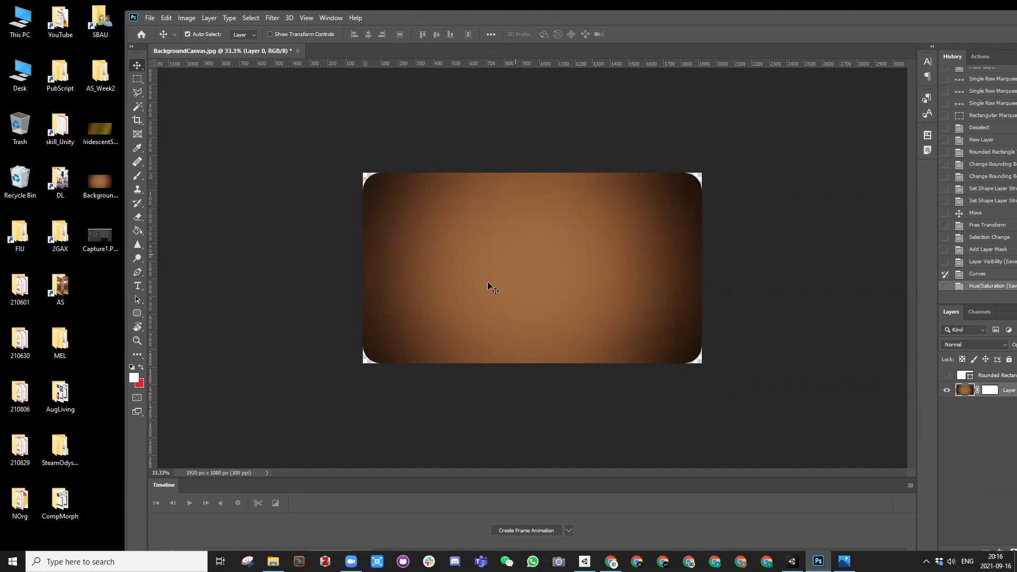
left_click_drag(683, 23, 592, 23)
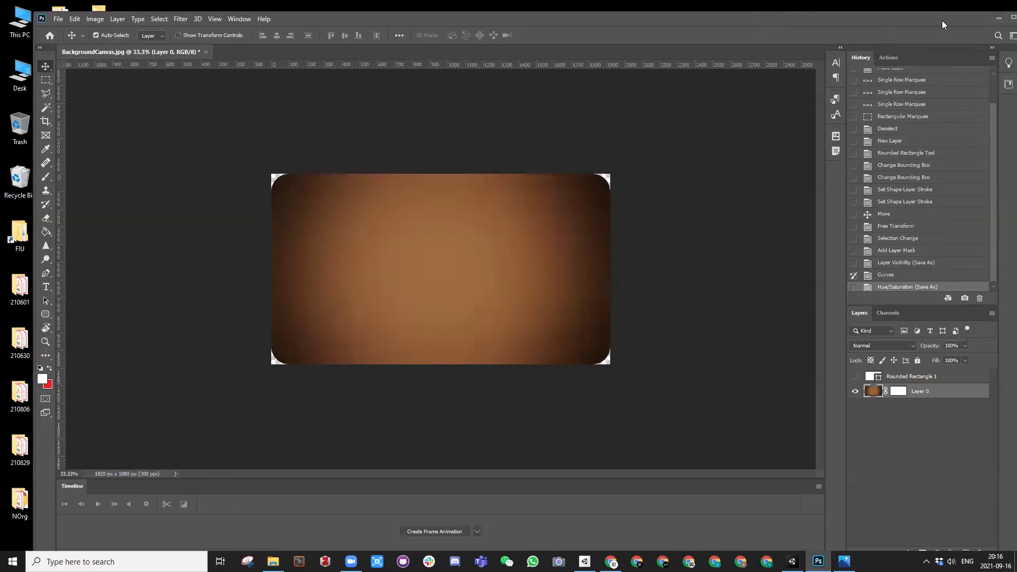
left_click(991, 17)
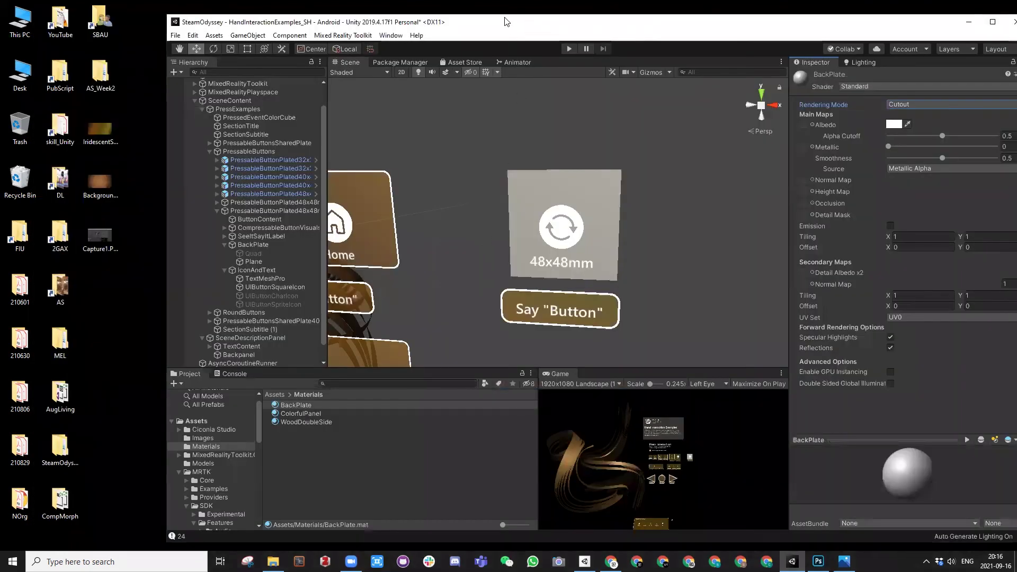
left_click_drag(506, 21, 476, 11)
left_click_drag(484, 226, 685, 247, "alt")
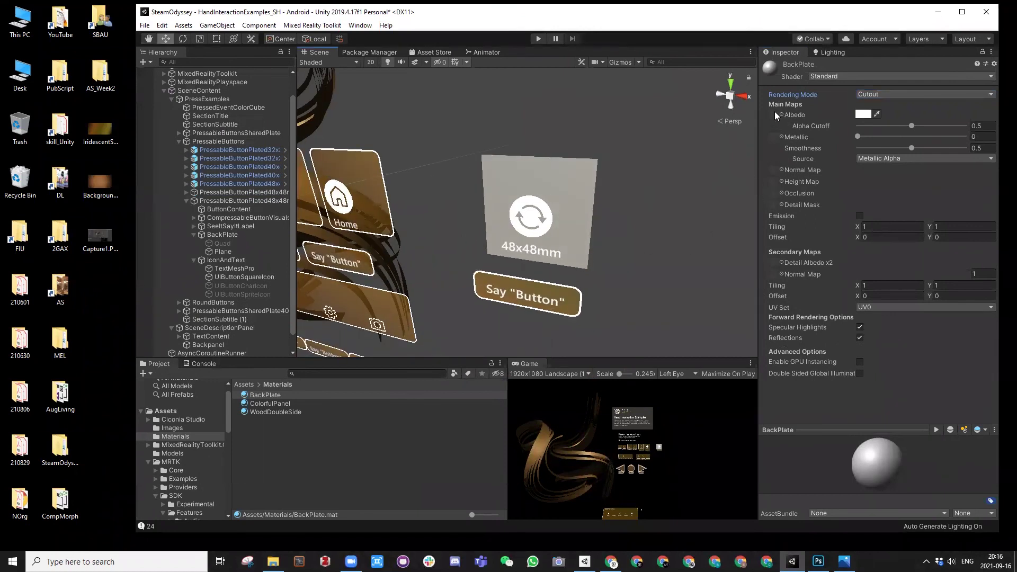
left_click(102, 190)
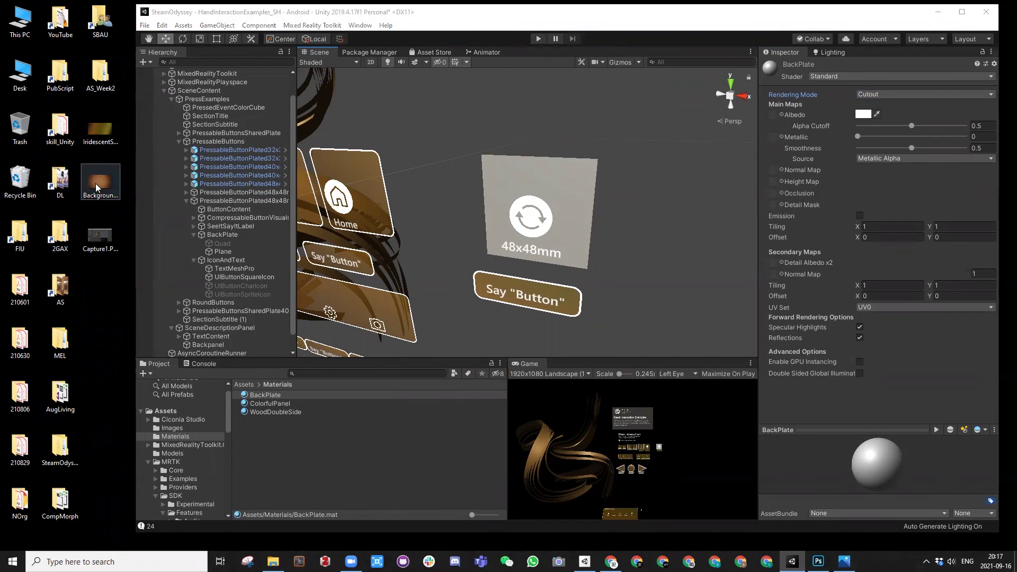
left_click_drag(102, 187, 269, 444)
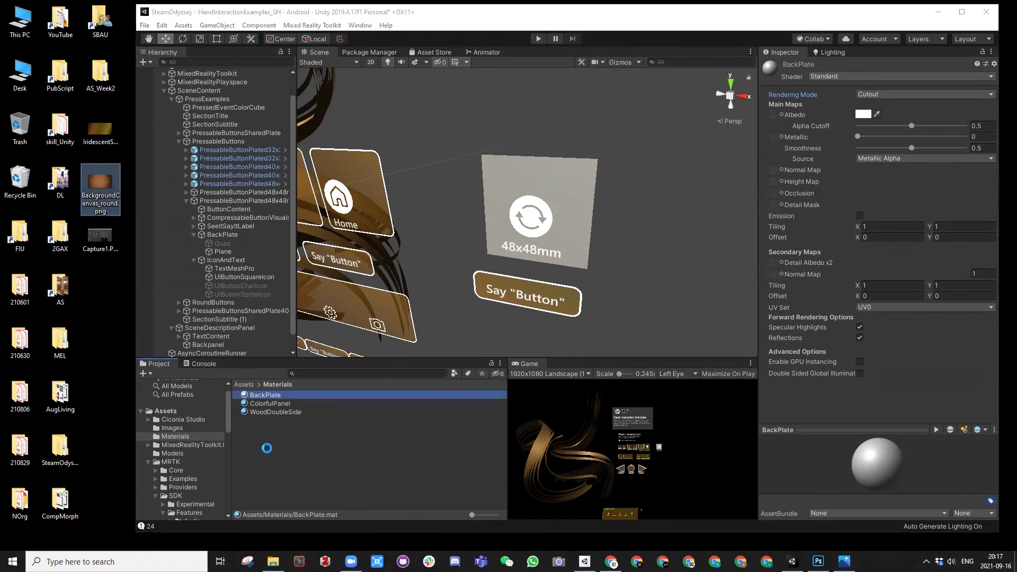
Step: Move the imported BackgroundCanvas_round texture from the Materials folder into the Images folder
left_click(263, 397)
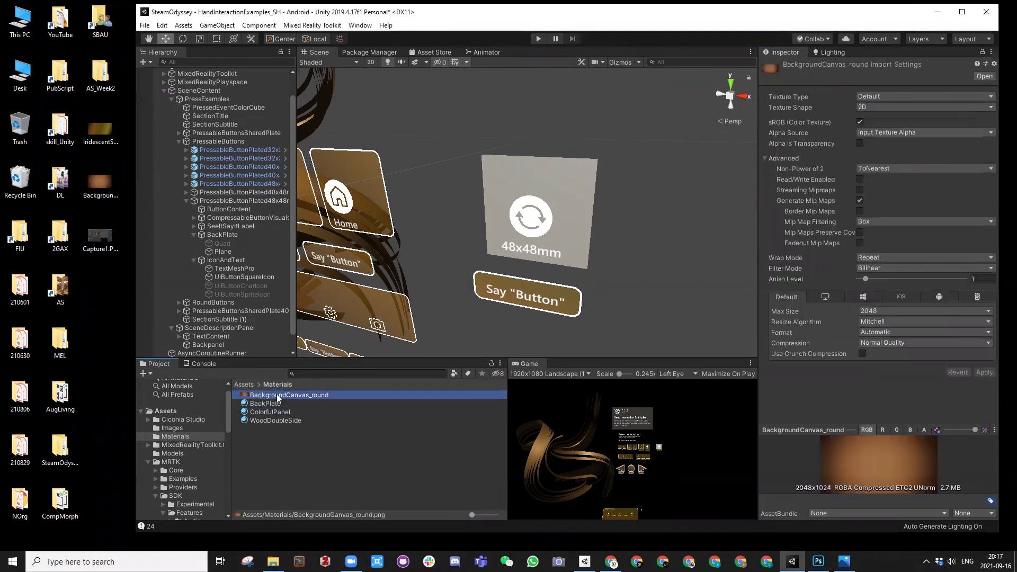
left_click_drag(174, 437, 172, 429)
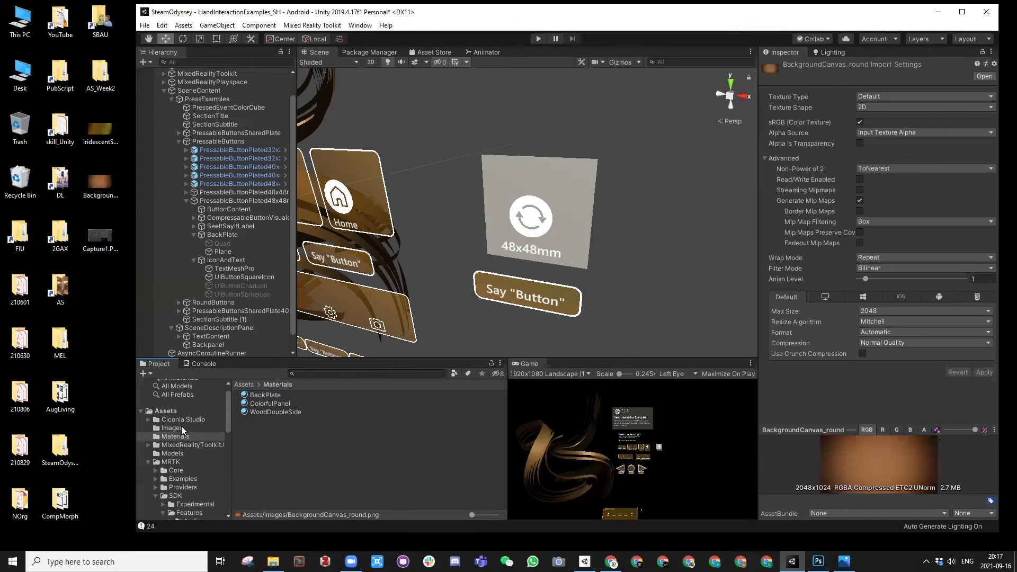
left_click(172, 428)
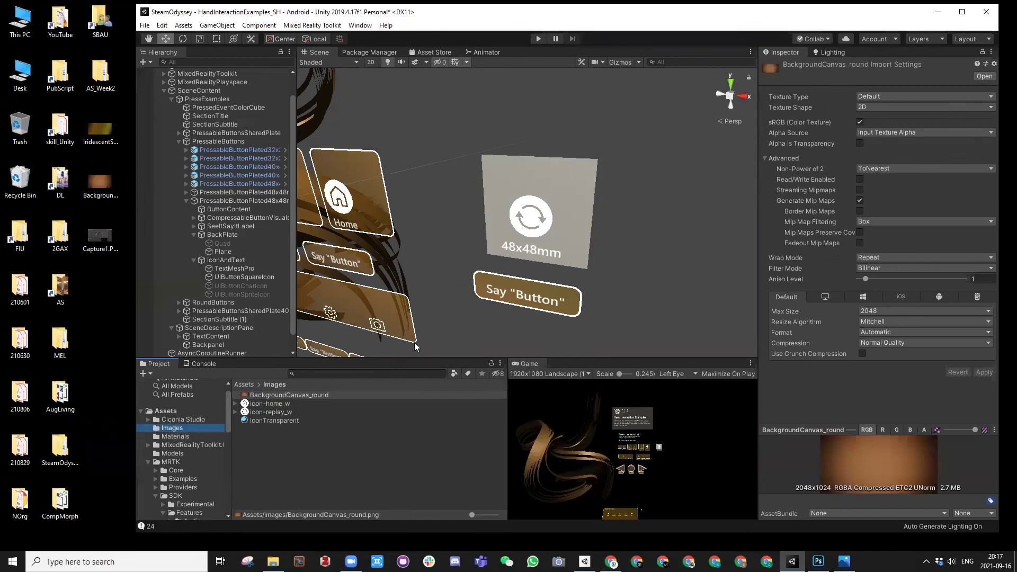
Step: Maximize the Unity window and assign the BackgroundCanvas_round texture as the BackPlate material's Albedo map
left_click(175, 437)
left_click(263, 397)
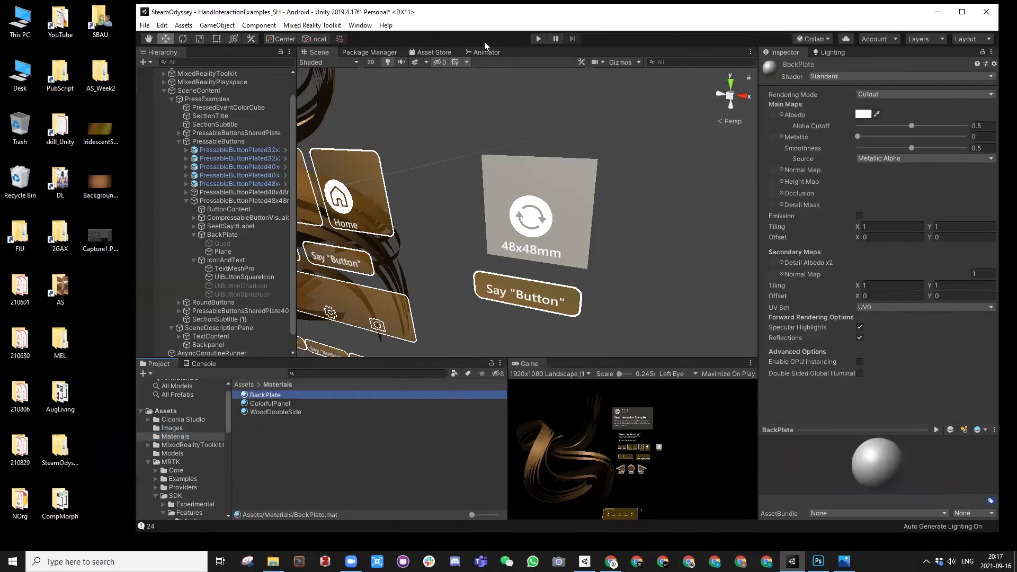
double_click(495, 15)
left_click(35, 438)
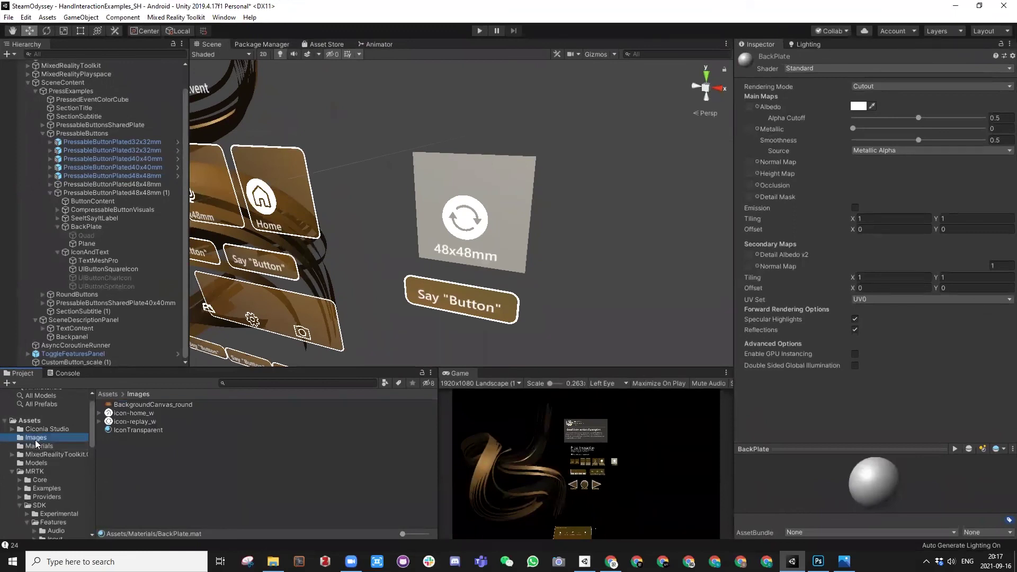
left_click_drag(725, 167, 747, 108)
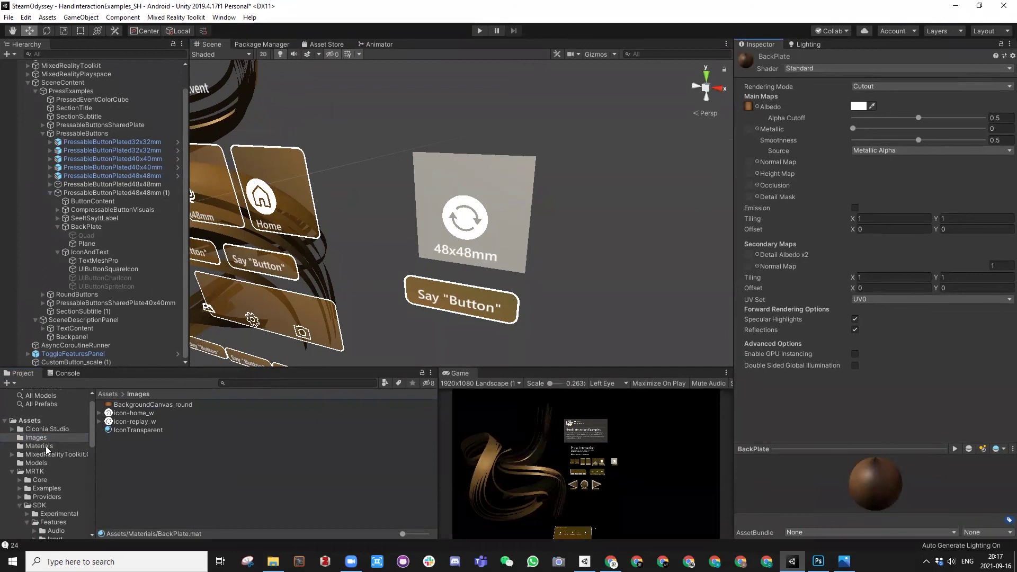
Step: Apply the BackPlate material to Element 0 of the Plane behind the replay icon
left_click(87, 243)
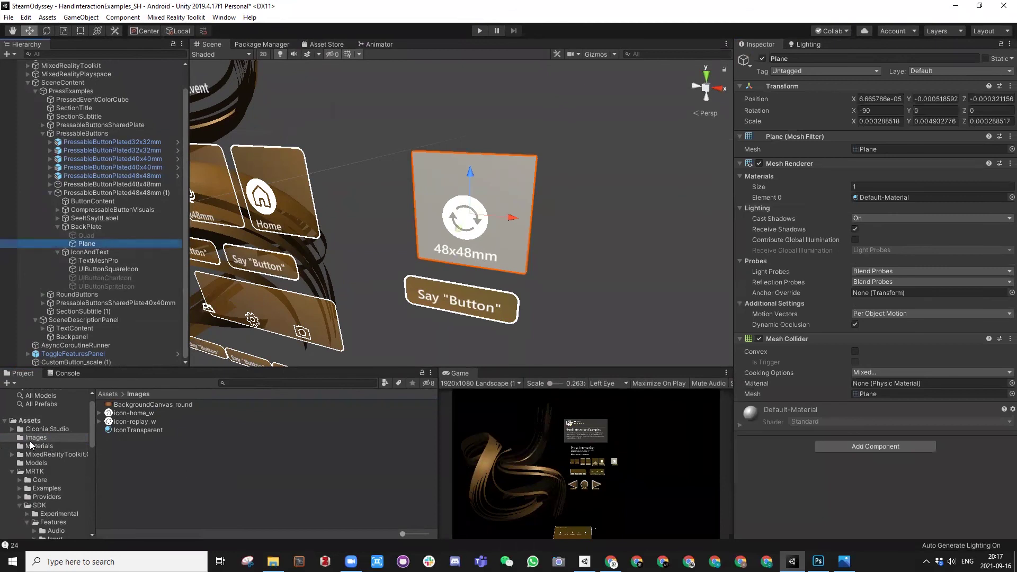
left_click(38, 445)
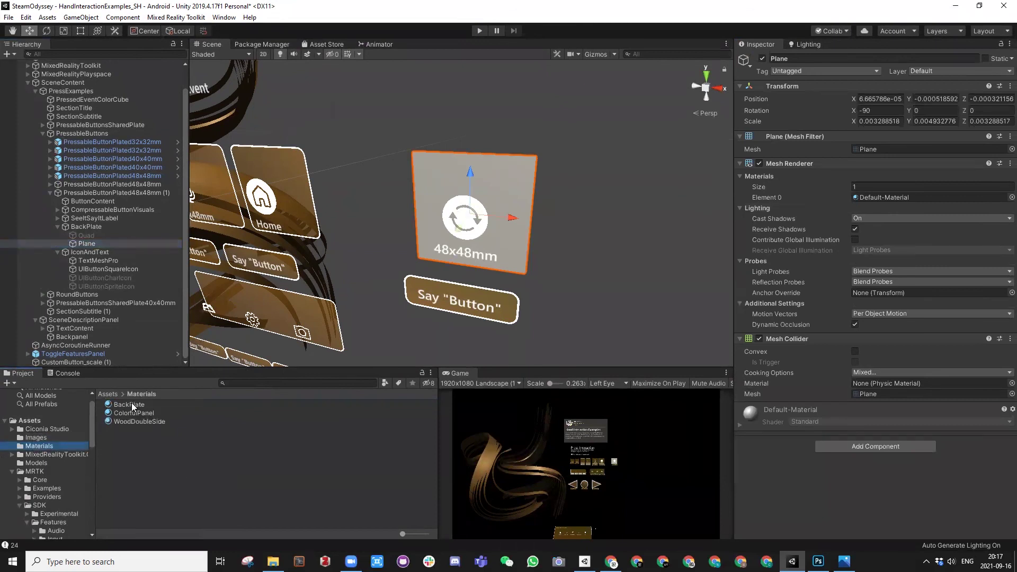
left_click_drag(131, 402, 916, 199)
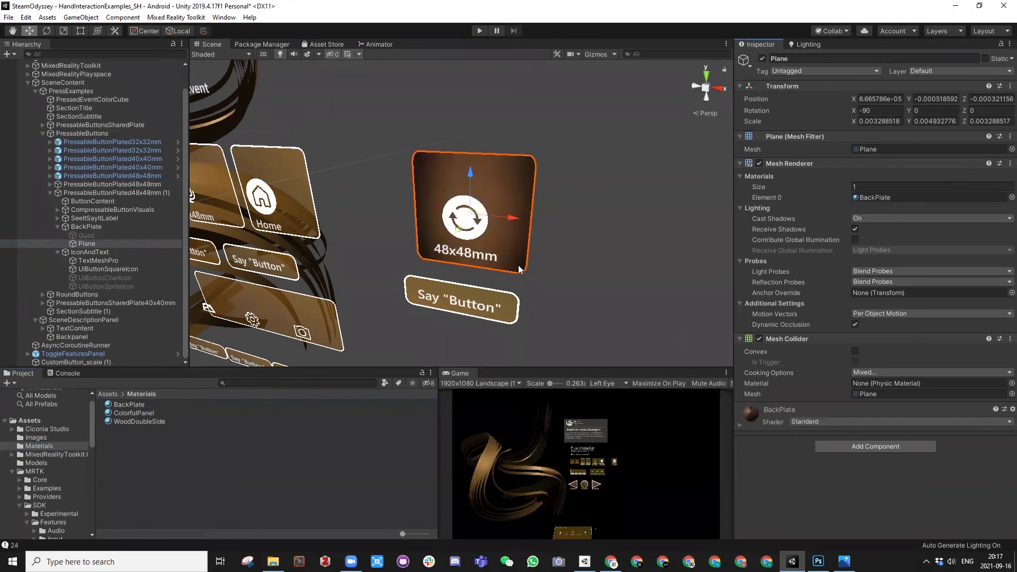
Step: Inspect the rounded wooden back plate of the 48x48mm replay button from several angles
left_click_drag(531, 279, 590, 217)
mouse_move(543, 271)
left_mouse_down("alt")
mouse_move(602, 205)
mouse_move(570, 233)
mouse_move(577, 228)
mouse_move(563, 230)
mouse_move(506, 154)
mouse_move(567, 166)
mouse_move(391, 185)
mouse_move(551, 269)
left_mouse_up("alt")
left_click(507, 154)
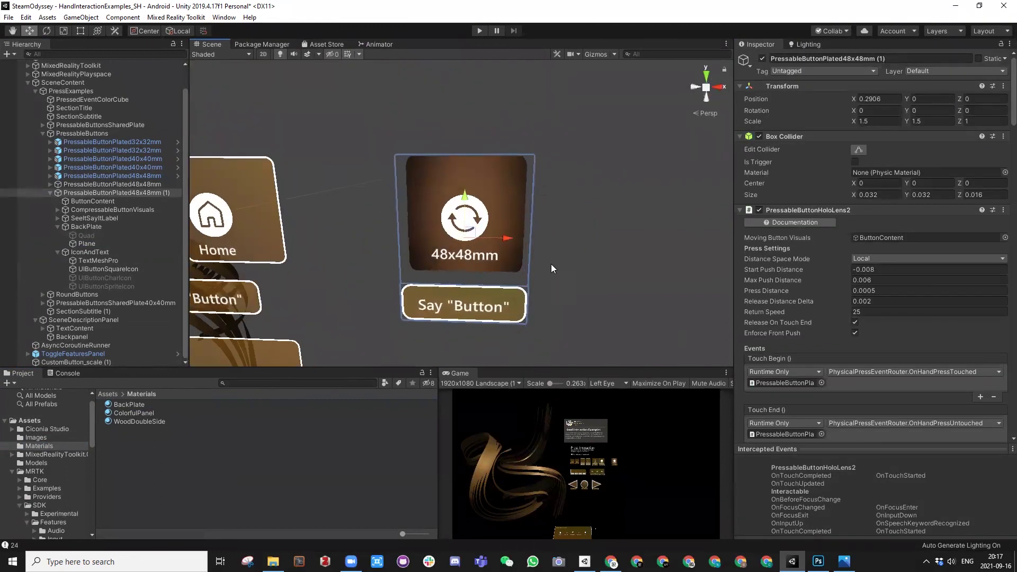
left_click(575, 292)
scroll(536, 295, "down", 10)
left_click_drag(499, 244, 464, 235, "alt")
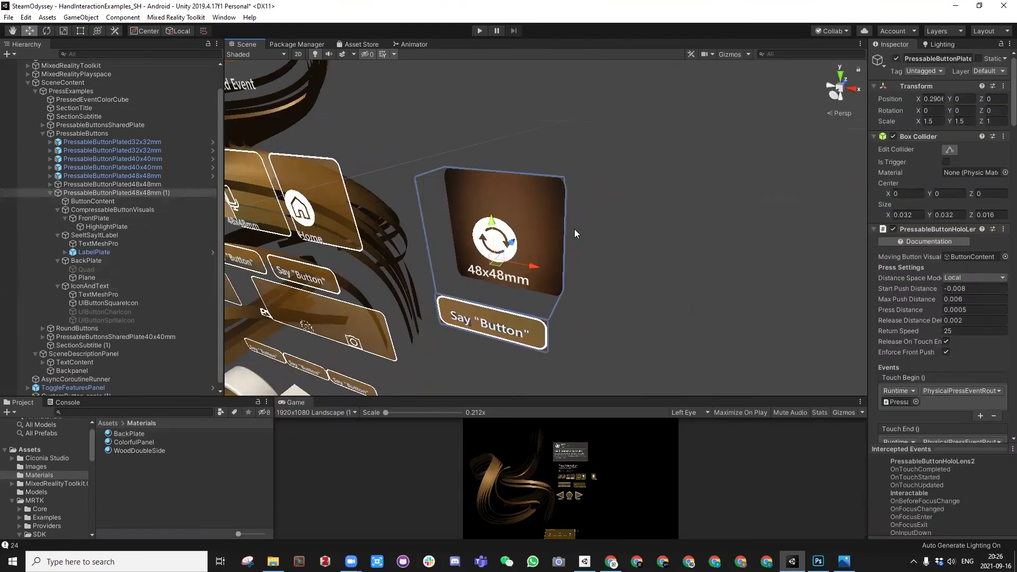
left_click_drag(576, 233, 493, 159, "alt")
Step: Change the BackPlate material's shader to Sprites/Diffuse
left_click(87, 278)
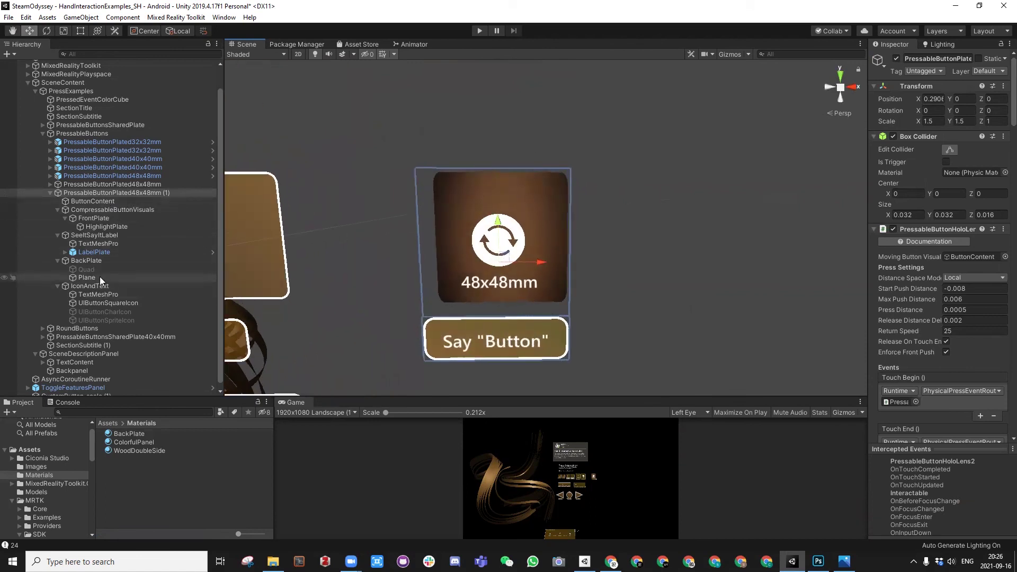
left_click(125, 434)
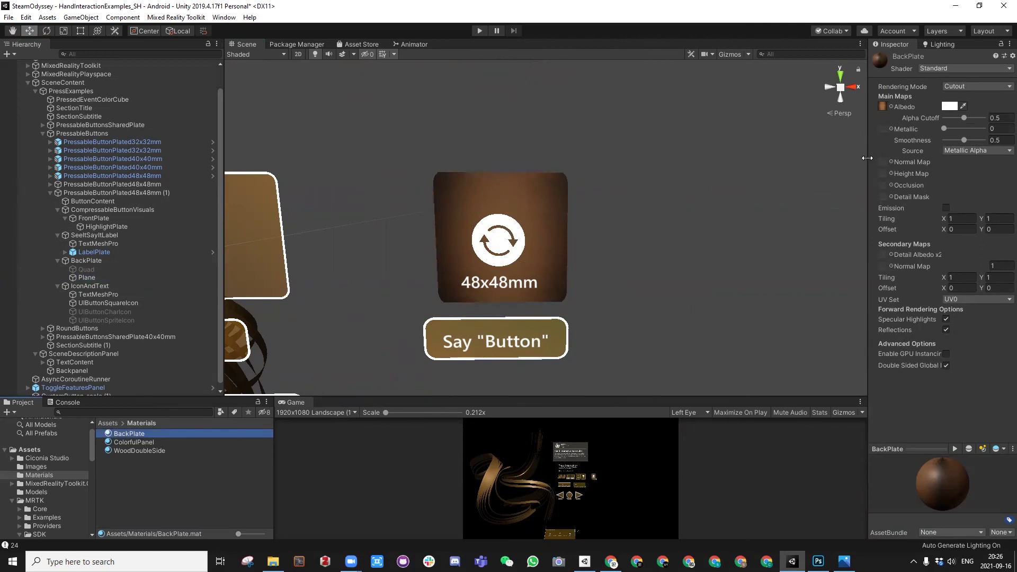
left_click_drag(867, 158, 715, 158)
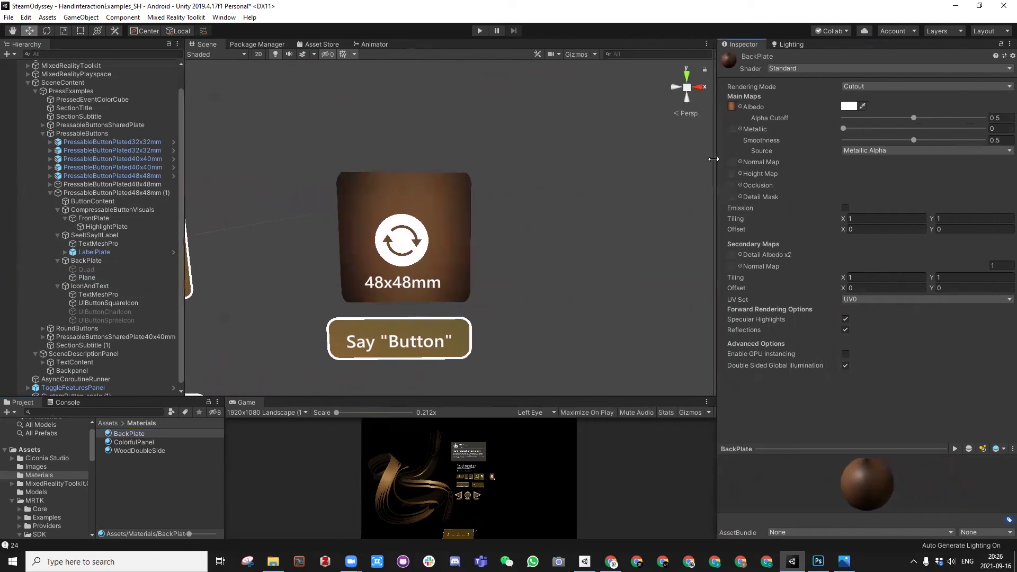
left_click(779, 68)
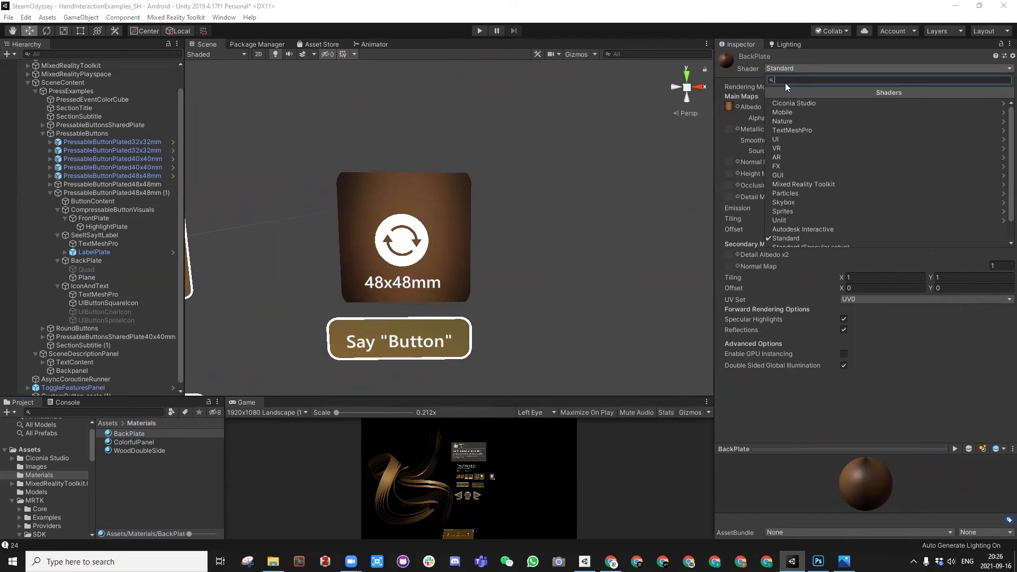
left_click(795, 211)
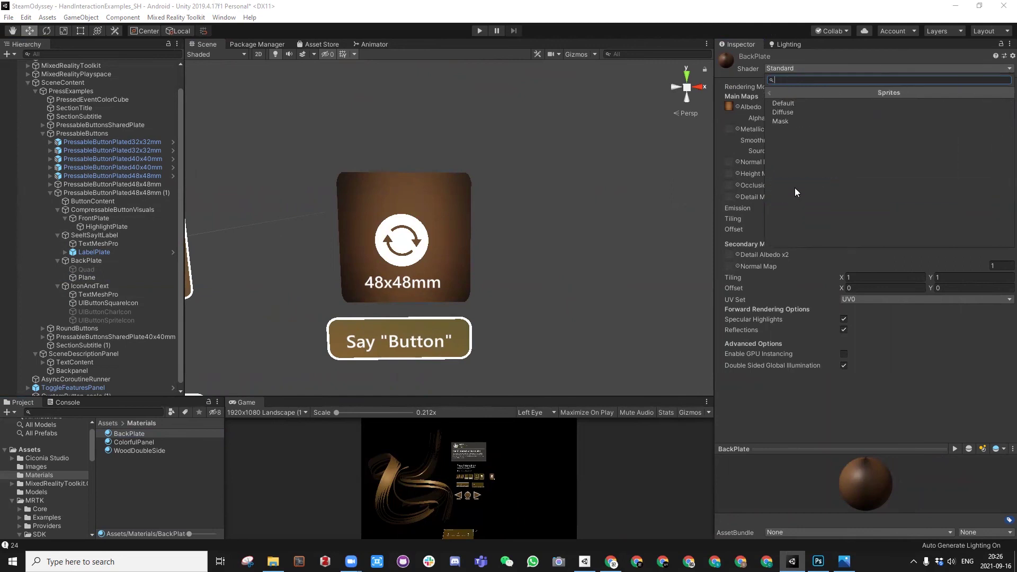
left_click(784, 113)
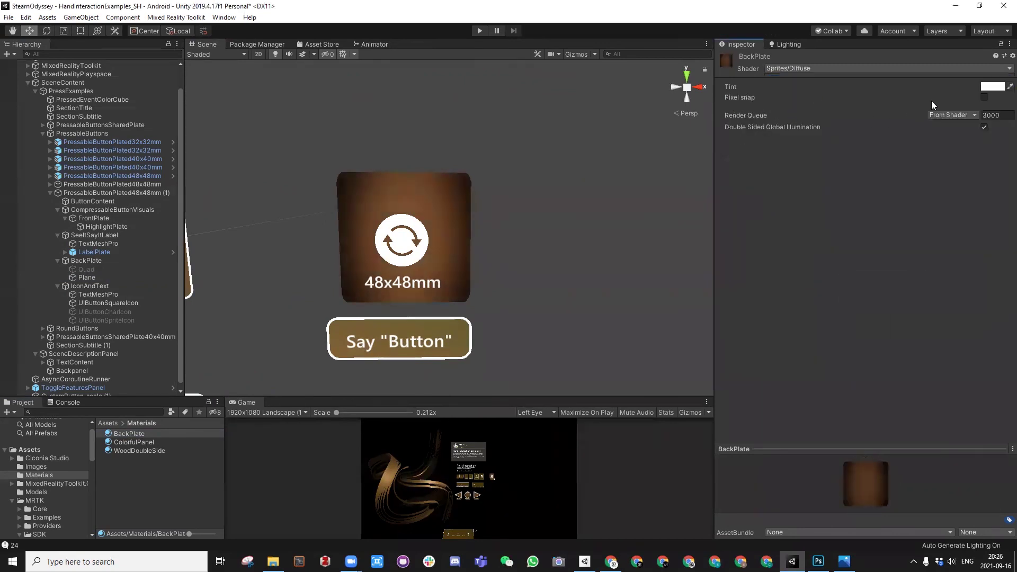
Step: Make the BackPlate material semi-transparent by lowering its tint alpha to 163
left_click(992, 87)
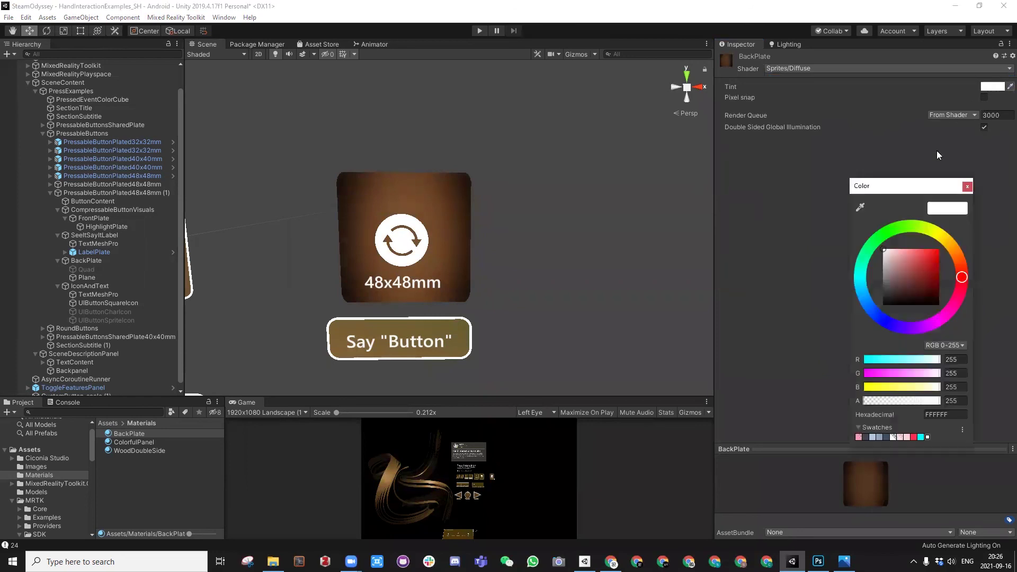
left_click_drag(940, 403, 912, 401)
right_click(542, 206)
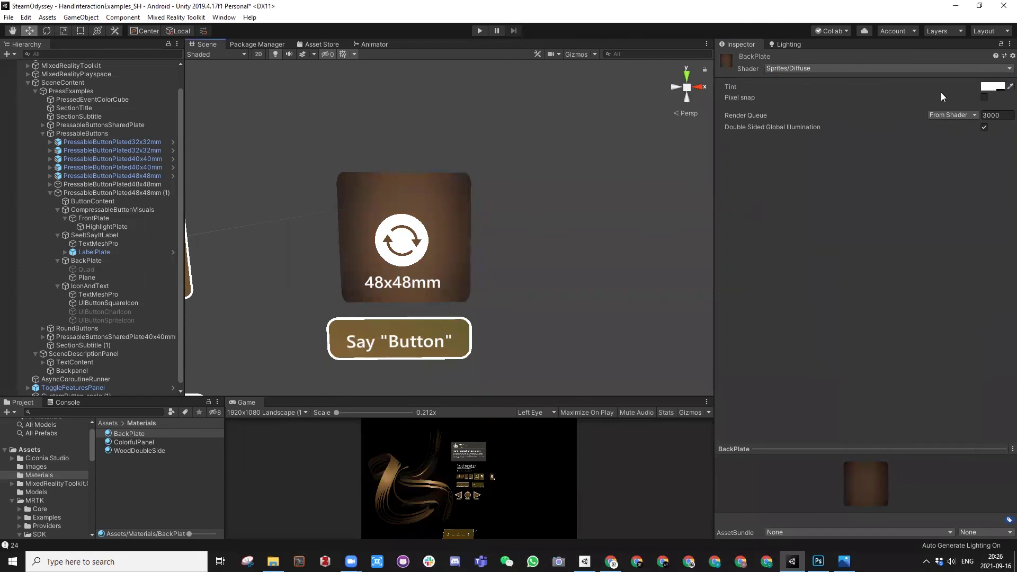
Step: Try a red tint (FF4343) on the BackPlate material and restore the tint to white (FFFFFF)
left_click(992, 88)
left_click_drag(933, 273, 925, 247)
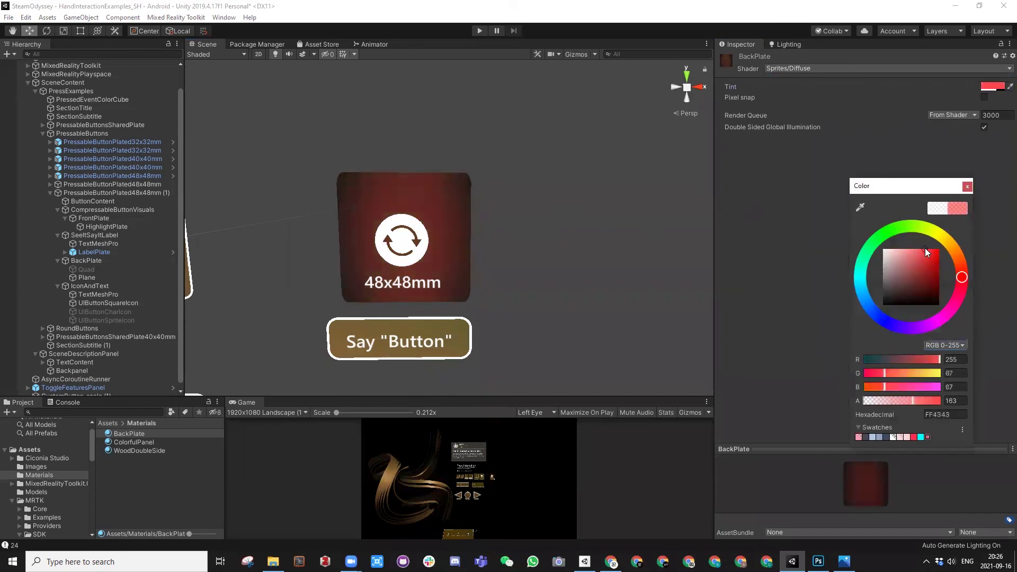
left_click(924, 250)
mouse_move(925, 254)
left_mouse_down()
mouse_move(925, 270)
mouse_move(897, 247)
mouse_move(855, 245)
left_mouse_up()
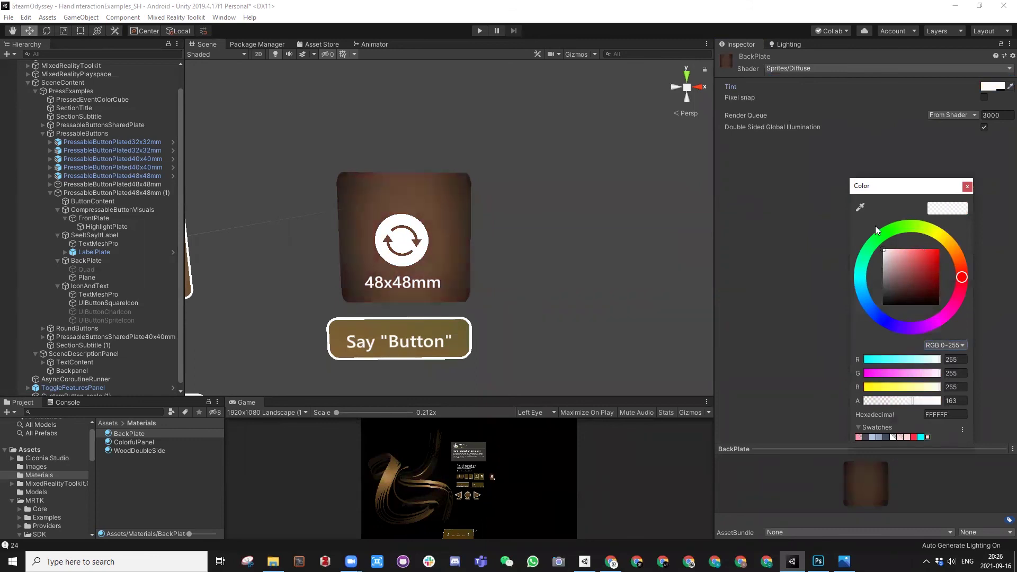
Step: Fine-tune the BackPlate tint alpha to 158, close the color picker, and check the translucent plate up close
mouse_move(913, 402)
left_mouse_down()
mouse_move(901, 403)
mouse_move(911, 402)
left_mouse_up()
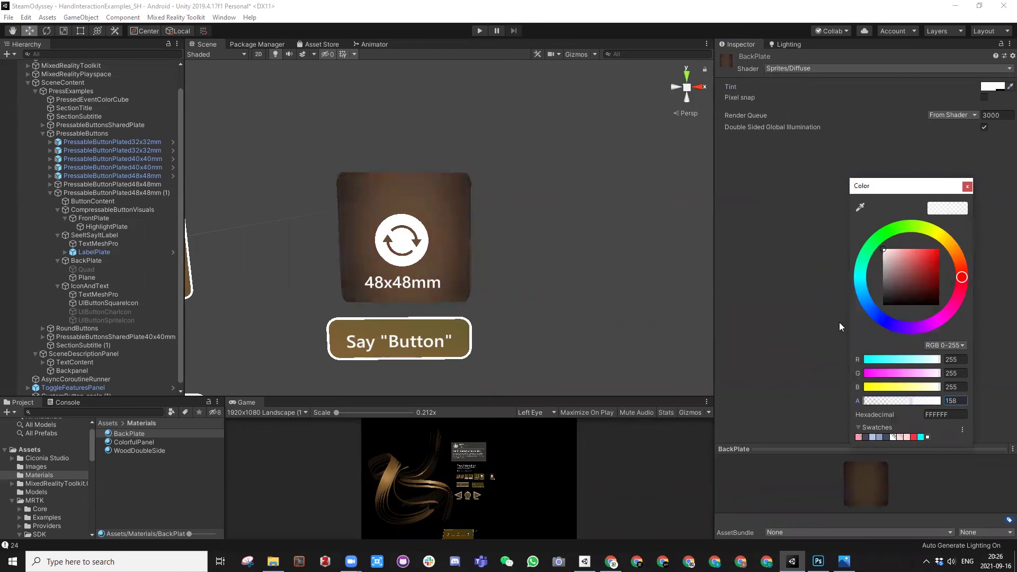
left_click(968, 186)
left_click_drag(592, 212, 466, 228, "alt")
right_click_drag(545, 195, 443, 109, "alt")
left_click_drag(518, 175, 614, 231, "alt")
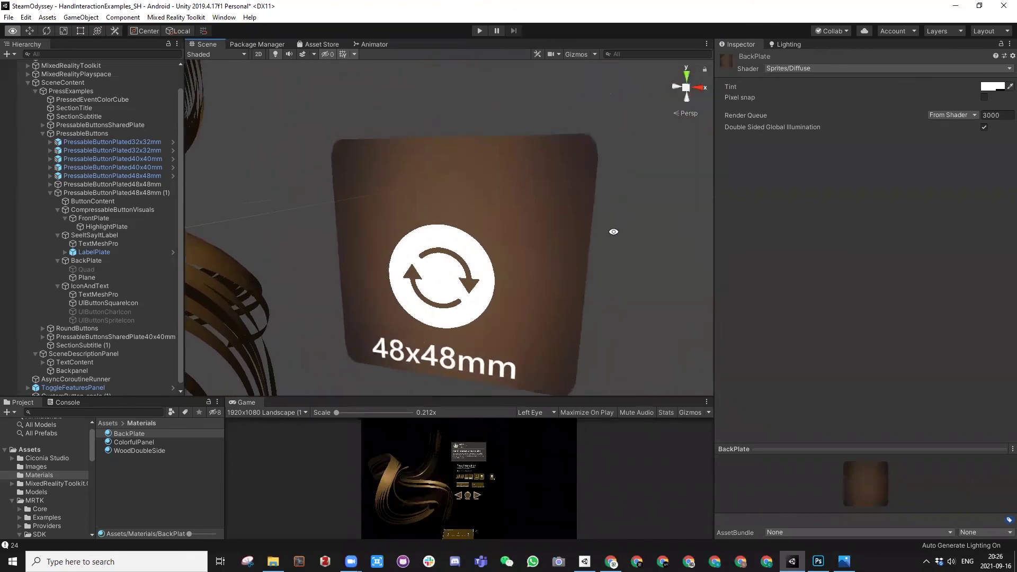
scroll(590, 166, "down", 5)
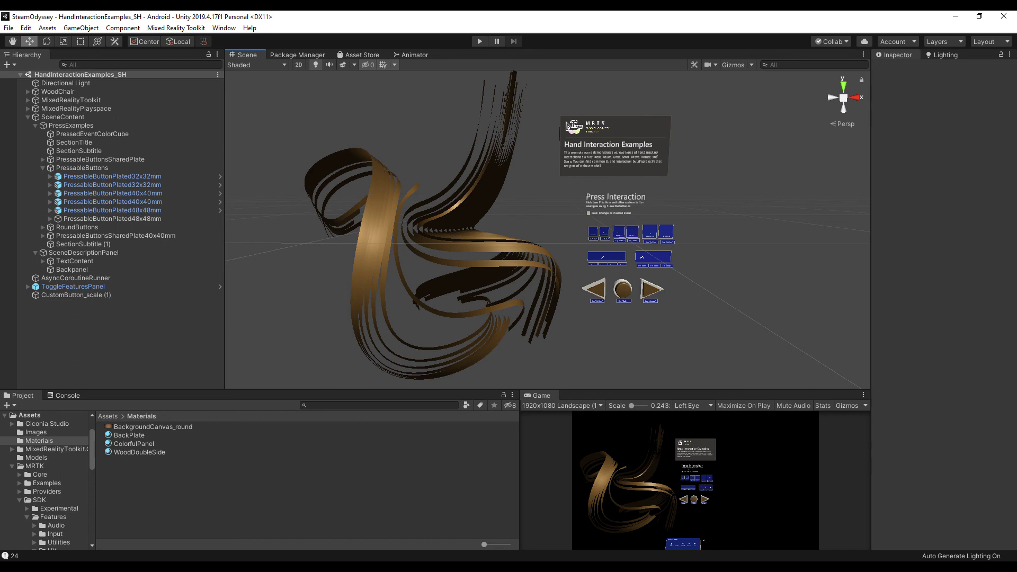
Step: Run the scene in Play mode to preview the customised panels and buttons
key("ctrl+p")
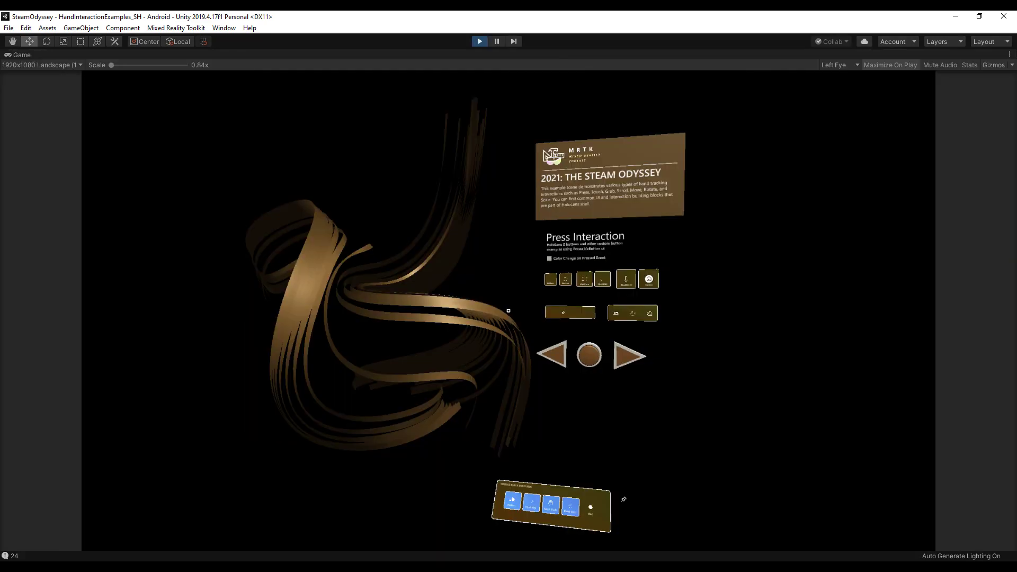